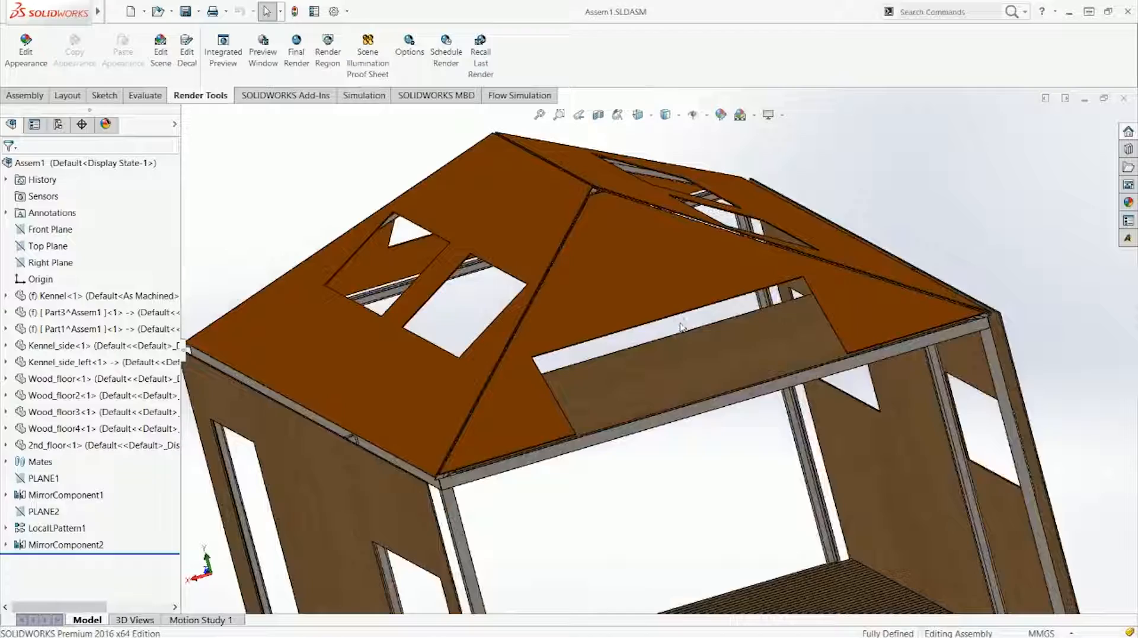
Examine the kennel roof from several sides and measure the upper edge of the front roof panel's opening
middle_click_drag(673, 331, 689, 420)
key("f")
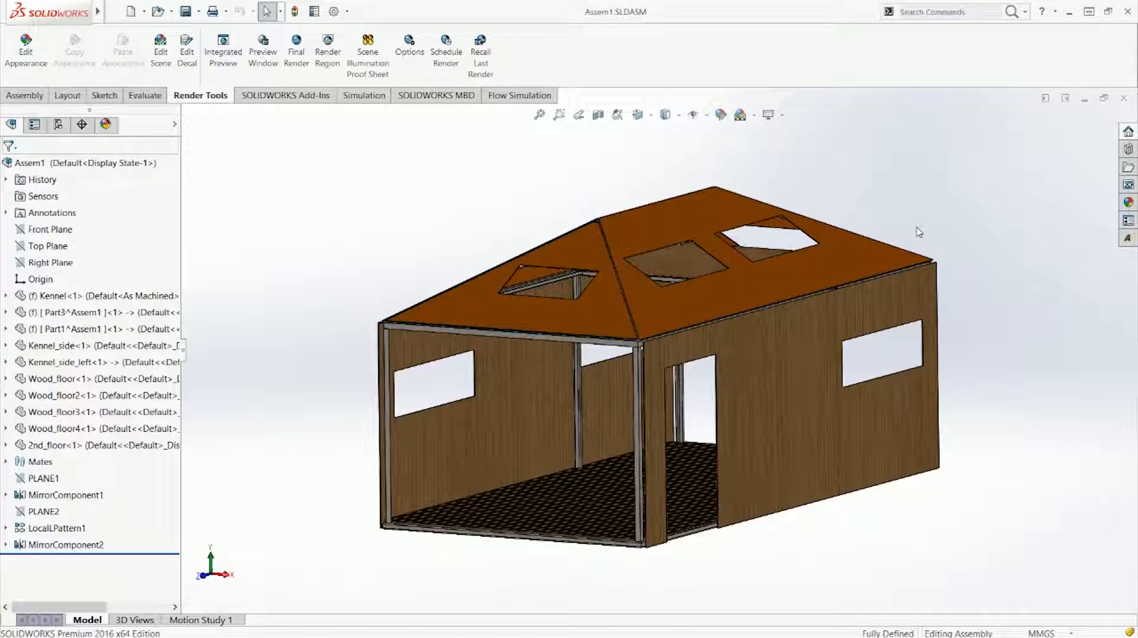
middle_click_drag(919, 240, 560, 314)
scroll(665, 283, "down", 3)
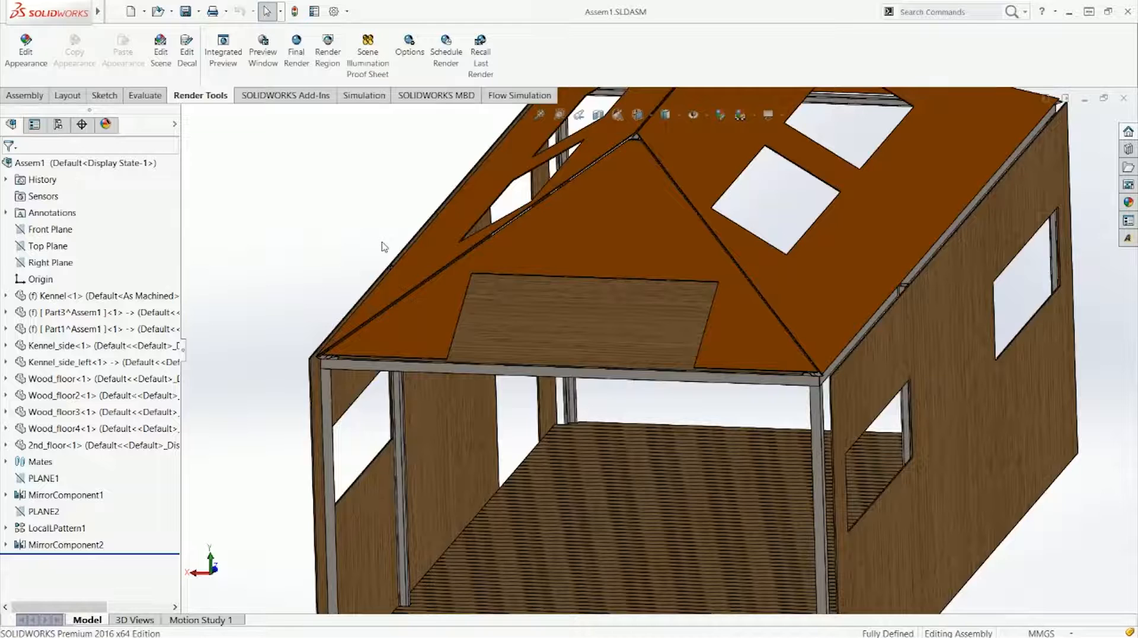
scroll(424, 284, "down", 5)
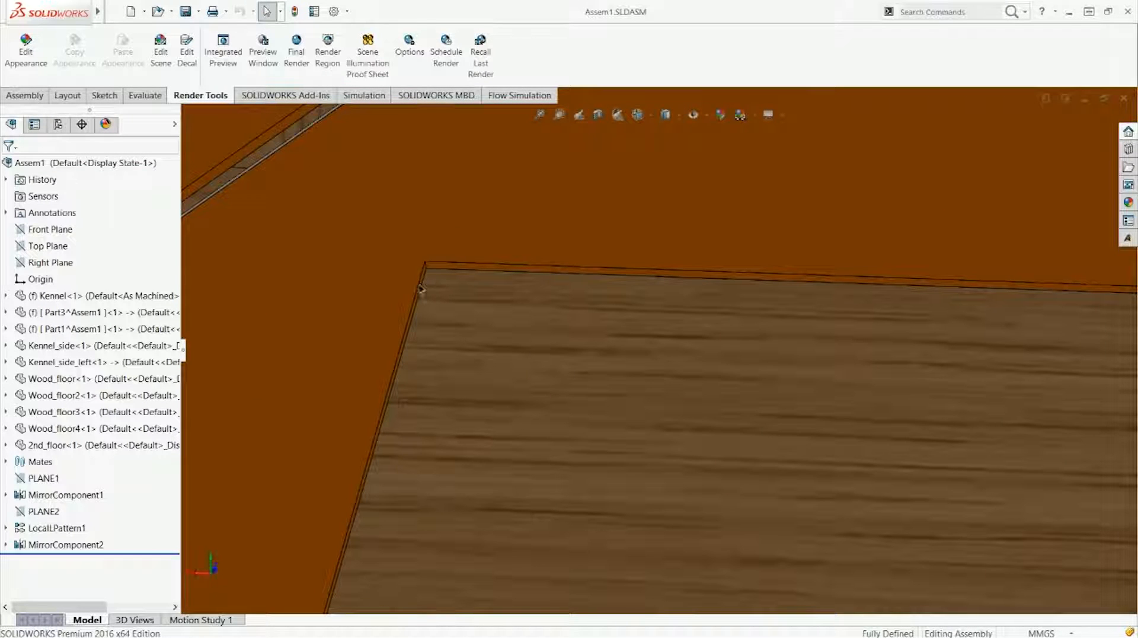
left_click(419, 290)
left_click(600, 267)
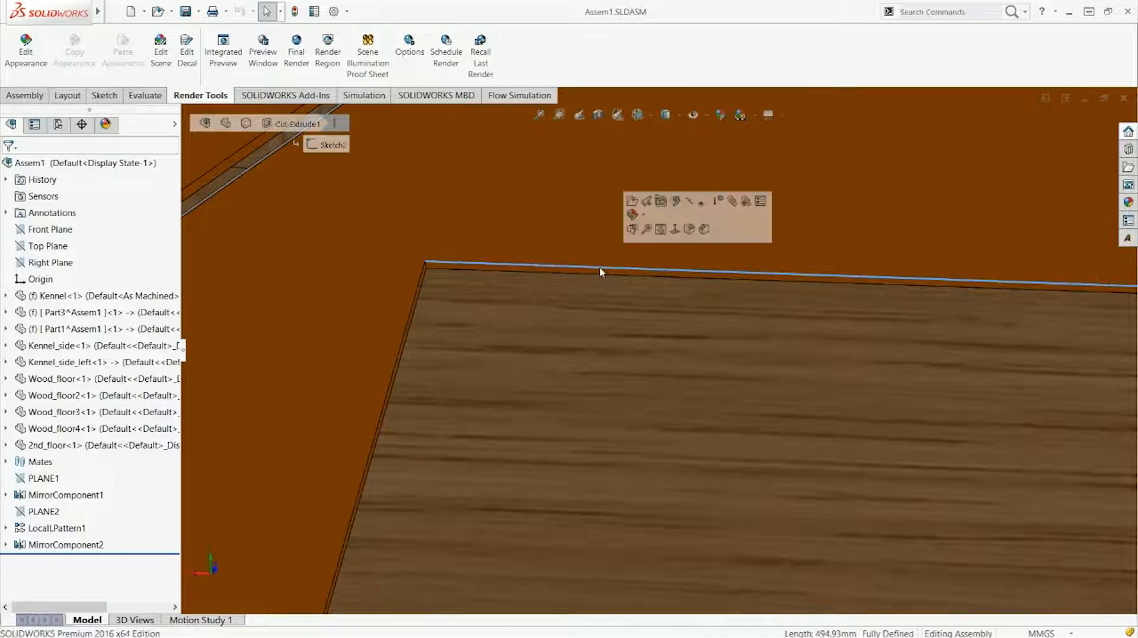
scroll(600, 267, "up", 3)
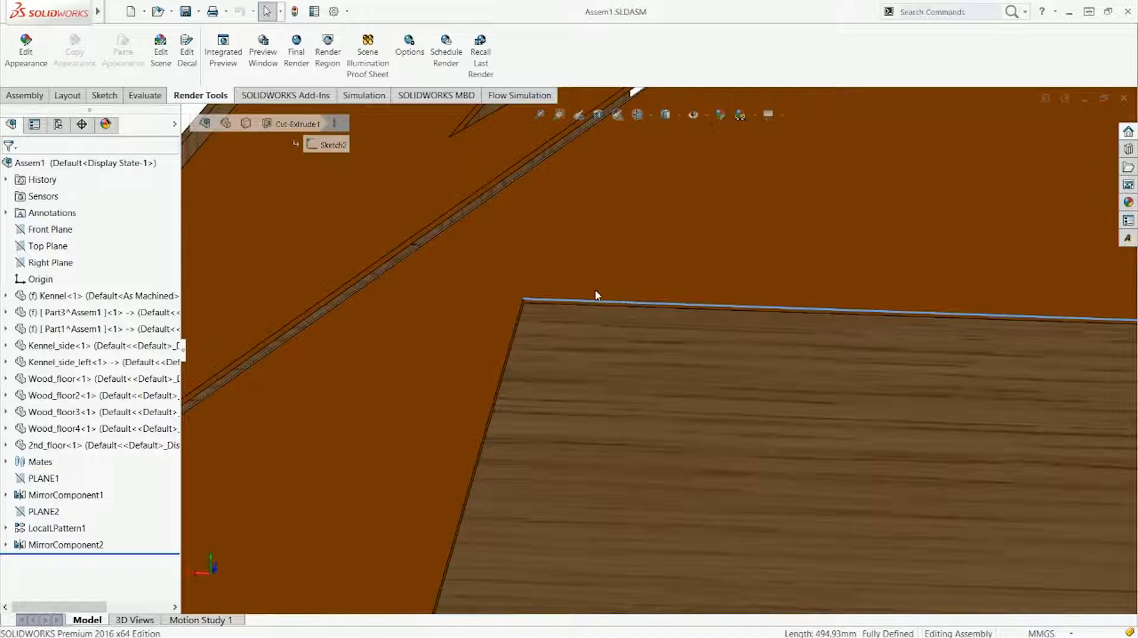
scroll(596, 294, "up", 3)
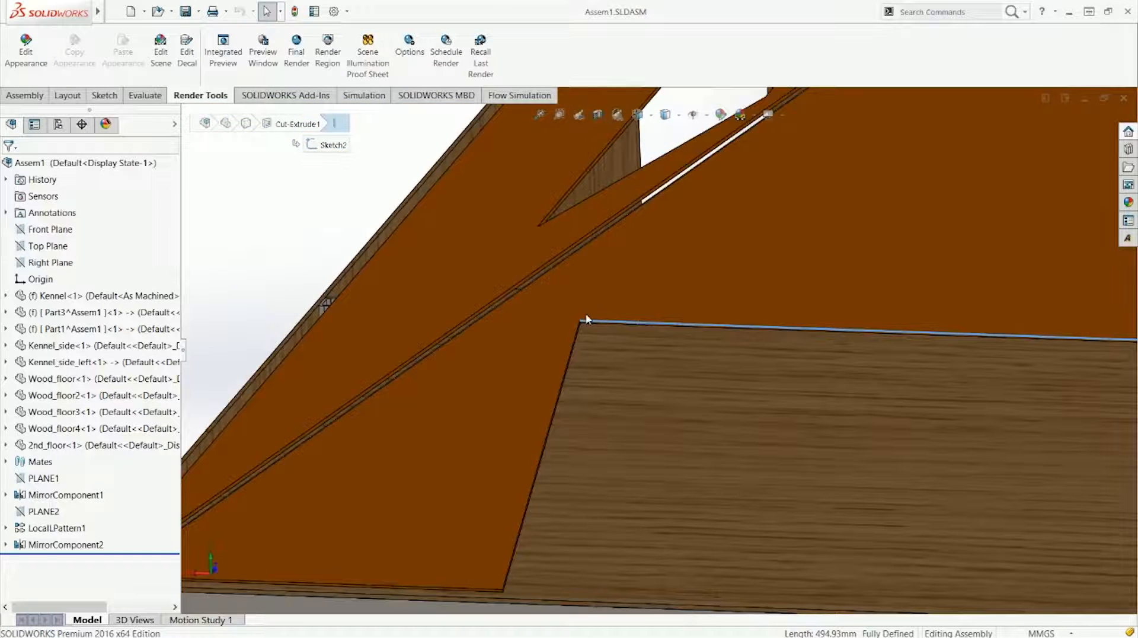
Create a new part and sketch a corner rectangle on the Front Plane just above the origin
key("ctrl+n")
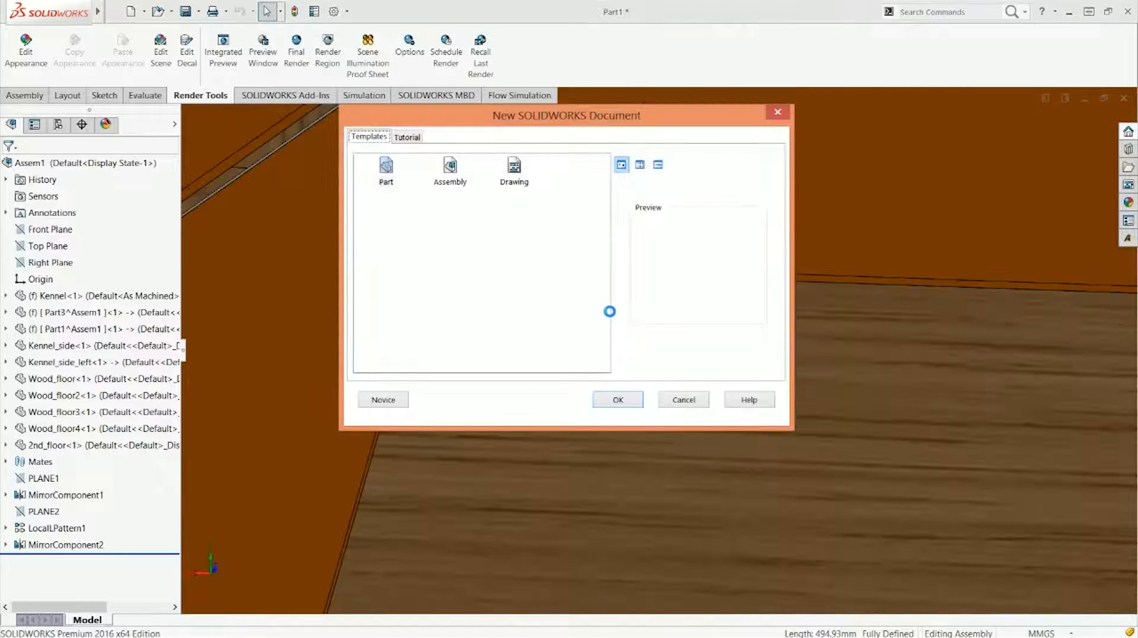
key("s")
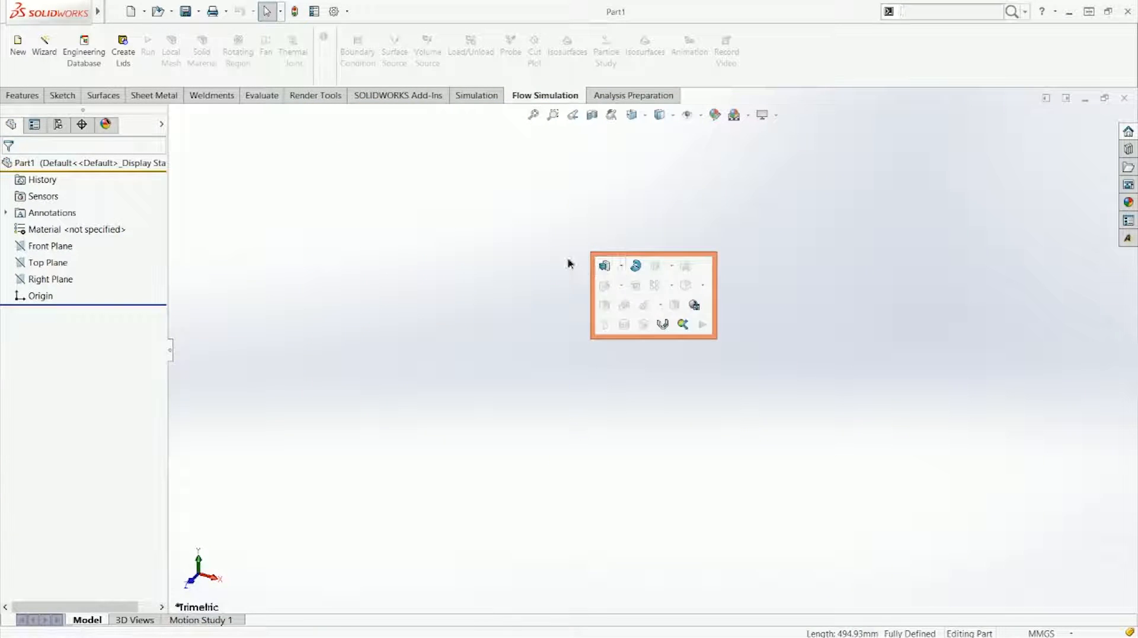
left_click(604, 265)
left_click(509, 225)
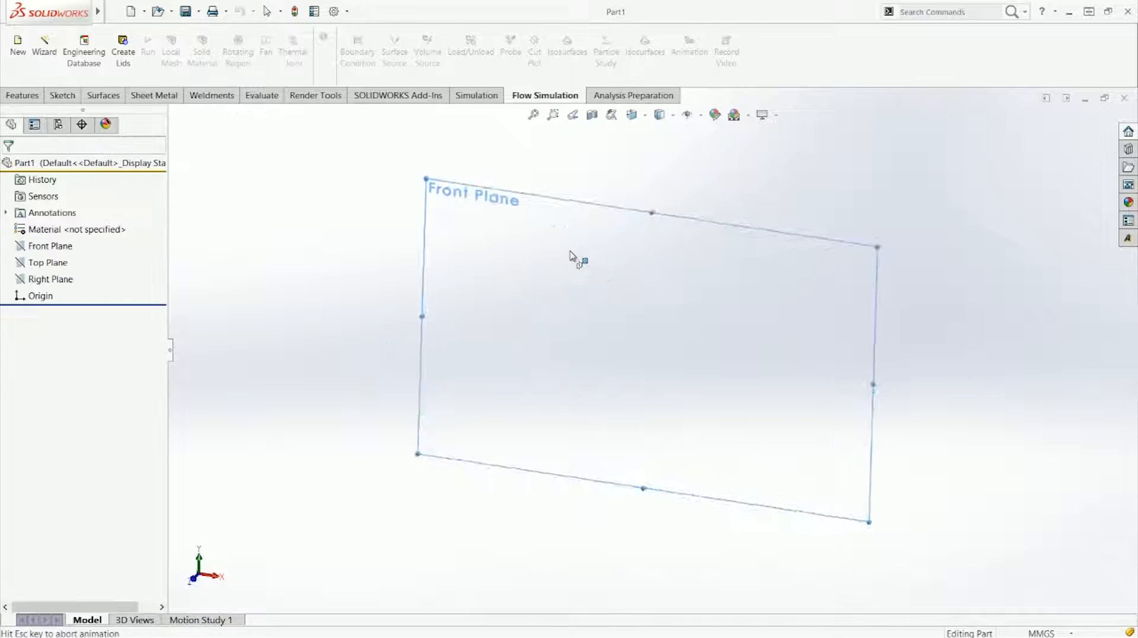
right_click_drag(601, 275, 584, 362)
left_click(564, 233)
left_click(772, 333)
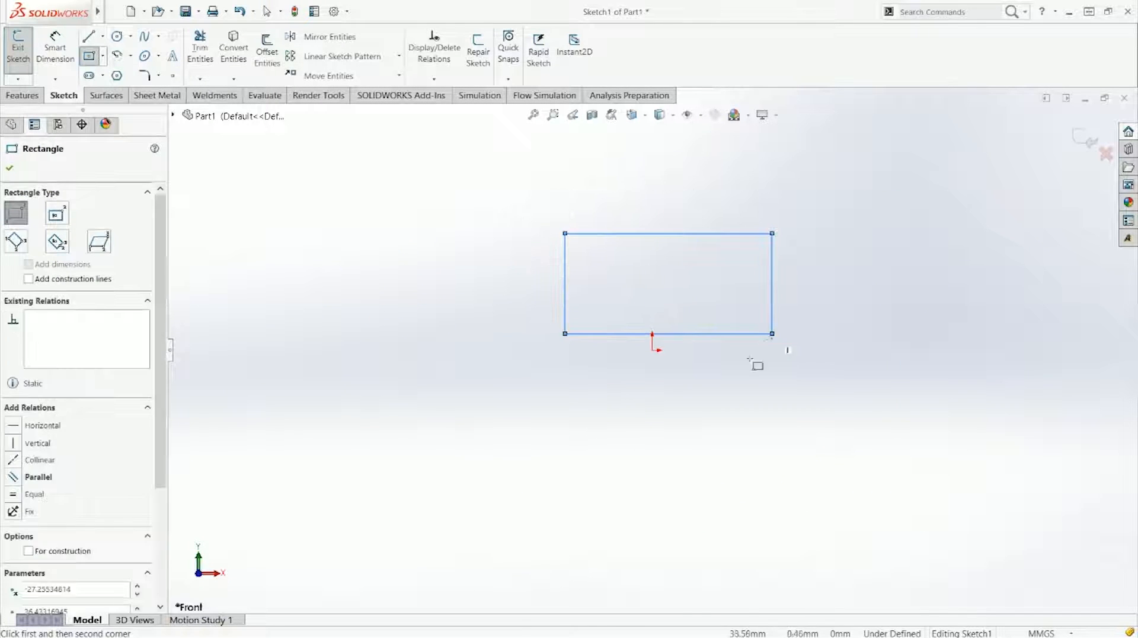
Dimension the rectangle's height as 250 mm
right_click_drag(749, 359, 732, 296)
left_click(566, 299)
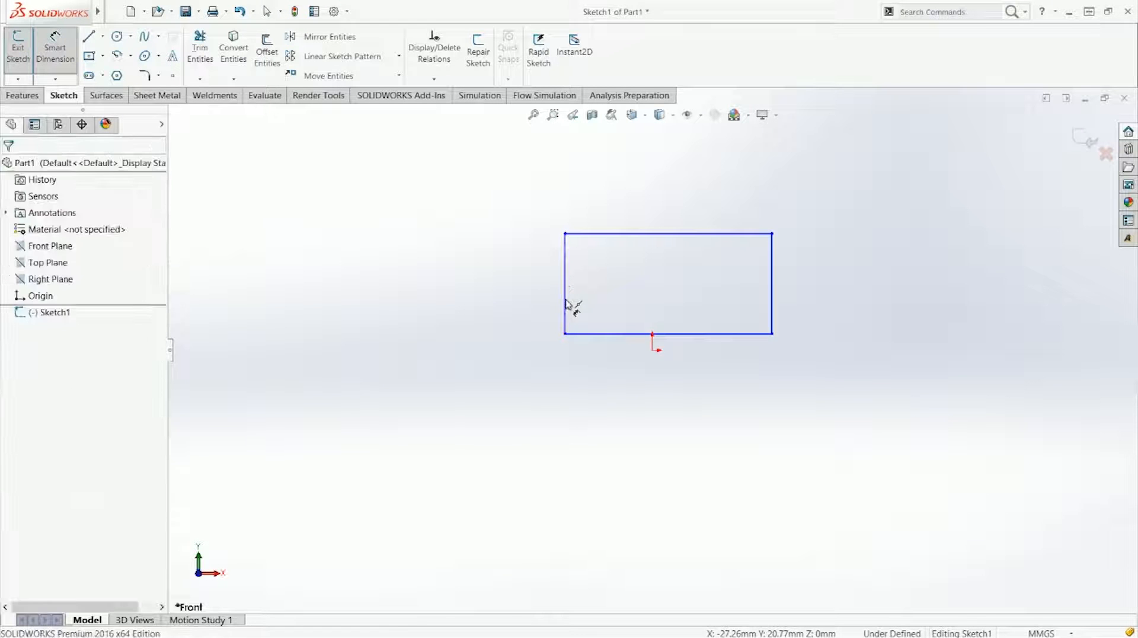
left_click(564, 290)
key("Escape")
right_click_drag(568, 306, 581, 259)
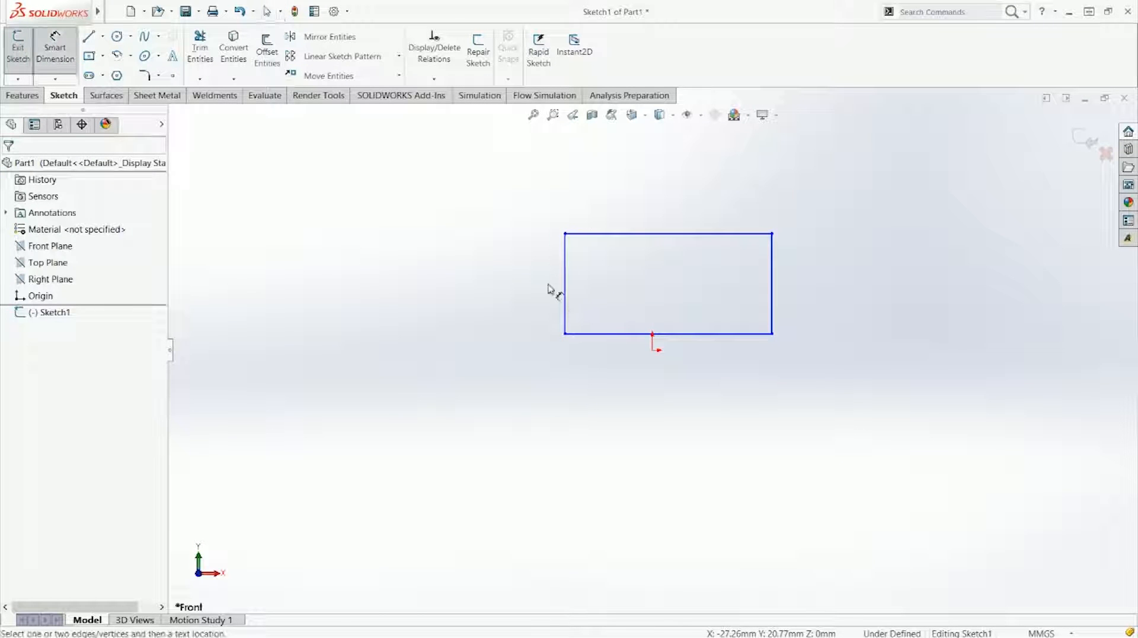
left_click(564, 300)
left_click(539, 309)
key("Return")
Dimension the rectangle's width as 490 mm
left_click(606, 236)
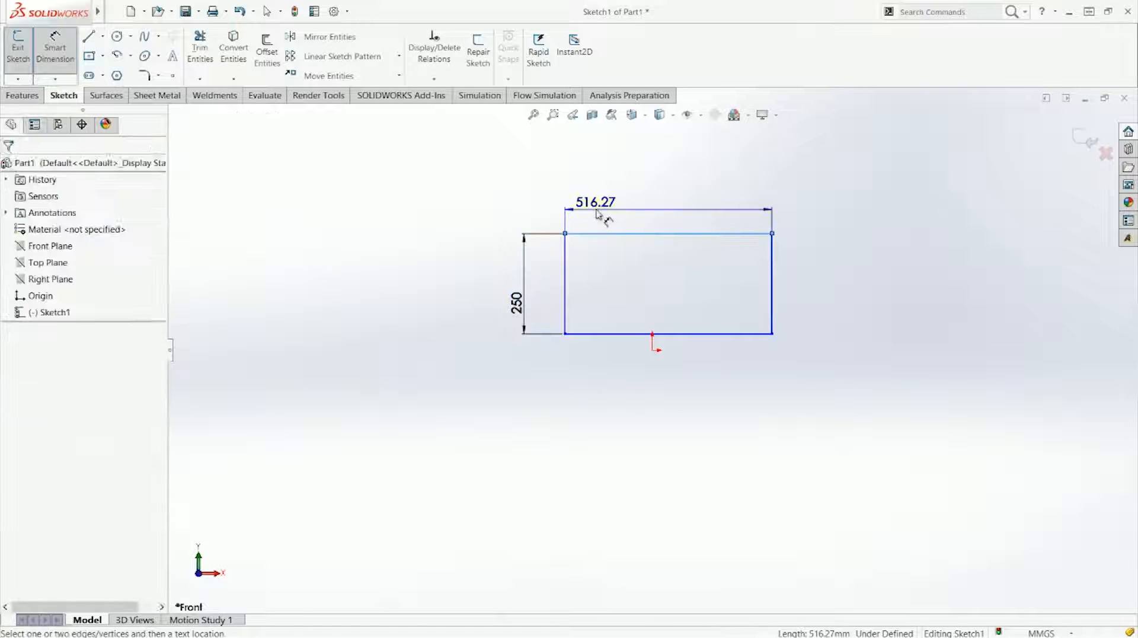
left_click(598, 215)
type("490")
key("Return")
key("Escape")
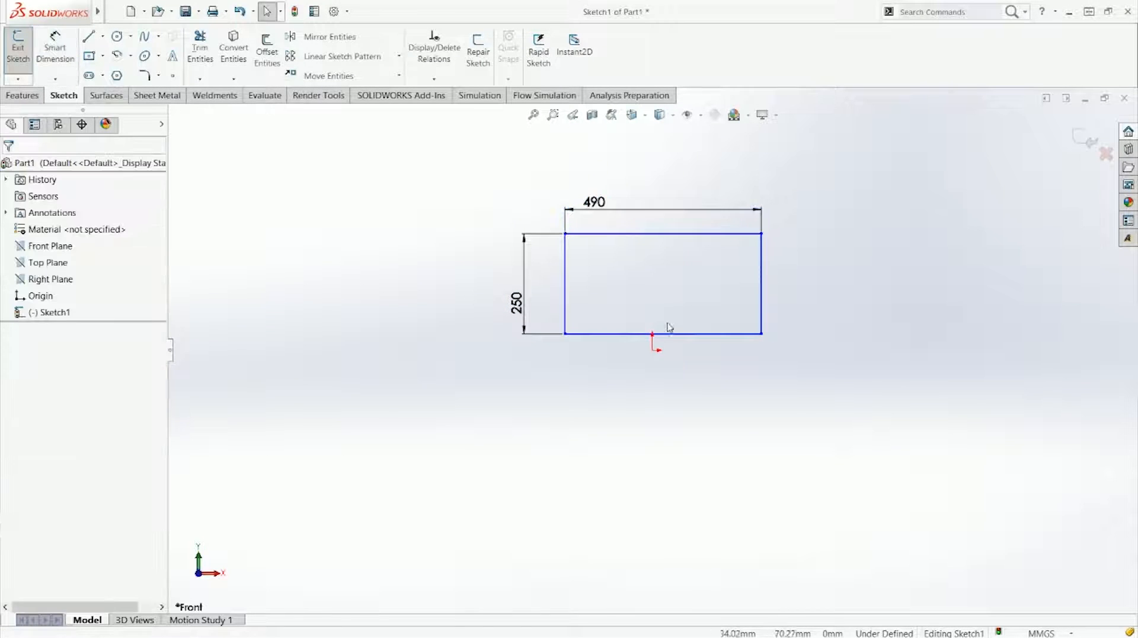
Move the rectangle down and constrain the midpoint of its lower edge to the origin
left_click_drag(656, 335, 661, 376)
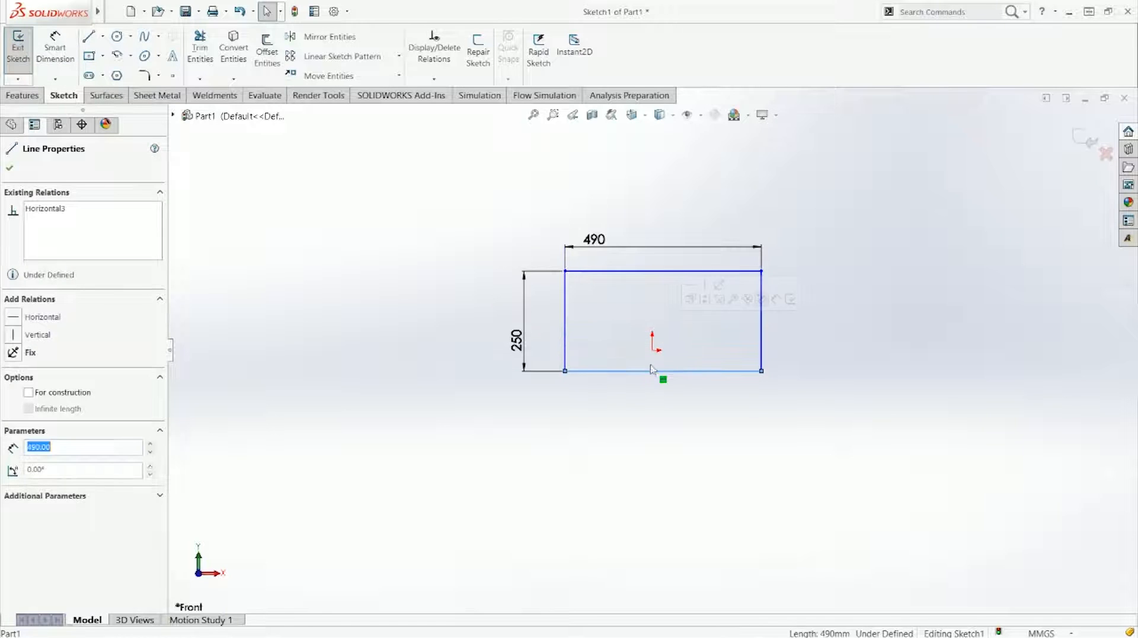
left_click(653, 350)
left_click(663, 371, "ctrl")
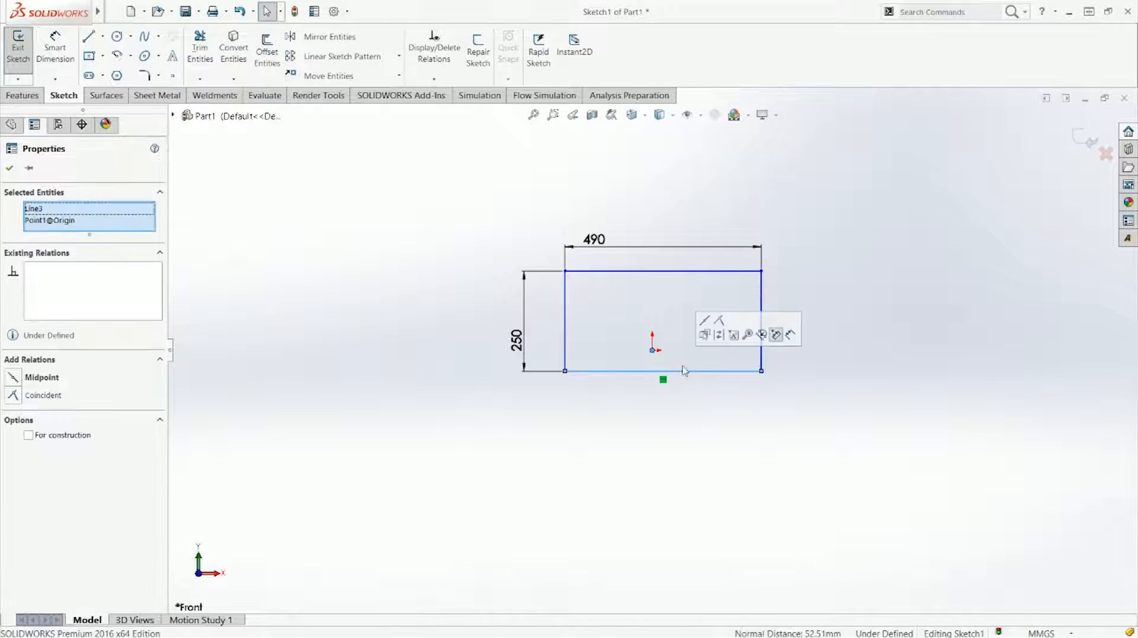
left_click(706, 332)
left_click(925, 336)
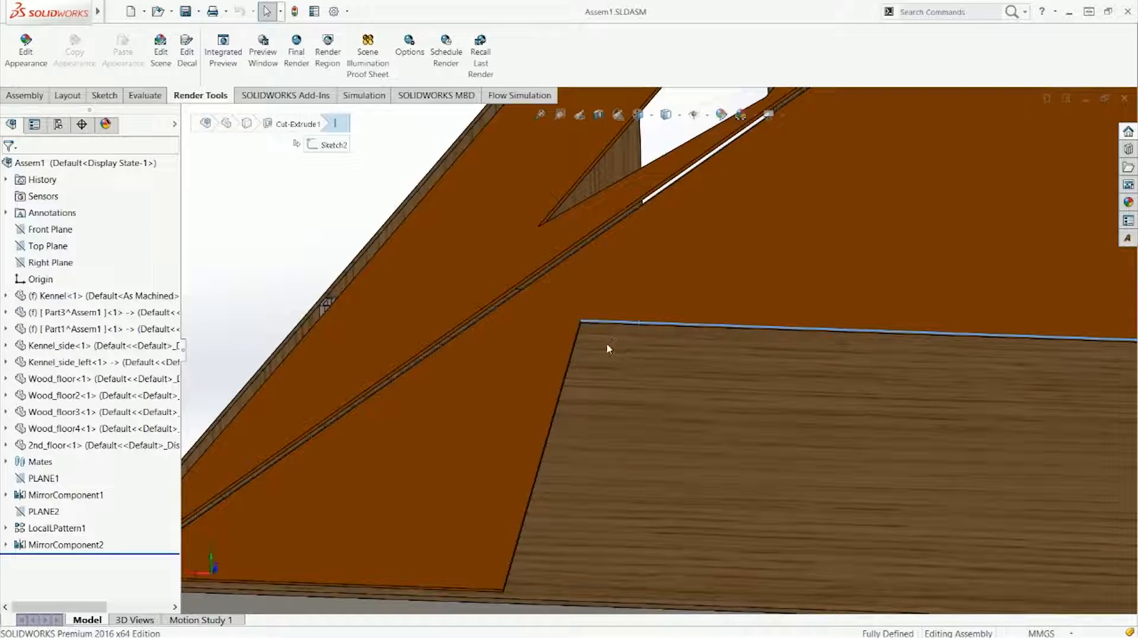
Switch to the Assem1 assembly and measure the roof opening's upper edge, side edge and panel thickness
left_click(613, 322)
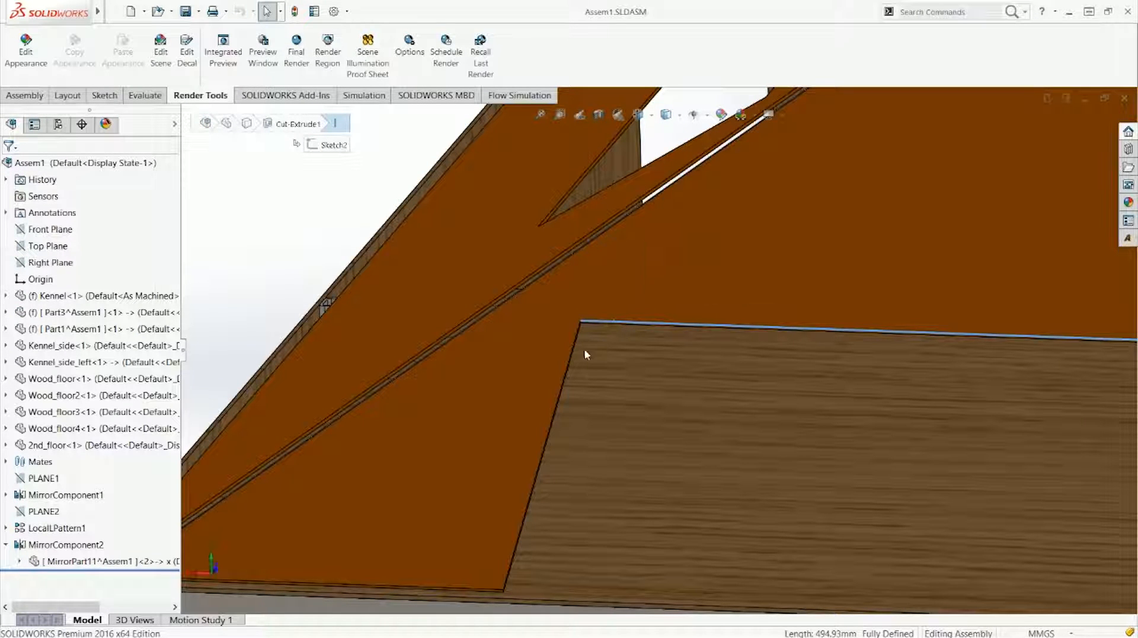
left_click(571, 351)
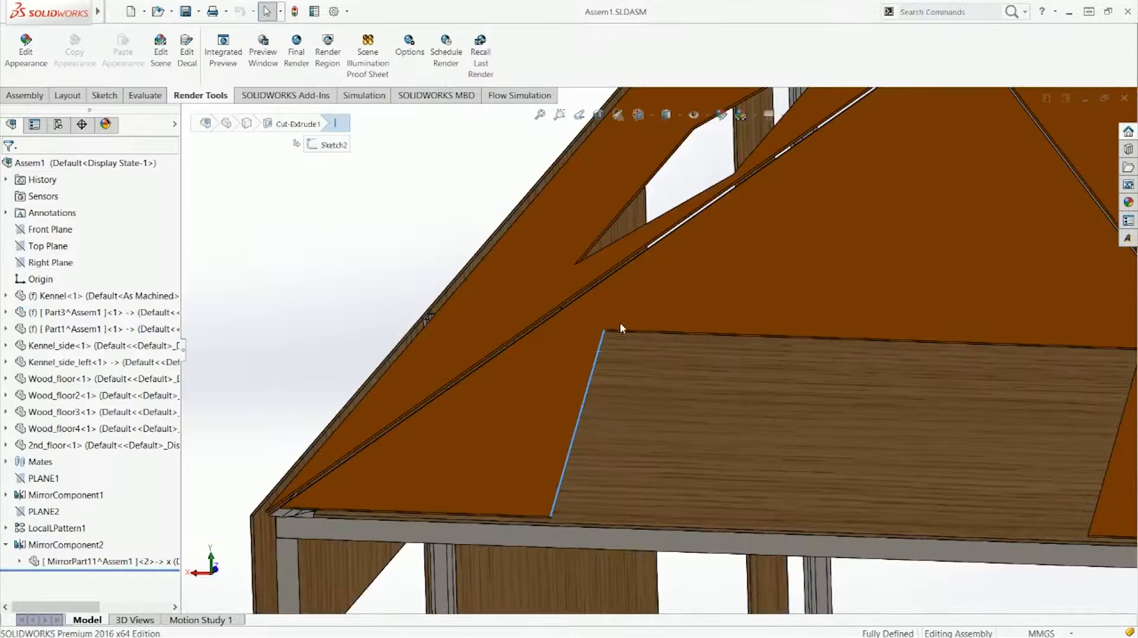
scroll(620, 322, "down", 5)
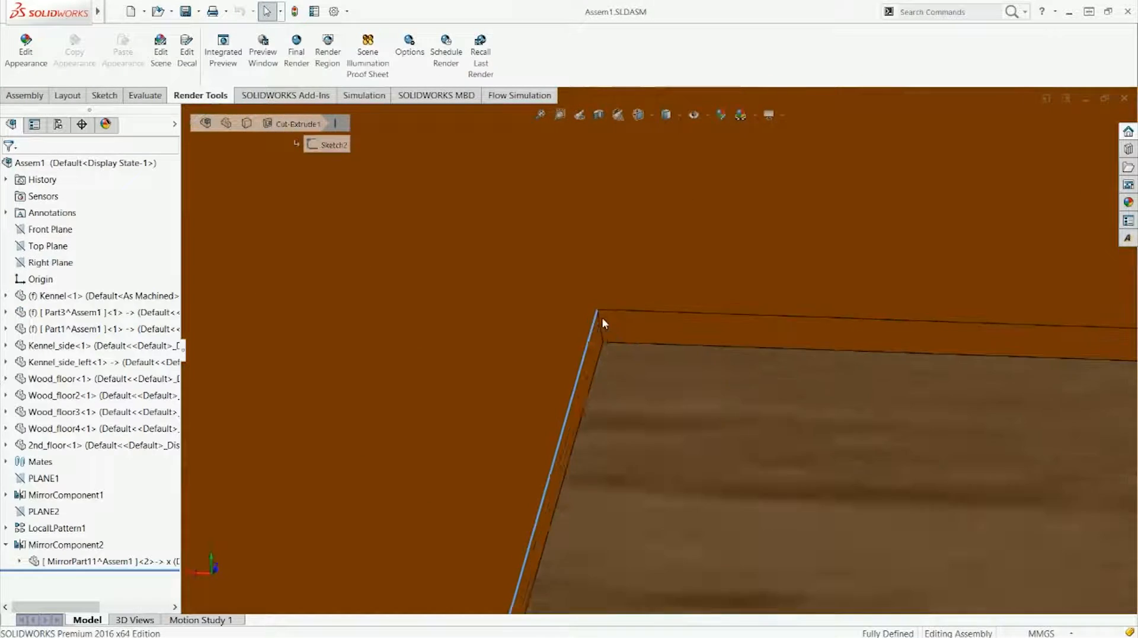
left_click(603, 322)
key("z")
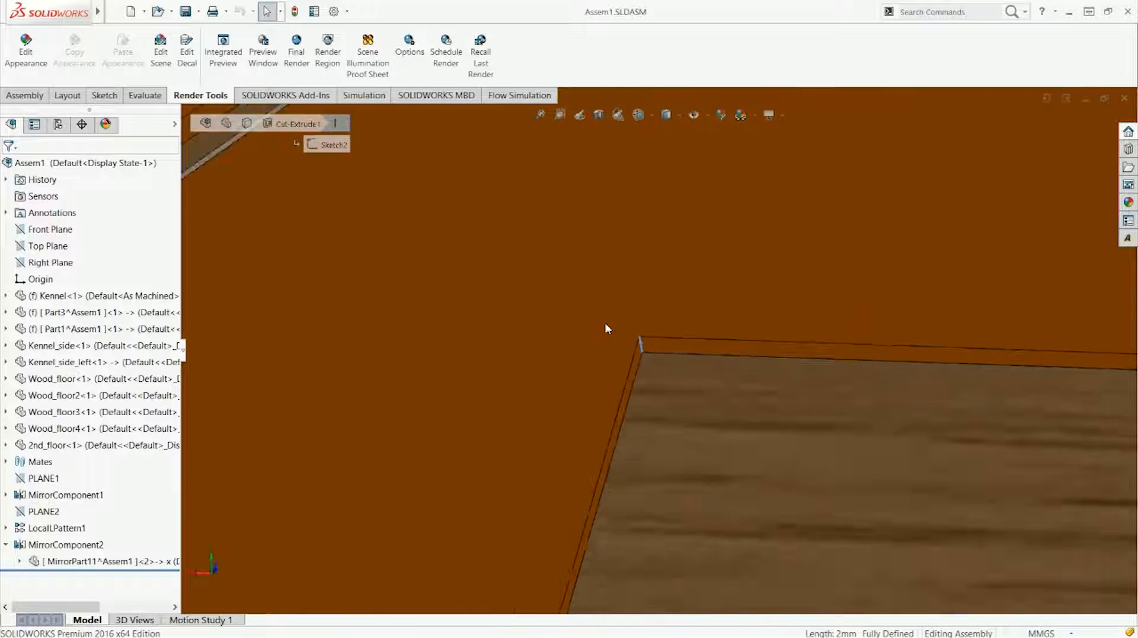
scroll(605, 323, "up", 6)
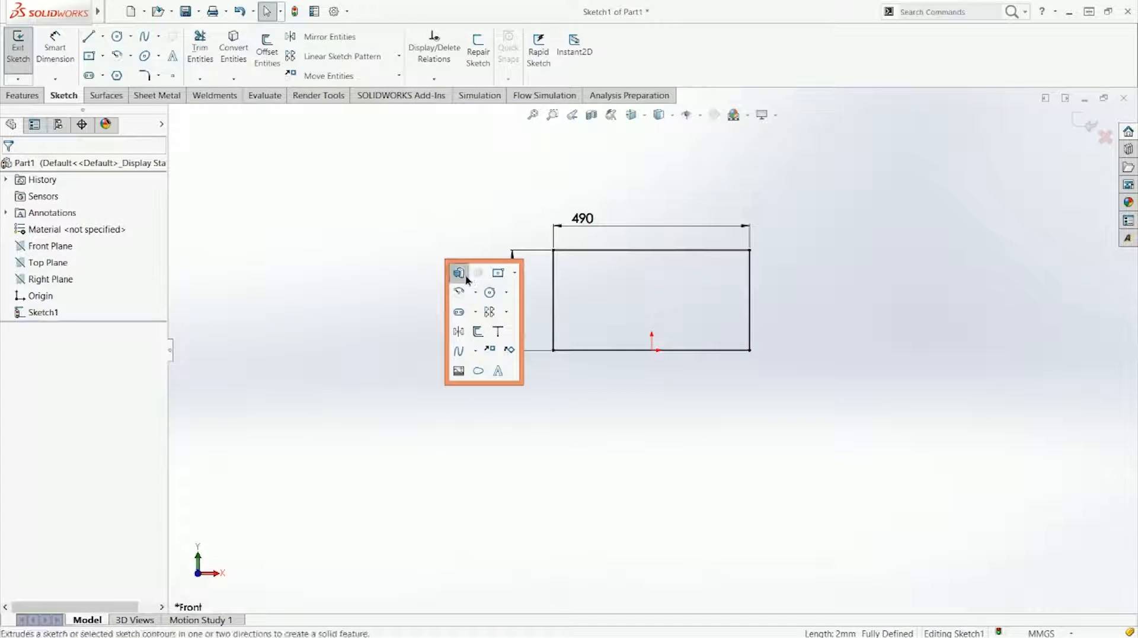
Return to the new part and extrude the rectangle as a blind boss to form a thin panel
left_click(460, 272)
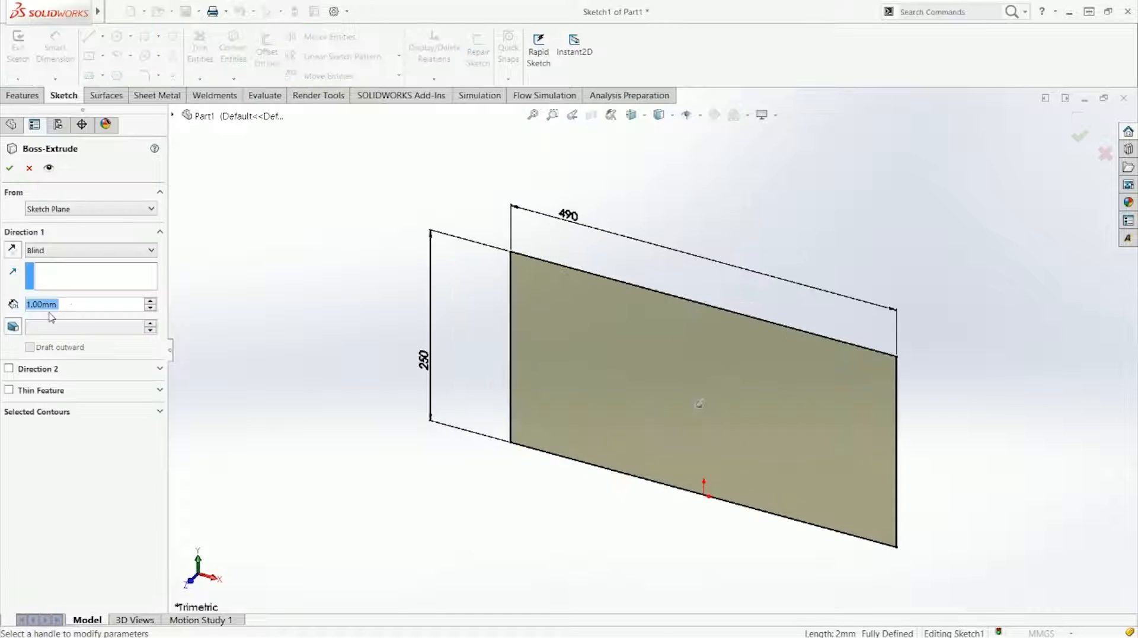
key("Return")
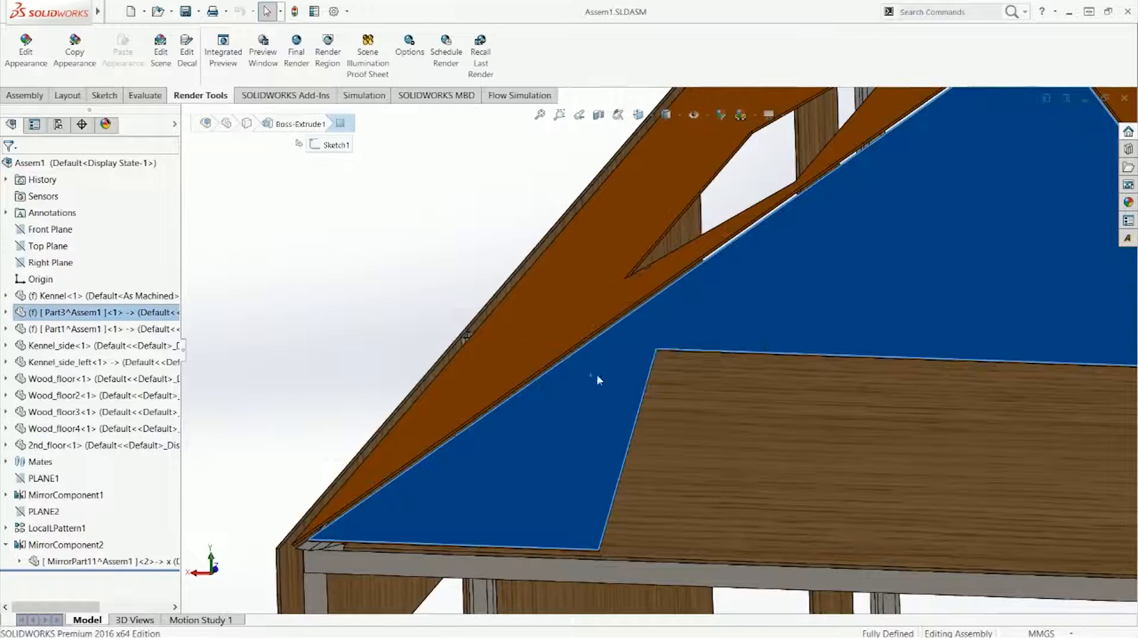
Copy the front roof panel's appearance from the assembly and paste it onto the whole new part
left_click(598, 370)
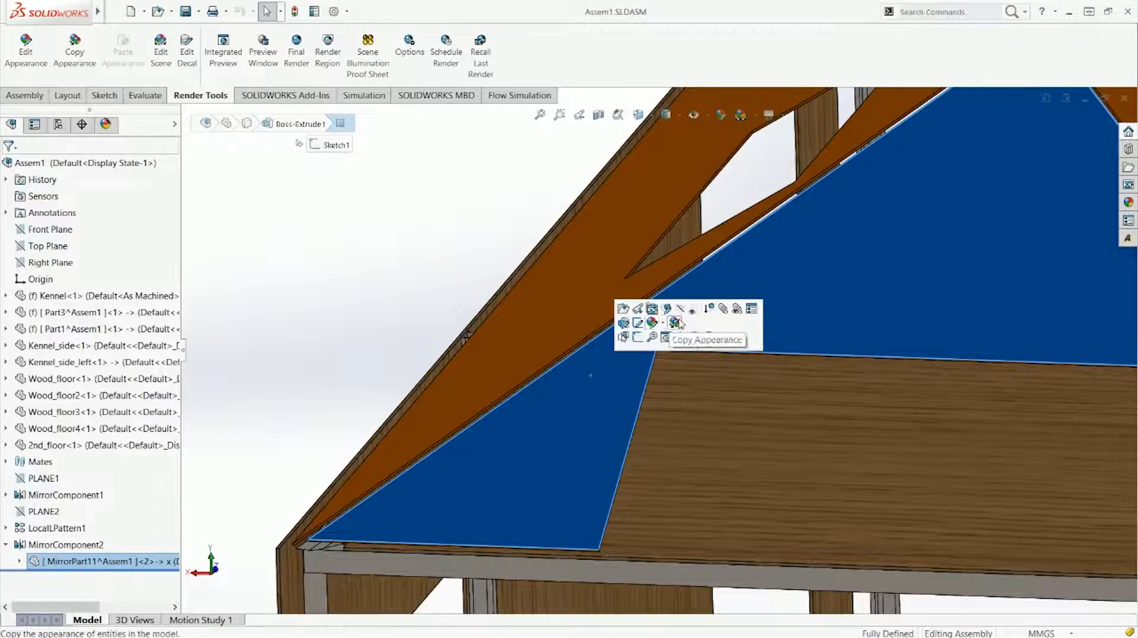
left_click(677, 323)
left_click(678, 317)
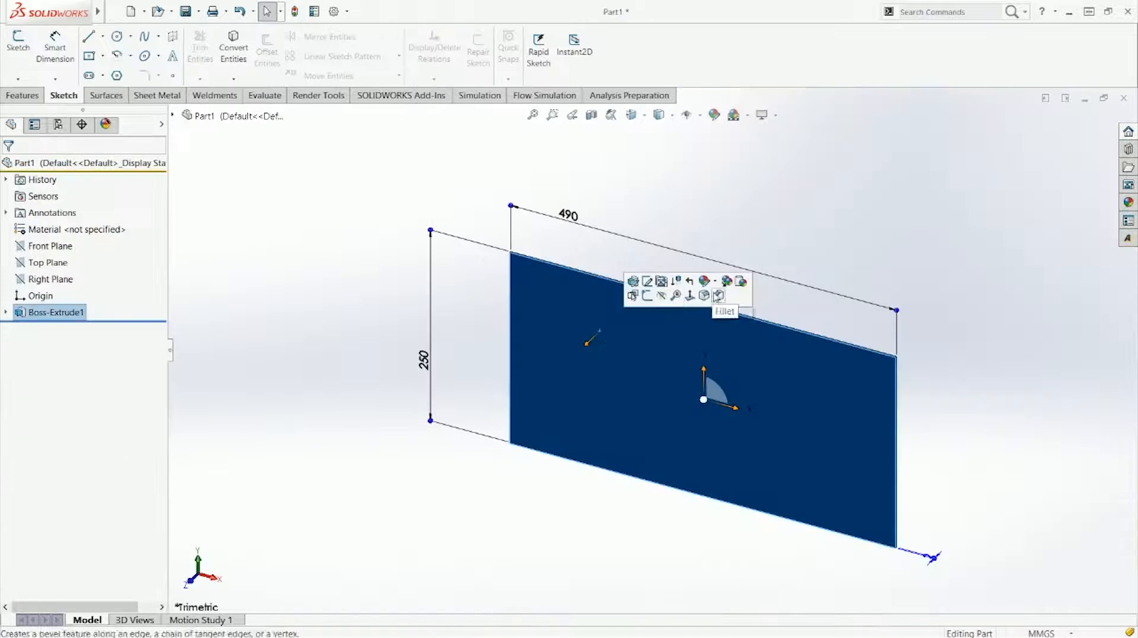
left_click(746, 285)
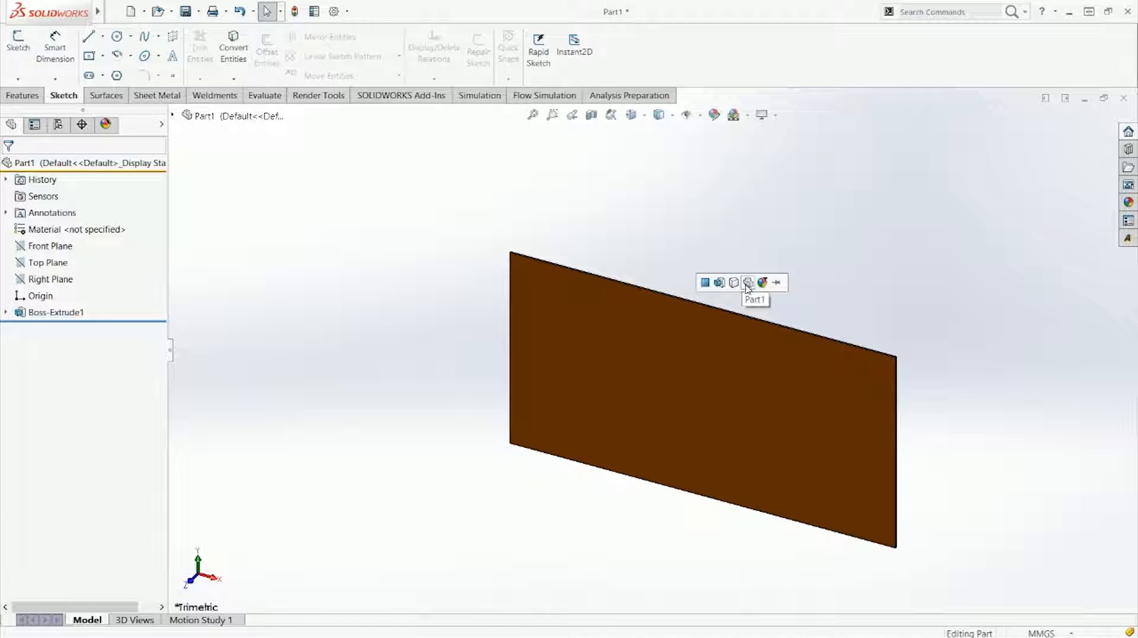
Open the panel extrusion's base sketch for editing in the front view
key("ctrl+1")
left_click(5, 312)
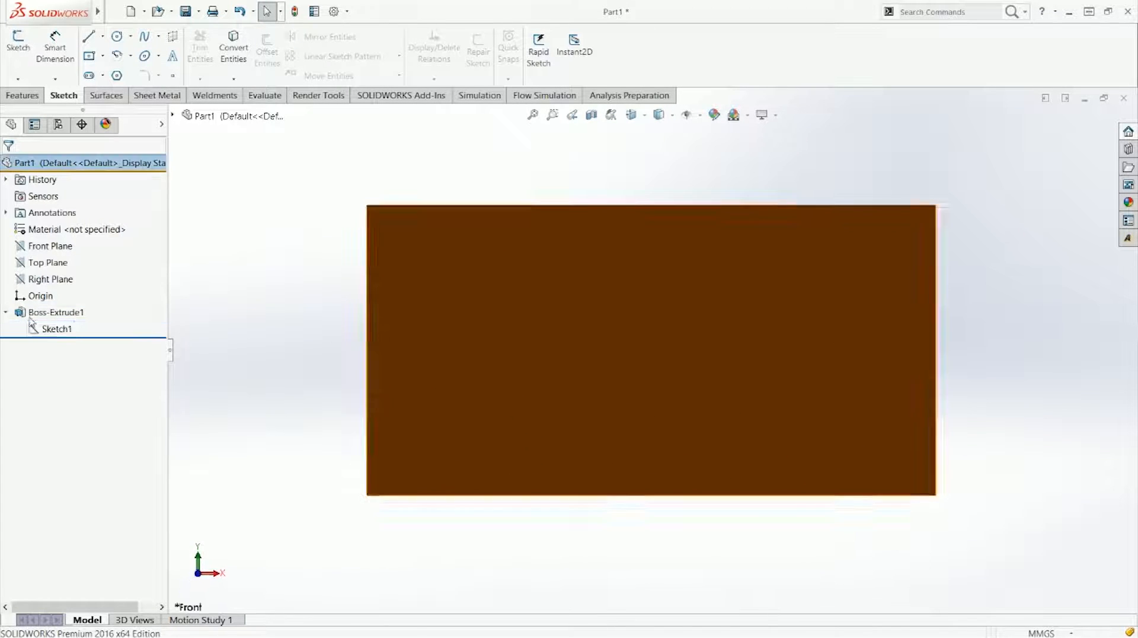
left_click(62, 329)
left_click(82, 296)
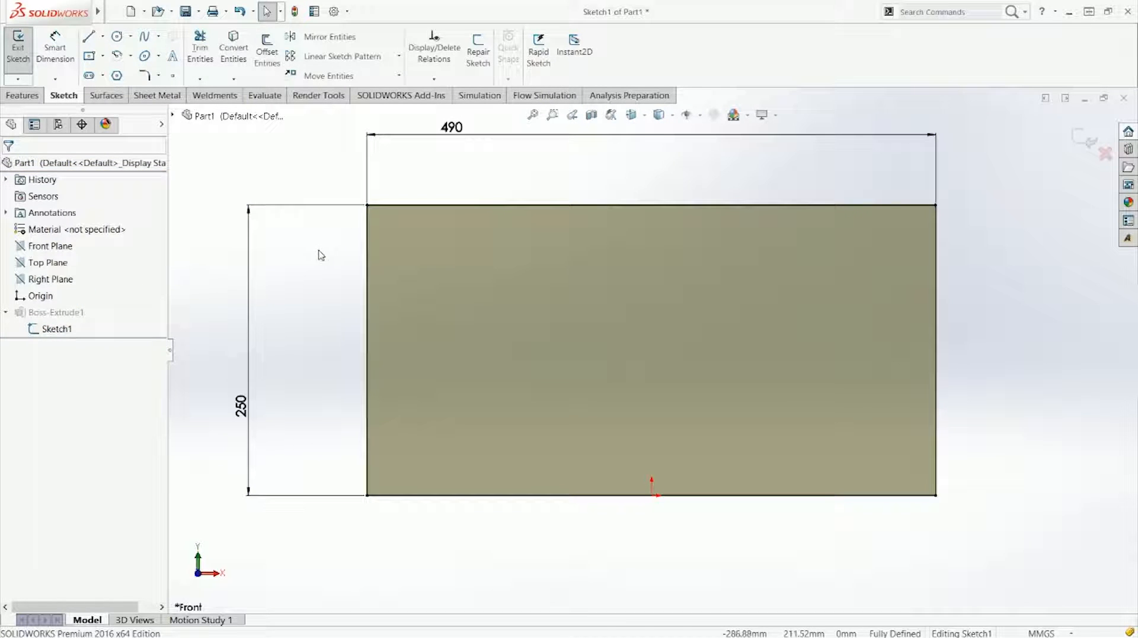
Sketch six small circles inside the rectangle: two near each upper corner and two in the lower middle area
right_click_drag(318, 251, 379, 248)
left_click(444, 235)
left_click(456, 238)
left_click(498, 235)
left_click(514, 245)
left_click(792, 226)
left_click(801, 234)
left_click(833, 231)
left_click(852, 232)
left_click(570, 396)
left_click(583, 401)
left_click(732, 382)
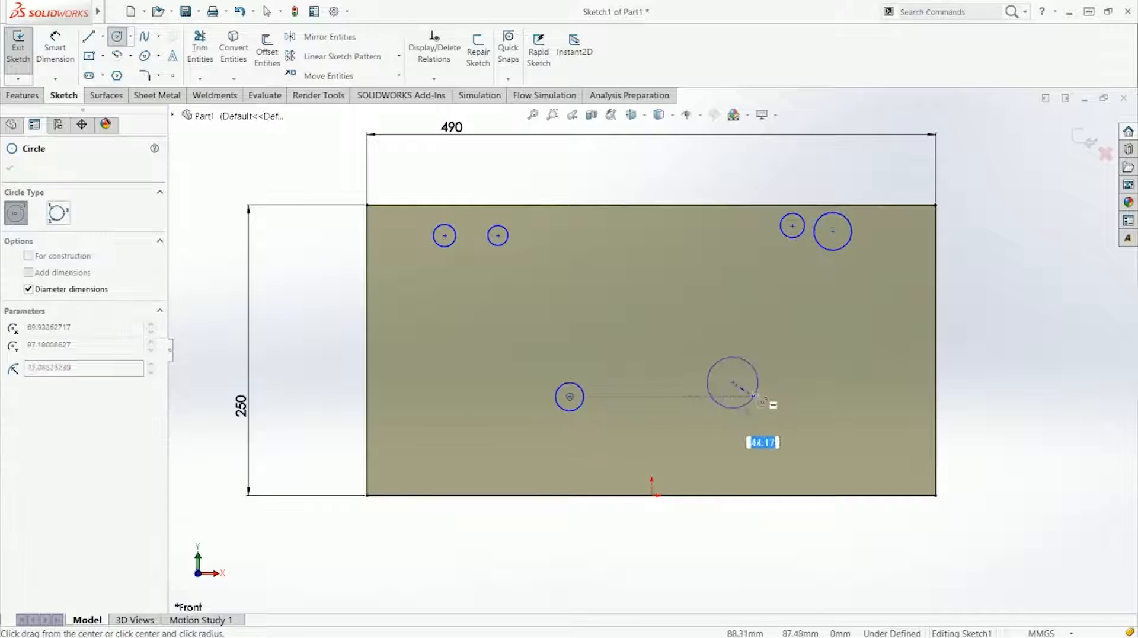
left_click(758, 395)
key("Escape")
Apply equal relations to the two lower circles and, separately, to the four upper circles
left_click_drag(513, 364, 802, 438)
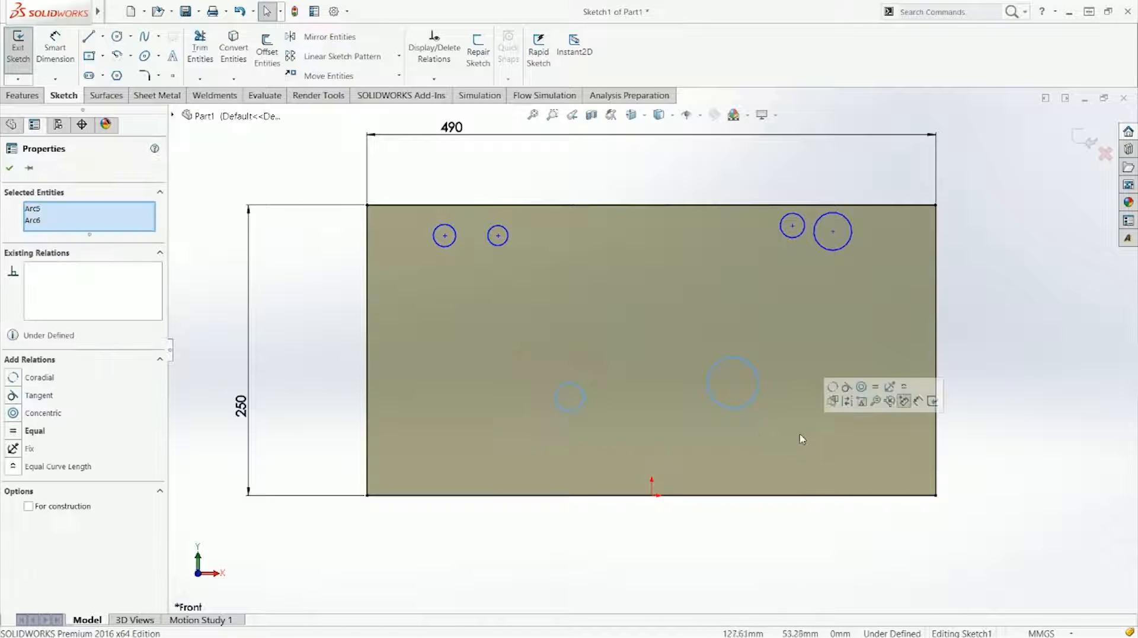
left_click_drag(408, 223, 871, 261)
left_click(805, 228, "ctrl")
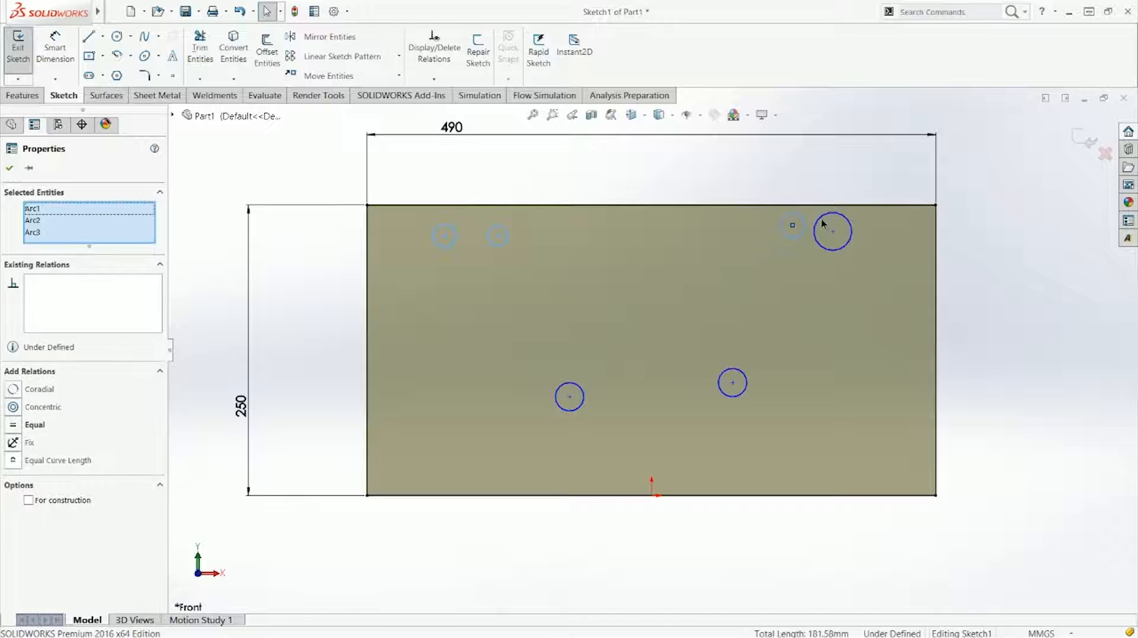
left_click(823, 224, "ctrl")
left_click(891, 173)
left_click(960, 291)
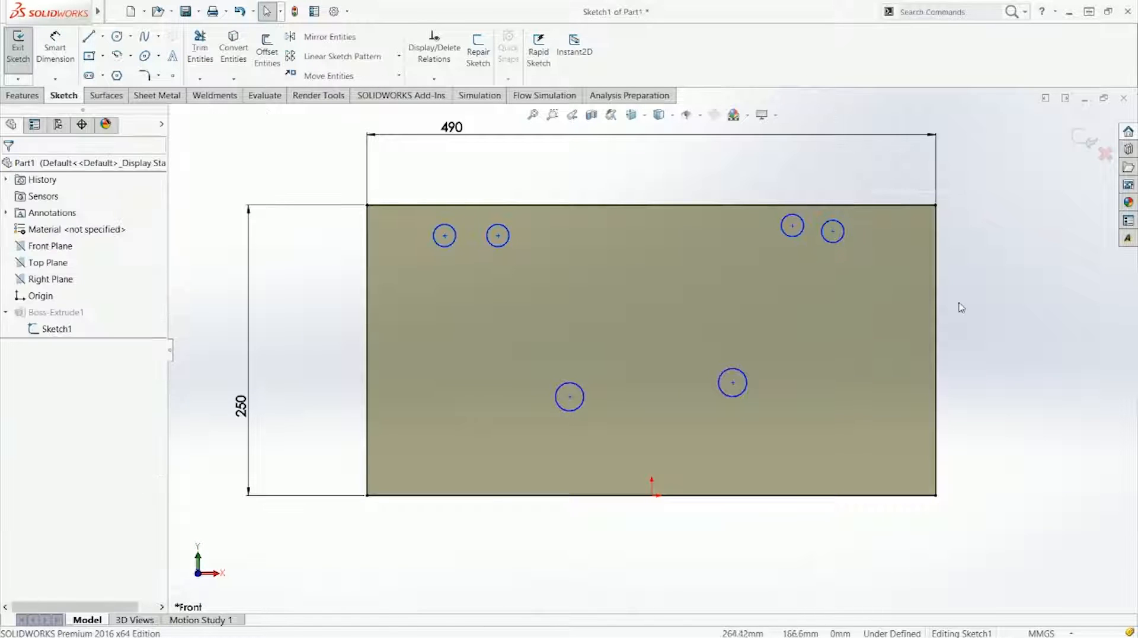
Align the centres of the four upper circles horizontally and, separately, the centres of the two lower circles horizontally
left_click(445, 236)
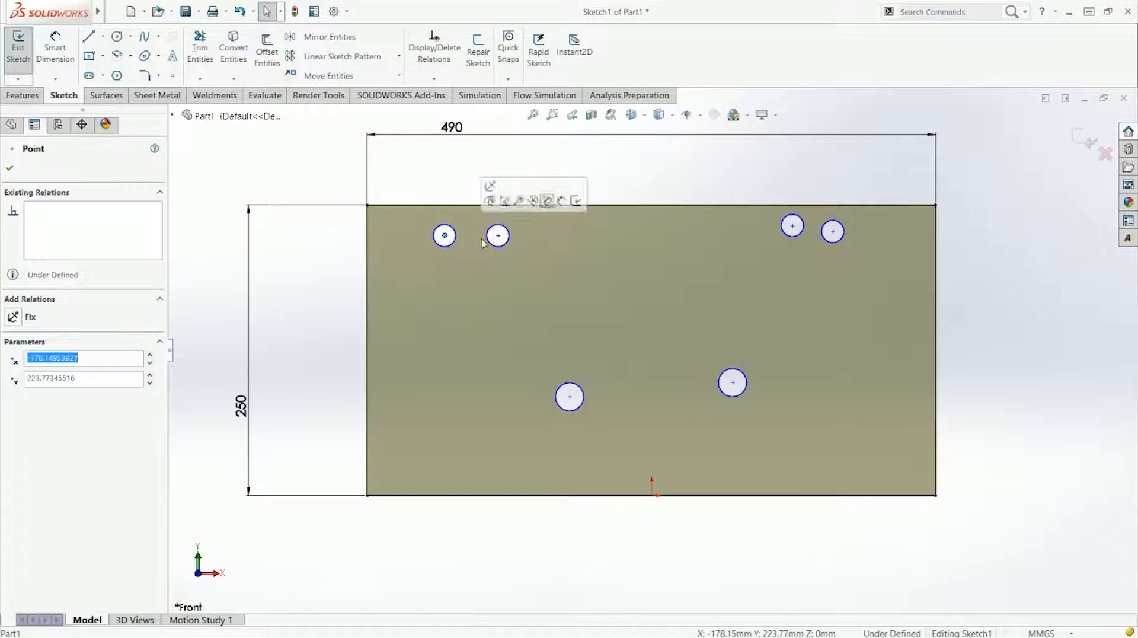
left_click(498, 235, "ctrl")
left_click(792, 226, "ctrl")
left_click(833, 231, "ctrl")
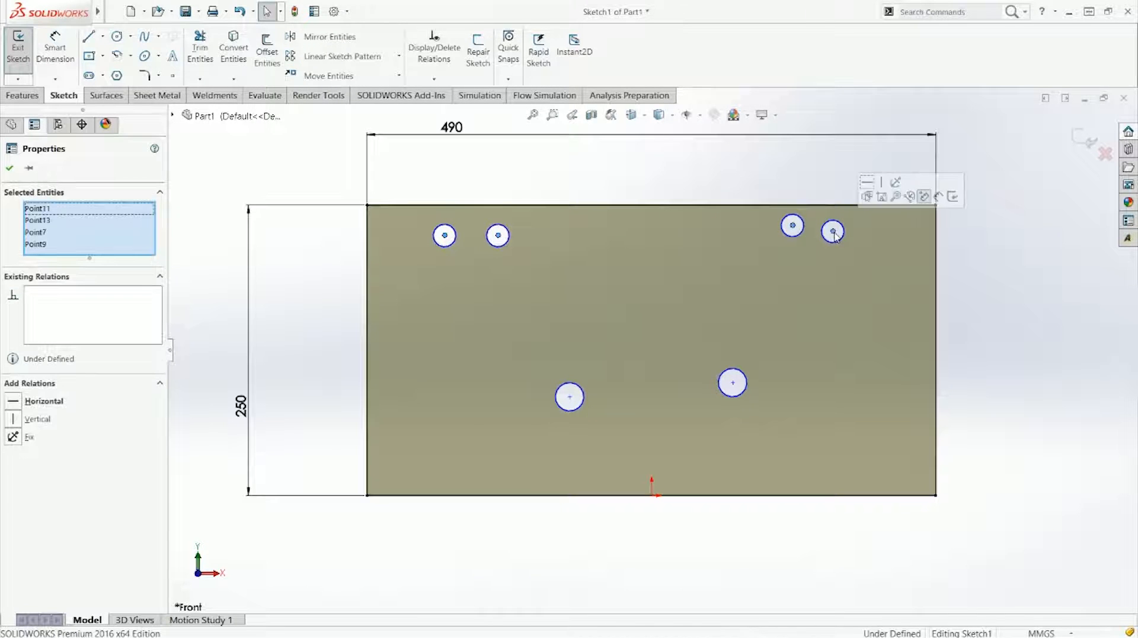
left_click(733, 382)
left_click(570, 397, "ctrl")
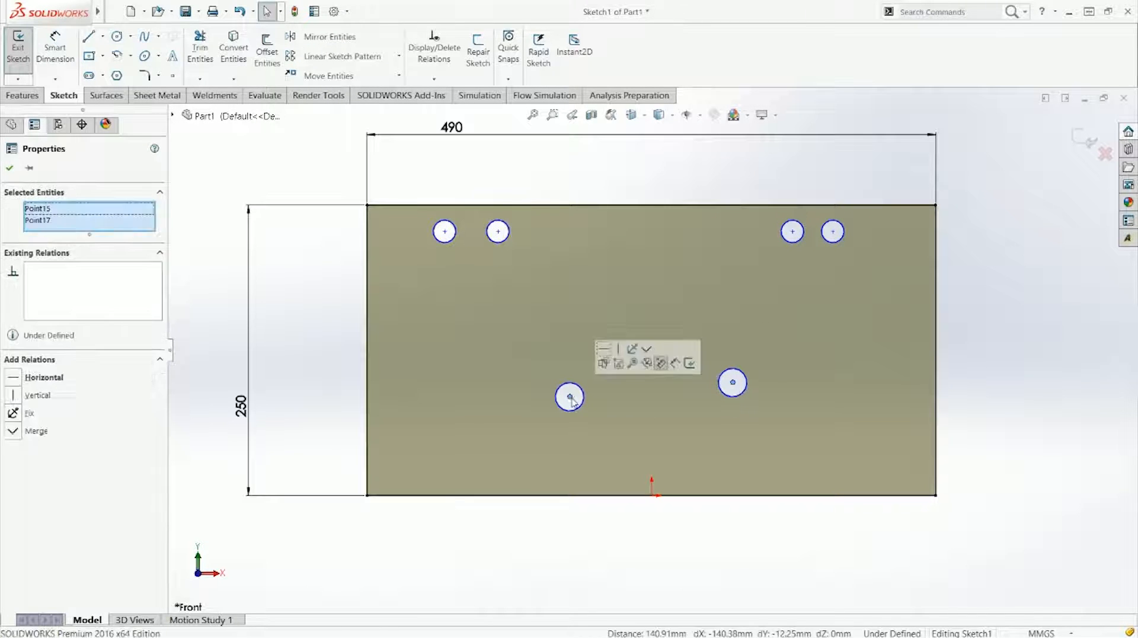
left_click(603, 348)
left_click(687, 241)
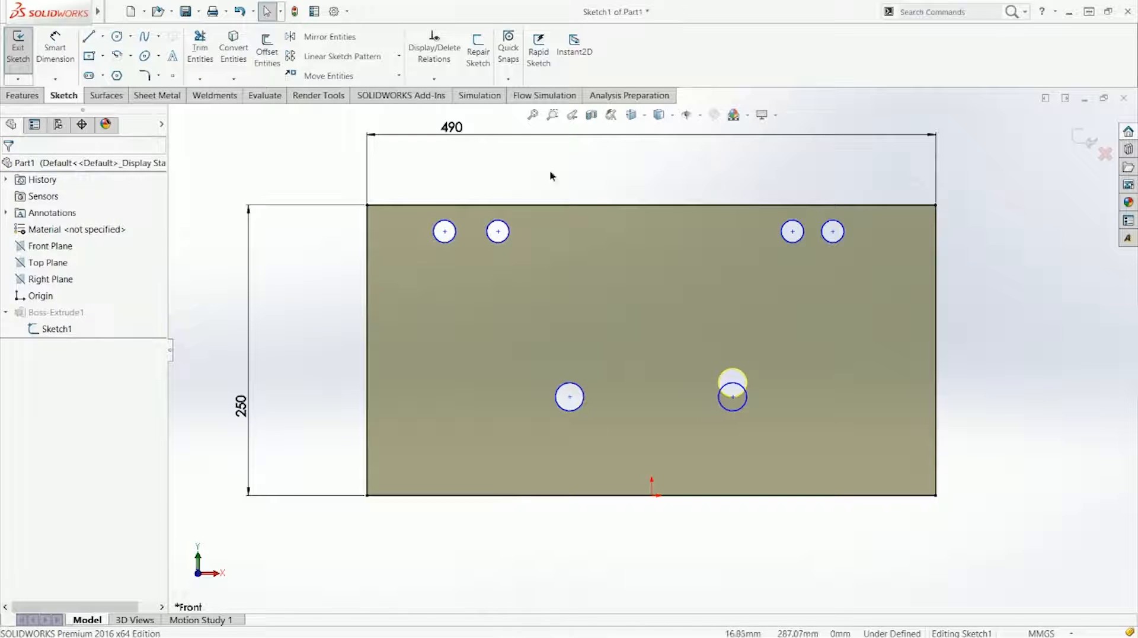
Sketch lines from the centres of the two inner upper circles to the origin
key("l")
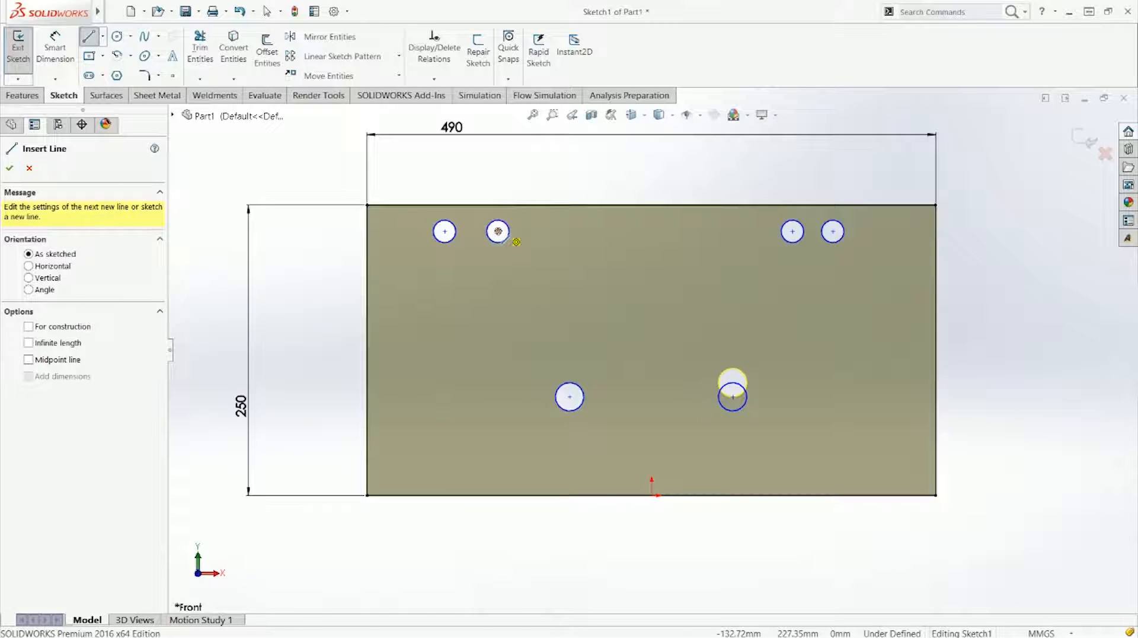
left_click(498, 231)
left_click(652, 494)
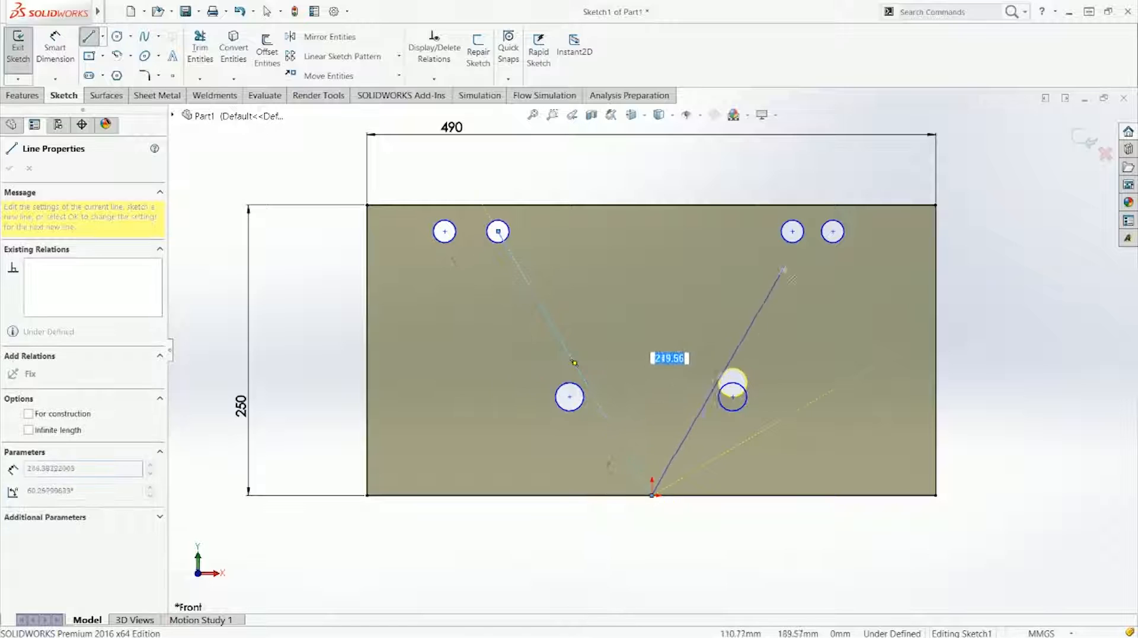
left_click(792, 231)
key("Escape")
Sketch lines from the centres of the two lower circles to the origin
key("l")
left_click(569, 397)
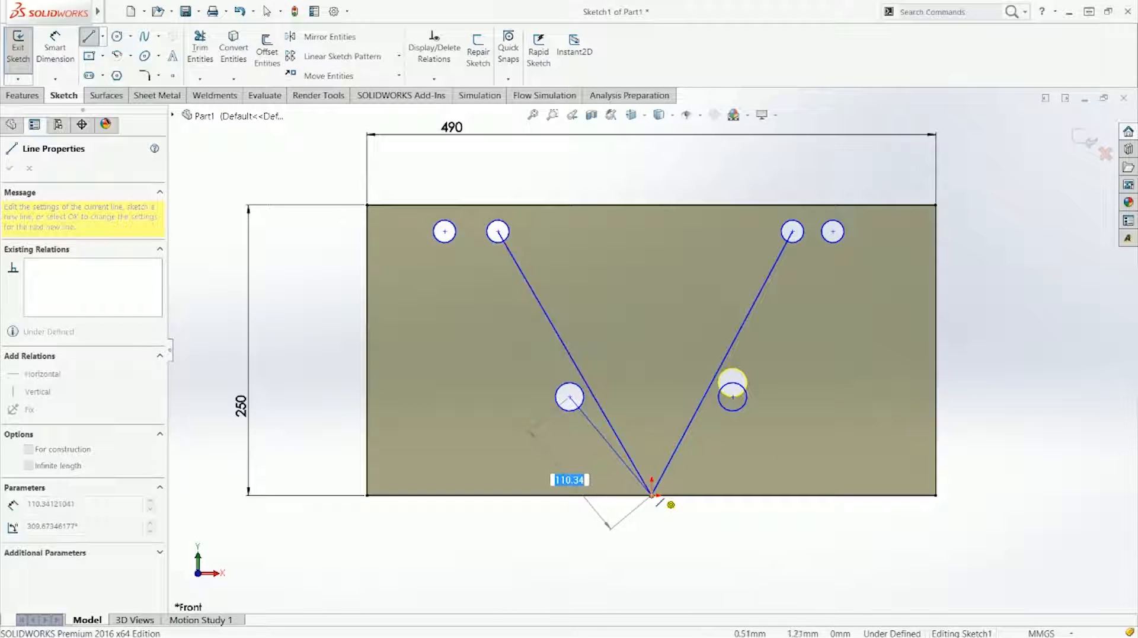
left_click(651, 495)
left_click(733, 397)
left_click(652, 495)
key("Escape")
Make the two lower-circle lines equal and the two upper-circle lines equal, and convert all four to construction geometry
left_click(621, 458)
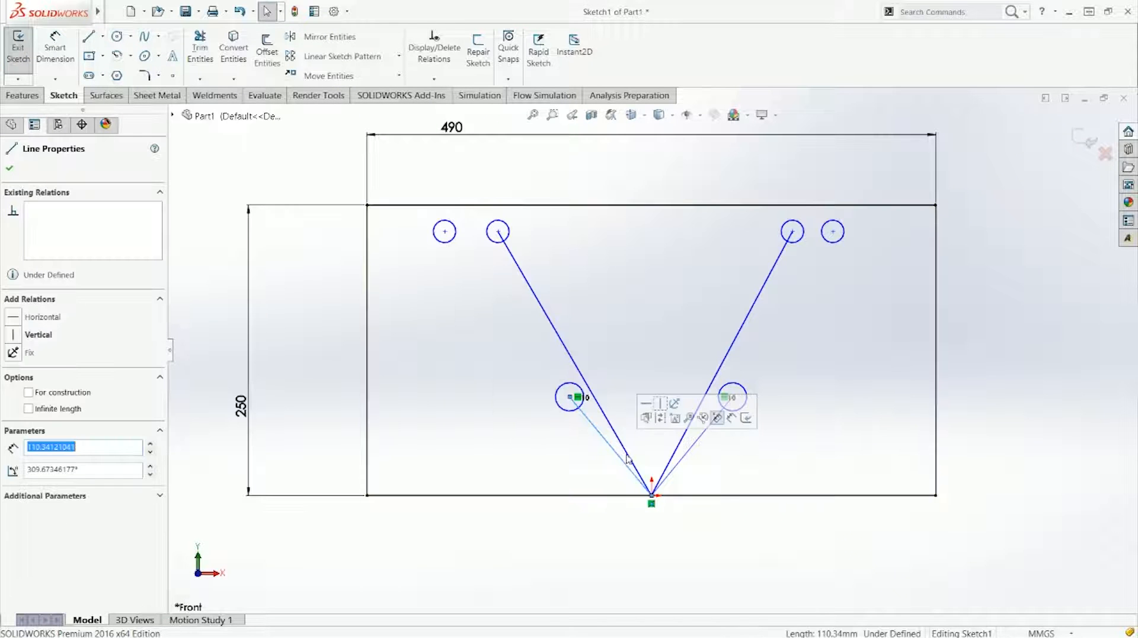
left_click(683, 460, "ctrl")
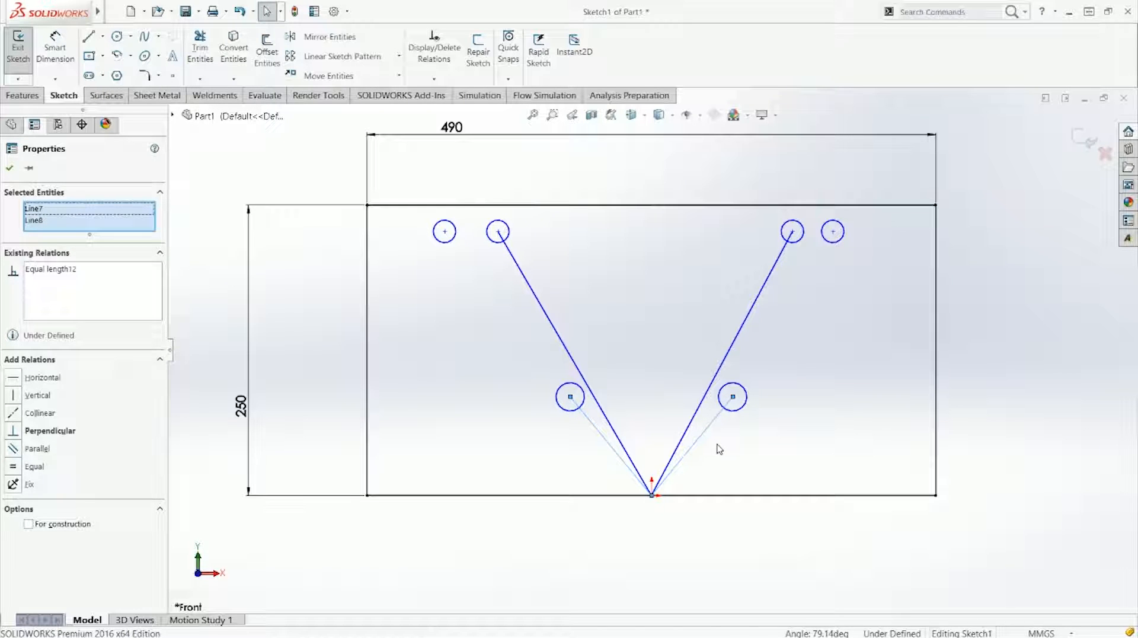
left_click(591, 340)
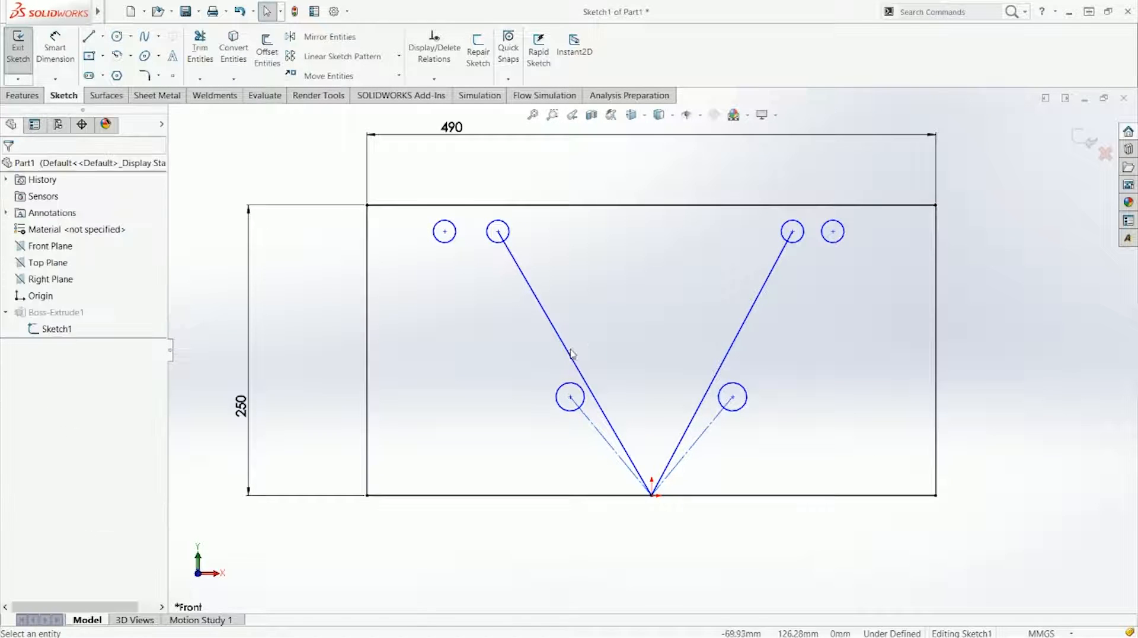
left_click(569, 355)
left_click(719, 366, "ctrl")
left_click(791, 375)
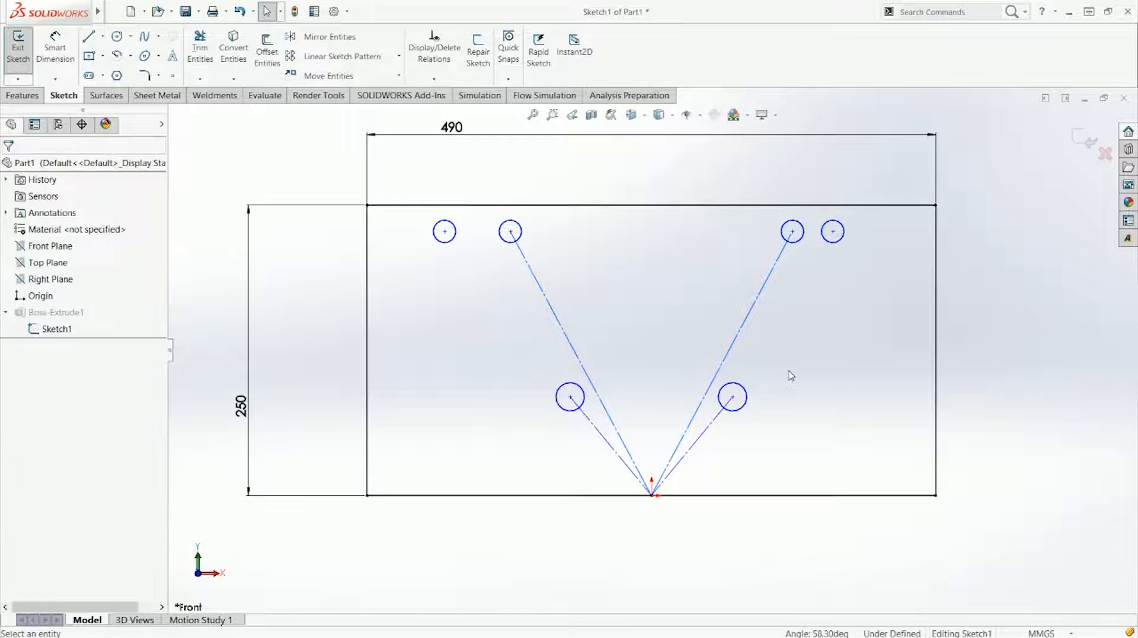
Connect the centres of each upper circle pair with a horizontal line, making both lines equal and for construction
key("l")
left_click_drag(445, 231, 510, 231)
left_click_drag(792, 231, 833, 231)
key("Escape")
left_click(812, 234)
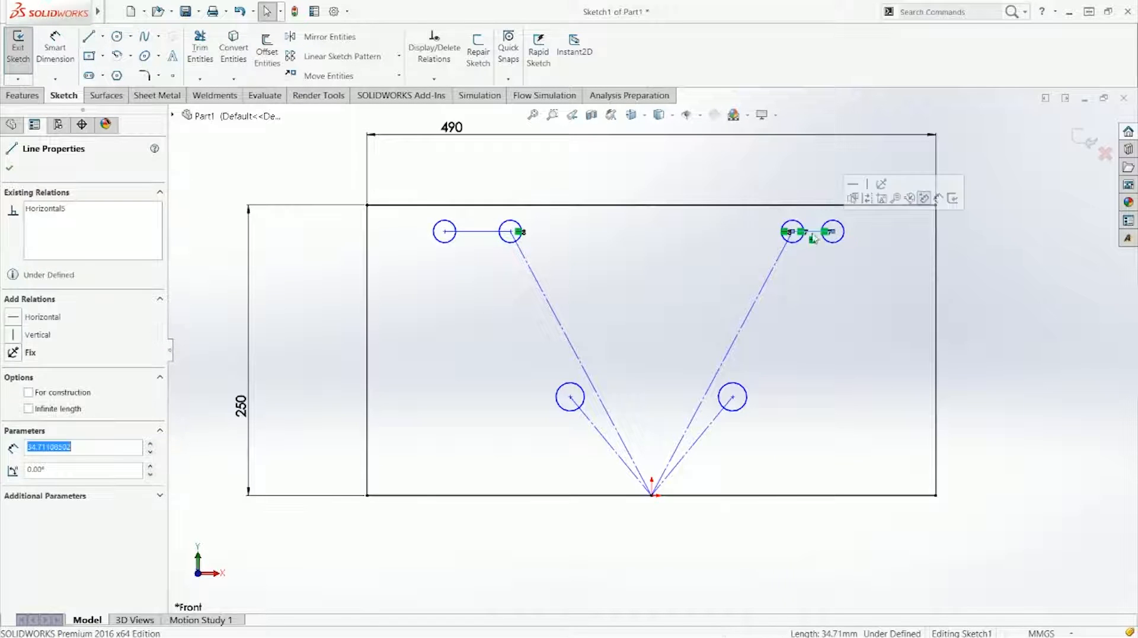
left_click(498, 234, "ctrl")
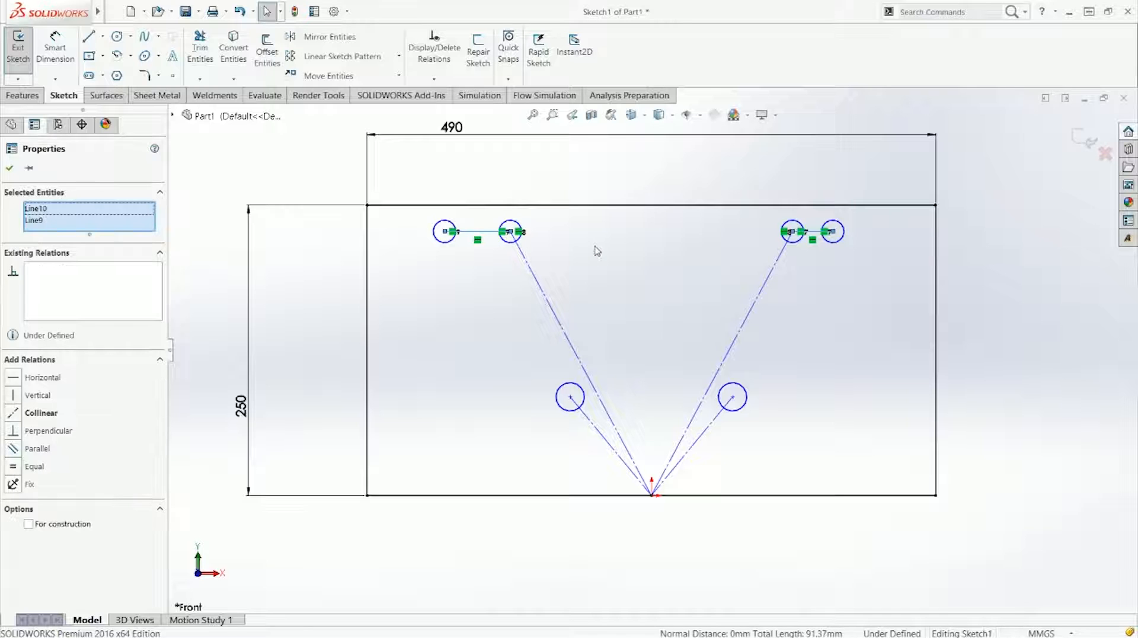
left_click(596, 250)
left_click(617, 314)
Dimension the spacing between the upper-left pair of circles to 50 mm
right_click_drag(617, 313, 614, 267)
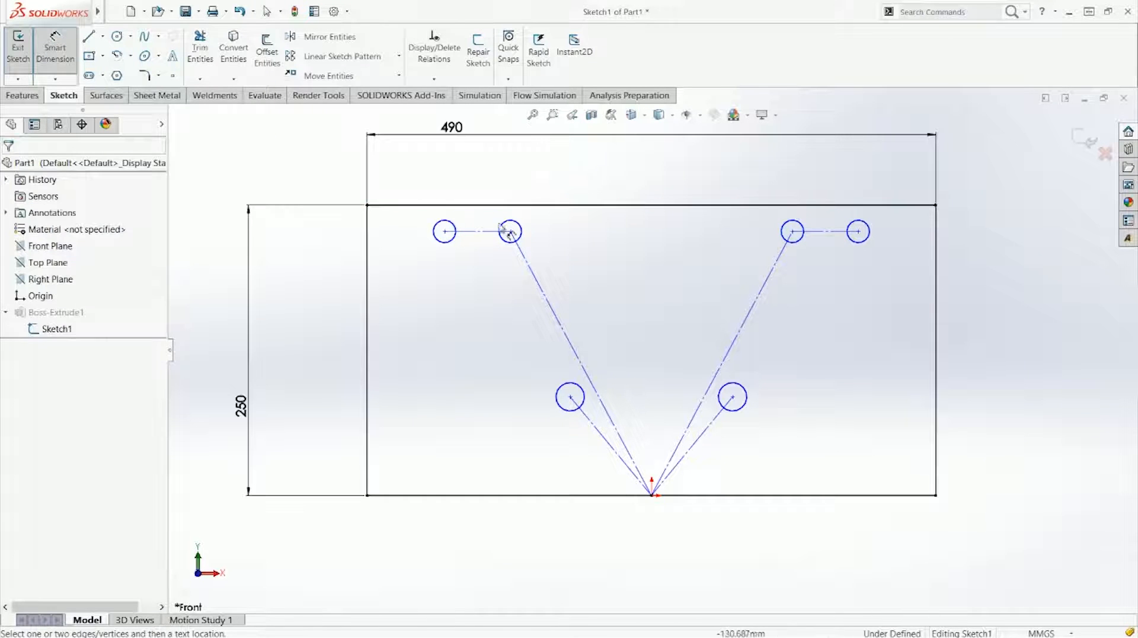
left_click(489, 232)
left_click(326, 192)
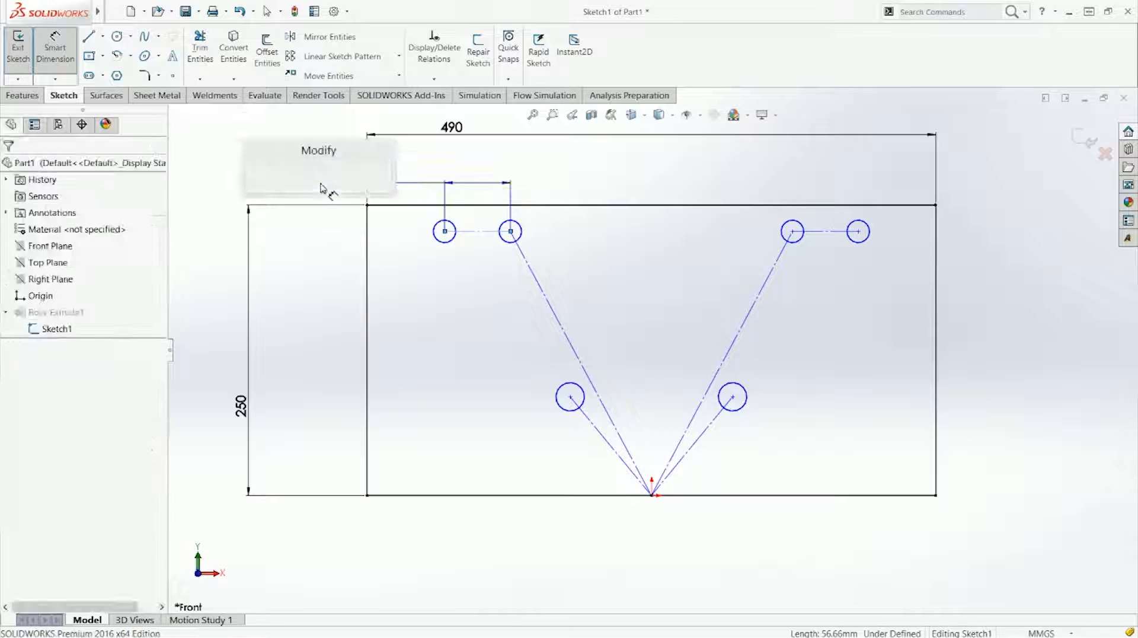
type("50")
key("Return")
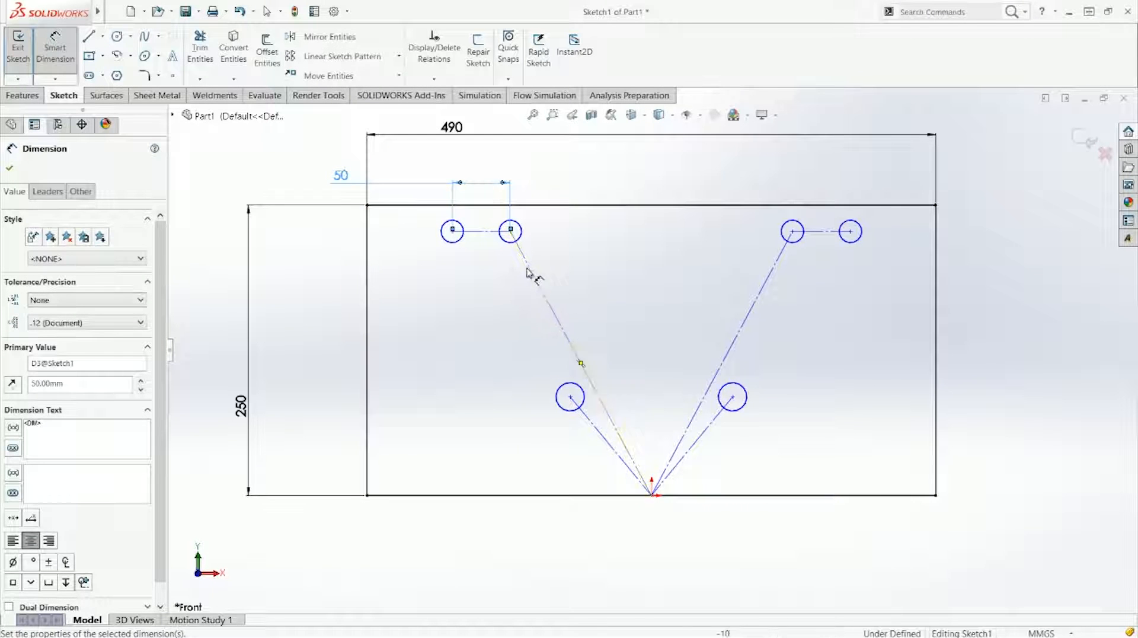
left_click(780, 264)
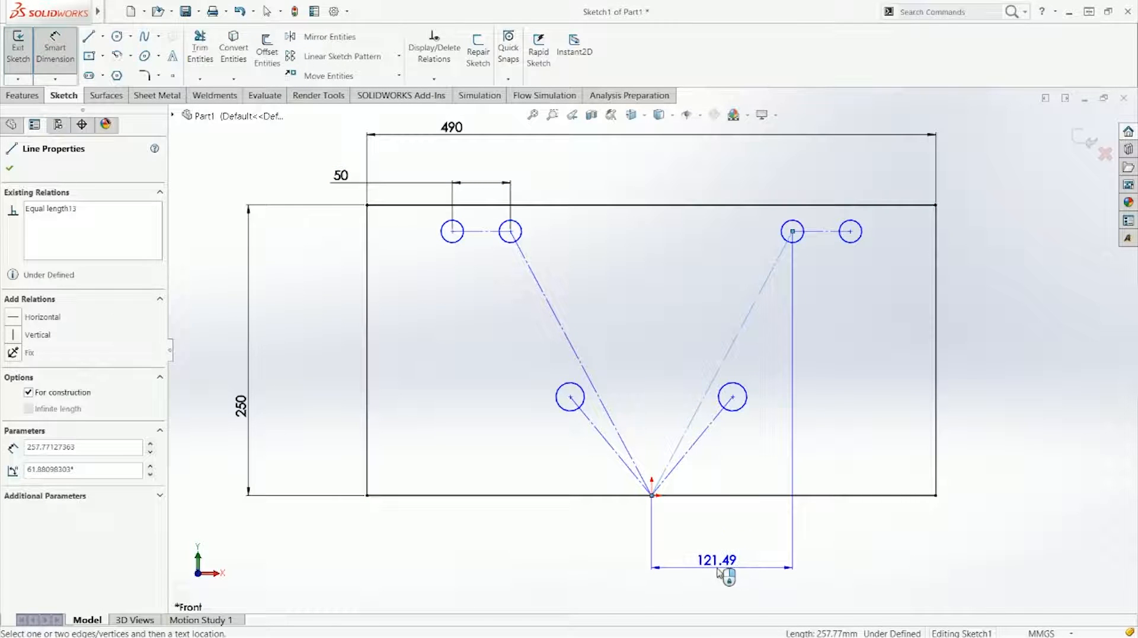
key("Escape")
key("Escape")
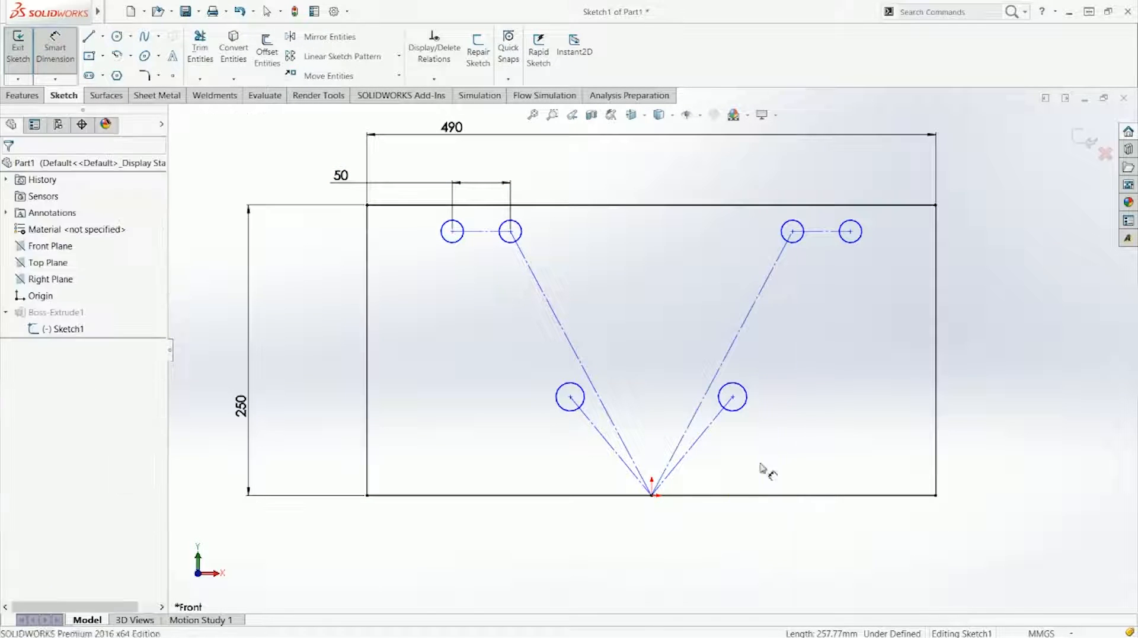
right_click_drag(825, 353, 825, 279)
left_click(861, 231)
key("Escape")
key("Escape")
left_click(936, 237)
key("Escape")
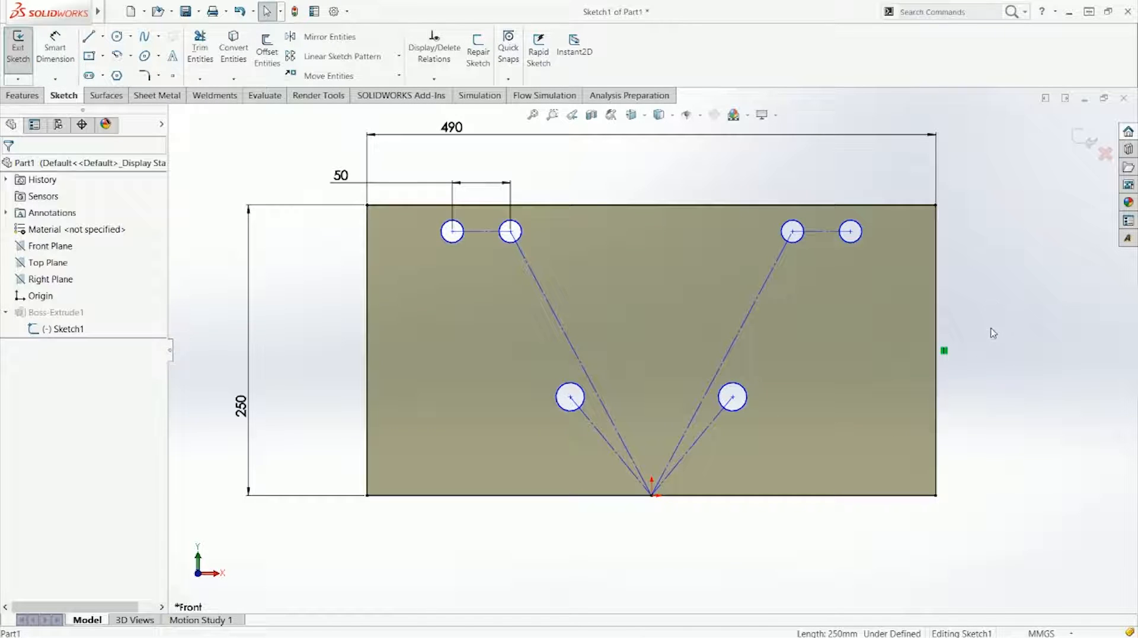
right_click_drag(993, 333, 955, 239)
left_click(936, 237)
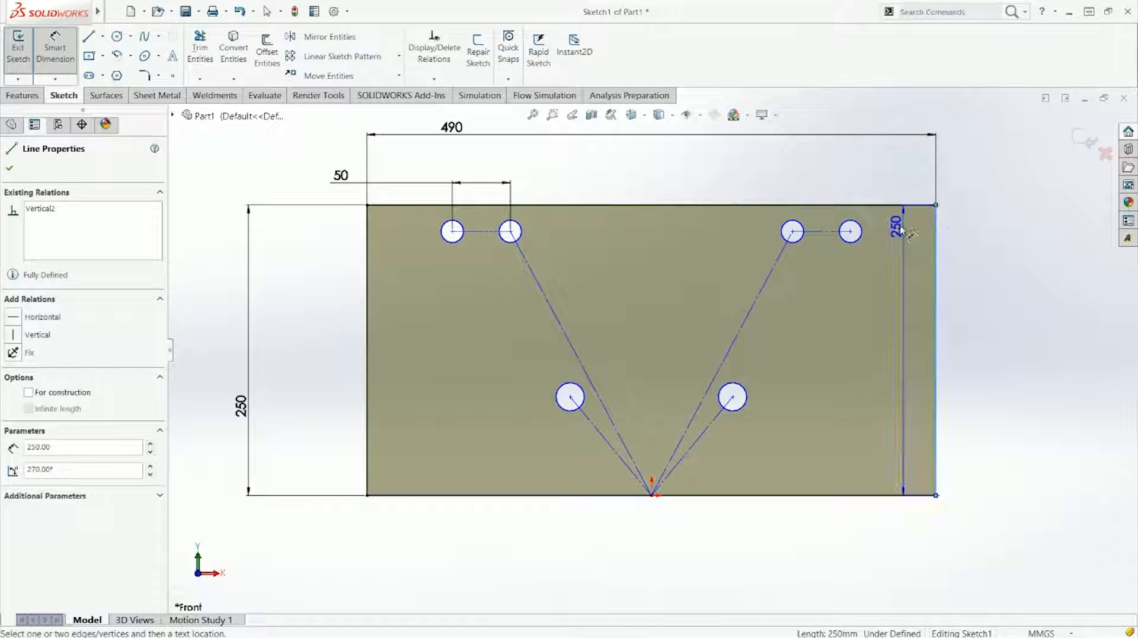
left_click(864, 235)
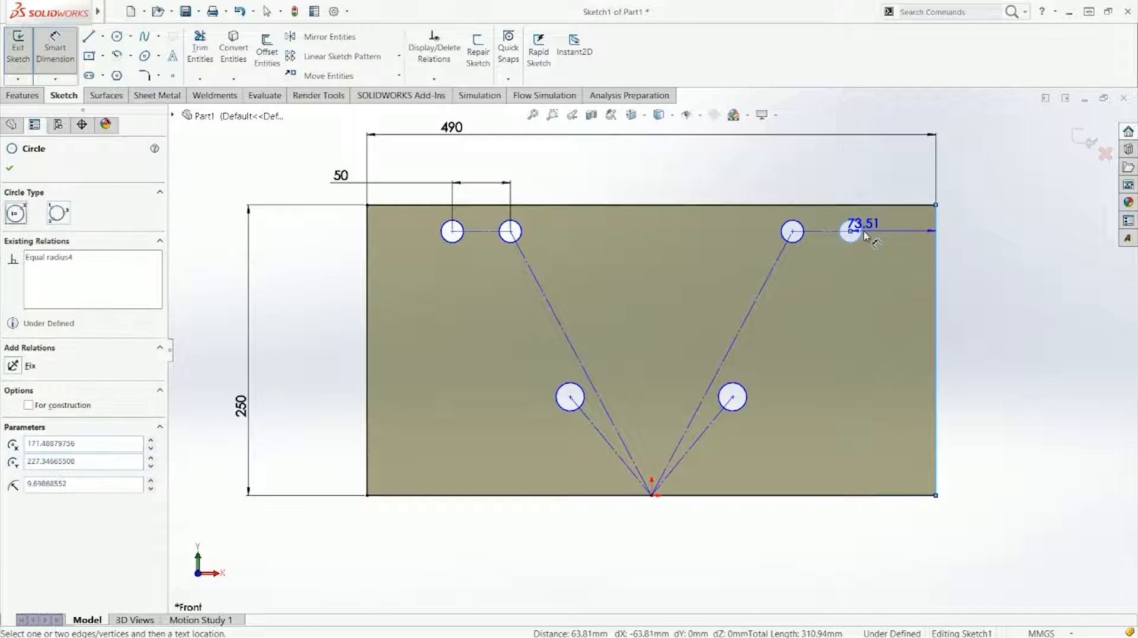
left_click(899, 191)
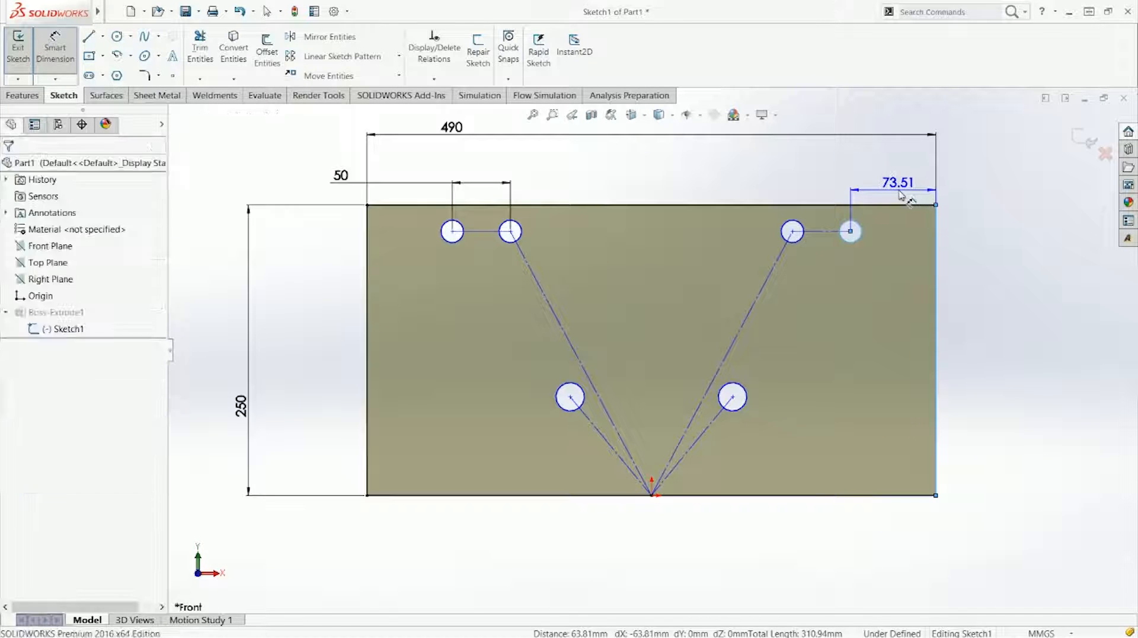
key("Escape")
key("Escape")
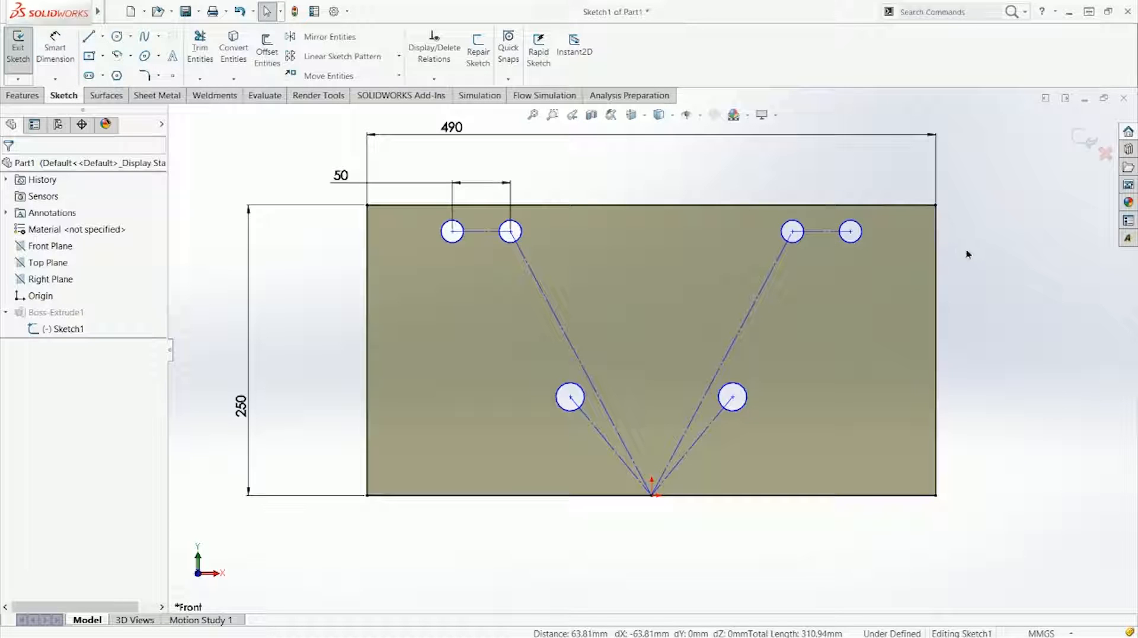
Try to dimension the gap between the outer upper-right circle and the rectangle's right edge to 100 mm, and delete that dimension
right_click_drag(966, 252, 967, 144)
left_click(936, 244)
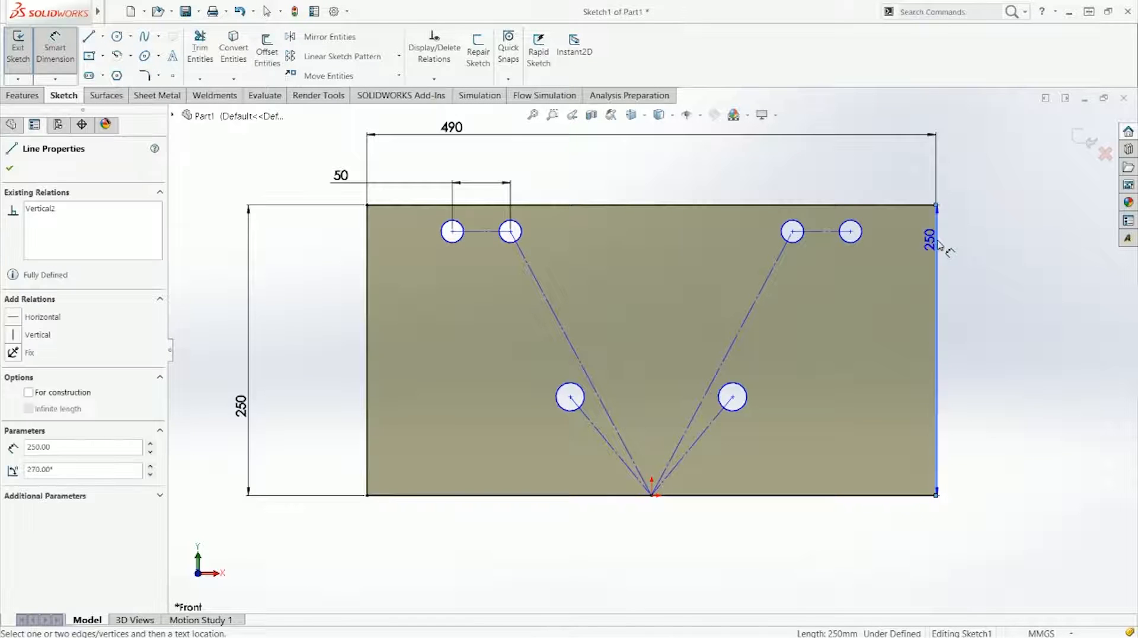
left_click(861, 232)
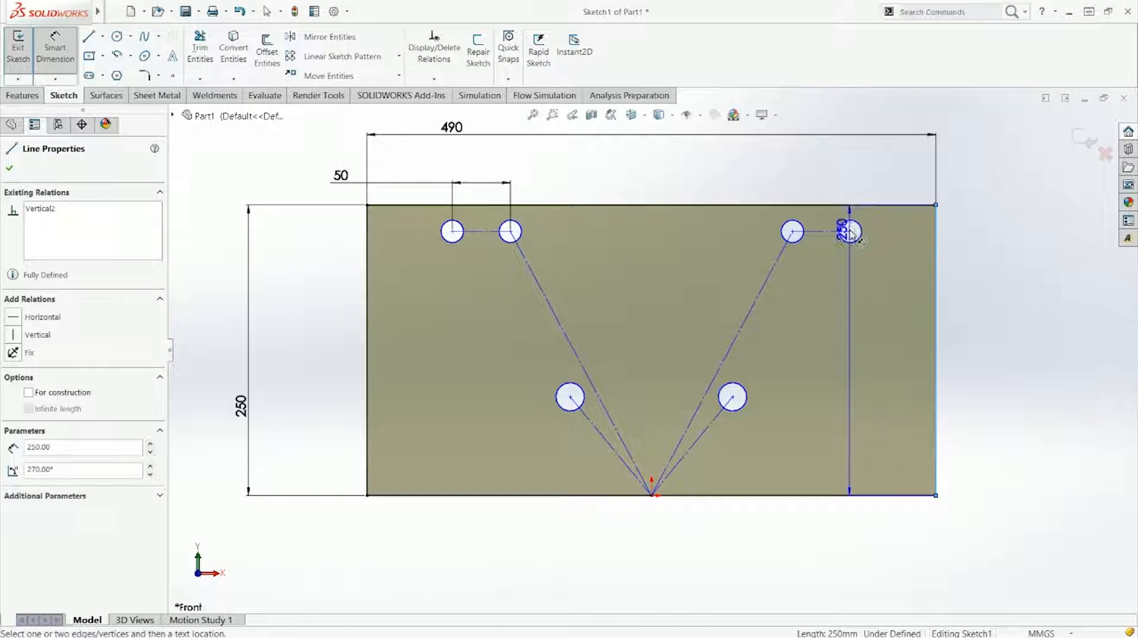
left_click(853, 231)
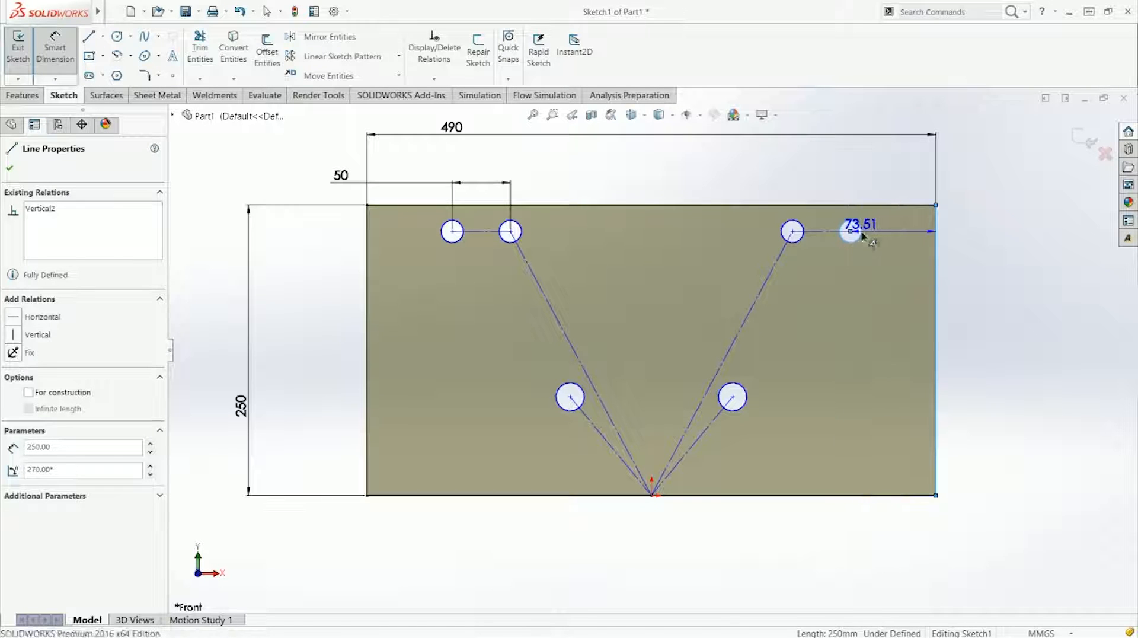
key("Escape")
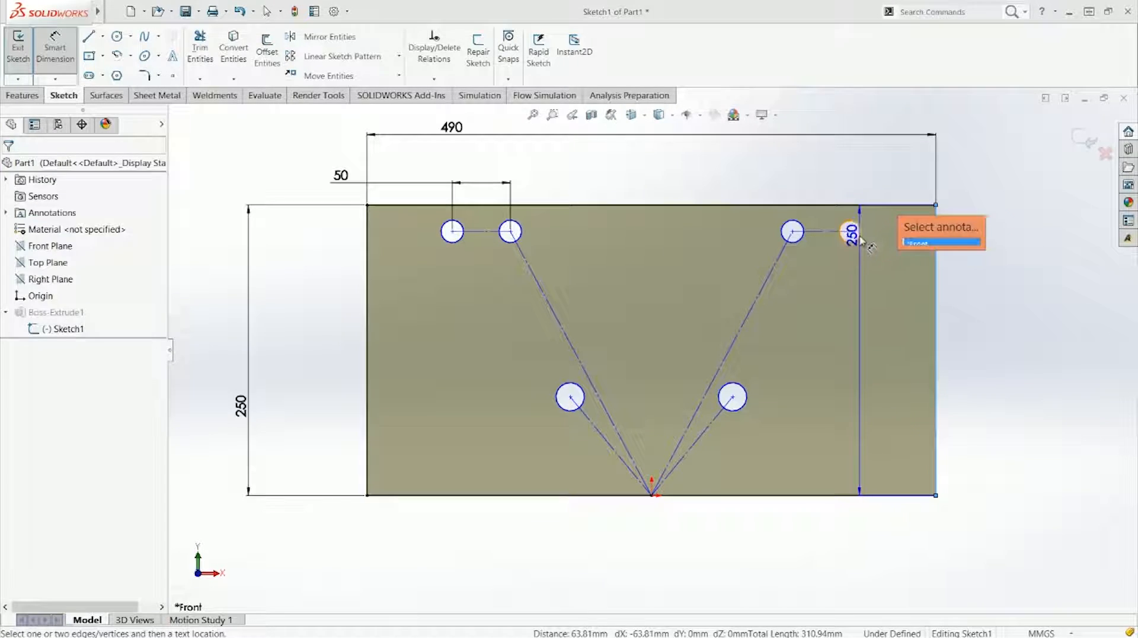
left_click(853, 232)
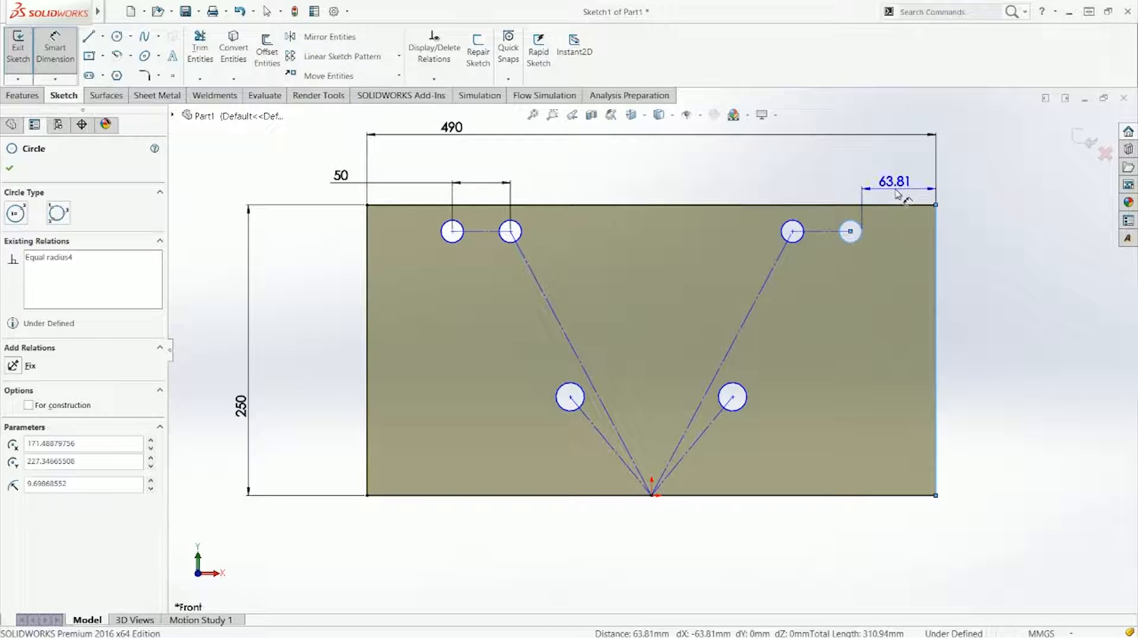
left_click(910, 183)
type("100")
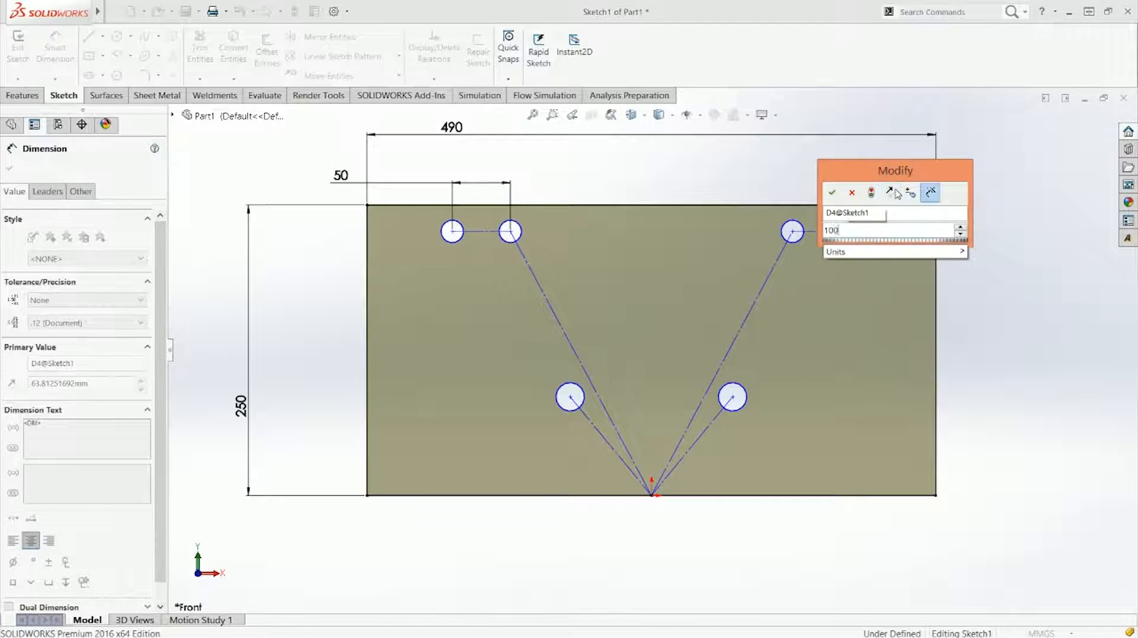
key("Return")
key("Escape")
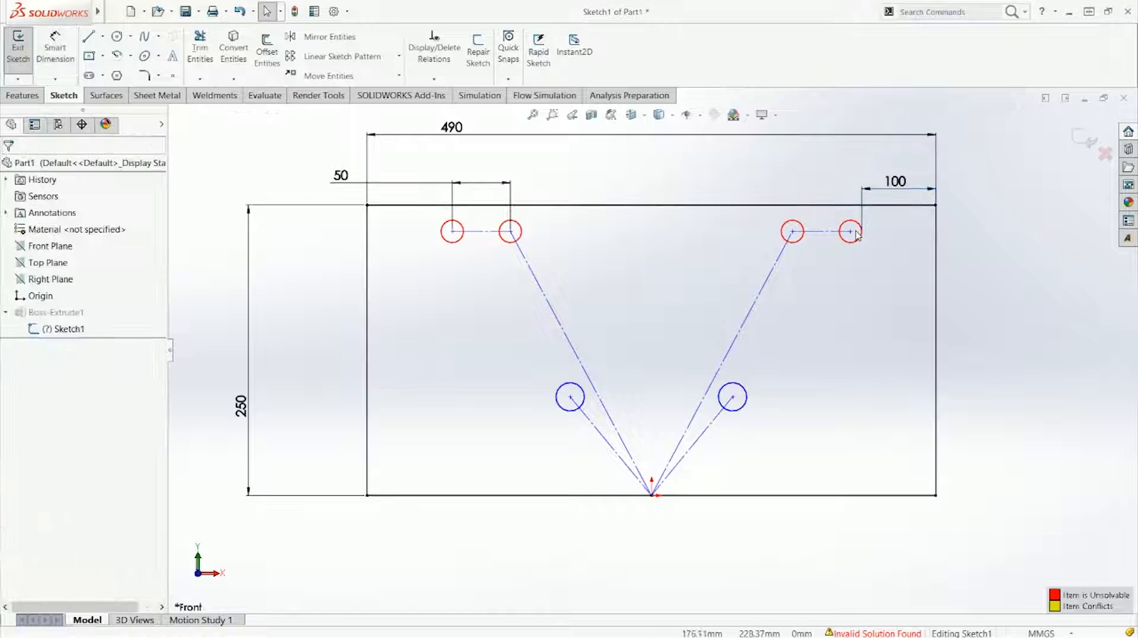
left_click(894, 183)
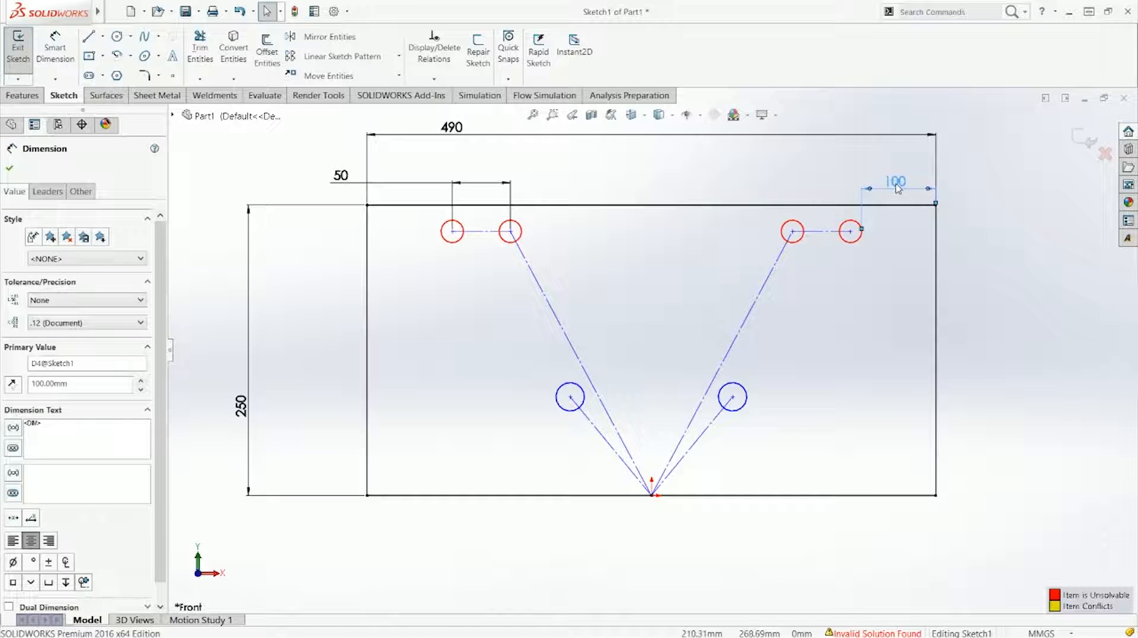
key("Delete")
Add a dimension from the outer upper-right circle's edge to the rectangle's right edge, try 100 mm and undo that value
right_click_drag(983, 257, 955, 126)
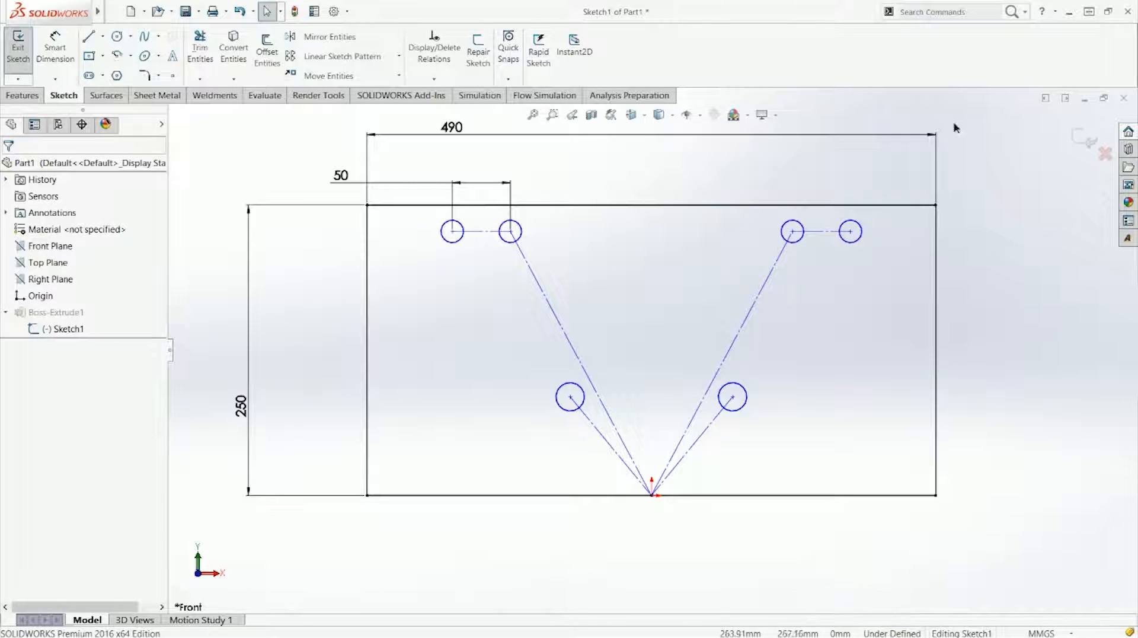
left_click(936, 246)
left_click(862, 233)
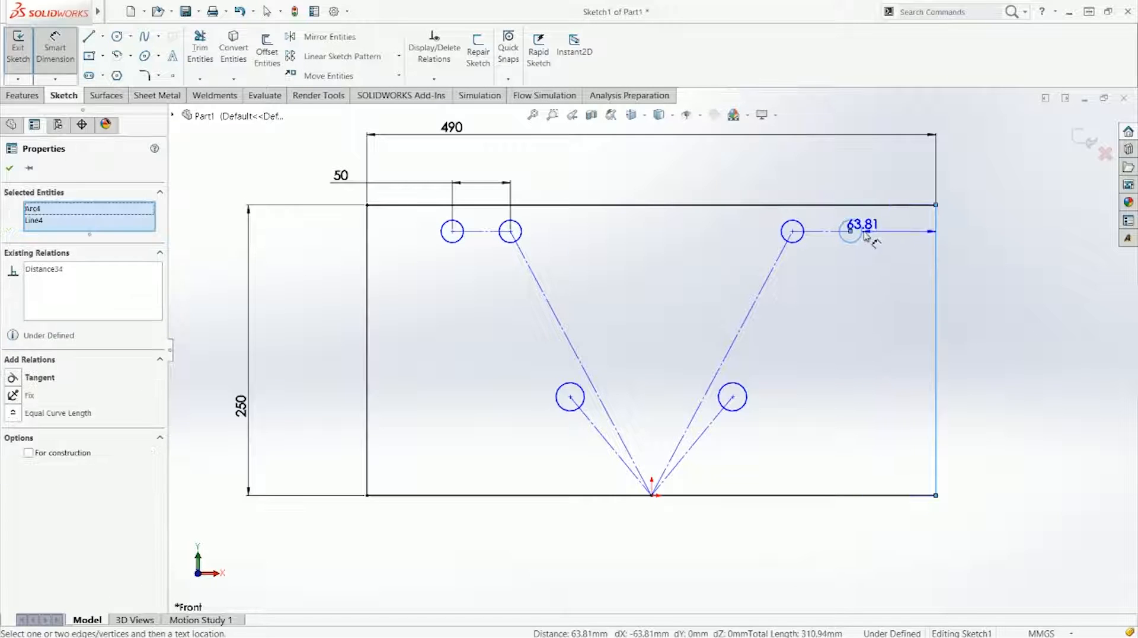
left_click(893, 185)
type("100")
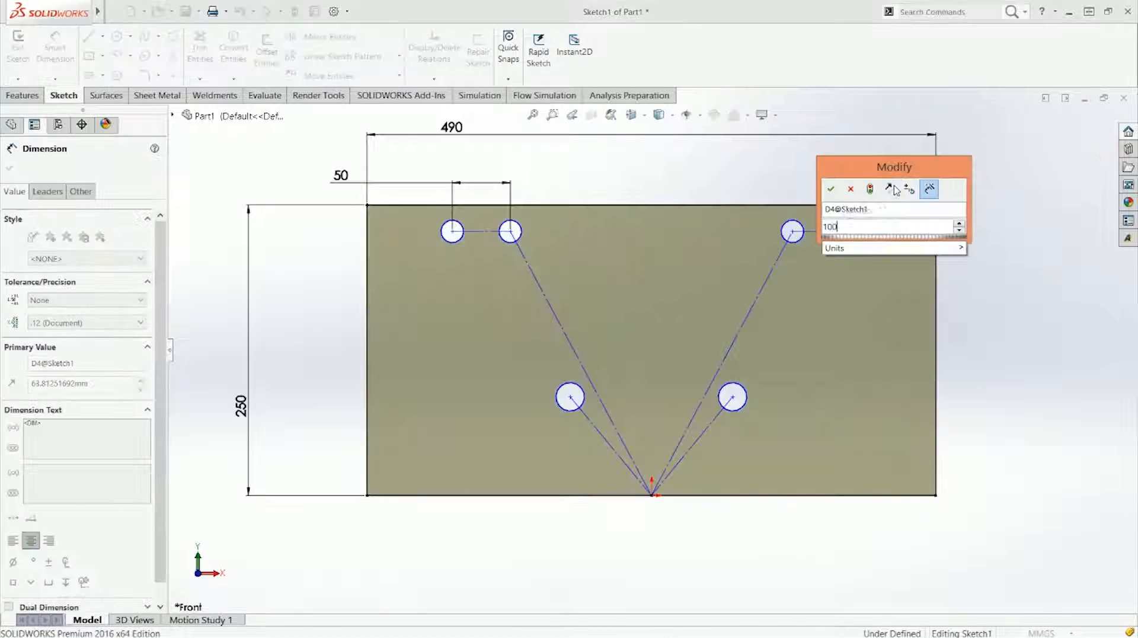
key("Return")
key("ctrl+z")
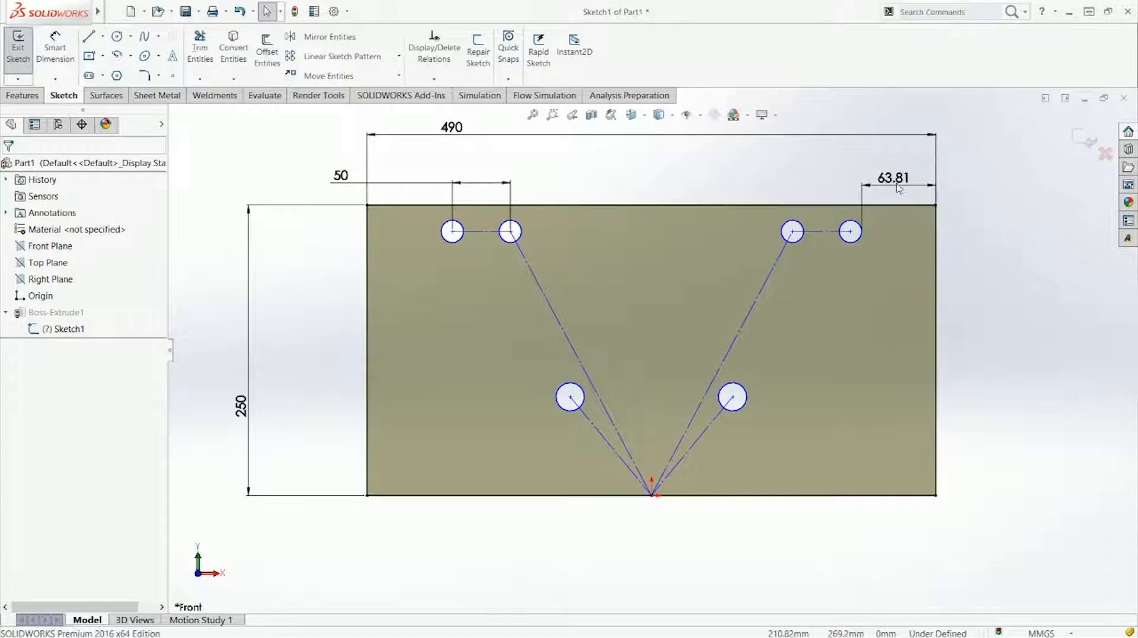
Turn on Instant2D and increase the distance from the outer upper-right circle to the rectangle's right edge to about 67 mm
left_click(899, 189)
left_click(583, 61)
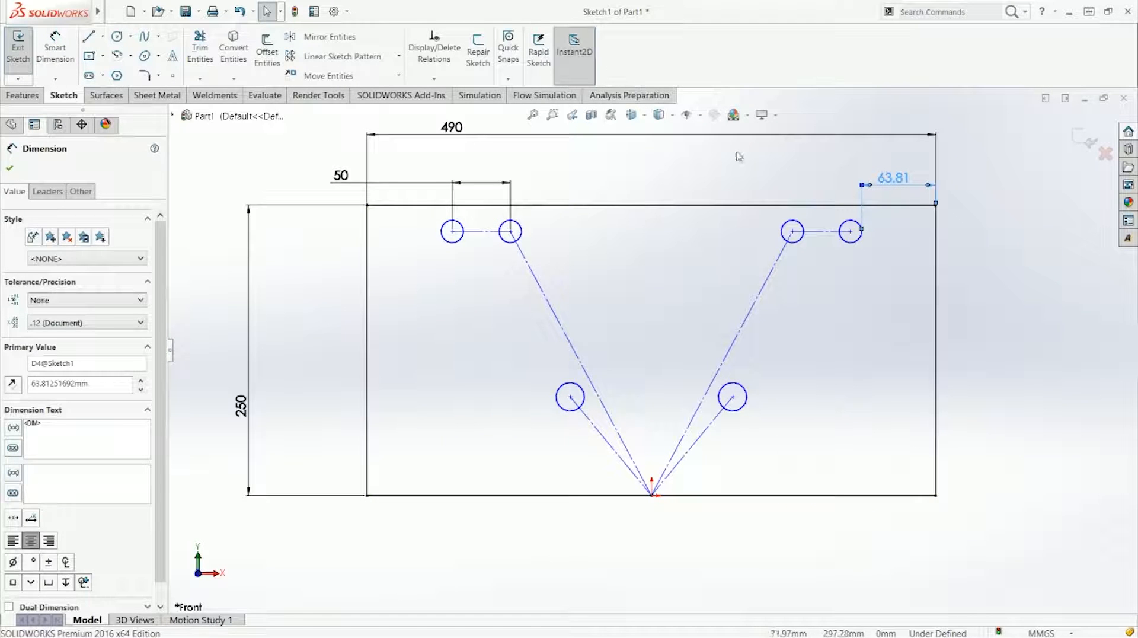
left_click(755, 148)
double_click(871, 188)
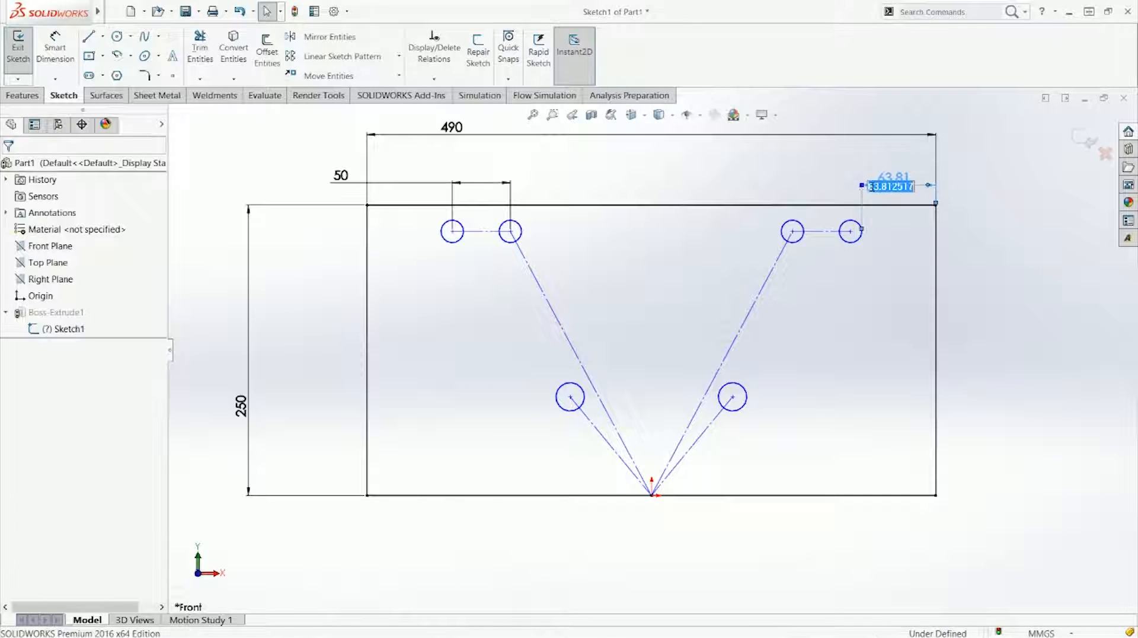
left_click_drag(861, 189, 858, 188)
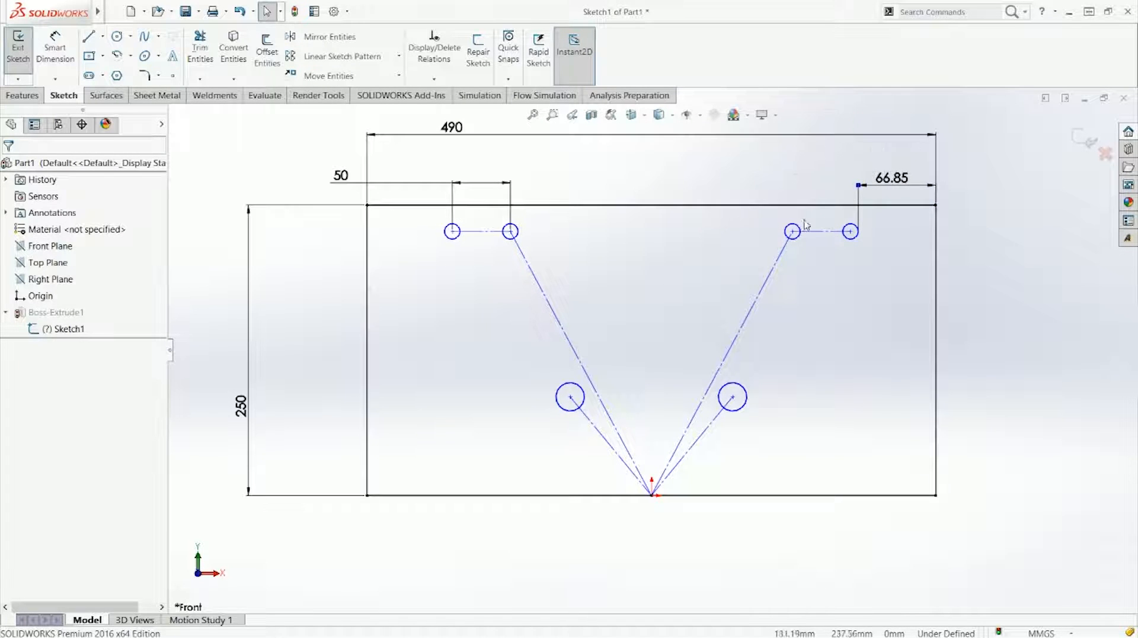
Resize the upper circles freehand, and dimension the inner upper-left circle's diameter to 4 mm
mouse_move(793, 233)
left_mouse_down()
mouse_move(759, 232)
mouse_move(782, 240)
left_mouse_up()
scroll(762, 184, "up", 1)
right_click_drag(784, 204, 789, 185)
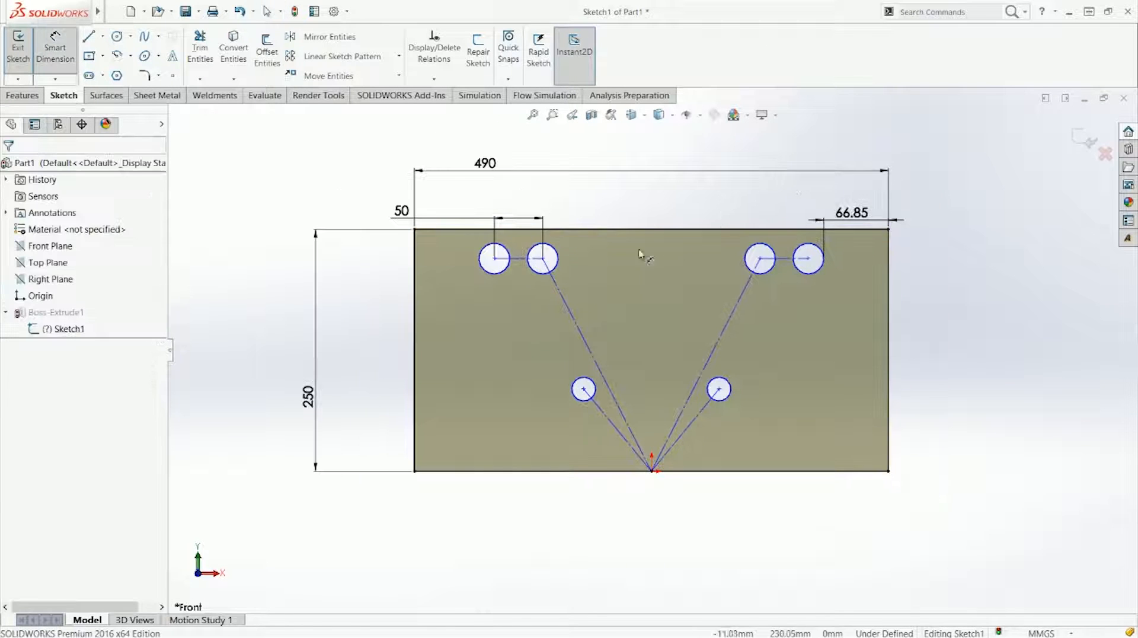
left_click(559, 258)
left_click(595, 224)
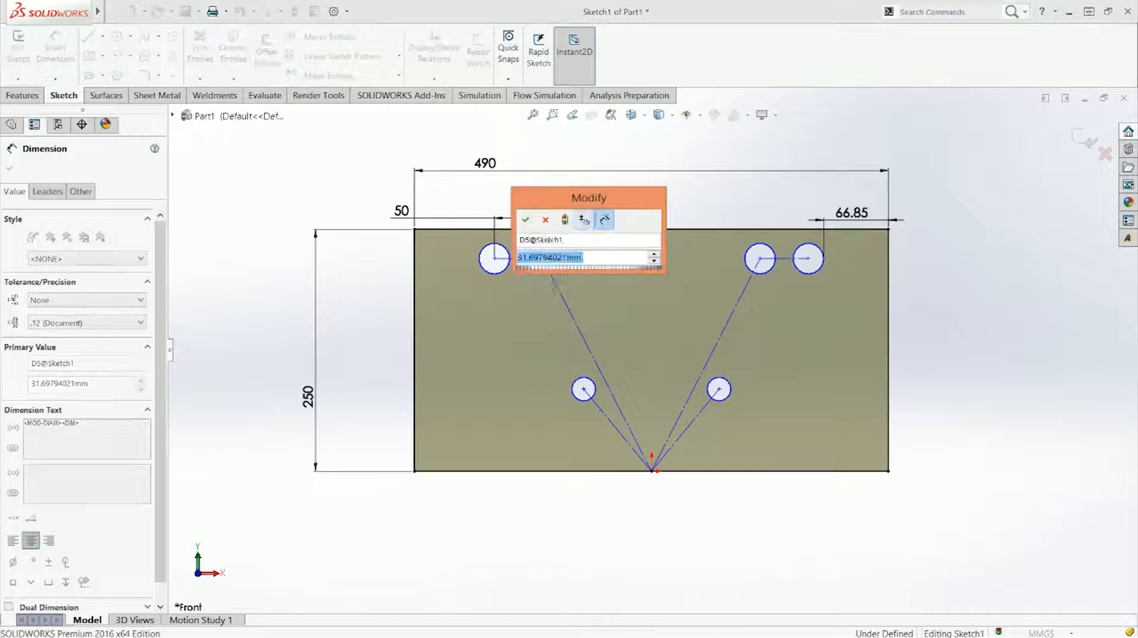
type("4")
key("Return")
key("Escape")
scroll(792, 274, "down", 2)
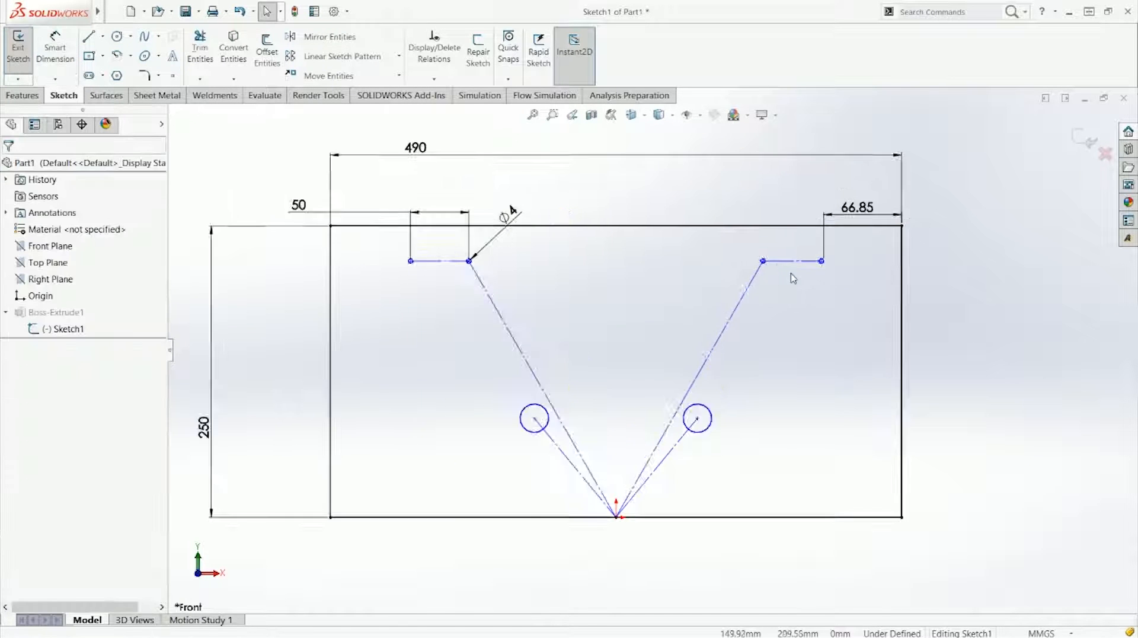
Set the distance from the outer upper-right circle to the rectangle's right edge to 100 mm
left_click(869, 210)
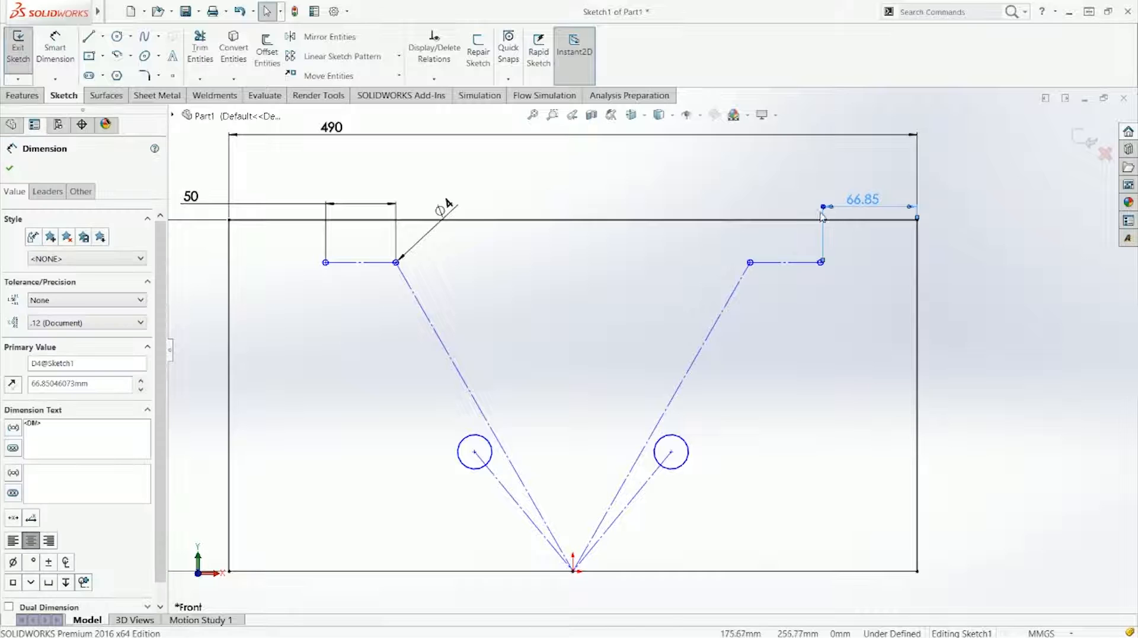
mouse_move(822, 208)
left_mouse_down()
mouse_move(786, 208)
mouse_move(801, 209)
left_mouse_up()
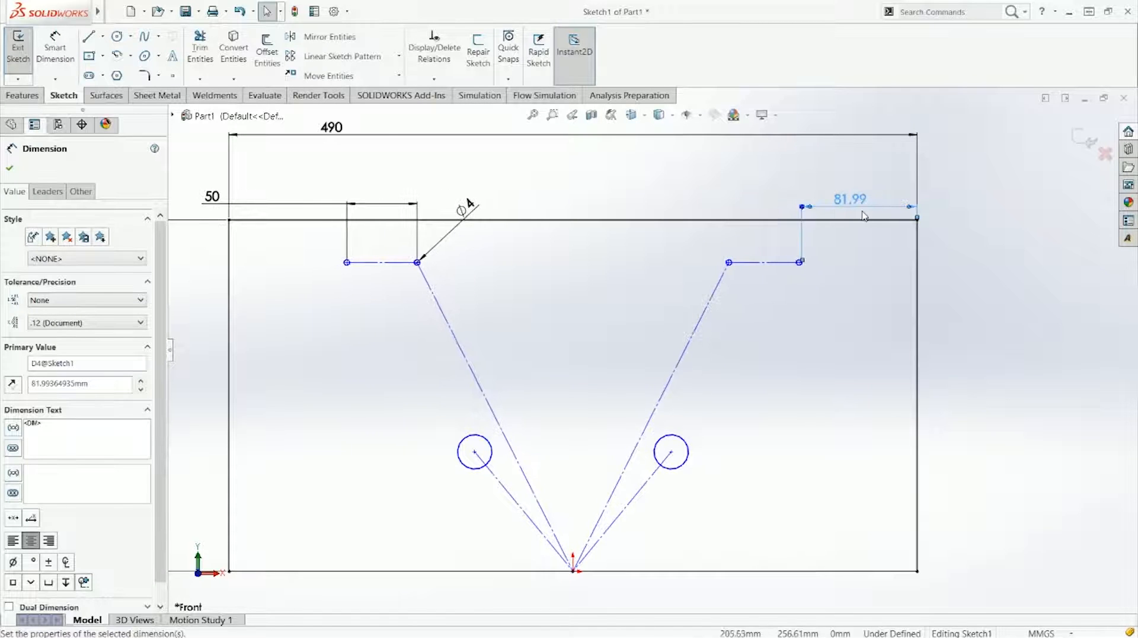
double_click(854, 205)
type("100")
key("Return")
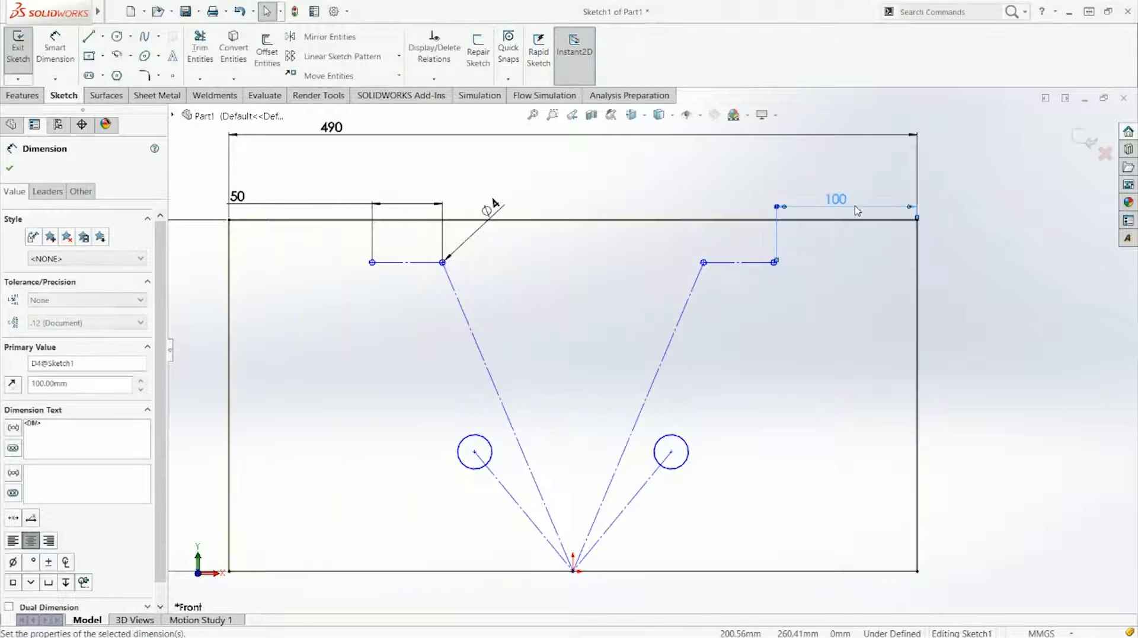
left_click(745, 193)
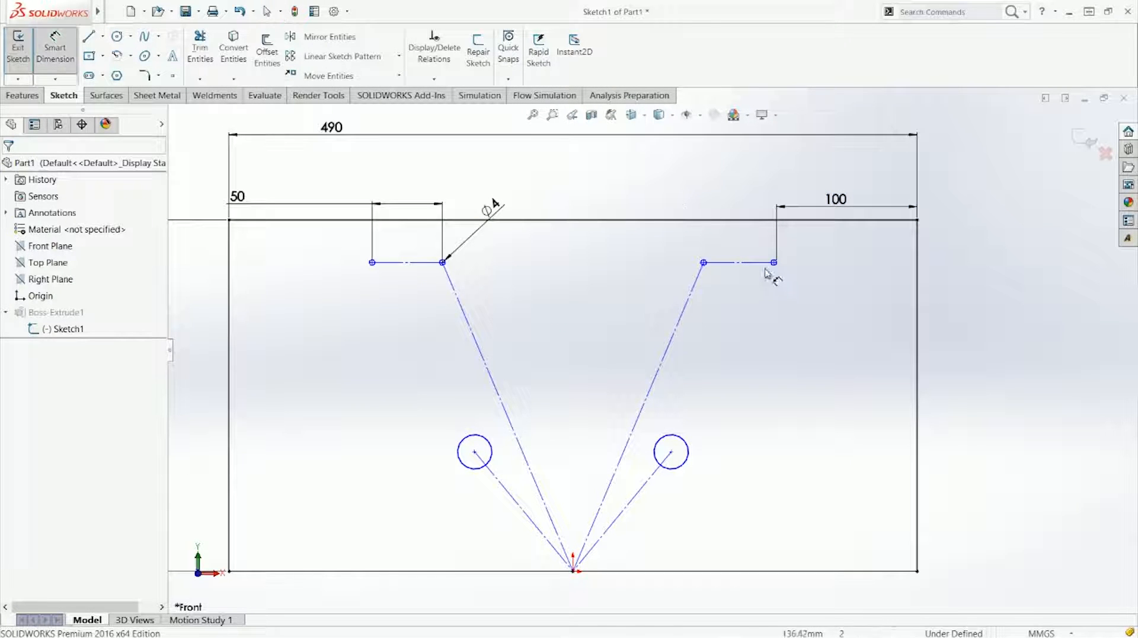
Dimension the upper-right construction line 10 mm below the rectangle's top edge
left_click(764, 267)
left_click(753, 220)
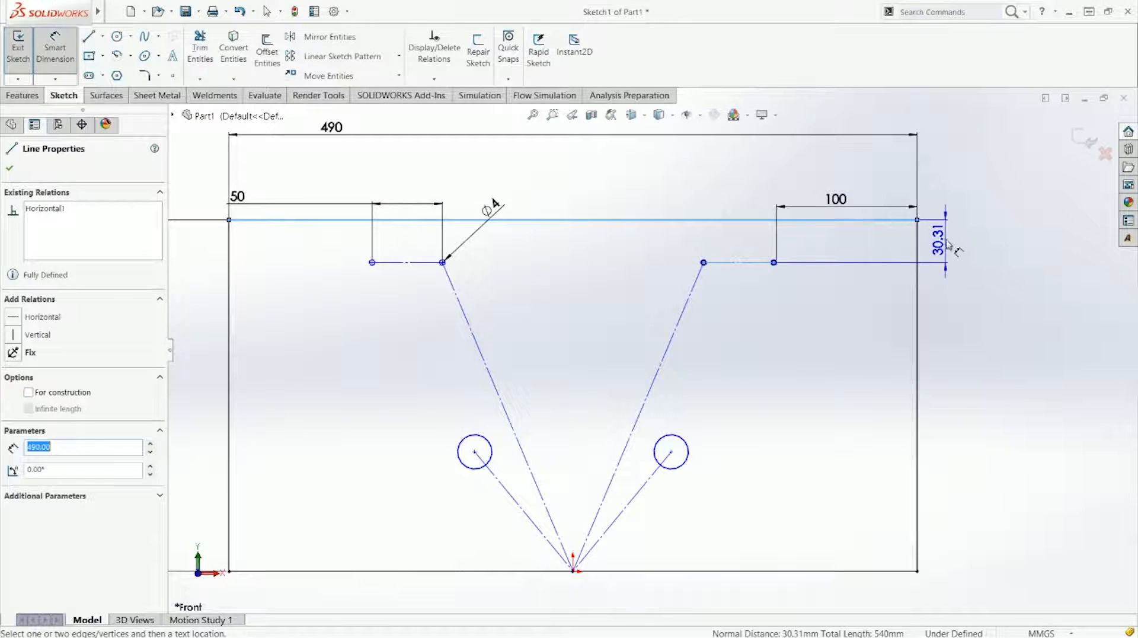
left_click(947, 245)
type("10")
key("Return")
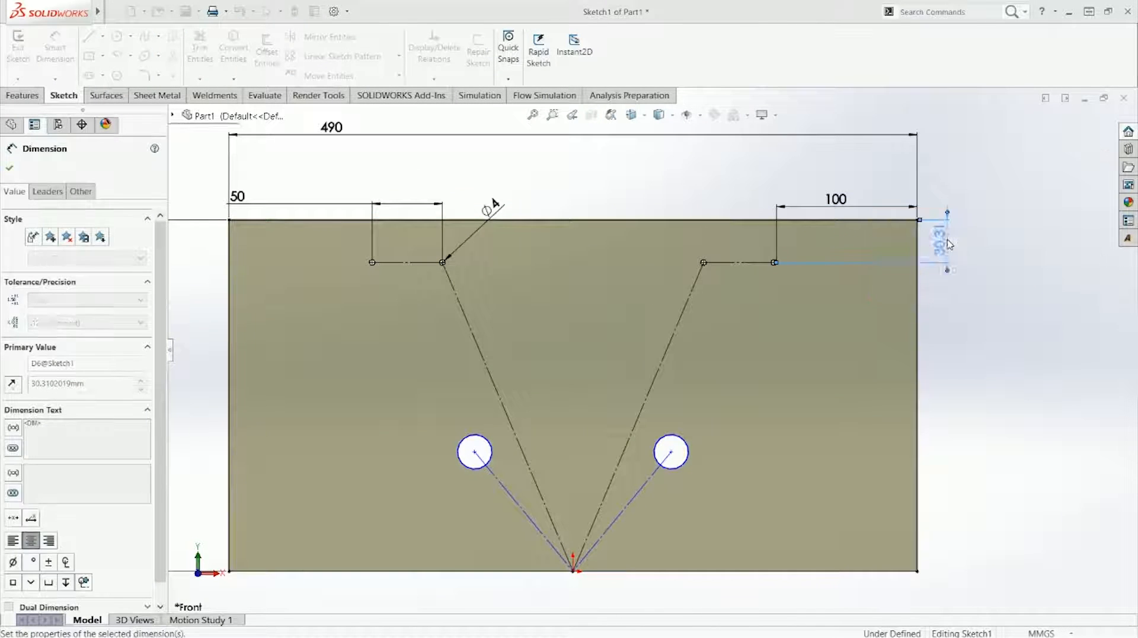
left_click(787, 405)
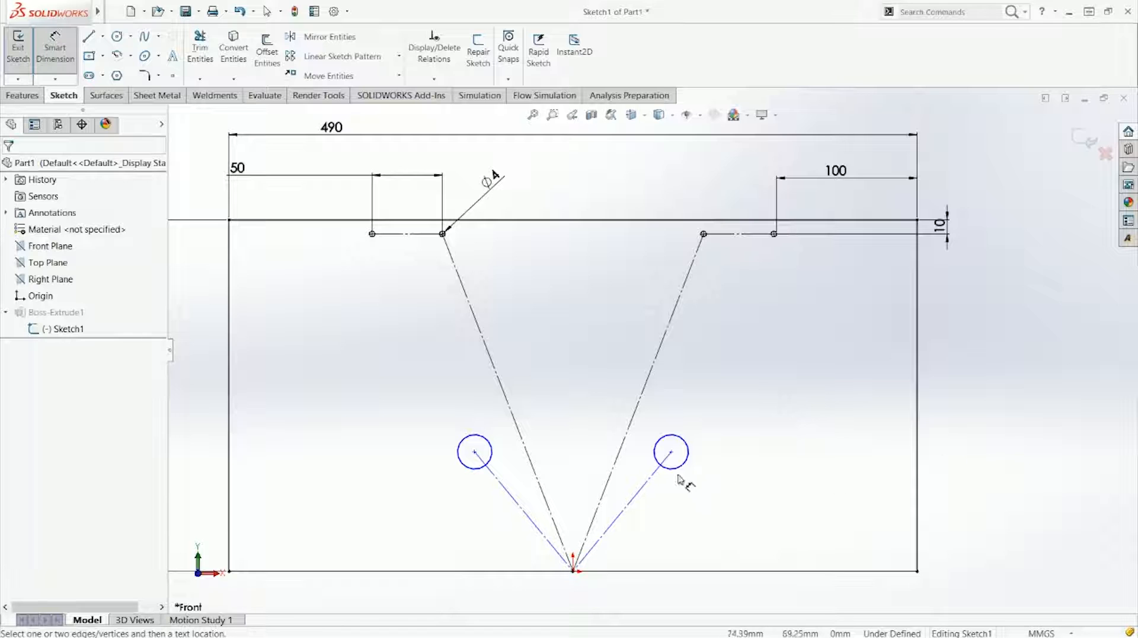
Dimension the lower-right circle's diameter to 8 mm
left_click(688, 457)
left_click(739, 414)
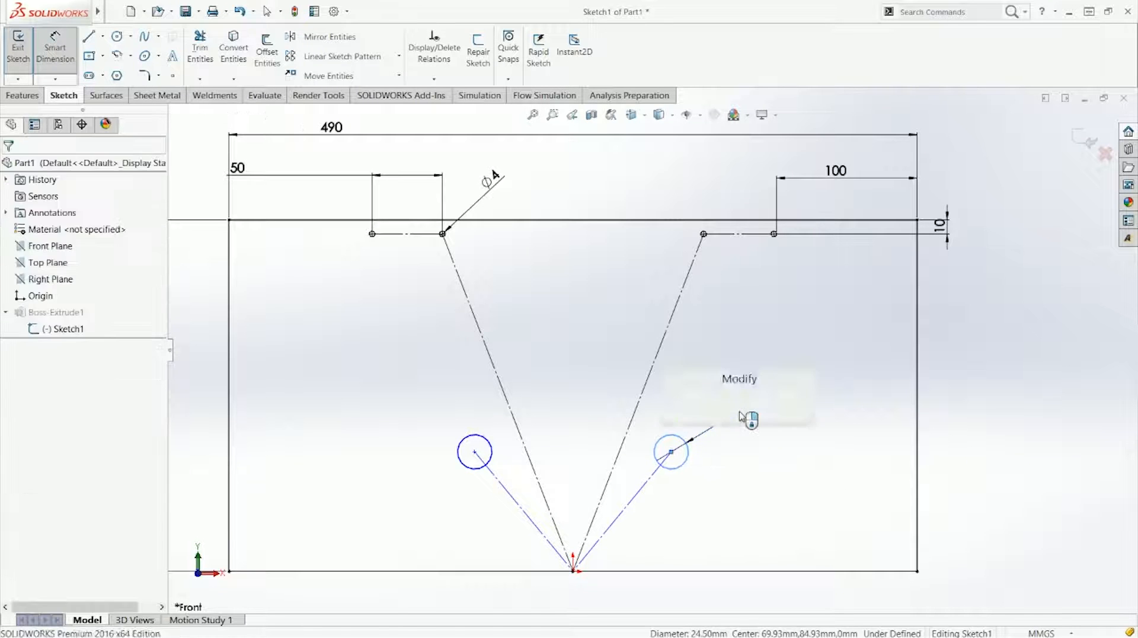
type("8")
key("Return")
key("Escape")
Dimension the horizontal spacing between the two lower circles to 100 mm
right_click_drag(665, 541, 670, 486)
left_click(675, 453)
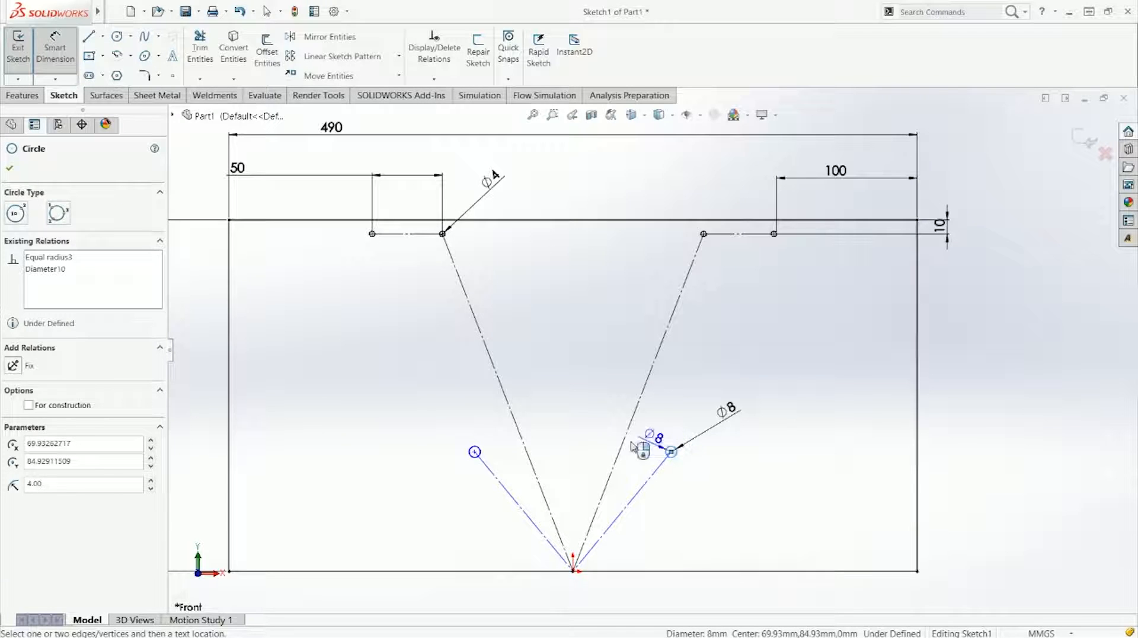
left_click(475, 451)
left_click(578, 443)
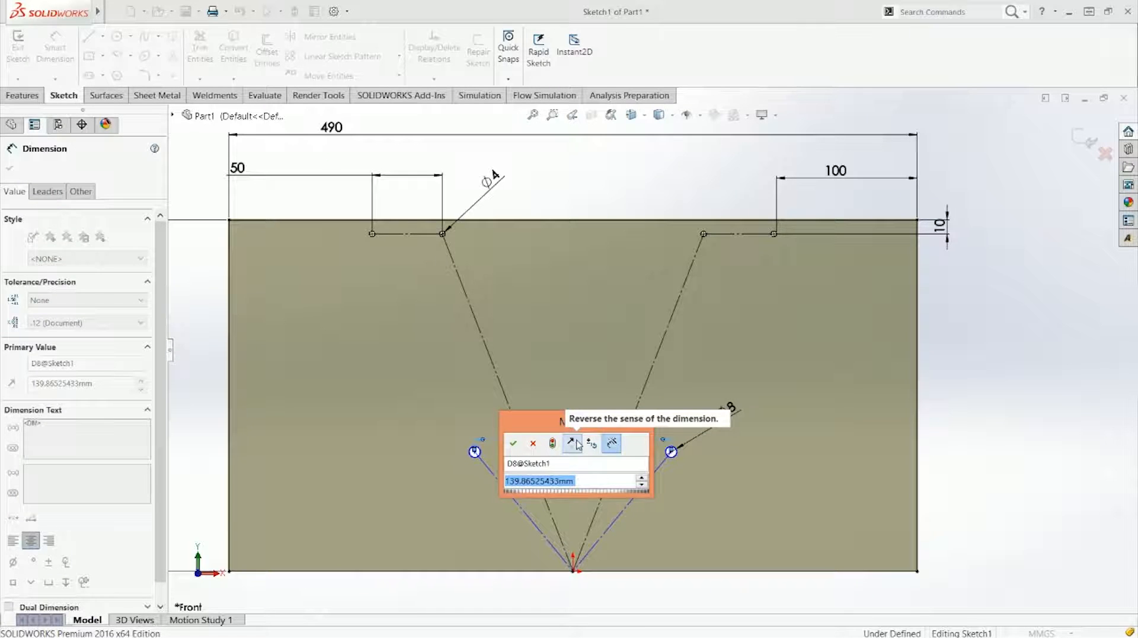
type("100")
key("Return")
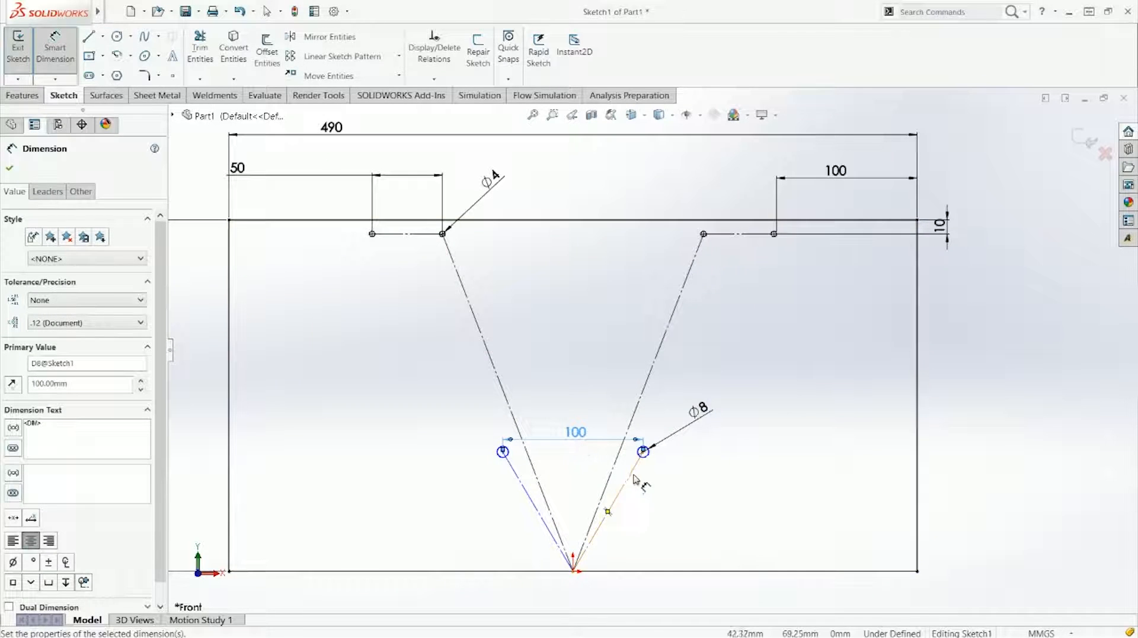
Dimension the lower-right circle's centre 50 mm above the origin and exit the sketch
left_click(632, 478)
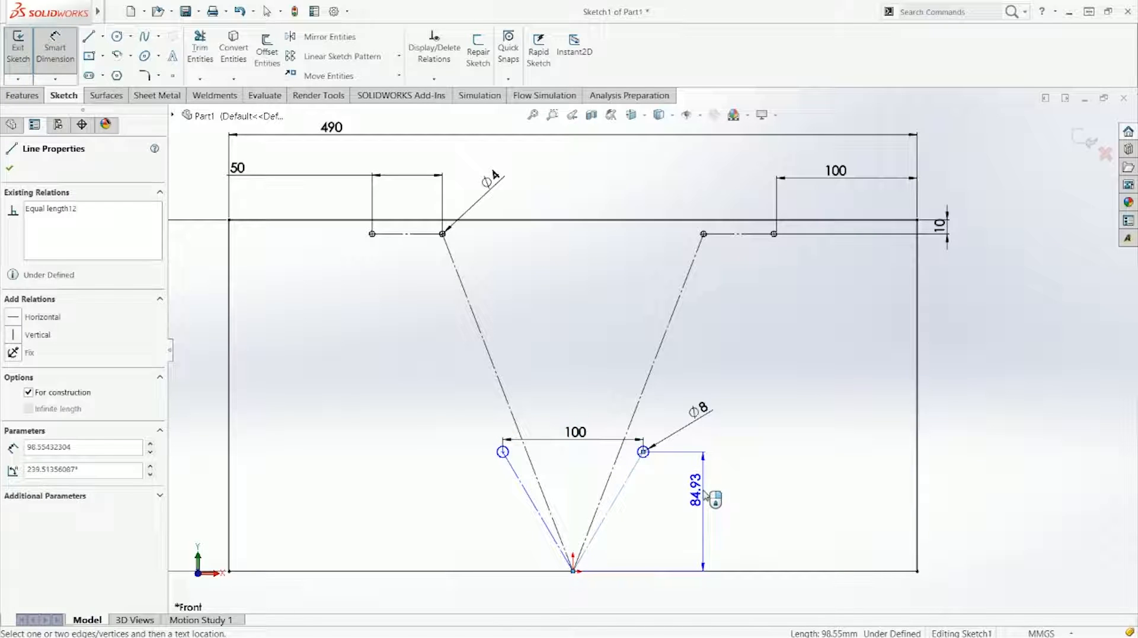
left_click(705, 495)
type("50")
key("Return")
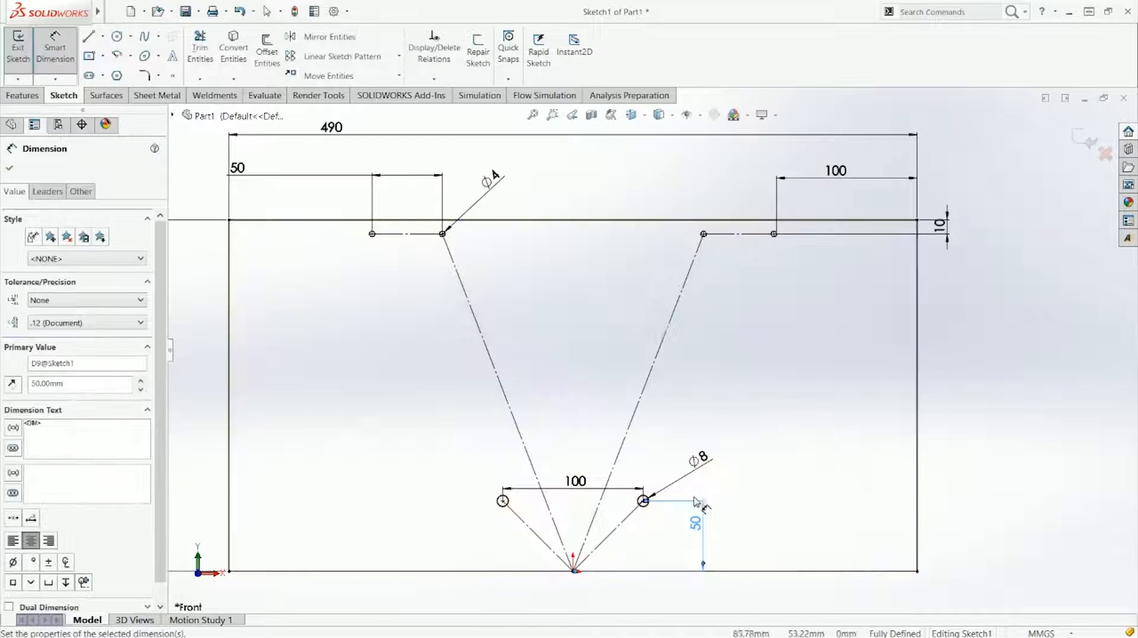
key("Escape")
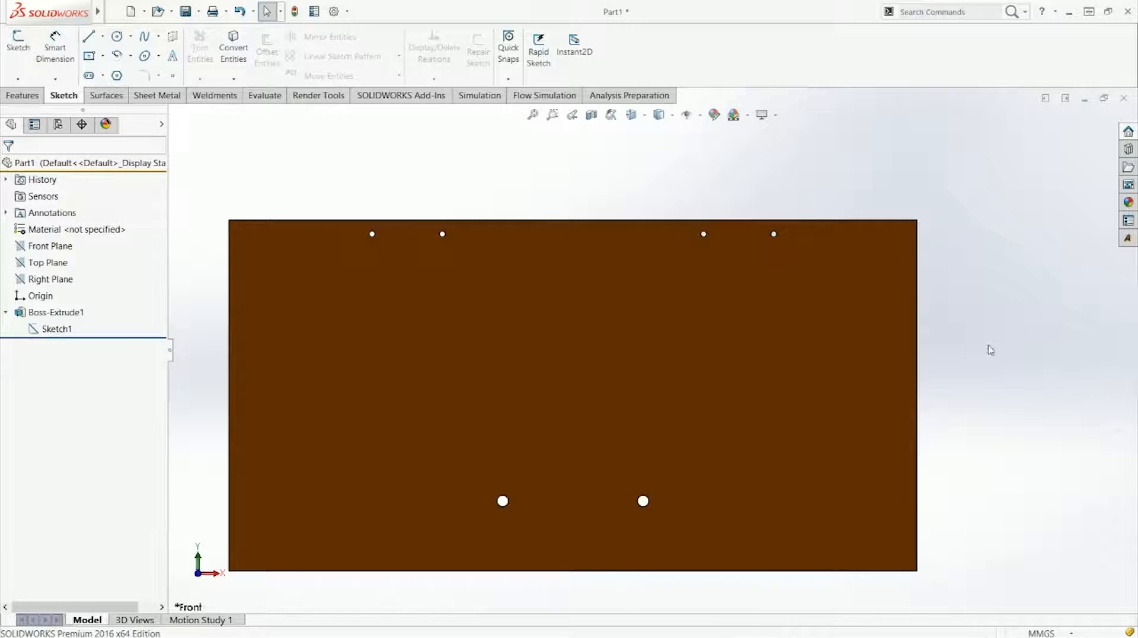
Save the panel part under the file name Door
middle_click_drag(969, 361, 884, 469)
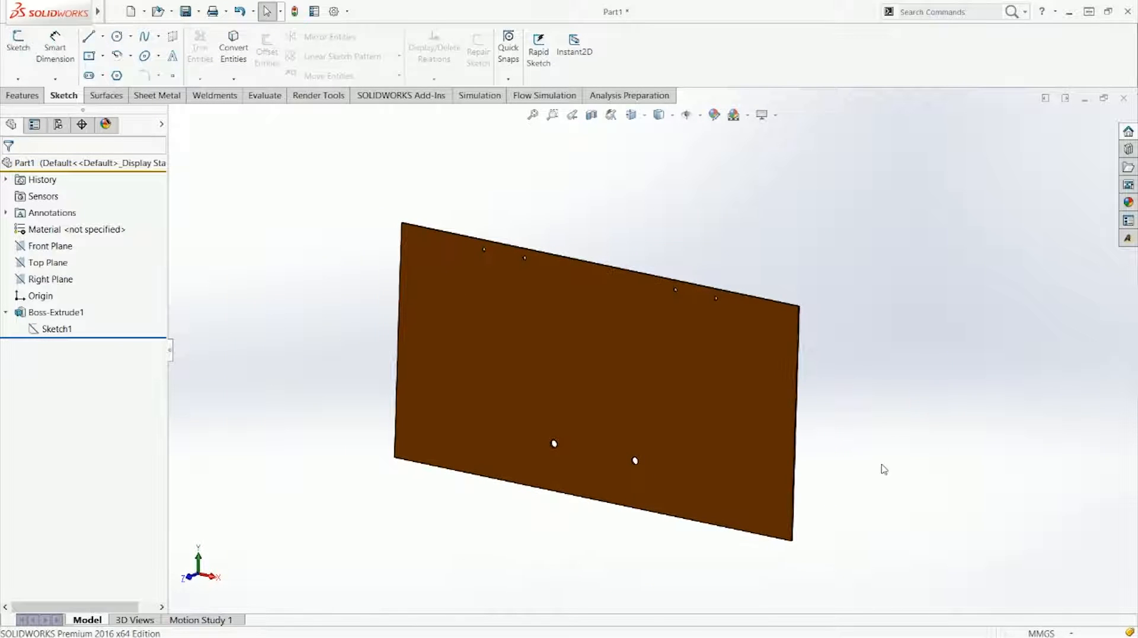
key("alt+Tab")
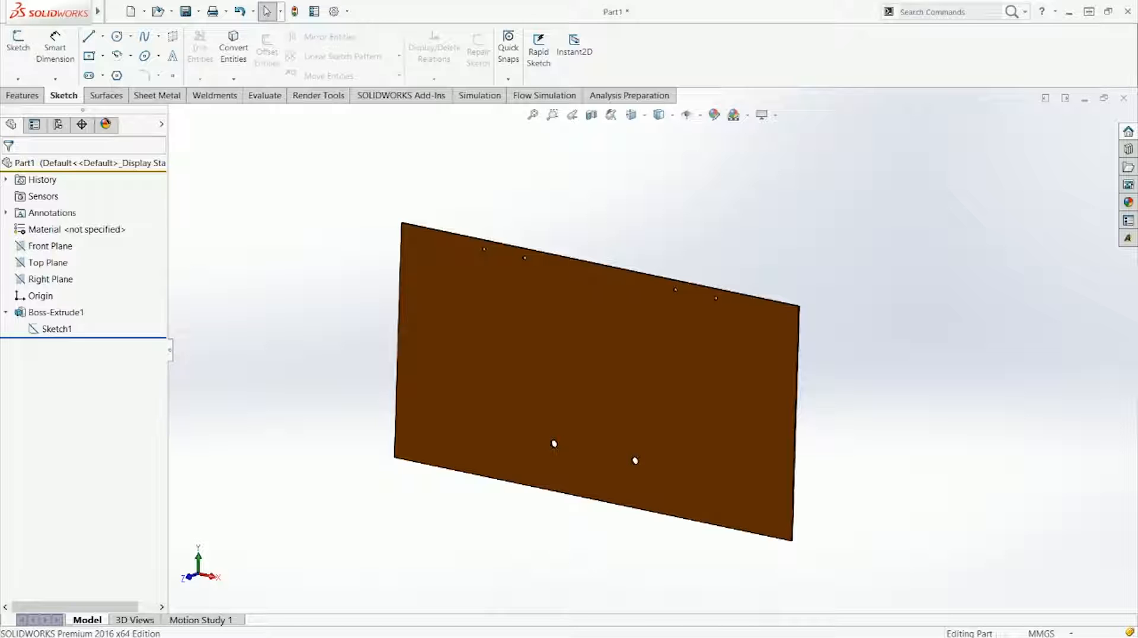
middle_click_drag(741, 266, 718, 240)
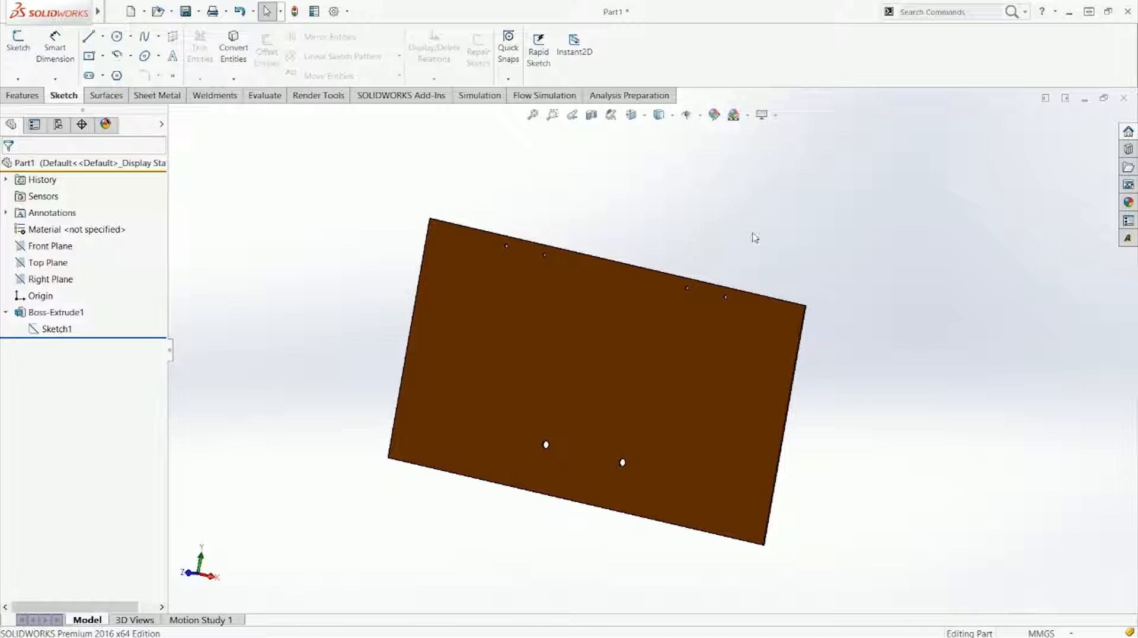
key("ctrl+s")
type("dOOR")
key("BackSpace")
key("BackSpace")
key("BackSpace")
key("BackSpace")
type("Door")
key("Return")
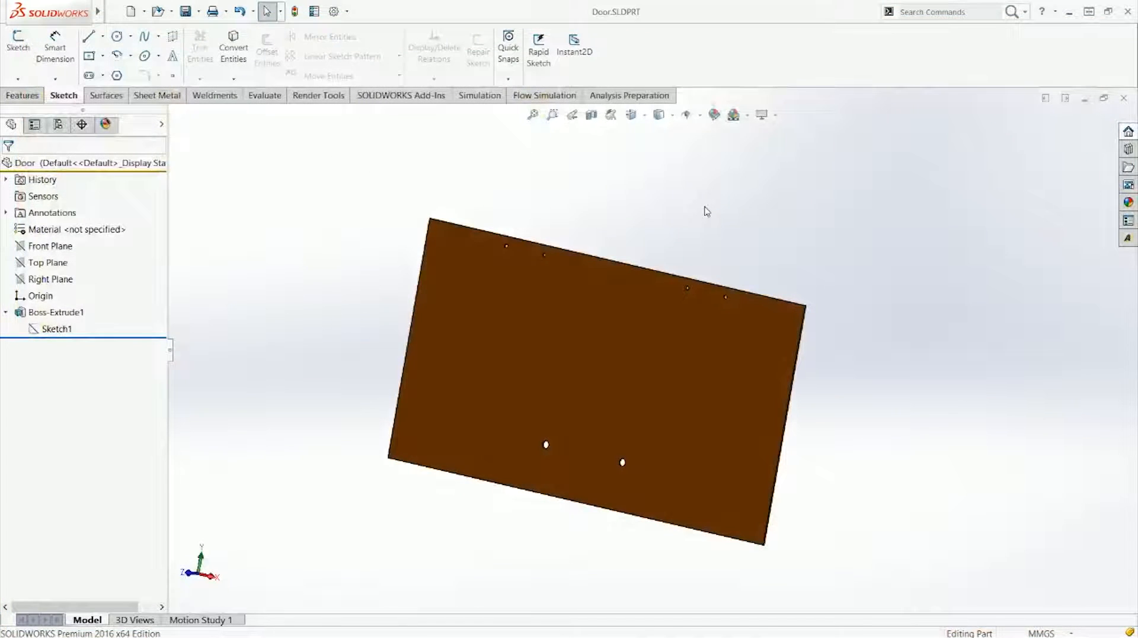
Switch to the Assem1 assembly and insert the Door part above the kennel's front roof opening
key("ctrl+Tab")
scroll(629, 273, "up", 3)
middle_click_drag(644, 308, 486, 295)
left_click(24, 94)
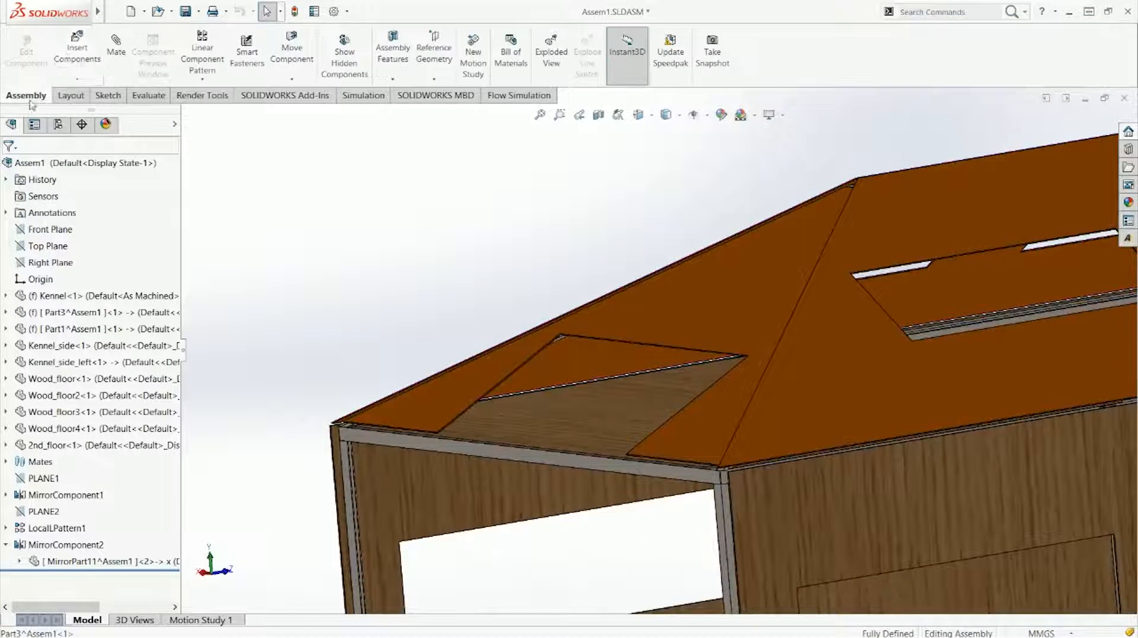
left_click(76, 53)
left_click(48, 323)
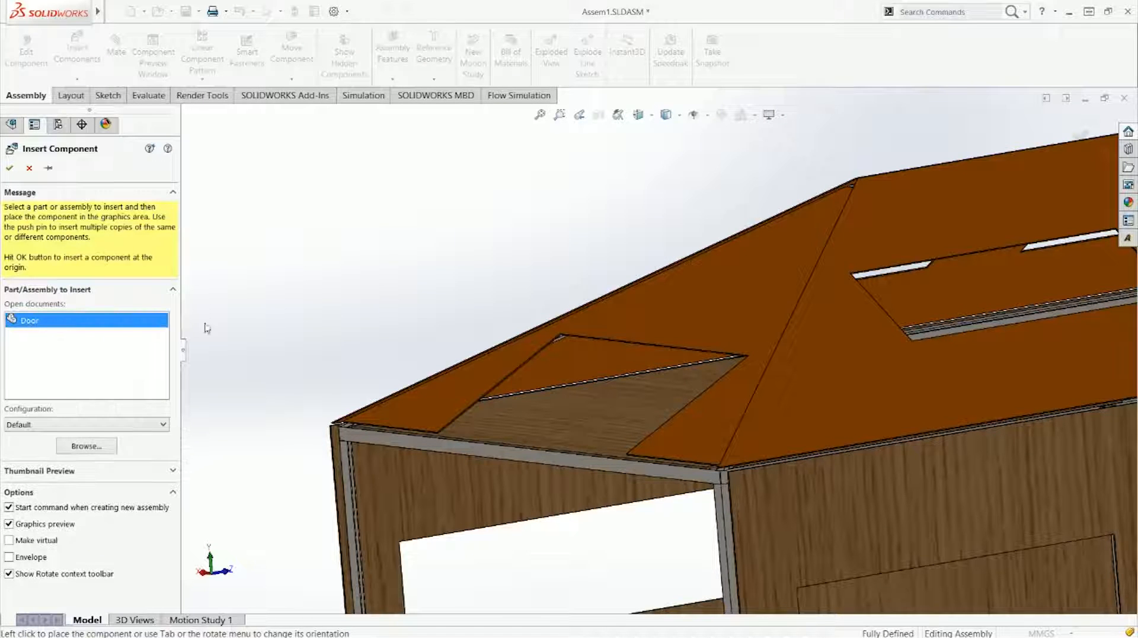
left_click(455, 280)
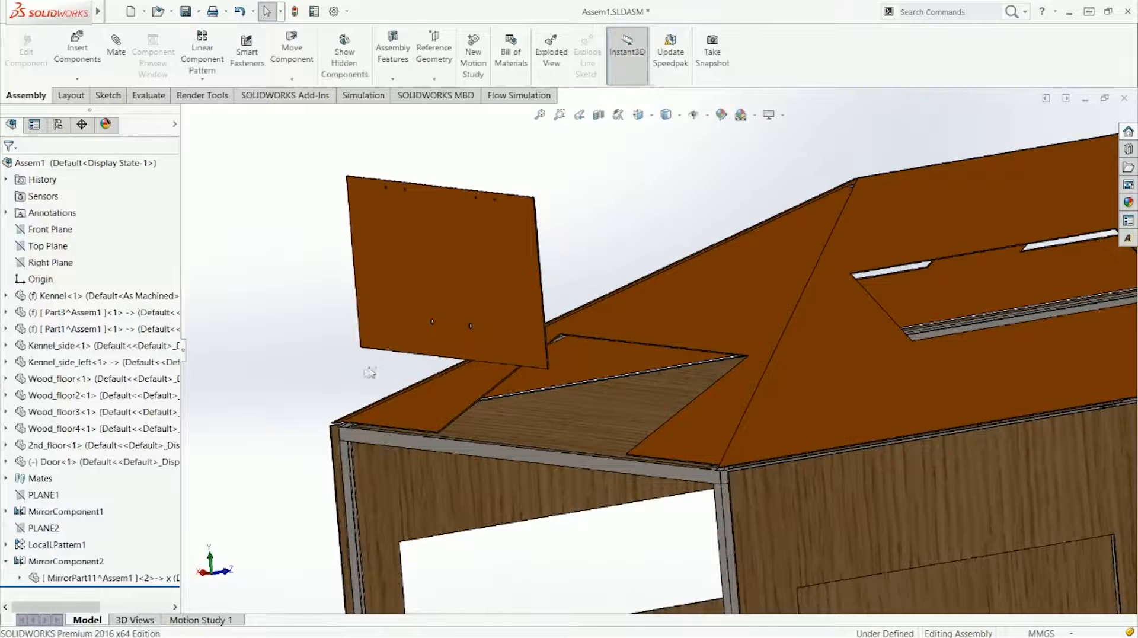
Rotate the Door component freehand so it tilts roughly like the front roof slope
middle_click_drag(368, 373, 633, 261)
key("ctrl+7")
middle_click_drag(723, 325, 401, 280)
scroll(496, 300, "down", 5)
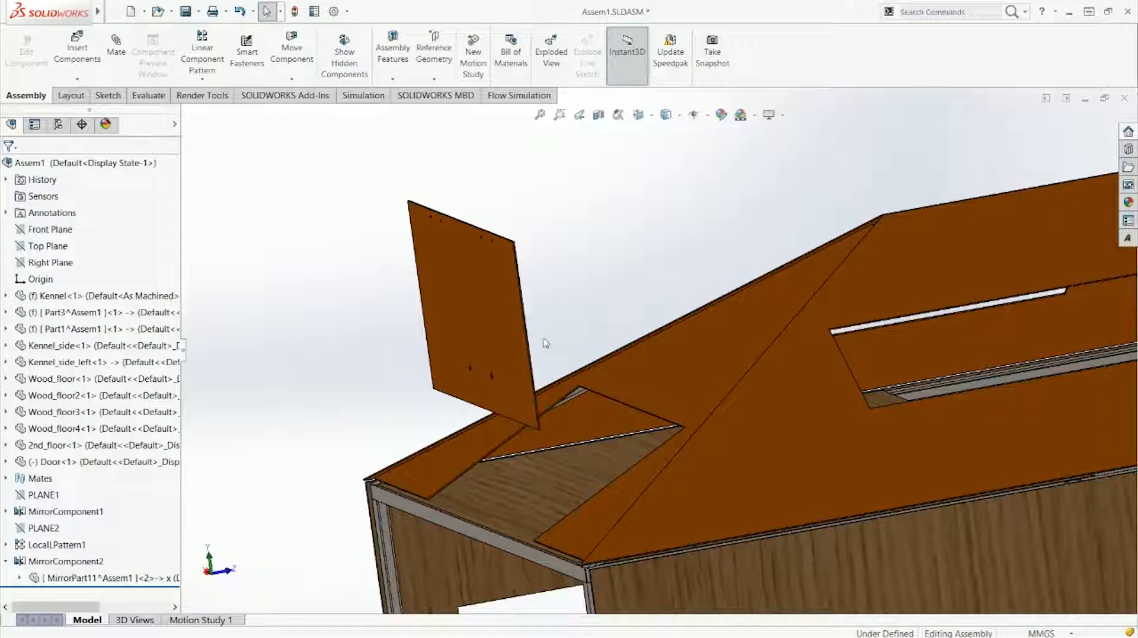
mouse_move(511, 336)
right_mouse_down()
mouse_move(421, 318)
mouse_move(498, 272)
mouse_move(472, 300)
mouse_move(449, 266)
mouse_move(462, 248)
mouse_move(434, 272)
mouse_move(468, 372)
mouse_move(450, 355)
mouse_move(320, 318)
mouse_move(315, 281)
mouse_move(304, 282)
mouse_move(510, 335)
right_mouse_up()
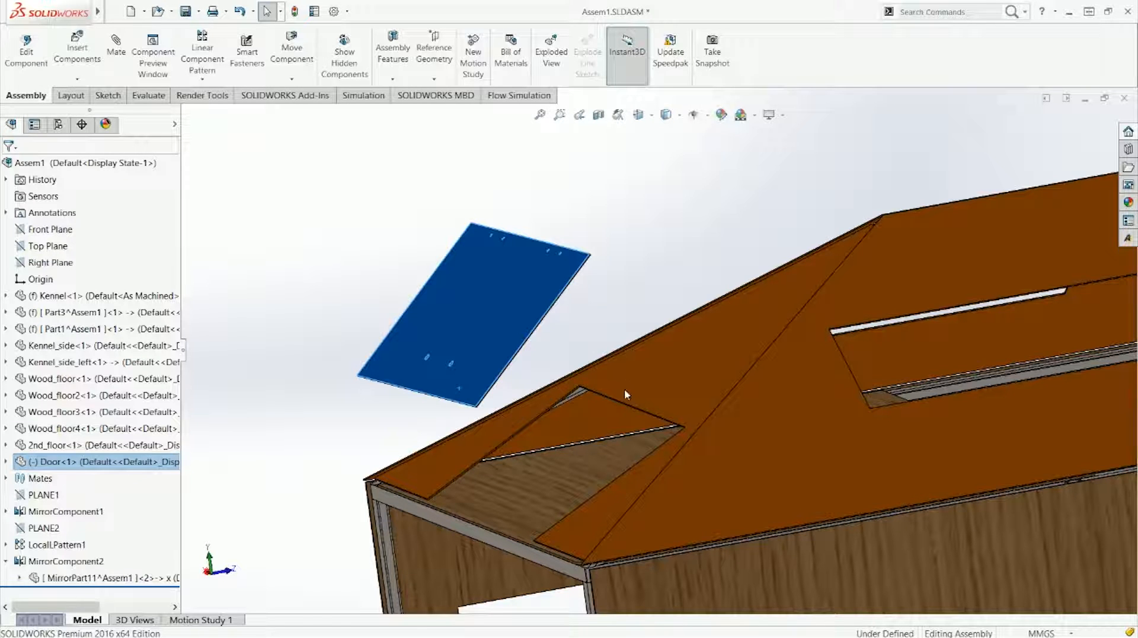
left_click(599, 294)
Mate the Door's long edge coincident with the upper edge of the front roof opening
middle_click_drag(599, 294, 537, 285)
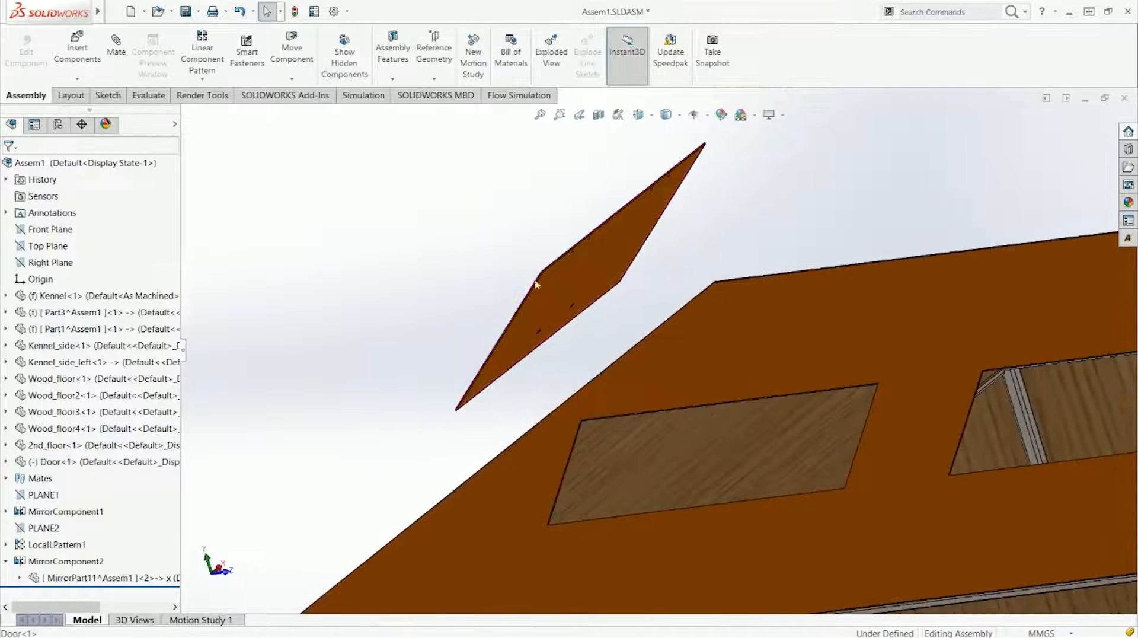
scroll(655, 208, "down", 5)
left_click(585, 247)
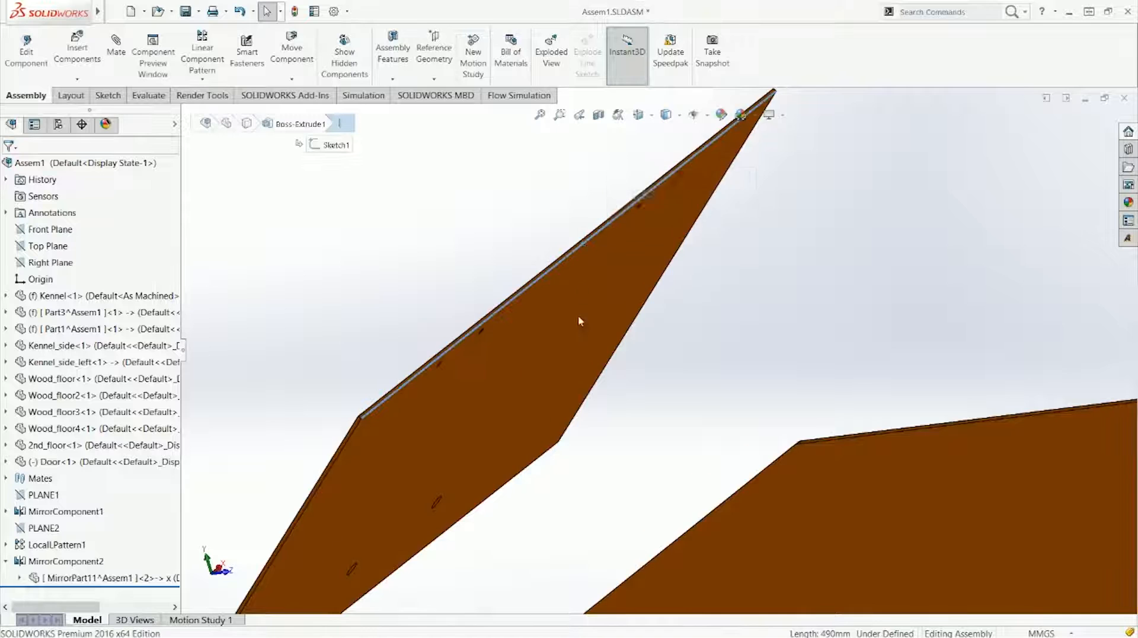
scroll(602, 433, "up", 5)
middle_click_drag(603, 432, 526, 436)
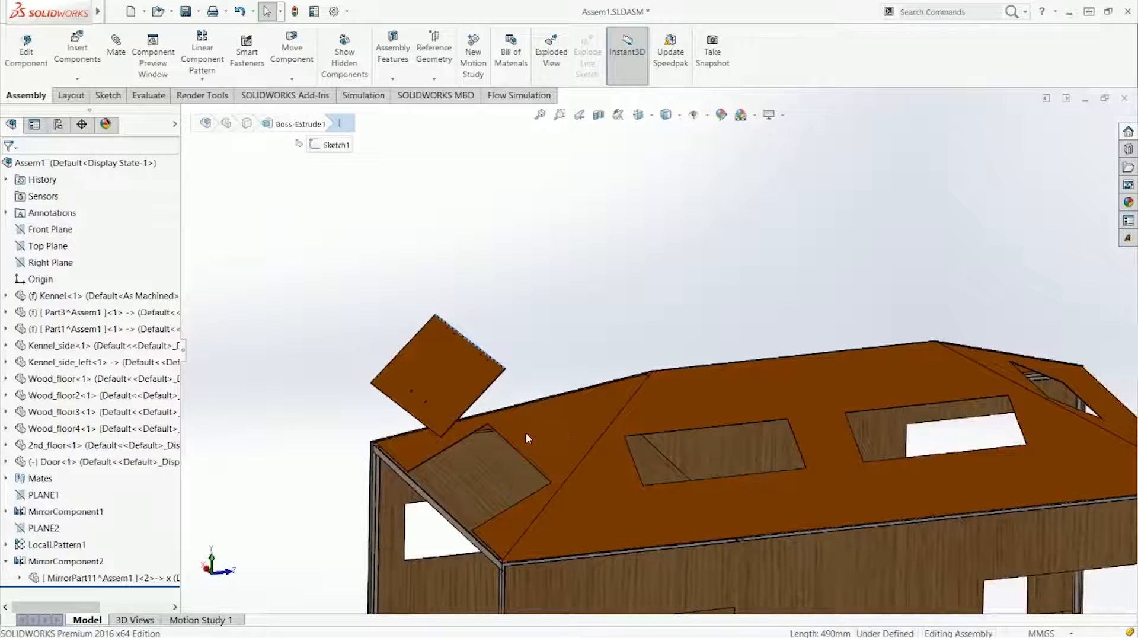
scroll(538, 421, "down", 5)
scroll(538, 421, "down", 6)
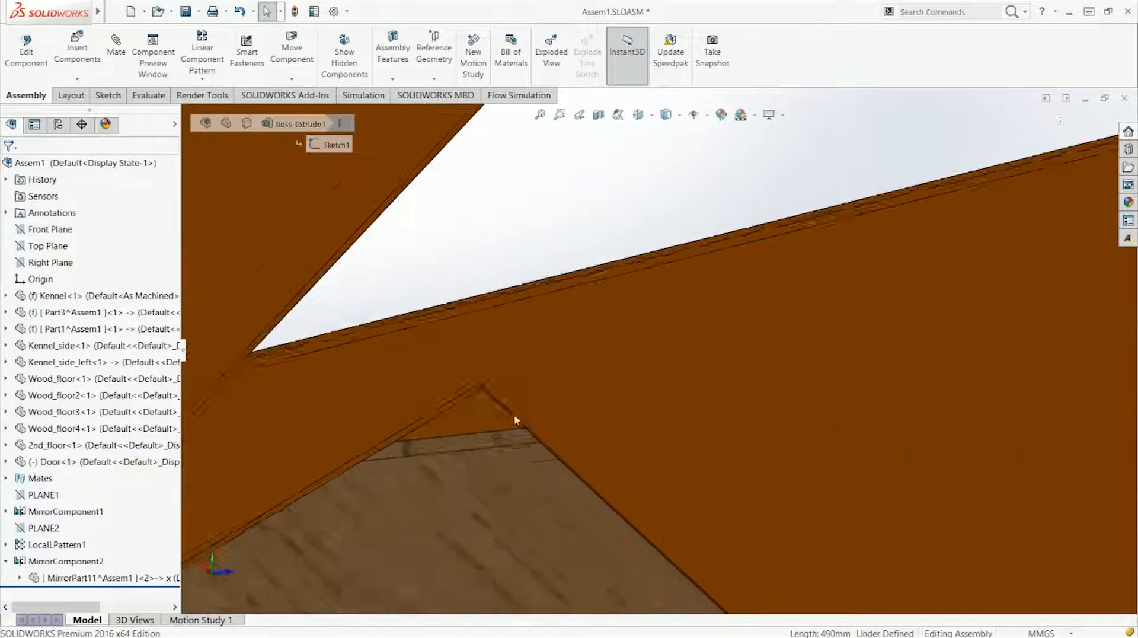
scroll(520, 400, "down", 3)
left_click(525, 411)
middle_click_drag(526, 414, 480, 244)
scroll(654, 162, "down", 3)
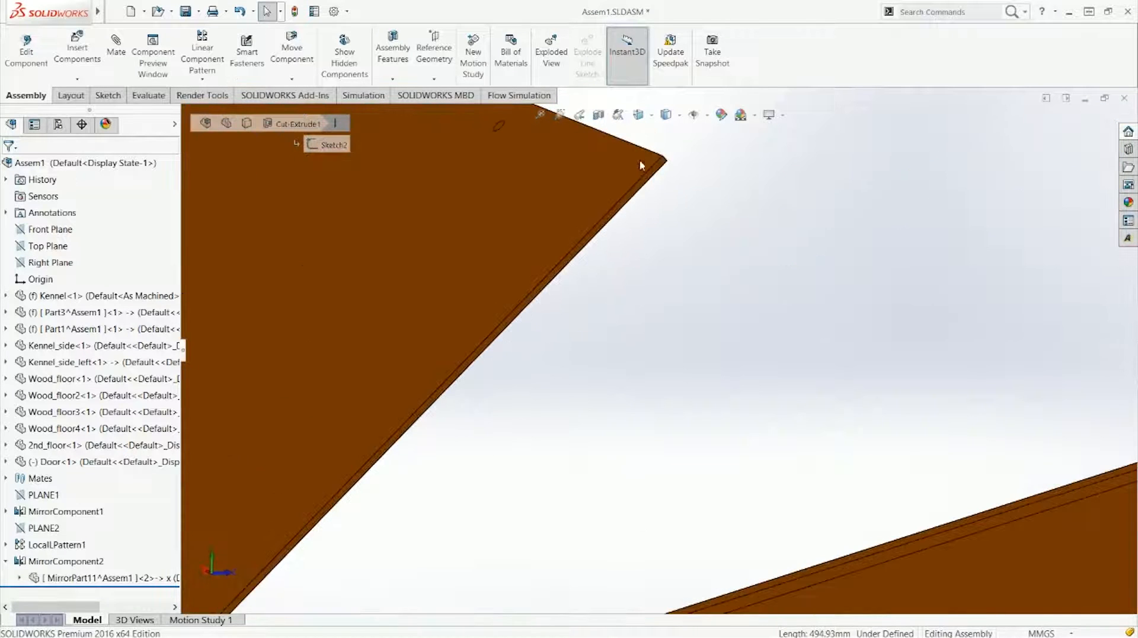
left_click(654, 156)
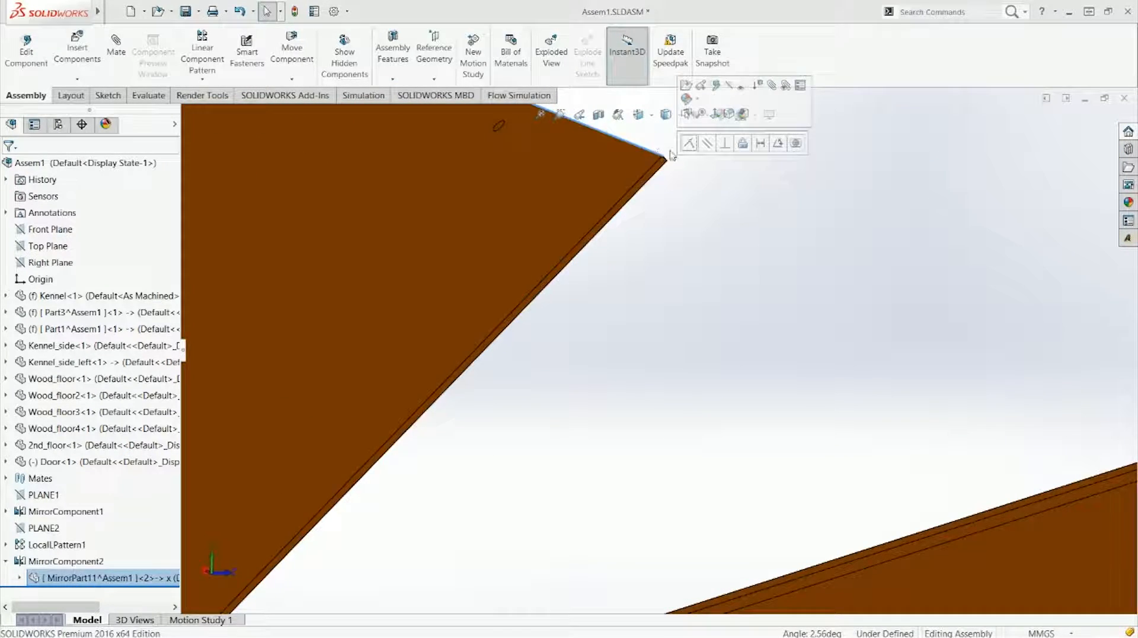
left_click(690, 148)
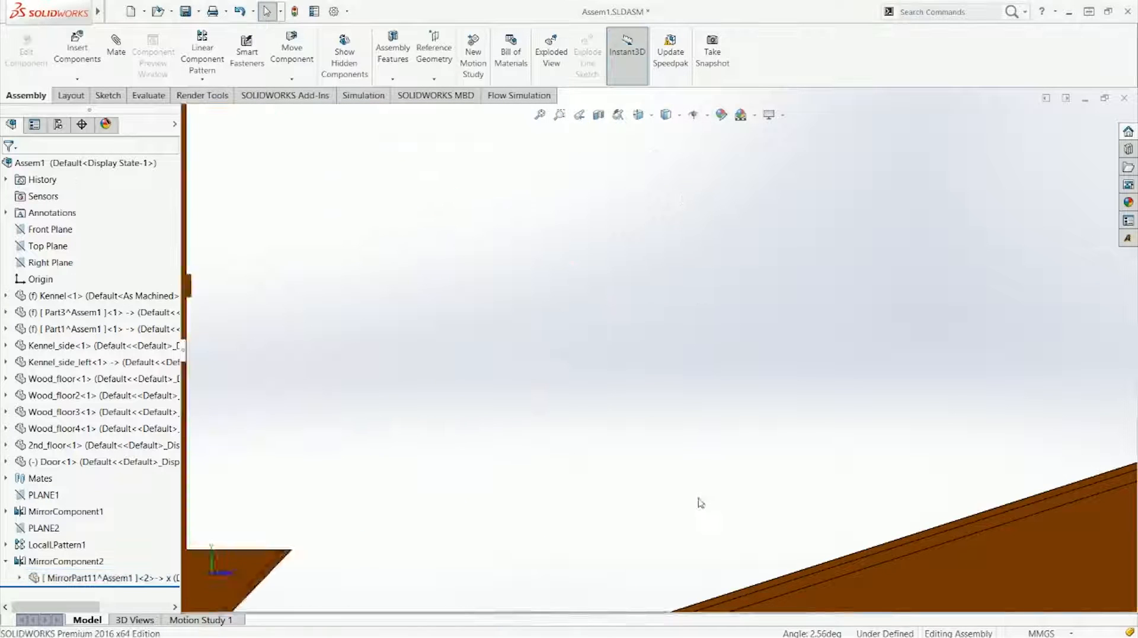
Swing the Door freehand about its mated edge so it stands clear of the front roof opening
scroll(699, 504, "up", 4)
left_click_drag(550, 566, 594, 494)
scroll(594, 495, "up", 2)
scroll(594, 493, "up", 3)
left_click(622, 327)
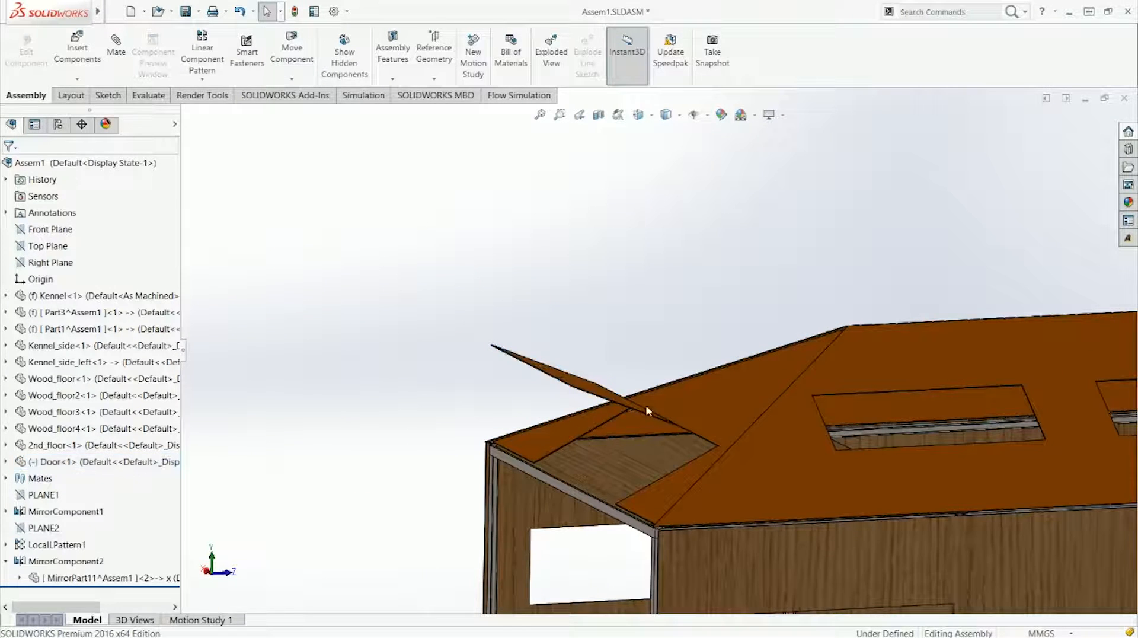
Mate the Door's short side face coincident with the matching side face of the front roof opening
scroll(672, 419, "down", 8)
scroll(696, 403, "down", 3)
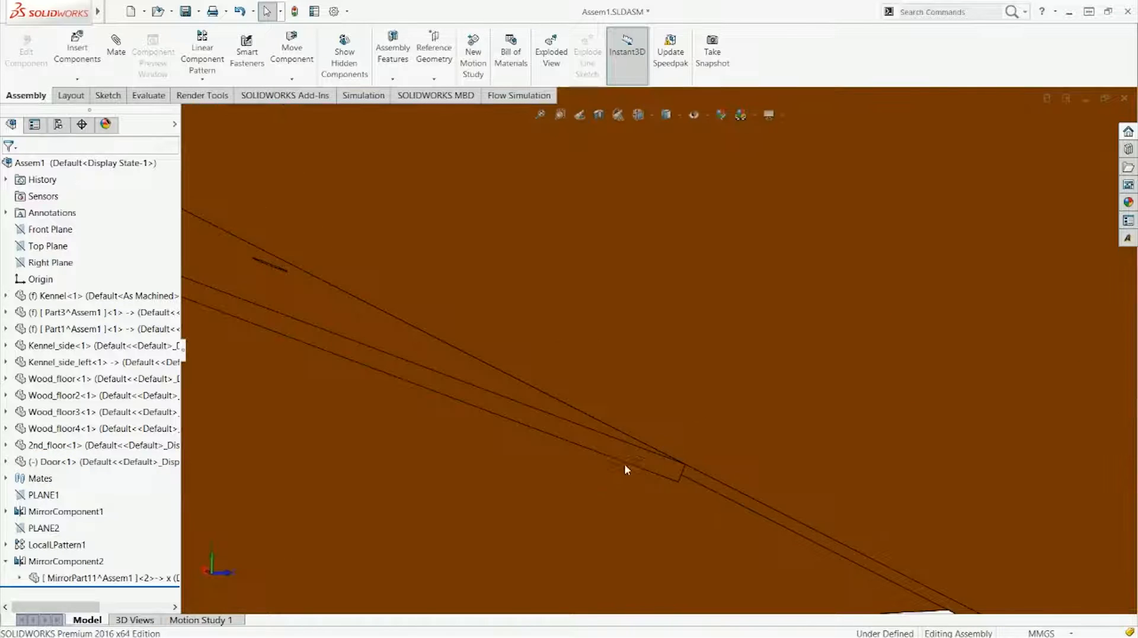
left_click_drag(606, 456, 708, 468)
mouse_move(627, 457)
left_mouse_down()
mouse_move(596, 419)
mouse_move(629, 466)
left_mouse_up()
left_click(623, 415)
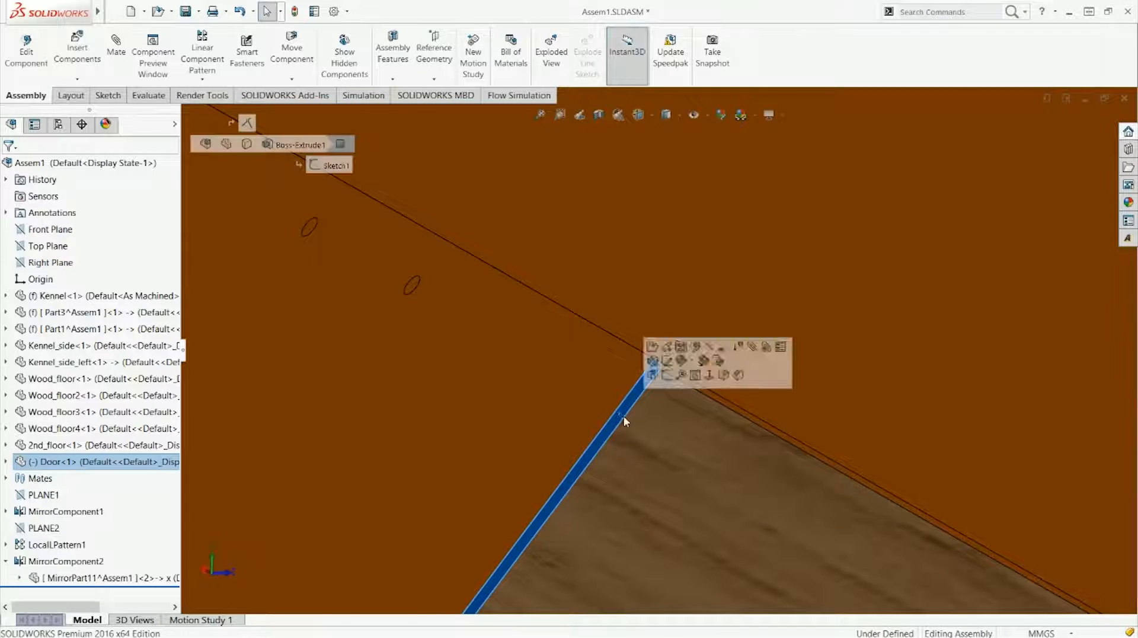
scroll(663, 456, "up", 5)
middle_click_drag(677, 447, 719, 462)
scroll(719, 462, "down", 3)
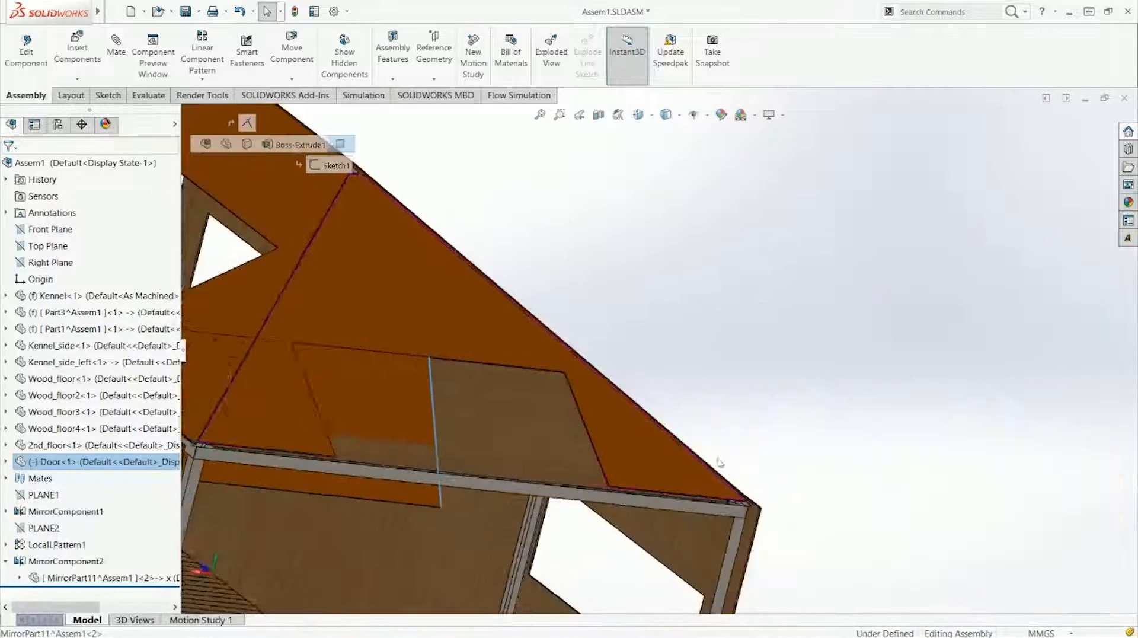
scroll(545, 396, "down", 5)
scroll(662, 322, "down", 4)
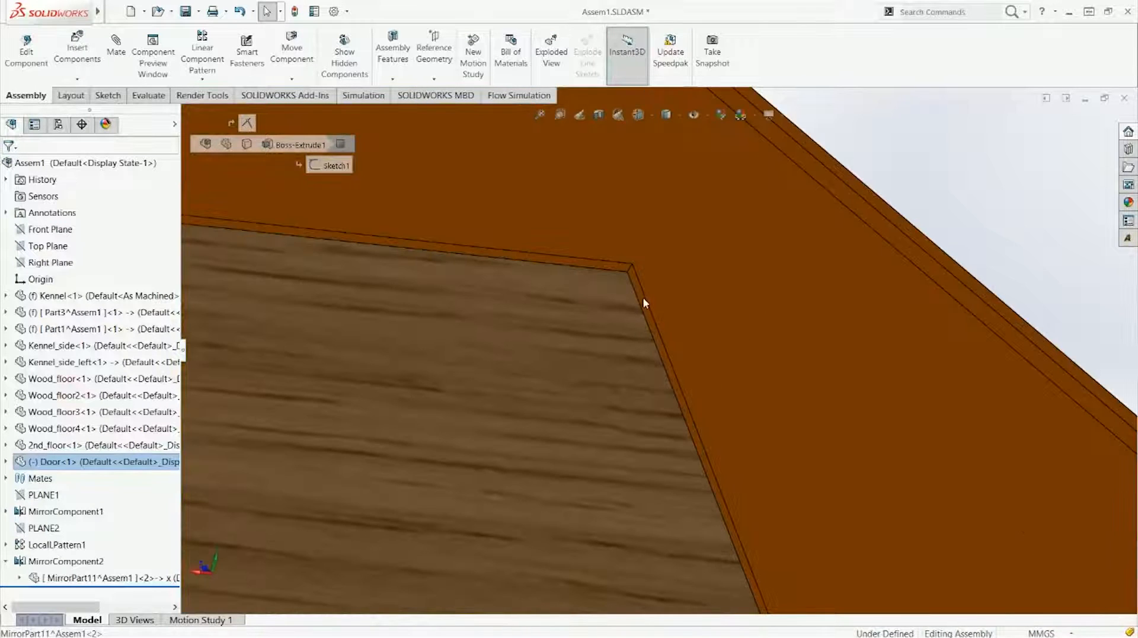
left_click(643, 296)
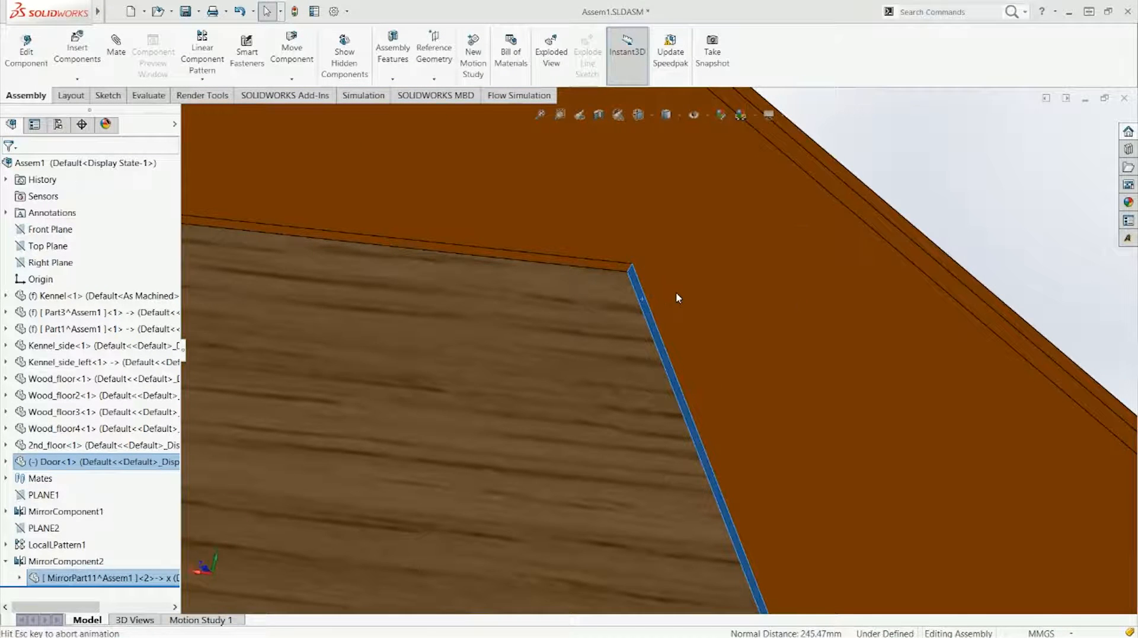
scroll(654, 345, "up", 10)
left_click_drag(630, 388, 637, 360)
left_click(790, 328)
Swing the Door freehand down into the front roof opening until it lies roughly flush with the roof
middle_click_drag(790, 328, 559, 402)
mouse_move(559, 401)
left_mouse_down()
mouse_move(559, 360)
mouse_move(567, 426)
mouse_move(557, 415)
left_mouse_up()
scroll(718, 459, "up", 3)
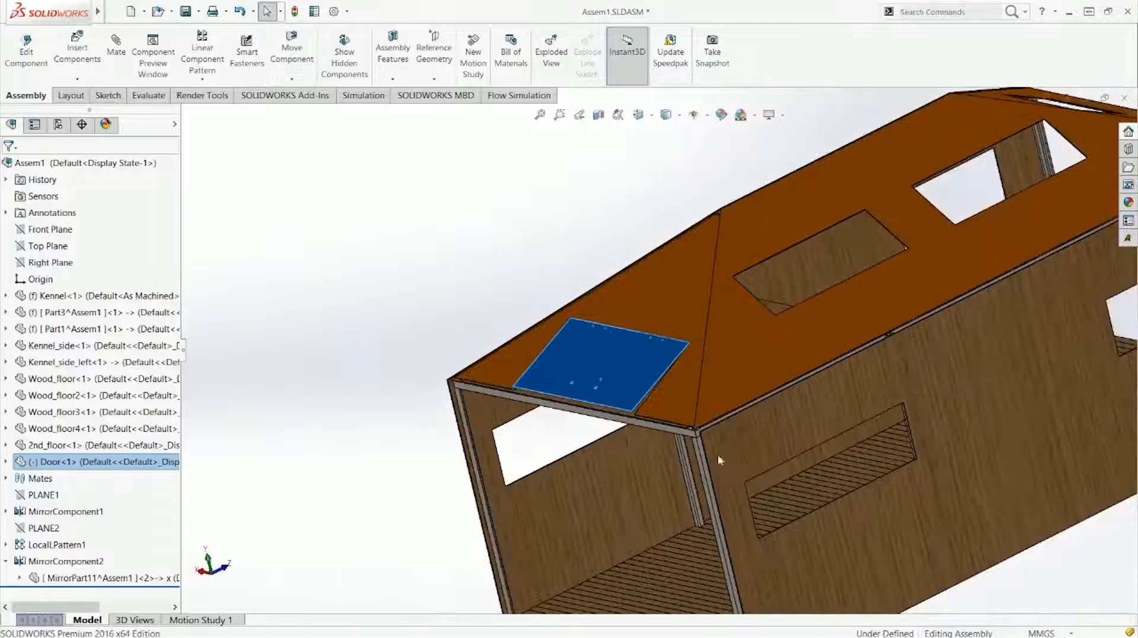
left_click(505, 277)
scroll(642, 381, "down", 8)
left_click_drag(645, 378, 656, 410)
scroll(670, 383, "up", 8)
key("Escape")
middle_click_drag(617, 340, 653, 364)
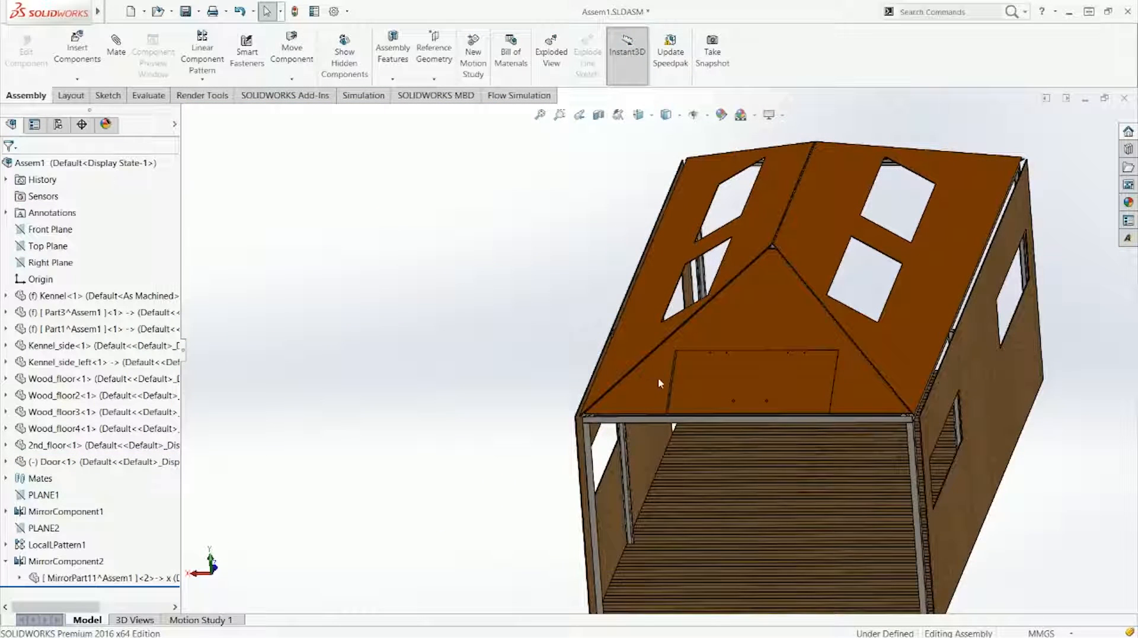
scroll(794, 366, "down", 5)
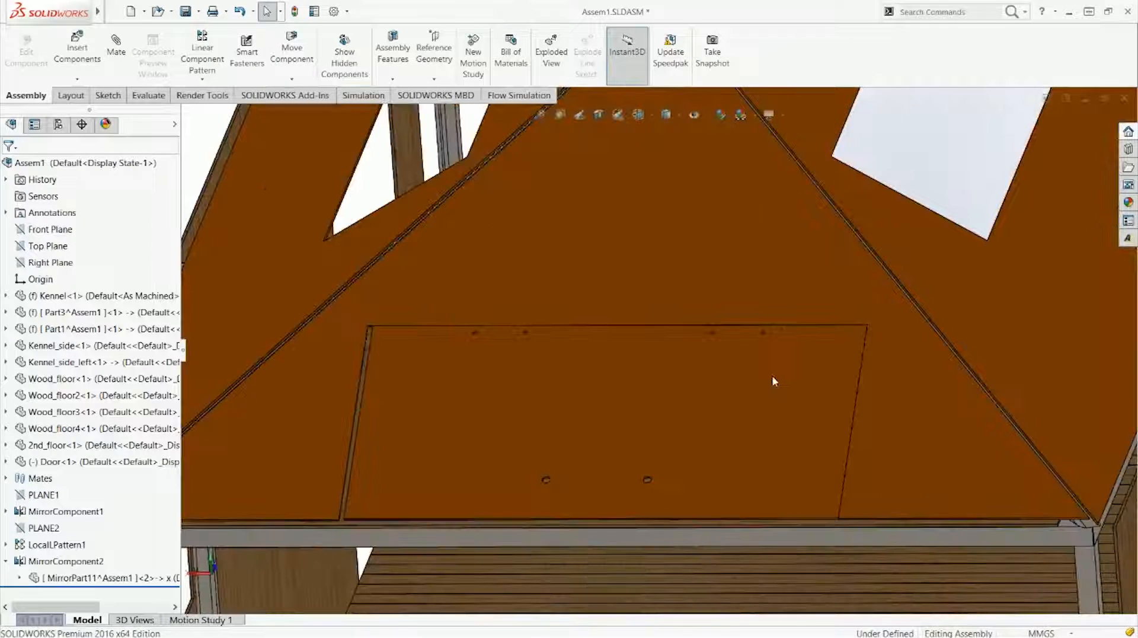
Delete the Door's side-face coincident mate, Coincident23
left_click(772, 377)
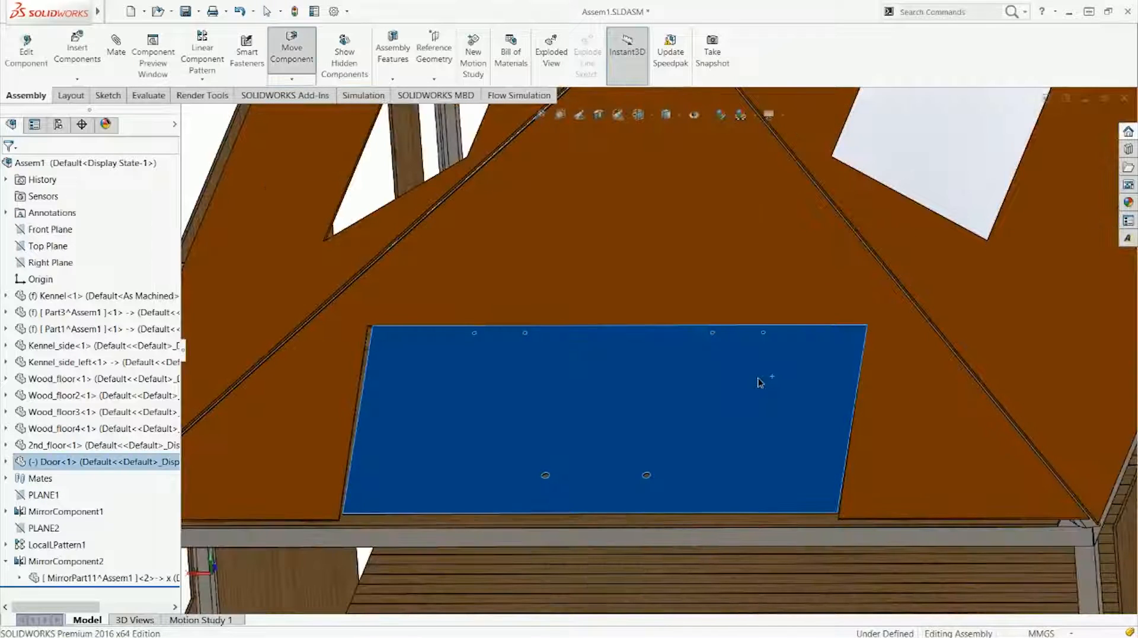
left_click(6, 461)
left_click(20, 428)
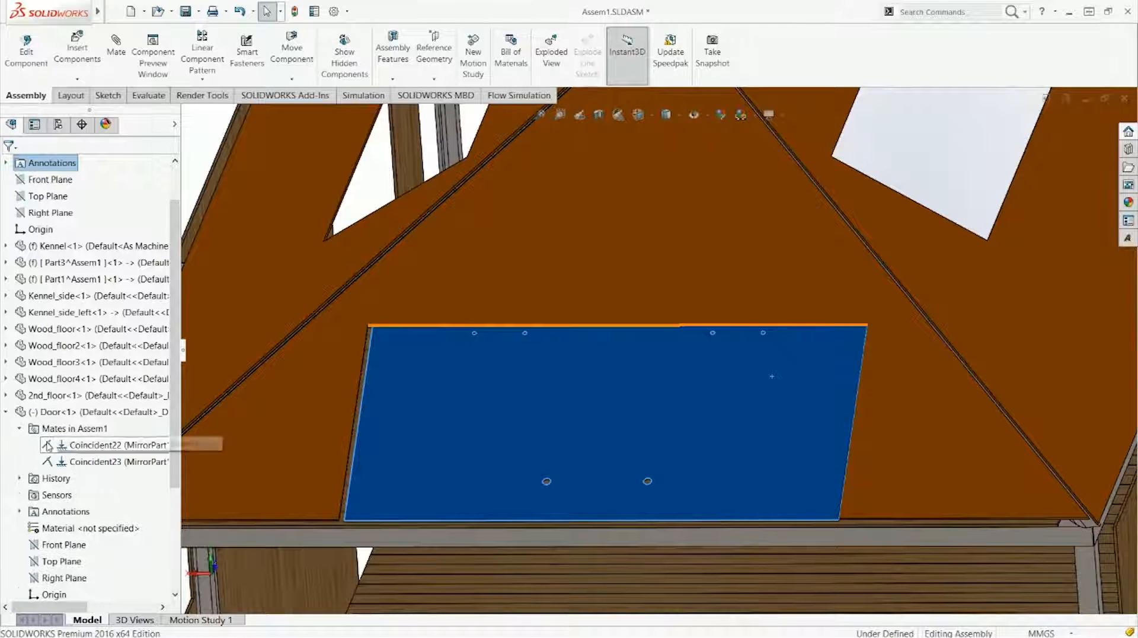
left_click(81, 463)
key("Delete")
left_click(658, 248)
Swing the Door freehand upward about its mated edge to uncover the front roof opening, and clear the selection
left_click(434, 431)
left_click_drag(433, 431, 429, 318)
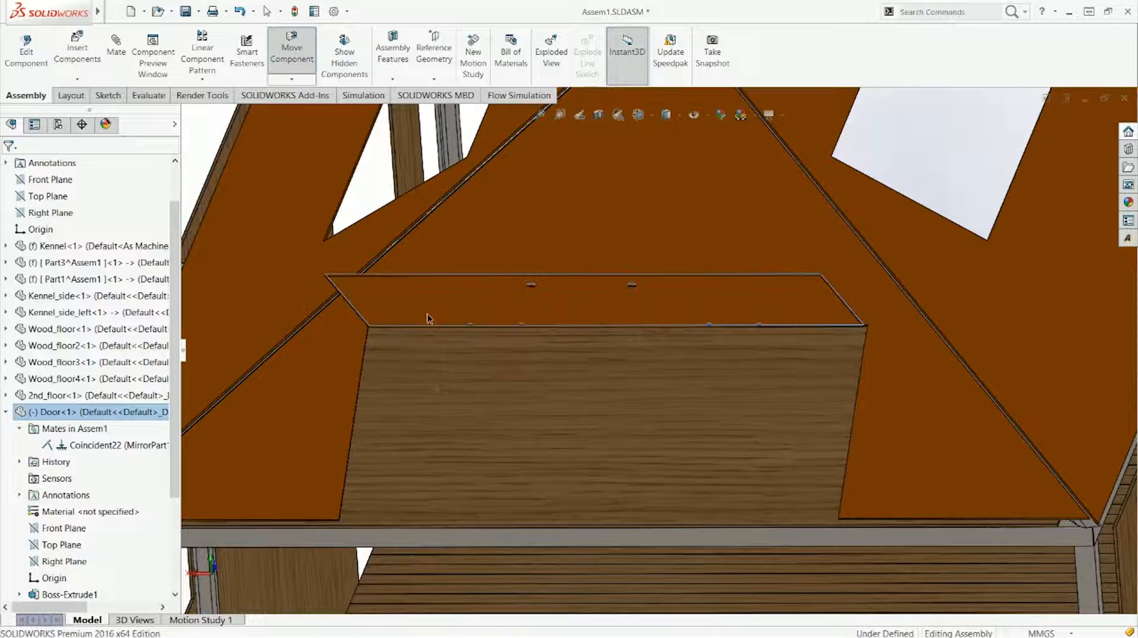
key("Escape")
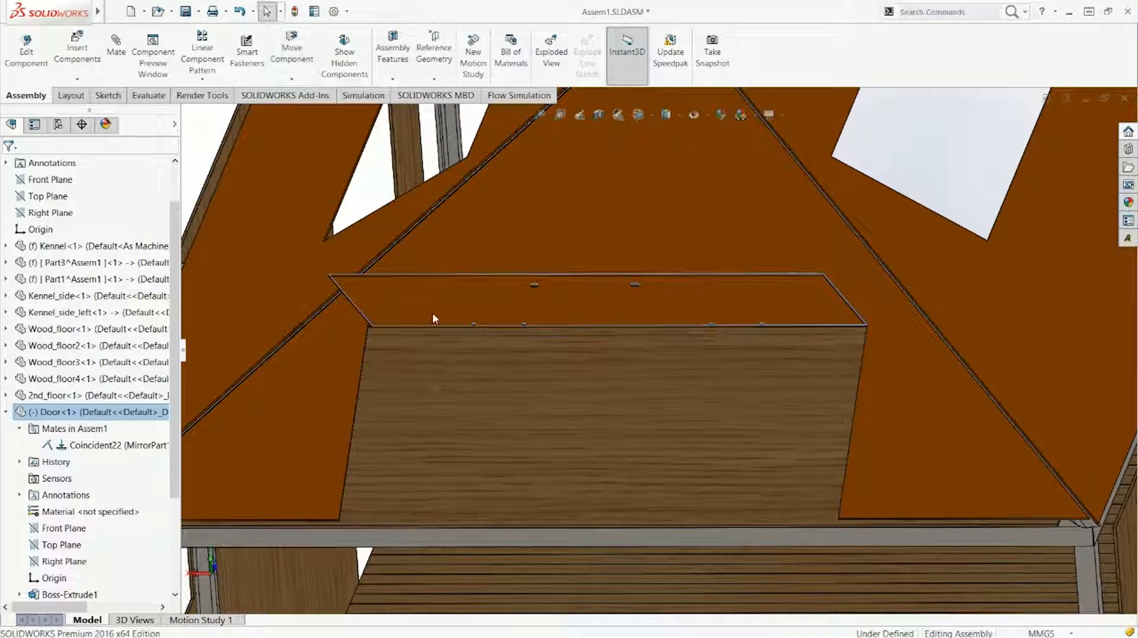
left_click(198, 149)
Start a Symmetric advanced mate with the Door's Right Plane as the symmetry plane
left_click(117, 48)
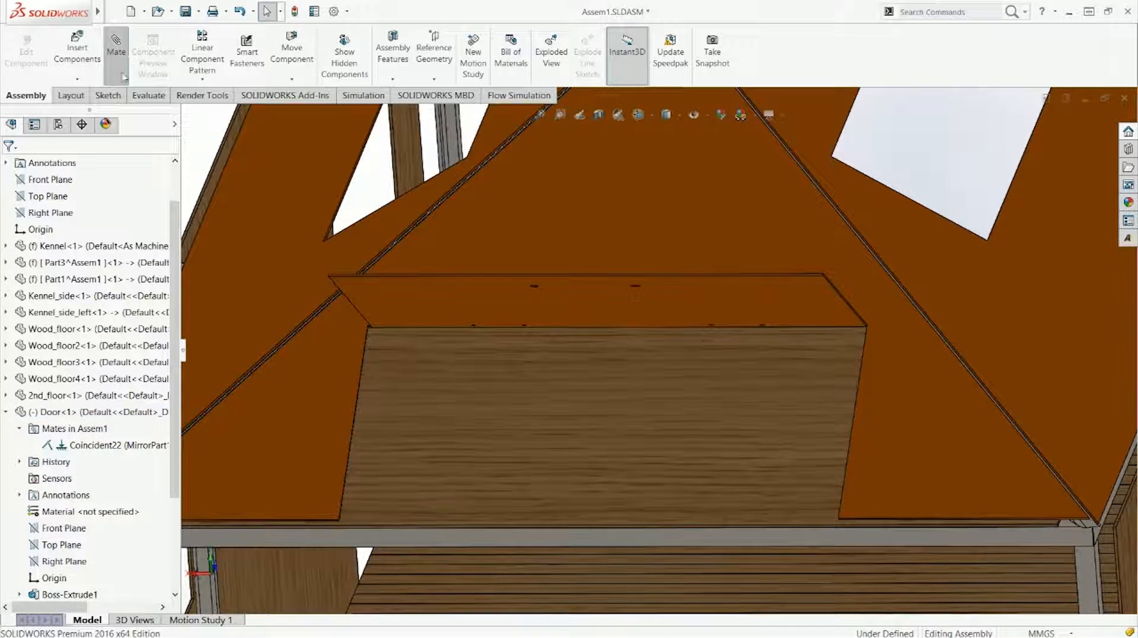
left_click(52, 534)
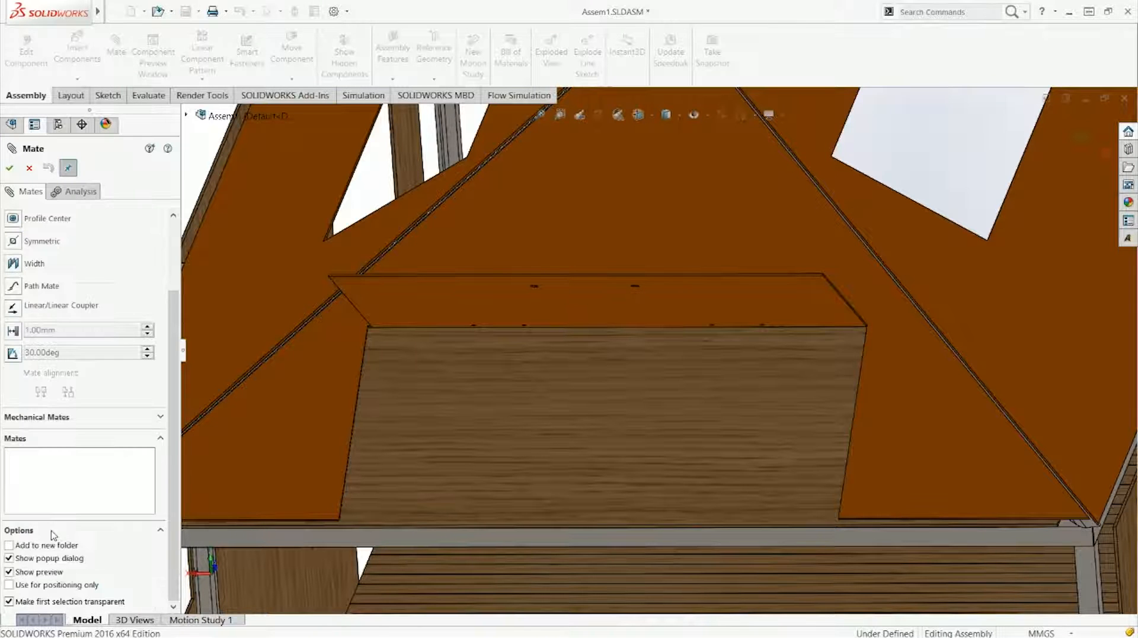
scroll(68, 393, "up", 3)
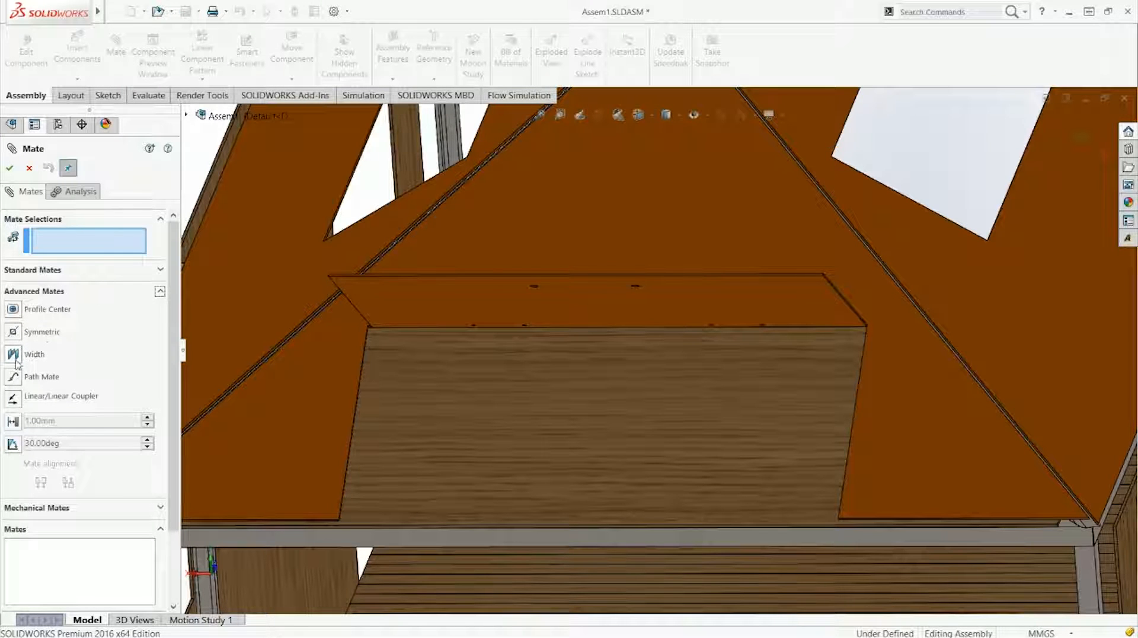
left_click(13, 331)
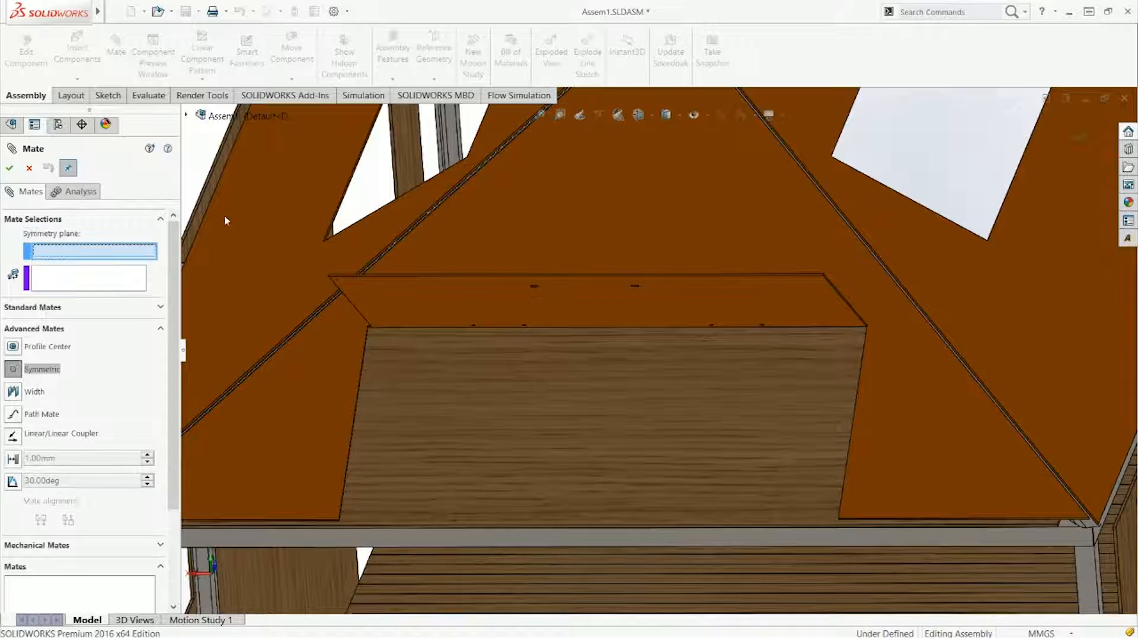
scroll(228, 221, "up", 5)
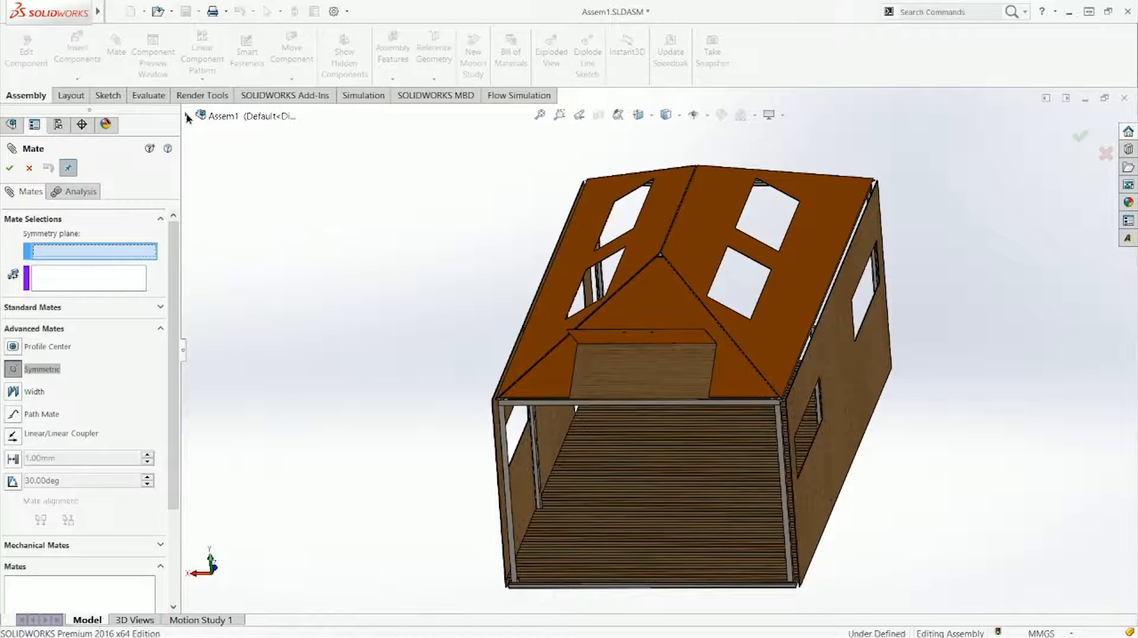
left_click(187, 117)
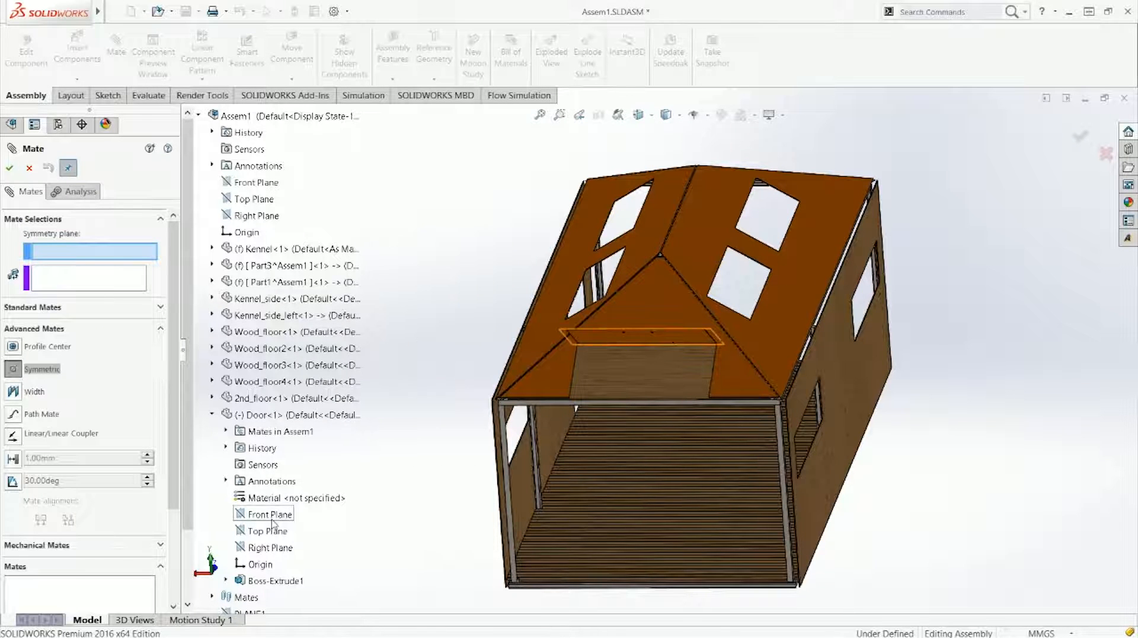
left_click(272, 550)
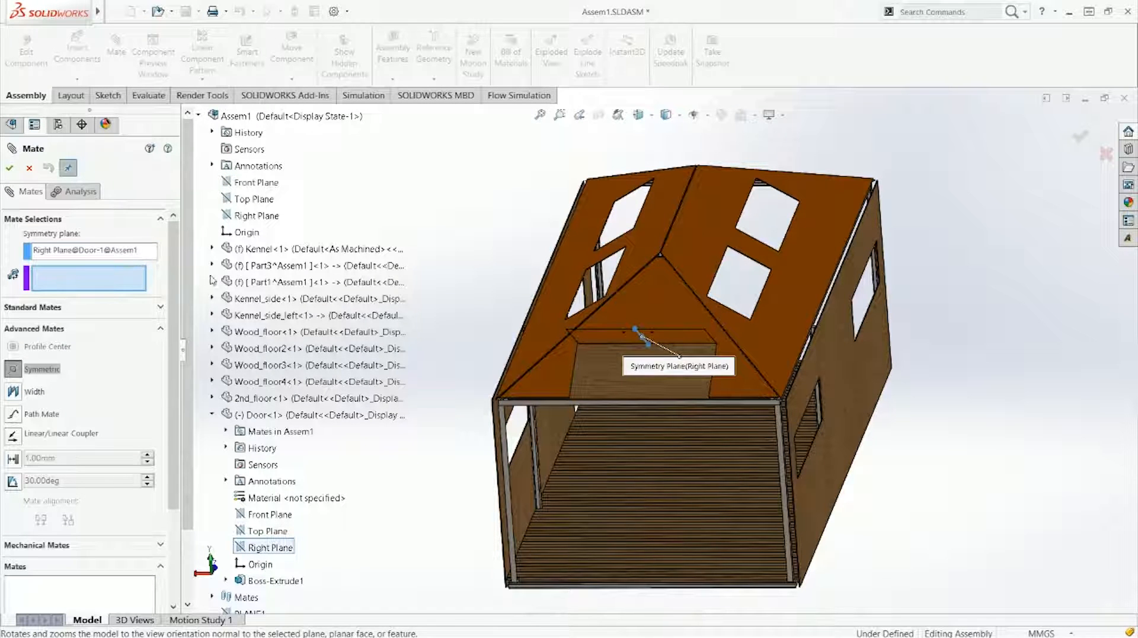
Choose the front roof opening's two opposite side faces as the entities of the symmetric mate
left_click(89, 277)
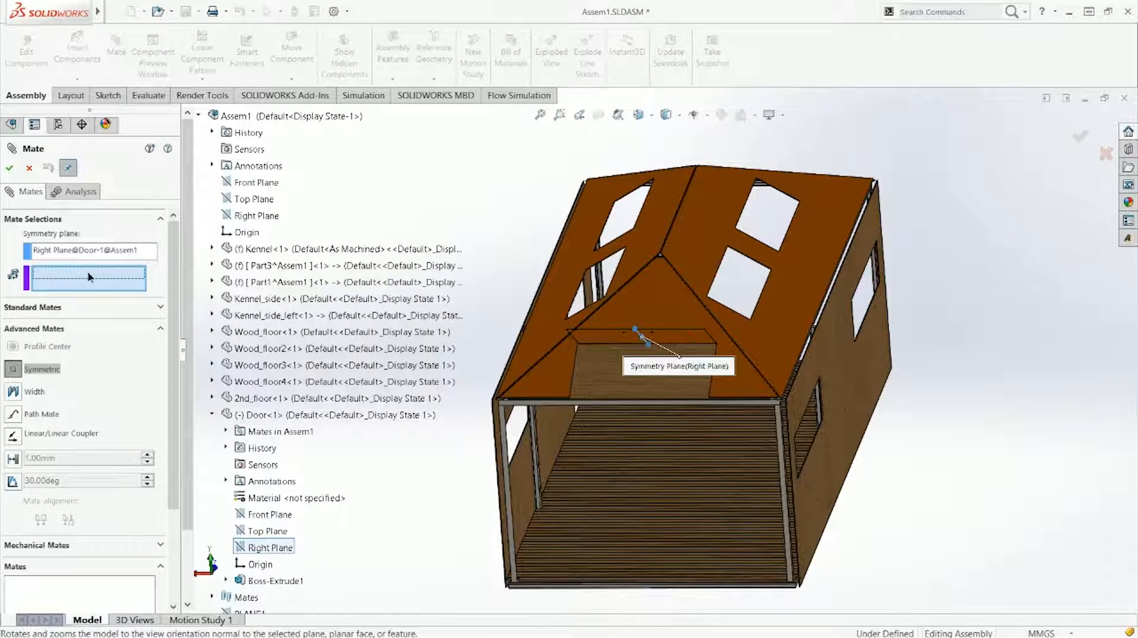
scroll(584, 352, "down", 5)
middle_click_drag(587, 342, 482, 363)
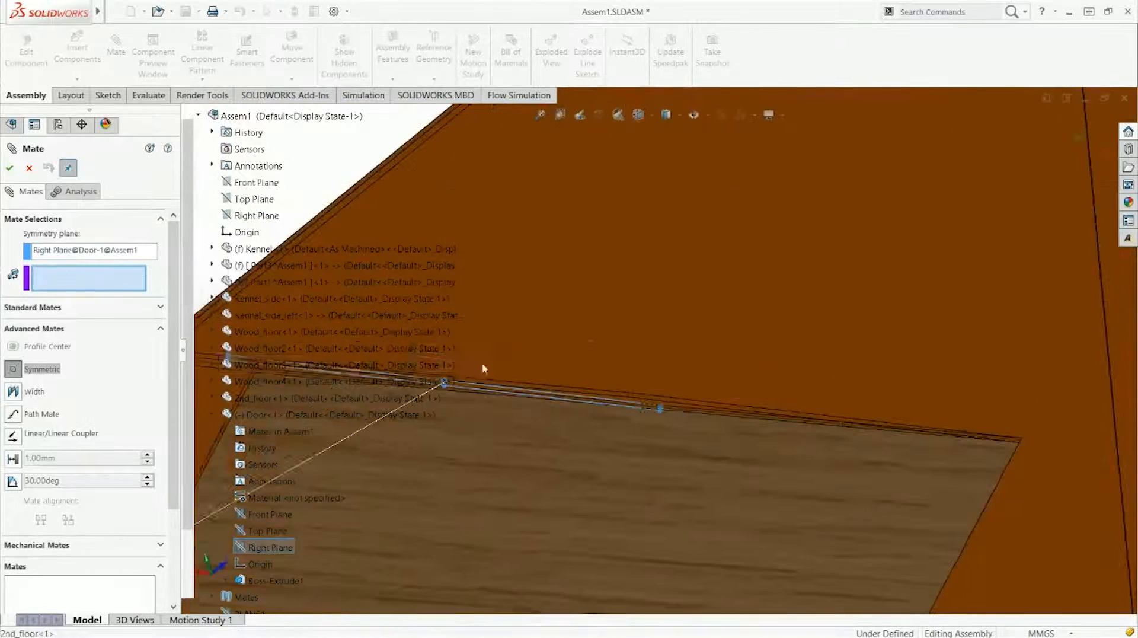
scroll(573, 402, "up", 6)
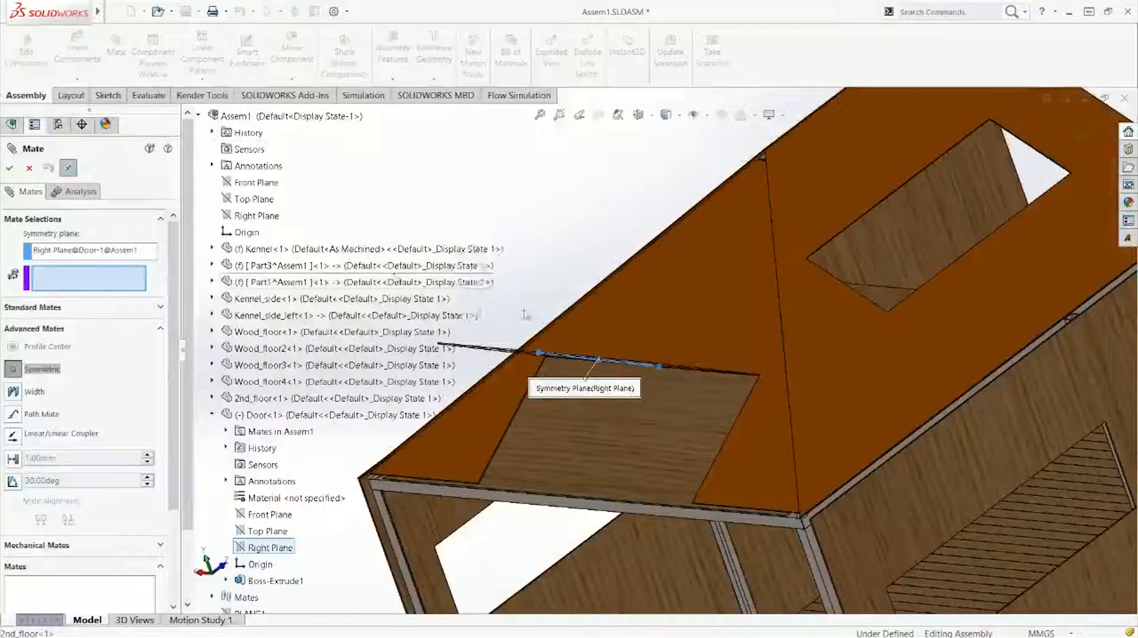
left_click(199, 115)
scroll(513, 405, "down", 1)
scroll(598, 306, "down", 5)
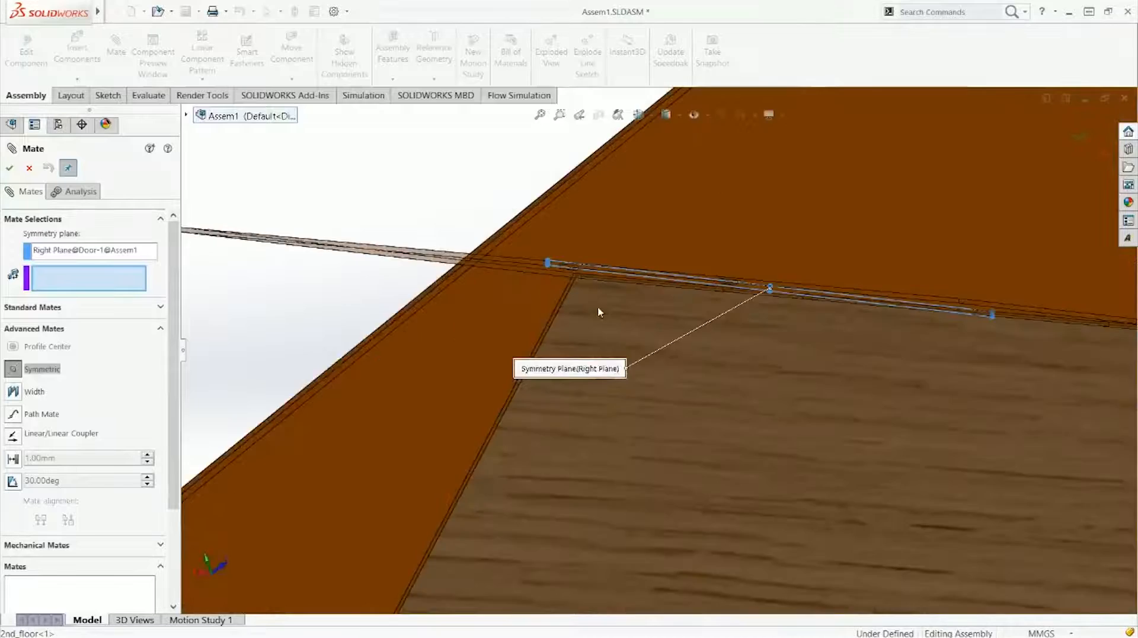
left_click(550, 357)
scroll(608, 393, "up", 6)
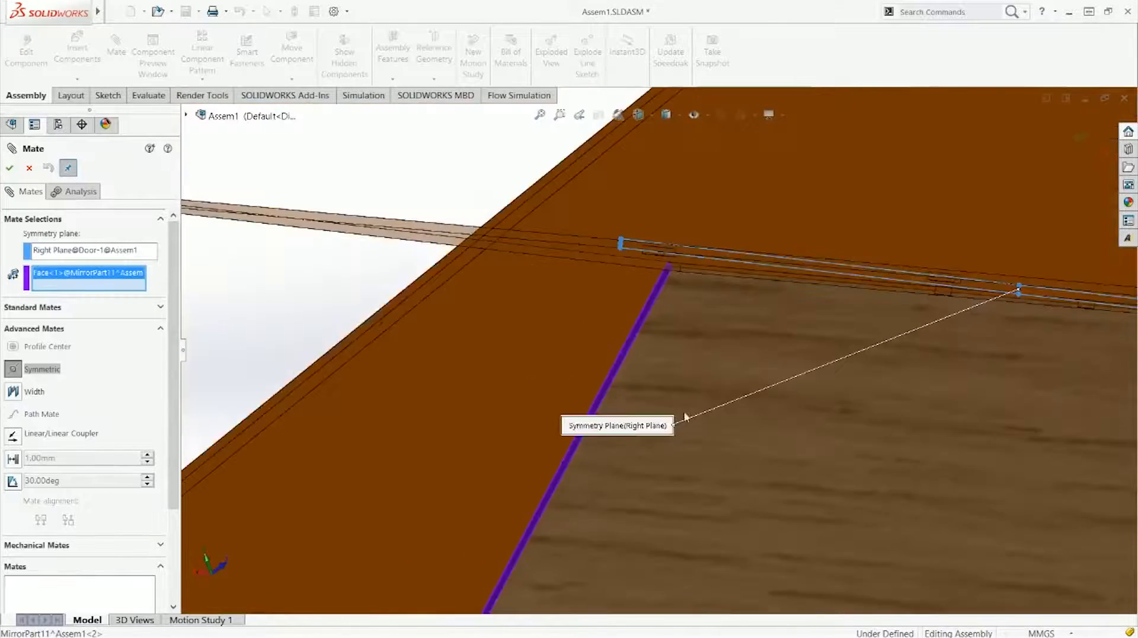
middle_click_drag(792, 424, 892, 431)
scroll(891, 432, "down", 6)
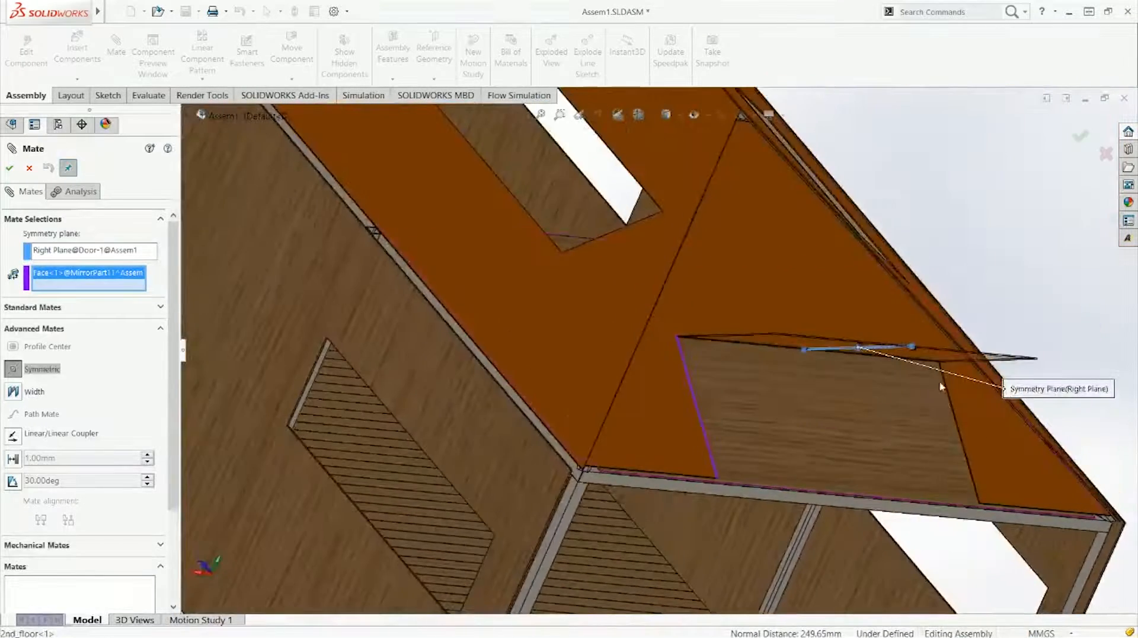
left_click(715, 362)
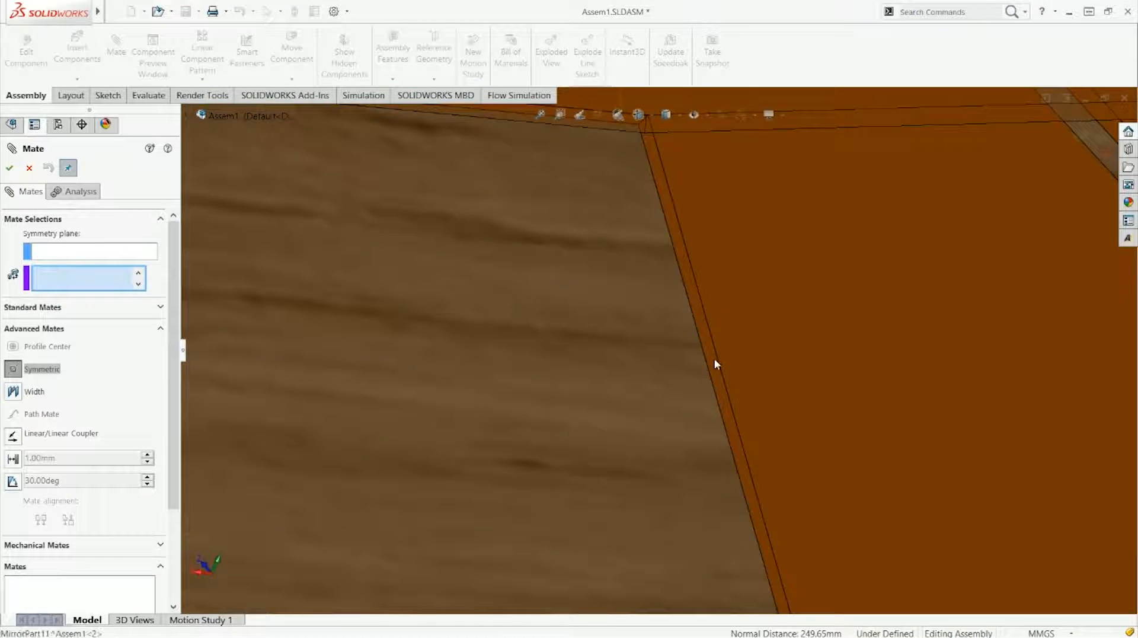
scroll(715, 367, "up", 3)
scroll(711, 374, "up", 3)
middle_click_drag(698, 381, 527, 392)
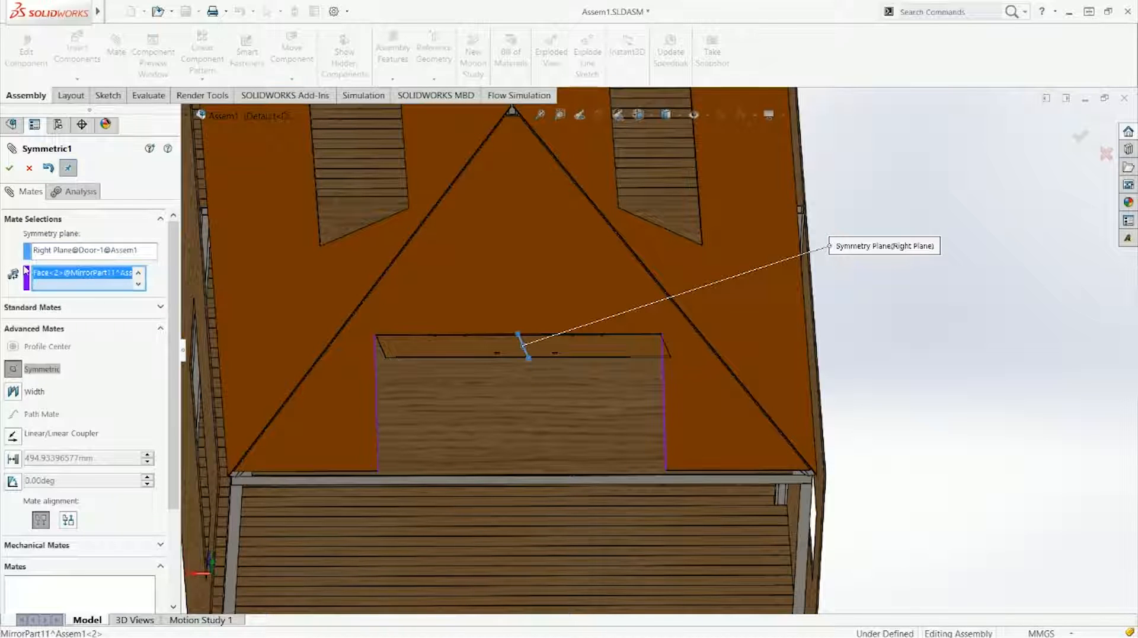
Apply the Symmetric mate between the Door and the roof opening's sides, and suppress it among the Door's mates
left_click(9, 169)
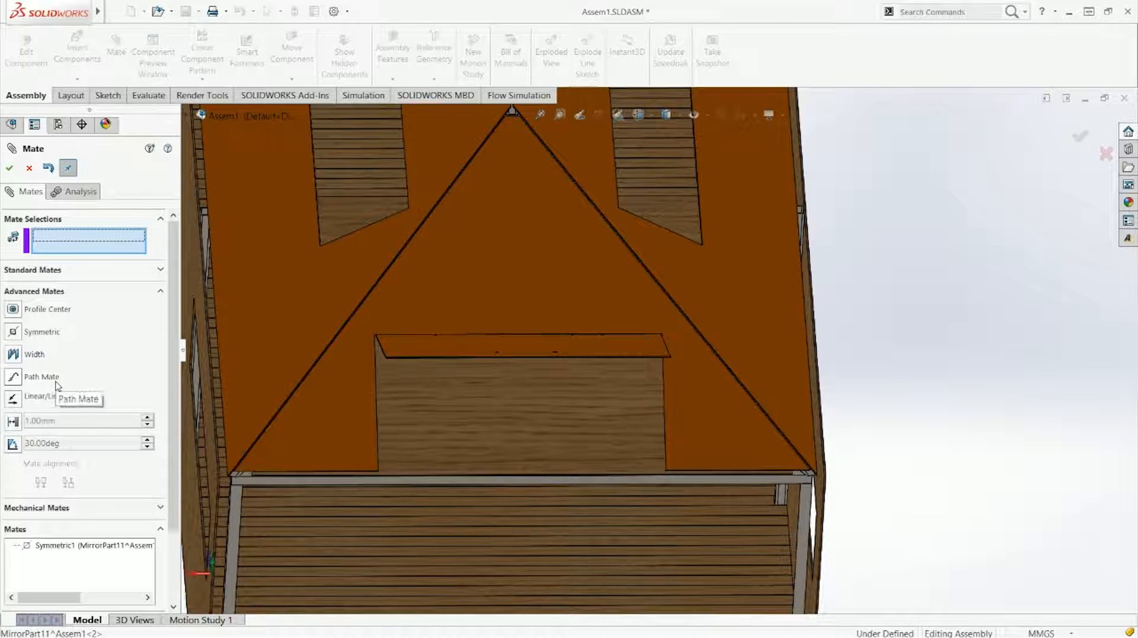
key("Escape")
left_click(81, 463)
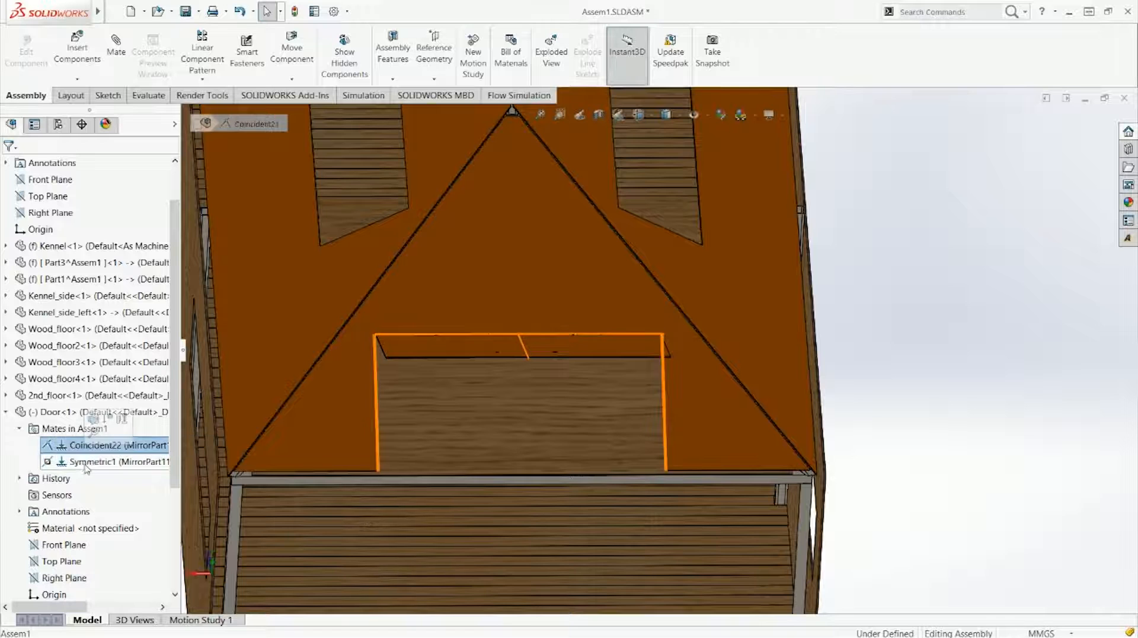
left_click(115, 437)
Start a Width advanced mate with the Centered constraint, using the Door's two opposite side faces as the width selections
left_click(116, 52)
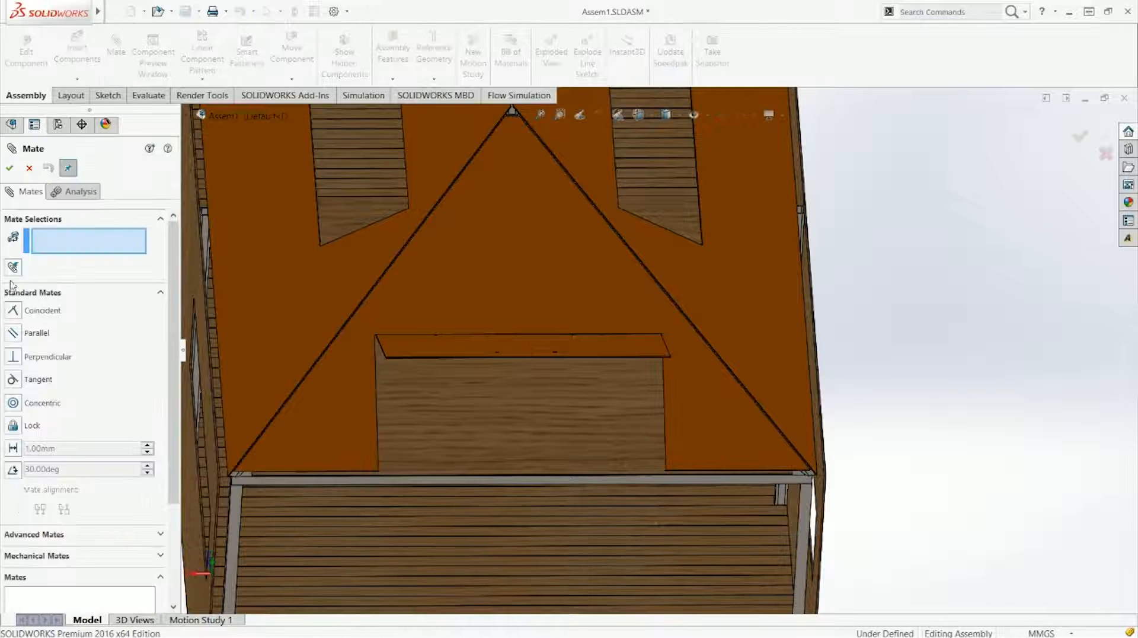
scroll(45, 436, "down", 2)
left_click(39, 431)
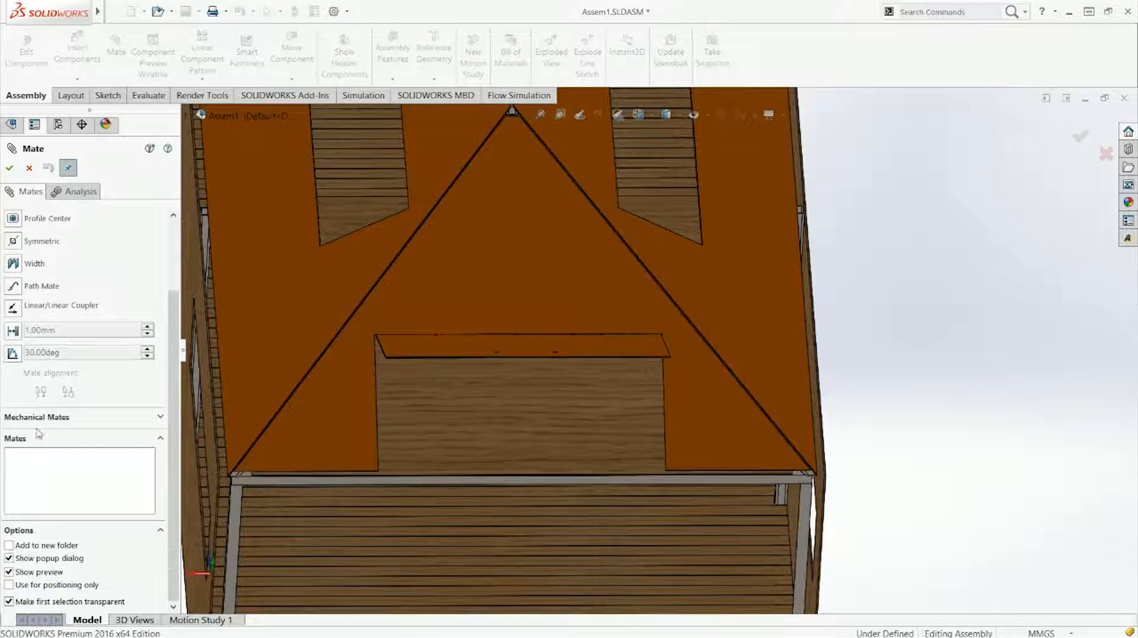
left_click(13, 264)
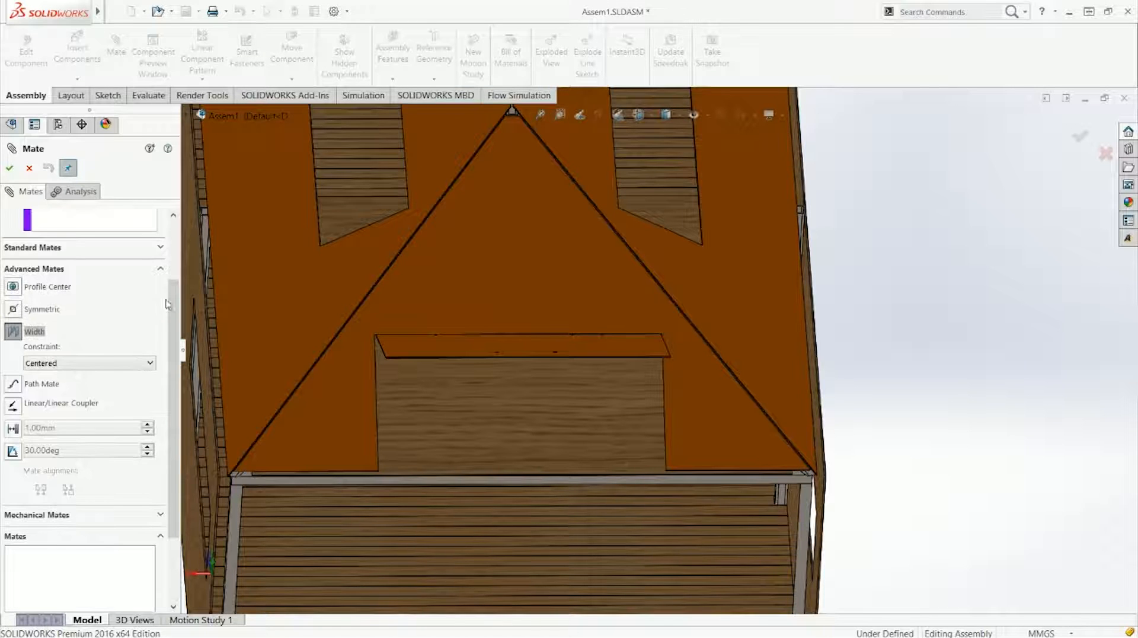
left_click_drag(170, 310, 169, 253)
left_click(102, 246)
middle_click_drag(403, 368, 195, 302)
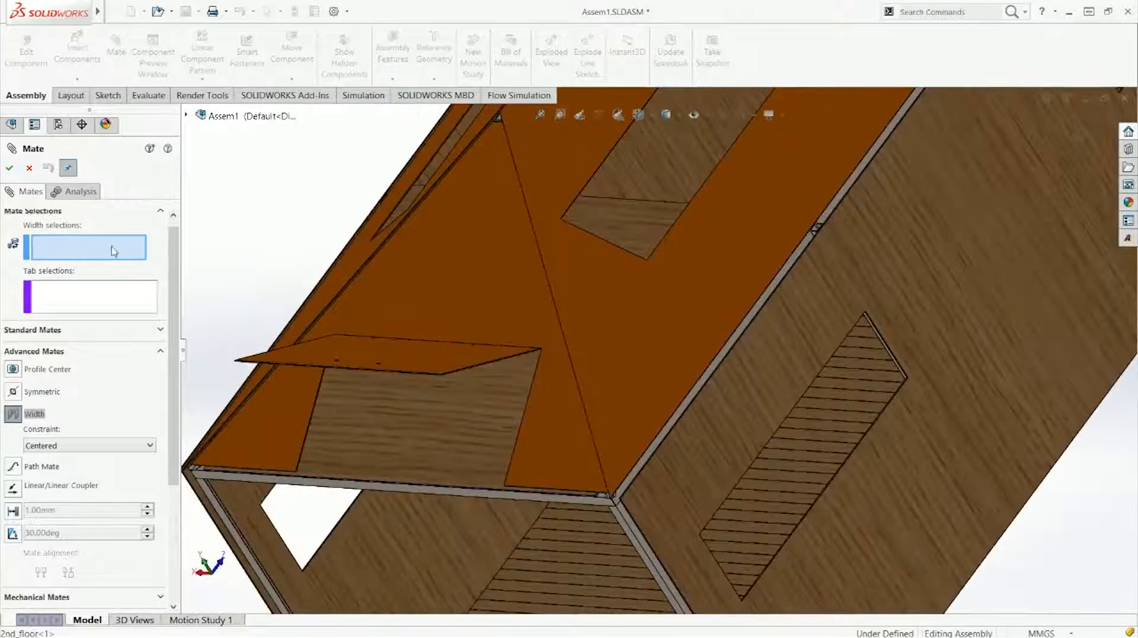
scroll(451, 371, "down", 5)
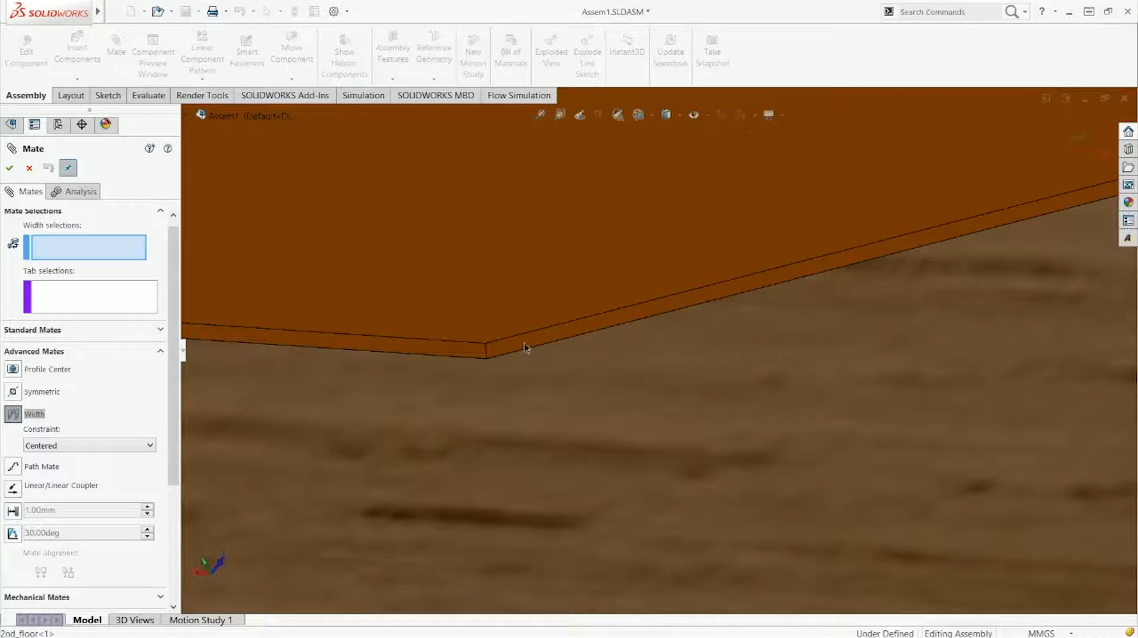
left_click(524, 348)
scroll(518, 350, "up", 6)
scroll(581, 342, "down", 3)
middle_click_drag(582, 341, 452, 350)
scroll(452, 320, "down", 6)
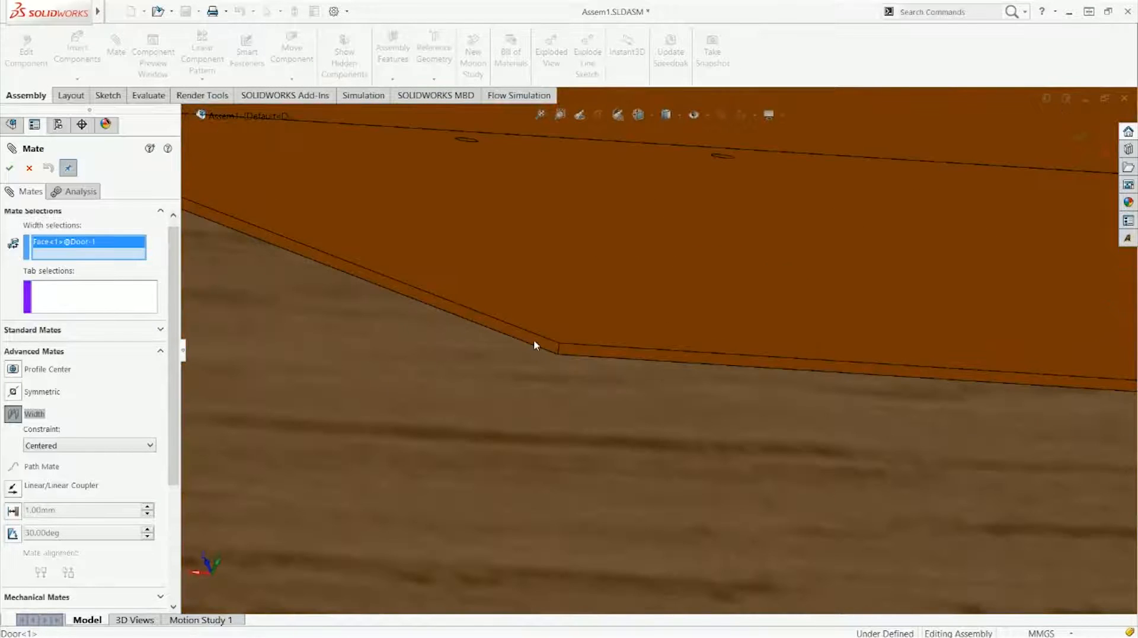
left_click(534, 345)
Choose the front roof opening's two opposite side faces as the tab selections and apply the Width mate
scroll(541, 343, "up", 5)
middle_click_drag(761, 395, 724, 419)
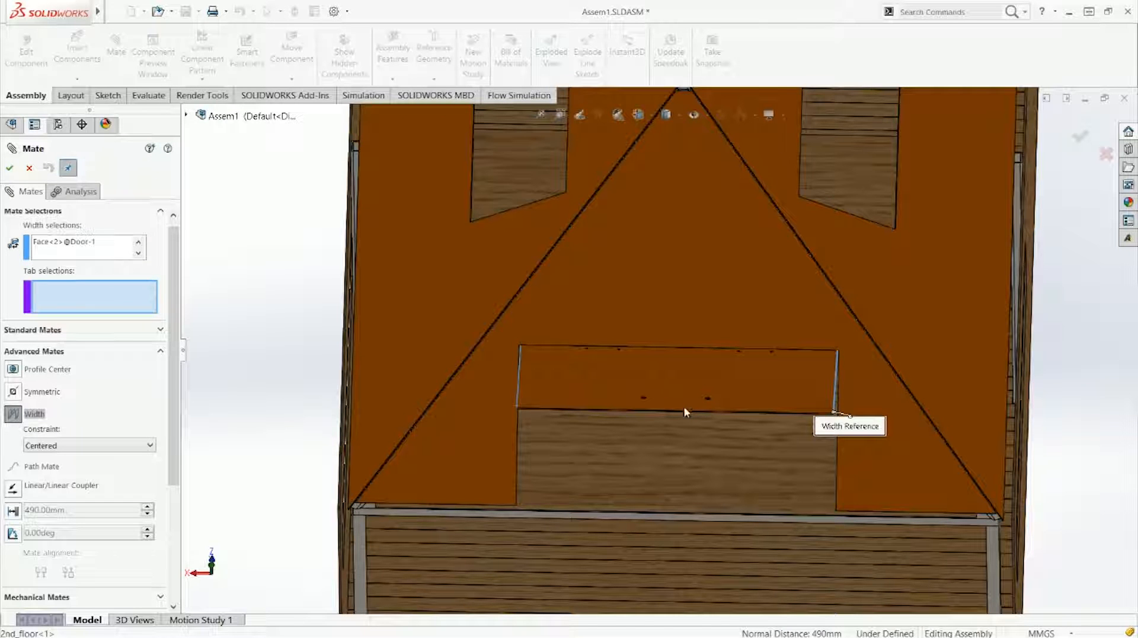
middle_click_drag(521, 426, 484, 462)
scroll(593, 446, "down", 5)
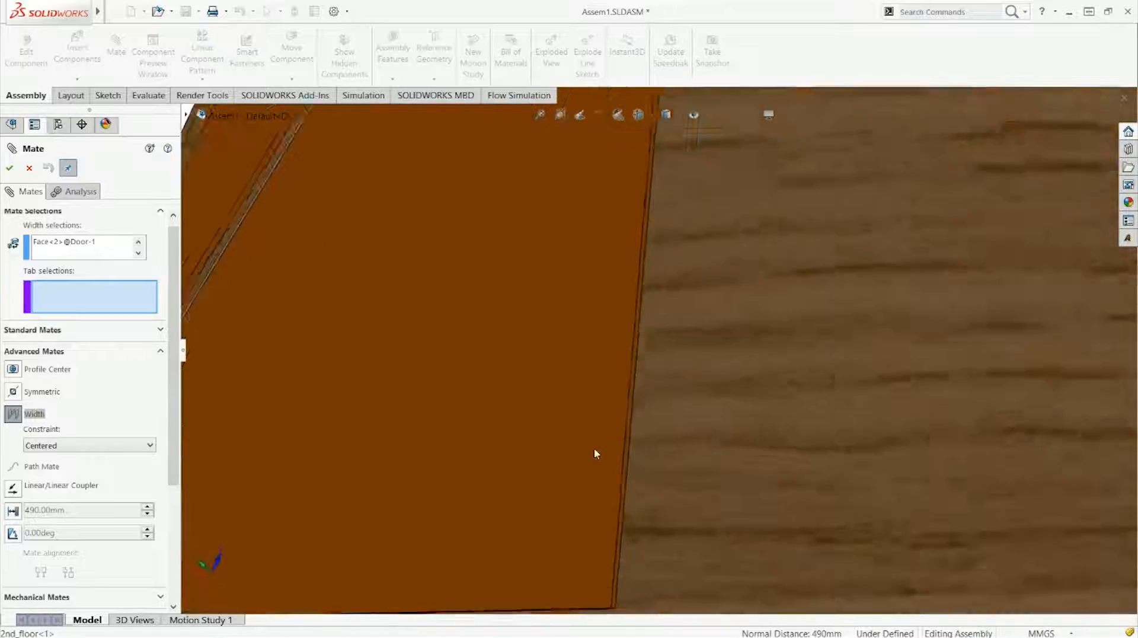
left_click(669, 450)
scroll(668, 449, "up", 5)
middle_click_drag(643, 437, 828, 315)
scroll(829, 316, "down", 5)
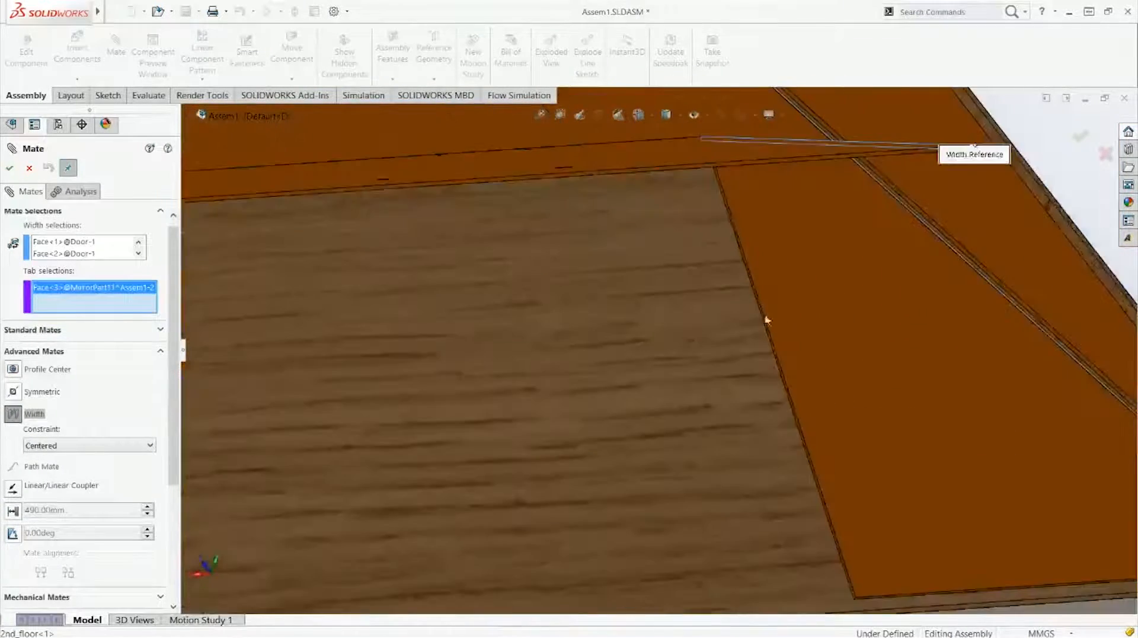
left_click(726, 327)
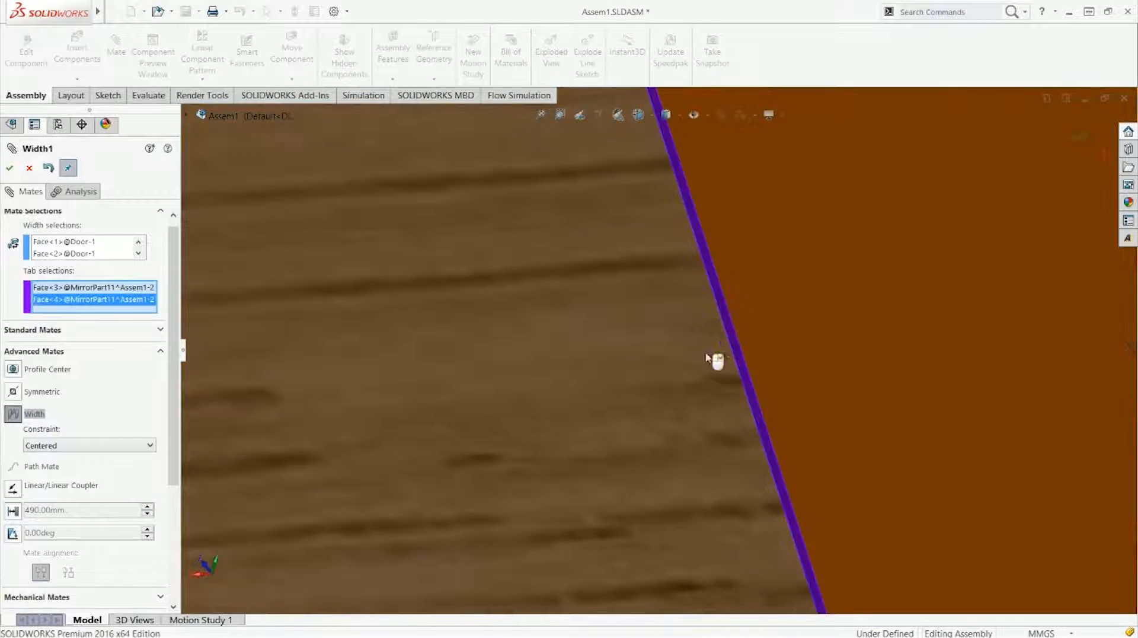
scroll(663, 373, "up", 5)
middle_click_drag(636, 393, 616, 414)
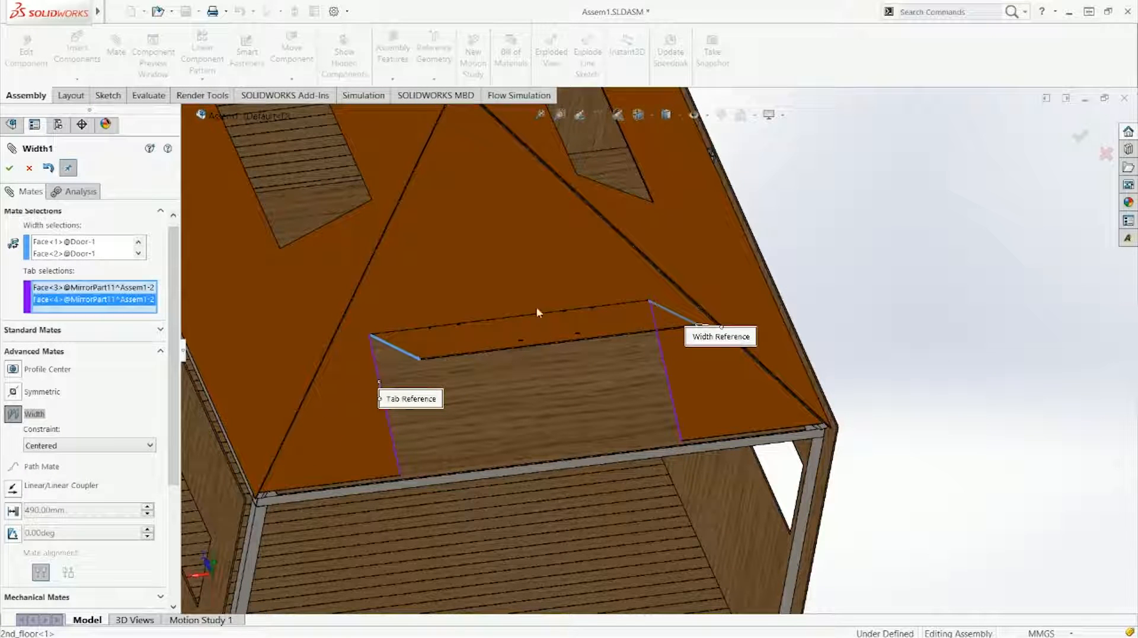
middle_click_drag(534, 392, 498, 409)
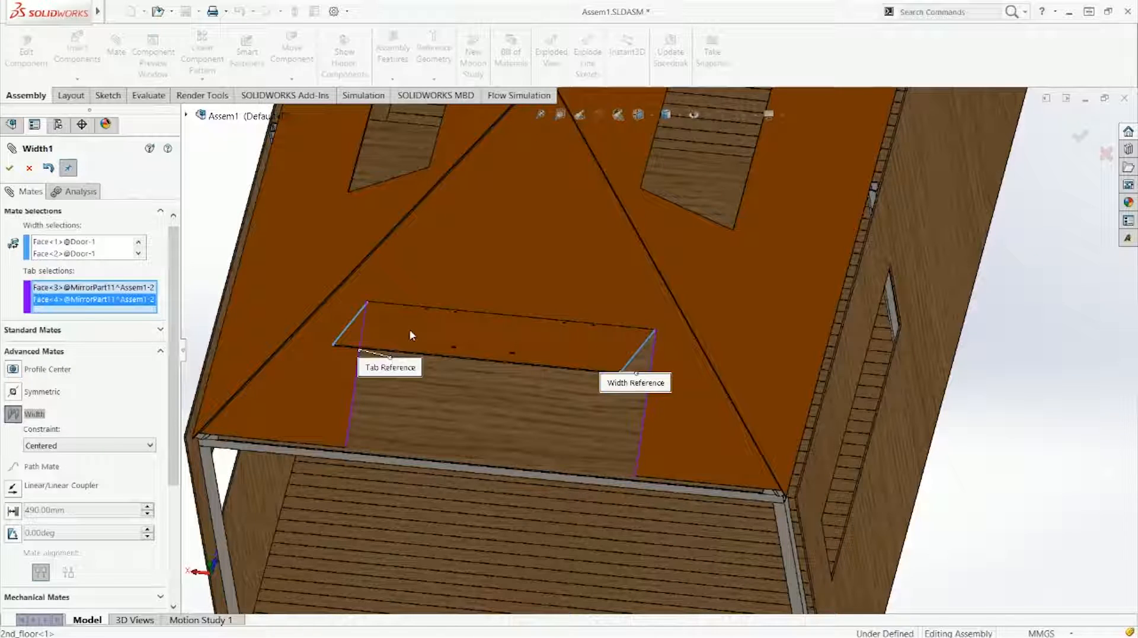
left_click(10, 168)
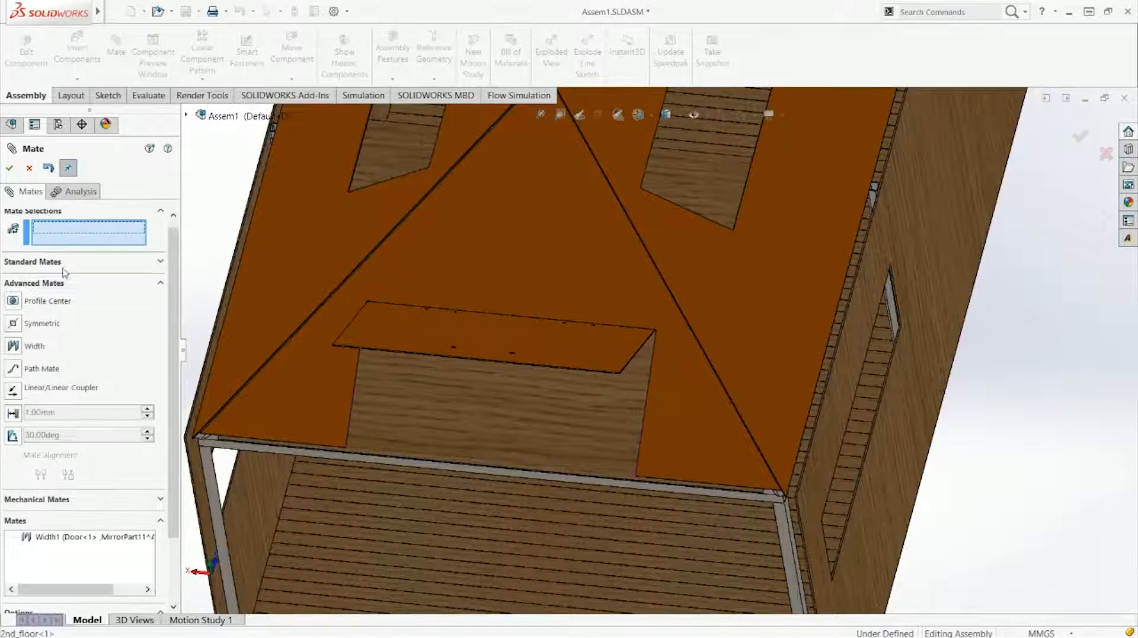
left_click(10, 168)
Swing the Door freehand about its hinged upper edge to test its motion, and collapse its entry in the feature tree
mouse_move(543, 358)
middle_mouse_down()
mouse_move(547, 299)
mouse_move(444, 284)
mouse_move(498, 294)
mouse_move(528, 358)
middle_mouse_up()
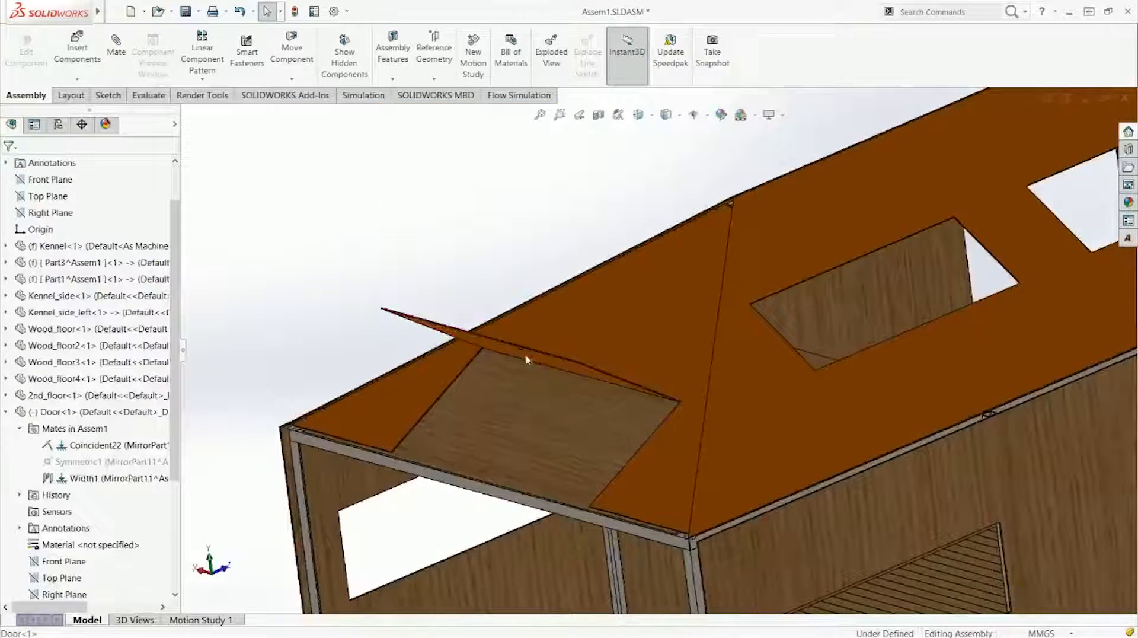
left_click(521, 375)
mouse_move(522, 375)
left_mouse_down()
mouse_move(521, 419)
mouse_move(509, 364)
left_mouse_up()
left_click(451, 292)
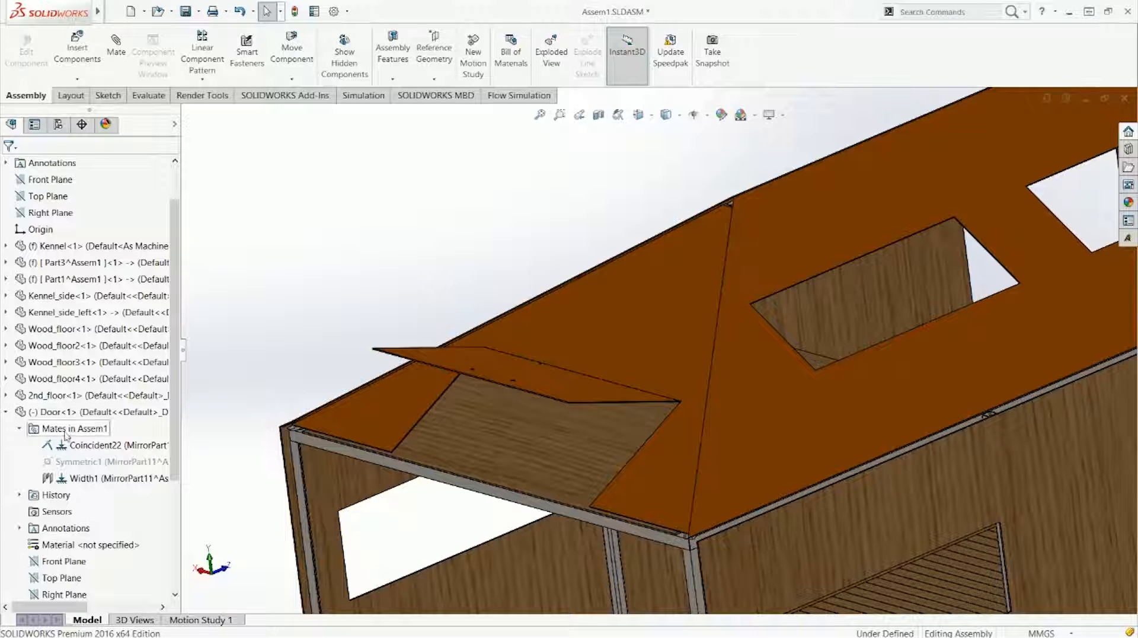
left_click(6, 413)
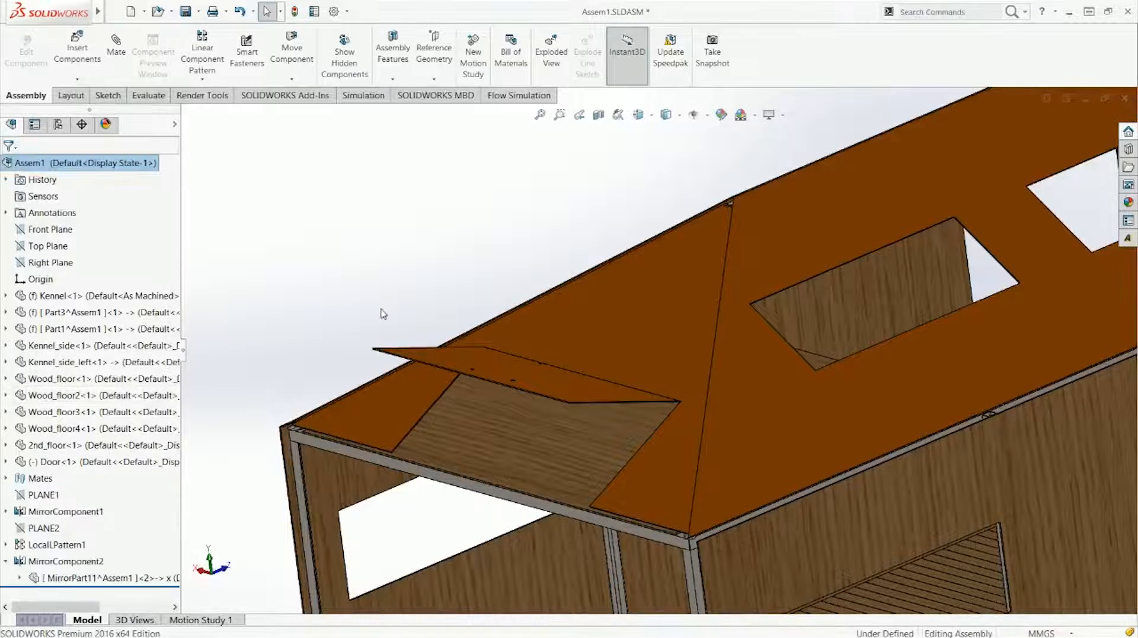
View the roof from the Door's end, swing the Door freehand down towards the opening, and clear the selection
key("ctrl+7")
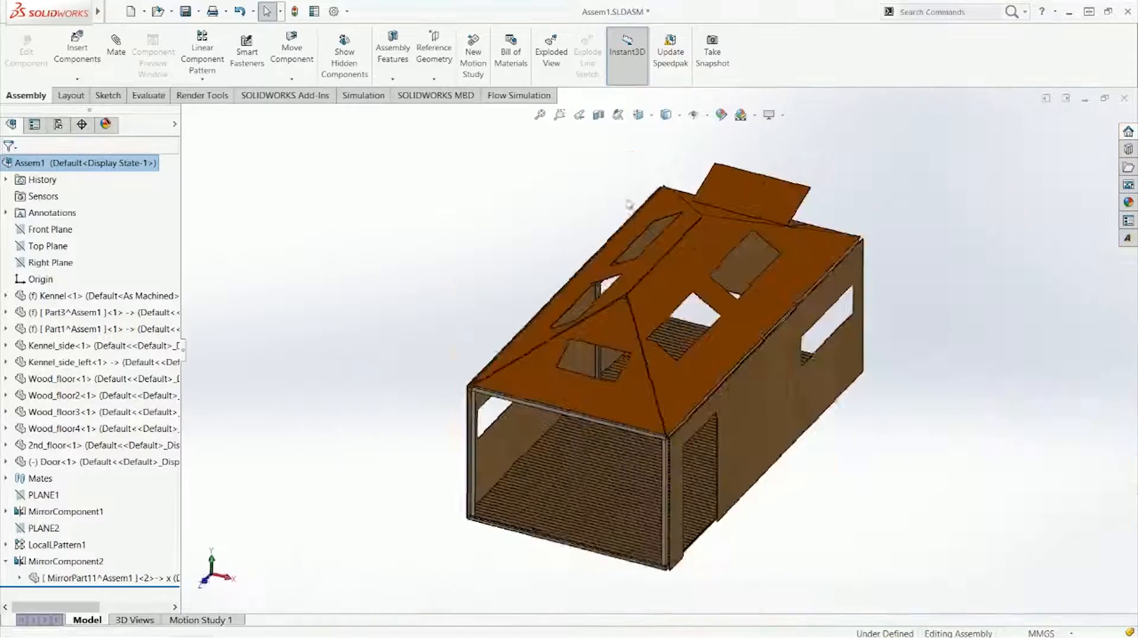
key("ctrl+4")
middle_click_drag(934, 273, 750, 344)
scroll(686, 335, "down", 4)
left_click_drag(781, 336, 770, 377)
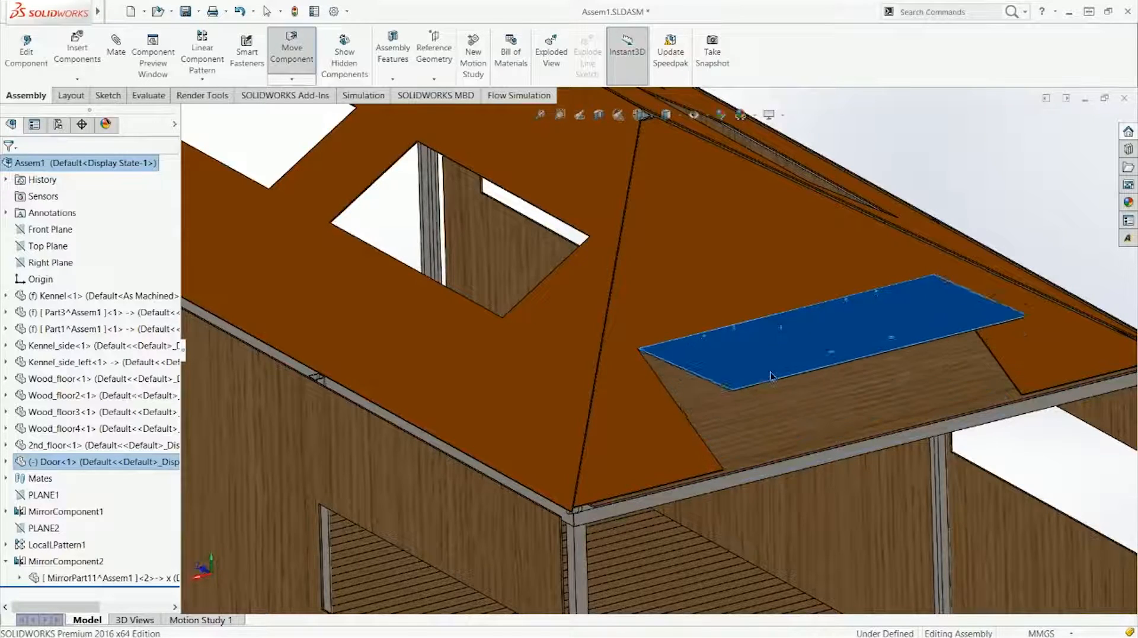
middle_click_drag(668, 407, 542, 360)
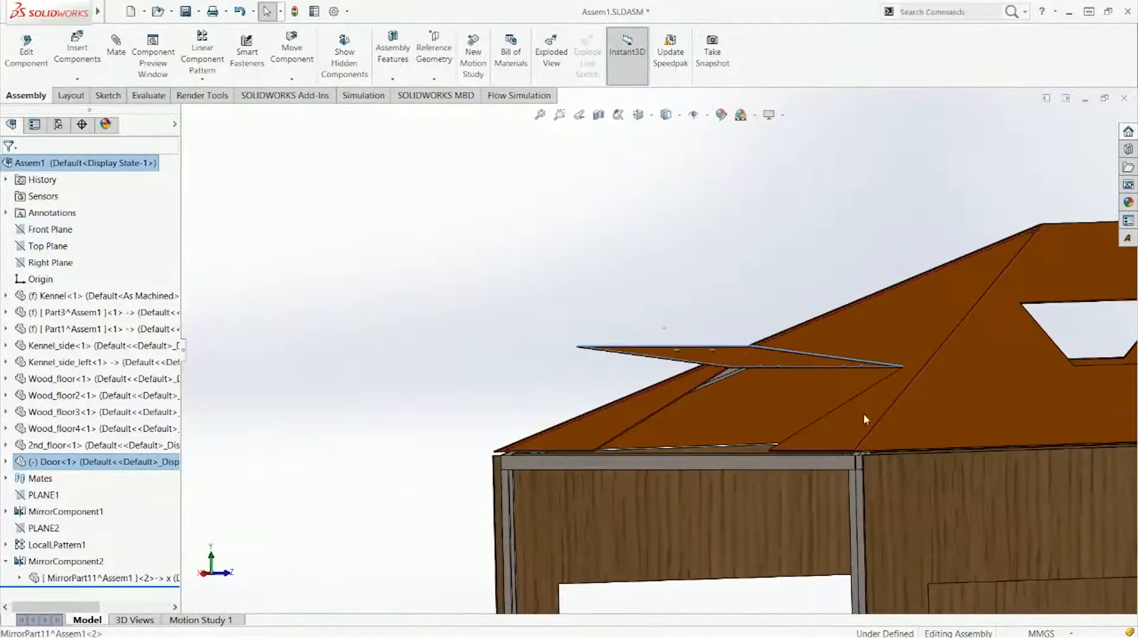
left_click(582, 300)
Create a limit angle mate between the Door's face and the front roof face, with 30° angle, 30° maximum and 0° minimum
left_click(118, 59)
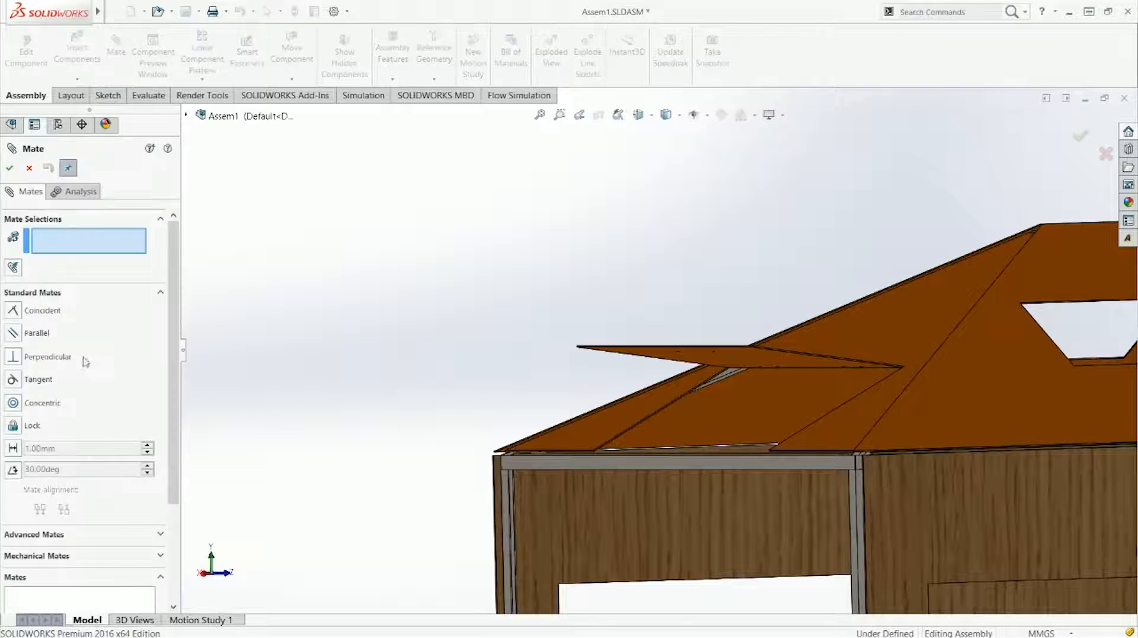
left_click(39, 535)
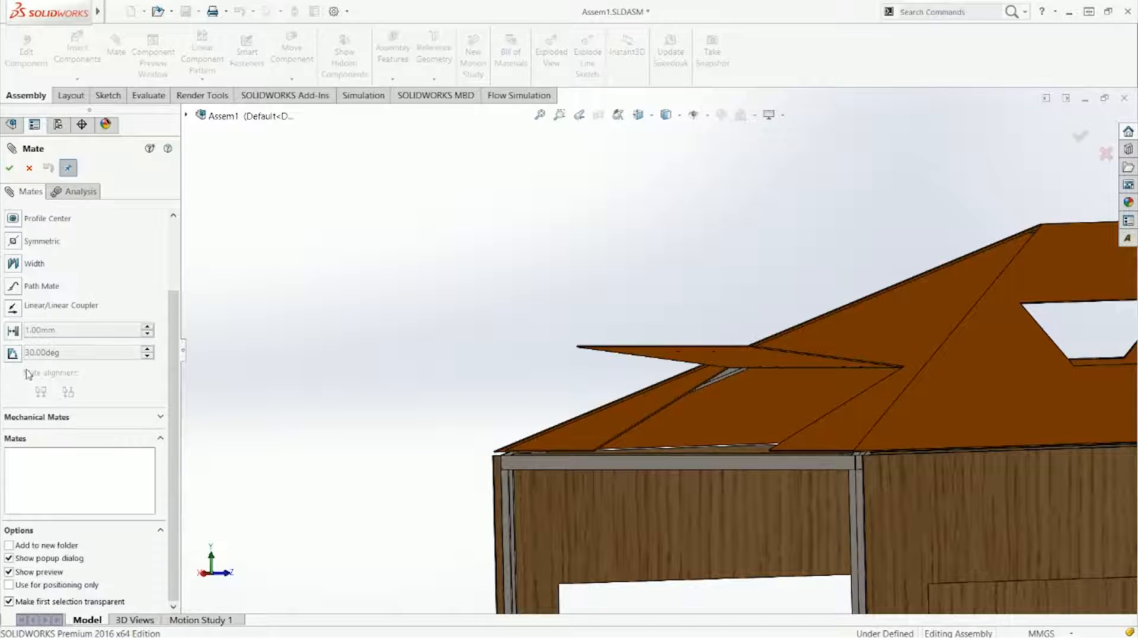
left_click(14, 356)
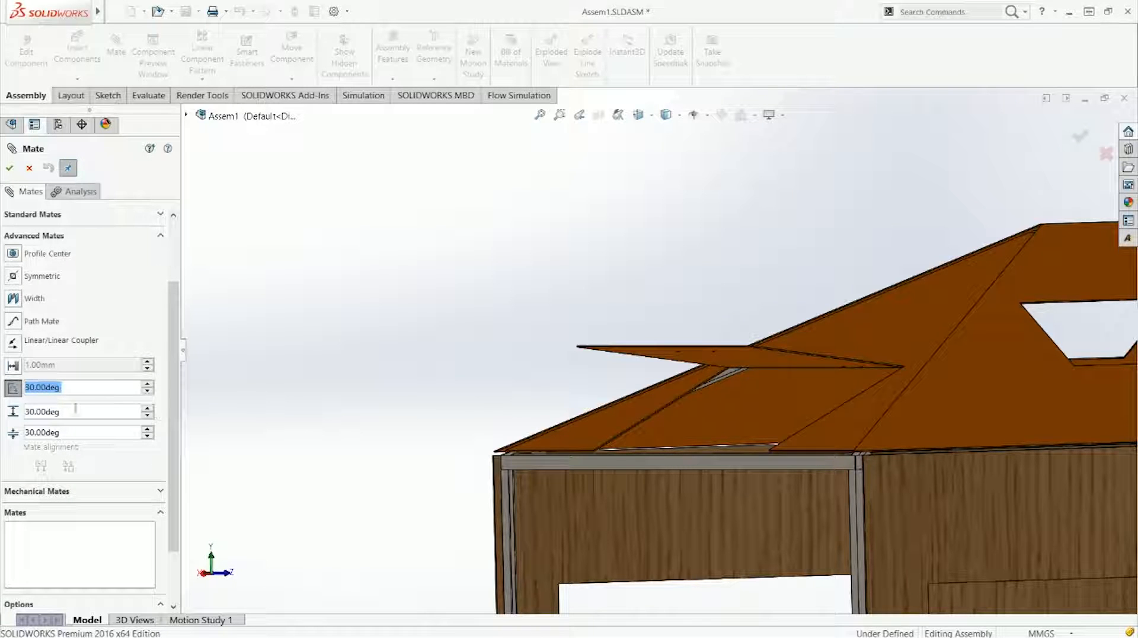
double_click(67, 432)
type("0")
key("Return")
scroll(173, 413, "up", 3)
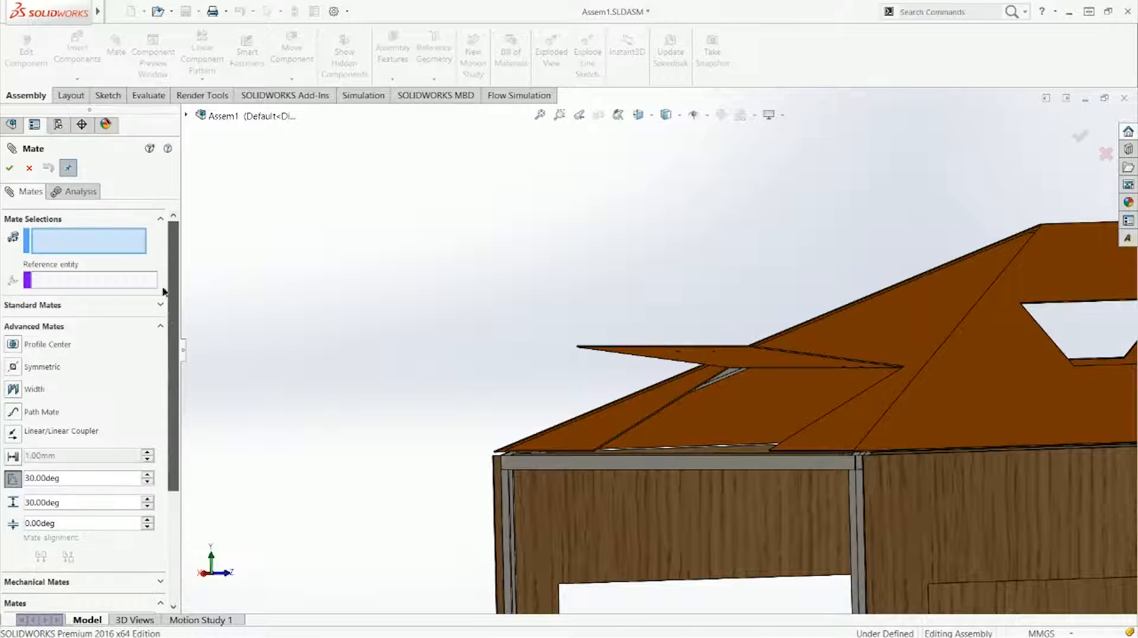
left_click(768, 367)
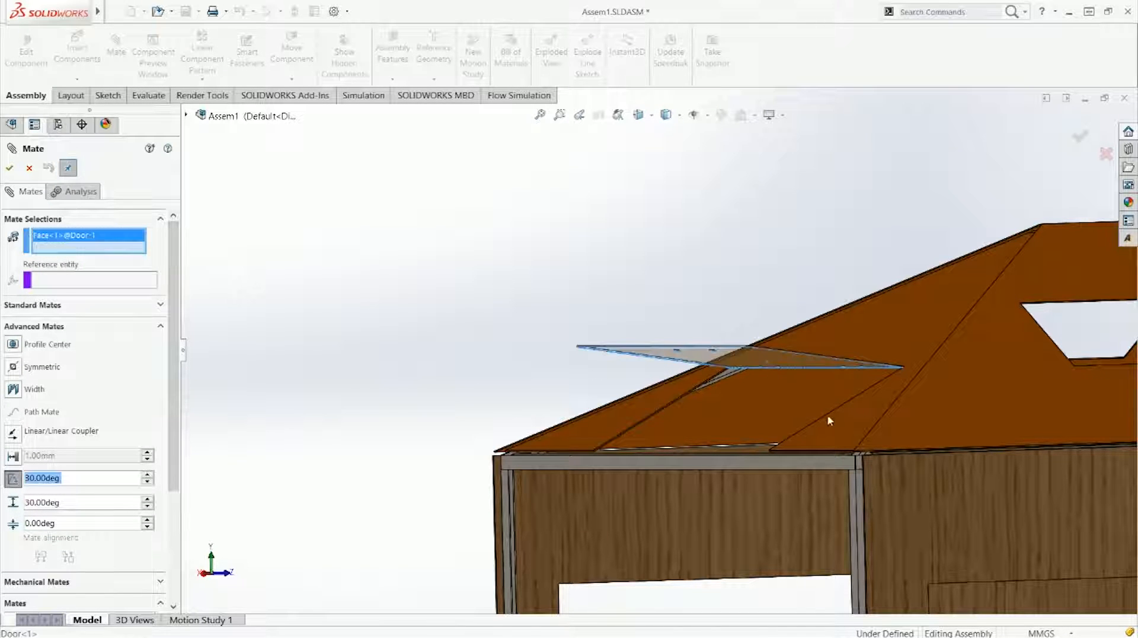
left_click(842, 432)
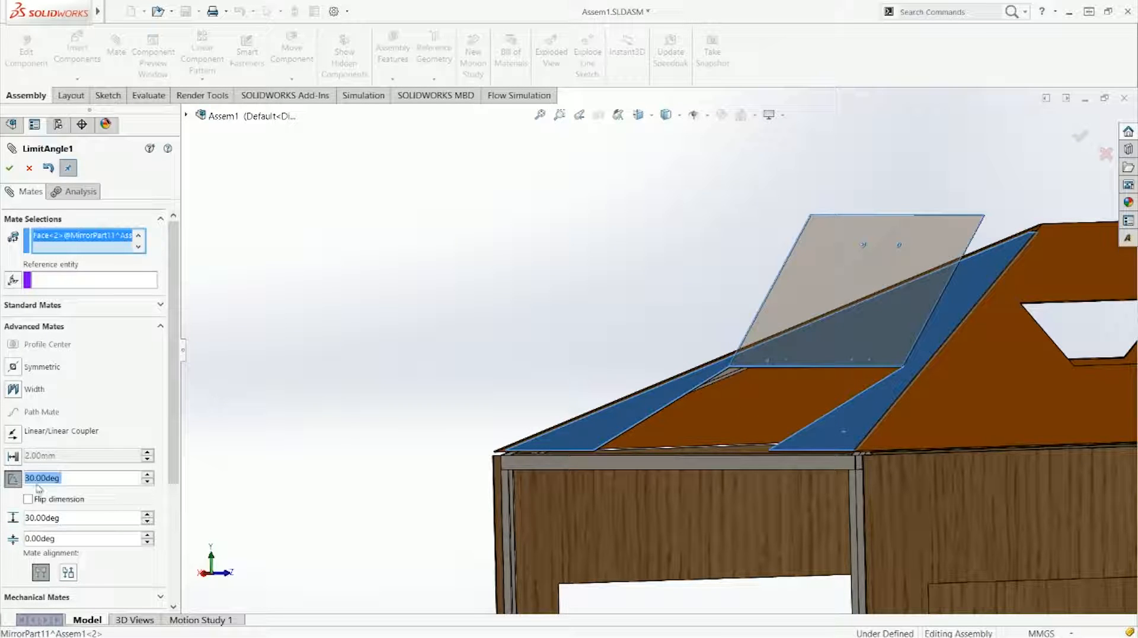
Set the limit angle mate to anti-aligned with its dimension flipped, apply it, and try swinging the Door
left_click(36, 503)
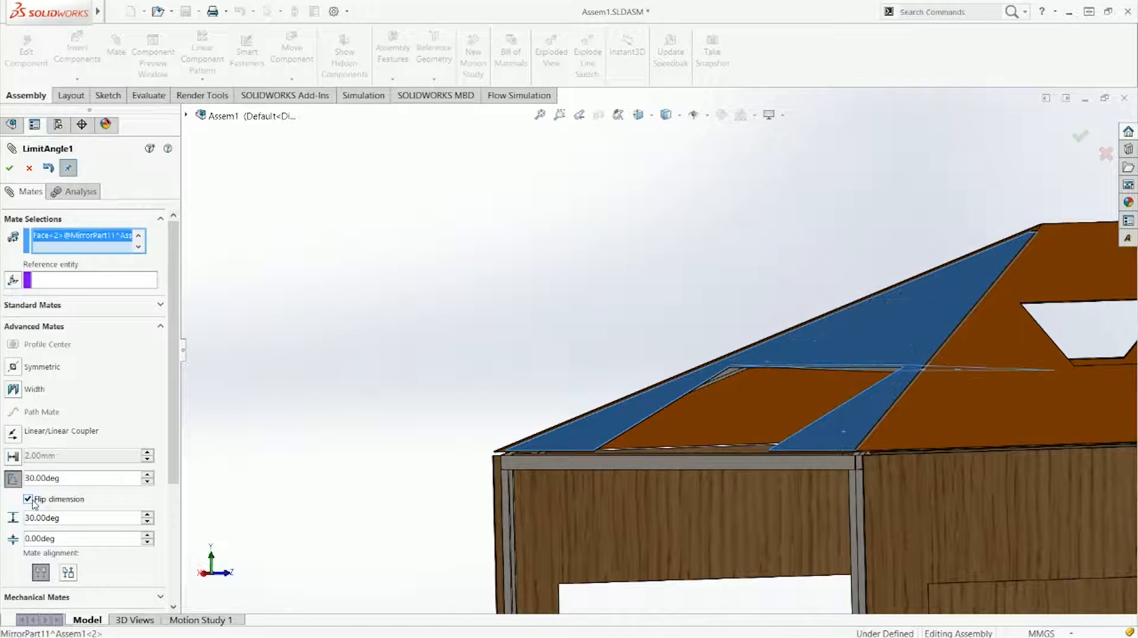
left_click(28, 499)
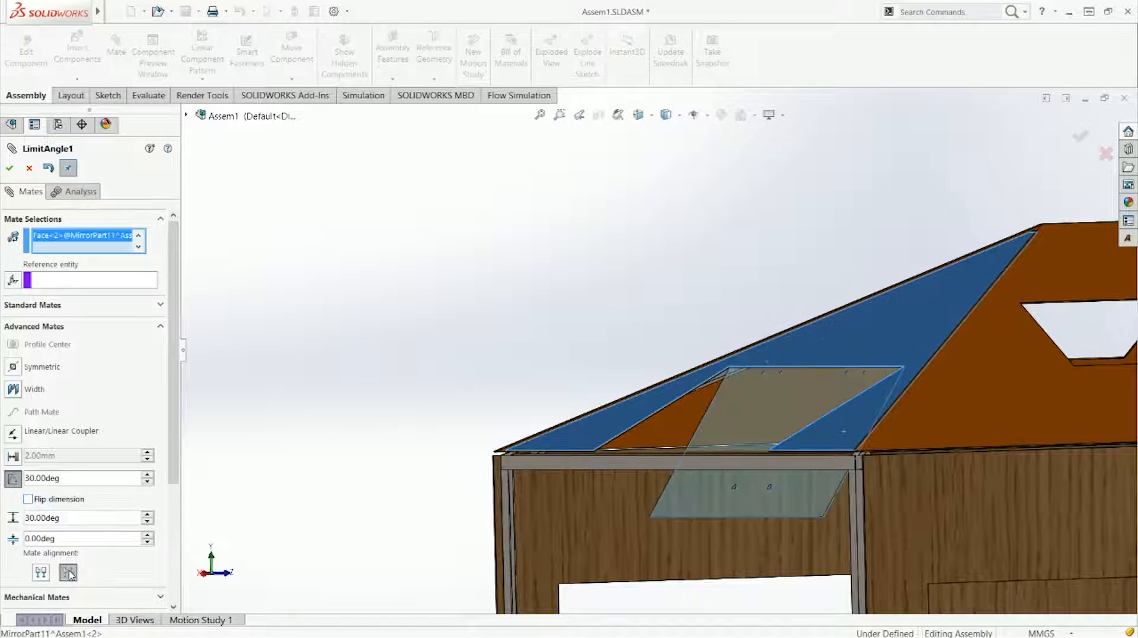
left_click(30, 499)
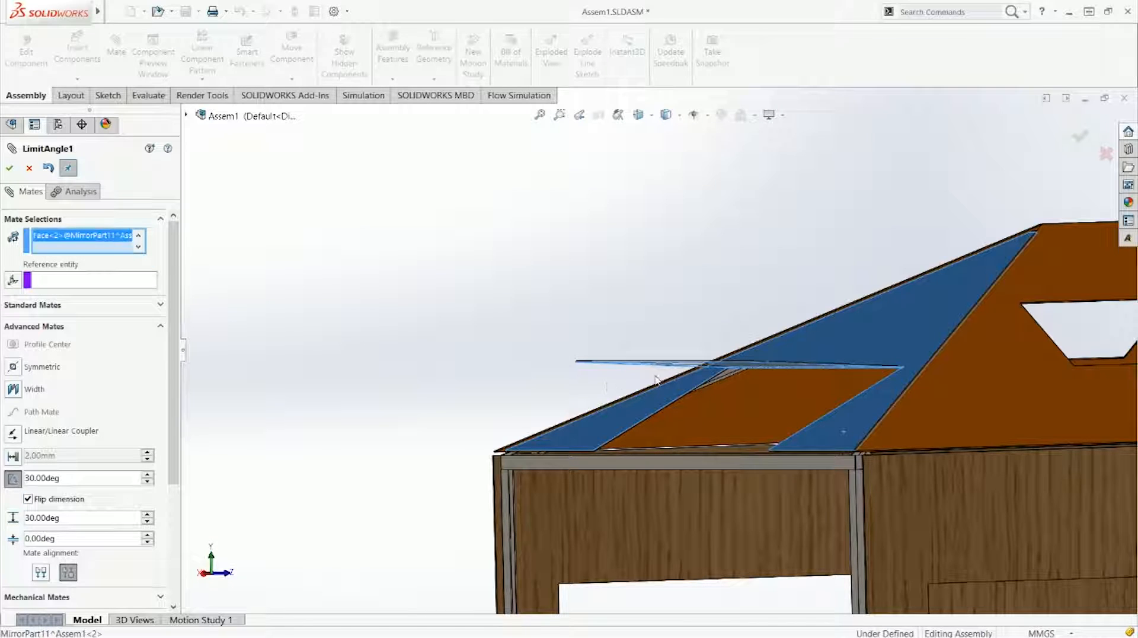
left_click(9, 168)
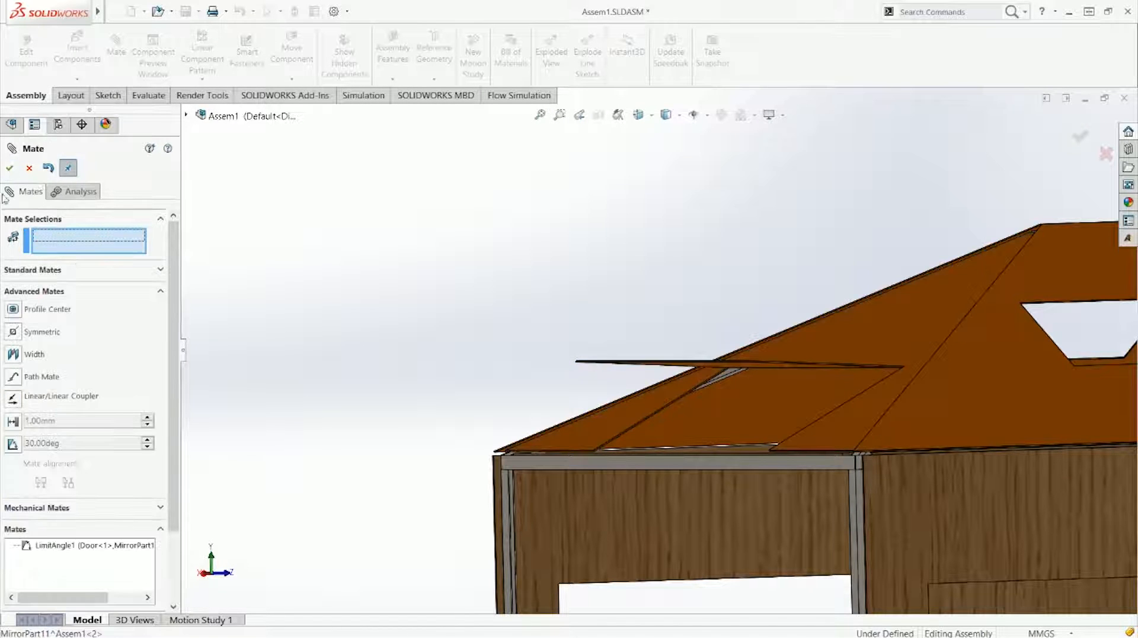
mouse_move(593, 361)
left_mouse_down()
mouse_move(726, 414)
mouse_move(726, 509)
mouse_move(733, 293)
mouse_move(734, 498)
mouse_move(707, 402)
mouse_move(749, 497)
mouse_move(718, 333)
mouse_move(719, 541)
mouse_move(652, 333)
mouse_move(604, 350)
left_mouse_up()
key("Escape")
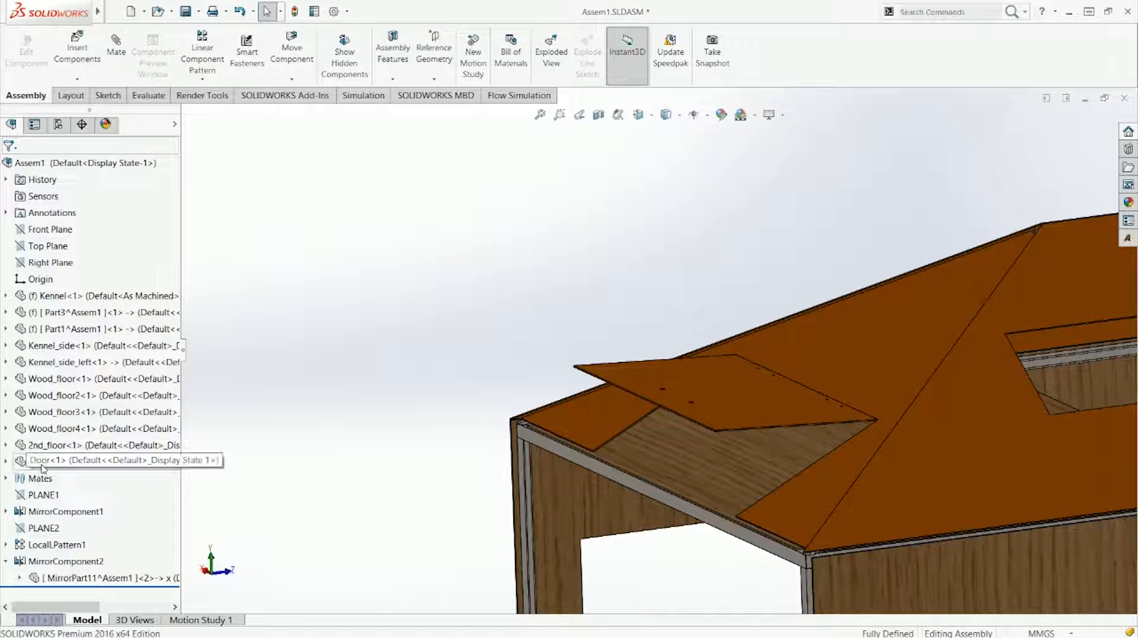
Set the maximum of the Door's limit angle mate to 90° and swing the Door freehand up to an open position
left_click(5, 461)
scroll(31, 509, "down", 2)
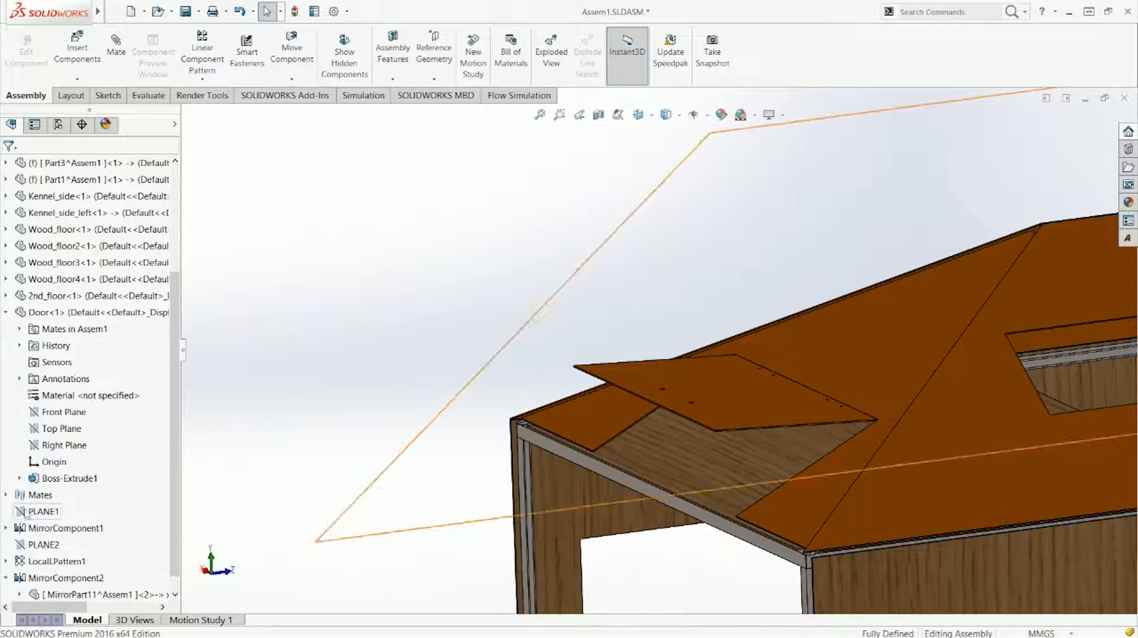
left_click(20, 329)
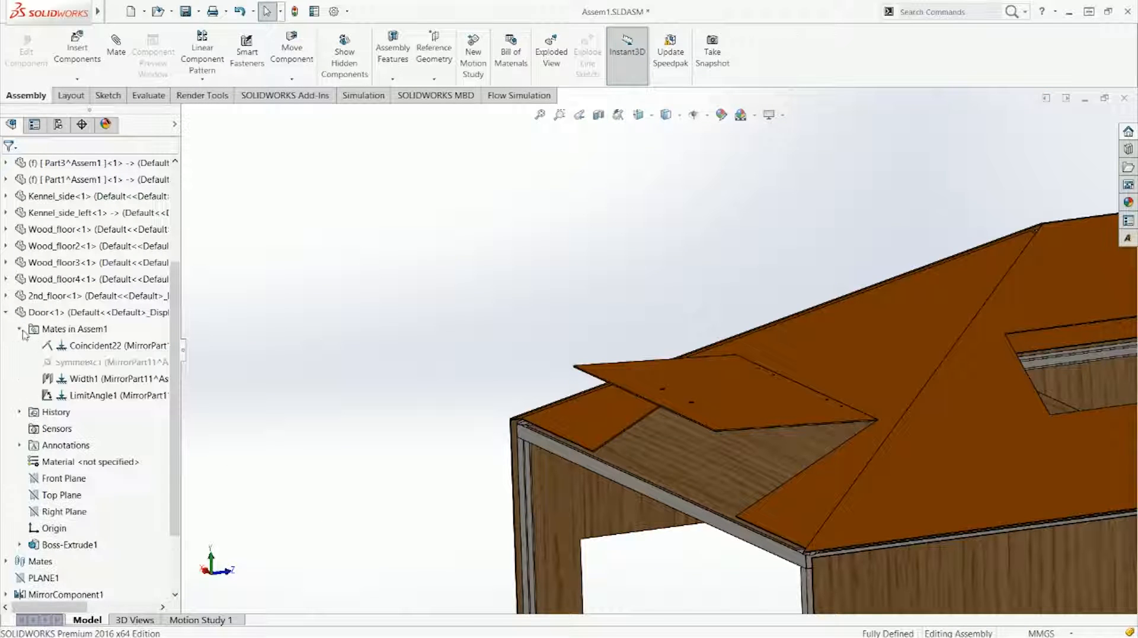
right_click(74, 400)
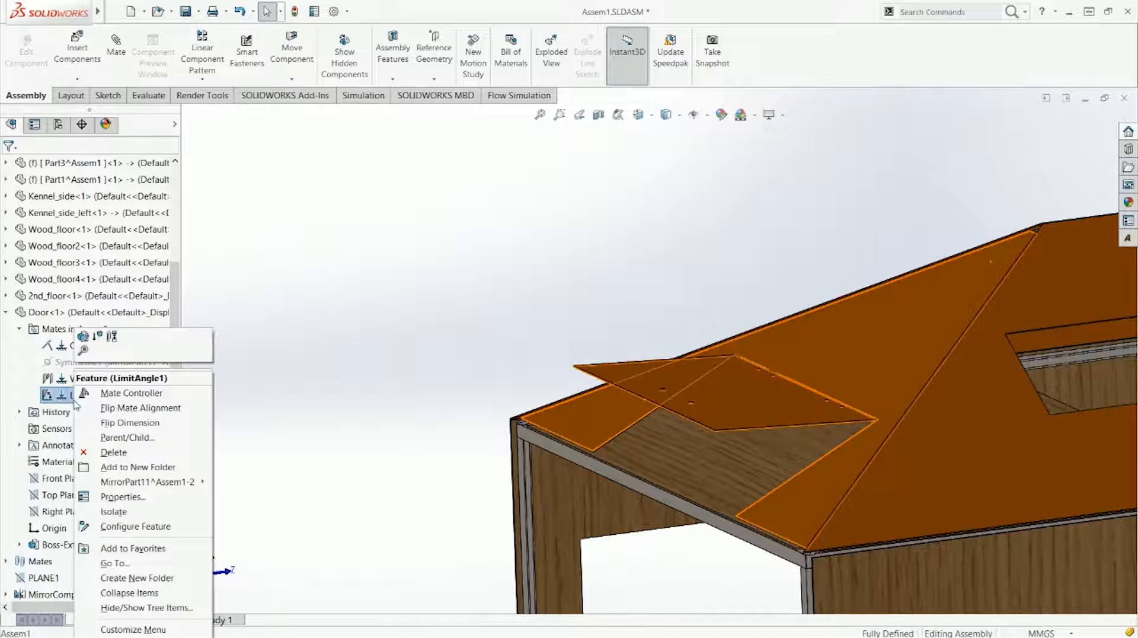
left_click(83, 343)
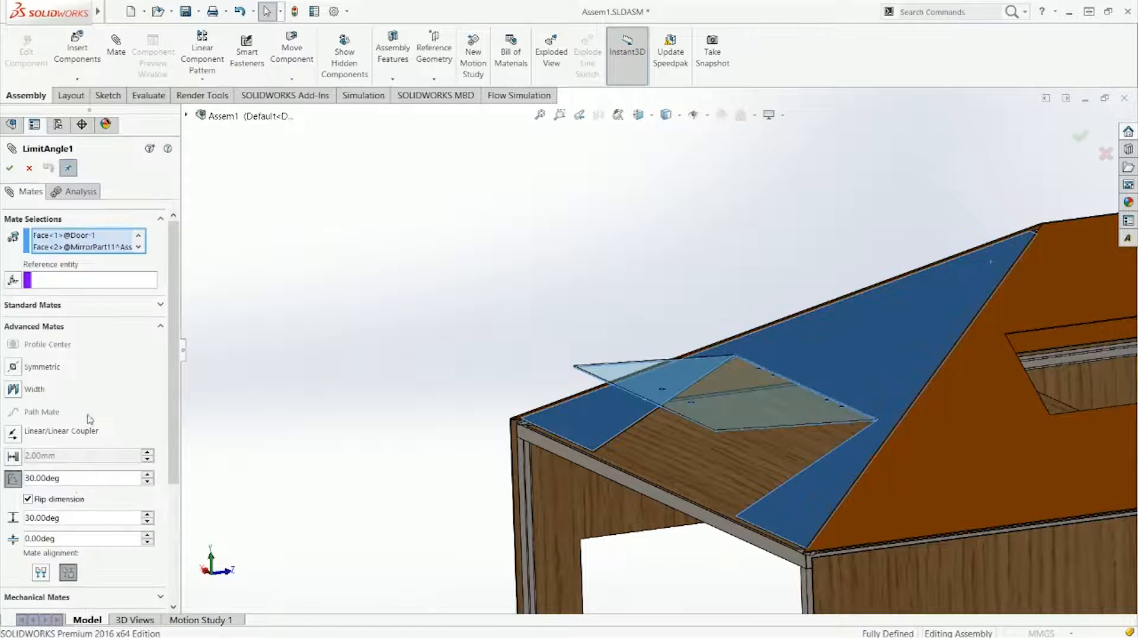
left_click_drag(70, 521, 2, 517)
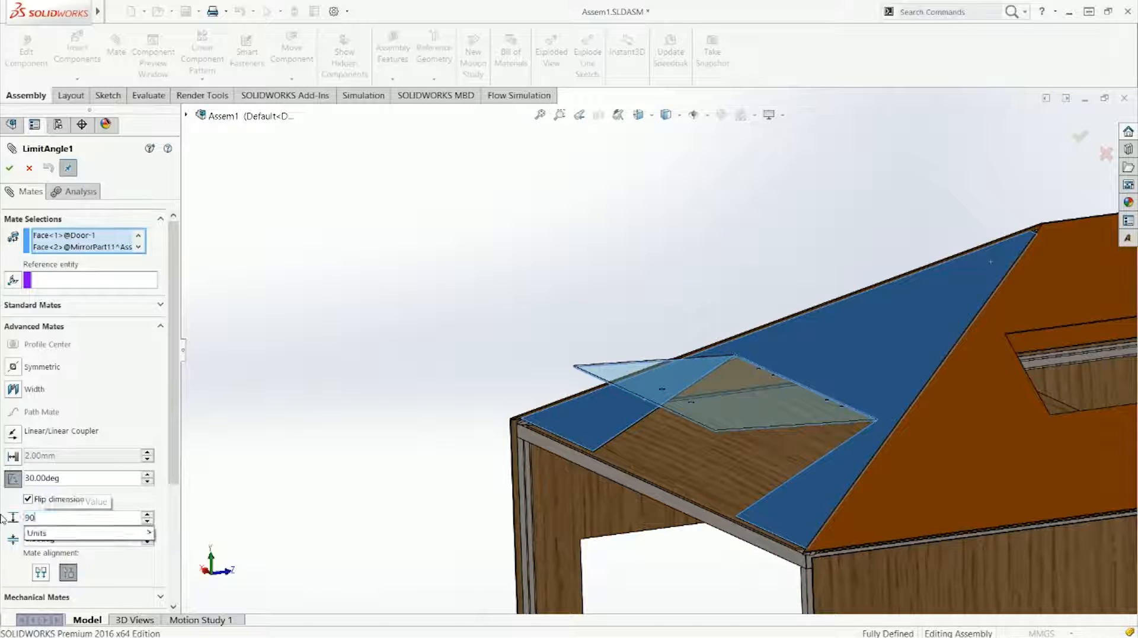
key("Return")
left_click_drag(714, 377, 757, 305)
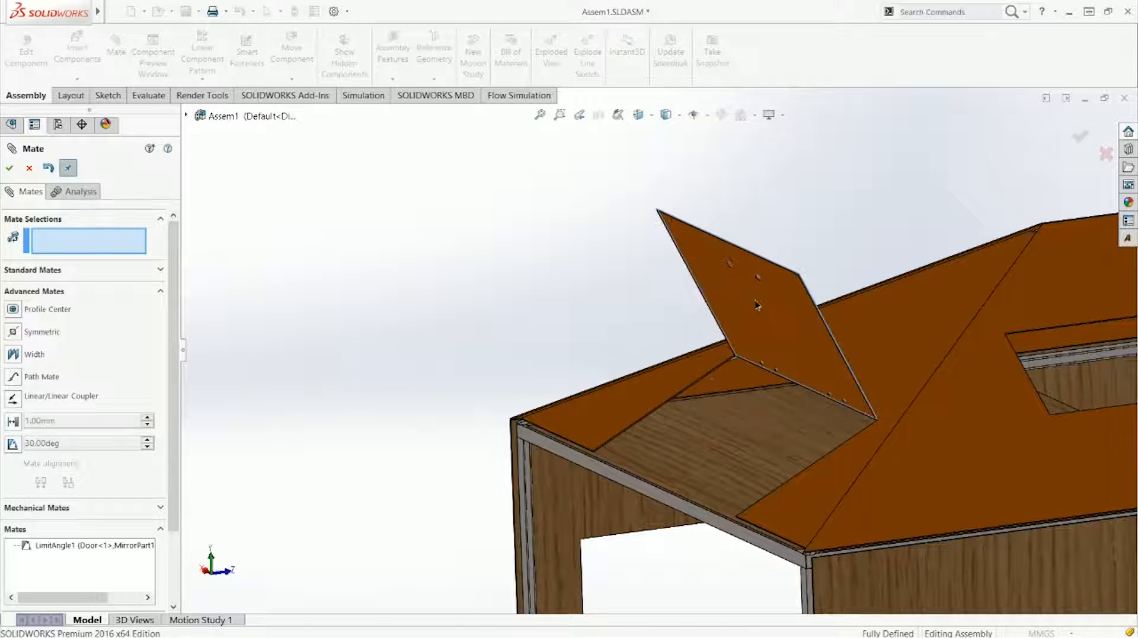
left_click(10, 170)
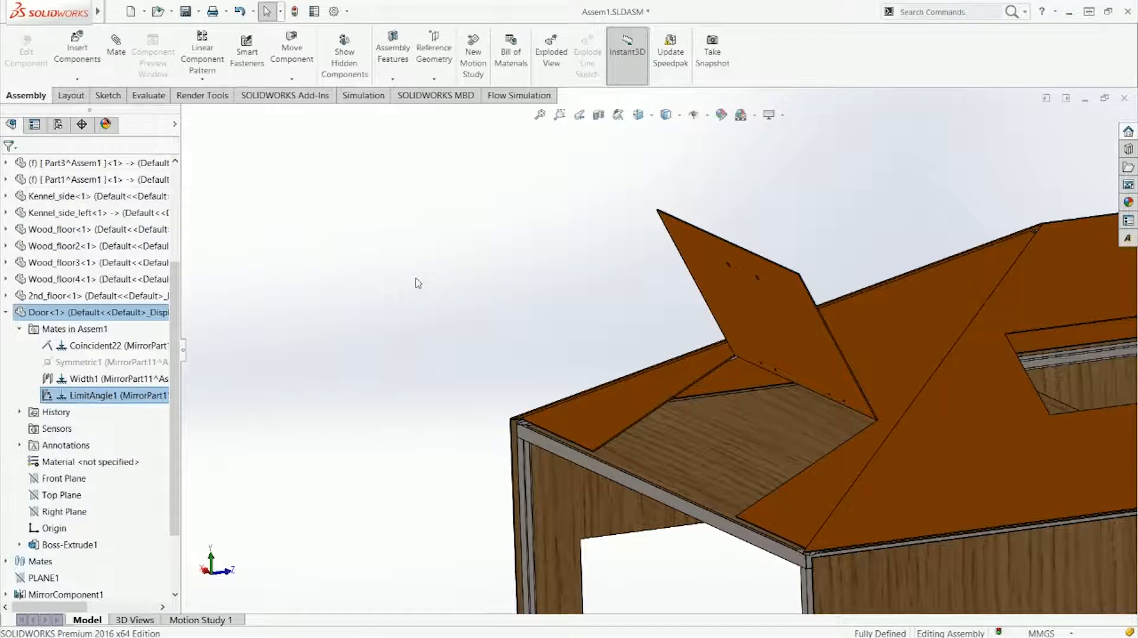
Check the open Door from the kennel's side, swing it freehand down into its roof opening, and clear the selection
key("ctrl+4")
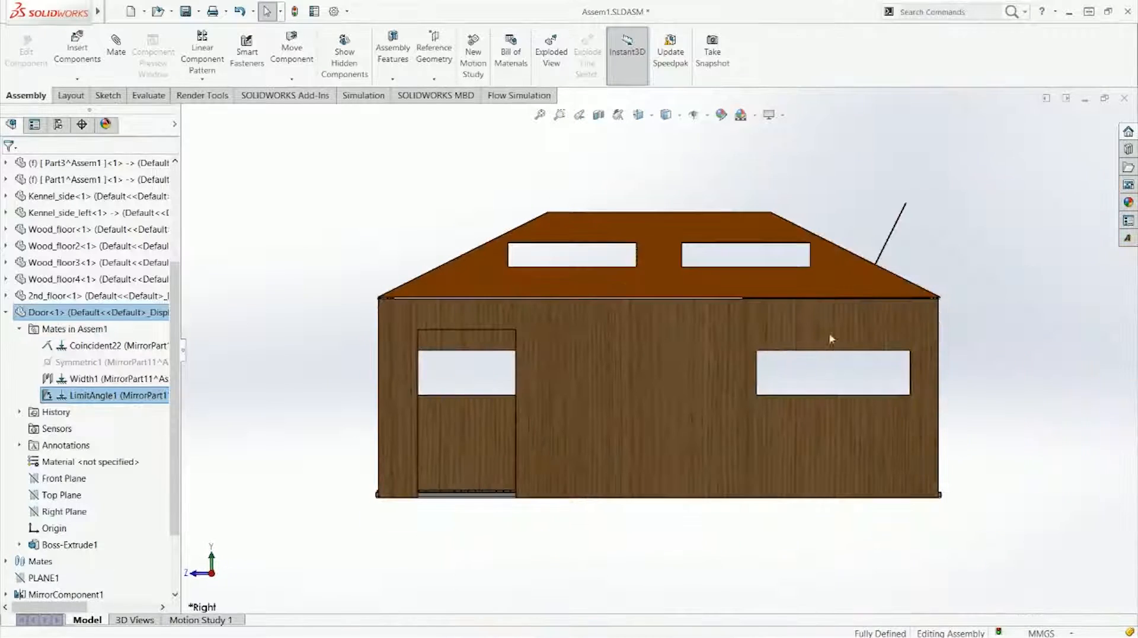
middle_click_drag(939, 262, 841, 237)
middle_click_drag(652, 261, 617, 291)
left_click_drag(532, 310, 513, 409)
left_click(316, 394)
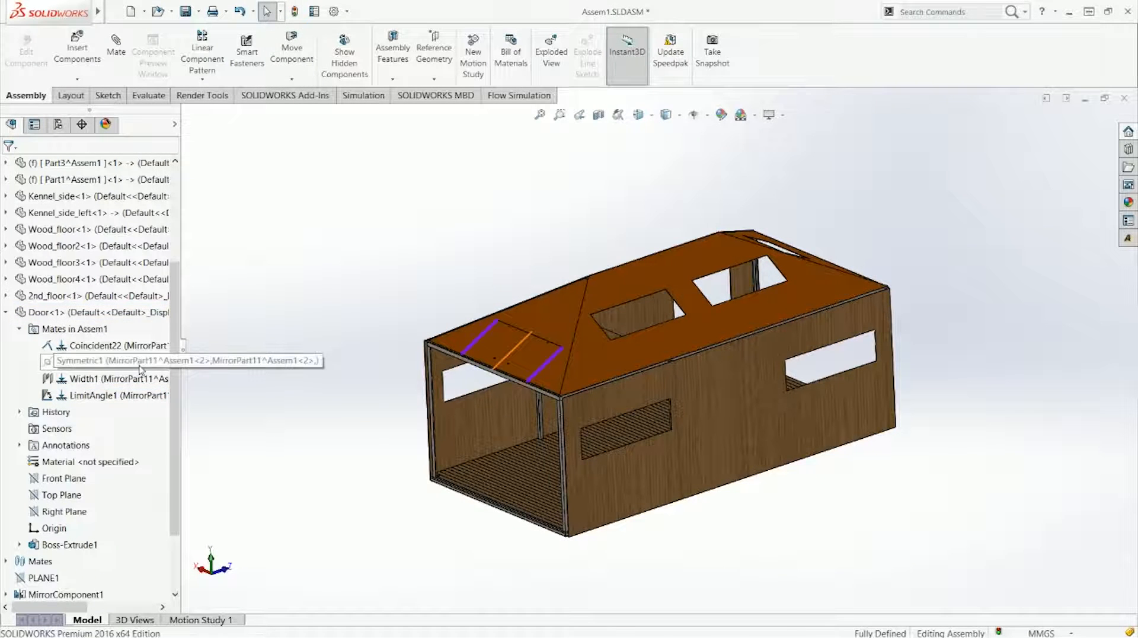
Unsuppress the Door's symmetric mate and clear the selection
left_click(141, 369)
left_click(212, 391)
left_click(151, 365)
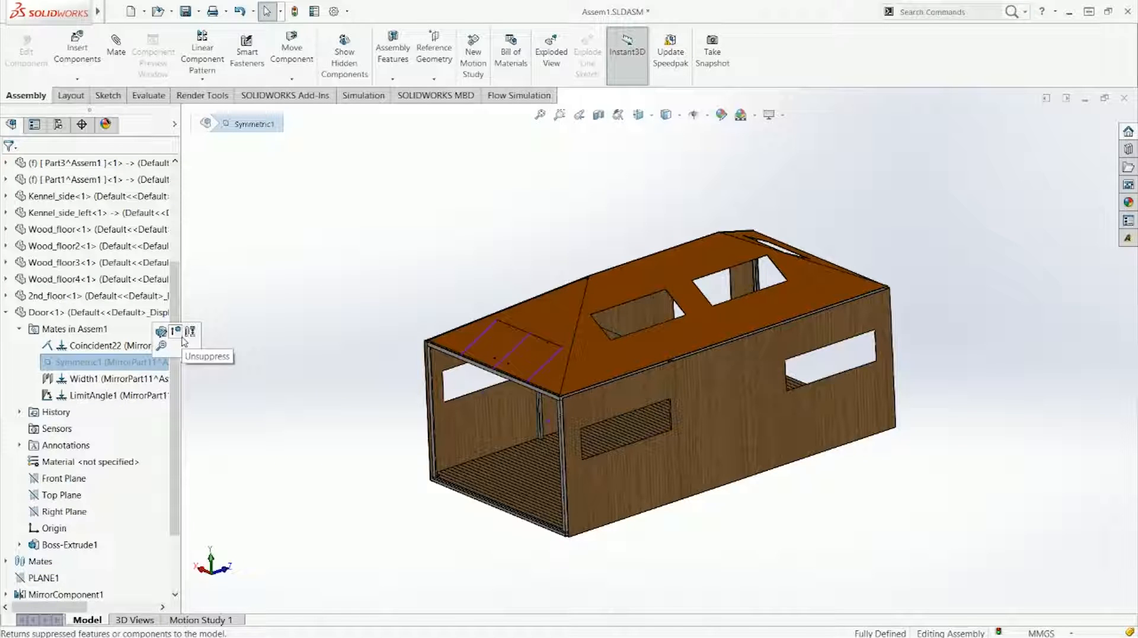
left_click(184, 342)
scroll(565, 345, "down", 3)
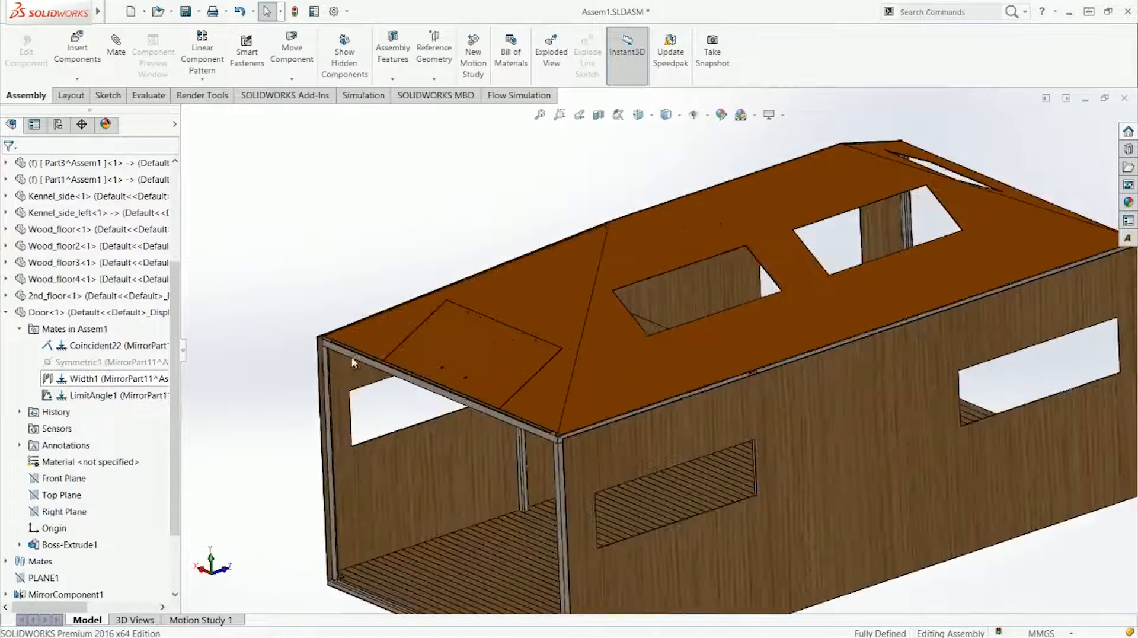
scroll(449, 343, "down", 4)
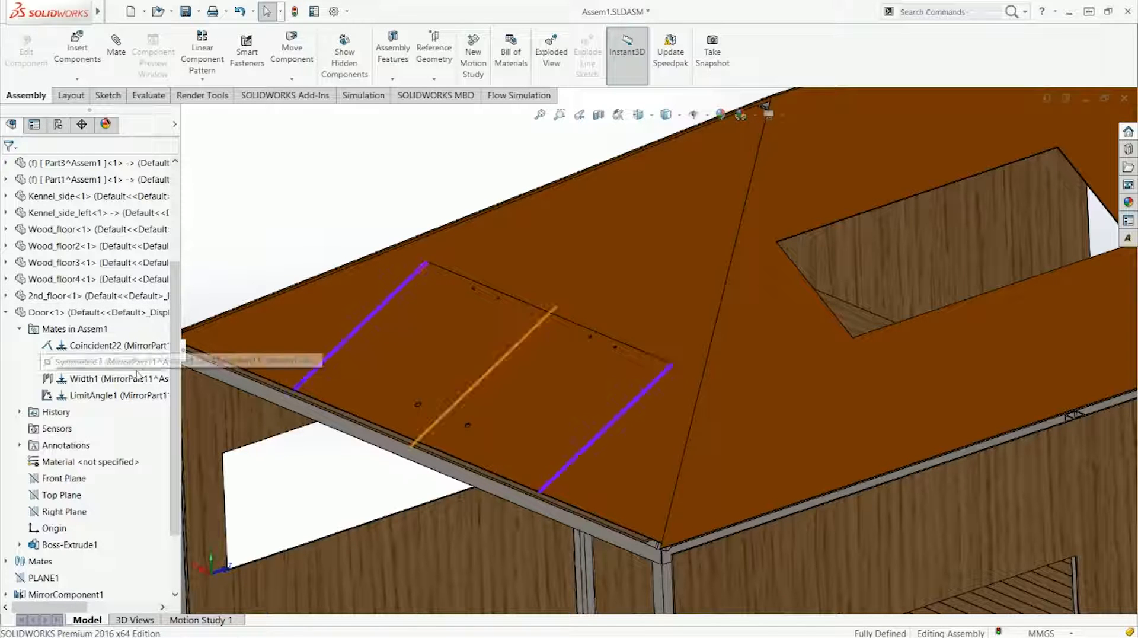
left_click(110, 362)
left_click(139, 343)
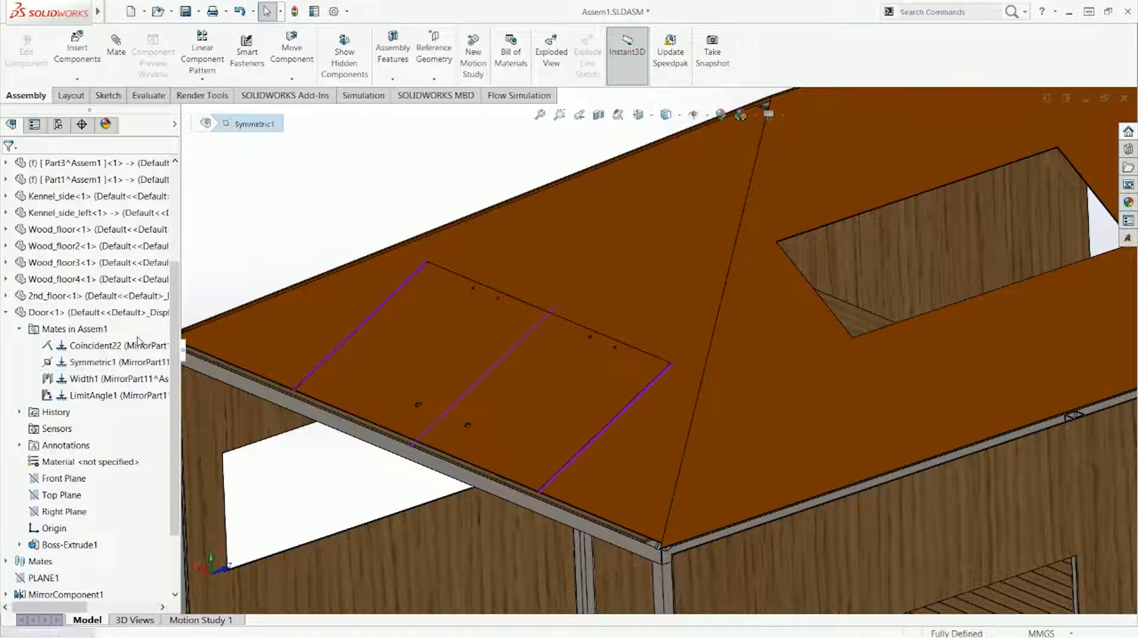
left_click(137, 364)
left_click(290, 268)
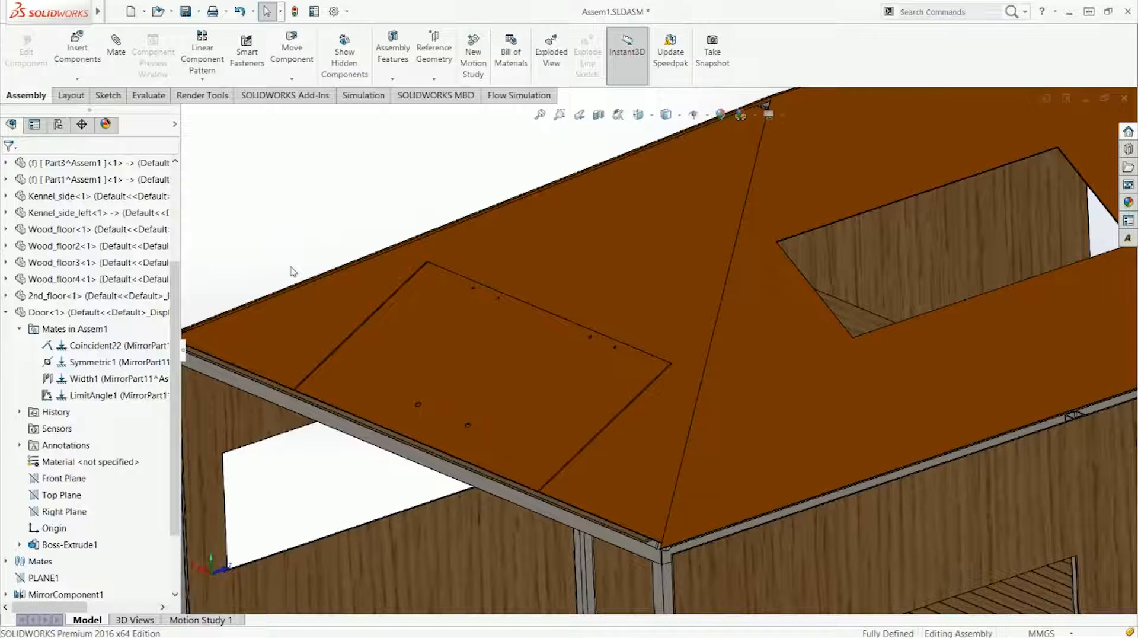
Try to swing the closed Door out of its roof opening and clear the selection
key("f")
scroll(486, 365, "down", 5)
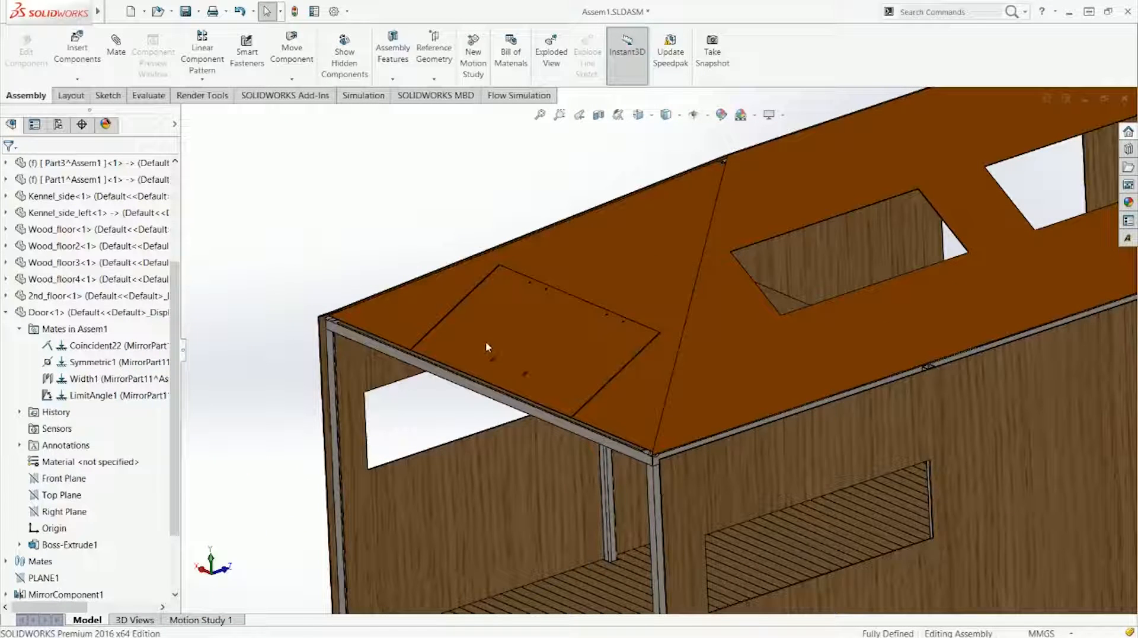
mouse_move(499, 335)
left_mouse_down()
mouse_move(499, 275)
mouse_move(499, 341)
left_mouse_up()
left_click(315, 273)
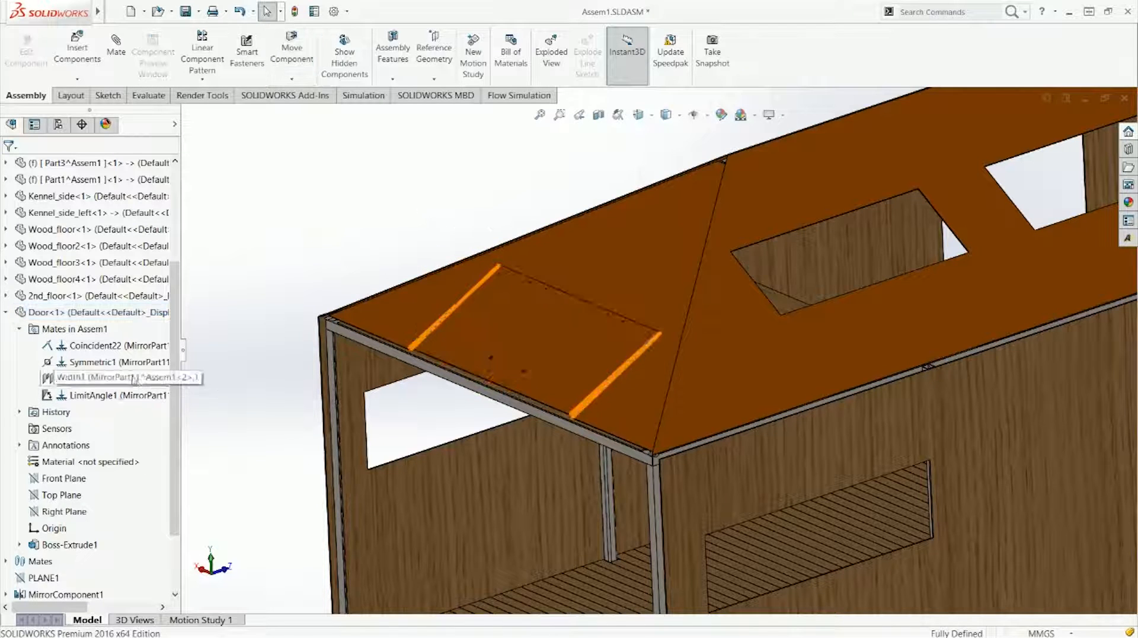
Examine which entities the Door's symmetric and limit angle mates use
left_click(119, 362)
left_click(102, 395)
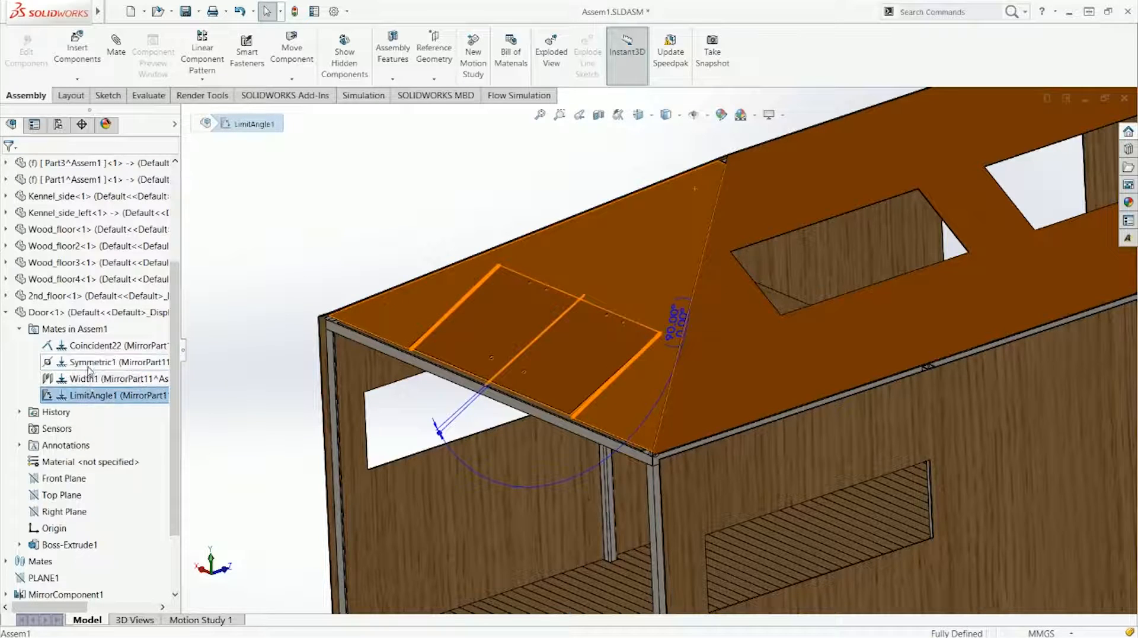
left_click(89, 365)
left_click(256, 358)
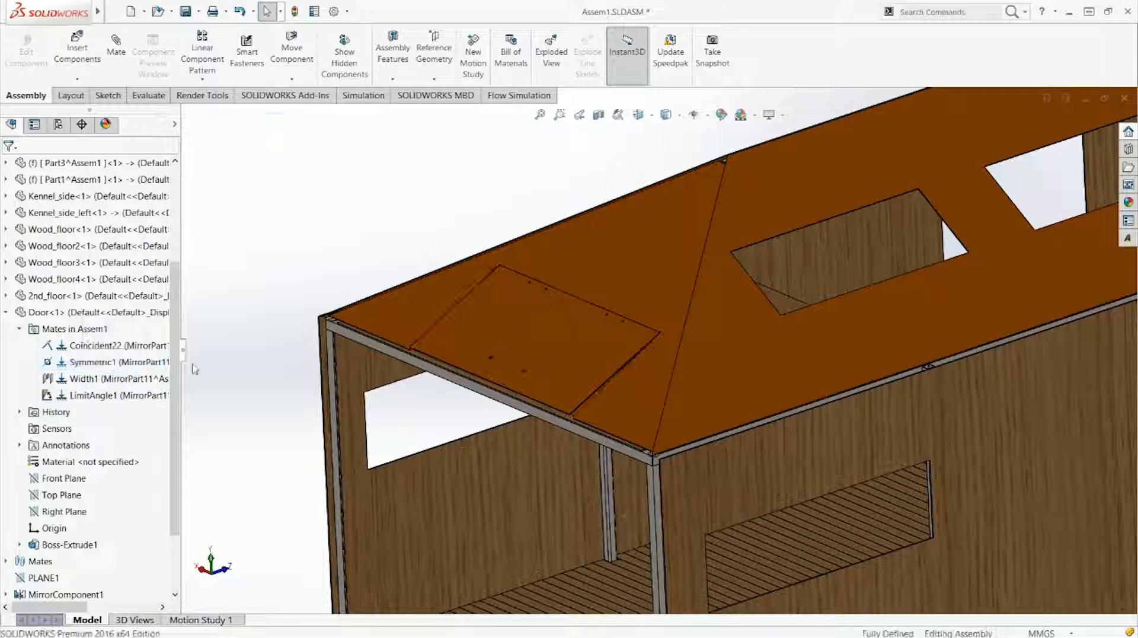
left_click(147, 368)
left_click(151, 396)
left_click(243, 417)
Try deleting the Door's limit angle mate and swinging the Door up, and undo the deletion
left_click(153, 401)
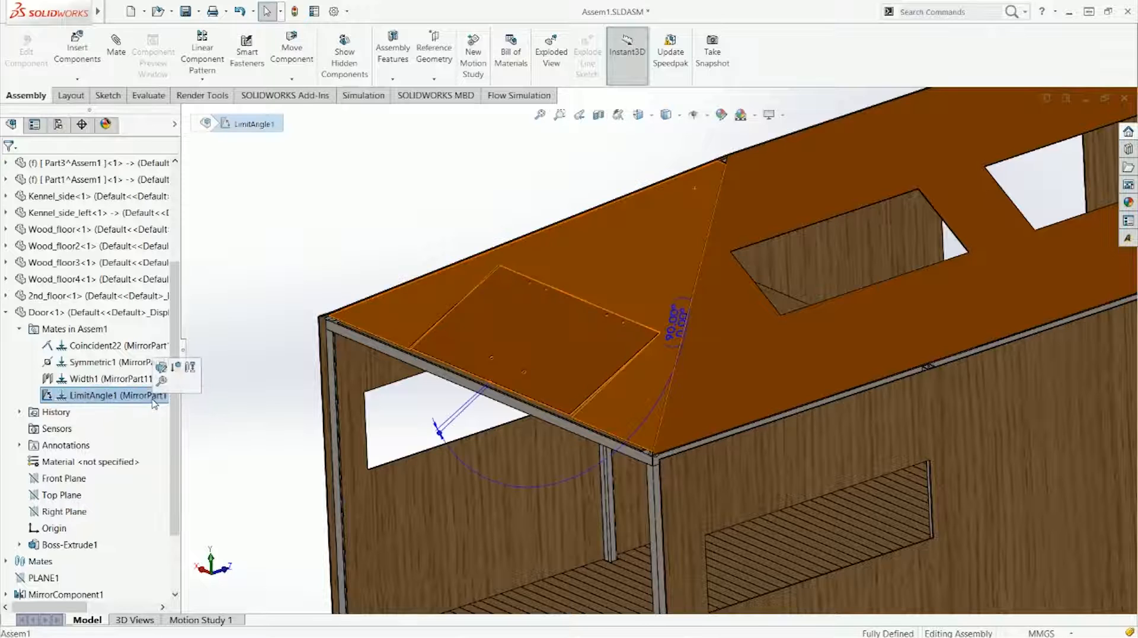
key("Delete")
key("Return")
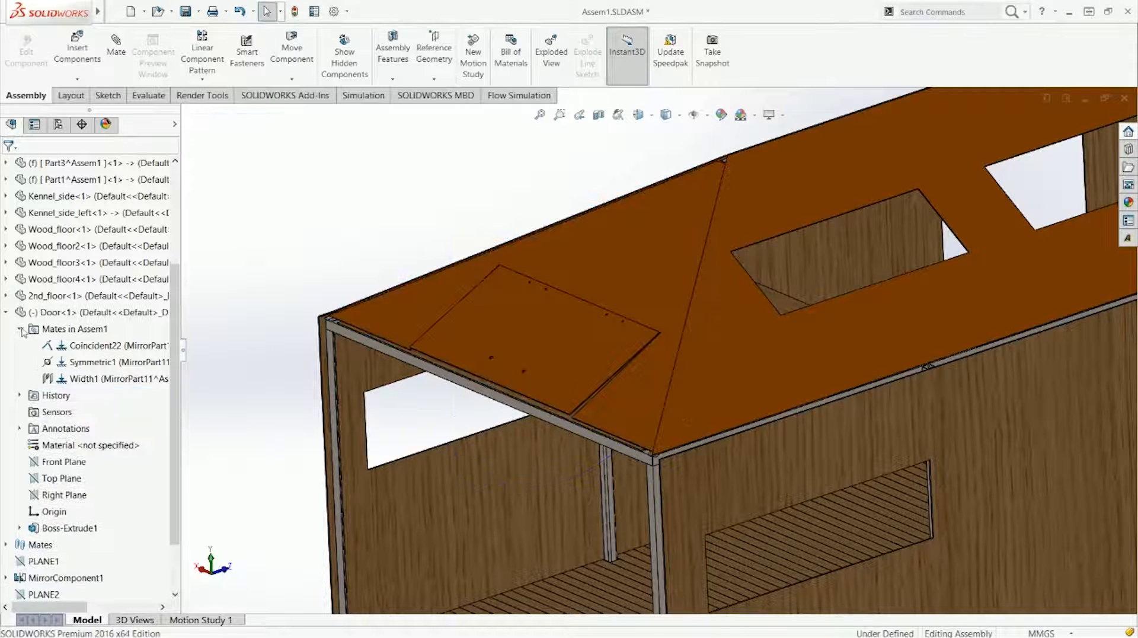
left_click(6, 312)
left_click(493, 324)
left_click_drag(510, 335, 448, 268)
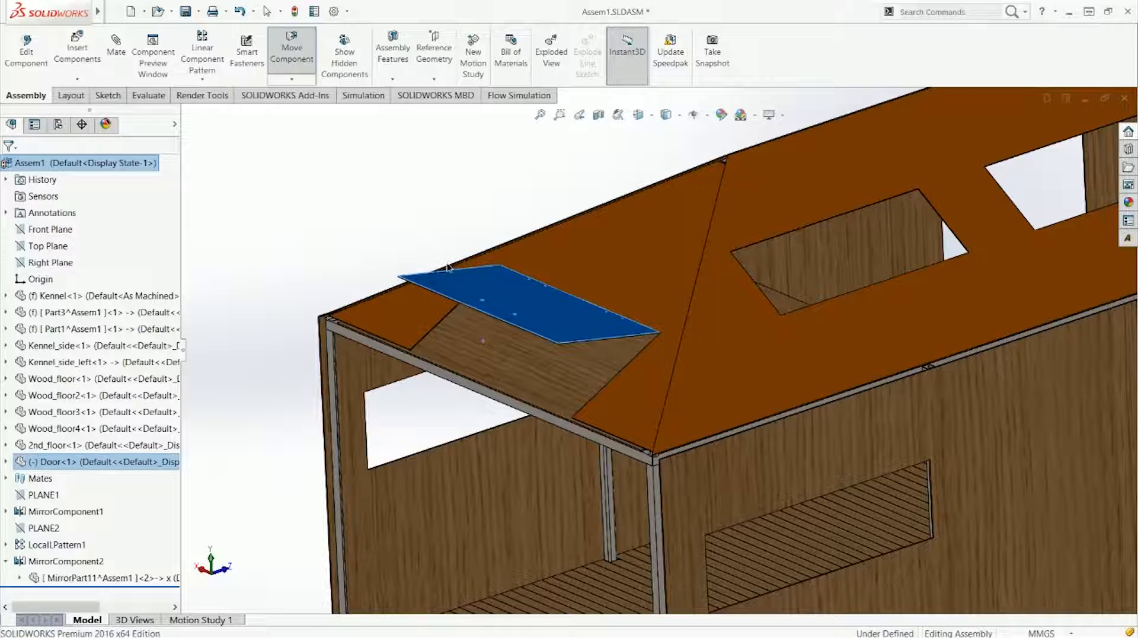
left_click(5, 461)
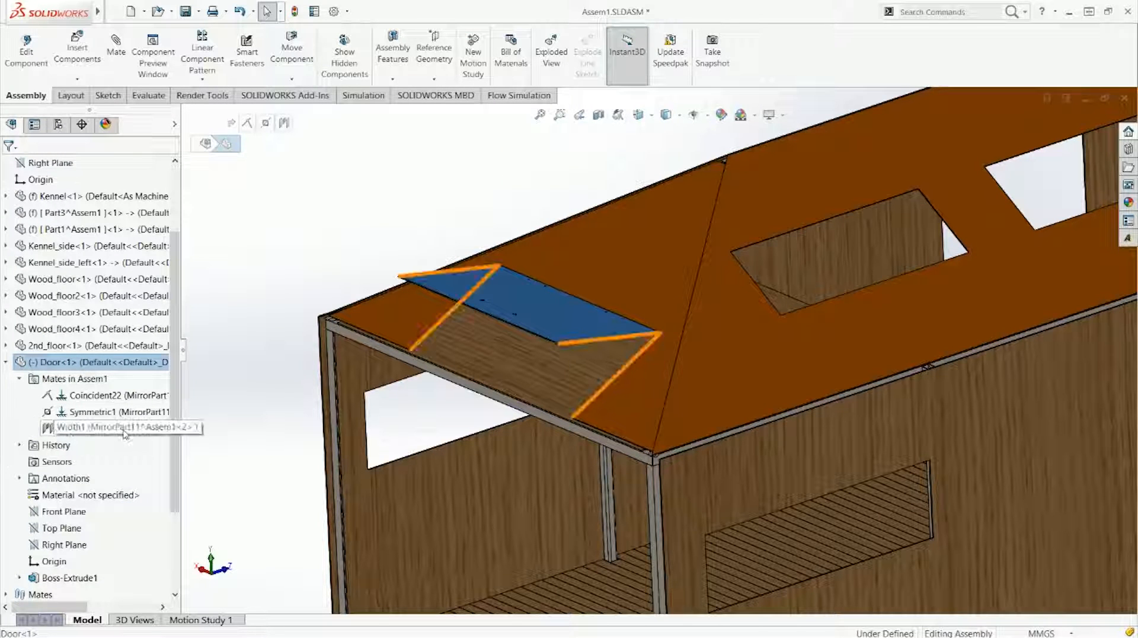
key("ctrl+z")
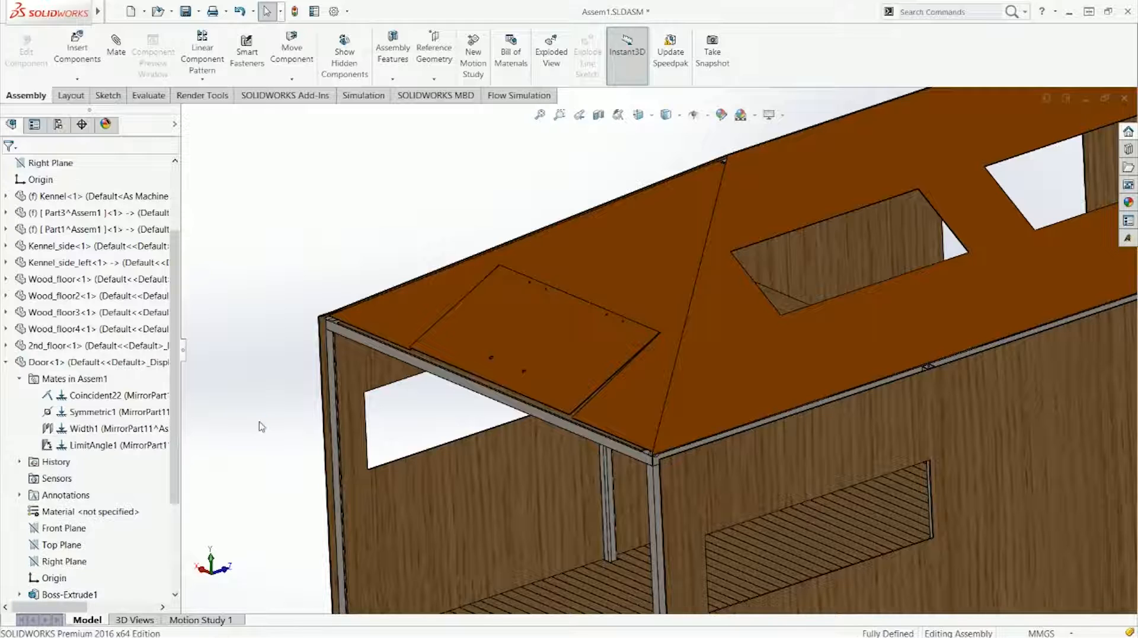
Delete the Door's width mate, try to move the Door, and collapse its entry in the feature tree
left_click(118, 429)
key("Delete")
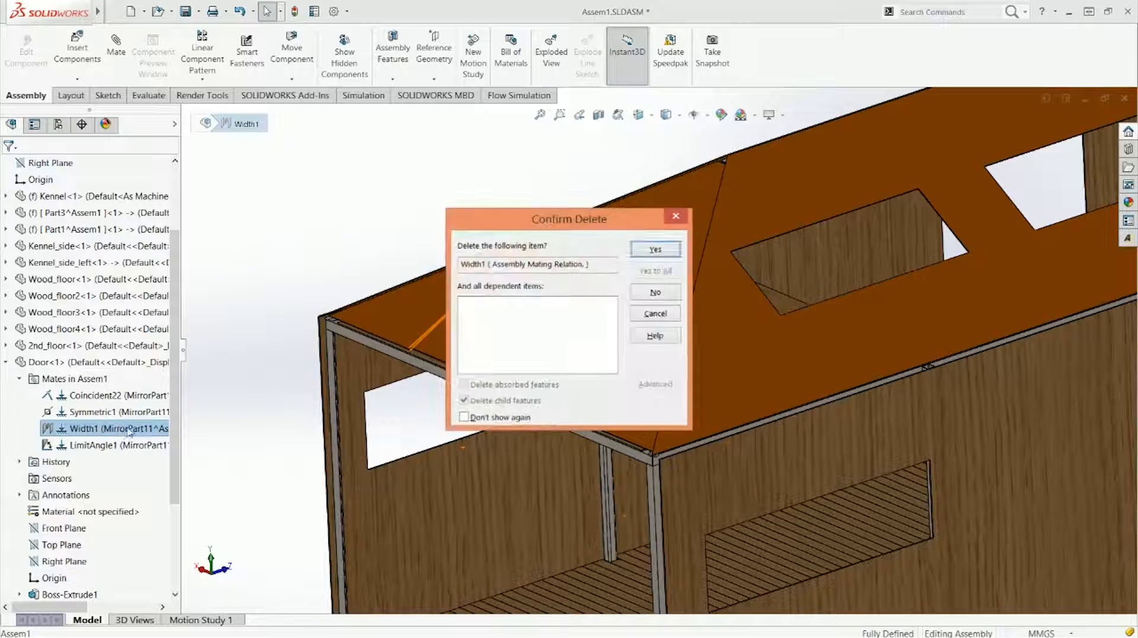
left_click(655, 249)
left_click_drag(531, 330, 510, 356)
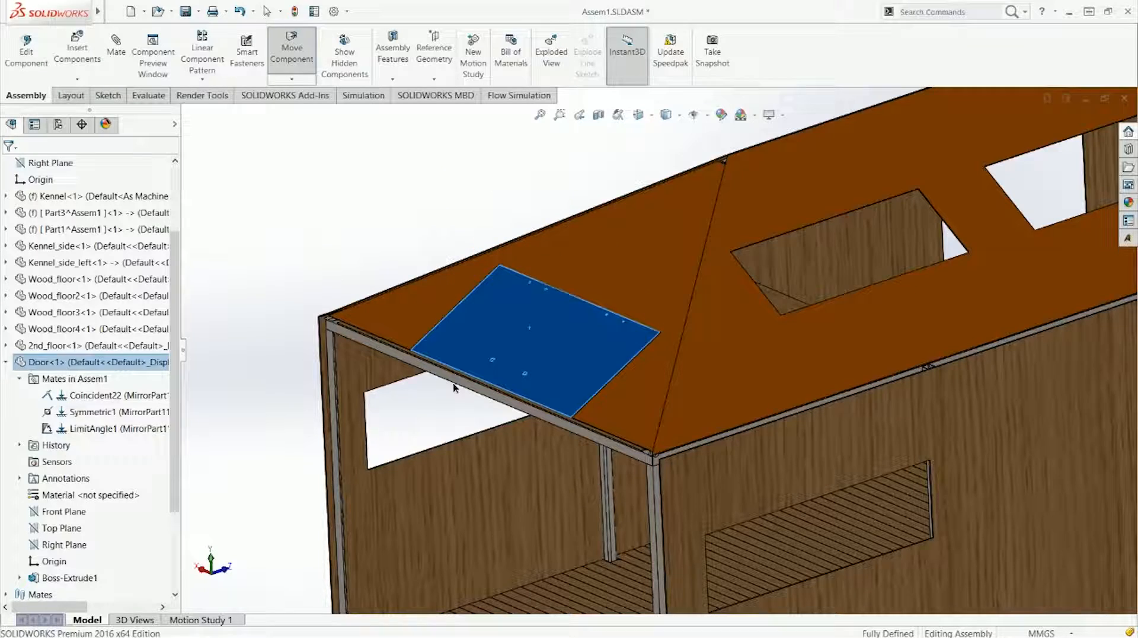
left_click(6, 363)
left_click_drag(387, 383, 386, 419)
Examine the closed Door and the roof openings from outside the kennel and from below the roof
middle_click_drag(552, 336, 547, 333)
key("f")
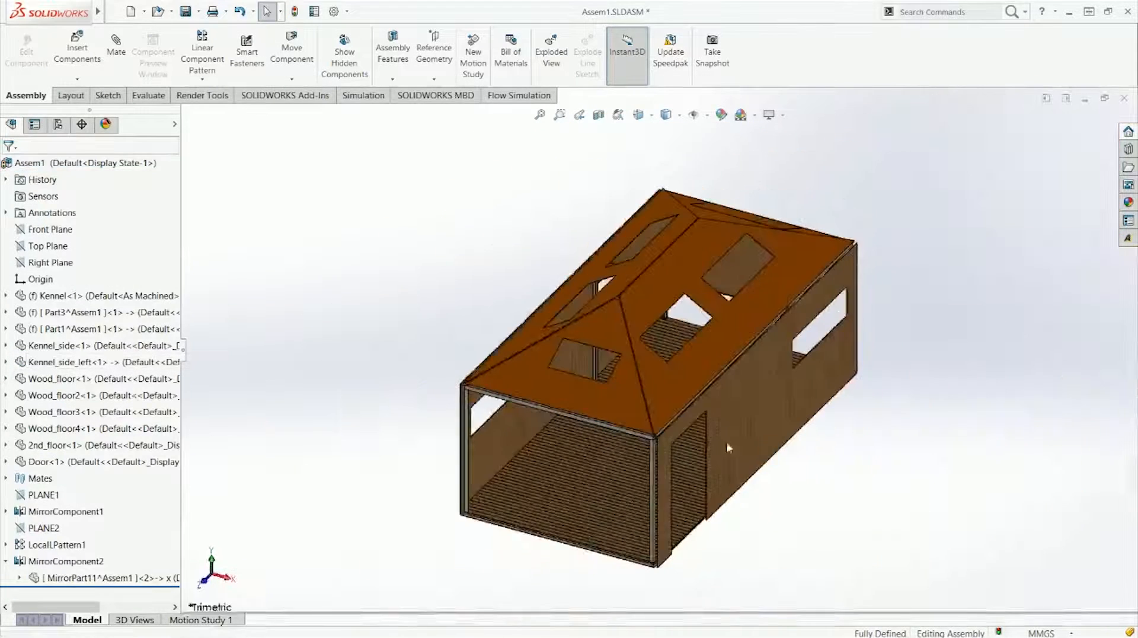
middle_click_drag(876, 454, 592, 384)
scroll(565, 348, "down", 4)
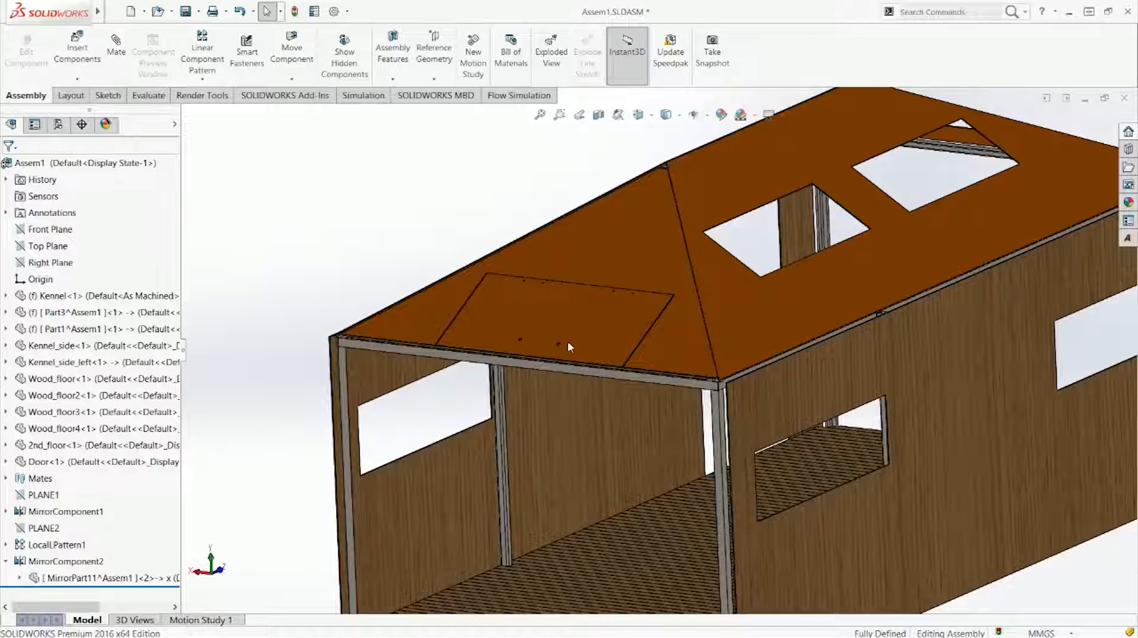
scroll(571, 344, "down", 2)
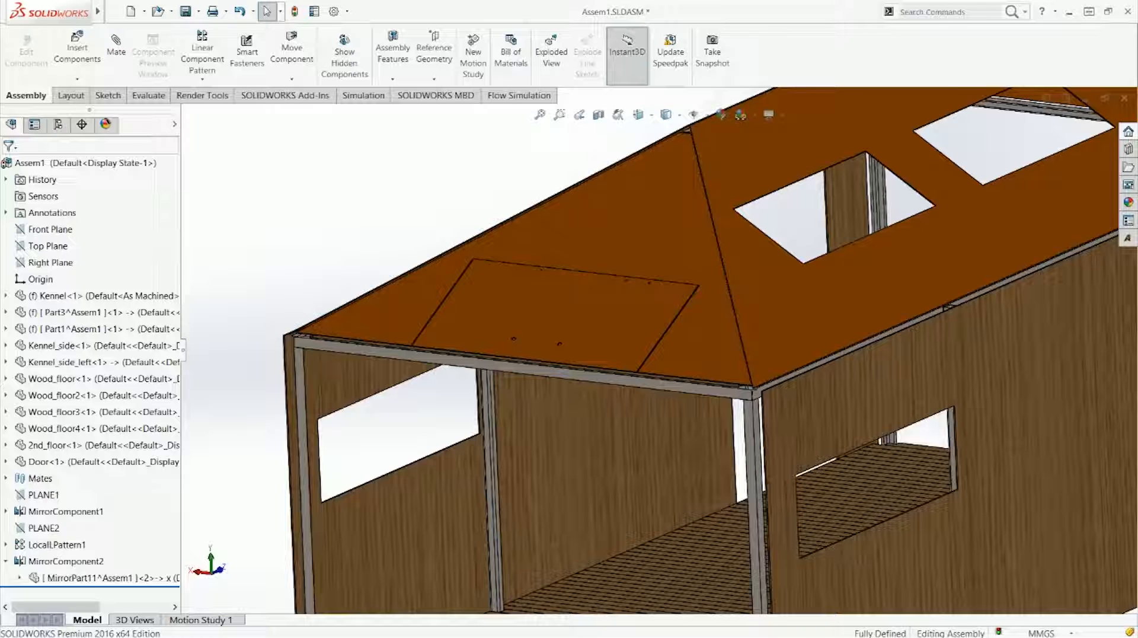
middle_click_drag(277, 282, 1009, 185)
key("f")
middle_click_drag(866, 407, 887, 273)
scroll(659, 332, "down", 5)
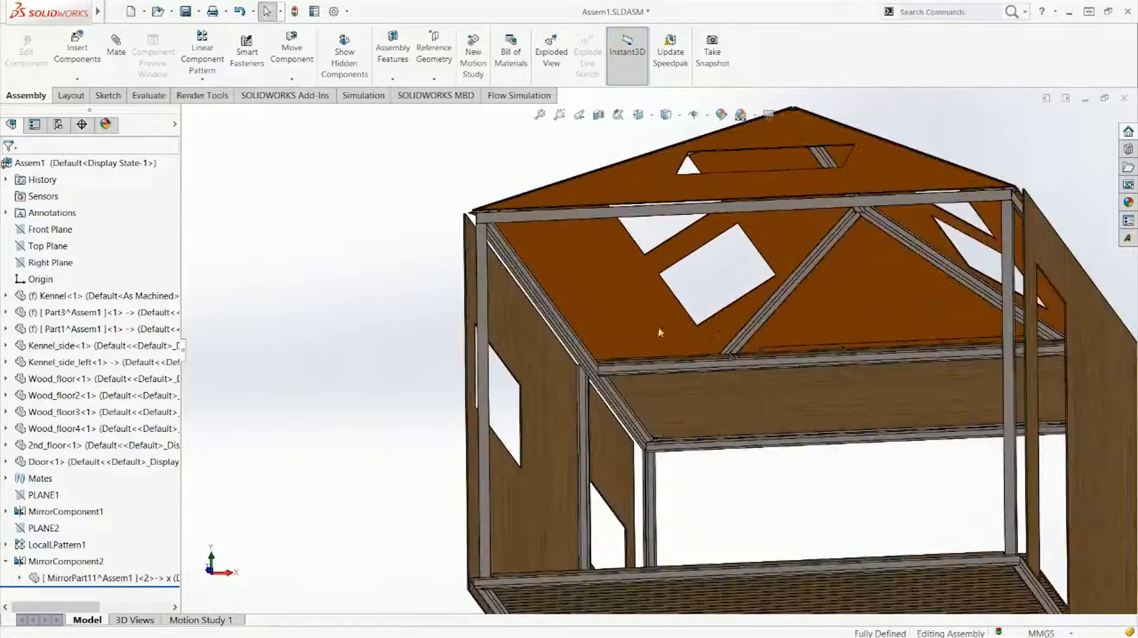
middle_click_drag(730, 363, 487, 313)
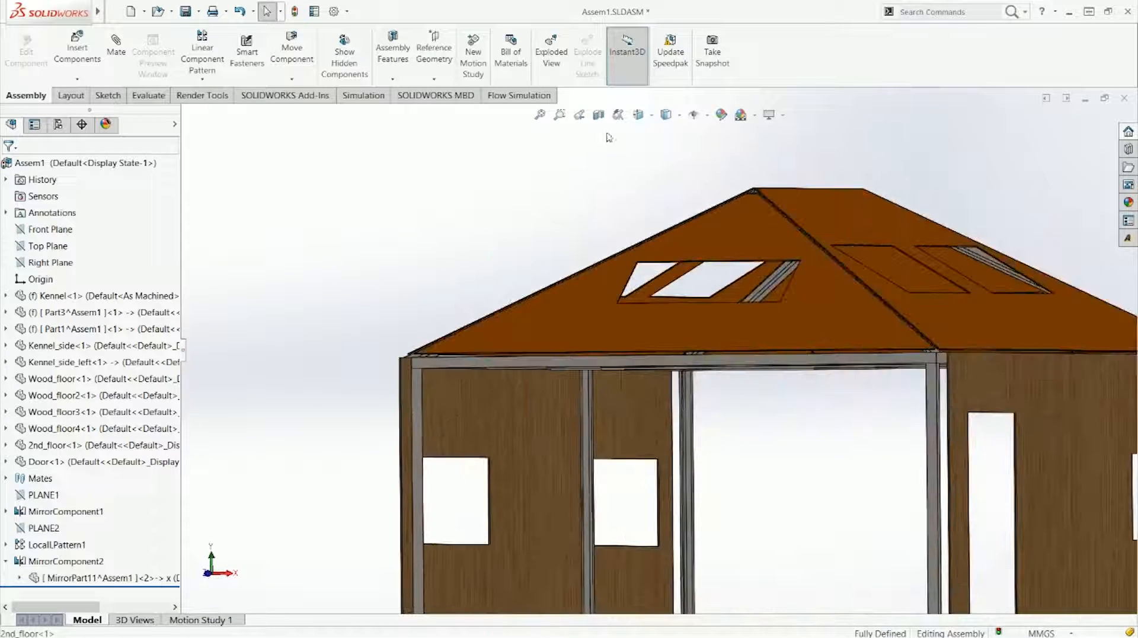
Create a planar section view at the Front Plane and inspect the Door and roof frame inside the cut kennel
left_click(598, 115)
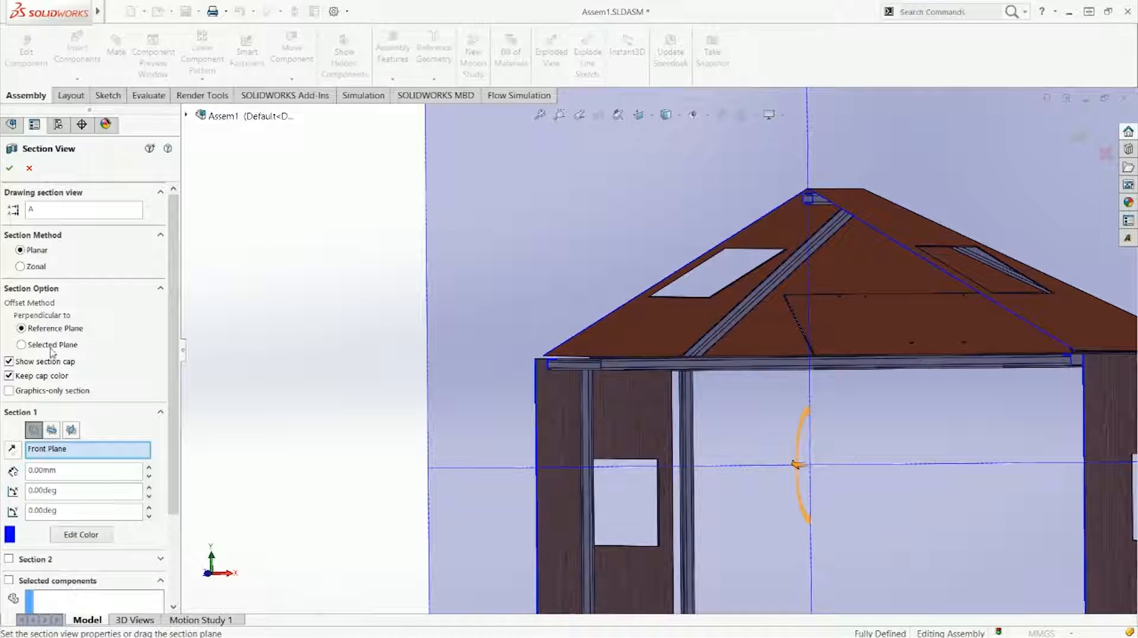
left_click(10, 168)
key("ctrl+1")
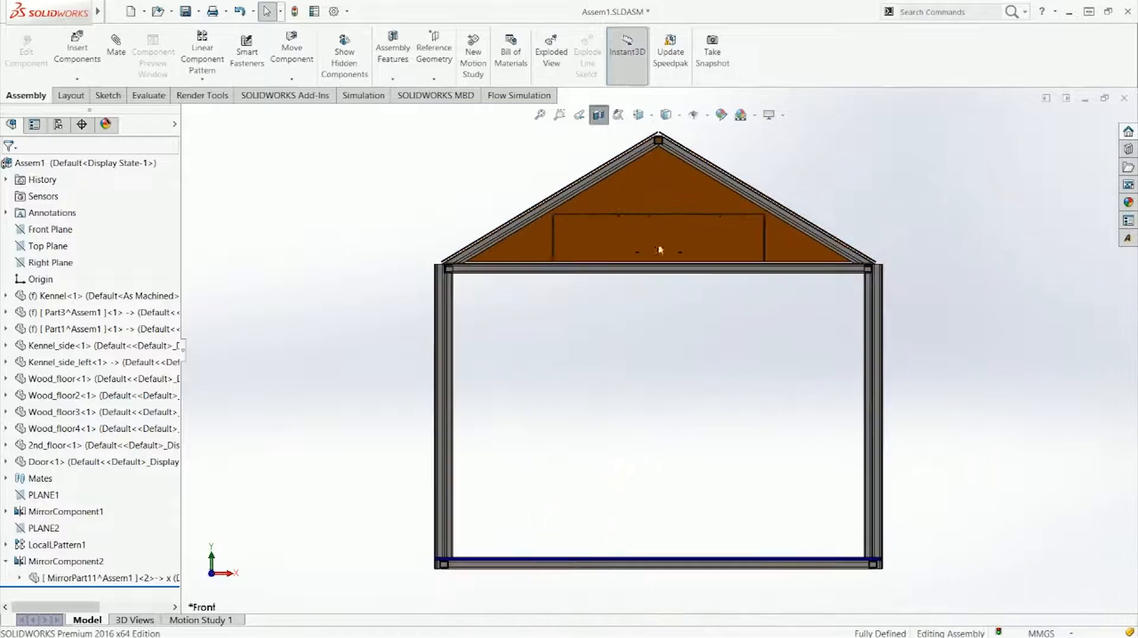
scroll(412, 246, "down", 6)
middle_click_drag(673, 266, 546, 306)
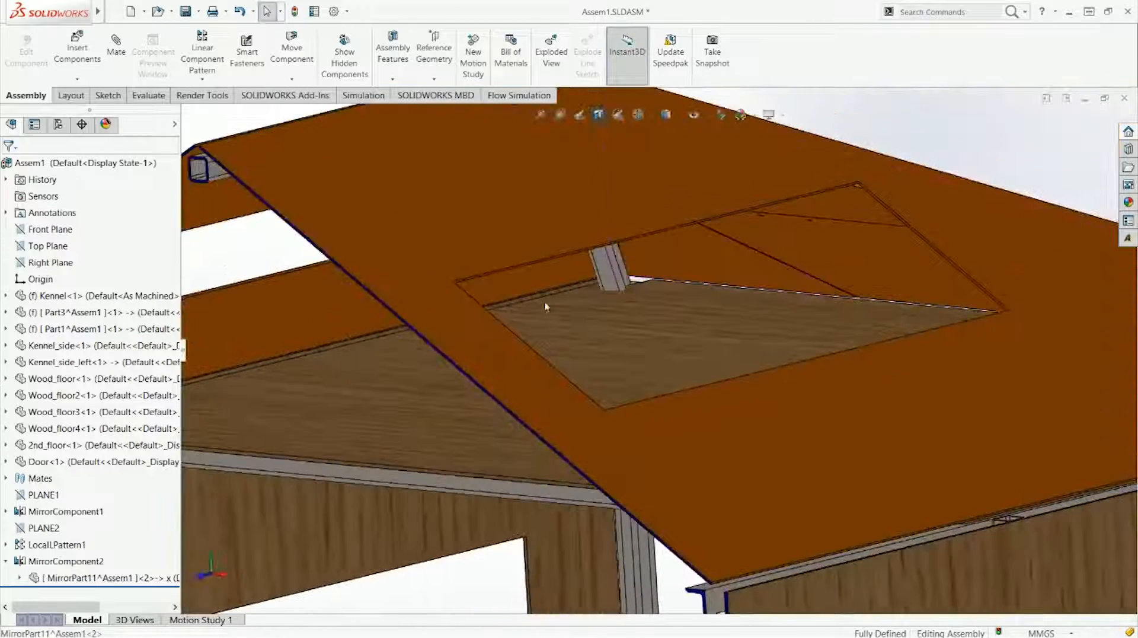
scroll(425, 357, "up", 5)
scroll(456, 318, "down", 4)
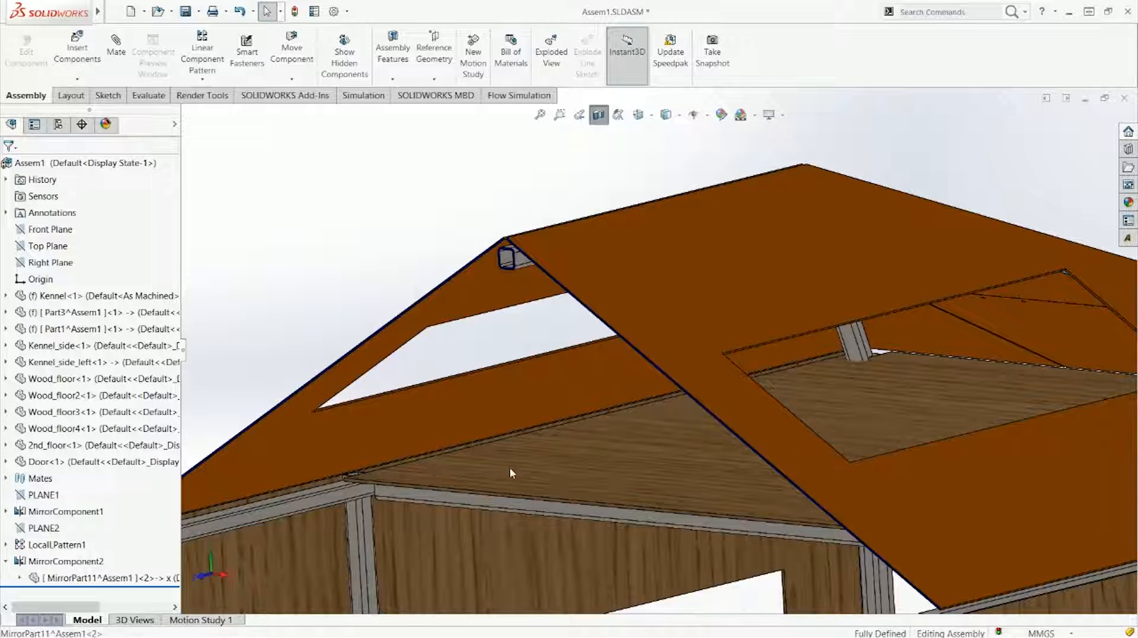
middle_click_drag(490, 457, 462, 455)
key("ctrl+1")
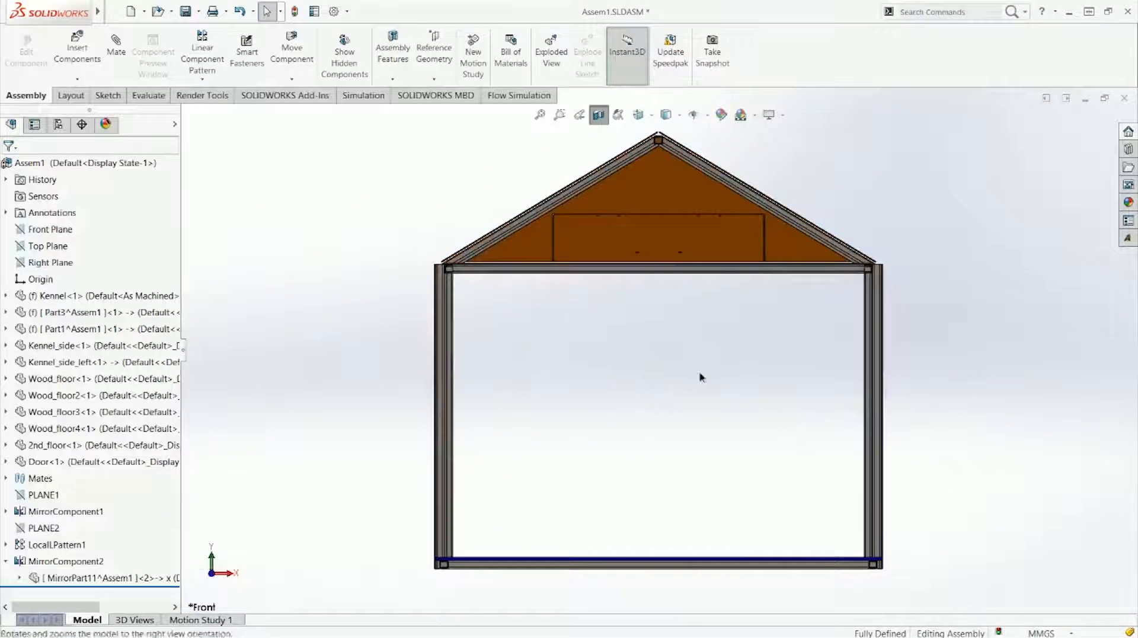
Examine the sectioned kennel's roof openings and interior from the right side and from oblique angles
key("ctrl+4")
middle_click_drag(752, 307, 544, 305)
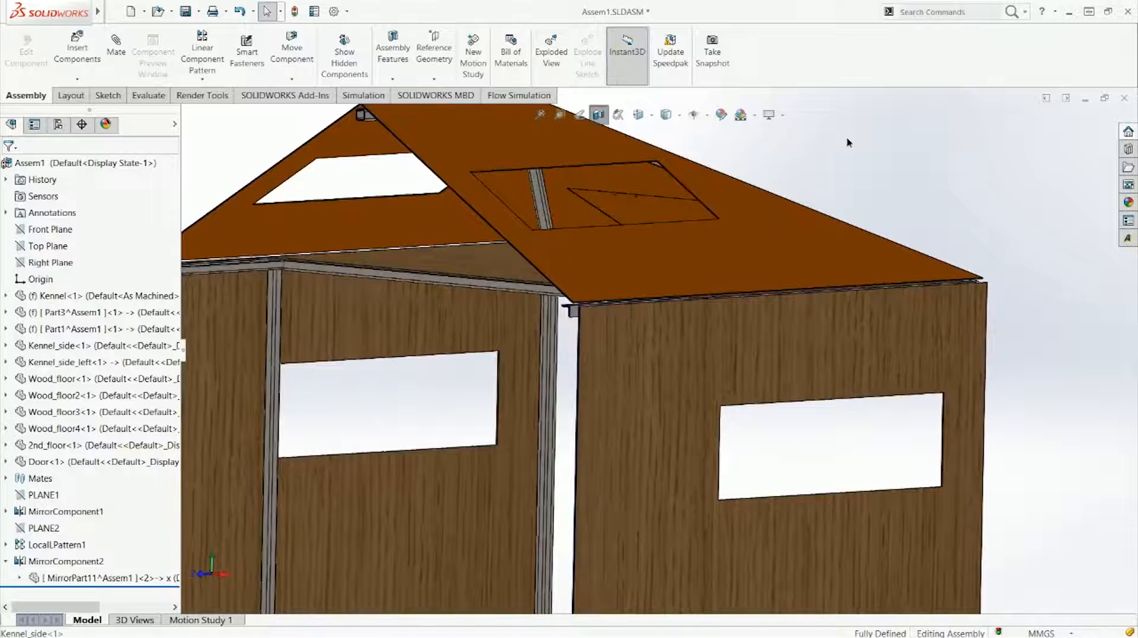
key("ctrl+4")
scroll(743, 263, "down", 5)
middle_click_drag(723, 307, 721, 257)
scroll(727, 238, "up", 5)
key("ctrl+4")
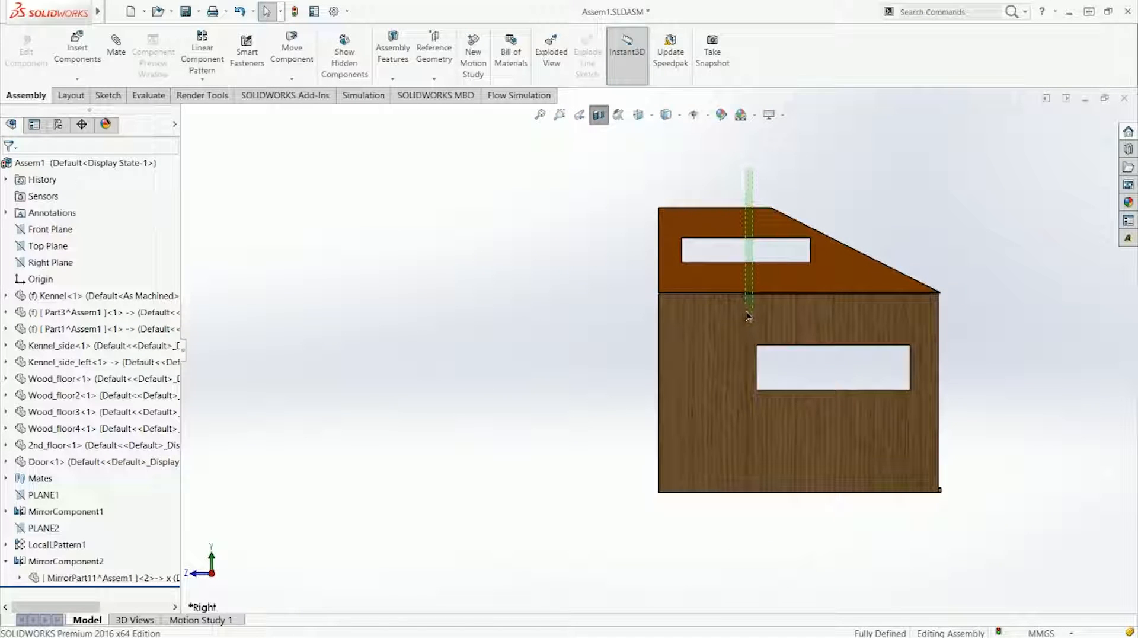
left_click_drag(746, 312, 746, 313)
left_click(745, 261)
left_click_drag(738, 263, 757, 250)
middle_click_drag(759, 253, 716, 305)
key("ctrl+1")
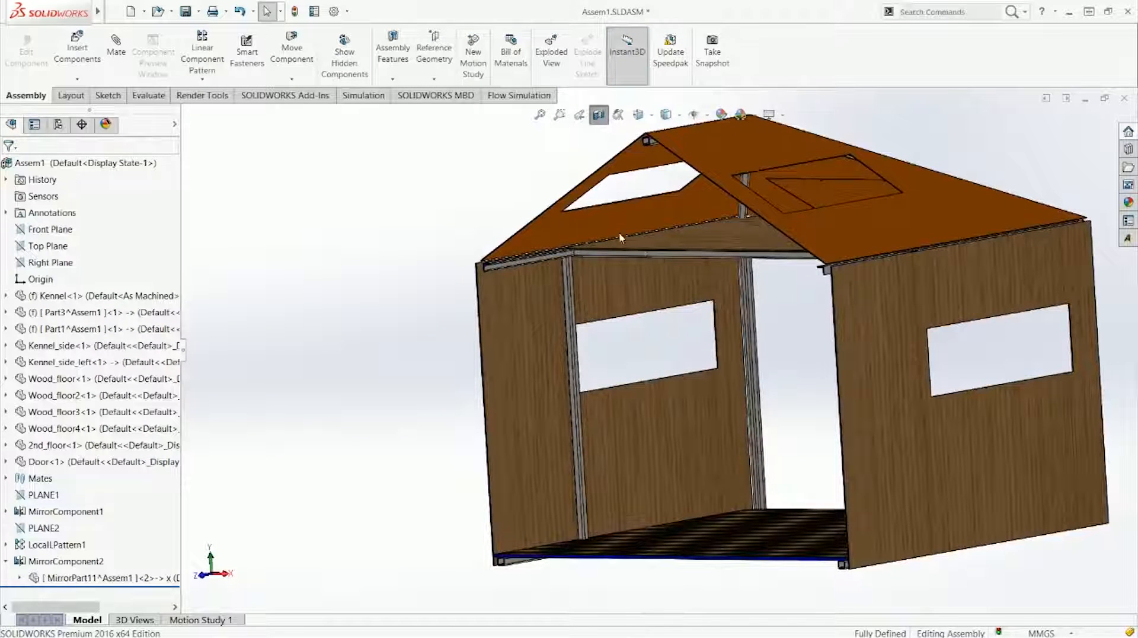
Measure the length of the left roof opening's lower edge and its distance to the wood floor
scroll(619, 231, "down", 5)
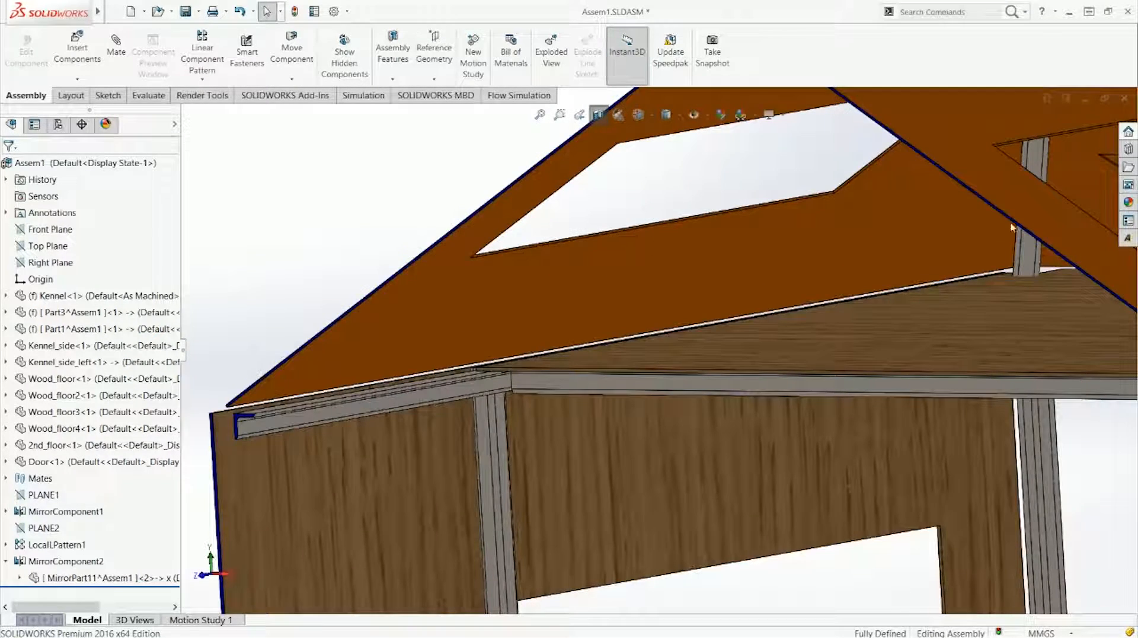
right_click_drag(605, 208, 591, 249)
left_click(583, 241)
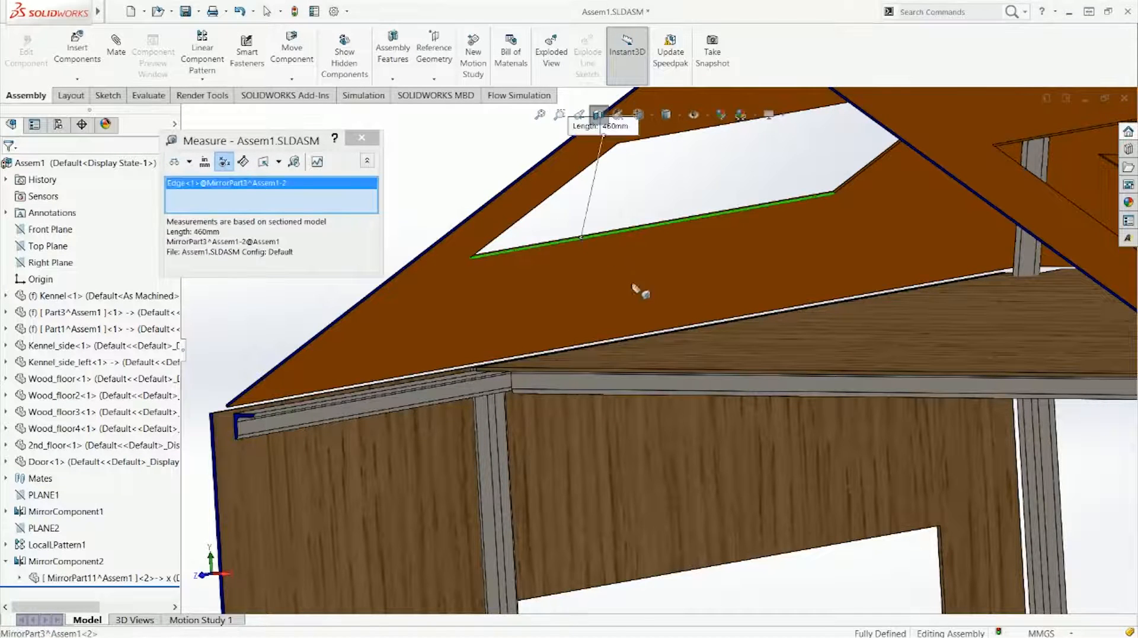
scroll(673, 457, "up", 5)
middle_click_drag(681, 526, 662, 479)
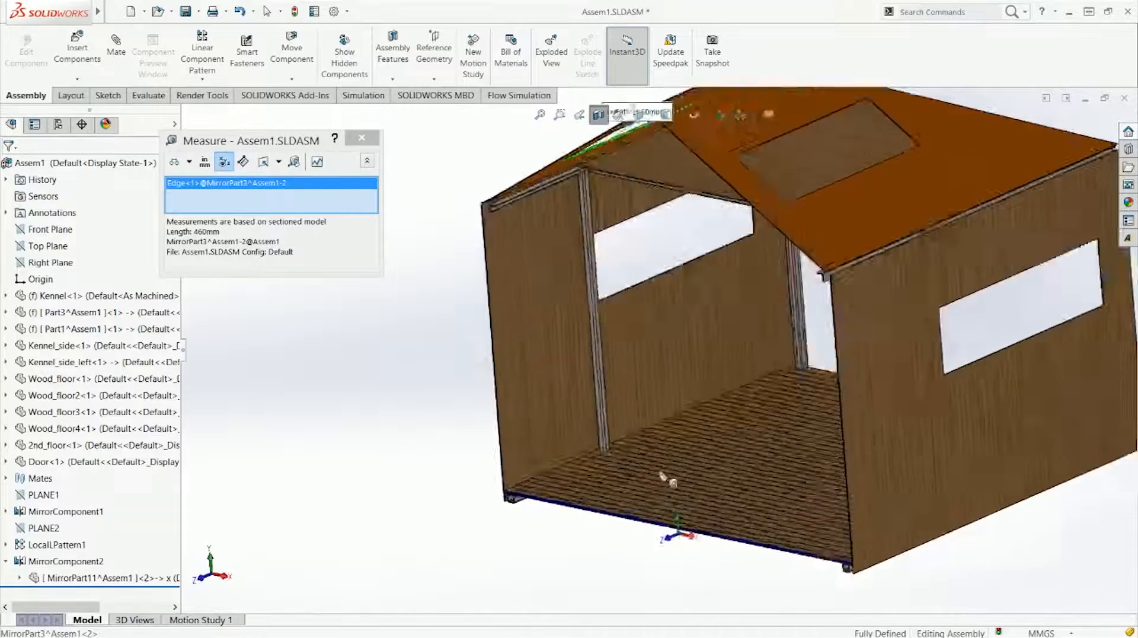
scroll(662, 474, "down", 5)
left_click(681, 462)
scroll(679, 453, "up", 5)
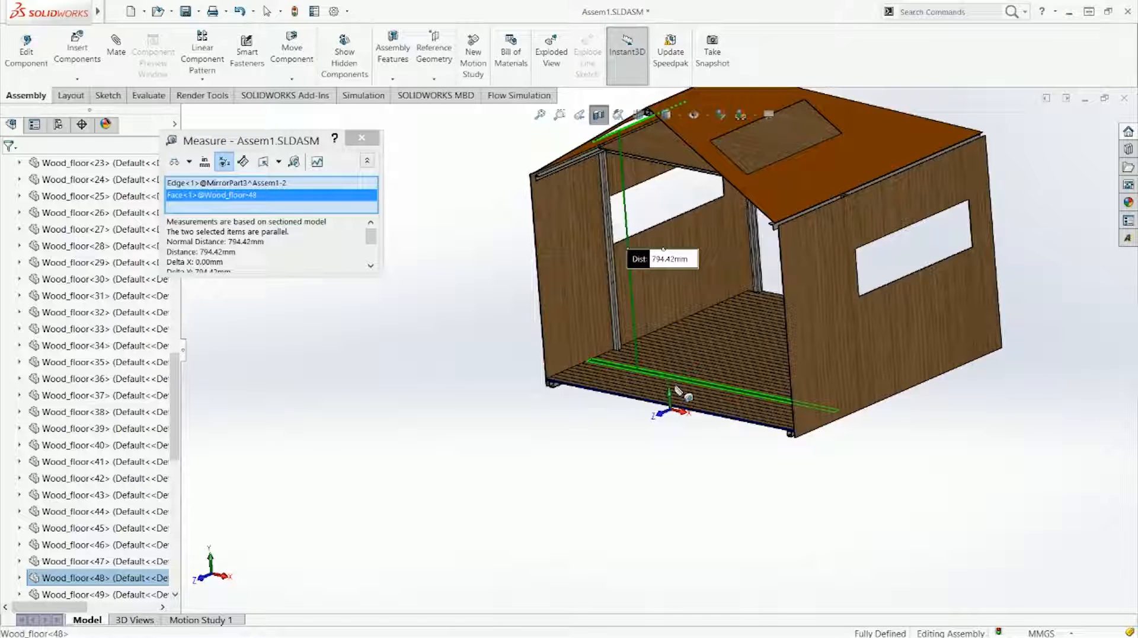
key("ctrl+1")
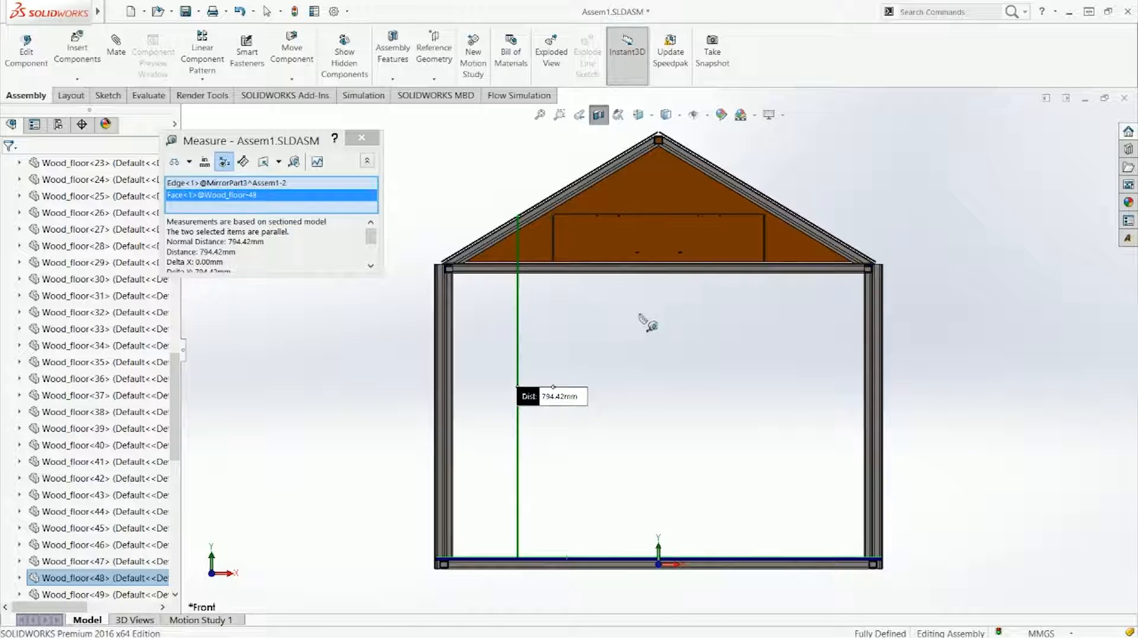
key("Escape")
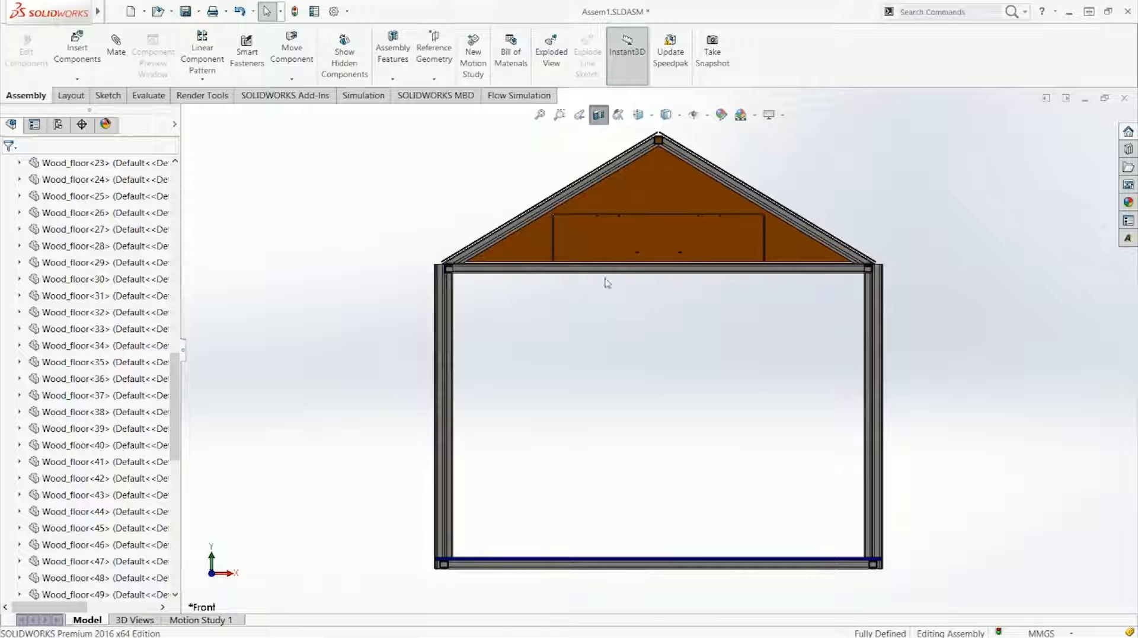
Try to start a new part within the assembly and collapse the LocalLPattern1 entry in the feature tree
middle_click_drag(568, 304, 526, 310)
key("ctrl+1")
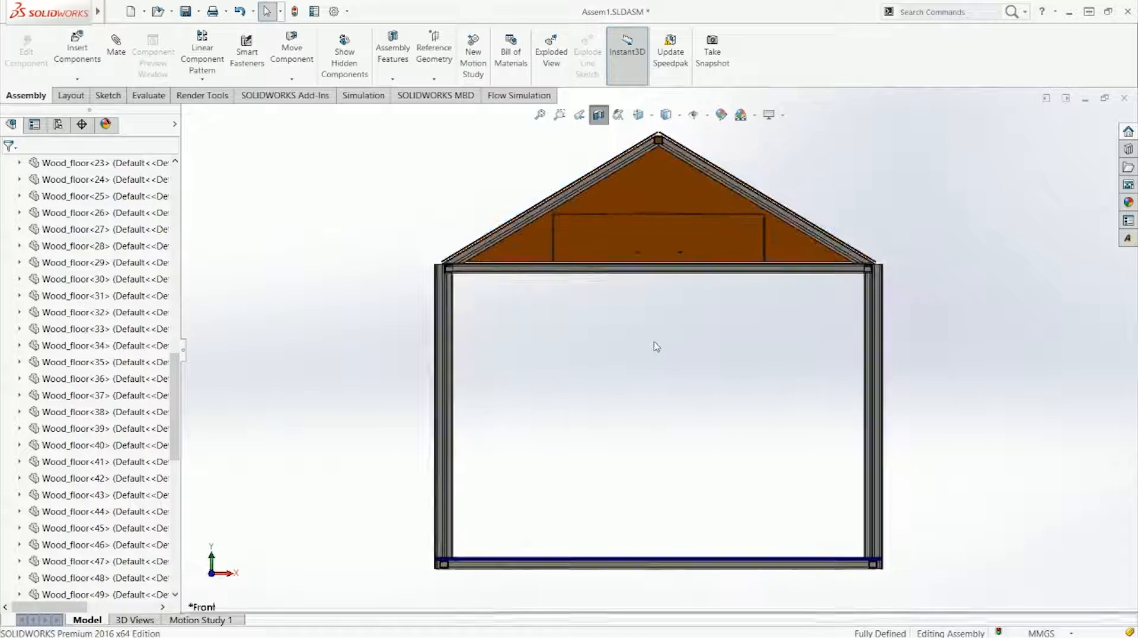
middle_click_drag(657, 347, 621, 363)
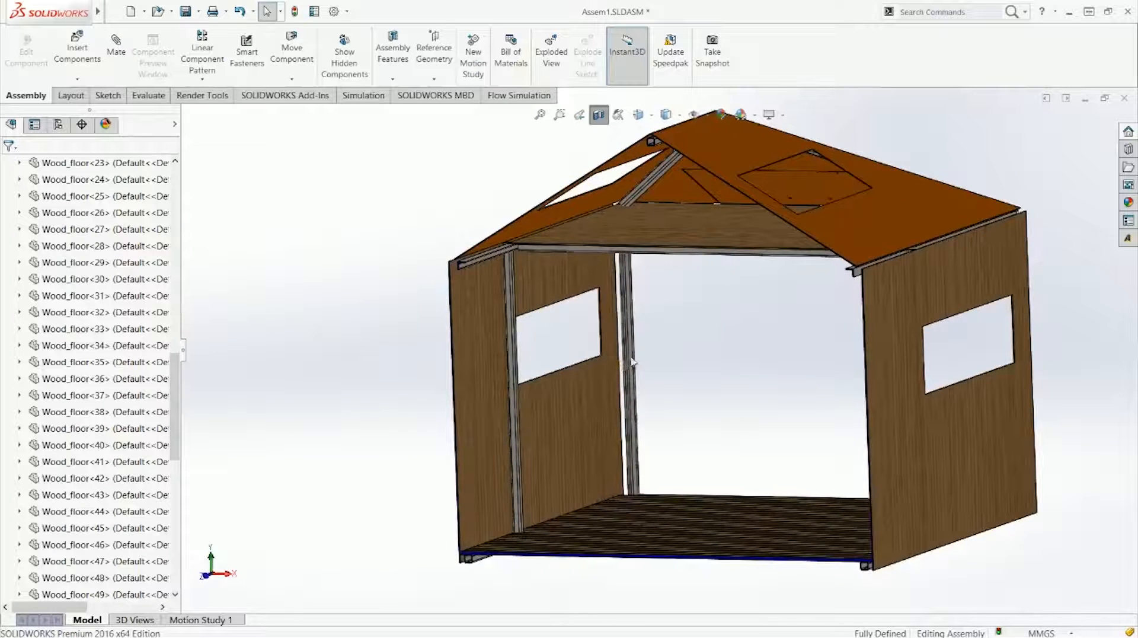
key("ctrl+1")
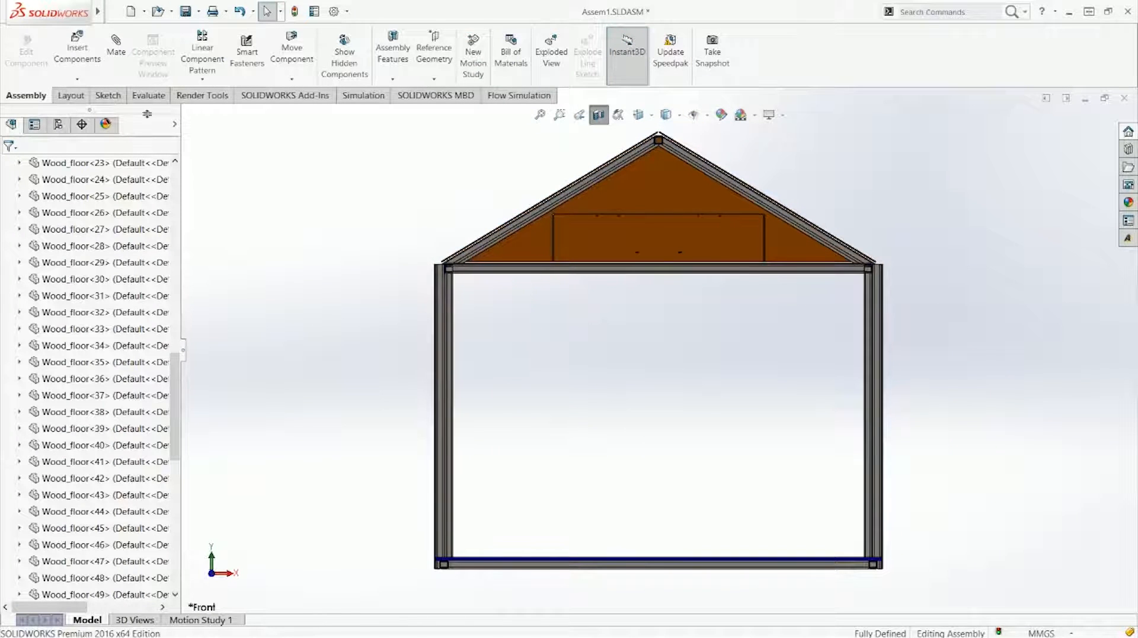
left_click(77, 79)
left_click(96, 110)
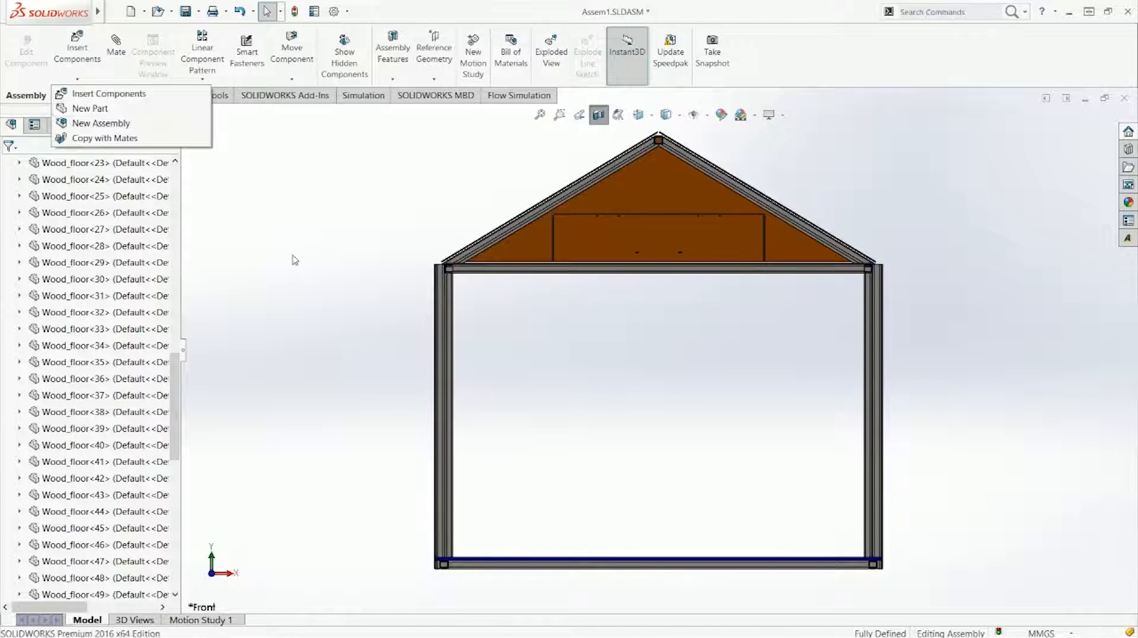
scroll(27, 249, "up", 10)
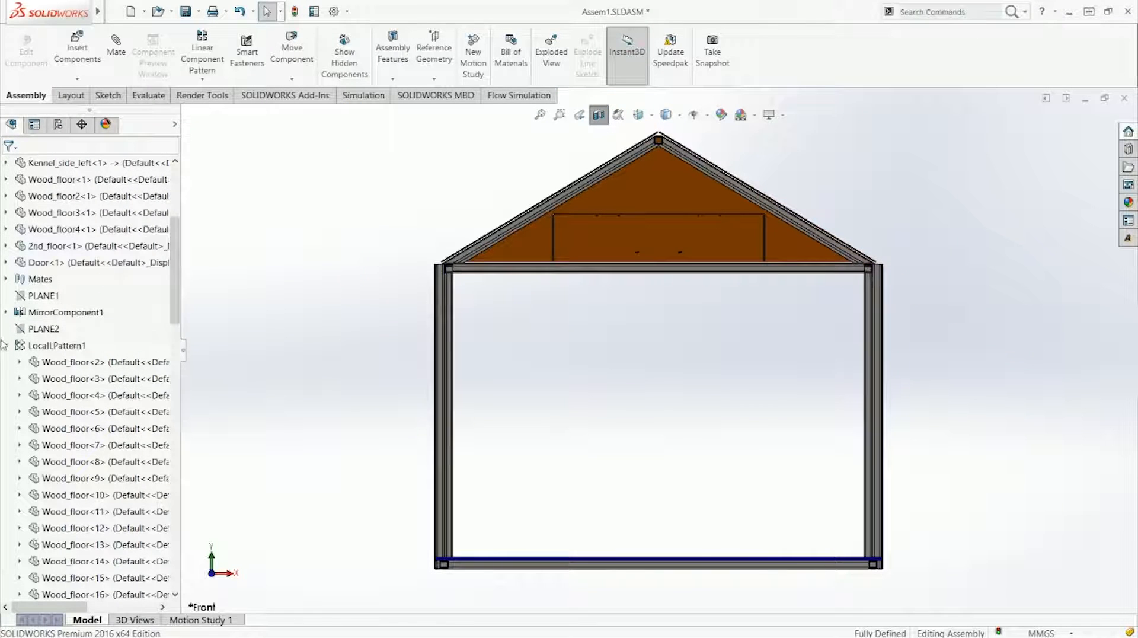
left_click(6, 346)
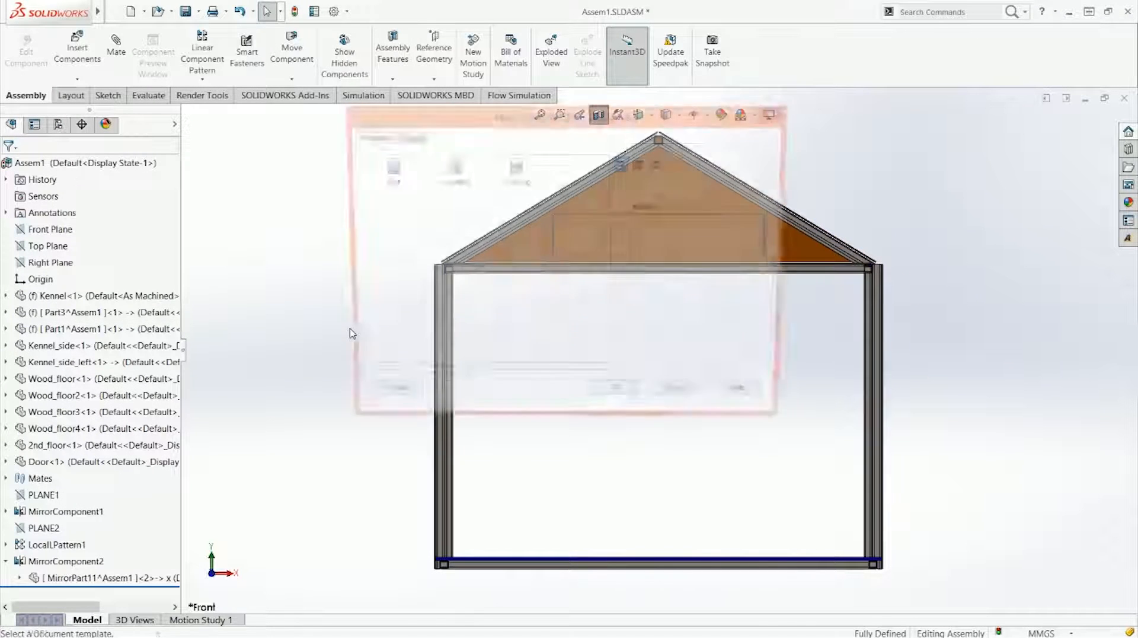
key("Escape")
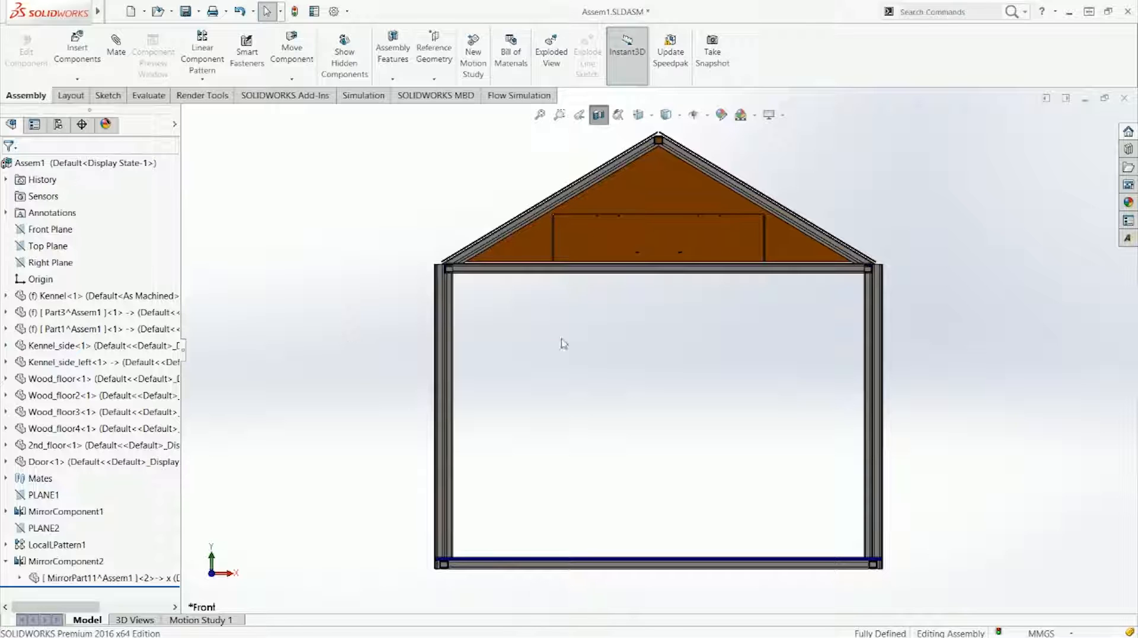
Create a new, separate part document
key("ctrl+n")
key("Return")
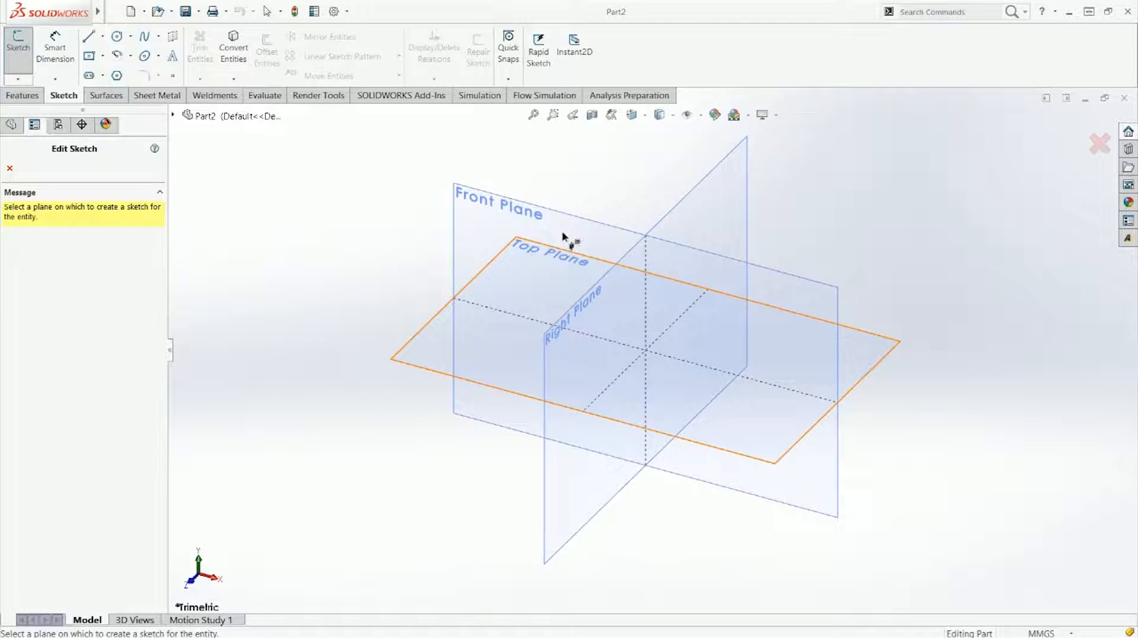
left_click(566, 239)
key("s")
key("s")
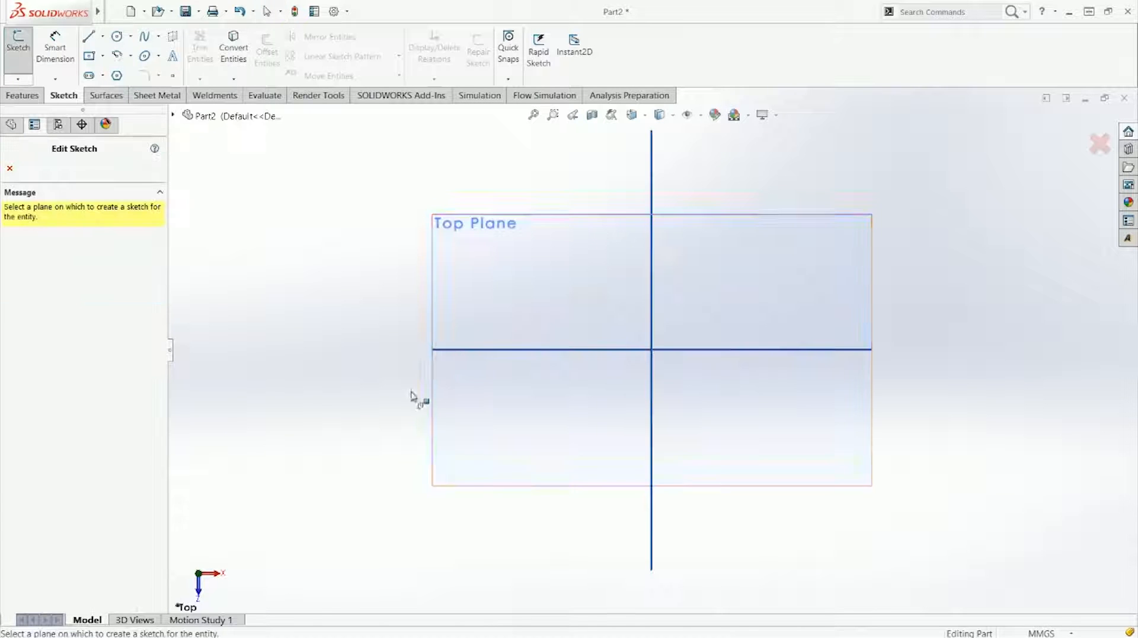
left_click(443, 368)
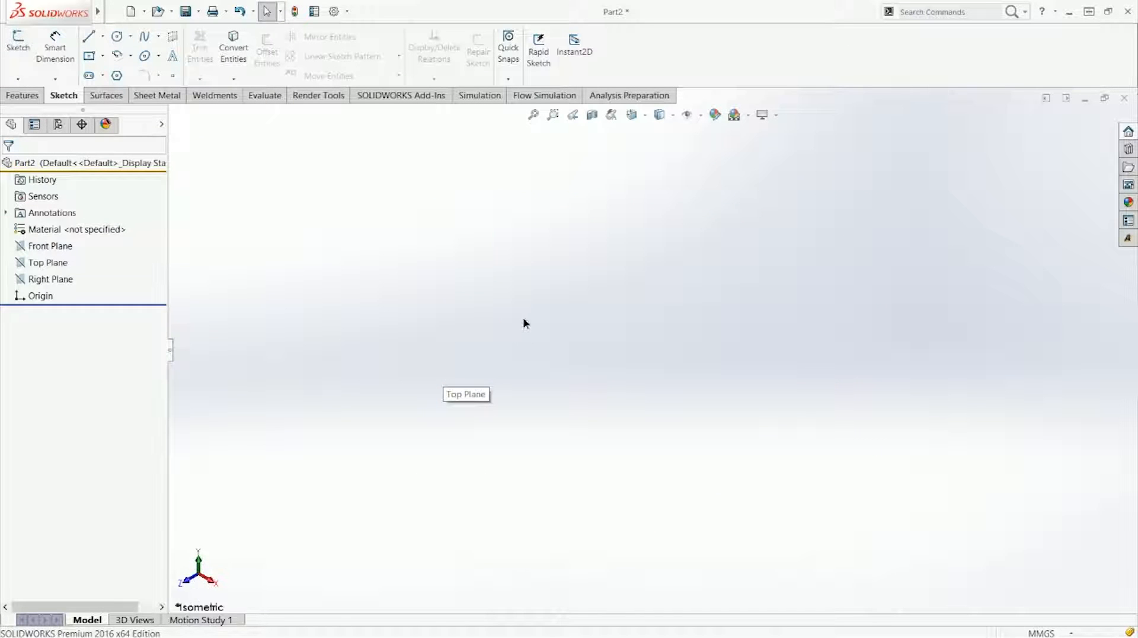
Sketch a nearly horizontal line about 96 mm long on the Front Plane and constrain its midpoint to the origin
key("s")
left_click(549, 202)
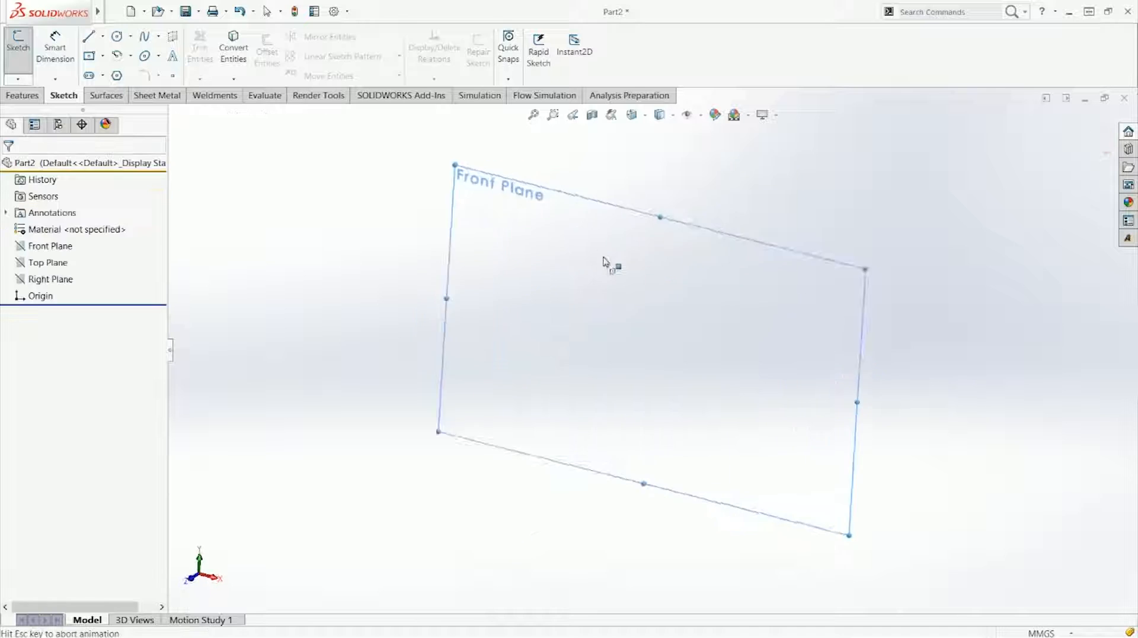
key("l")
left_click_drag(490, 356, 799, 359)
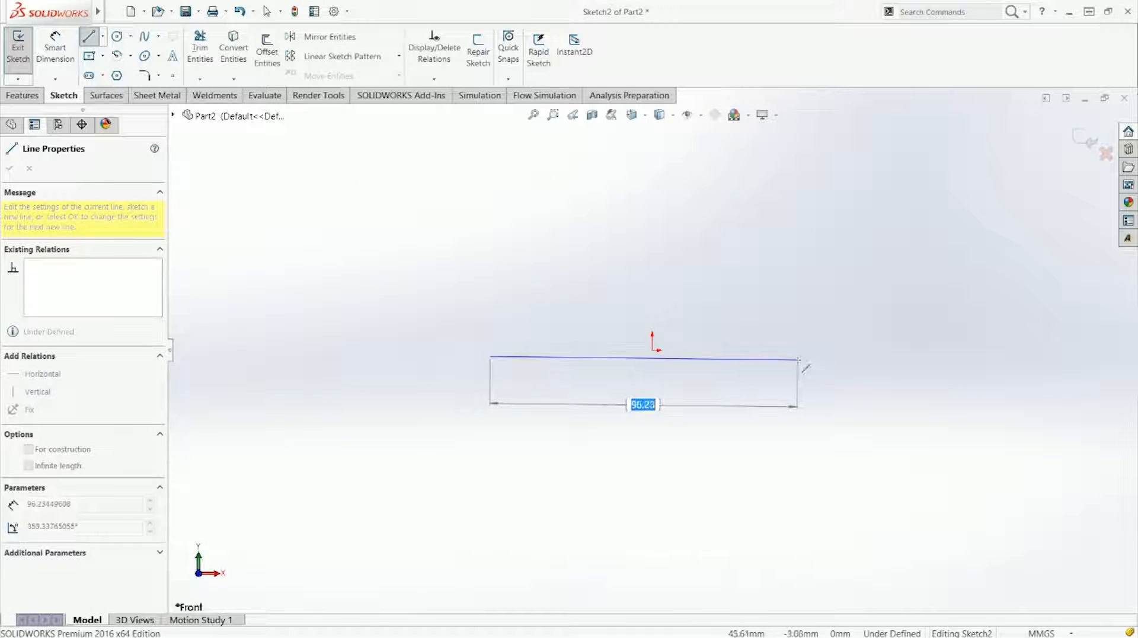
key("Escape")
left_click(652, 356)
left_click(652, 350, "ctrl")
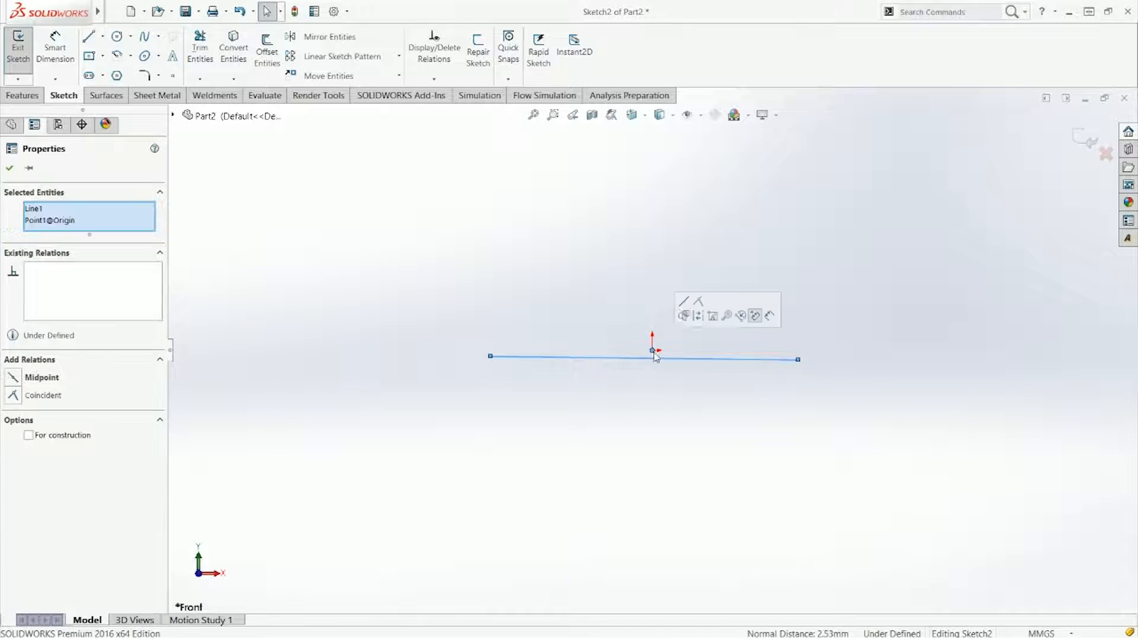
left_click(754, 314)
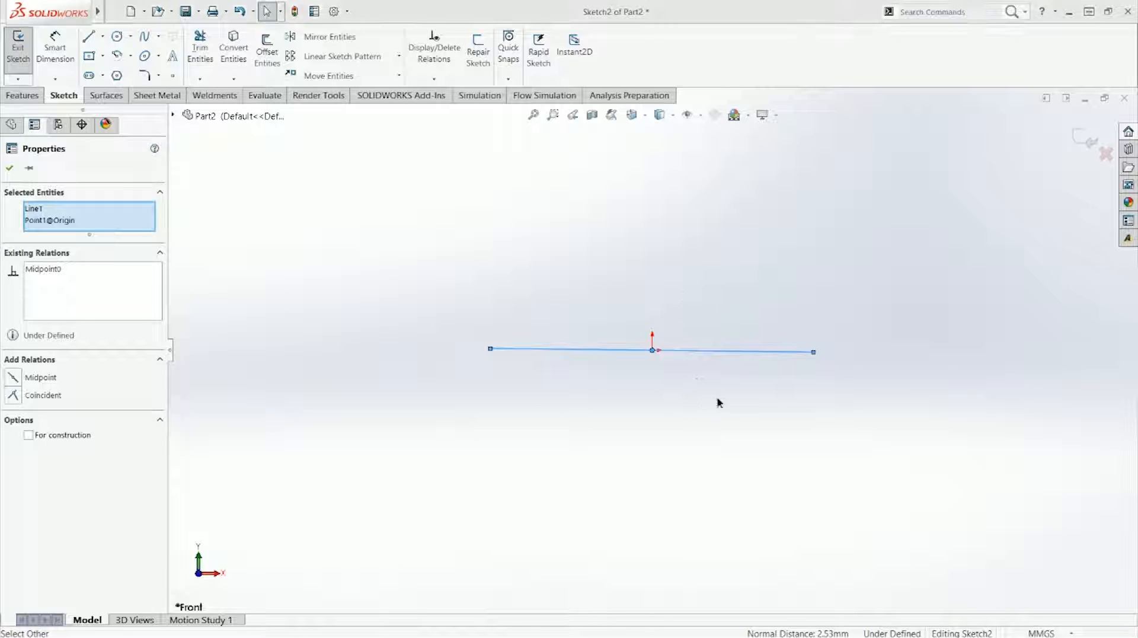
Inspect the line with the magnifying glass and make it horizontal
key("g")
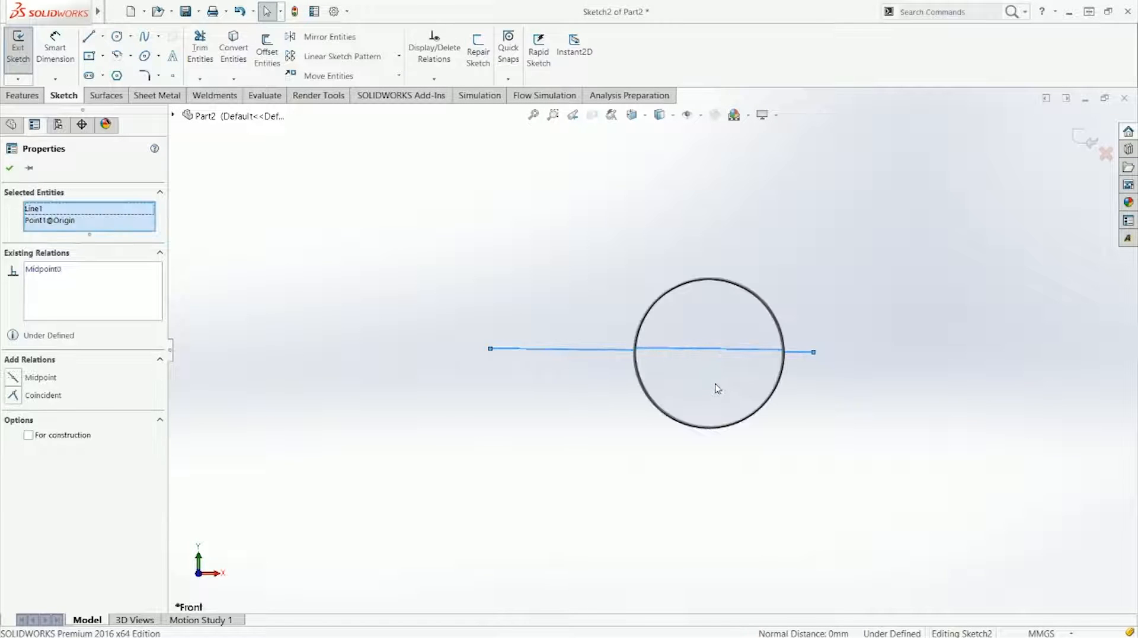
key("g")
left_click_drag(707, 351, 708, 383)
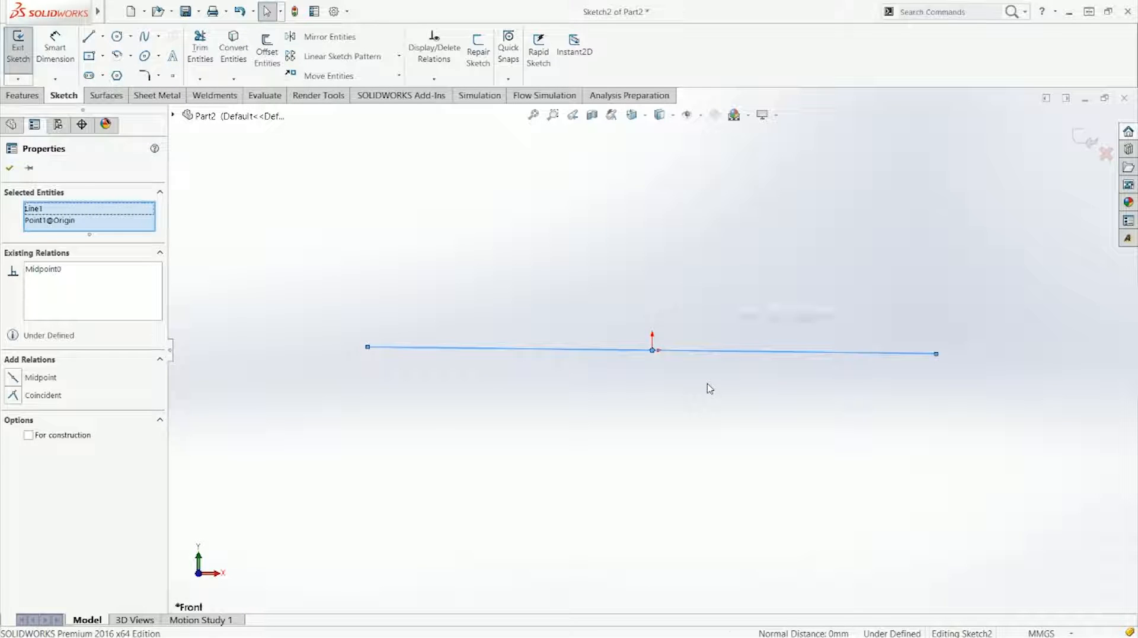
left_click(710, 388)
left_click_drag(924, 355, 924, 353)
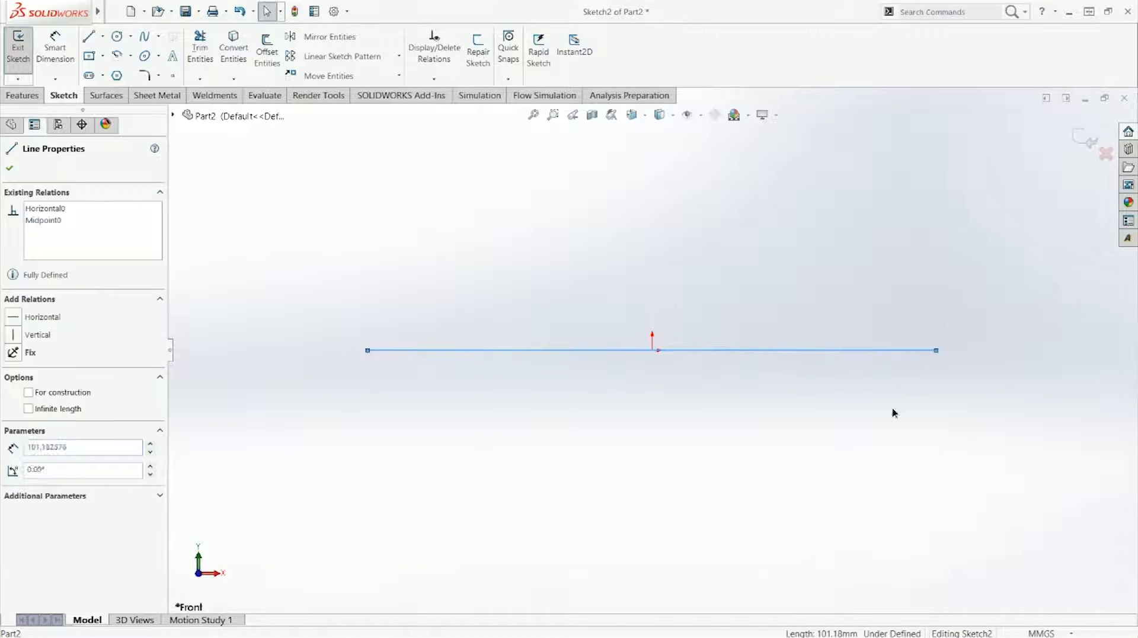
left_click(773, 402)
key("g")
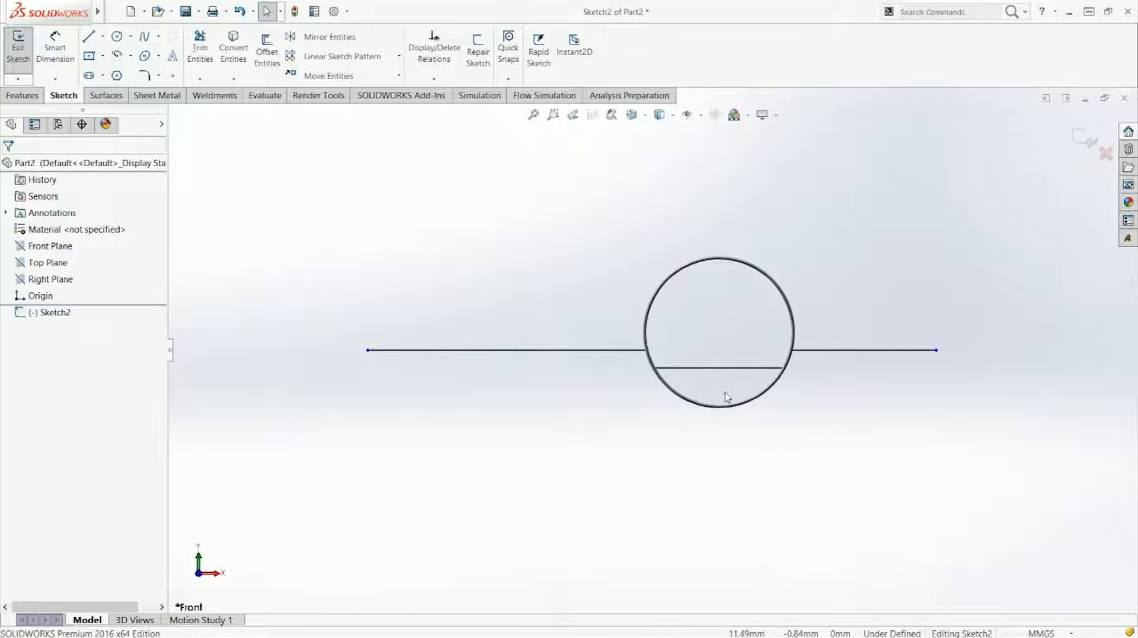
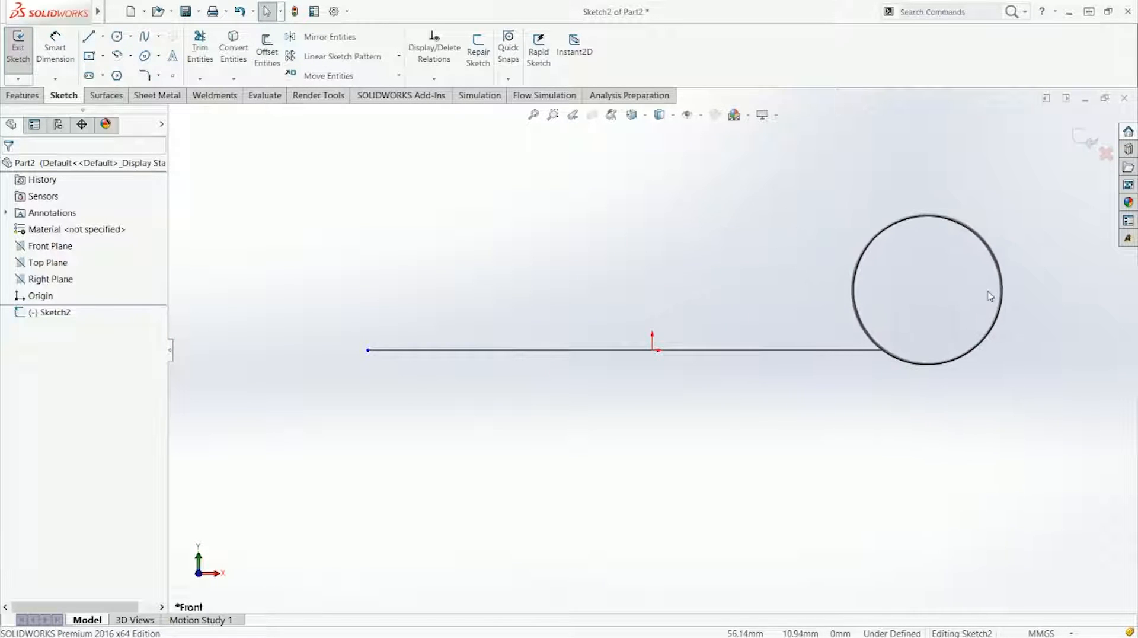
left_click_drag(261, 384, 541, 316)
key("g")
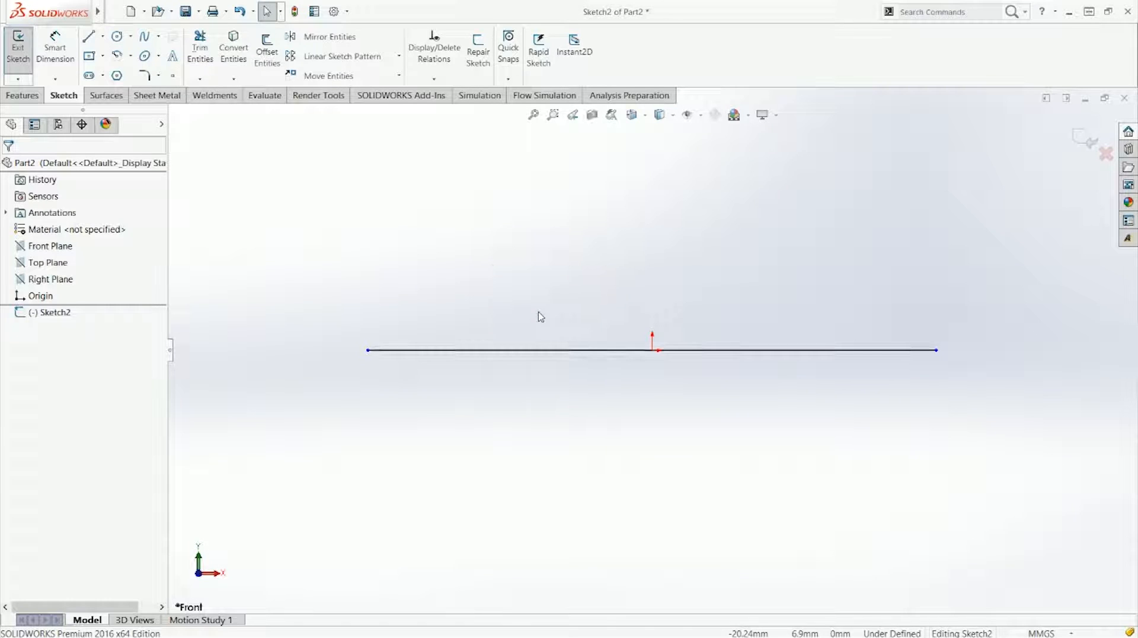
Sketch two slanted sides and a horizontal upper line to close a trapezoid on the base line, with the right side about 21 mm long
key("l")
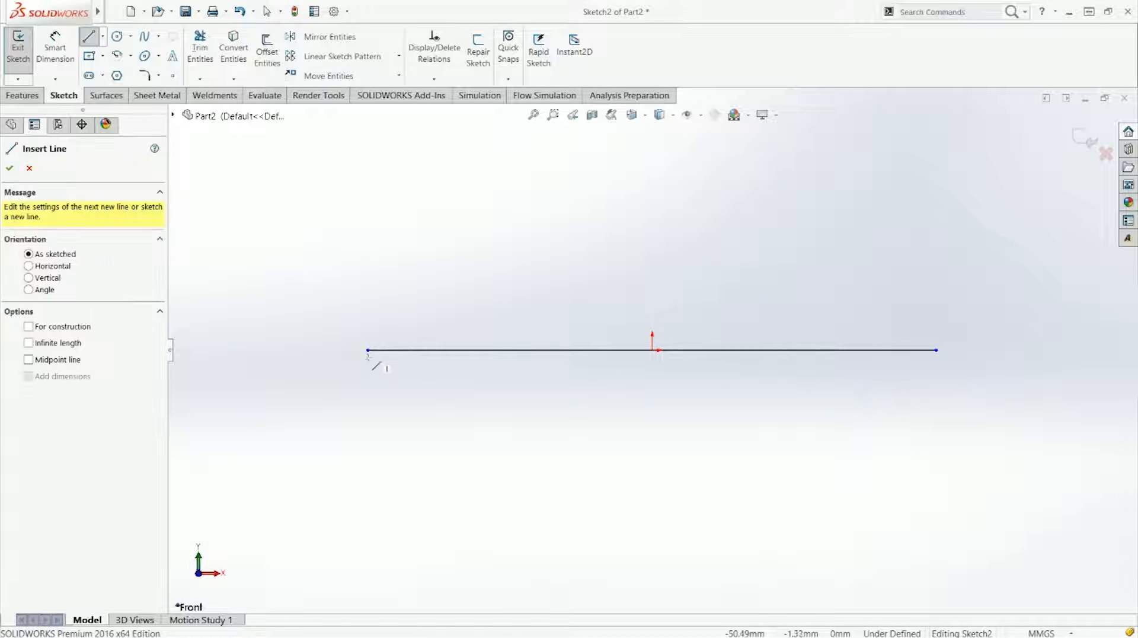
left_click(368, 350)
key("Escape")
key("l")
left_click(368, 350)
left_click(448, 283)
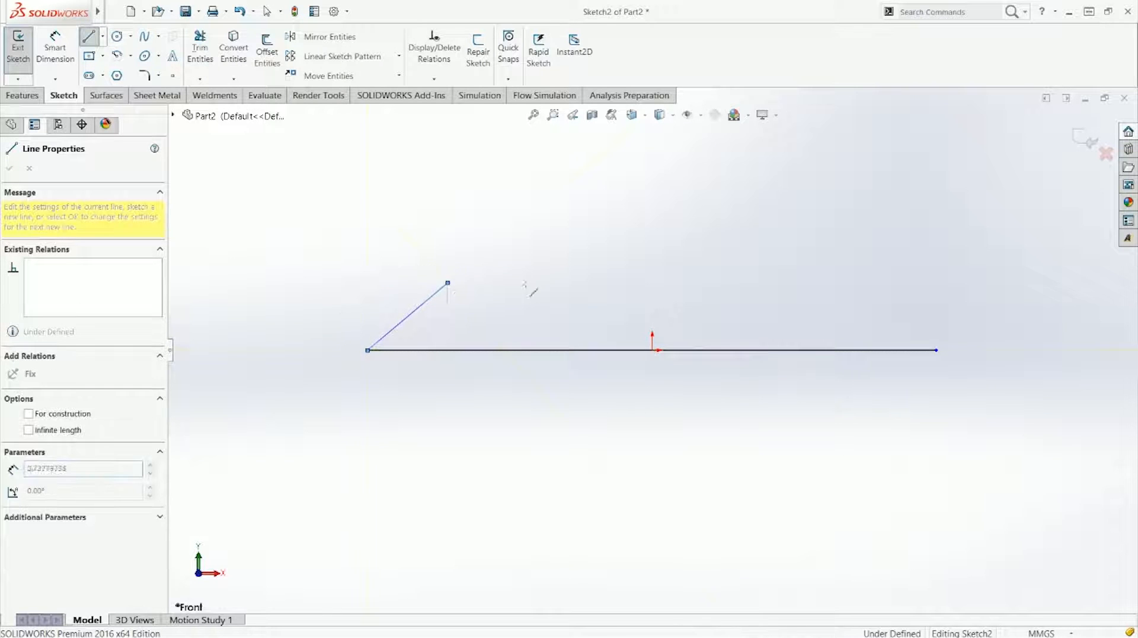
left_click(838, 283)
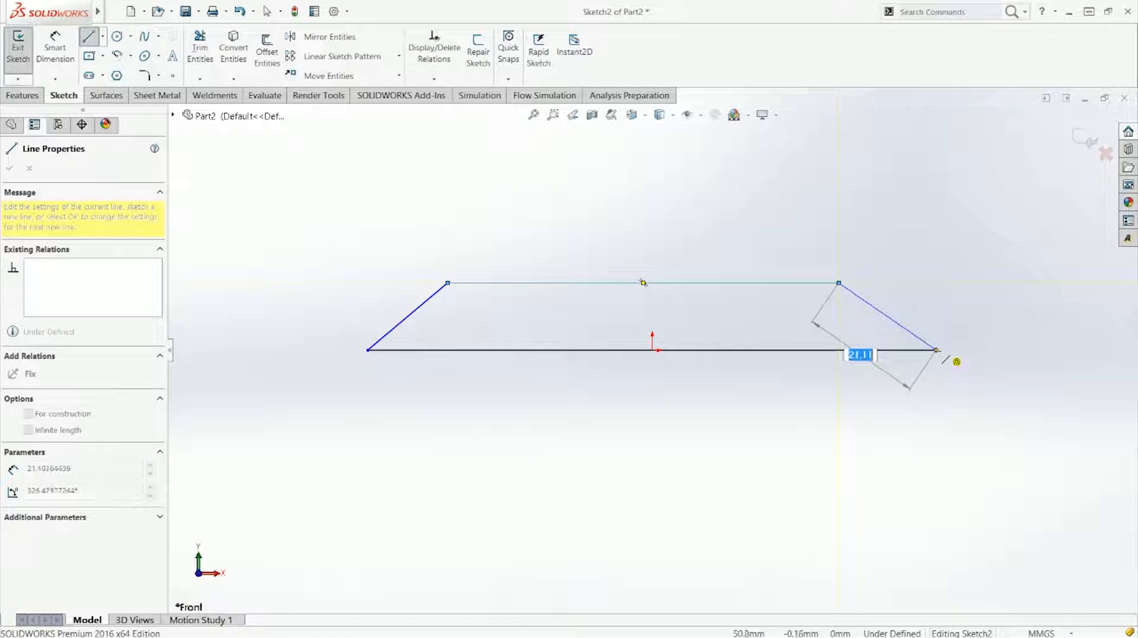
left_click(937, 350)
key("Escape")
Make the trapezoid's two slanted sides equal in length
left_click(877, 310)
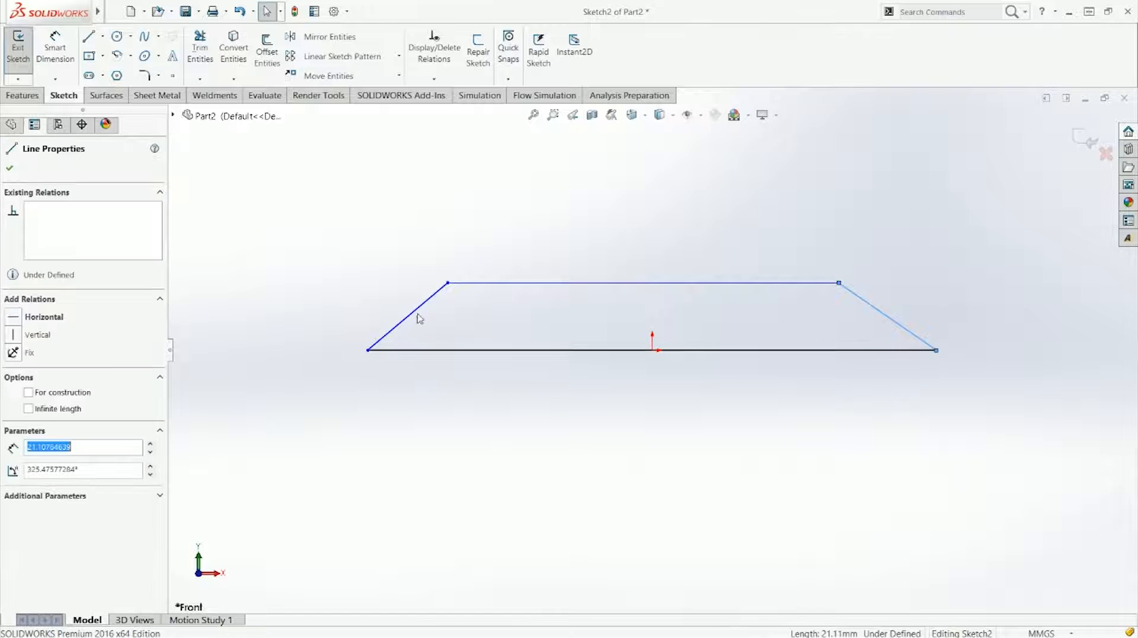
left_click(414, 313, "ctrl")
left_click(517, 261)
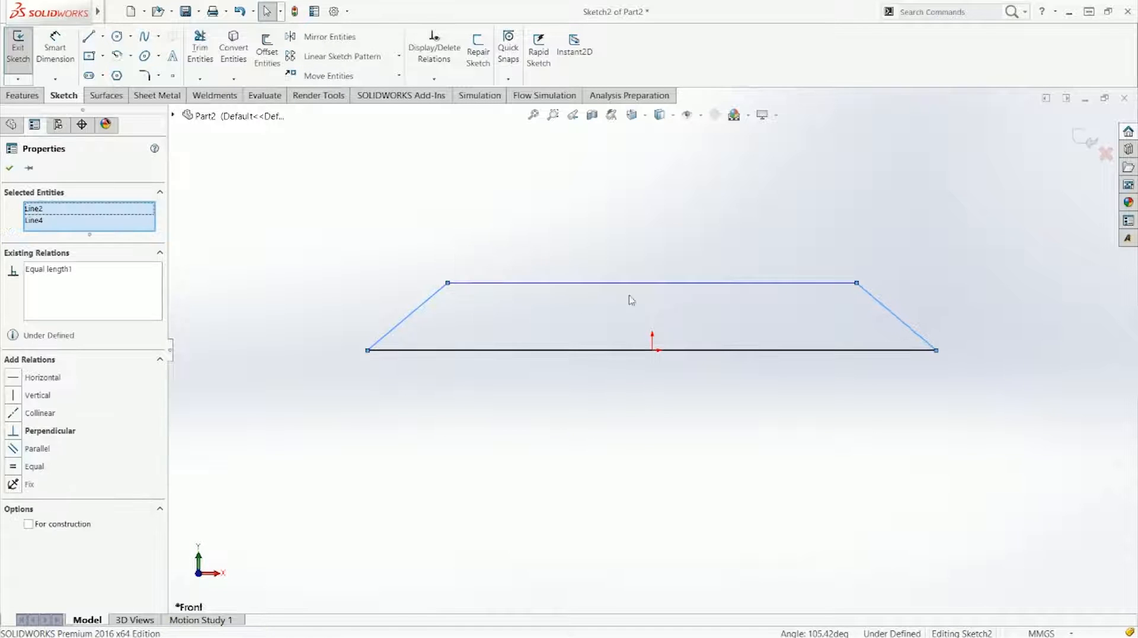
Constrain the upper line's midpoint vertically in line with the origin
left_click(631, 299)
left_click(655, 284)
right_click(659, 284)
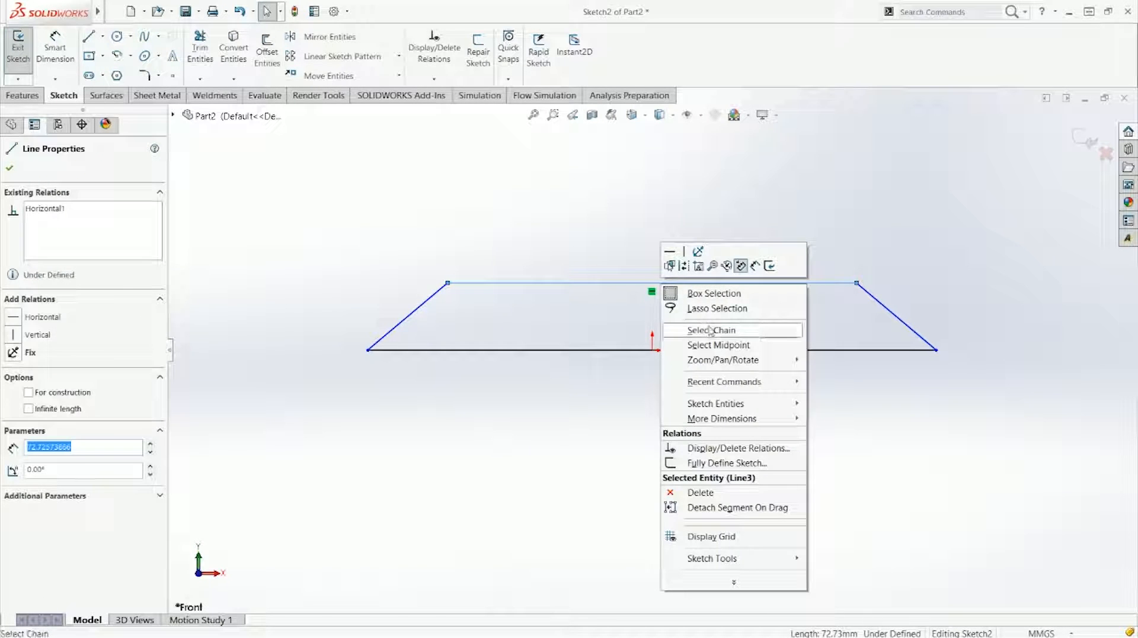
left_click(695, 346)
left_click(652, 350, "ctrl")
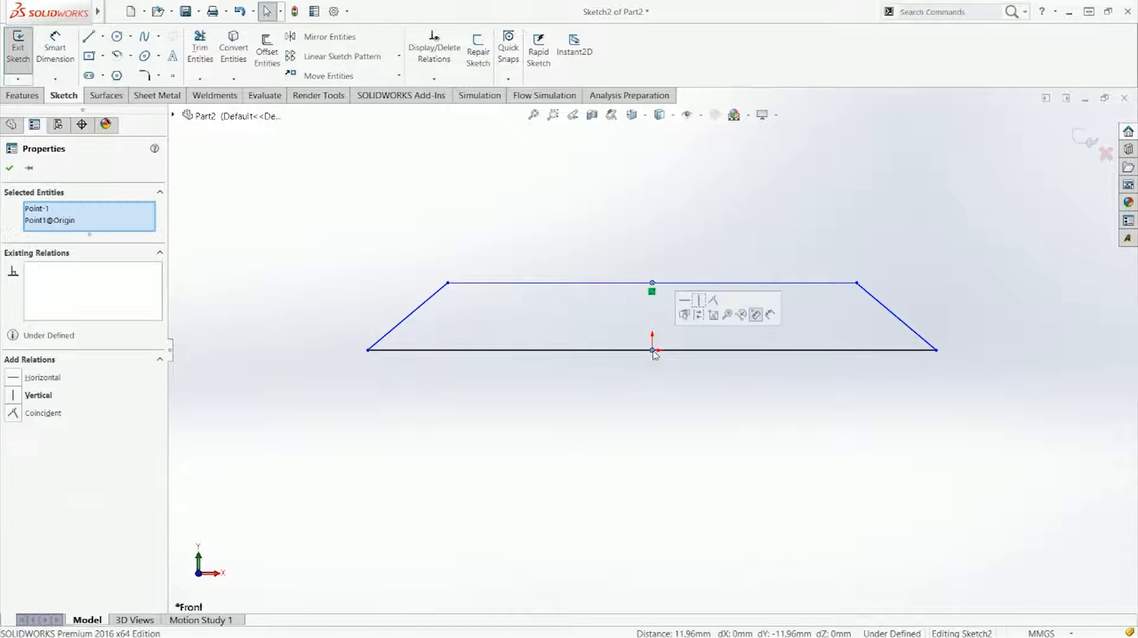
left_click(703, 300)
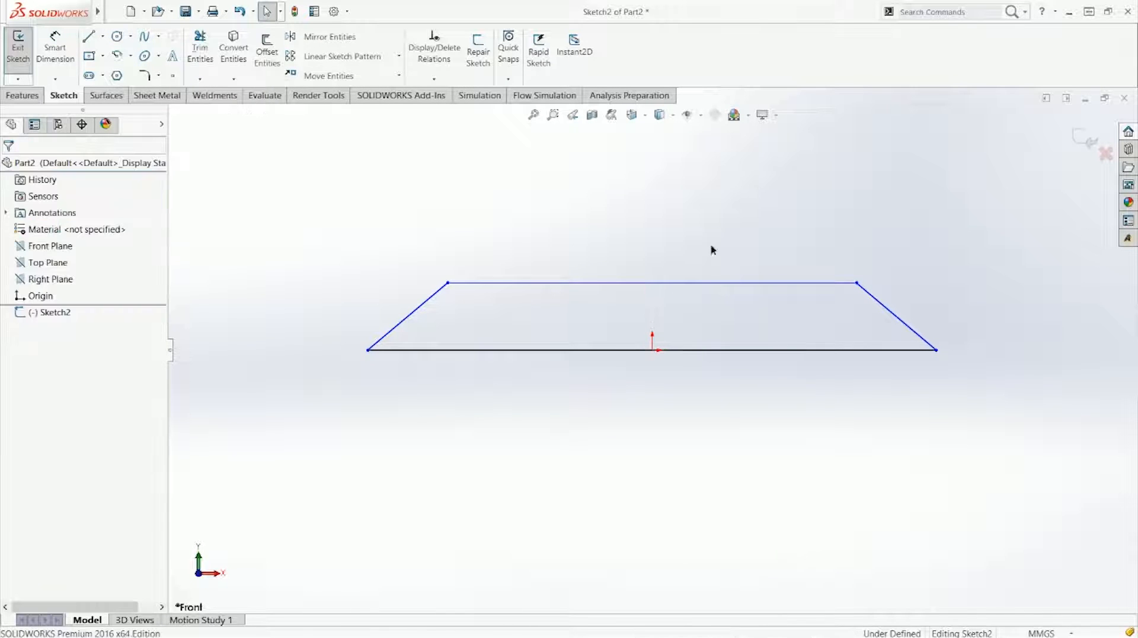
Reshape the trapezoid so its upper line is about 46 mm long, and dimension the height between the two horizontal lines
left_click_drag(856, 283, 780, 249)
right_click_drag(780, 310, 782, 204)
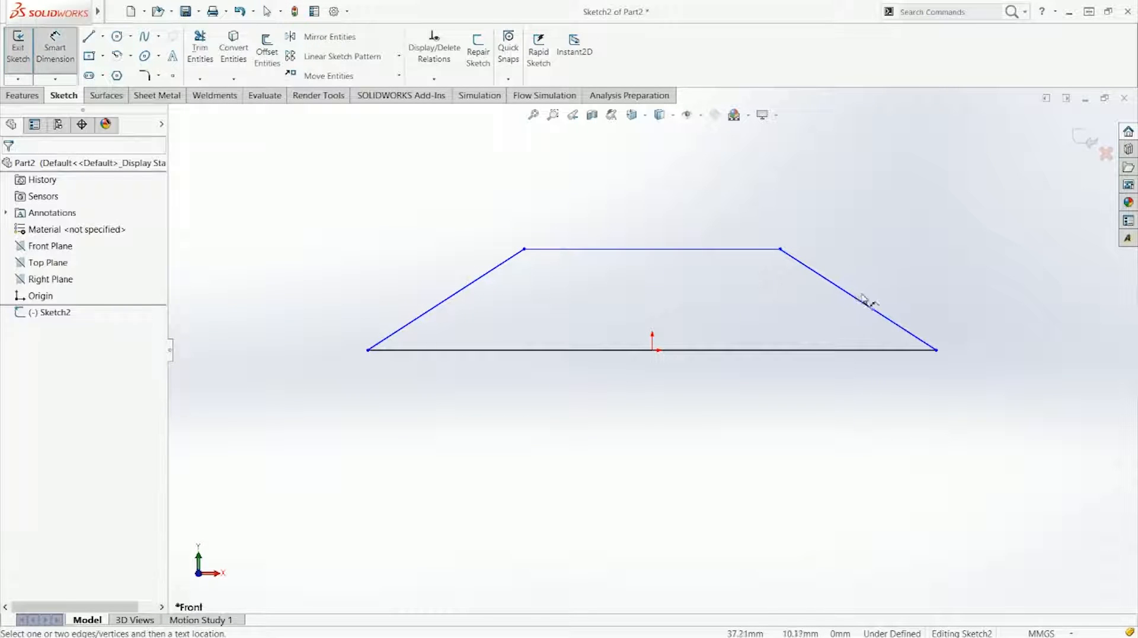
left_click(757, 249)
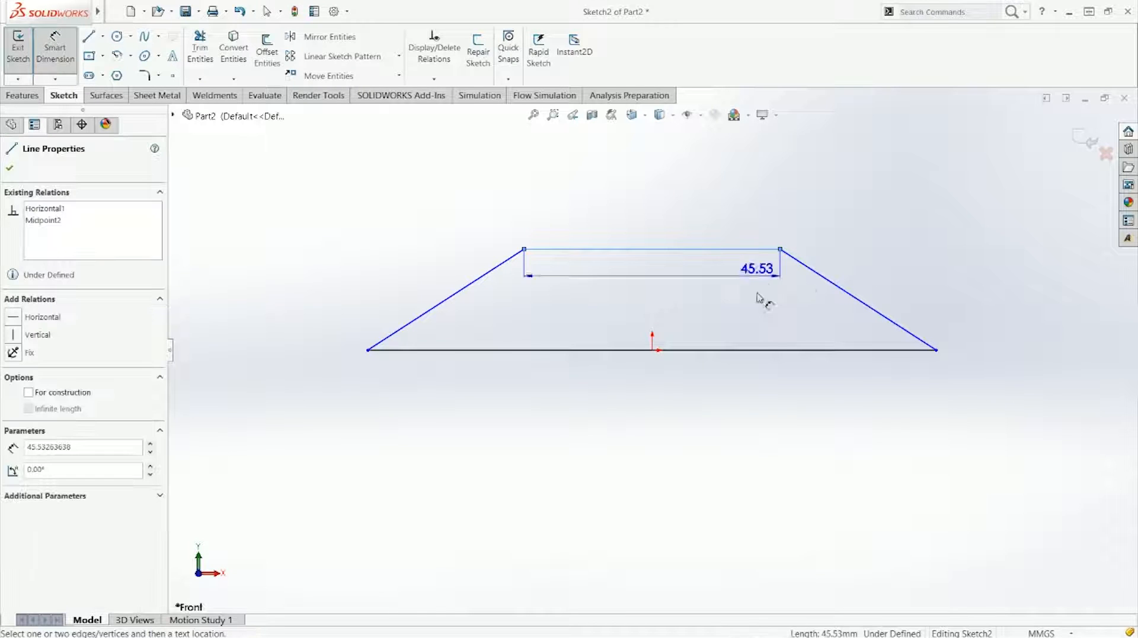
left_click(762, 349)
left_click(284, 305)
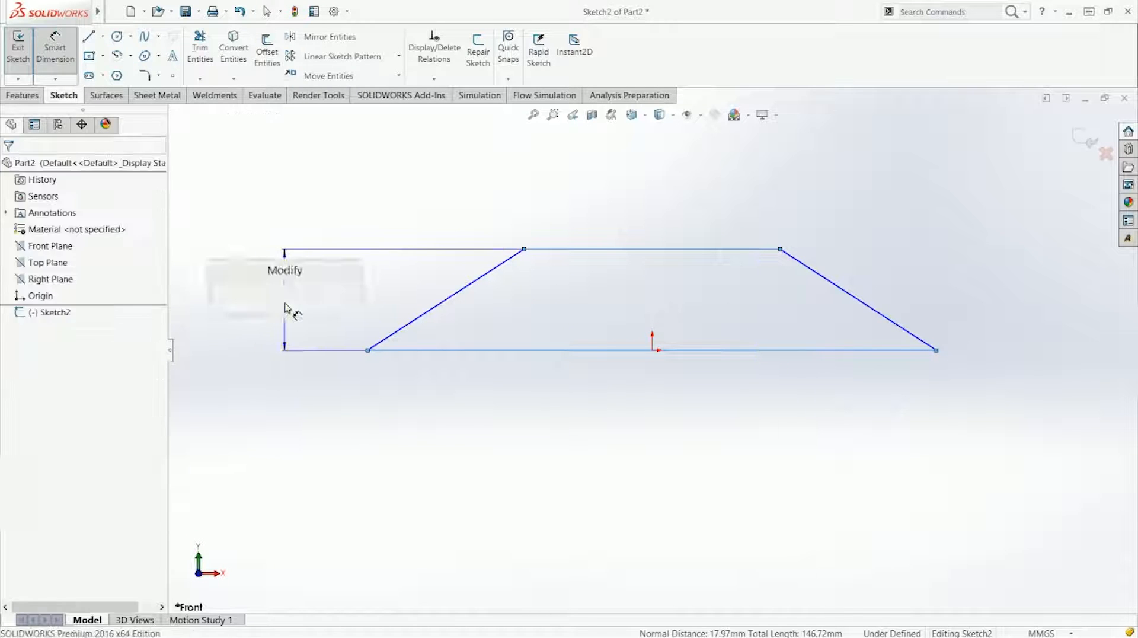
key("Return")
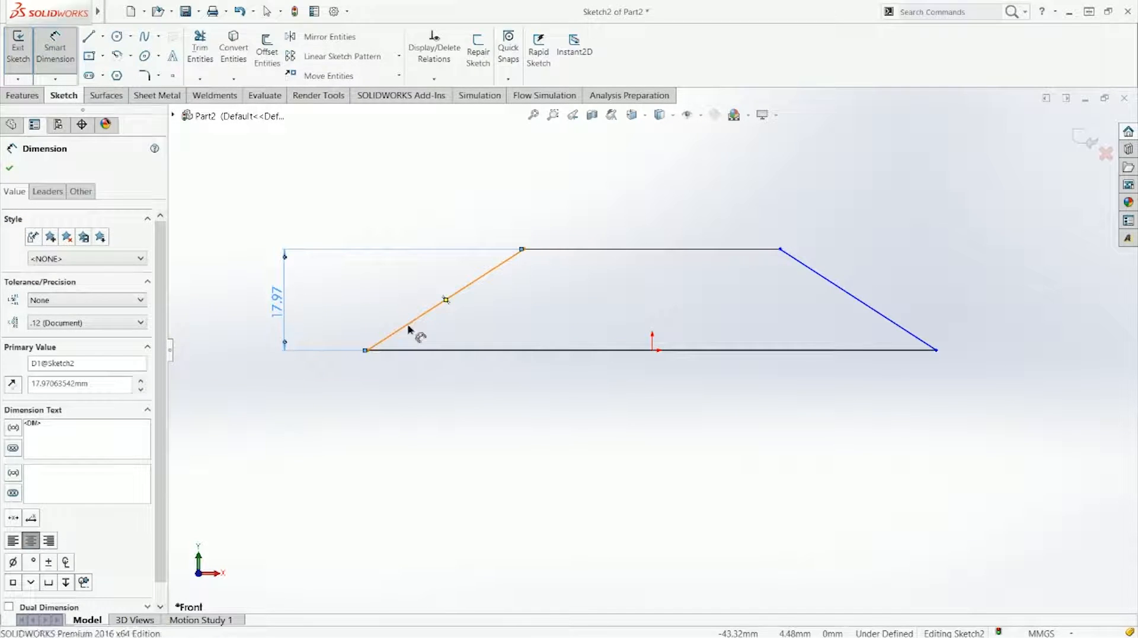
Dimension the angle between the left slanted side and the base line
left_click(408, 325)
left_click(435, 349)
left_click(437, 348)
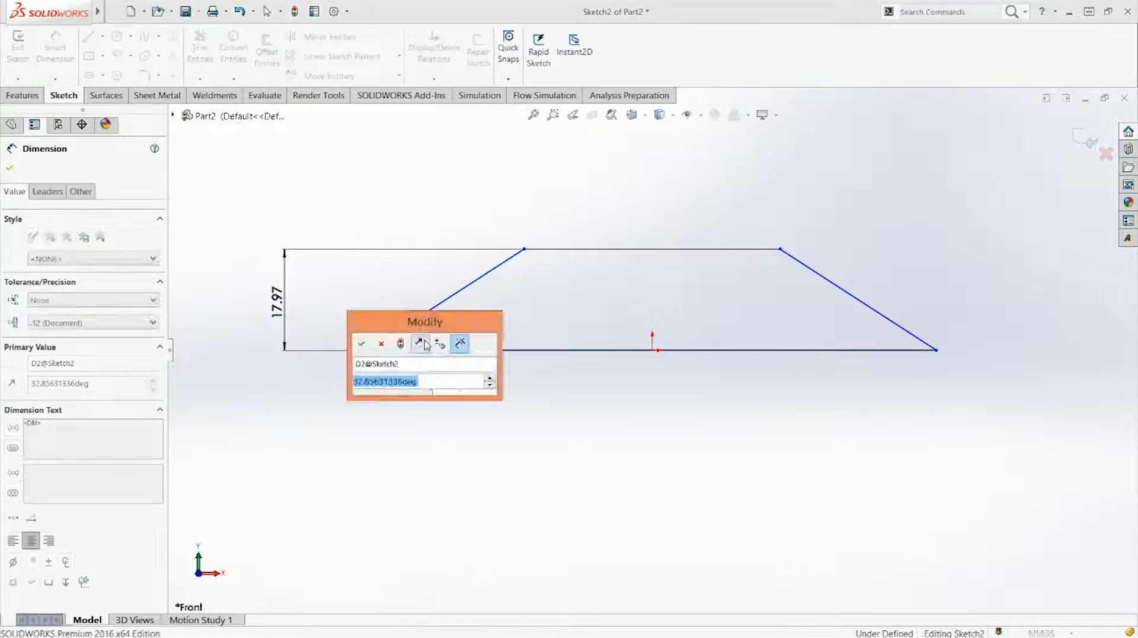
key("Return")
key("Escape")
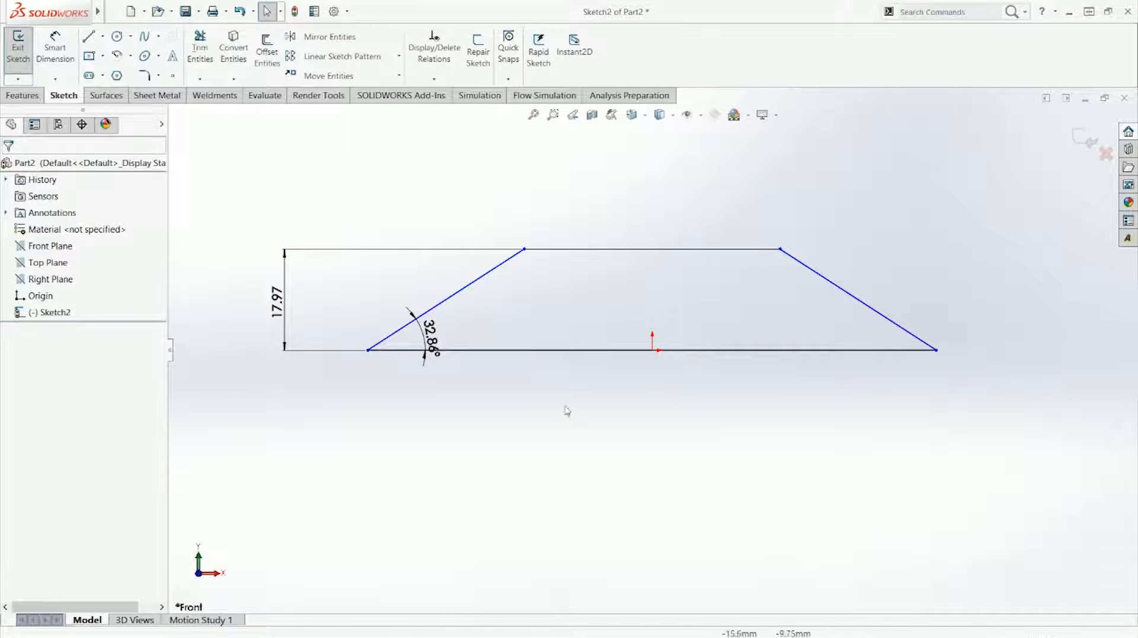
Dimension the length of the trapezoid's base line below the profile
right_click_drag(564, 405, 576, 337)
left_click(583, 351)
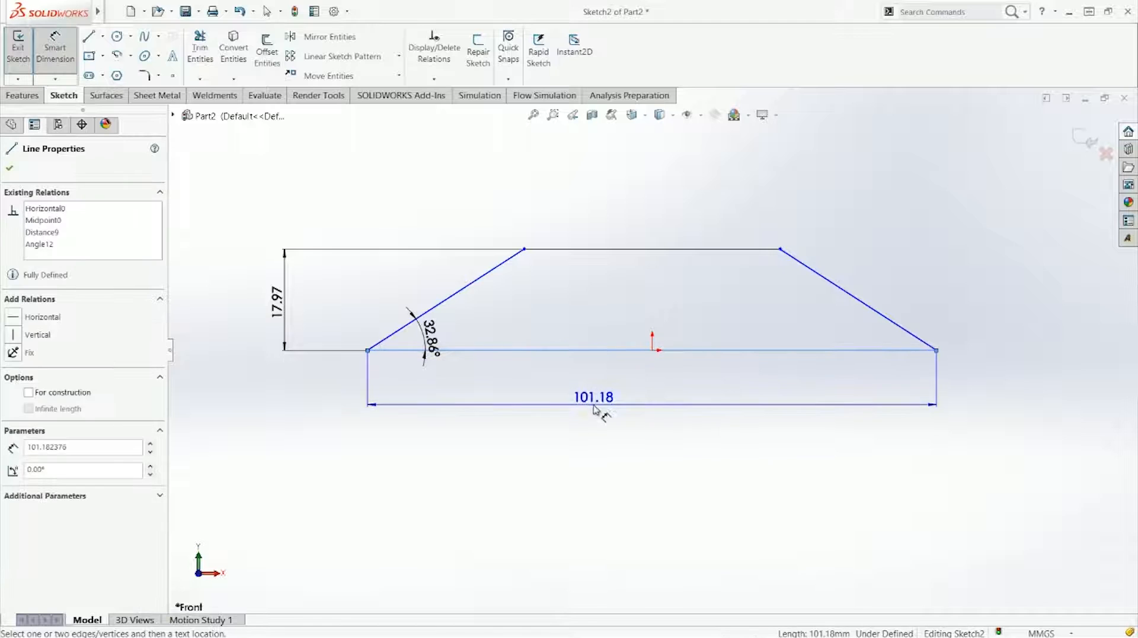
left_click(598, 405)
left_click(531, 408)
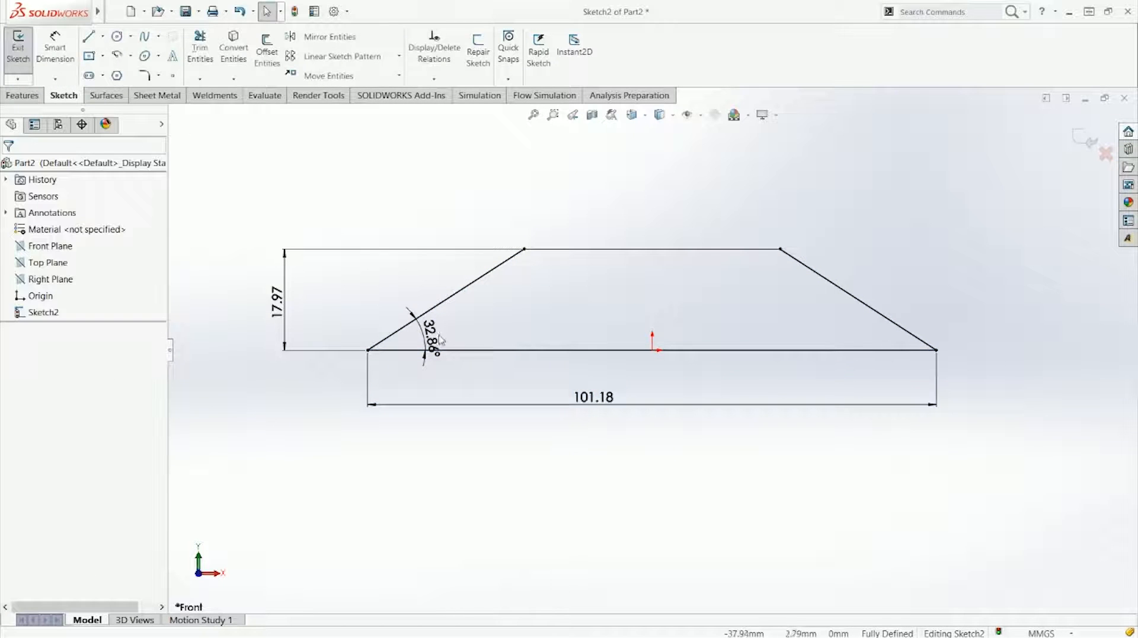
Dimension the upper line's length above the profile and delete that dimension again
left_click(586, 249)
left_click(588, 224)
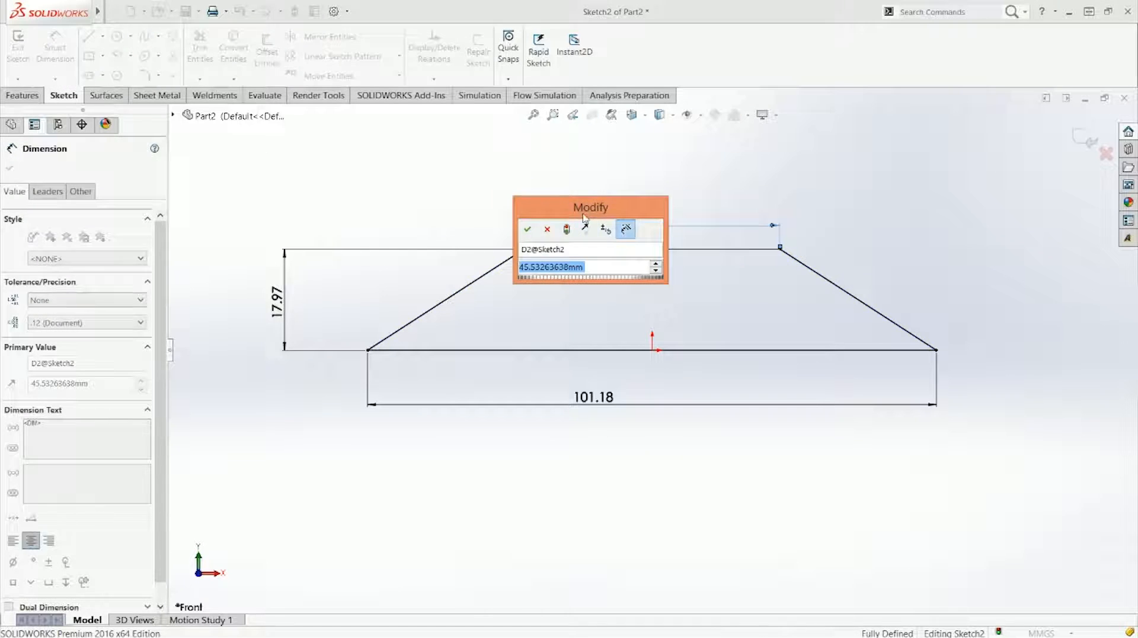
left_click(528, 229)
key("Escape")
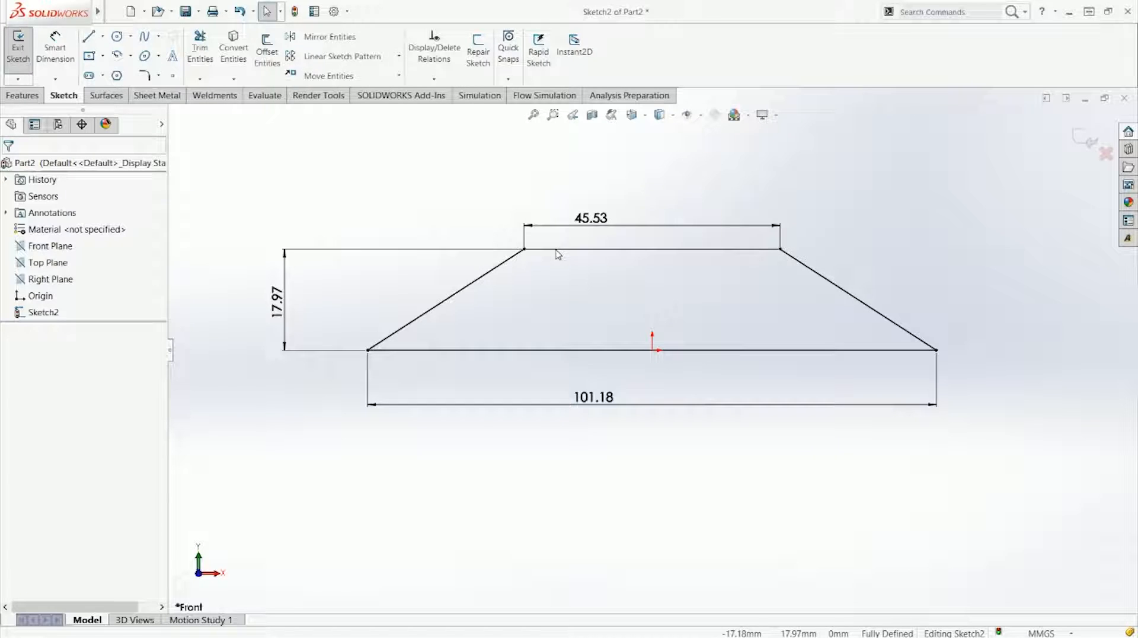
left_click(591, 220)
key("Delete")
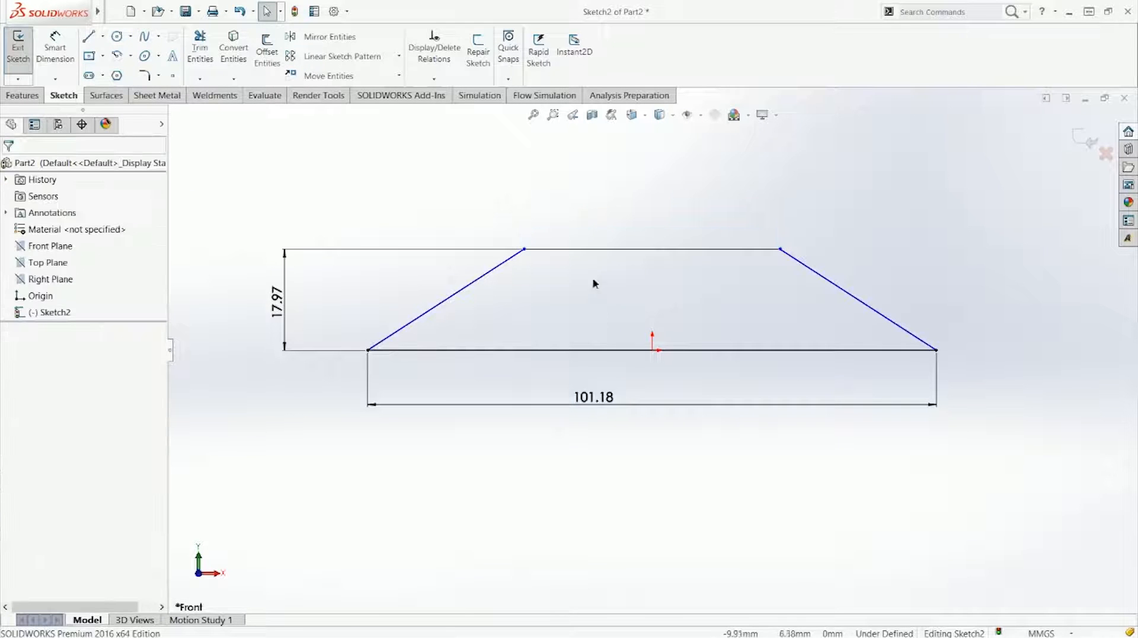
Add an angle dimension between the left slanted side and the base, and delete it again
key("d")
left_click(468, 290)
left_click(490, 351)
left_click(475, 335)
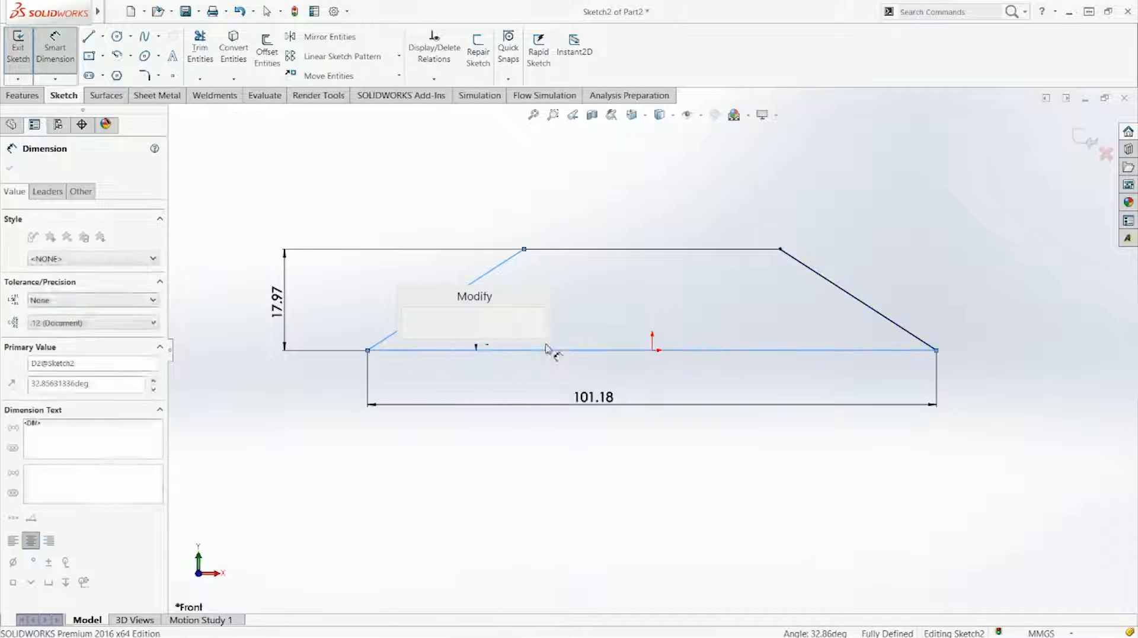
key("Return")
key("Escape")
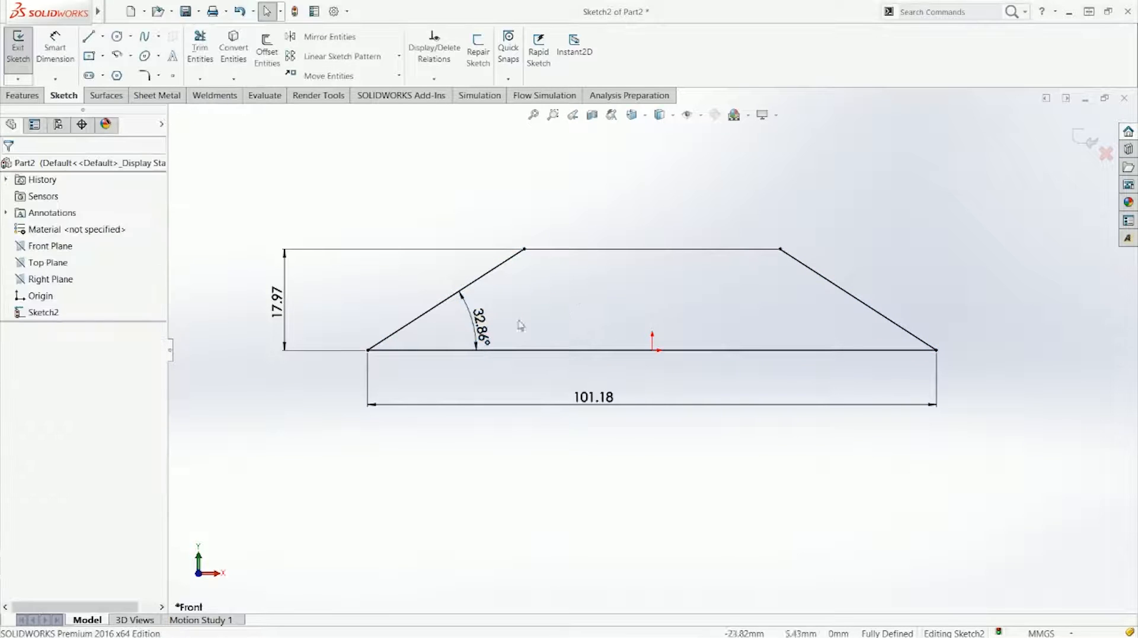
left_click(485, 339)
key("Delete")
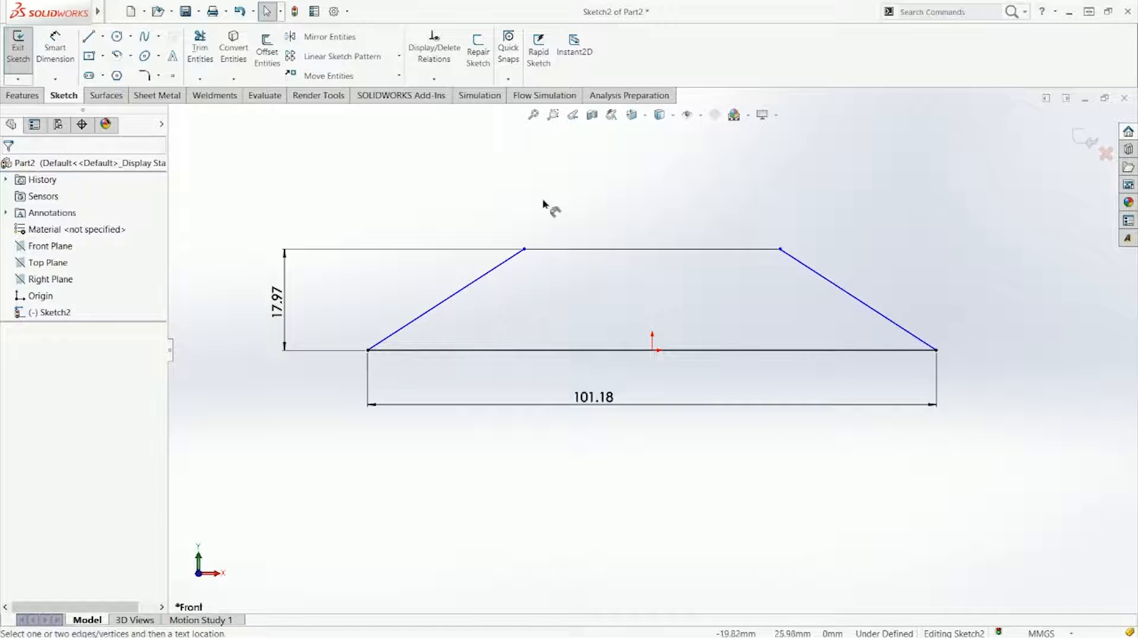
Try a length dimension on the trapezoid's upper line and remove it
key("d")
left_click(607, 249)
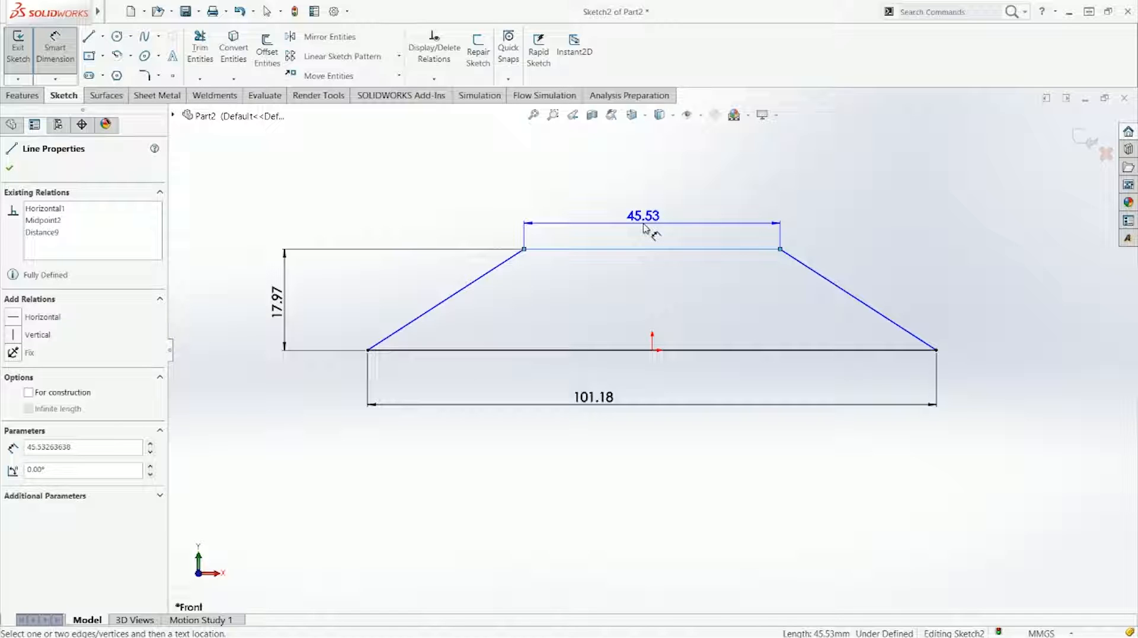
left_click(643, 228)
left_click(581, 226)
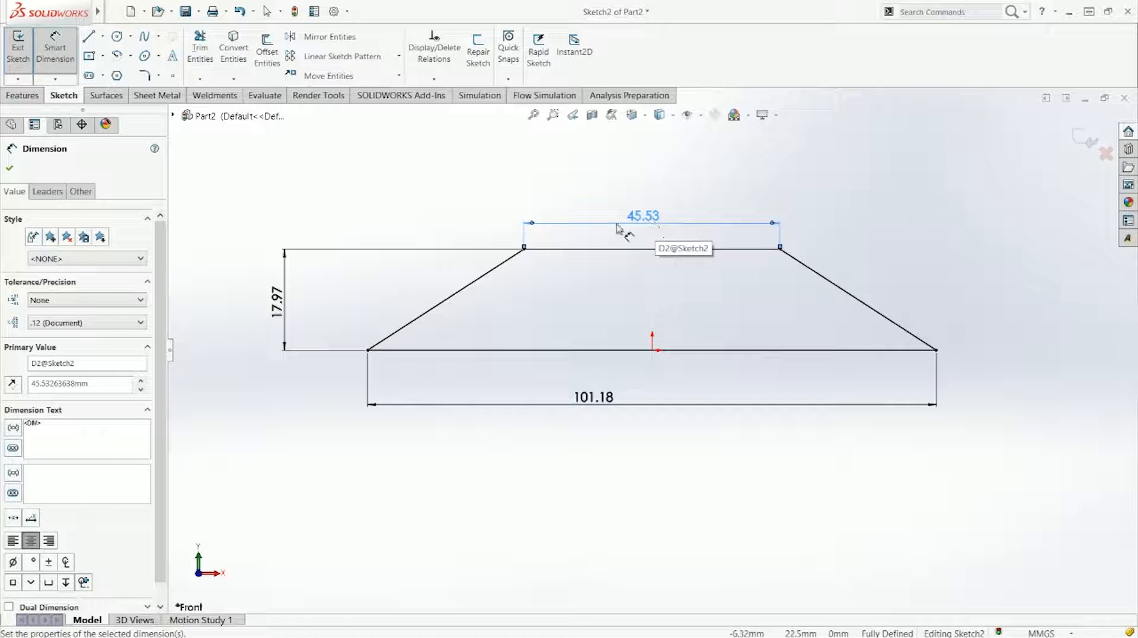
key("Escape")
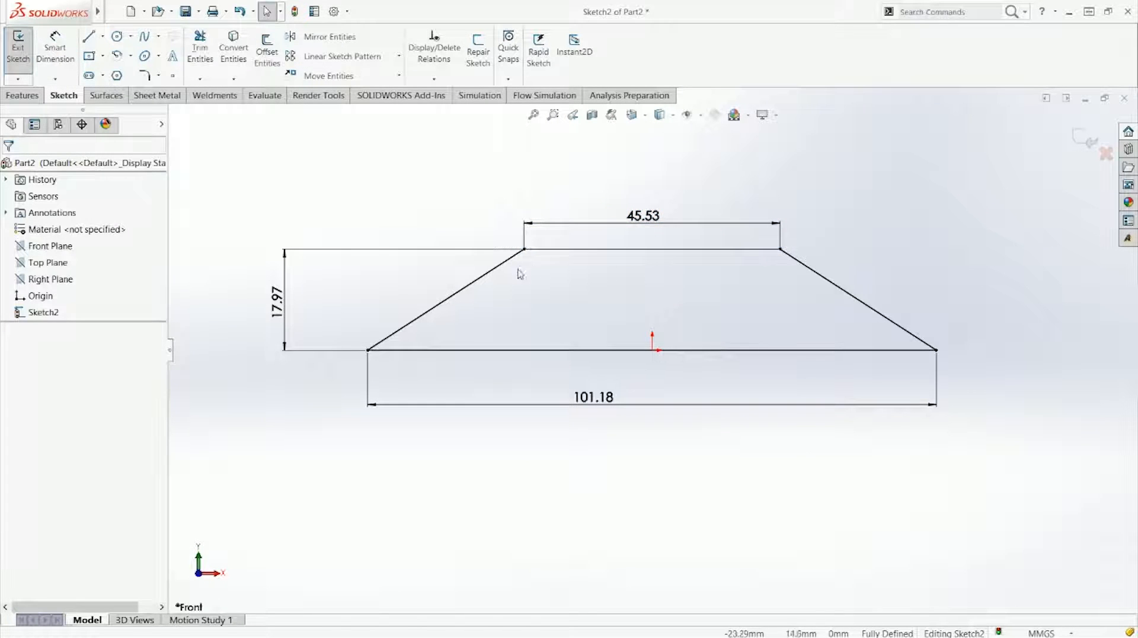
left_click(645, 221)
key("Delete")
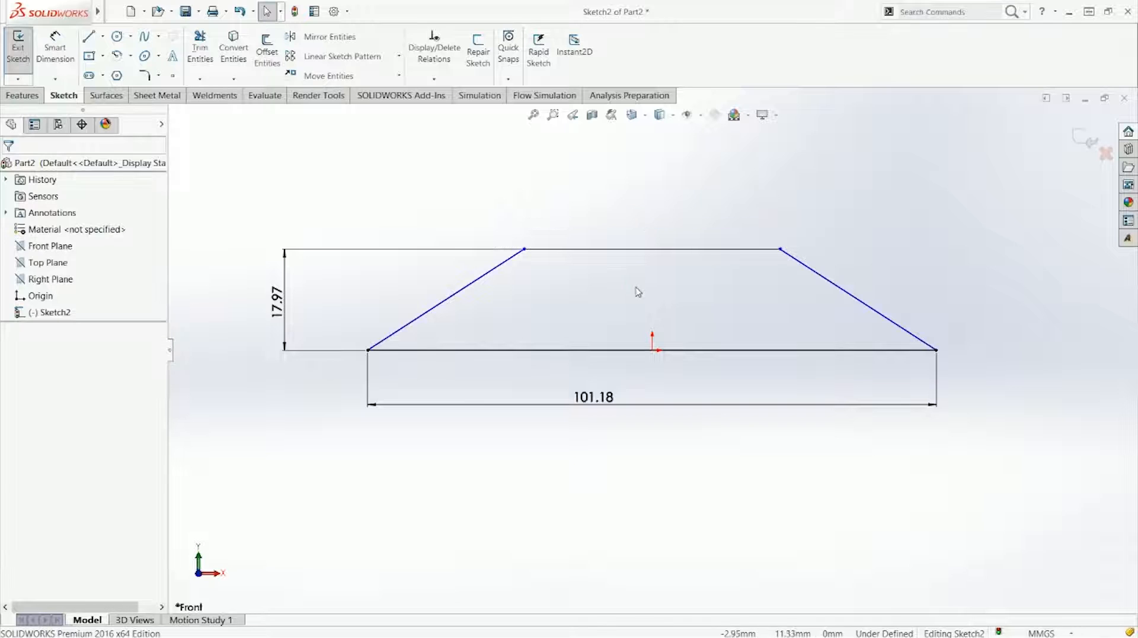
Try an angle dimension between the left side and the base line and remove it
key("Return")
left_click(464, 289)
left_click(490, 349)
left_click(517, 345)
key("Return")
left_click(581, 458)
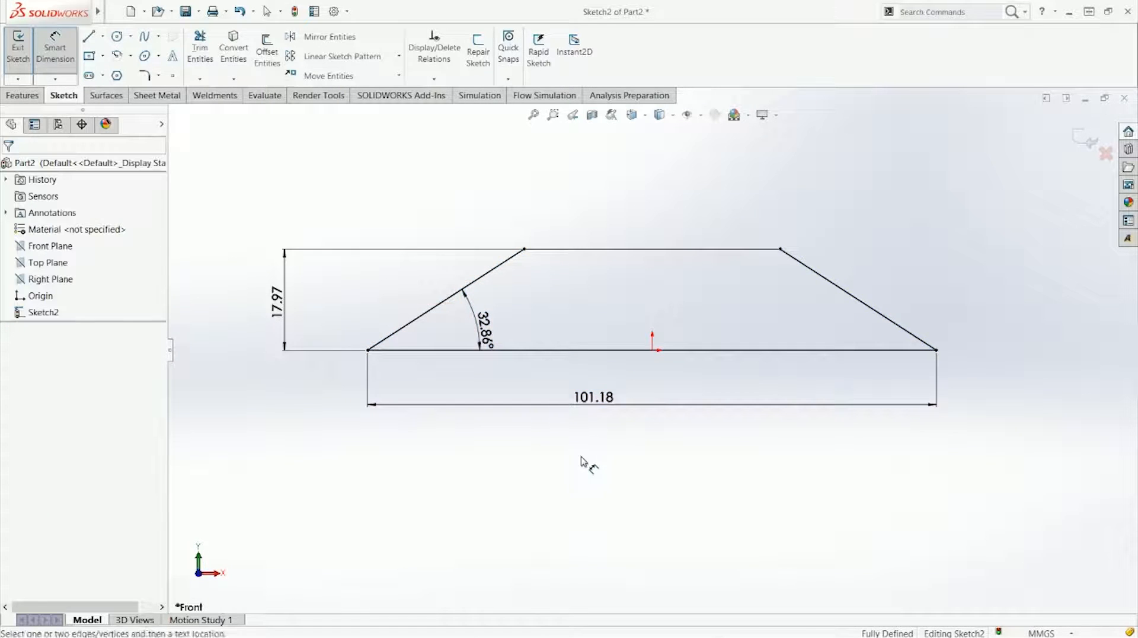
key("Escape")
left_click(490, 336)
key("Delete")
key("Return")
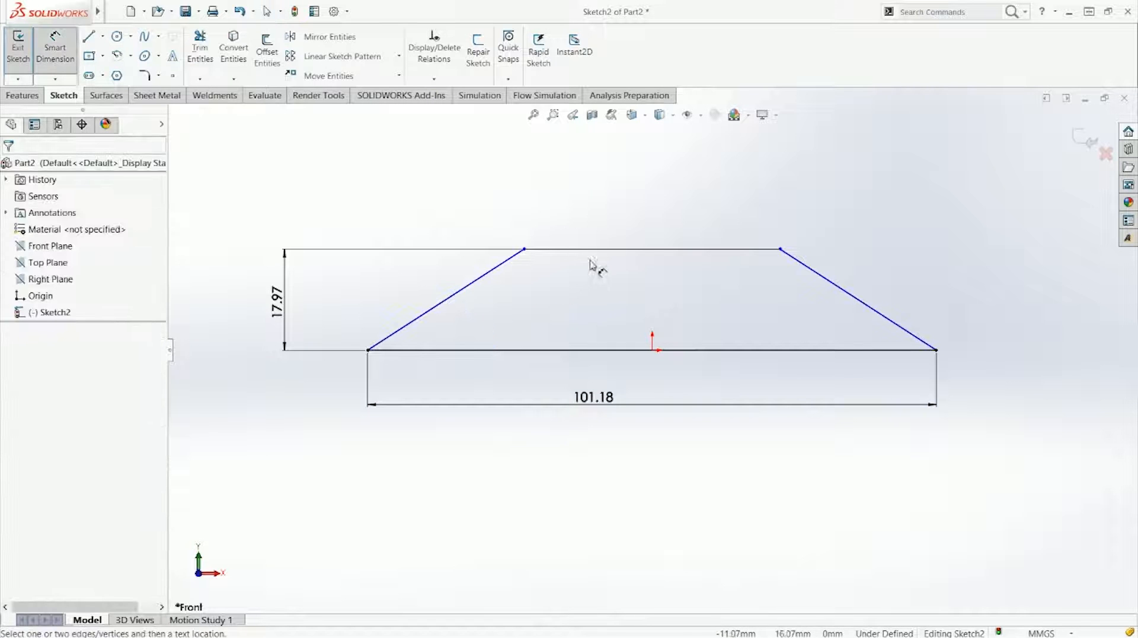
Dimension the length of the trapezoid's upper line, placing the dimension above it
left_click(603, 249)
left_click(600, 230)
key("Return")
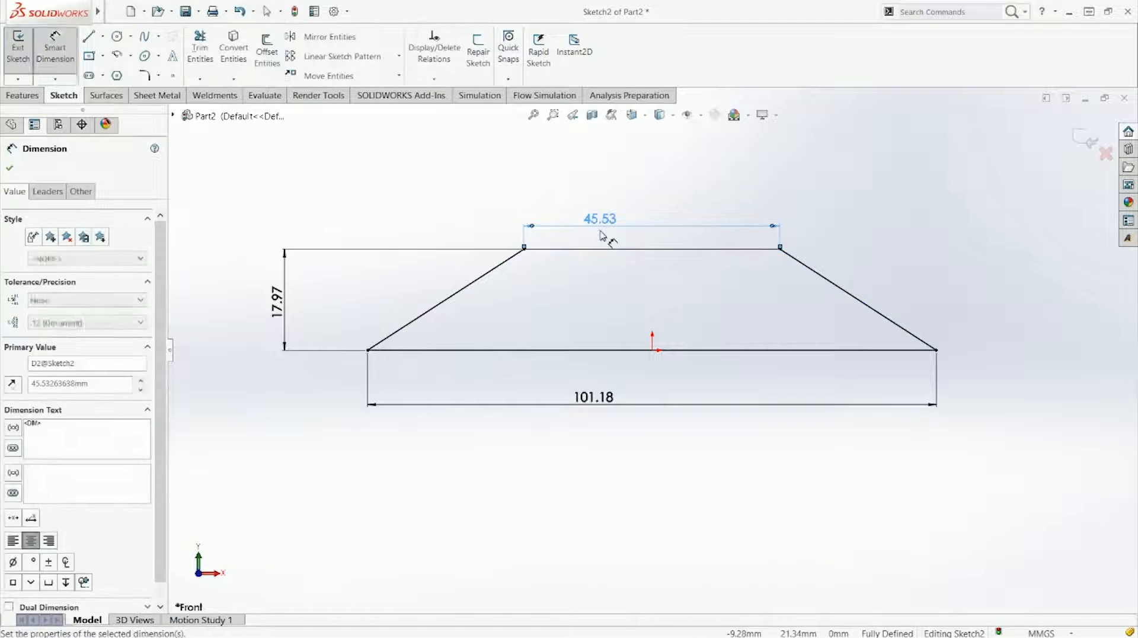
key("Escape")
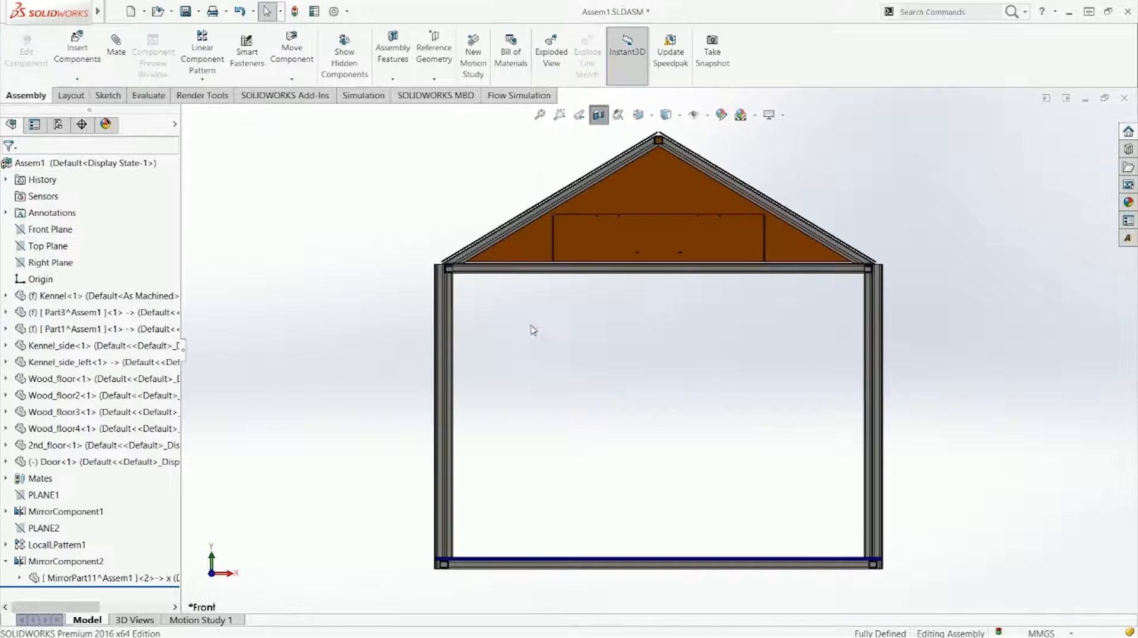
Check the thickness of the 2nd_floor board at its edge in the Assem1 assembly
scroll(534, 326, "down", 5)
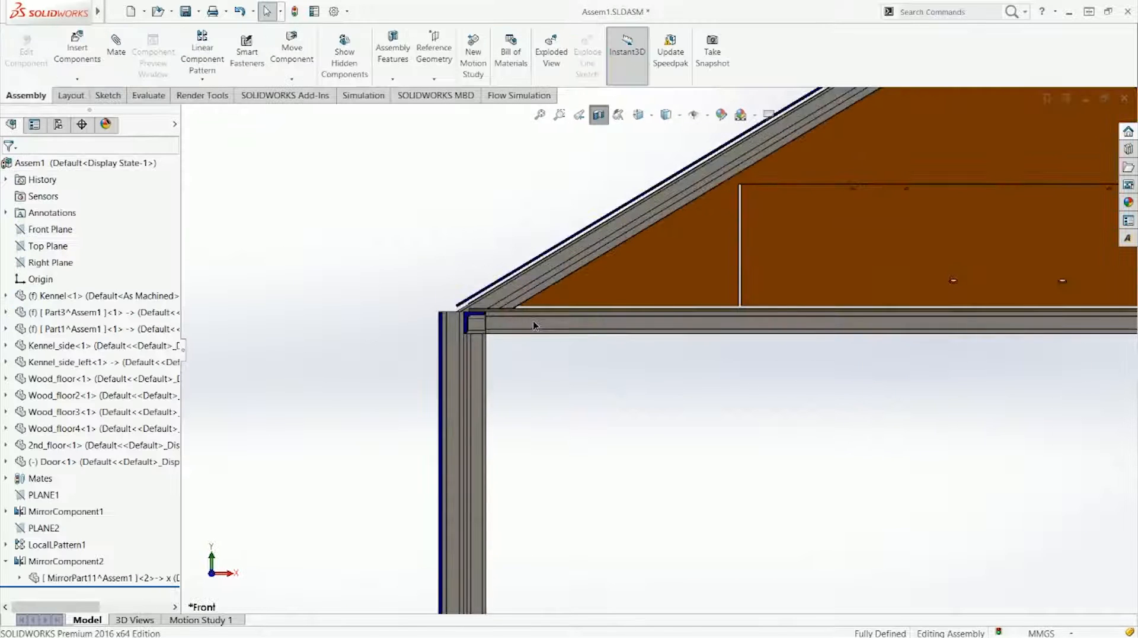
middle_click_drag(533, 326, 497, 313)
scroll(497, 314, "down", 8)
left_click(564, 330)
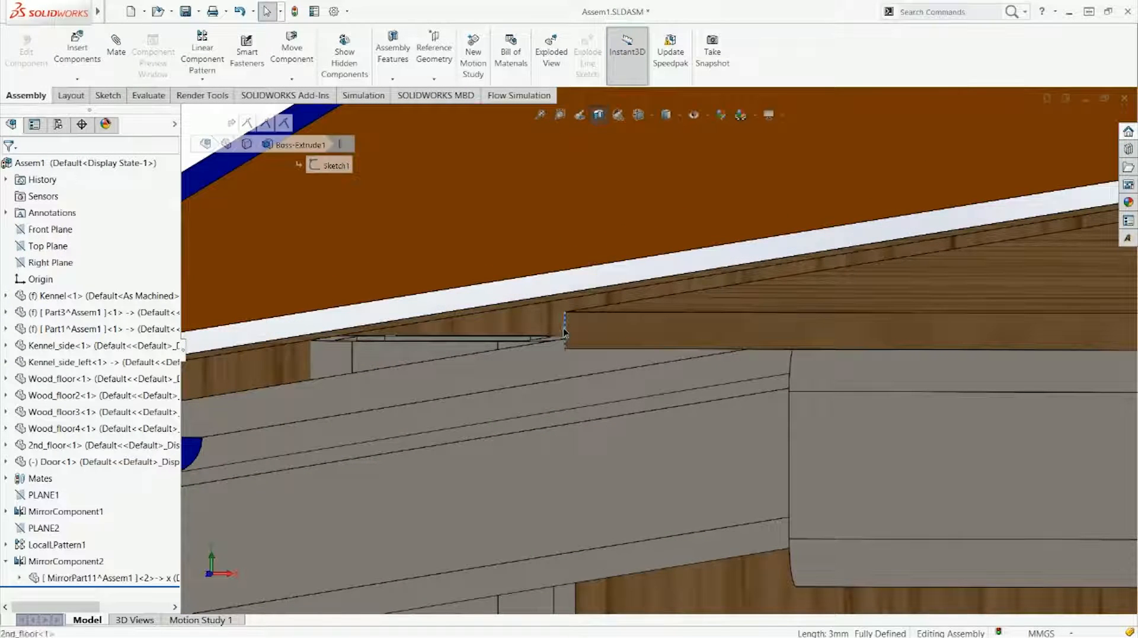
scroll(563, 332, "up", 5)
left_click(385, 290)
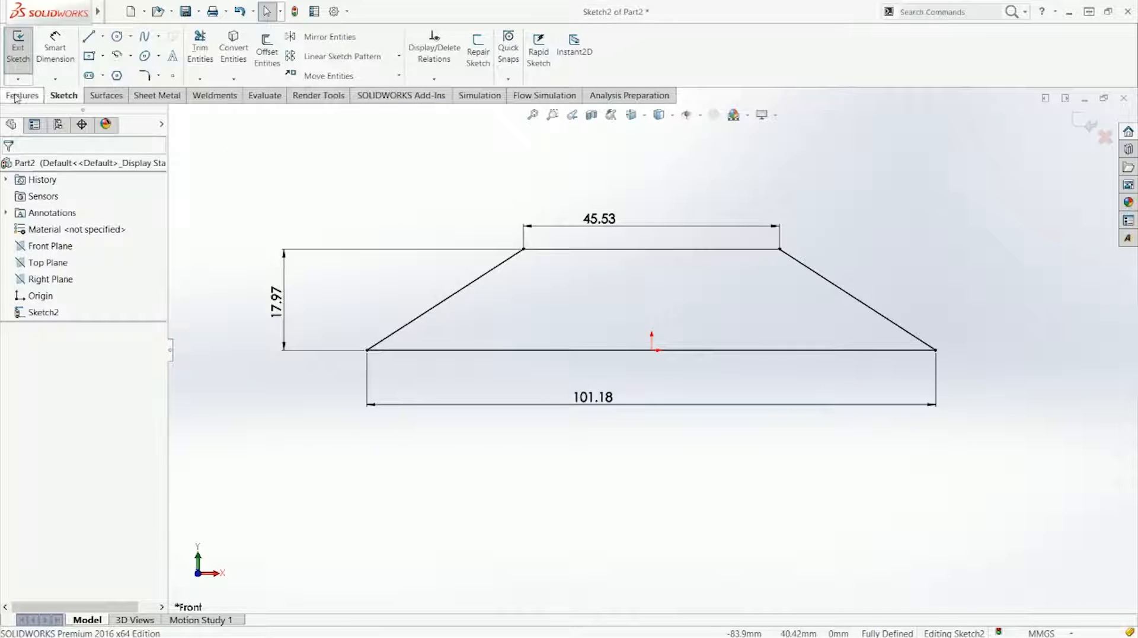
Extrude the trapezoid sketch in Part2 as a blind boss 3 mm deep
left_click(16, 97)
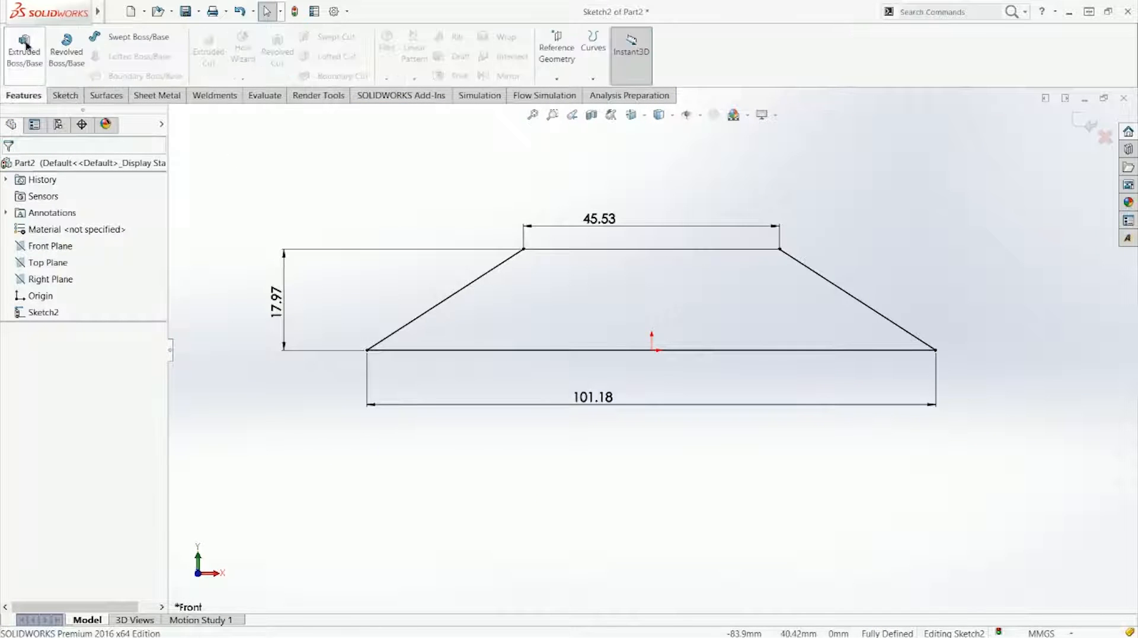
left_click(24, 48)
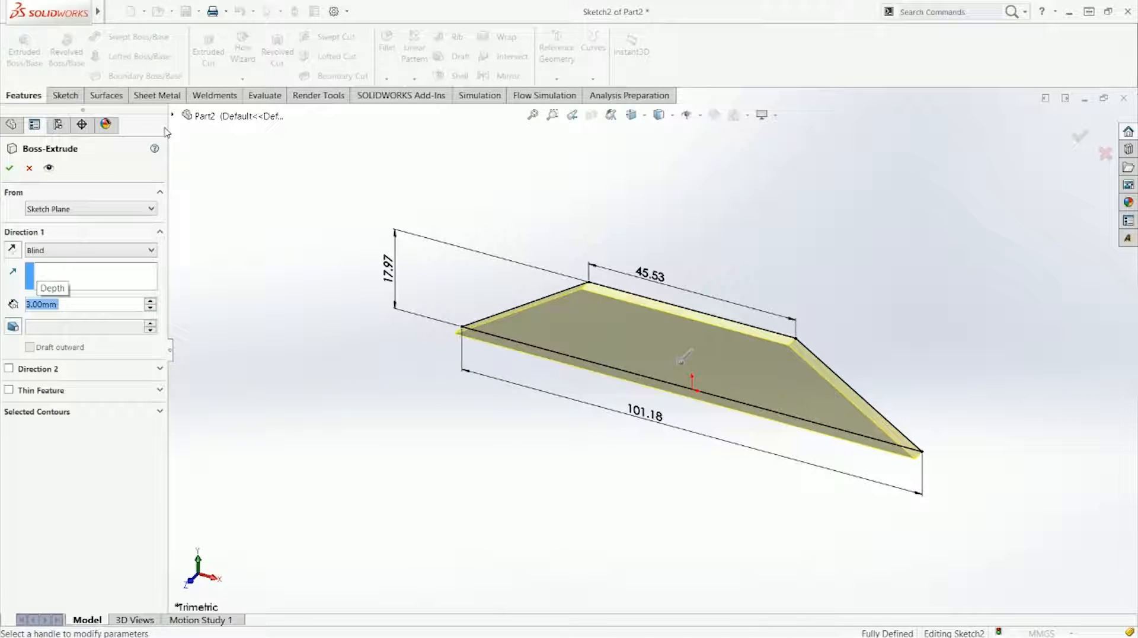
key("Return")
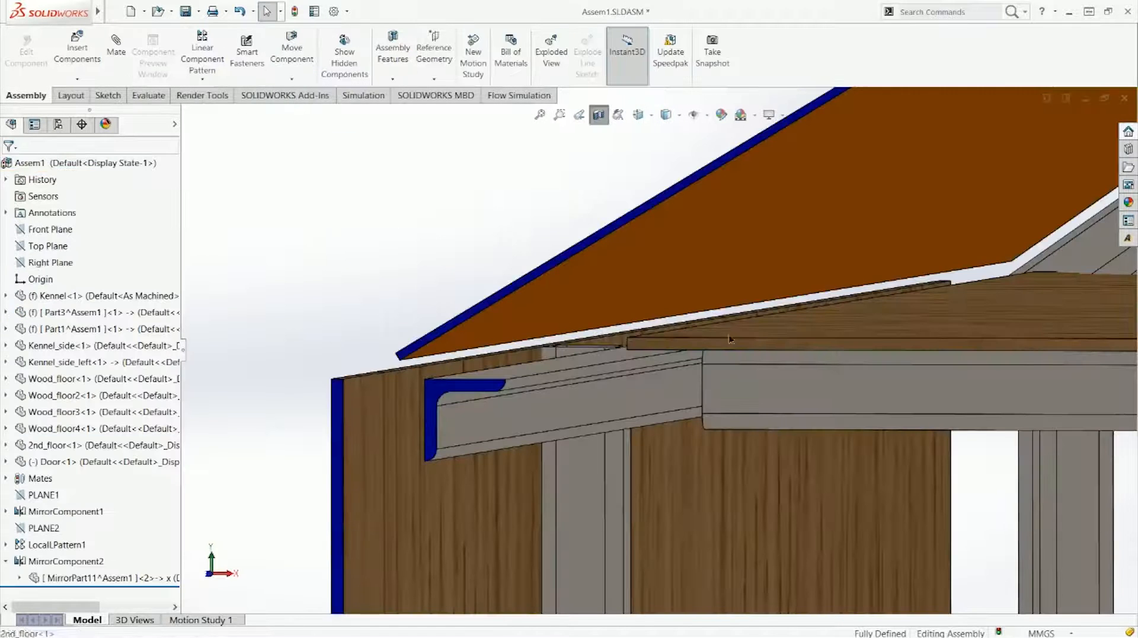
Copy the wood appearance from the 2nd_floor board in Assem1 and paste it onto the extruded trapezoid part
left_click(810, 312)
left_click(826, 283)
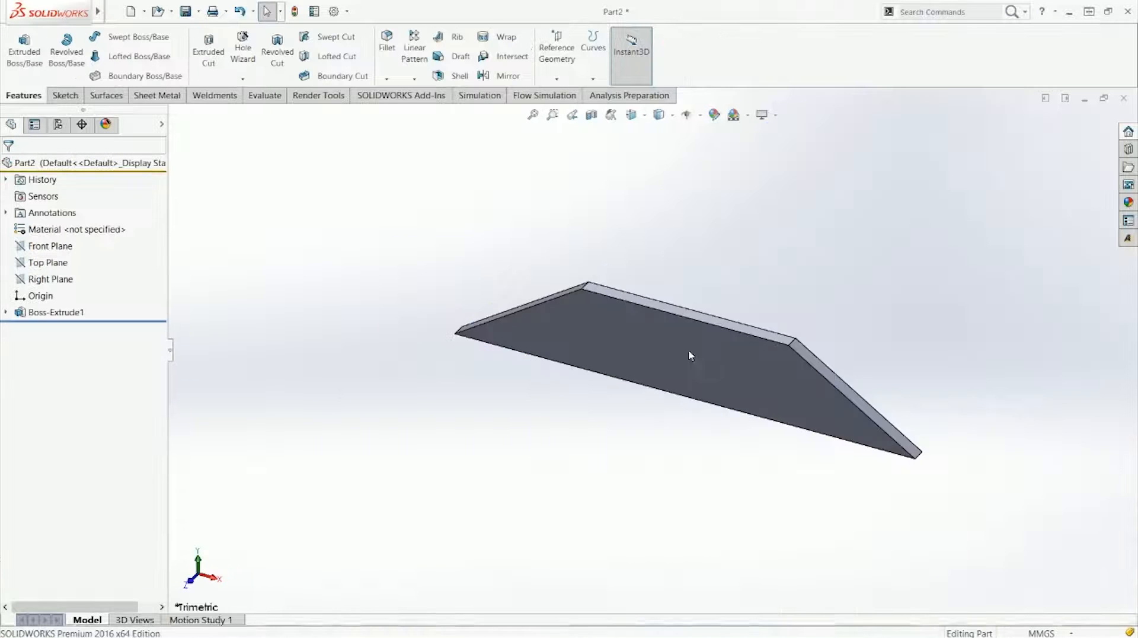
left_click(688, 350)
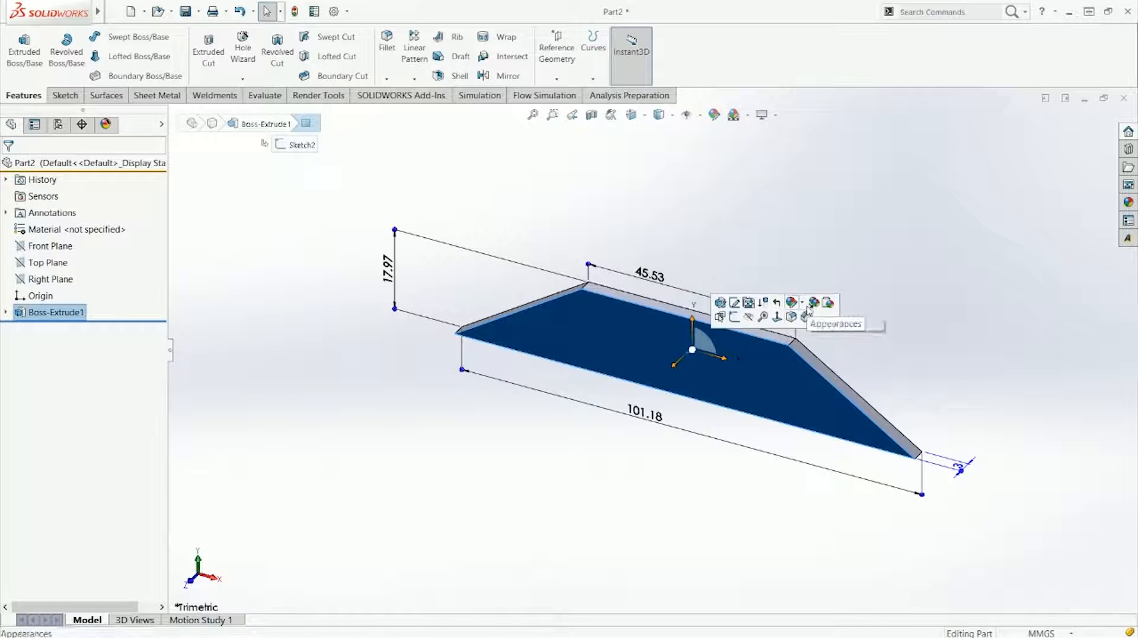
left_click(827, 303)
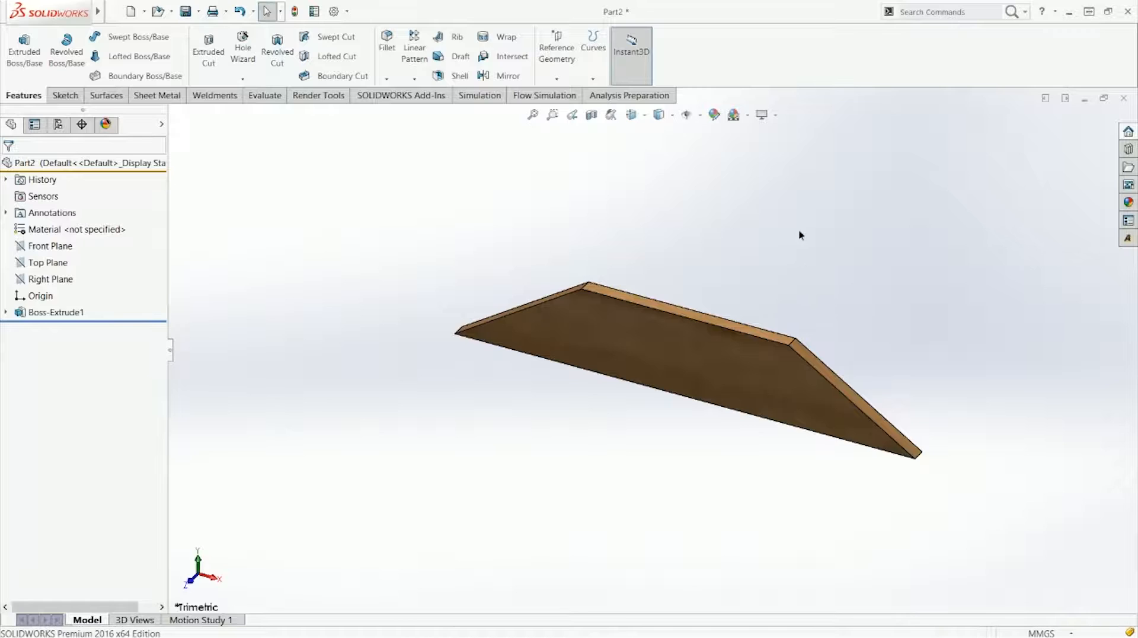
Save the trapezoid part as "Top cover"
key("ctrl+s")
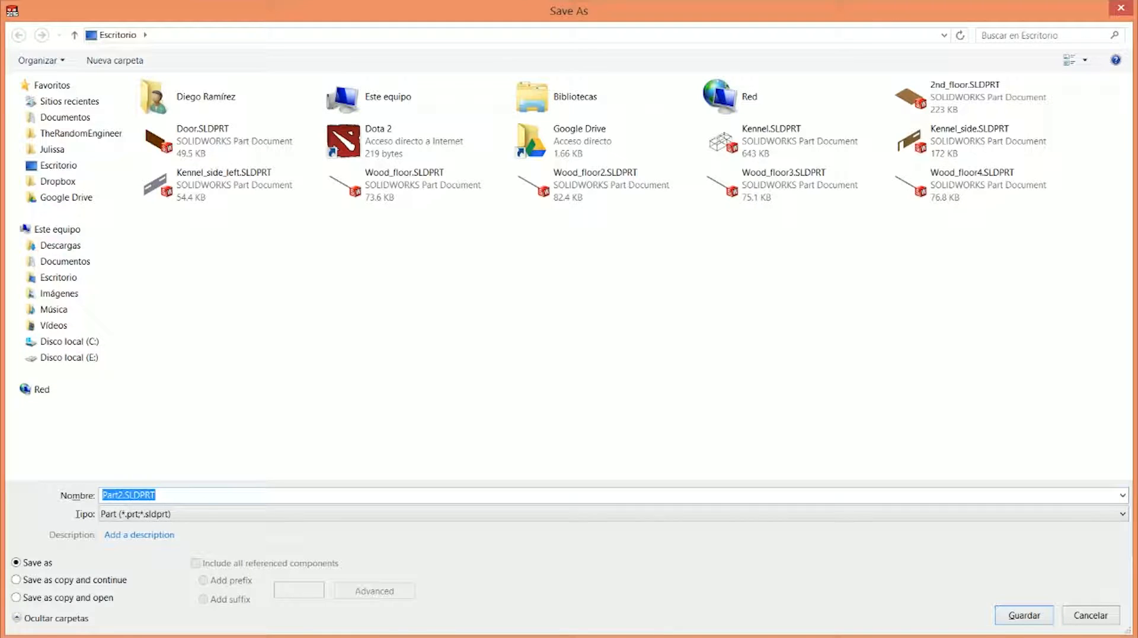
type("Ce")
type("e")
key("BackSpace")
key("BackSpace")
type("i")
key("BackSpace")
key("BackSpace")
key("BackSpace")
key("BackSpace")
type("Top cover")
key("Return")
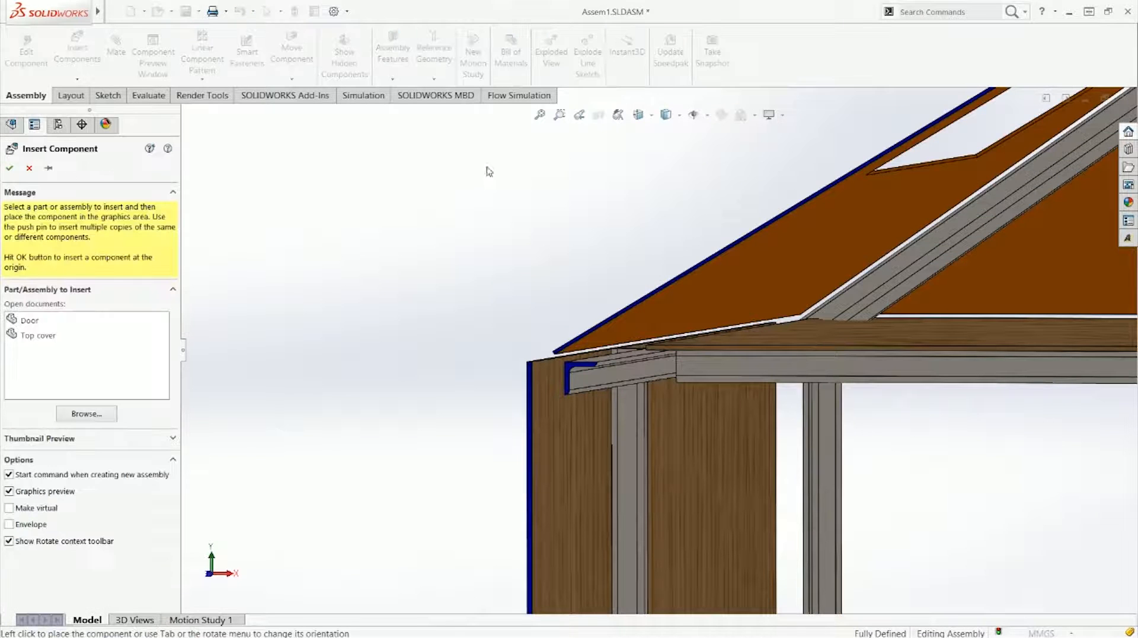
Insert one Top cover component into the Assem1 assembly, placing it in the empty space beside the roof
left_click(46, 323)
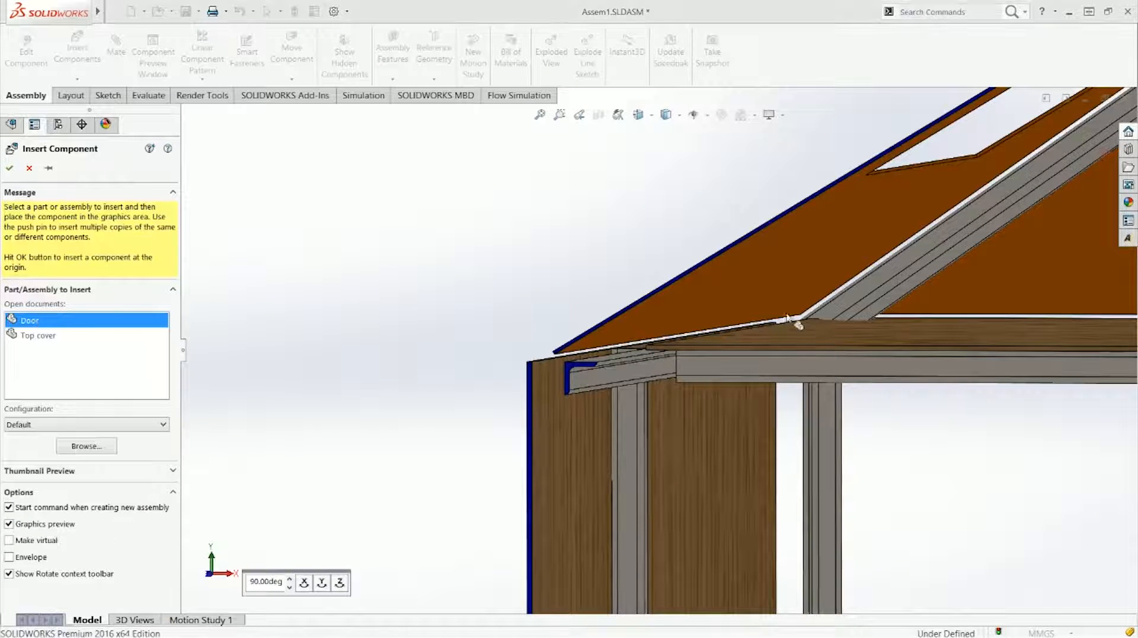
scroll(409, 320, "up", 4)
left_click(39, 336)
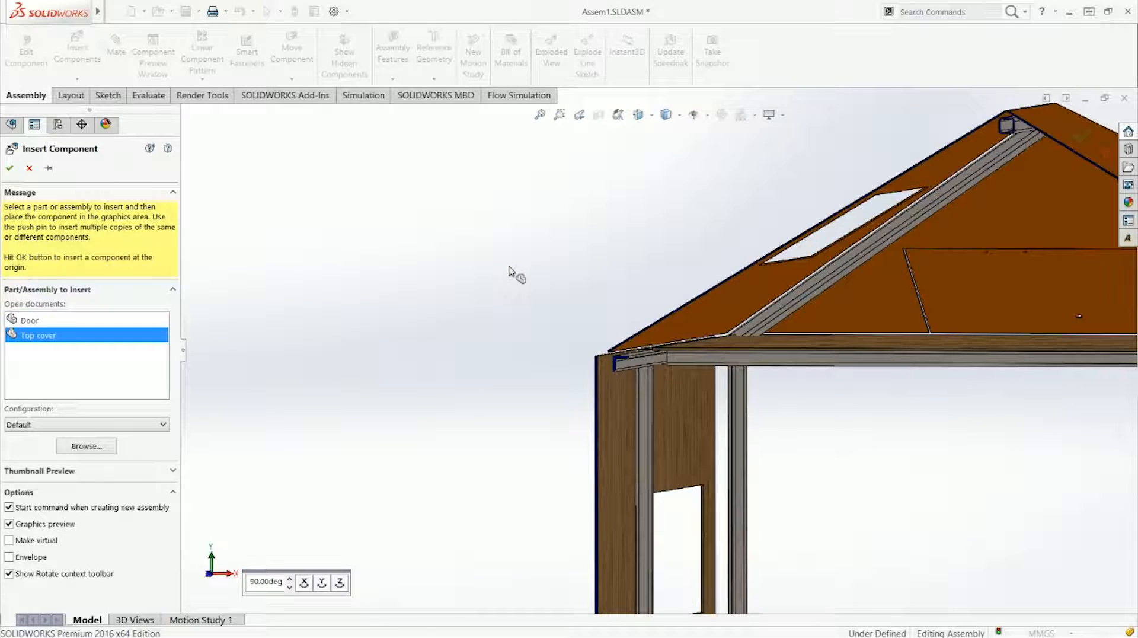
key("Escape")
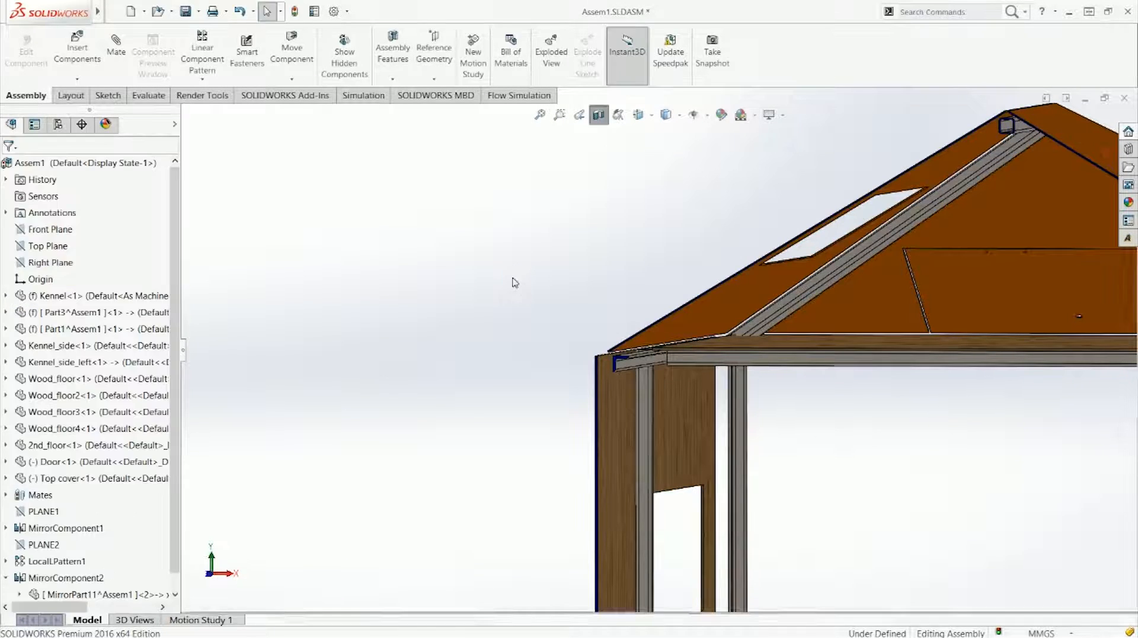
Turn off the section view and, in the front view, move Top cover over the middle of the front gable
left_click(600, 115)
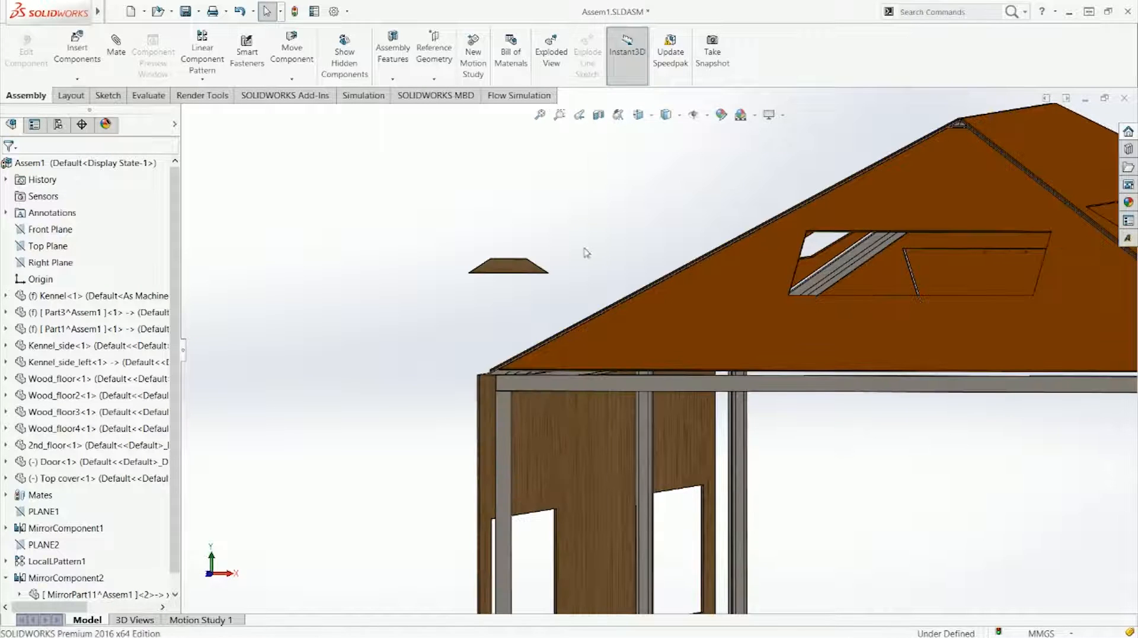
key("ctrl+1")
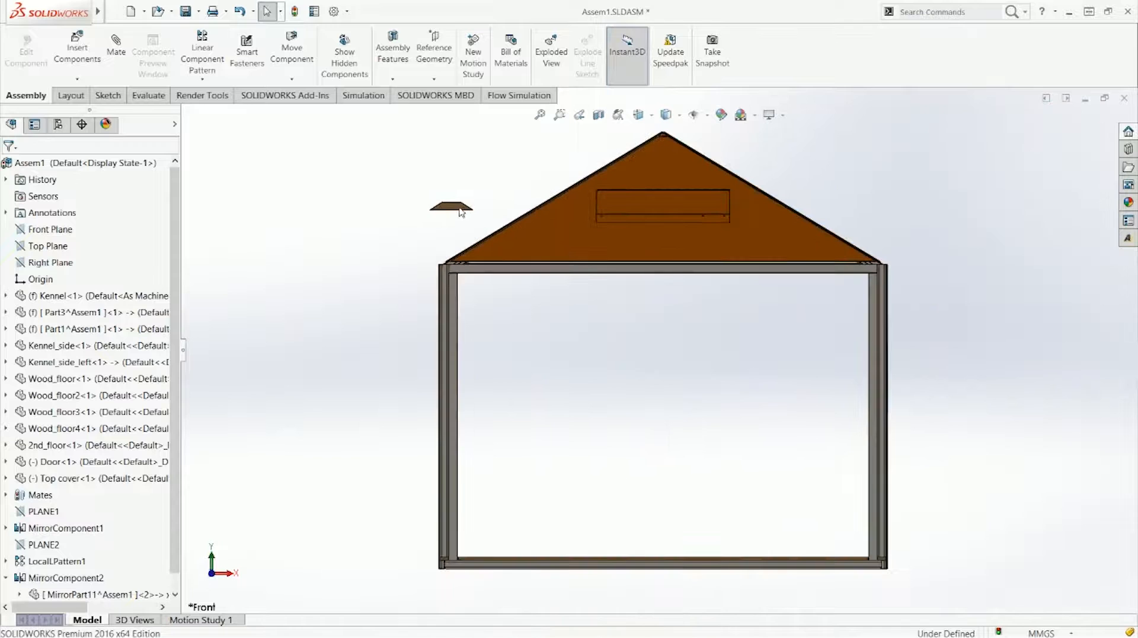
left_click_drag(462, 212, 636, 220)
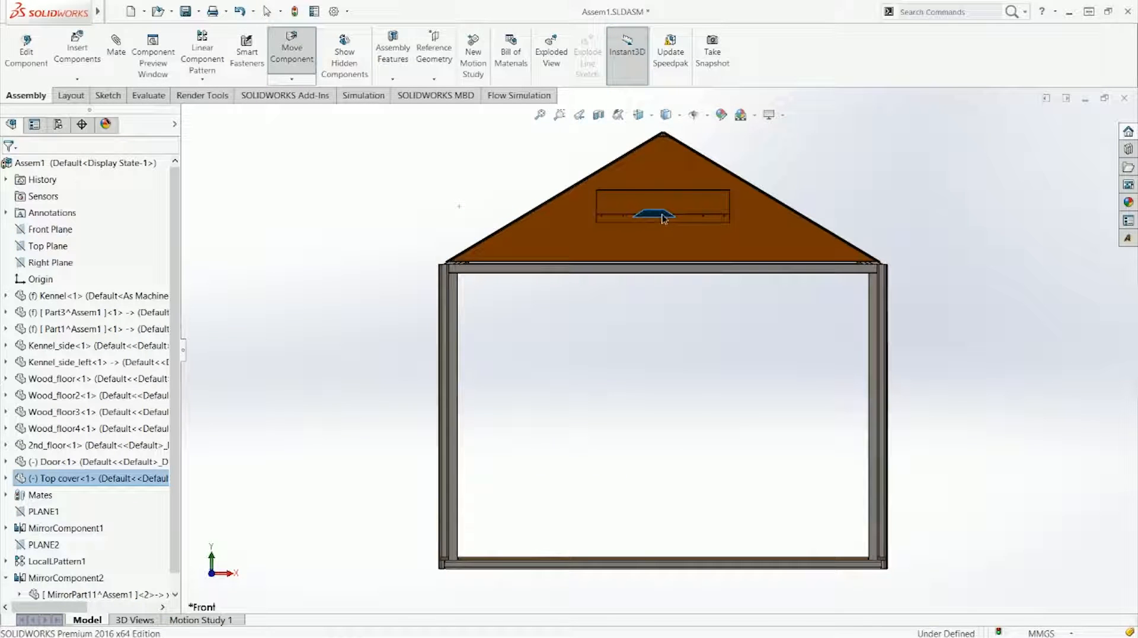
Hide the front gable panel, Part1^Assem1
left_click(673, 178)
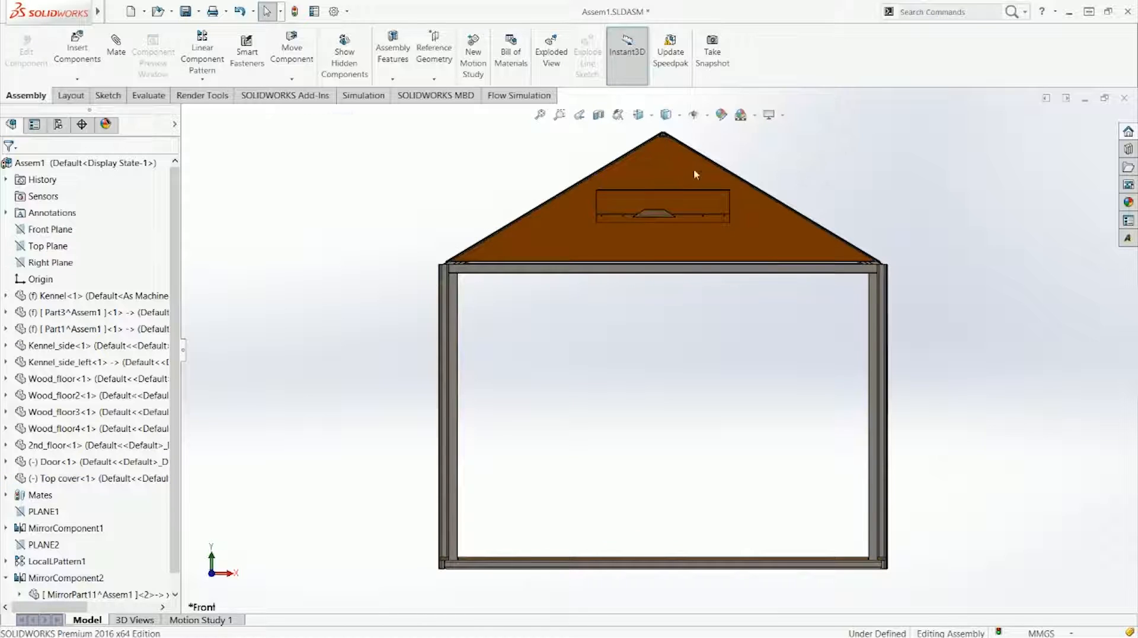
left_click(695, 174)
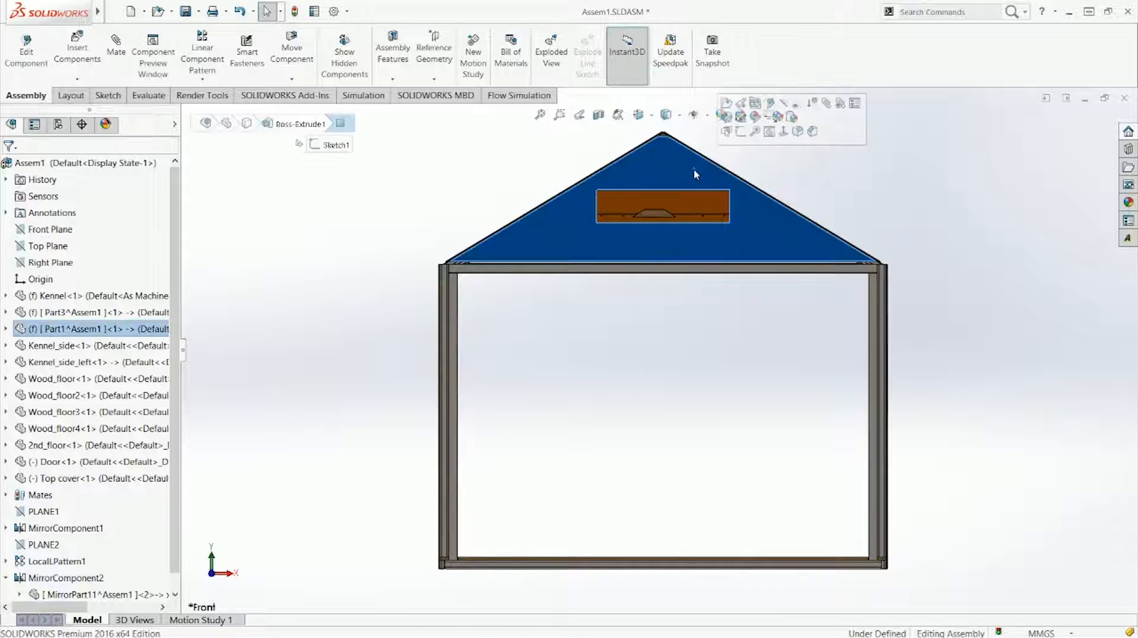
left_click(787, 108)
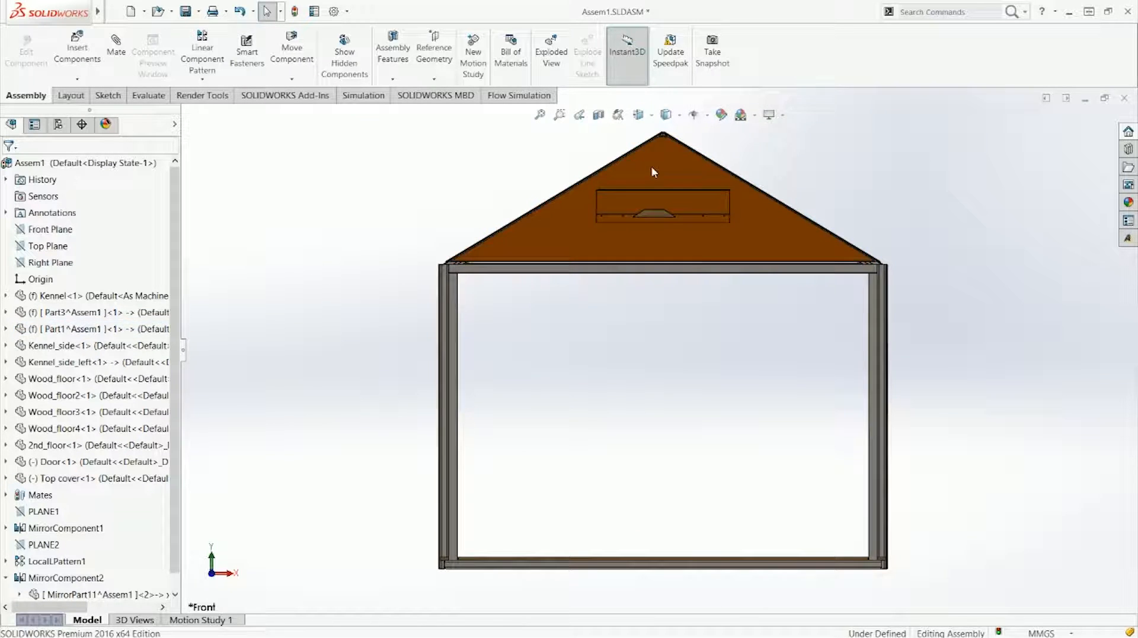
key("Tab")
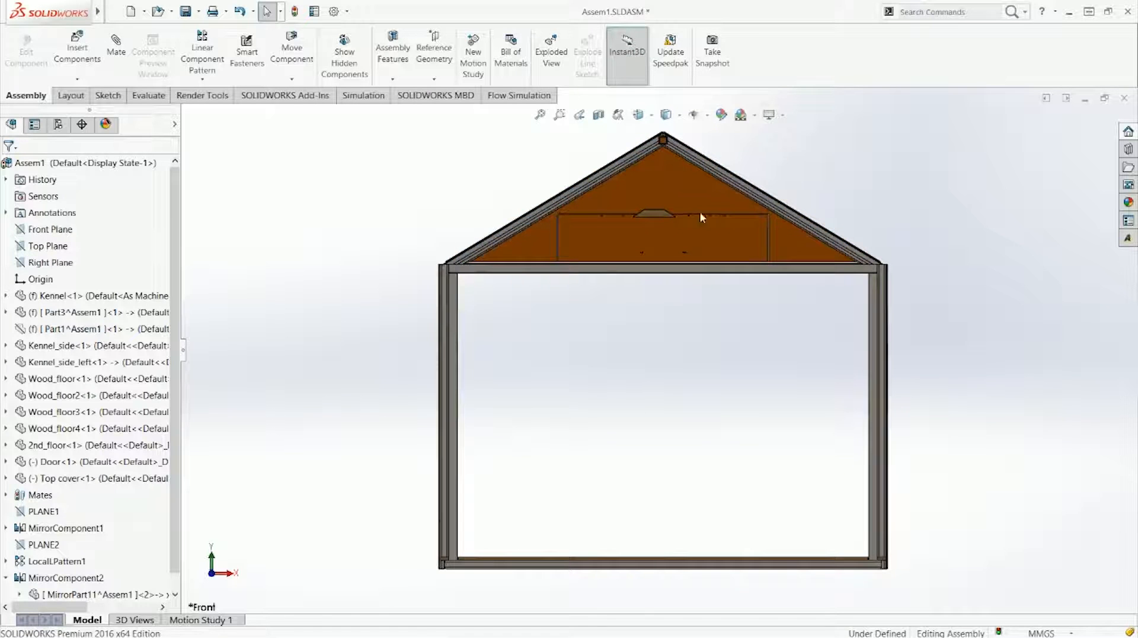
Move the Top cover trapezoid down to the area just above the gable's horizontal beam
scroll(613, 265, "down", 4)
left_click_drag(610, 268, 654, 346)
scroll(640, 377, "up", 2)
left_click(649, 447)
scroll(643, 368, "down", 5)
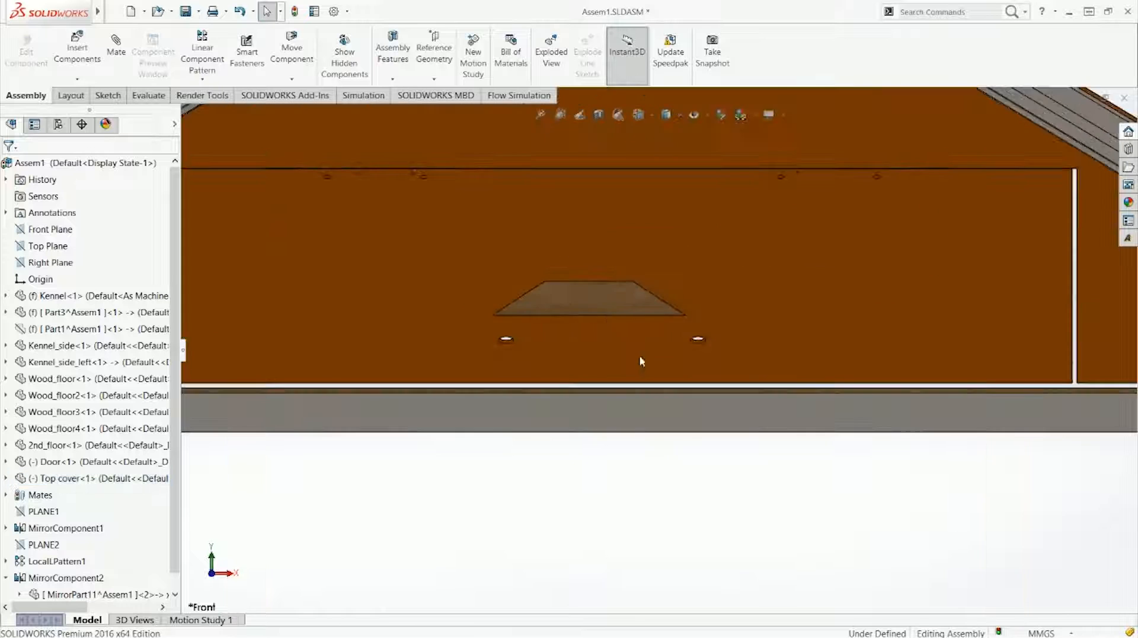
Mate the front face of Top cover coincident with the front edge face of the 2nd_floor board
left_click(608, 303)
scroll(630, 415, "up", 4)
scroll(636, 387, "down", 6)
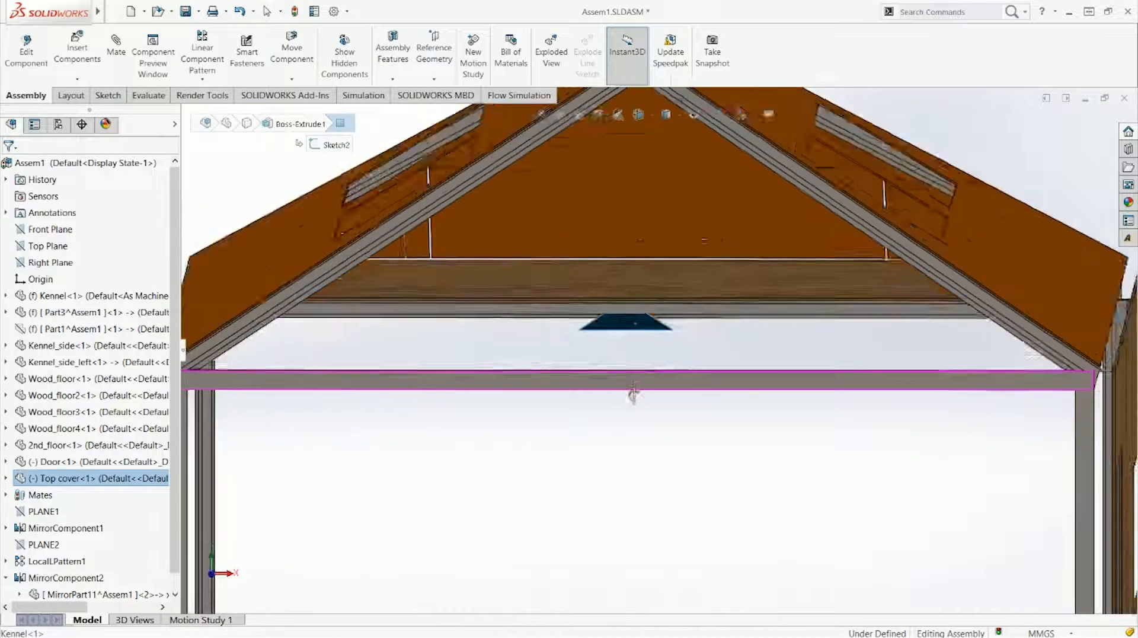
scroll(622, 313, "down", 2)
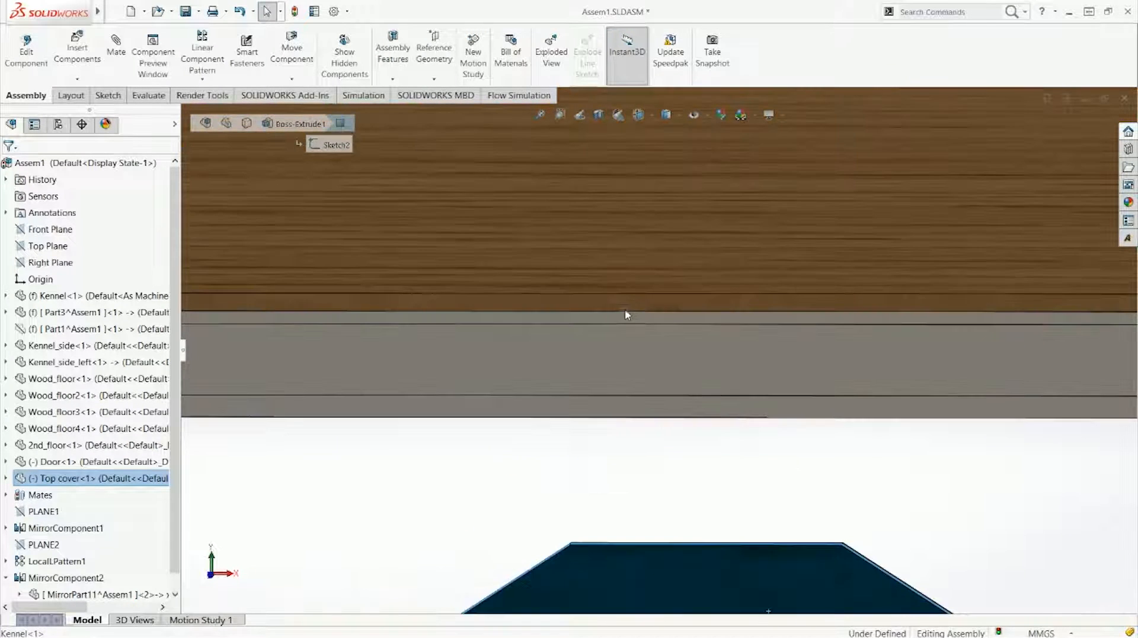
left_click(638, 302)
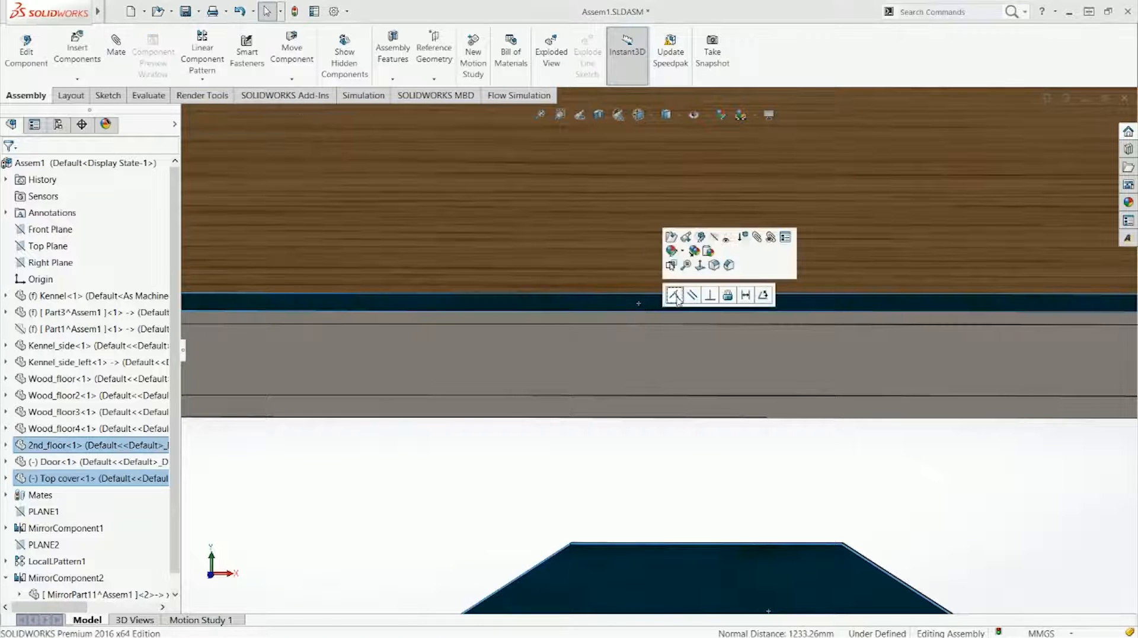
left_click(675, 296)
Mate the lower edge face of Top cover coincident with the 2nd_floor board so the trapezoid stands at floor level
left_click(783, 309)
middle_click_drag(784, 308, 721, 208)
scroll(685, 199, "down", 5)
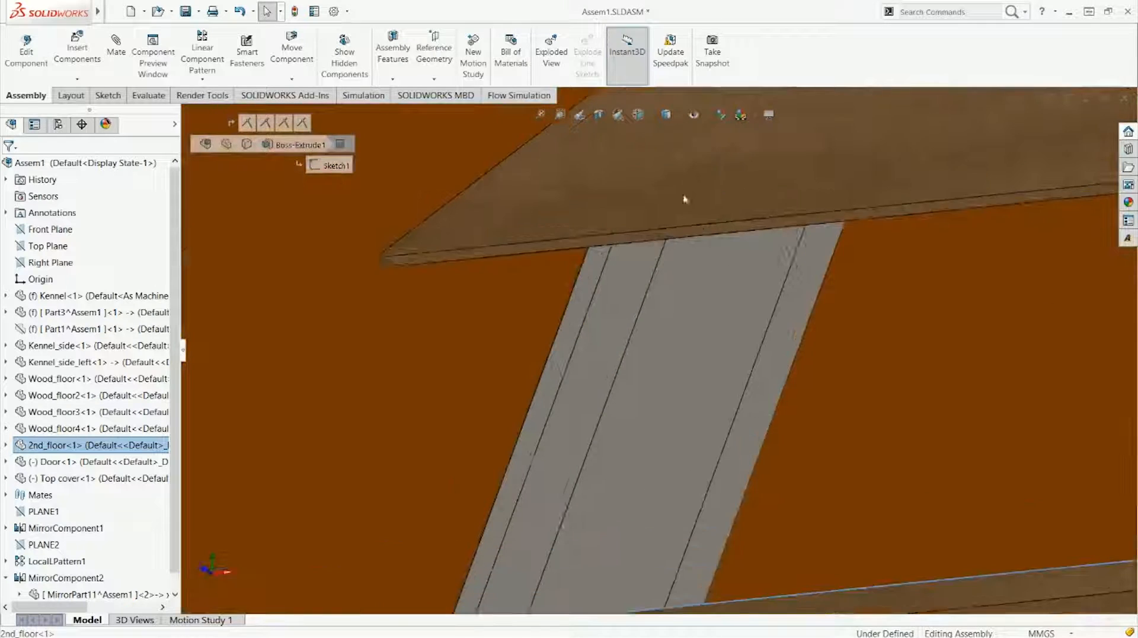
left_click(691, 261)
left_click(726, 255)
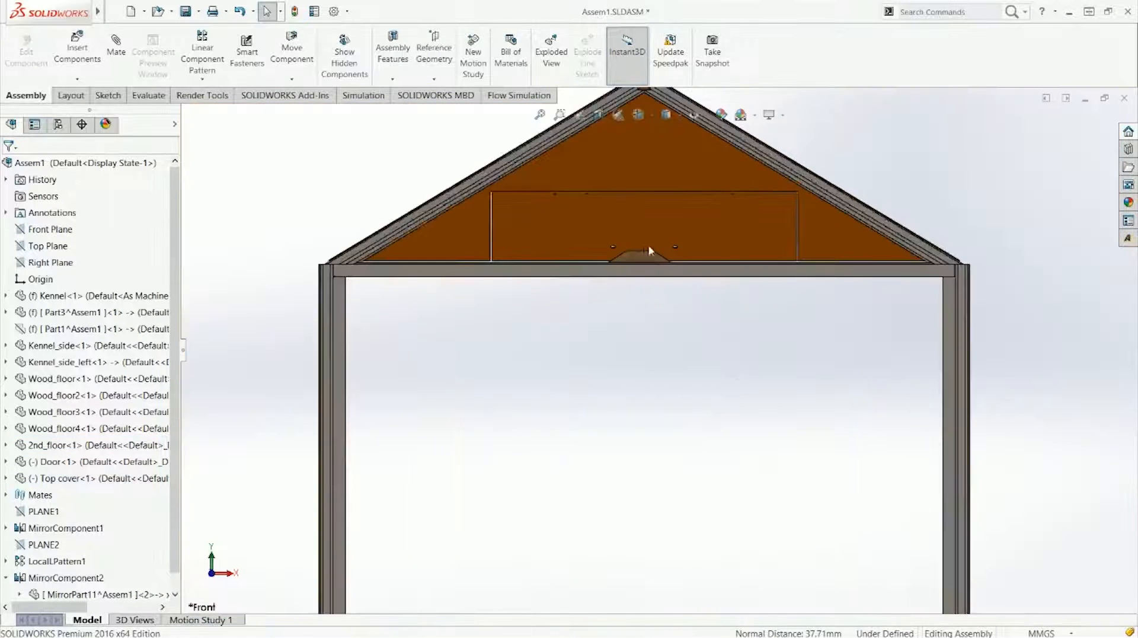
Centre Top cover by mating its Right Plane coincident with the assembly's Right Plane
scroll(650, 251, "down", 3)
left_click(621, 294)
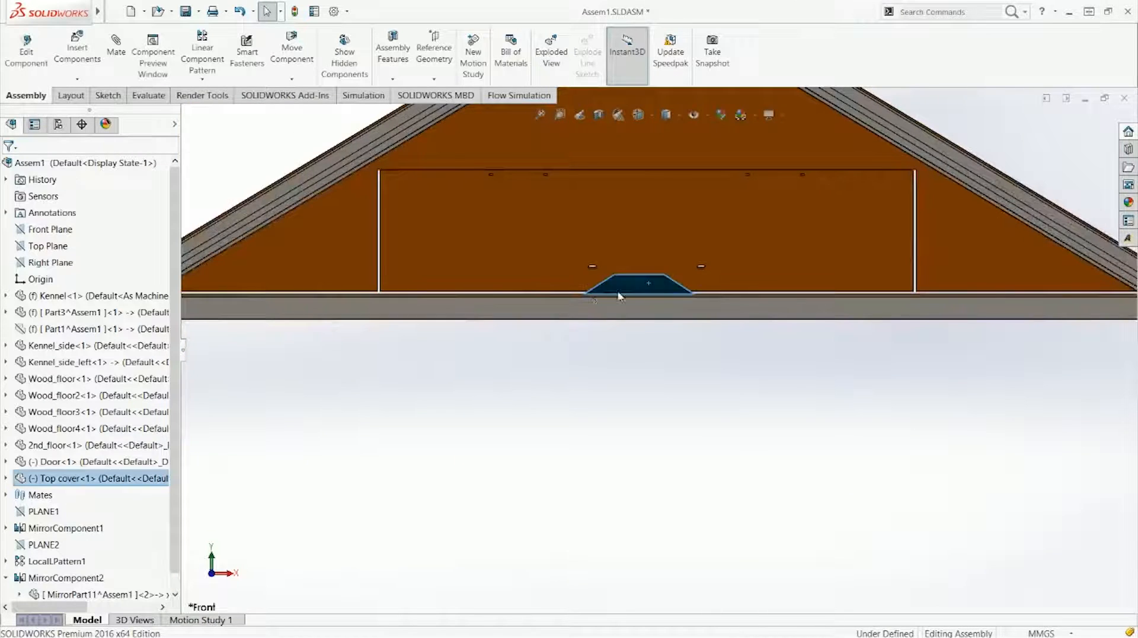
left_click(6, 477)
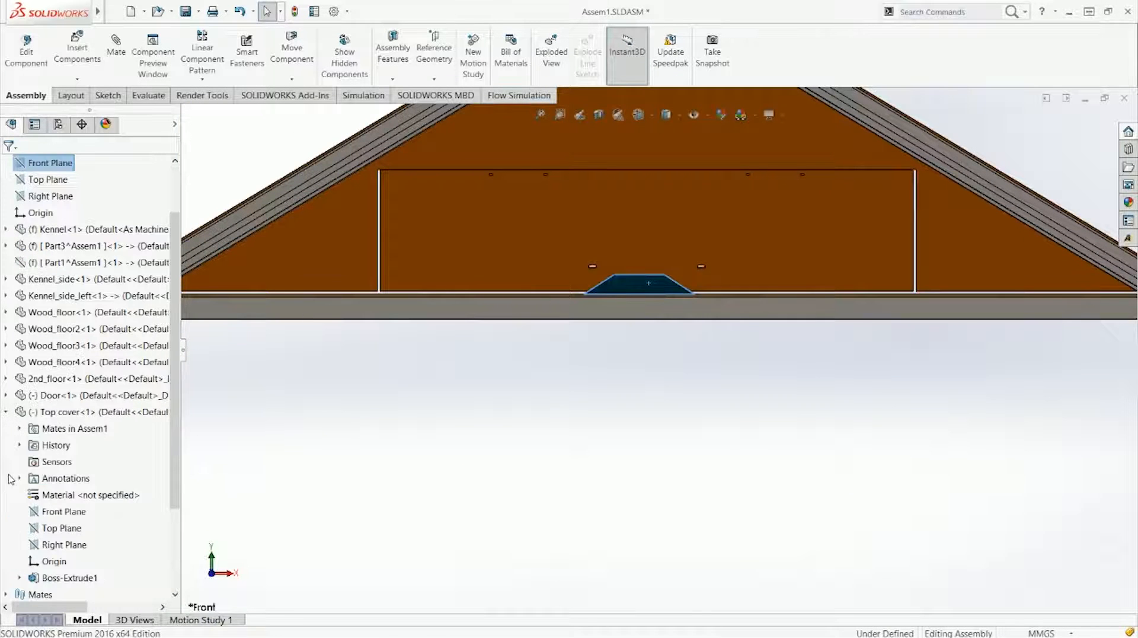
left_click(64, 545)
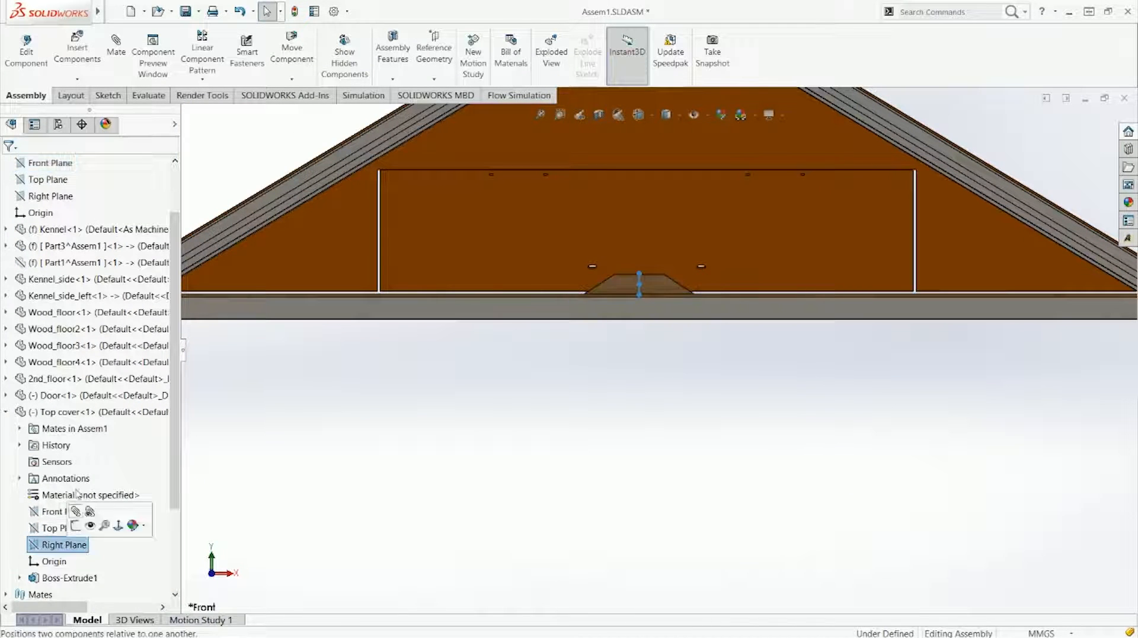
left_click(60, 199, "ctrl")
left_click(70, 206)
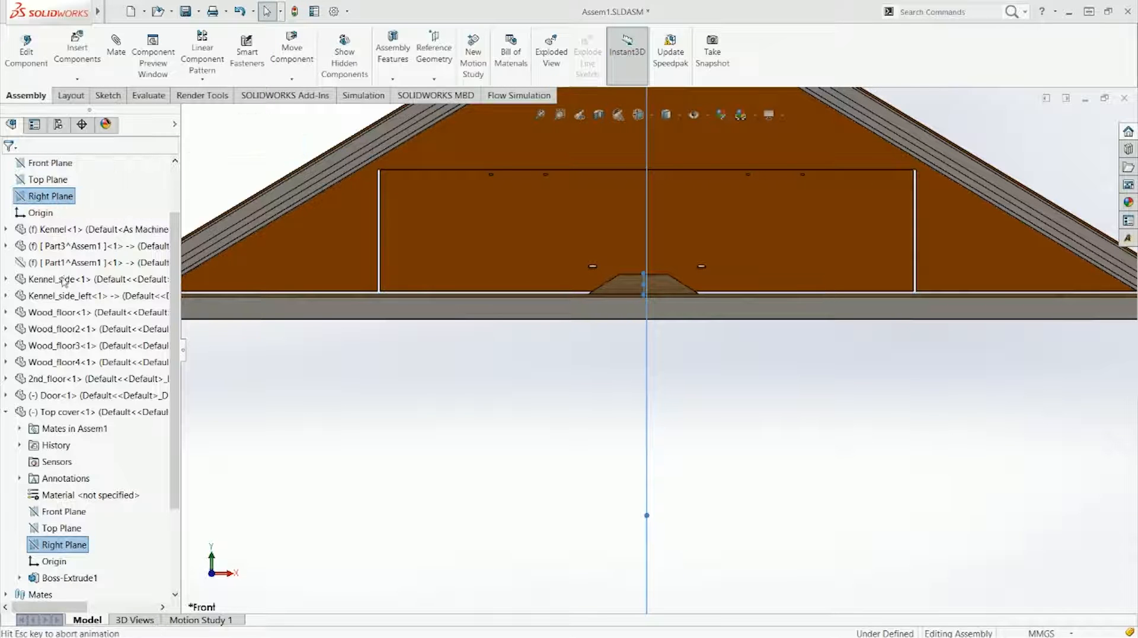
left_click(6, 412)
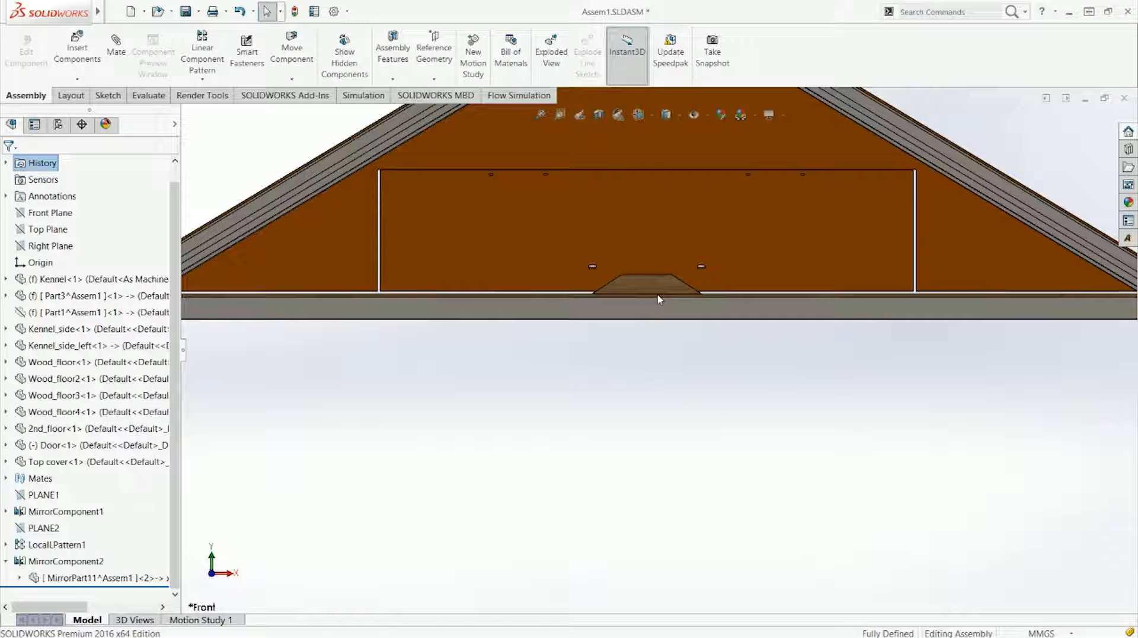
left_click(37, 218)
left_click(48, 245, "shift")
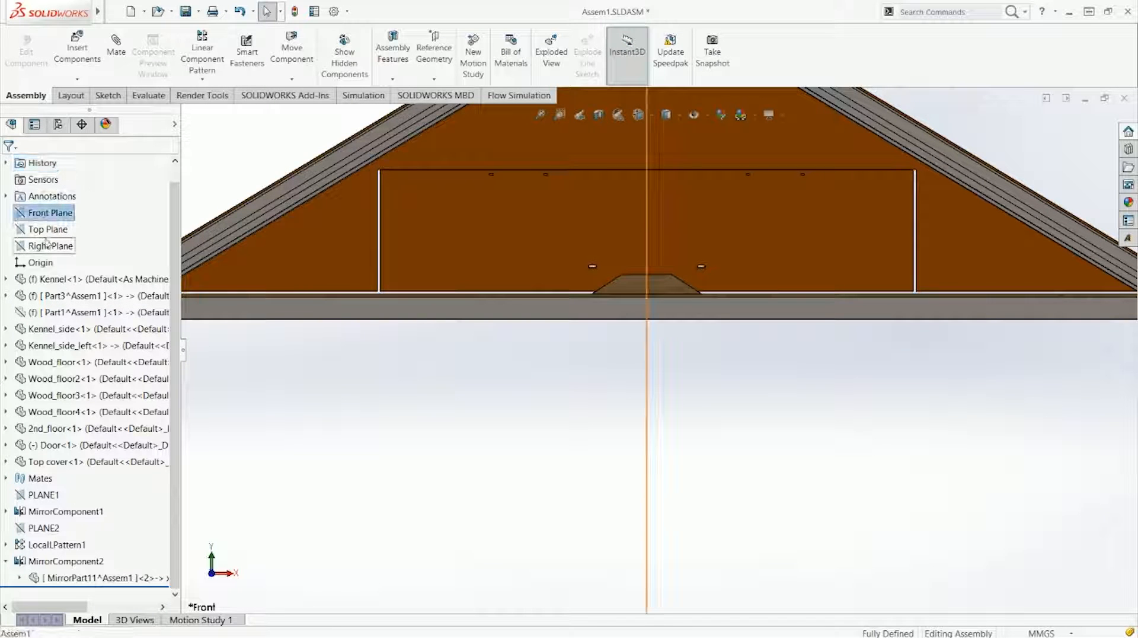
left_click(266, 391)
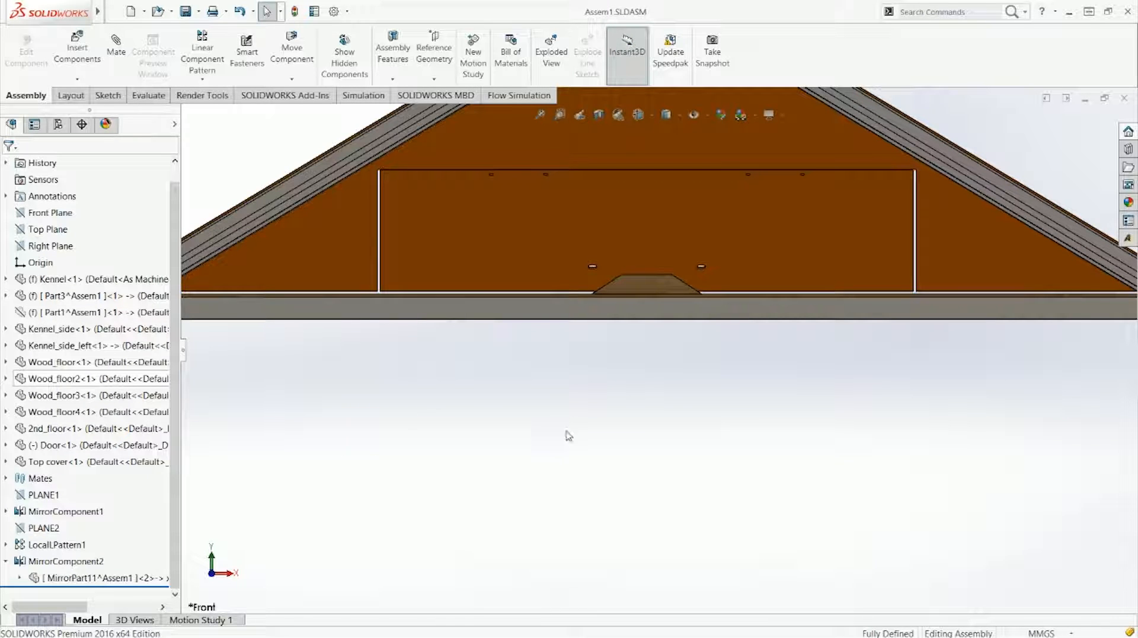
Examine the roof beams around the 2nd_floor board and check the length of the board's front edge
scroll(368, 310, "up", 3)
scroll(363, 322, "down", 6)
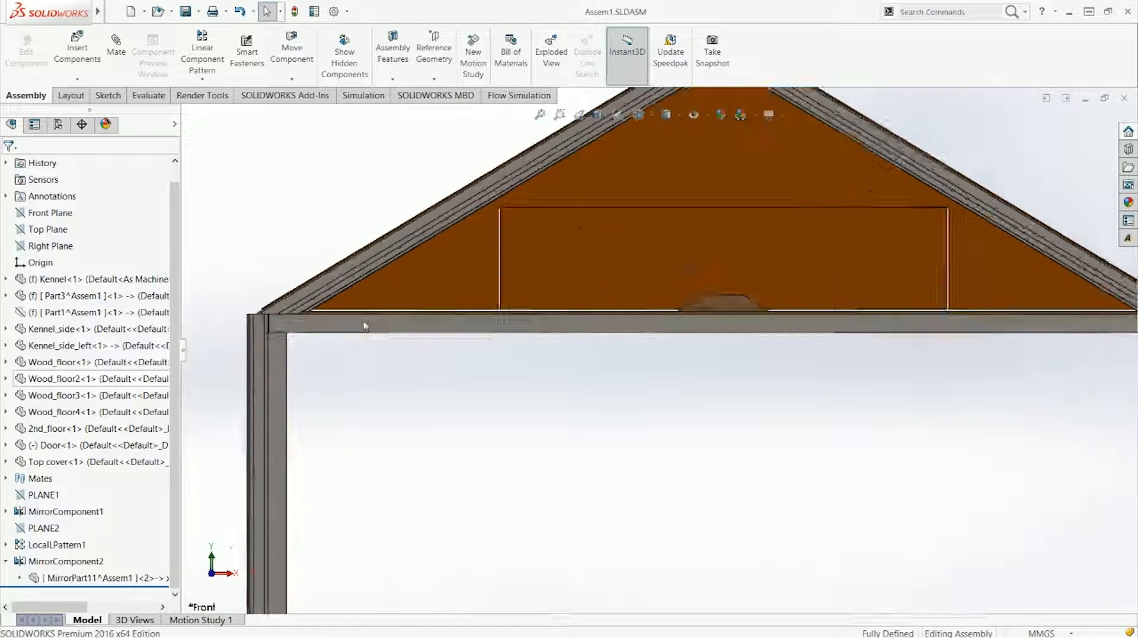
middle_click_drag(356, 325, 394, 363)
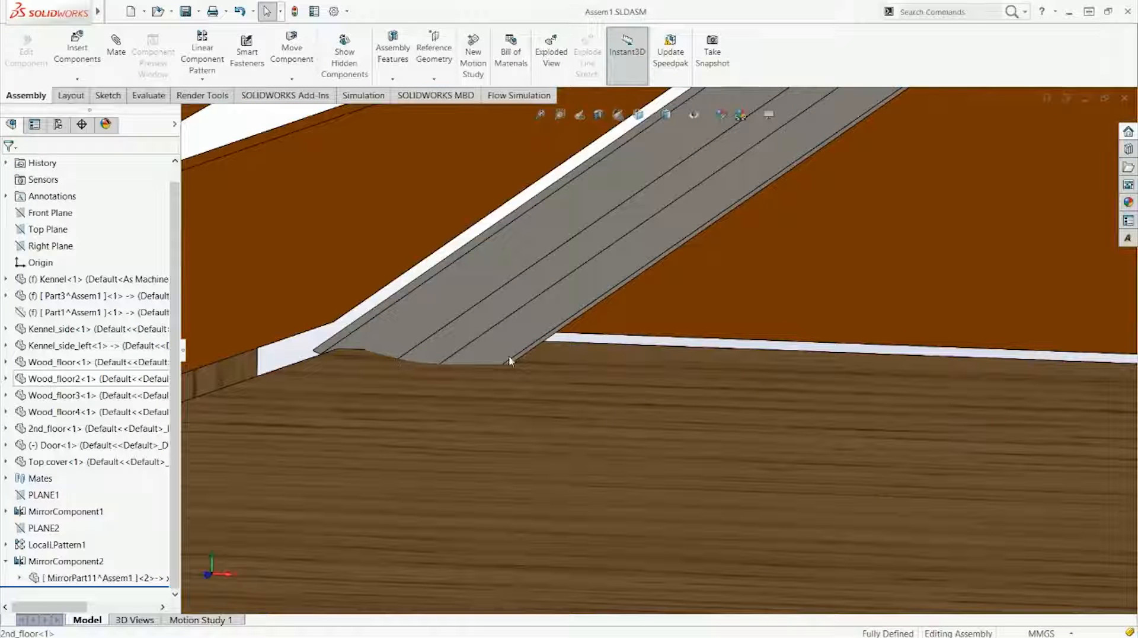
scroll(467, 372, "up", 6)
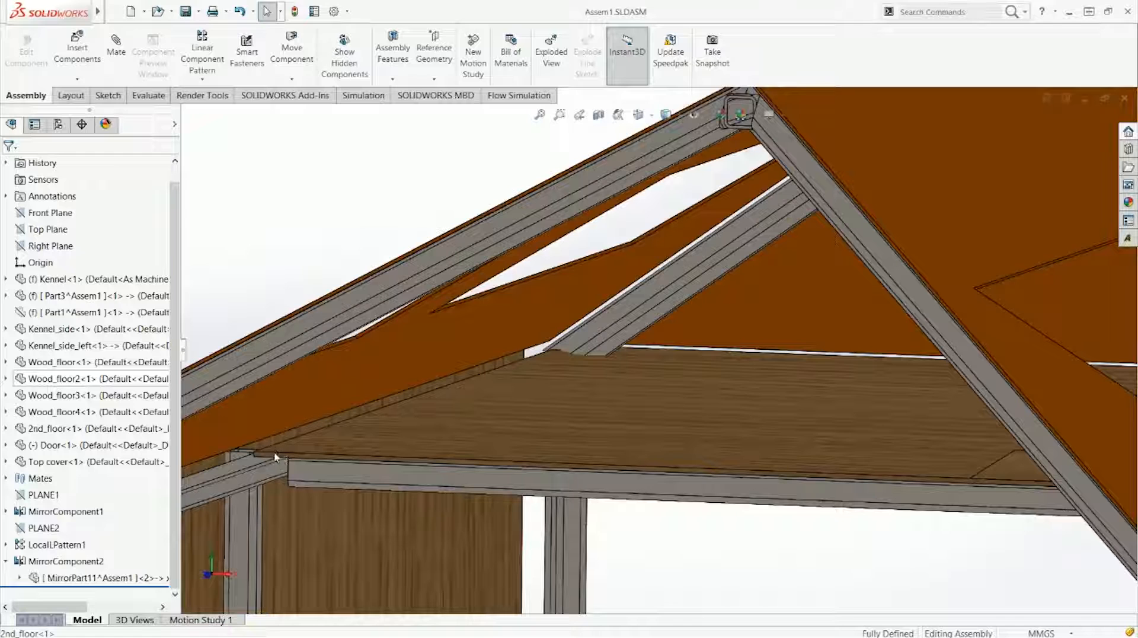
left_click(275, 457)
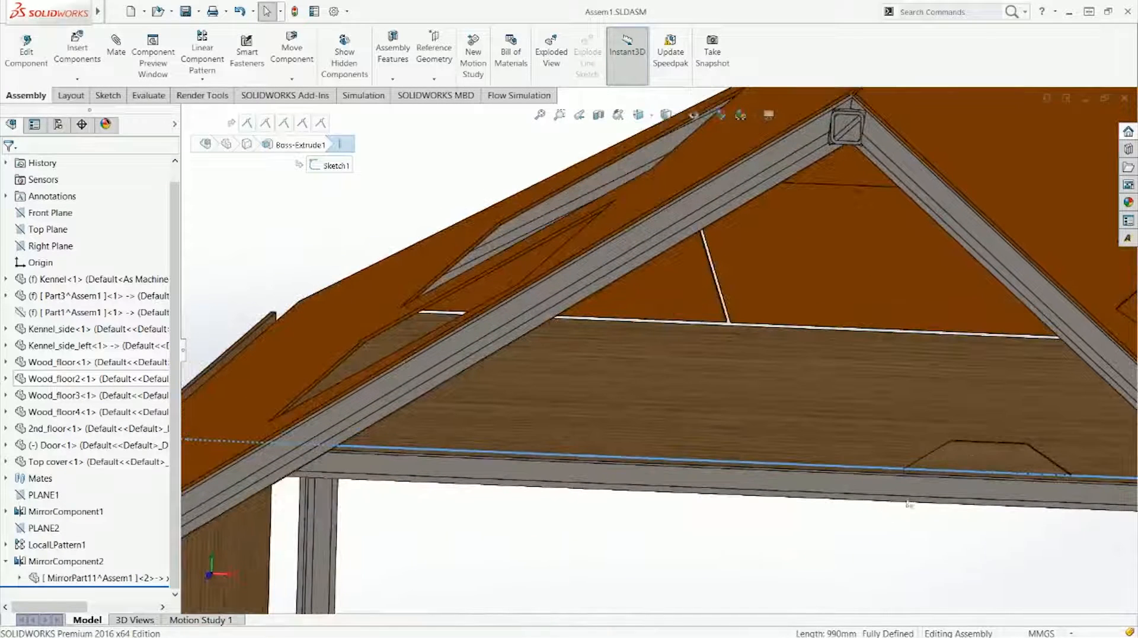
Set the base width of the top cover's trapezoidal profile to 990 mm
left_click(967, 497)
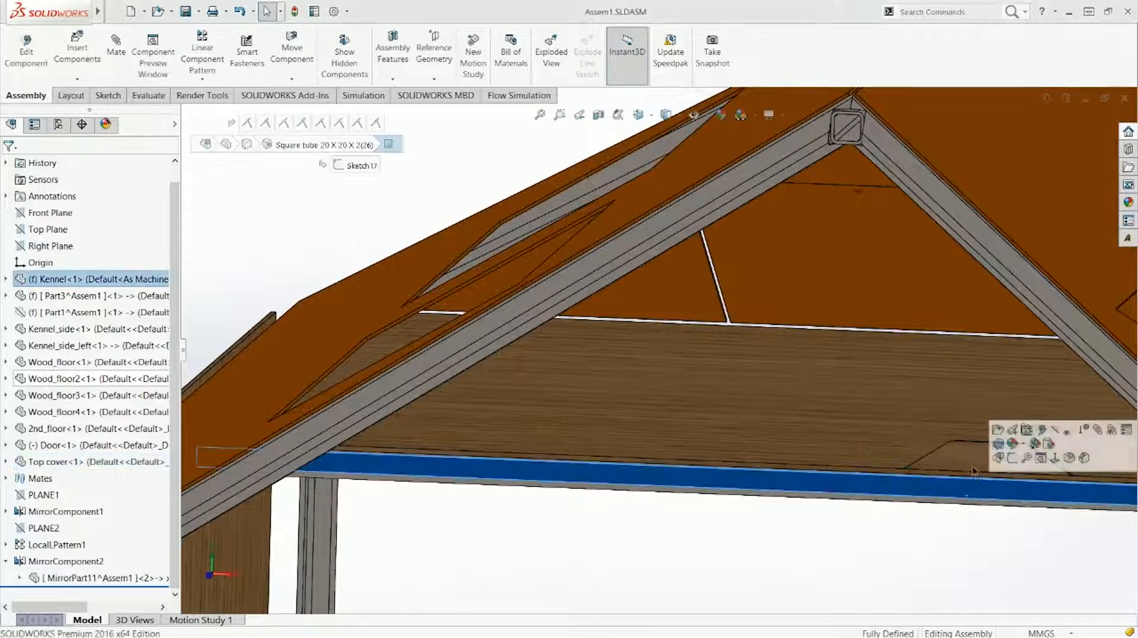
left_click(971, 461)
double_click(970, 484)
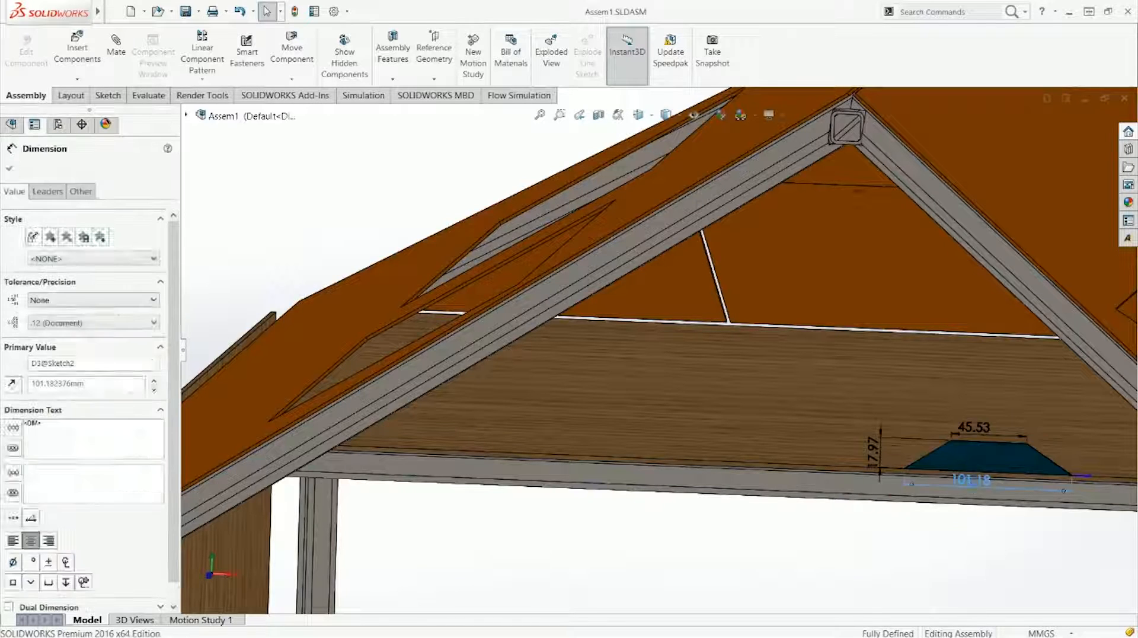
key("Return")
key("Escape")
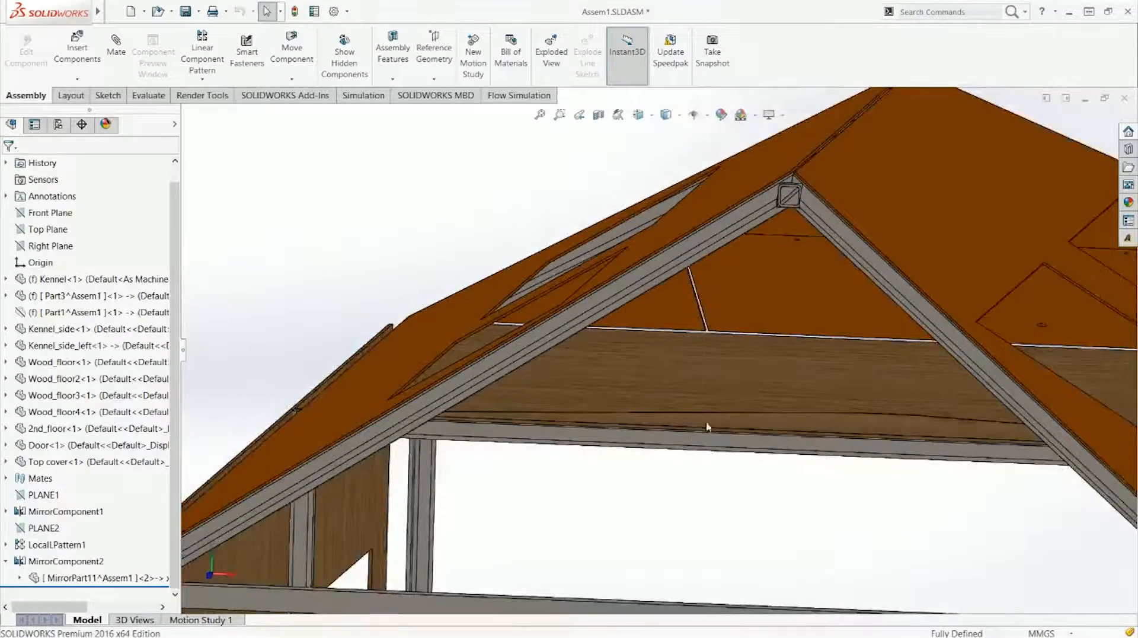
Measure the distance between the lower window edge of the mirrored roof panel and the second floor's face
scroll(711, 409, "down", 6)
middle_click_drag(701, 404, 667, 406)
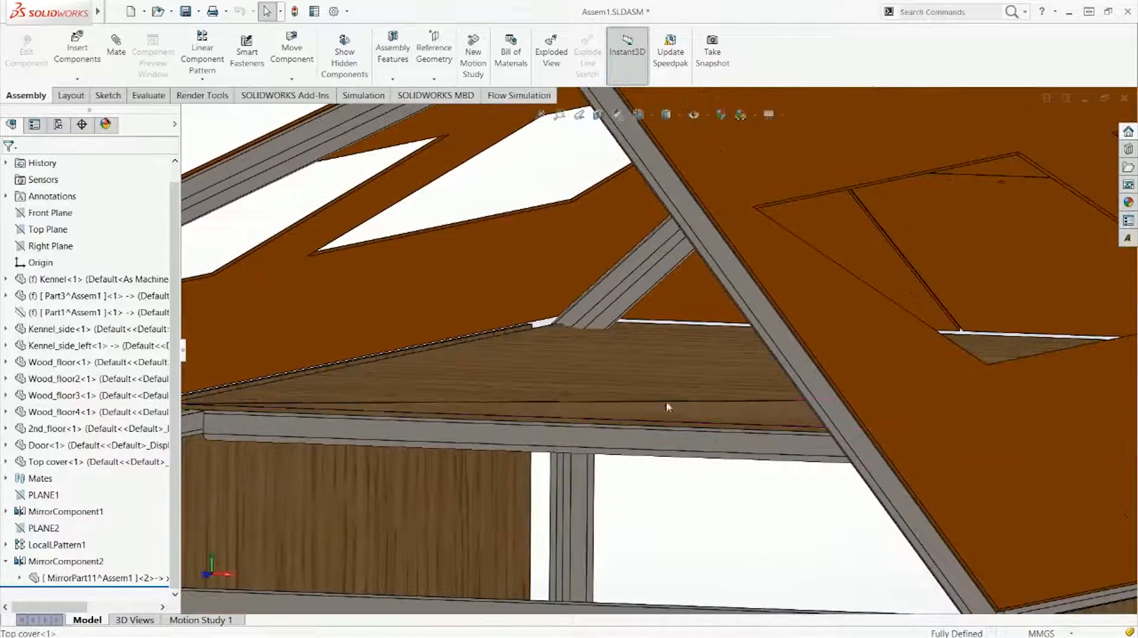
left_click(342, 249)
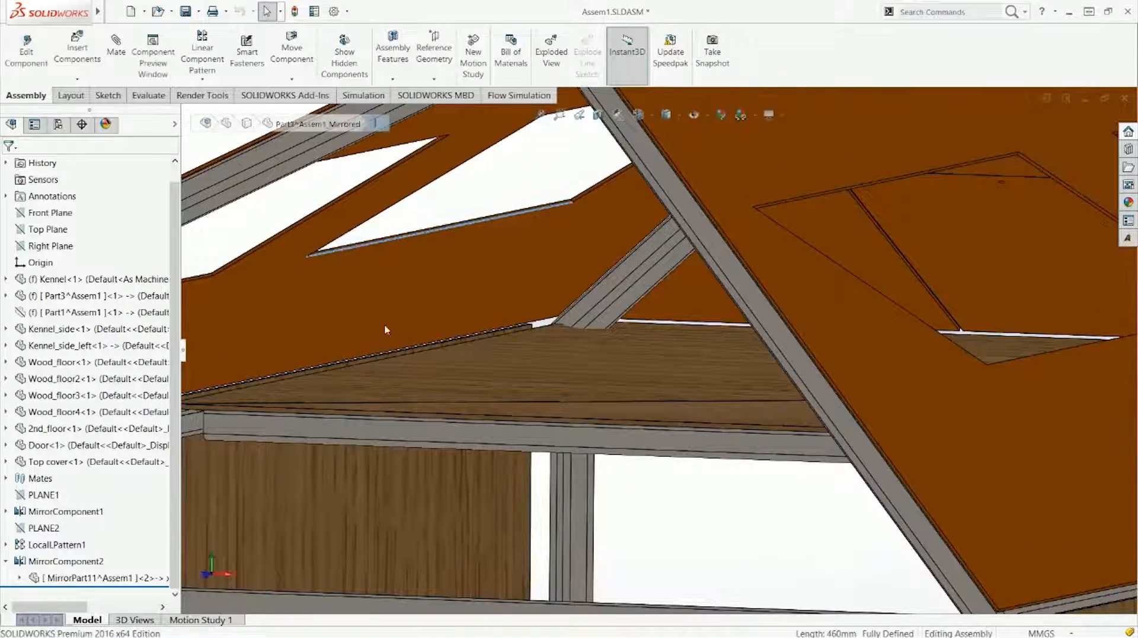
left_click(382, 375, "ctrl")
right_click_drag(673, 531, 699, 563)
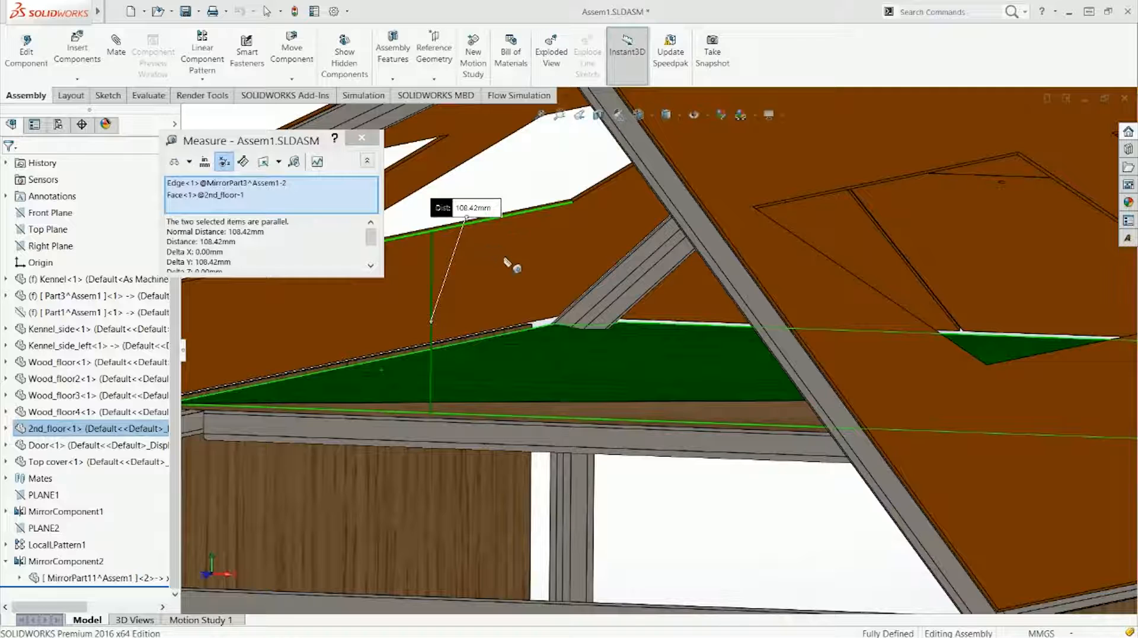
key("Escape")
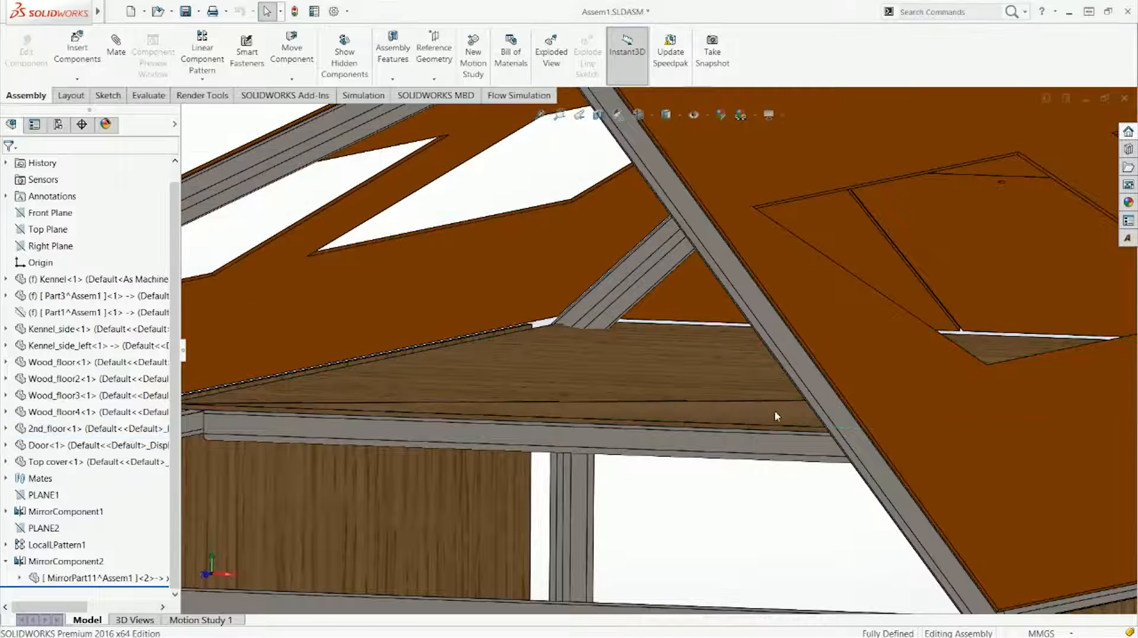
Set the top cover profile's height to 108 mm and rebuild the assembly
left_click(701, 415)
scroll(736, 413, "up", 2)
double_click(784, 392)
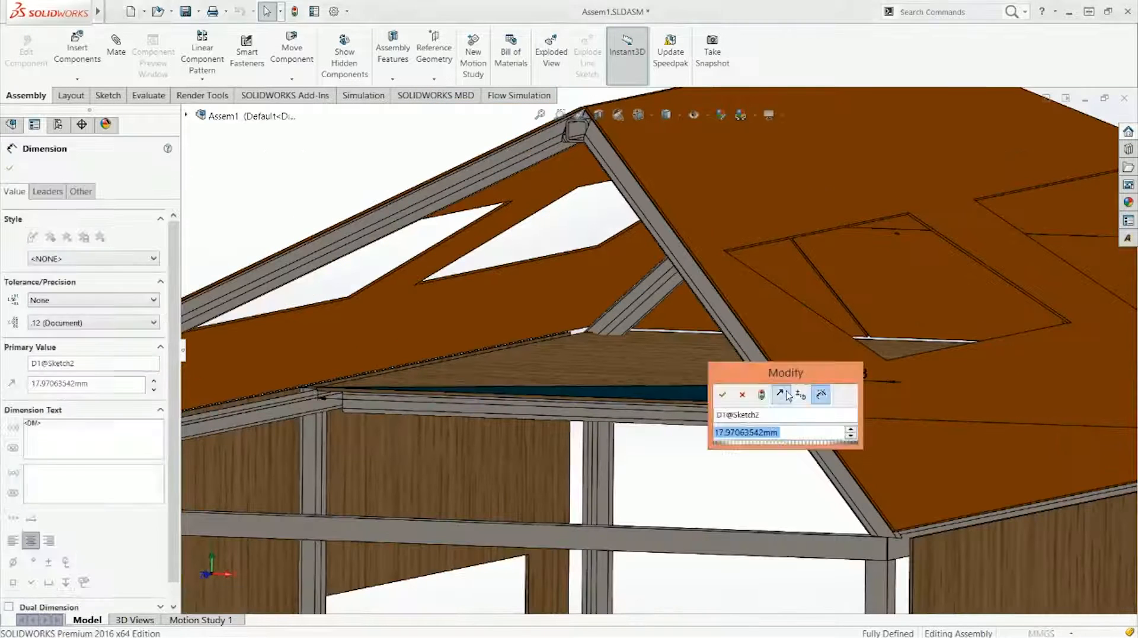
type("108")
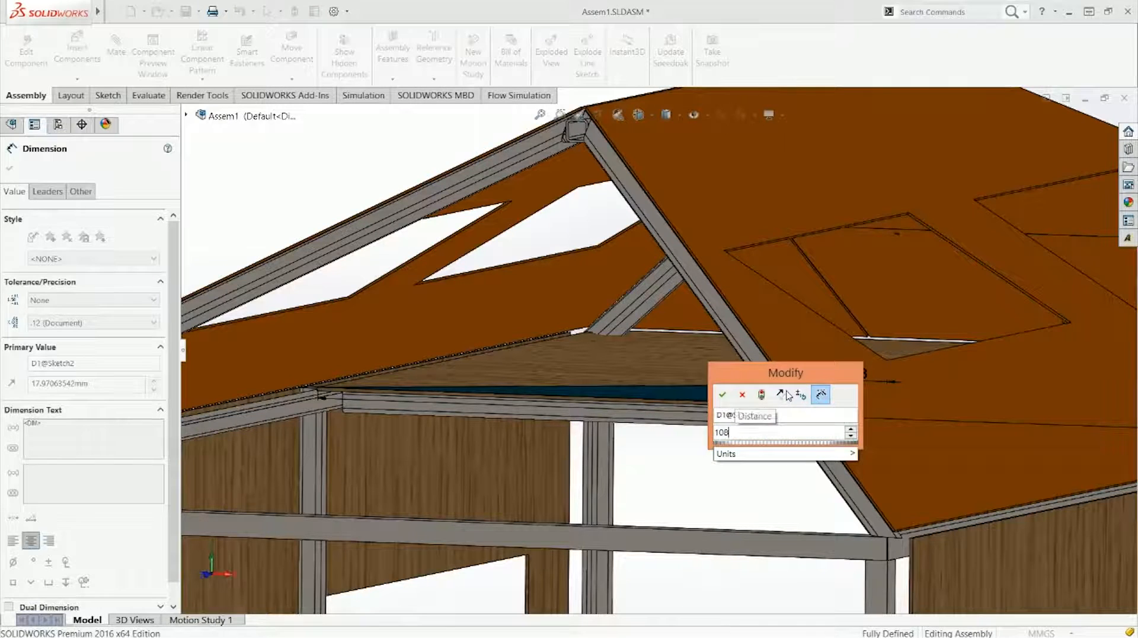
key("Return")
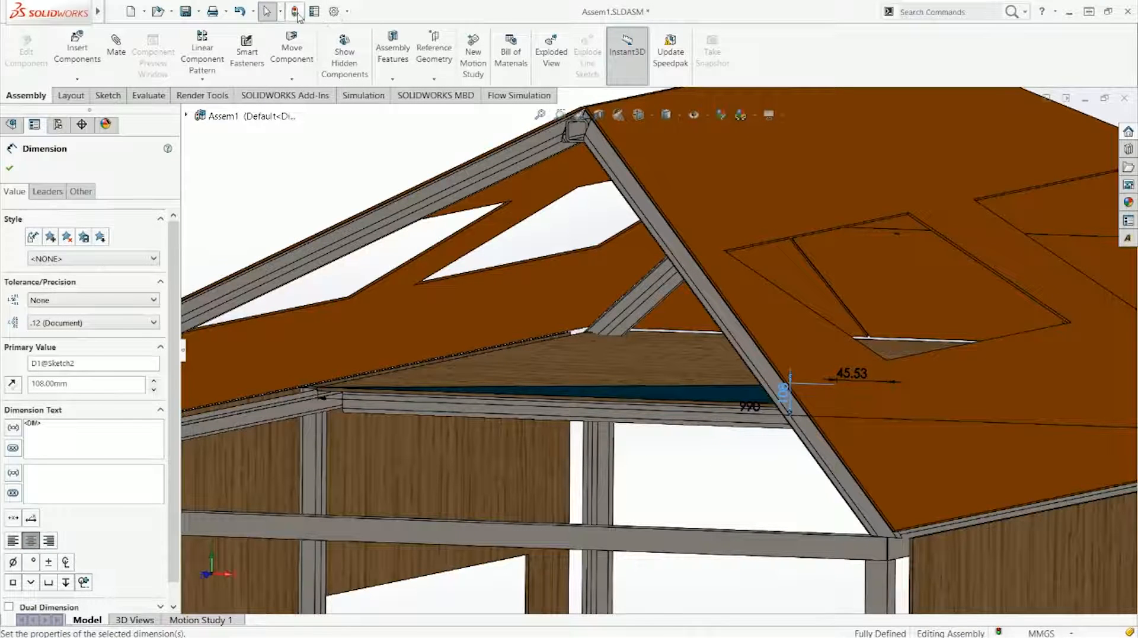
left_click(296, 11)
Measure the distance between the lower window edges of the two opposite roof panels
middle_click_drag(587, 370, 552, 309)
scroll(555, 312, "down", 3)
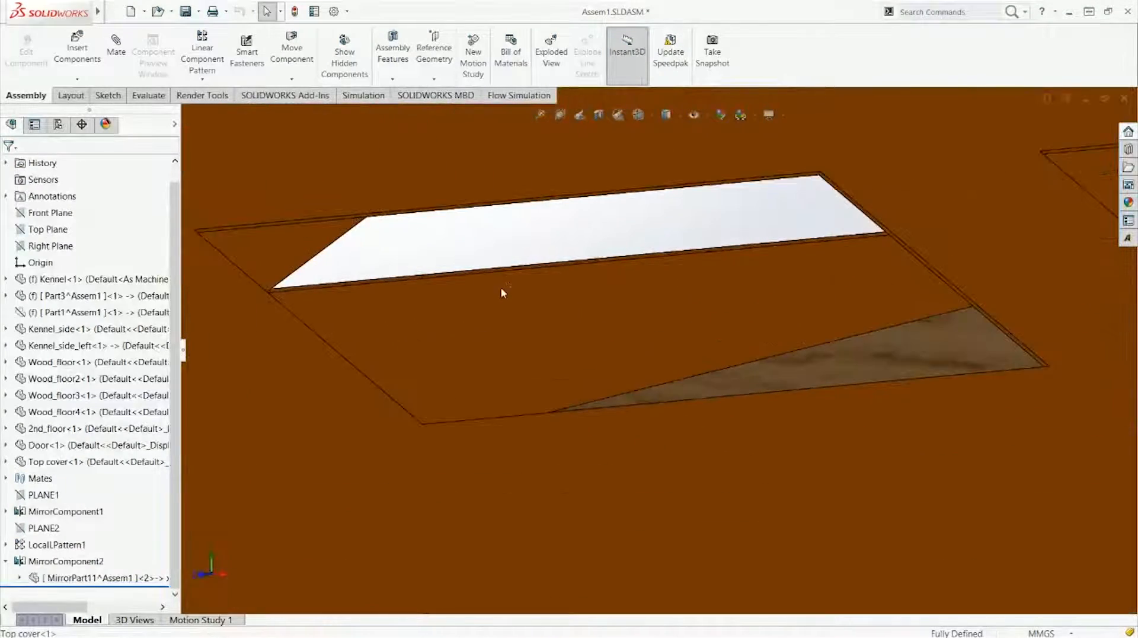
left_click(508, 277)
scroll(510, 280, "down", 5)
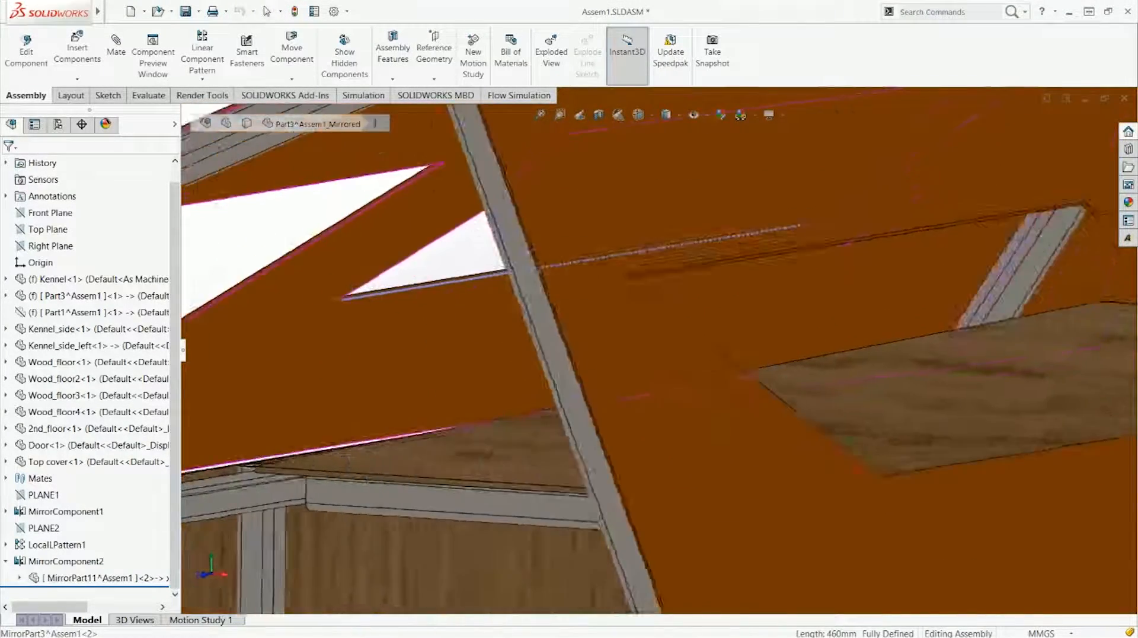
middle_click_drag(551, 283, 789, 249)
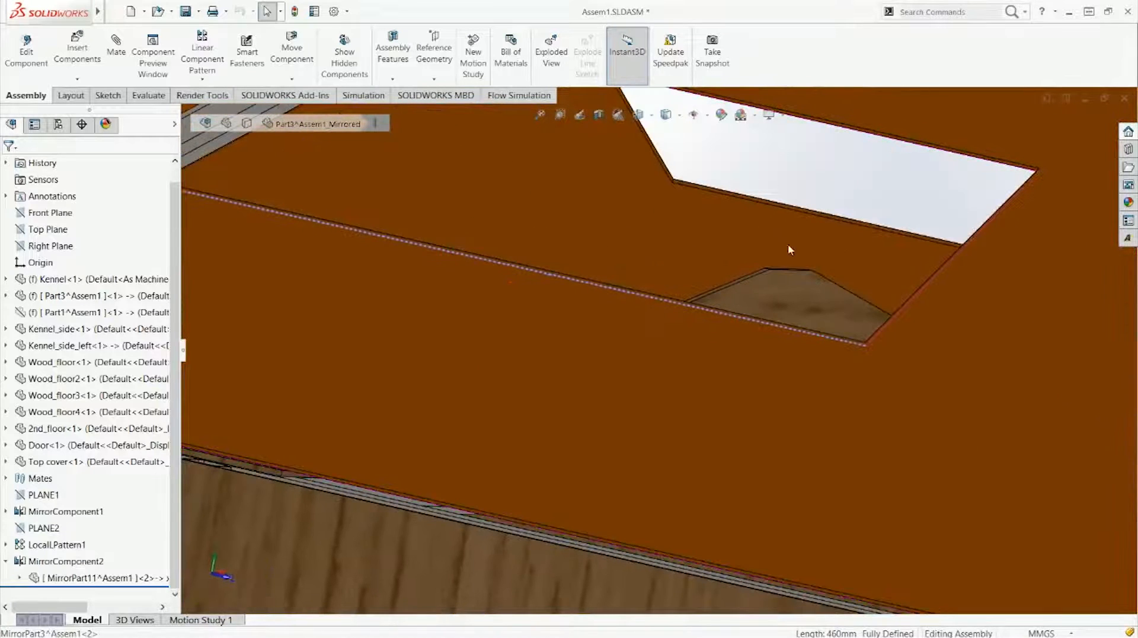
left_click(836, 218)
key("m")
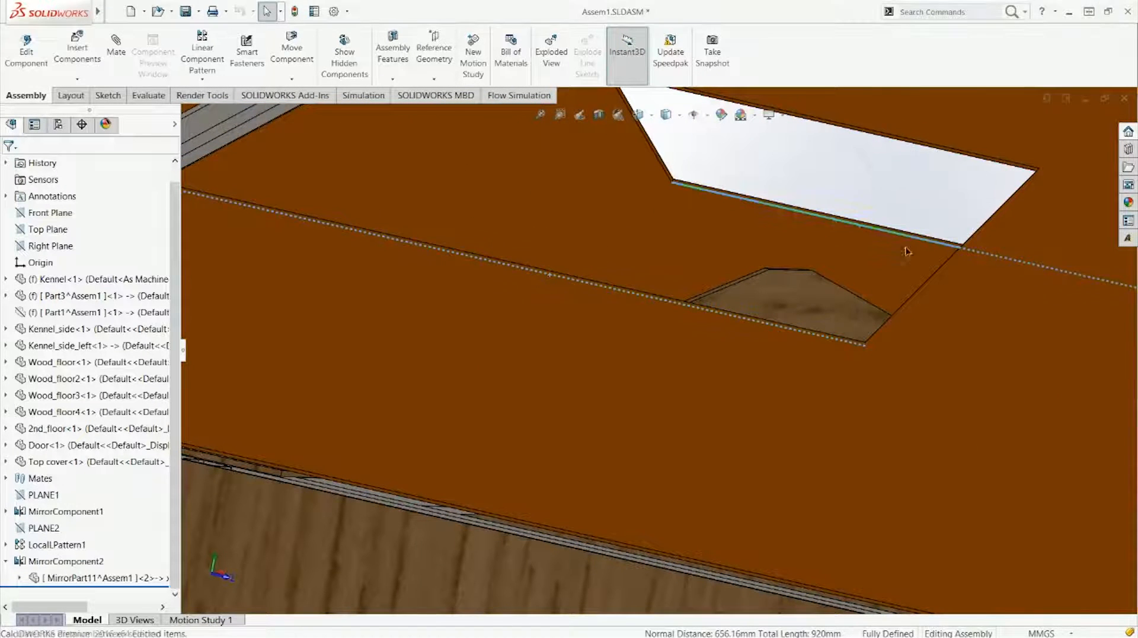
scroll(902, 327, "up", 6)
scroll(874, 354, "up", 3)
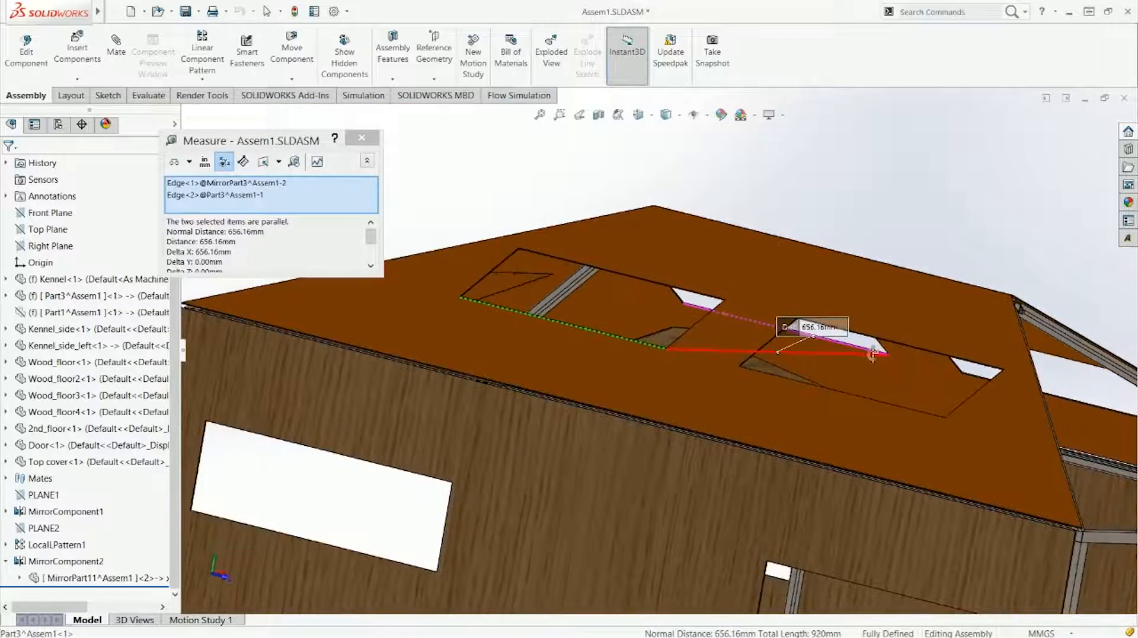
middle_click_drag(872, 355, 799, 354)
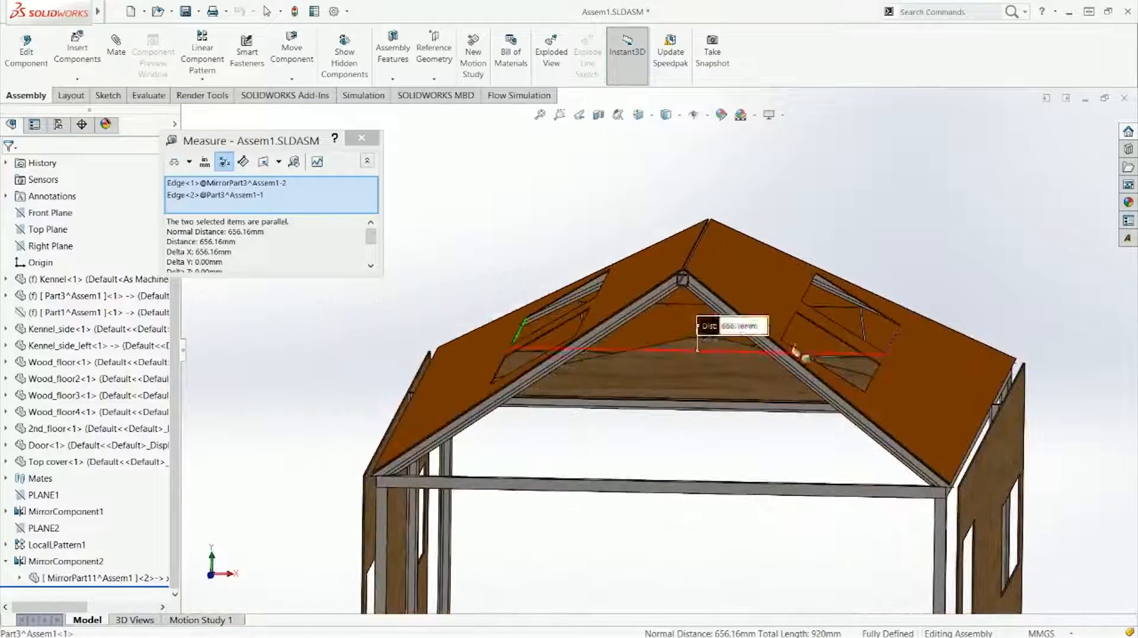
key("Escape")
Set the upper edge width of the top cover's profile to 656.16 mm and rebuild the assembly
scroll(712, 359, "down", 5)
double_click(698, 363)
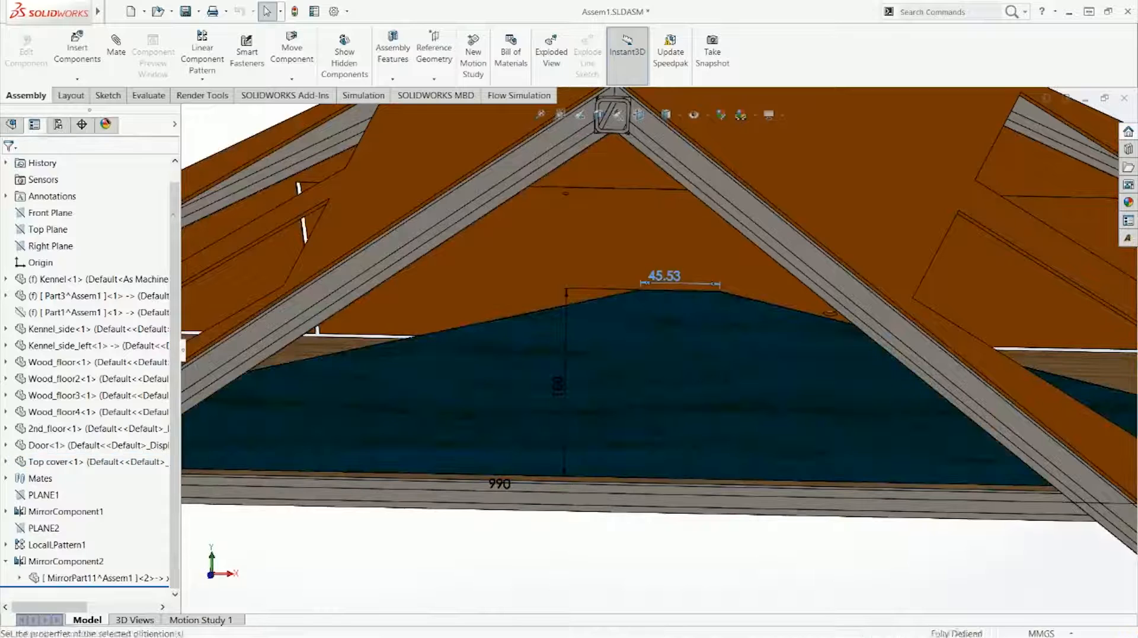
double_click(661, 285)
type("656.14")
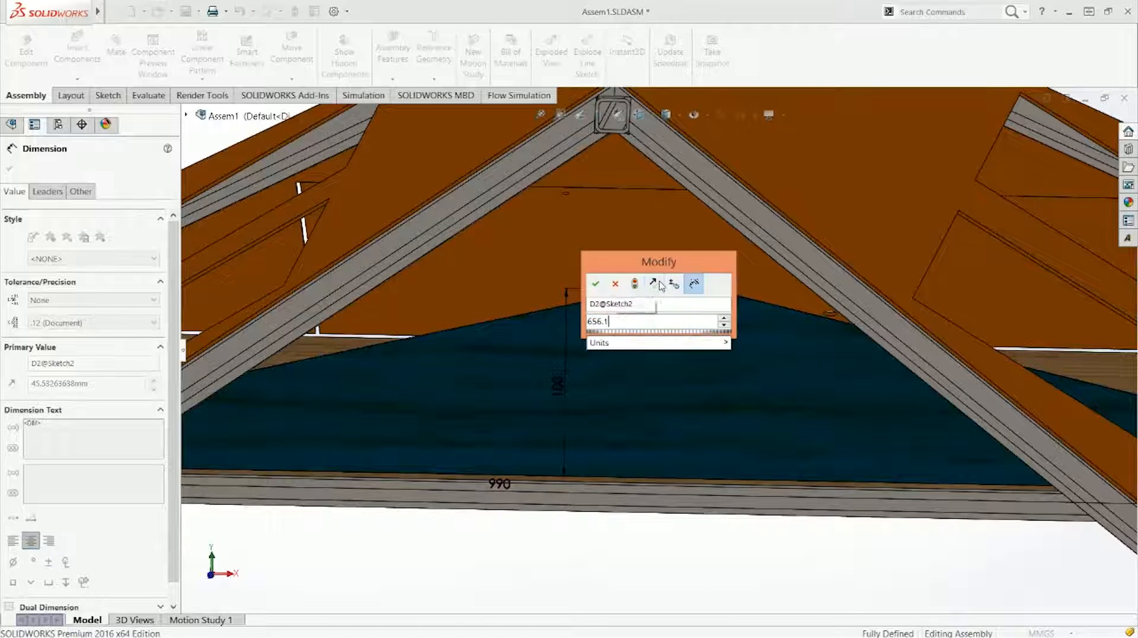
key("Return")
key("Escape")
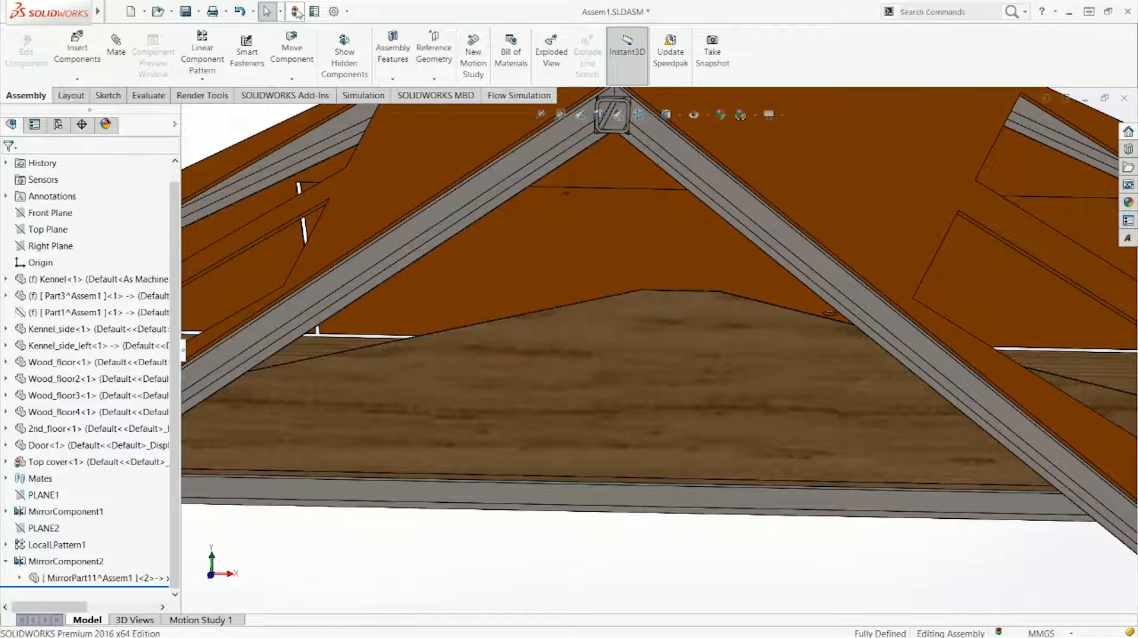
Measure the gap between the top cover's upper corner and the adjacent roof window's lower edge
scroll(450, 323, "up", 3)
middle_click_drag(396, 333, 352, 332)
scroll(352, 332, "down", 3)
scroll(532, 283, "down", 2)
scroll(657, 226, "down", 2)
scroll(627, 277, "down", 2)
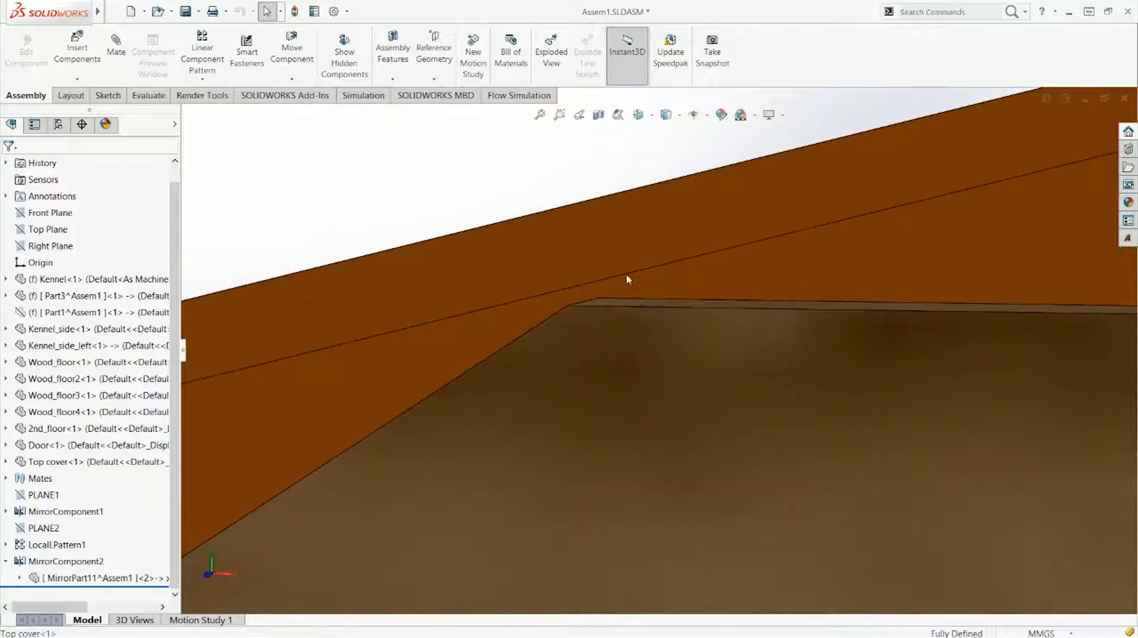
mouse_move(604, 308)
middle_mouse_down()
mouse_move(579, 311)
mouse_move(594, 299)
middle_mouse_up()
left_click(592, 286)
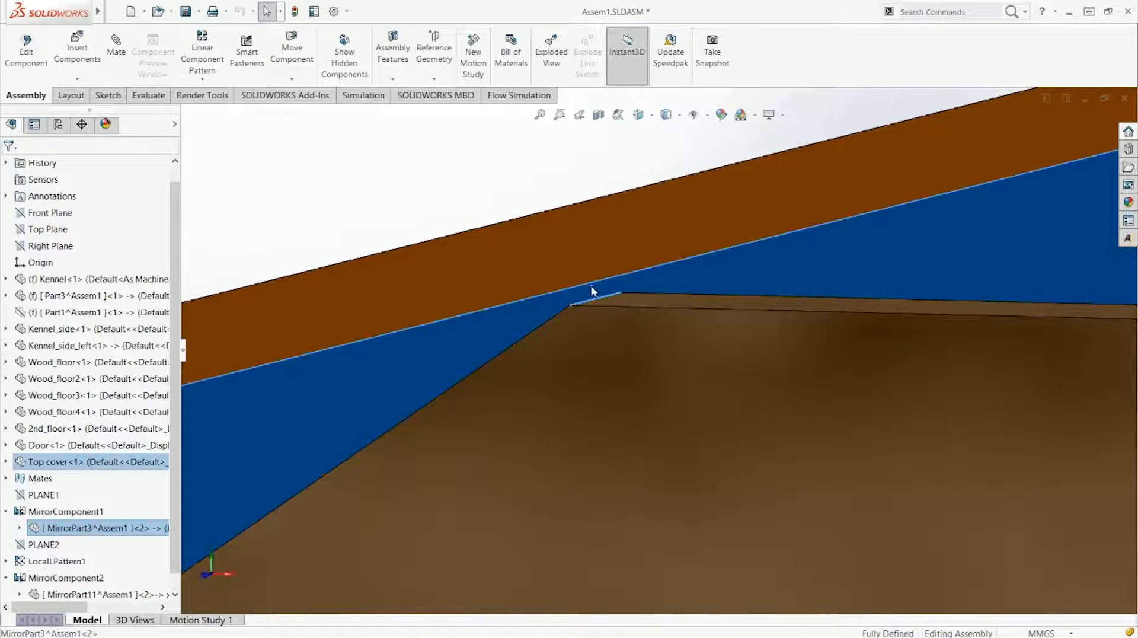
left_click(592, 284)
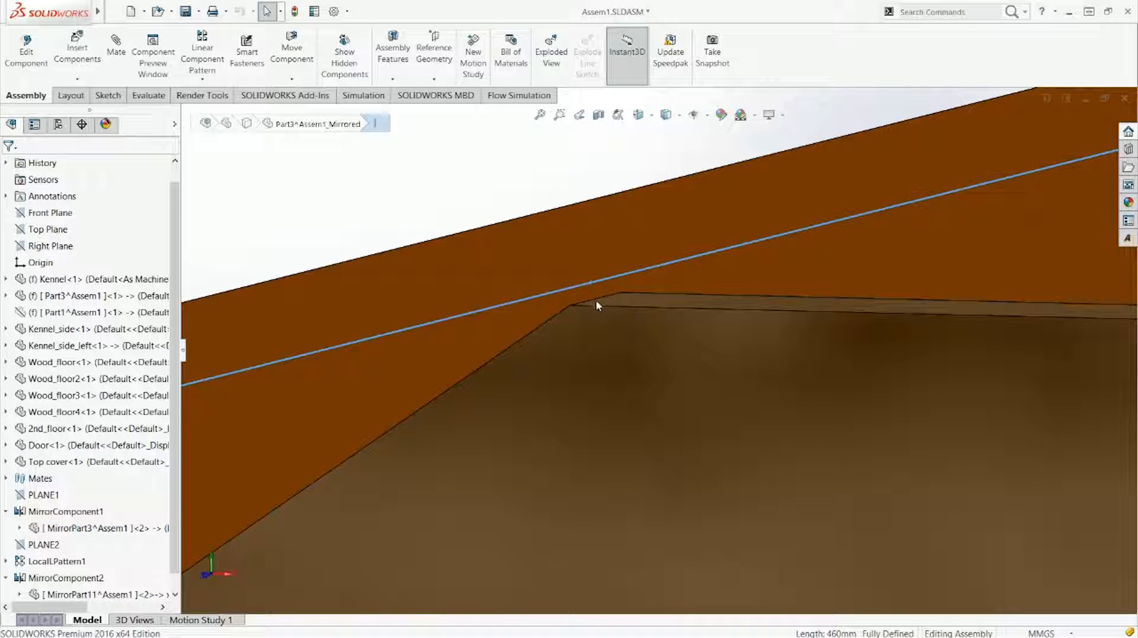
left_click(593, 299, "ctrl")
middle_click_drag(592, 298, 664, 374)
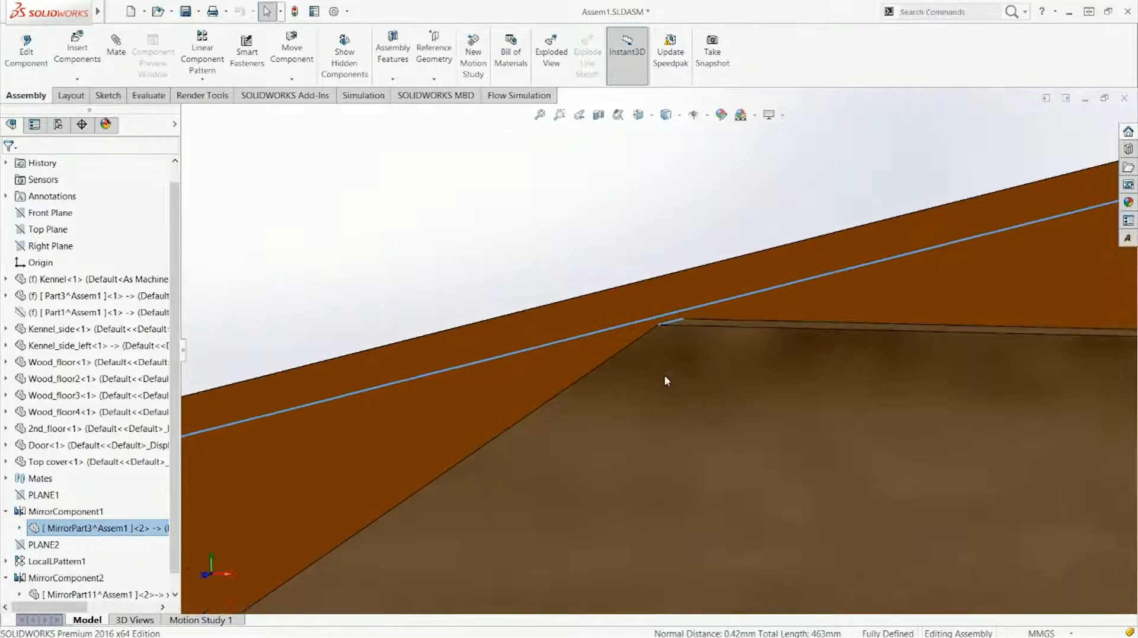
key("ctrl+1")
left_click(668, 377)
Recheck the height of the mirrored roof panel's lower window edge above the second floor by measuring between them
scroll(530, 211, "down", 7)
mouse_move(556, 267)
middle_mouse_down()
mouse_move(558, 275)
mouse_move(541, 272)
middle_mouse_up()
scroll(550, 272, "down", 3)
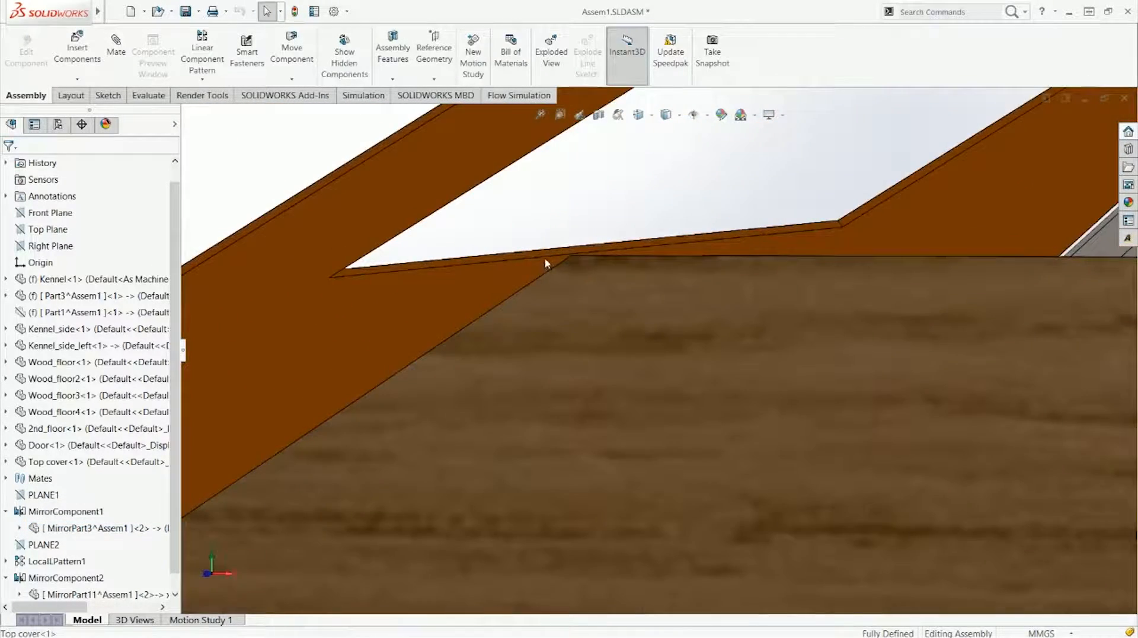
left_click(544, 258)
scroll(574, 369, "up", 5)
middle_click_drag(578, 376, 551, 436)
left_click(1063, 338)
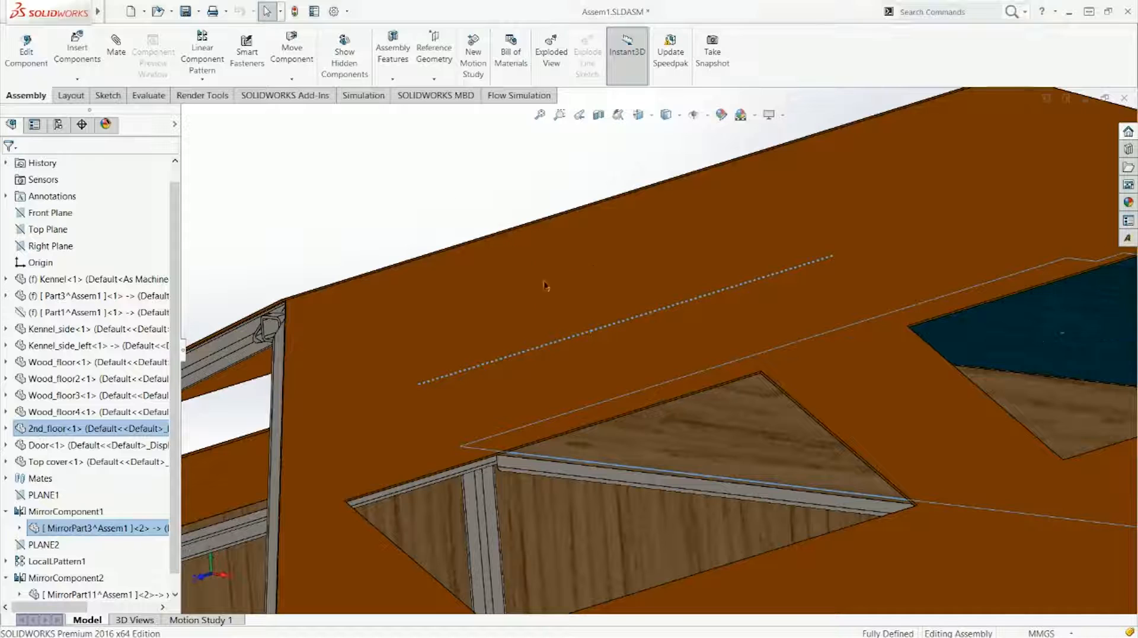
key("m")
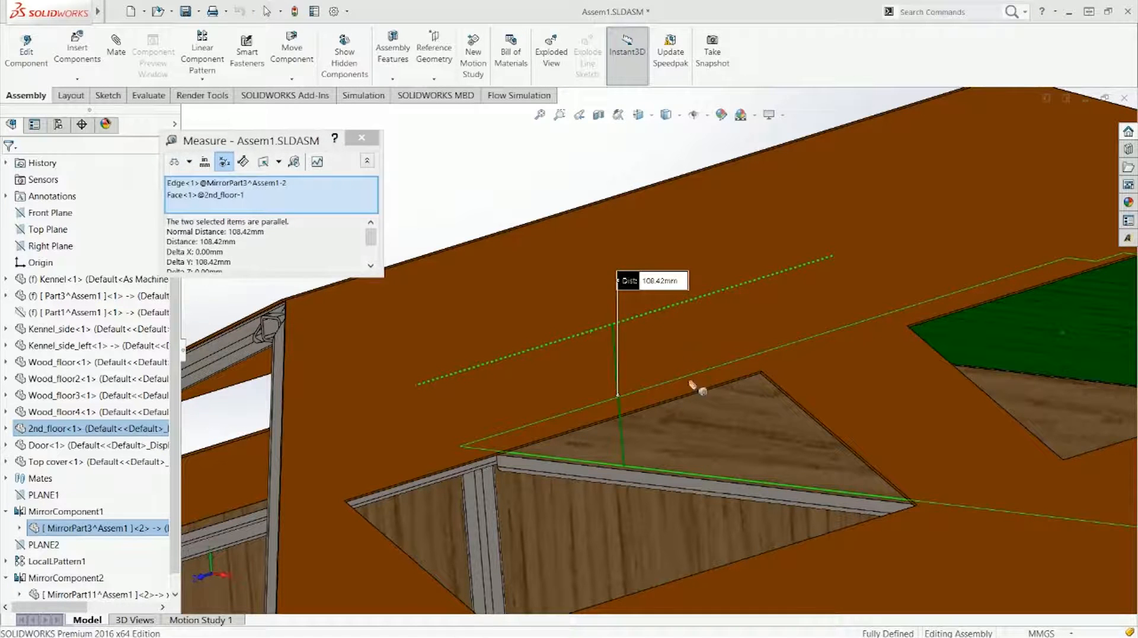
key("Escape")
Increase the top cover profile's height to 108.42 mm and rebuild the assembly
left_click(695, 410)
double_click(585, 397)
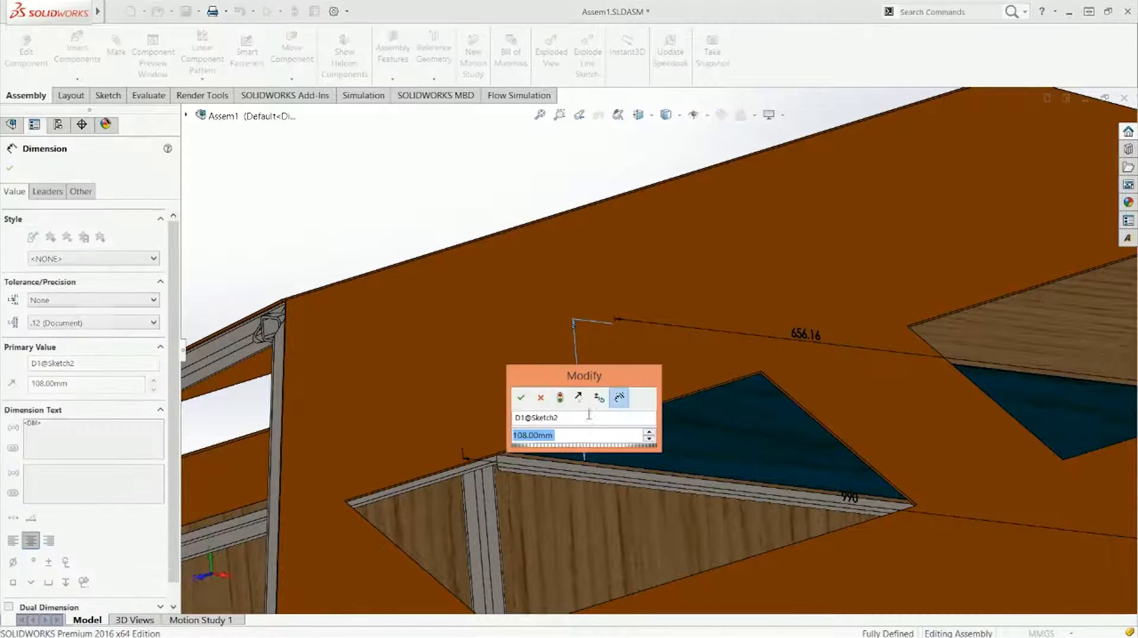
type("+.")
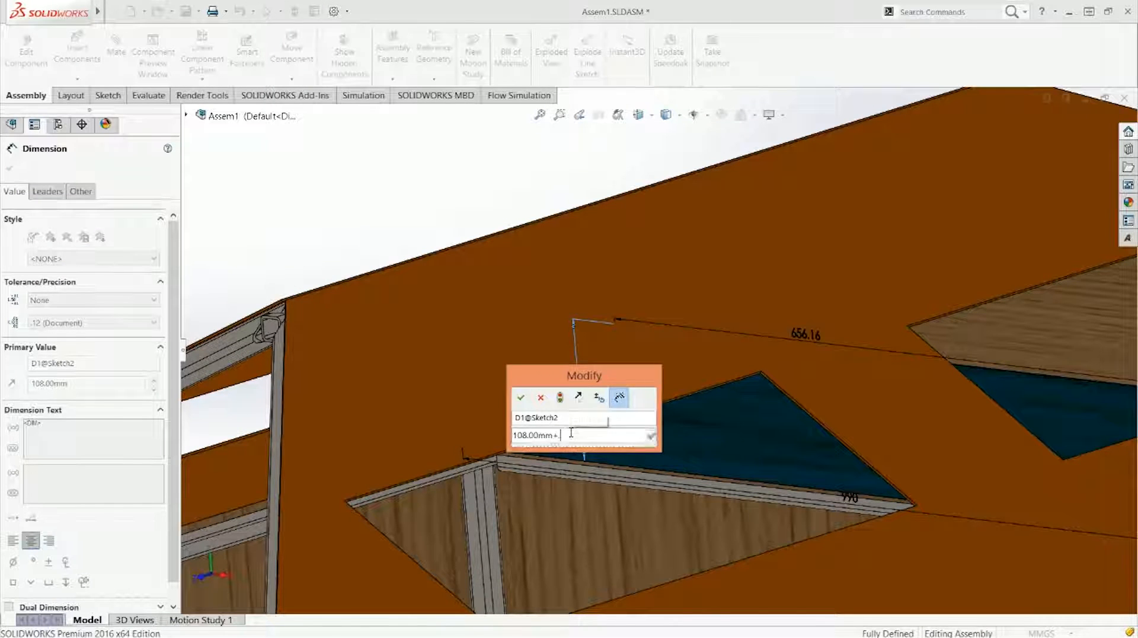
type("0")
key("Return")
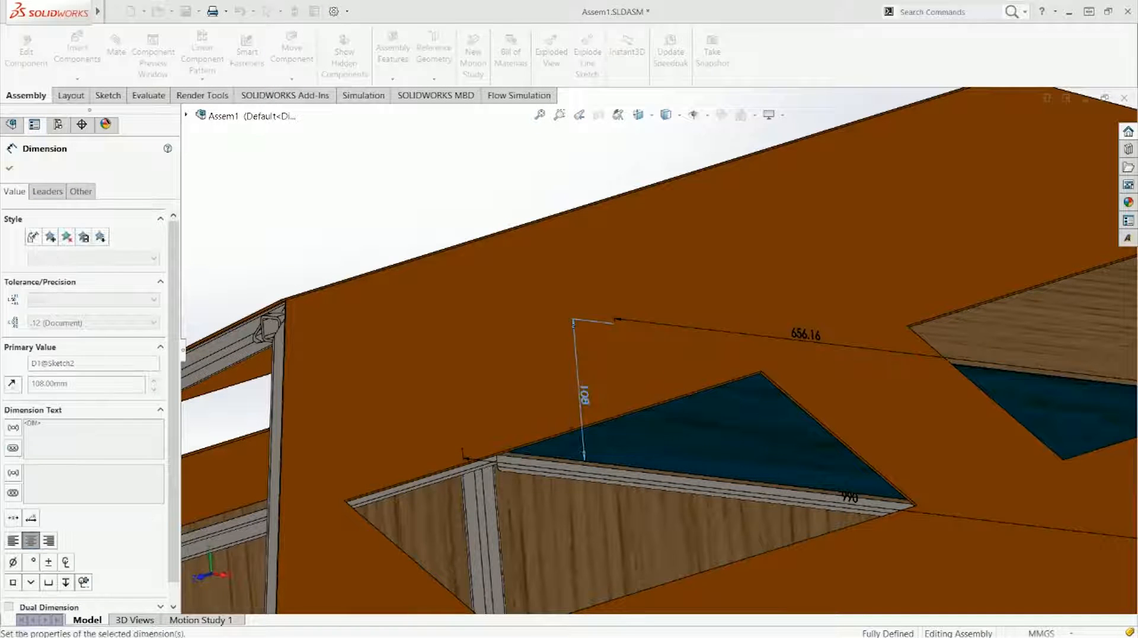
key("Escape")
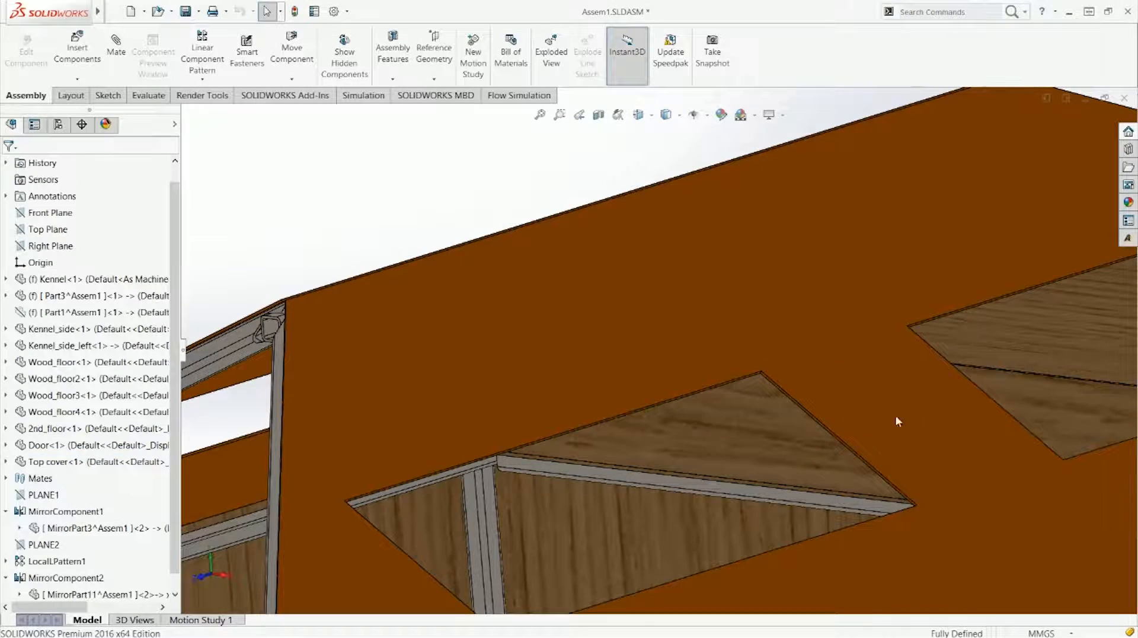
Examine how the top cover's upper corner meets the roof window edge and review the cover's dimensions
scroll(1019, 387, "up", 5)
middle_click_drag(771, 440, 801, 420)
scroll(529, 406, "down", 10)
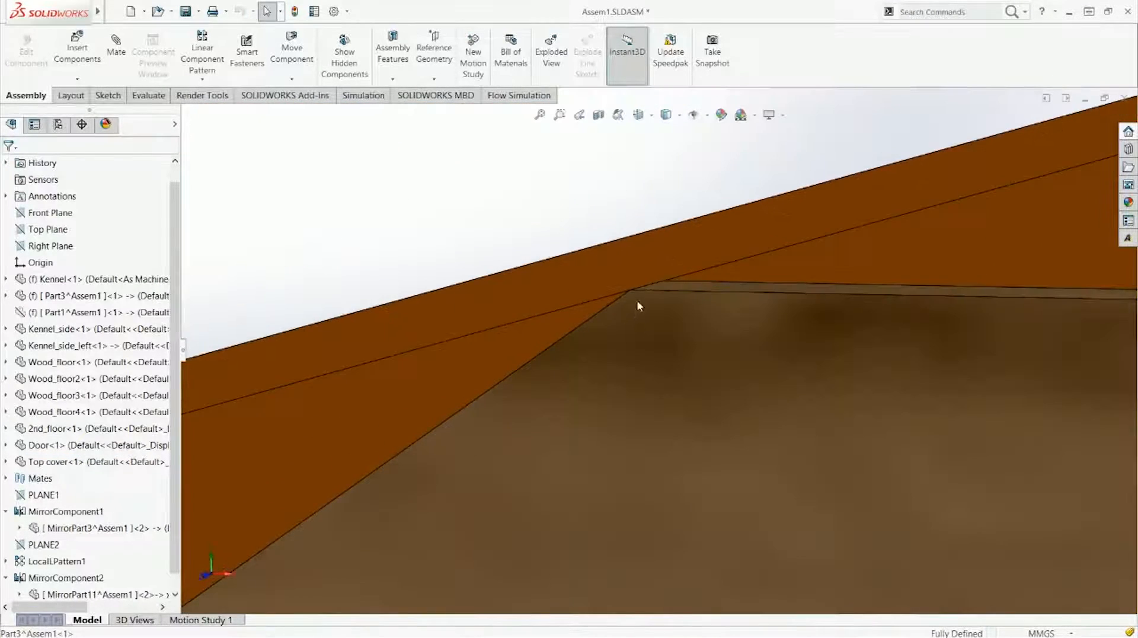
scroll(647, 318, "down", 5)
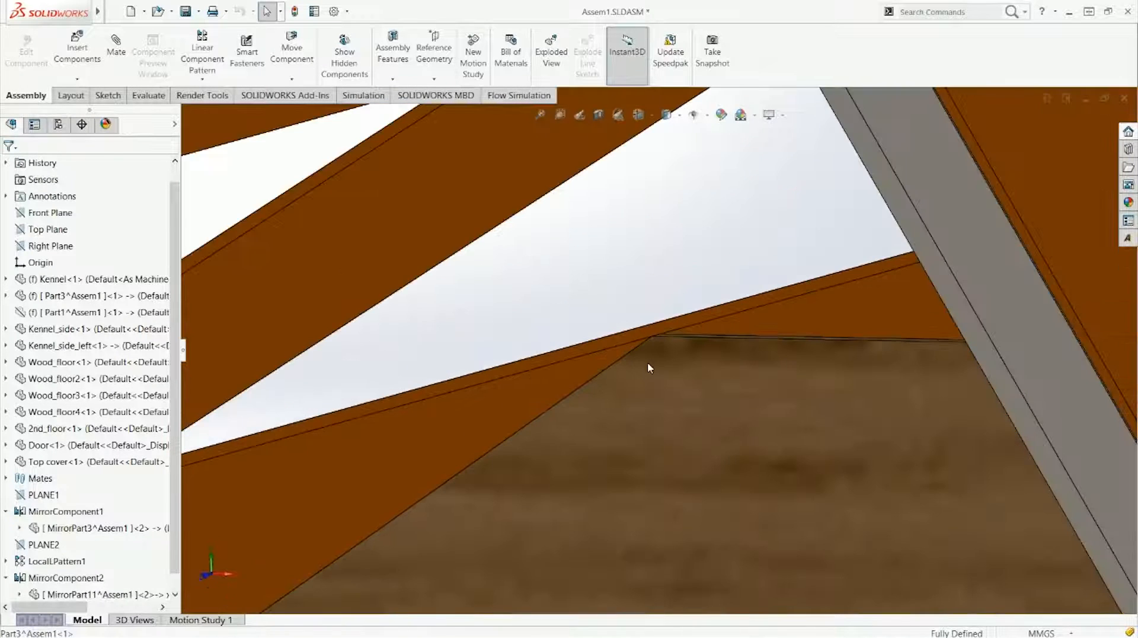
scroll(648, 367, "up", 4)
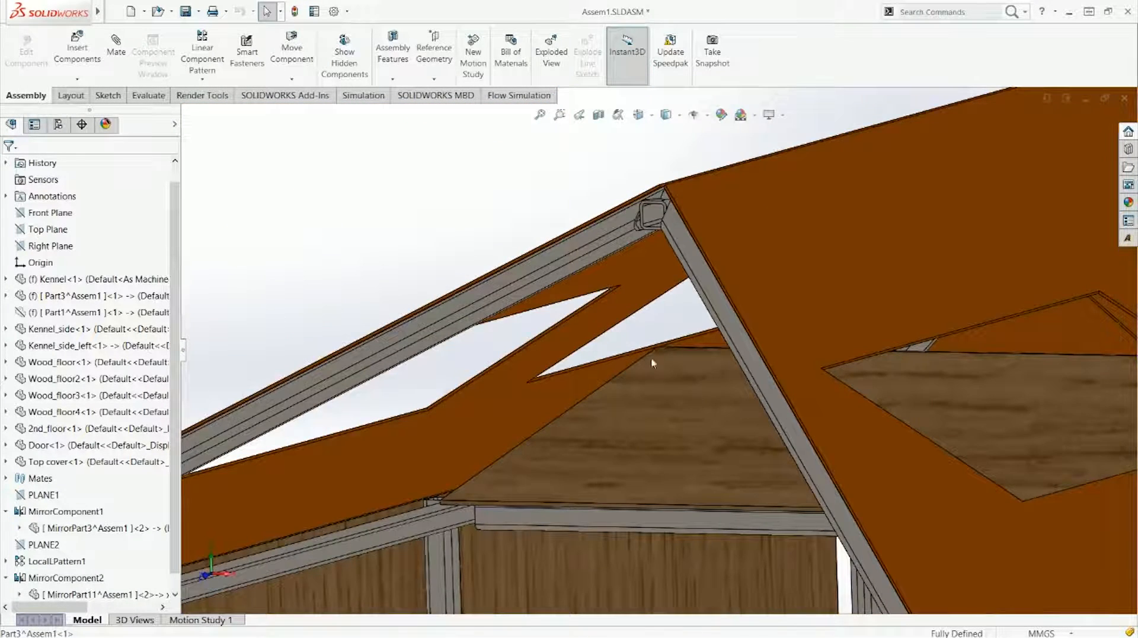
scroll(664, 367, "down", 6)
scroll(654, 331, "down", 4)
scroll(659, 339, "up", 3)
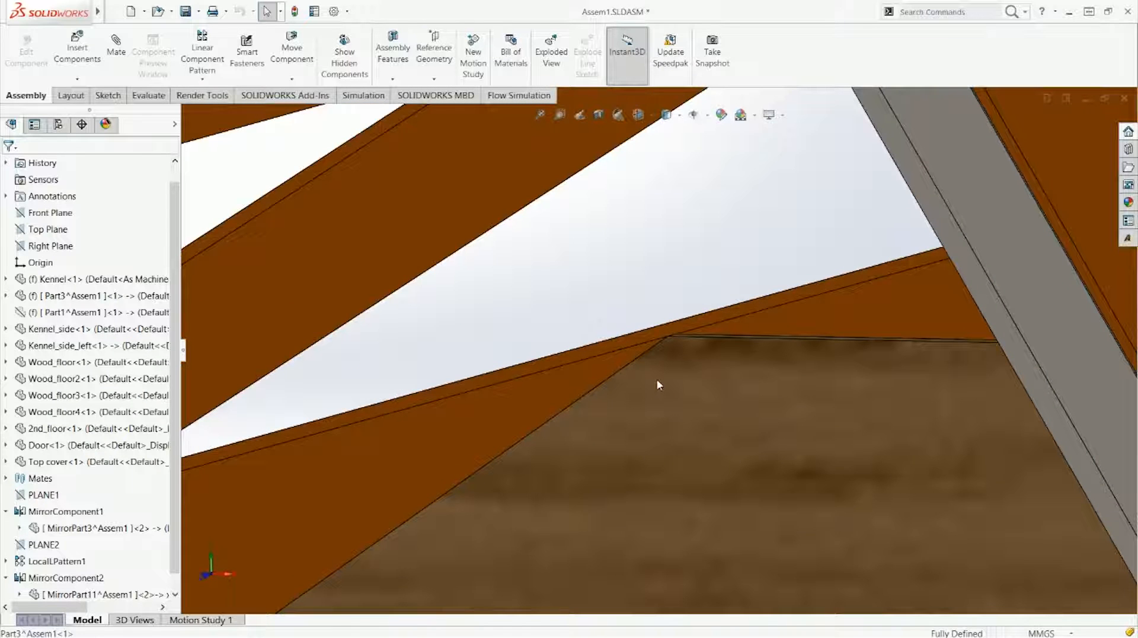
left_click(671, 412)
scroll(672, 412, "up", 3)
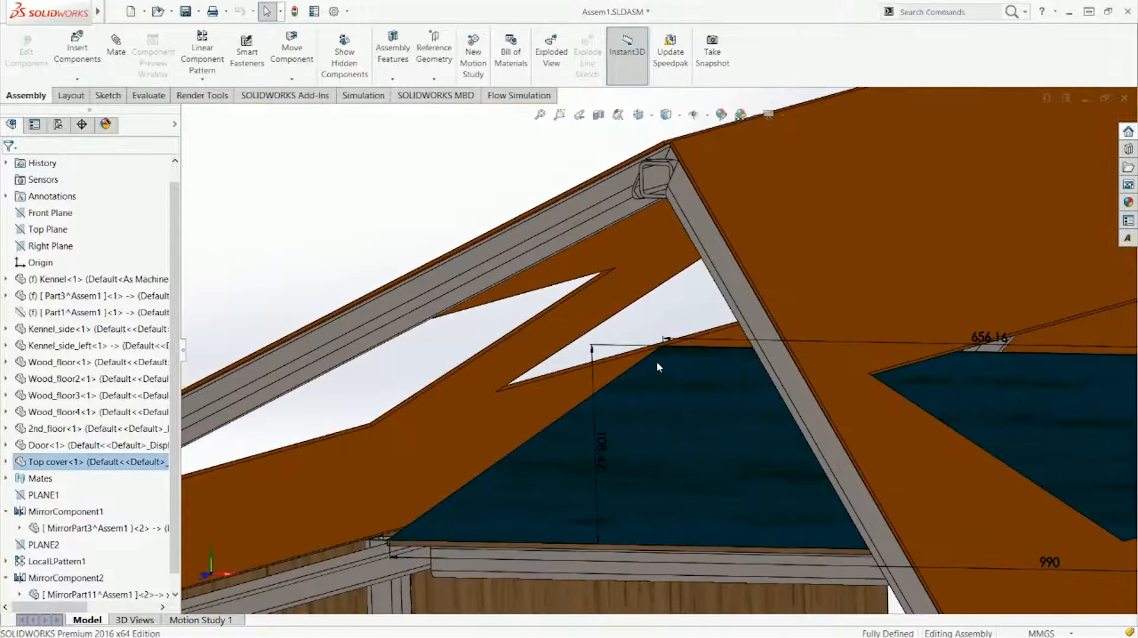
Set the top cover profile's height to 105 mm and rebuild the assembly
scroll(658, 364, "down", 3)
double_click(530, 548)
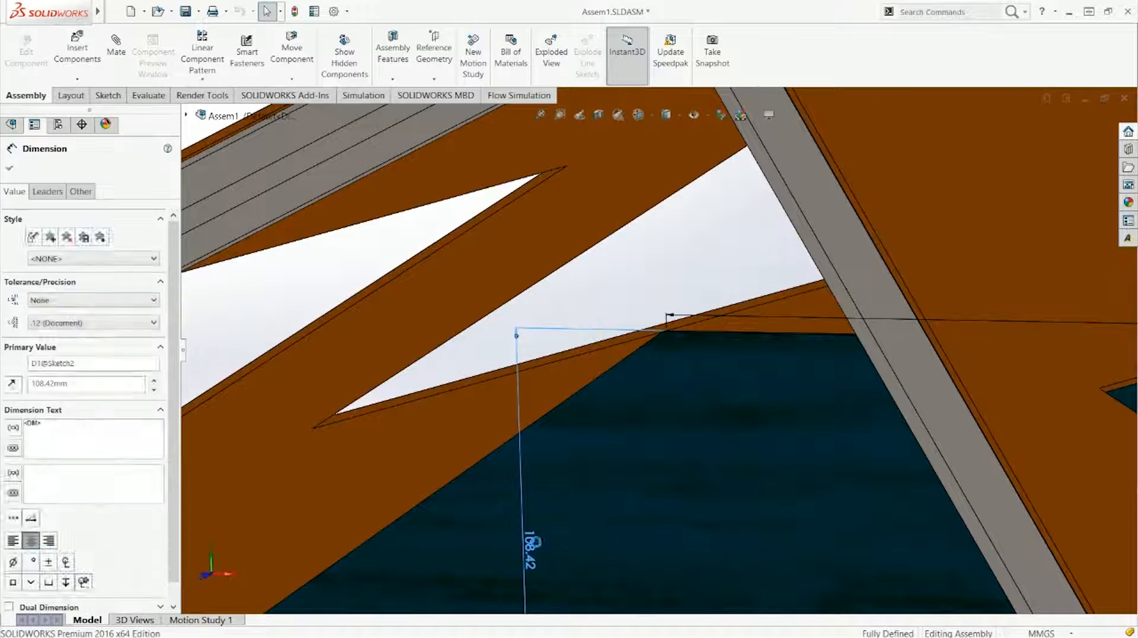
key("Return")
key("Escape")
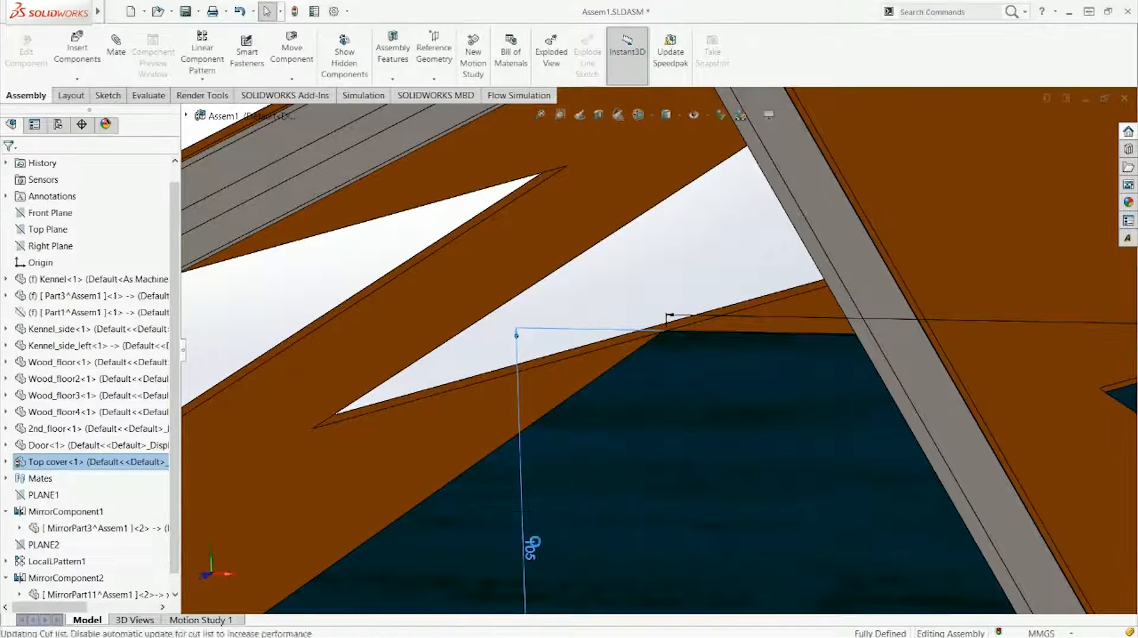
Apply a section view that cuts the assembly in front of the top cover to expose its sloped side
scroll(670, 386, "down", 5)
middle_click_drag(677, 359, 684, 347)
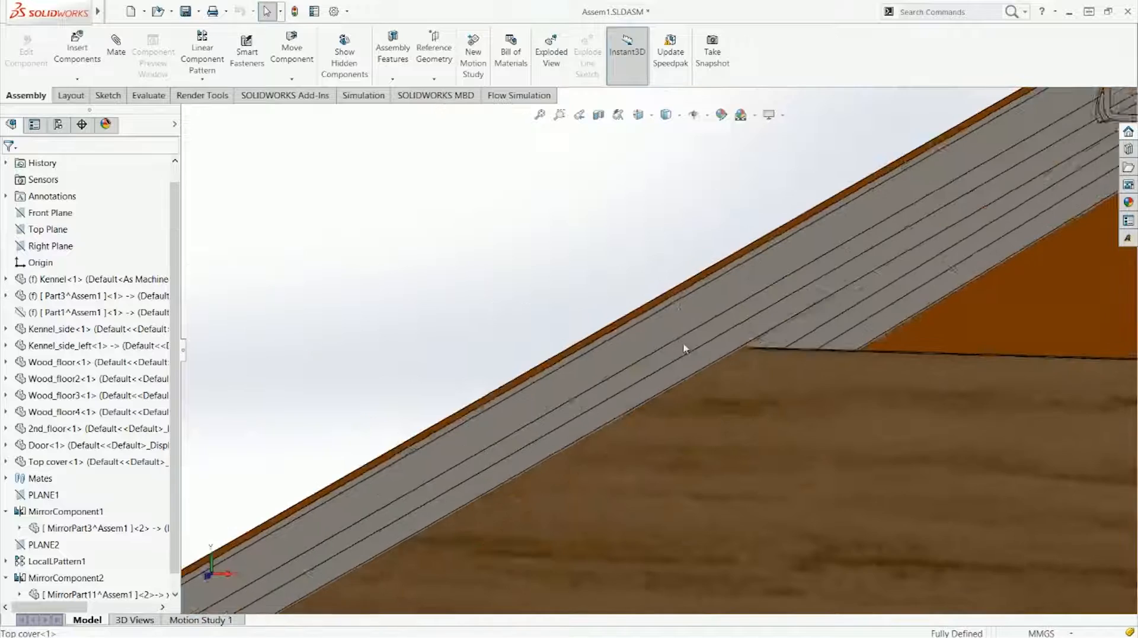
scroll(709, 370, "up", 5)
key("ctrl+1")
scroll(563, 240, "down", 7)
scroll(539, 261, "down", 1)
middle_click_drag(518, 293, 510, 296)
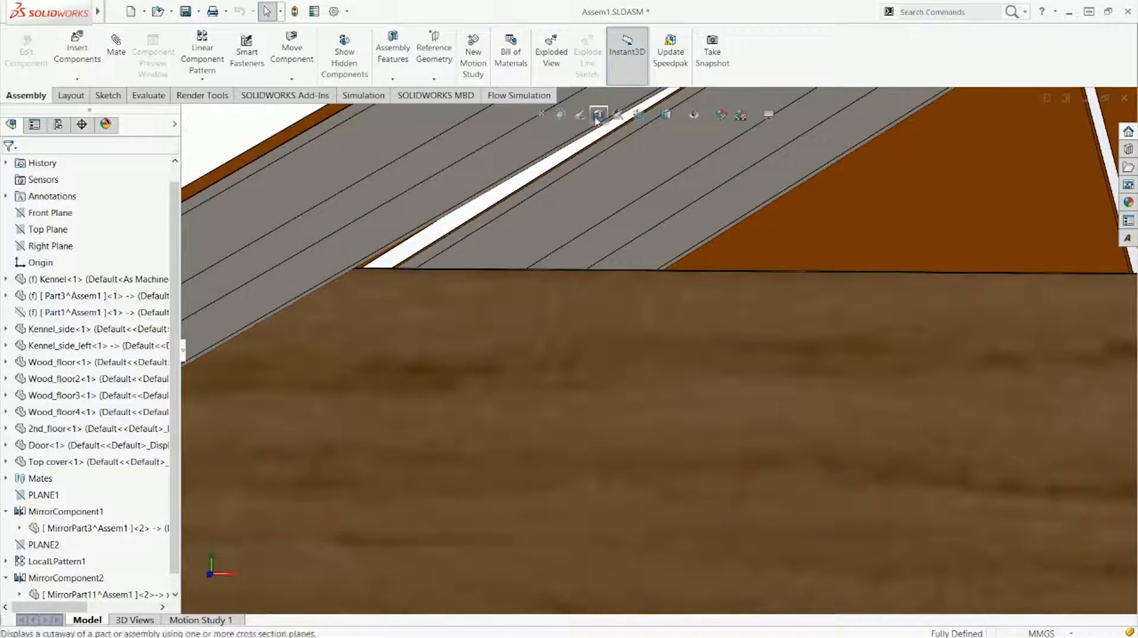
left_click(598, 116)
left_click(10, 168)
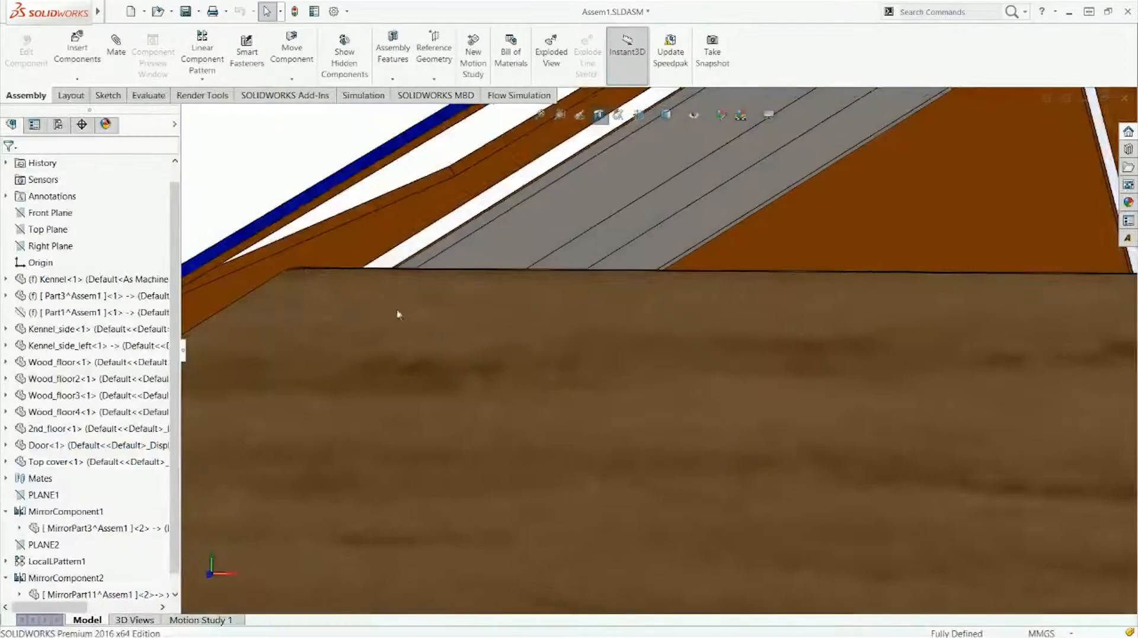
Examine in the section view how the top cover's sloped side and upper corner line up with the roof panel
scroll(518, 318, "up", 4)
scroll(536, 243, "down", 3)
scroll(589, 249, "down", 2)
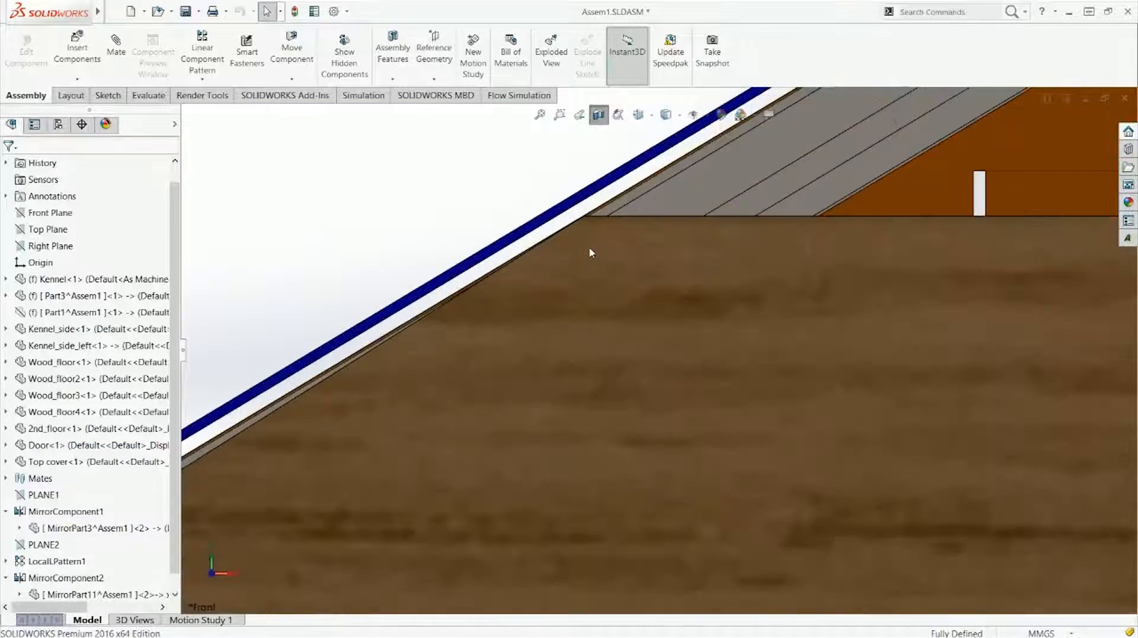
scroll(457, 330, "down", 2)
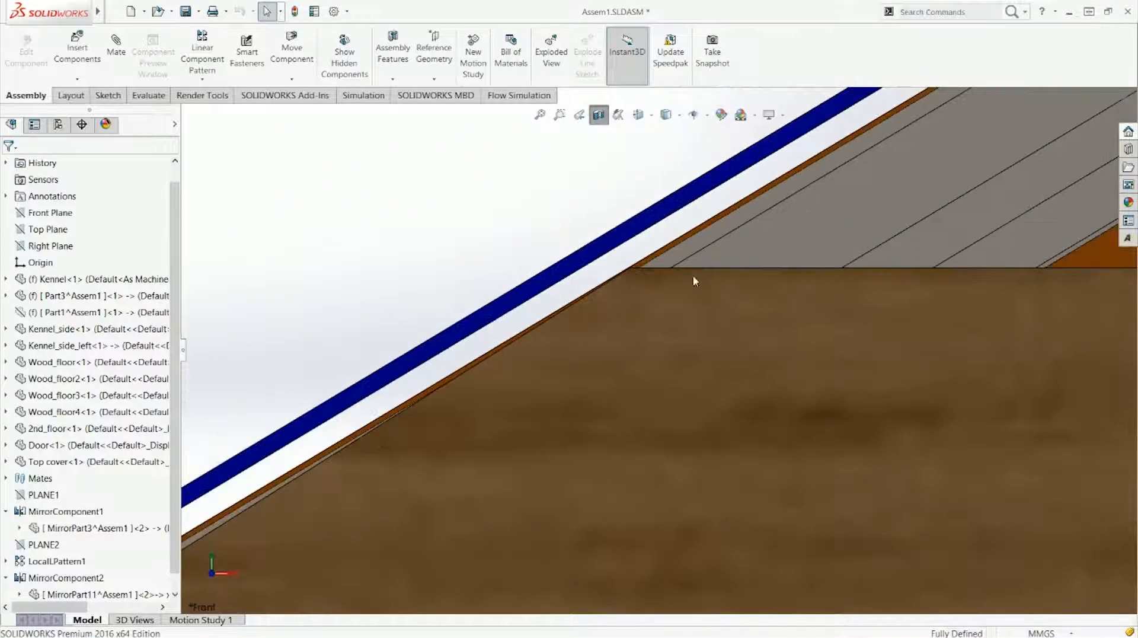
scroll(594, 295, "down", 1)
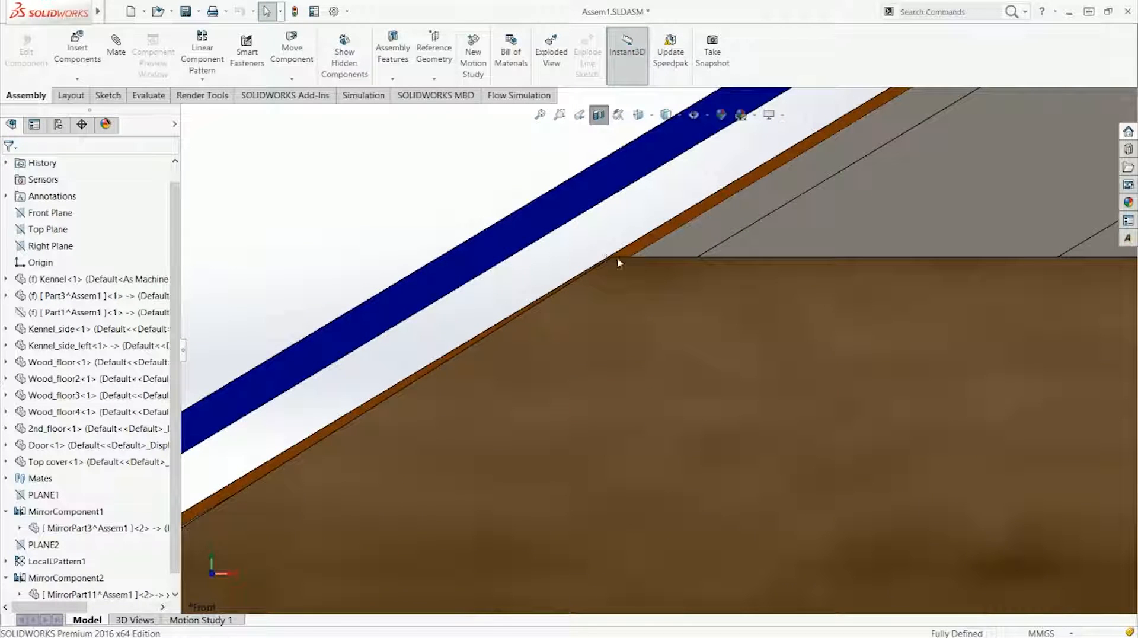
scroll(674, 355, "up", 4)
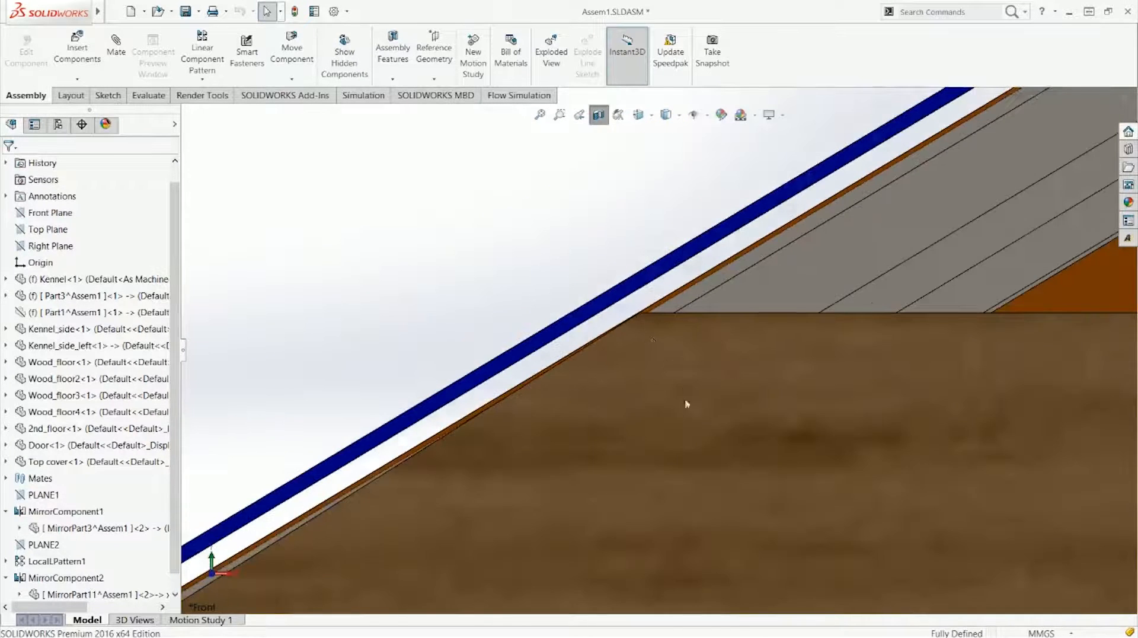
middle_click_drag(677, 399, 627, 439)
scroll(659, 333, "down", 4)
middle_click_drag(659, 334, 662, 393)
key("ctrl+1")
scroll(551, 237, "down", 6)
scroll(564, 279, "down", 5)
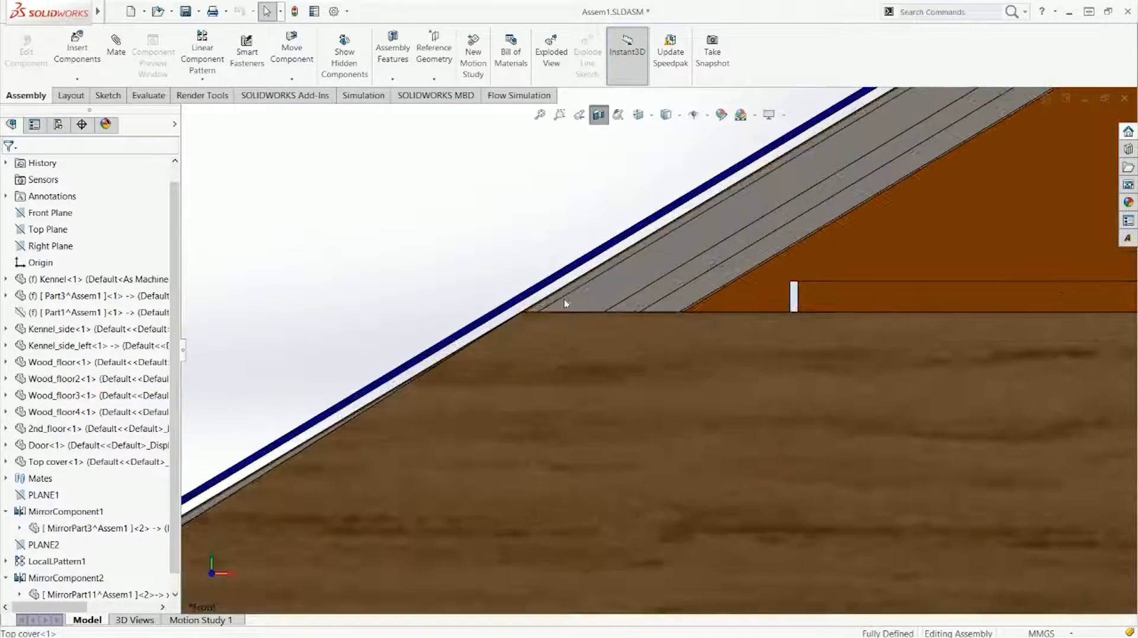
scroll(554, 336, "up", 2)
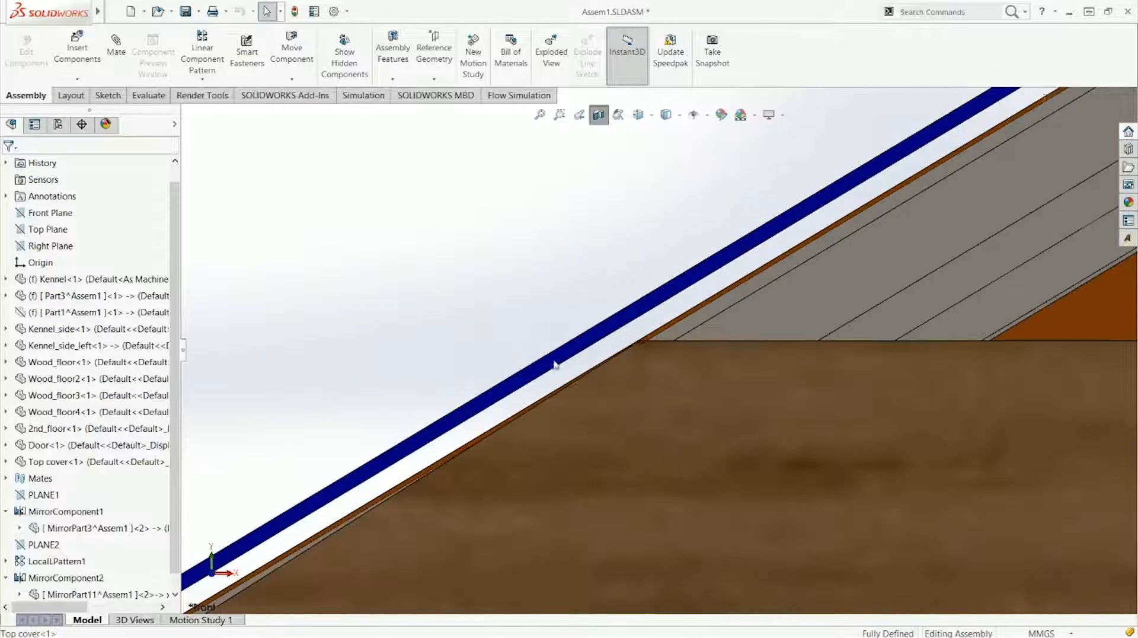
scroll(643, 342, "down", 7)
scroll(662, 334, "up", 4)
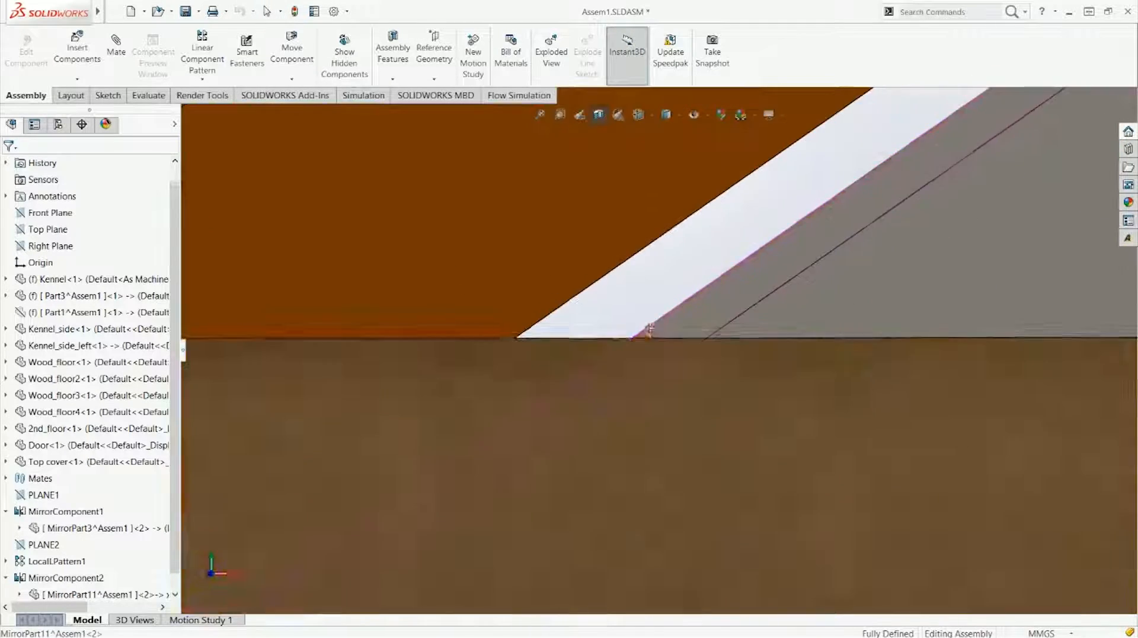
scroll(643, 340, "down", 3)
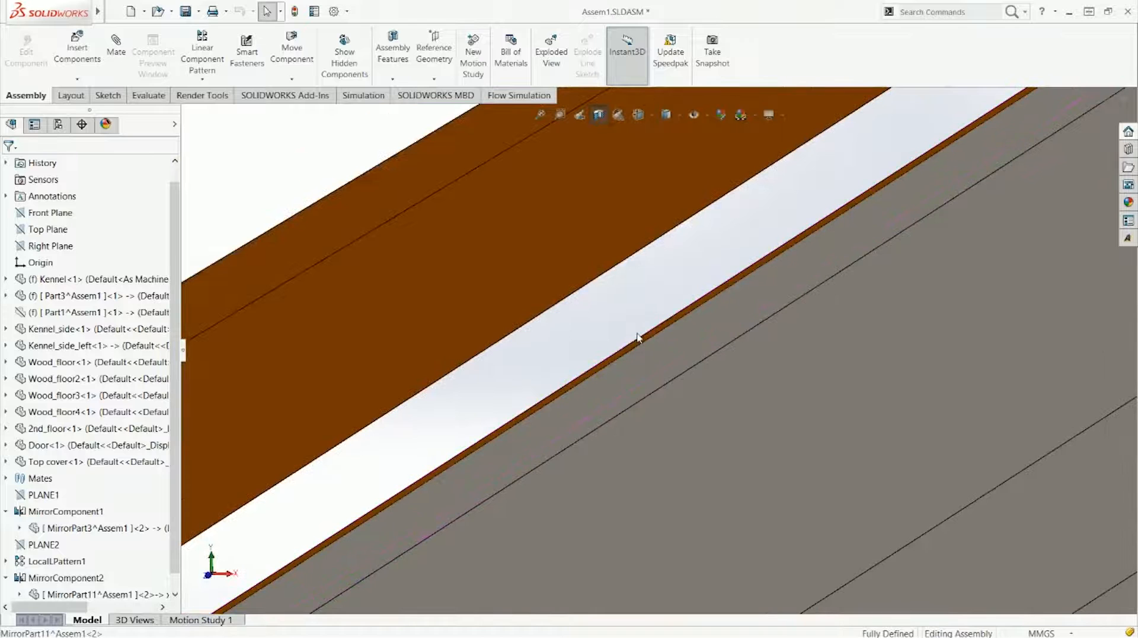
Measure the angle between the mirrored roof panel's sloped edge and the horizontal frame beam's edge
left_click(636, 345)
middle_click_drag(635, 349, 807, 563)
key("ctrl+1")
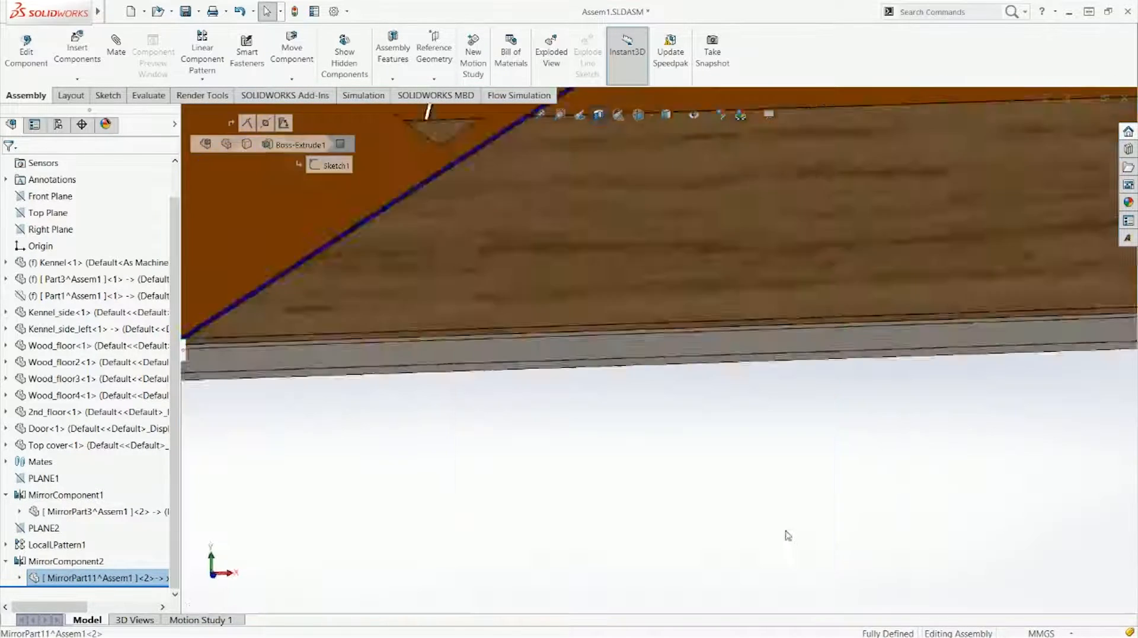
scroll(541, 241, "down", 5)
scroll(328, 399, "down", 2)
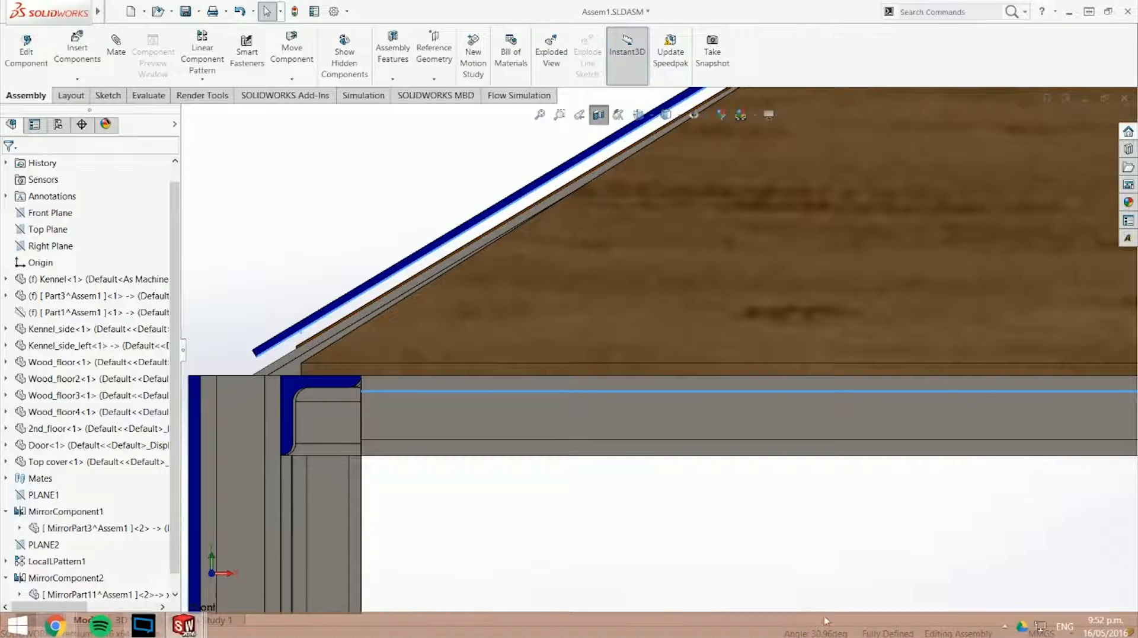
Open the top cover part, edit the sketch of its extrusion and delete the upper edge's width dimension
left_click(729, 241)
left_click(761, 176)
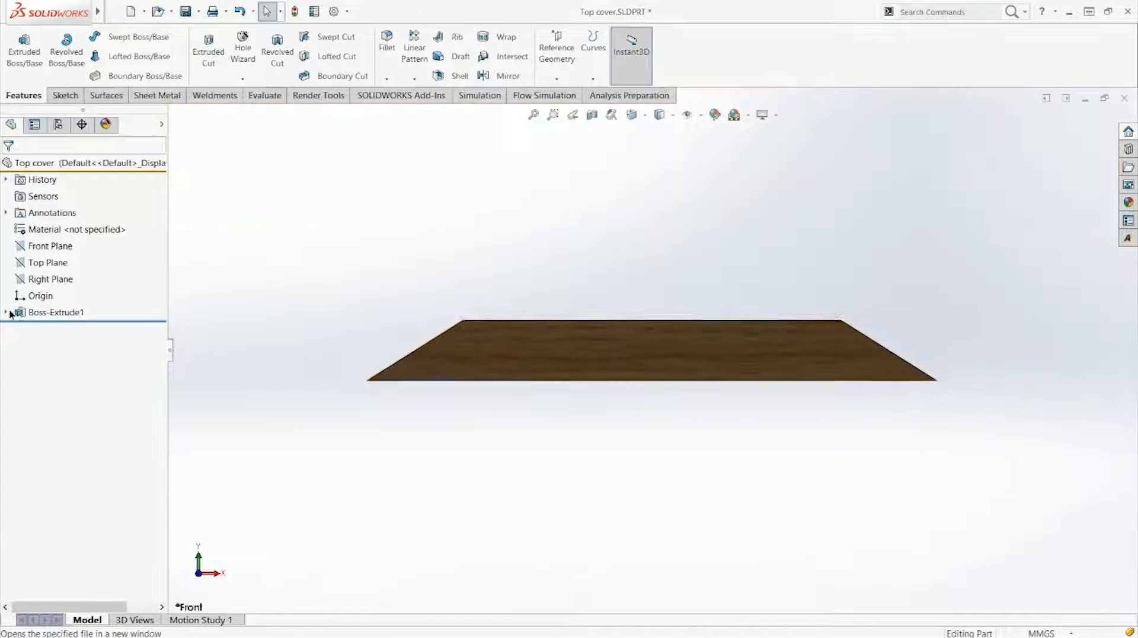
left_click(6, 312)
left_click(54, 329)
left_click(65, 299)
left_click(575, 309)
key("Delete")
key("d")
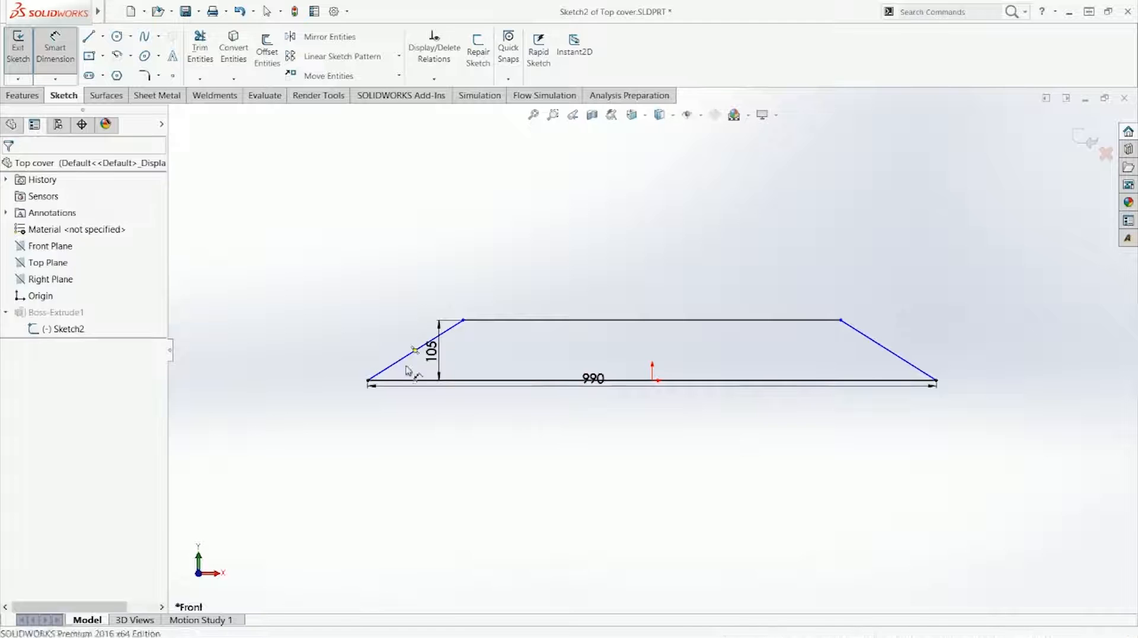
Dimension the angle between the profile's slanted side and its base line as 30.96° and return to the rebuilt assembly
left_click(403, 357)
left_click(438, 379)
left_click(478, 357)
type("30")
key("Return")
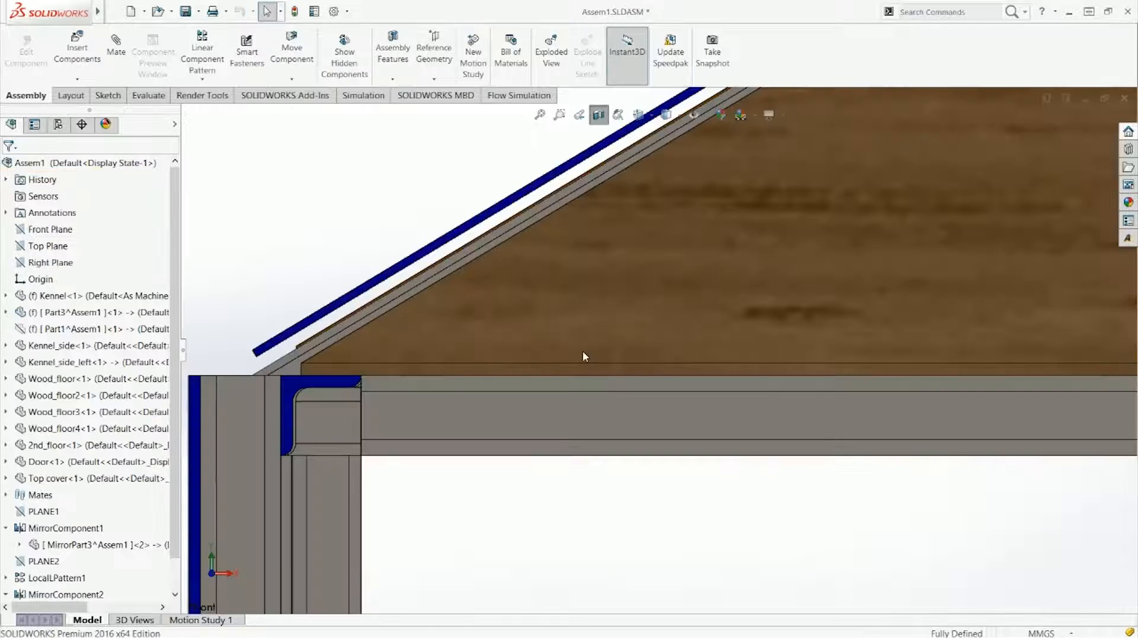
Set the top cover profile's height to 200 mm in the assembly
scroll(730, 201, "down", 5)
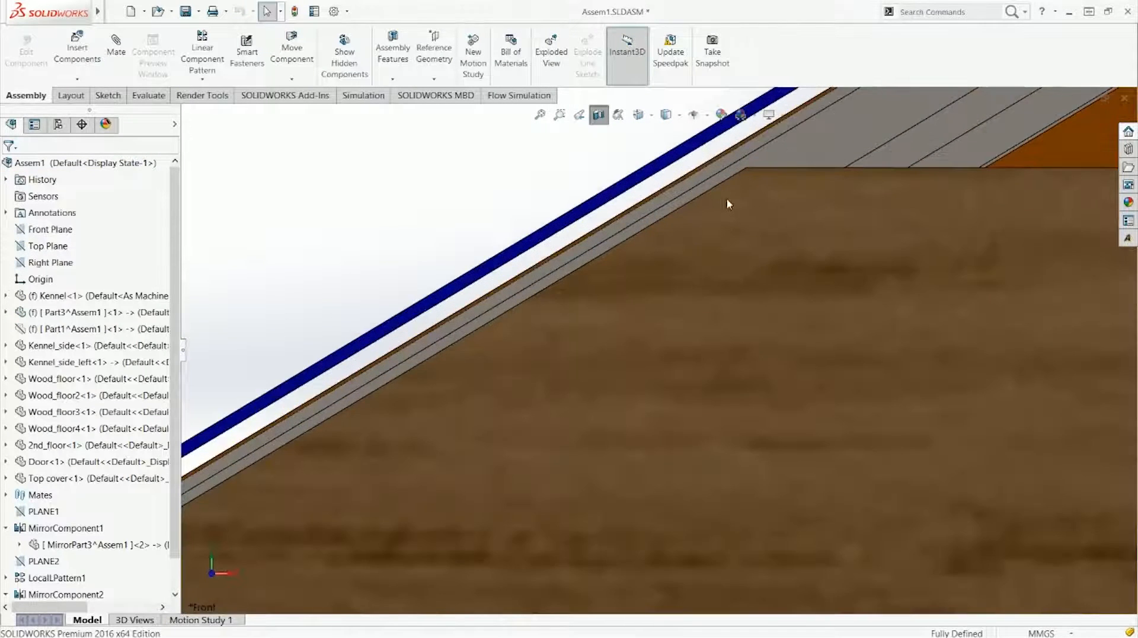
scroll(730, 203, "up", 5)
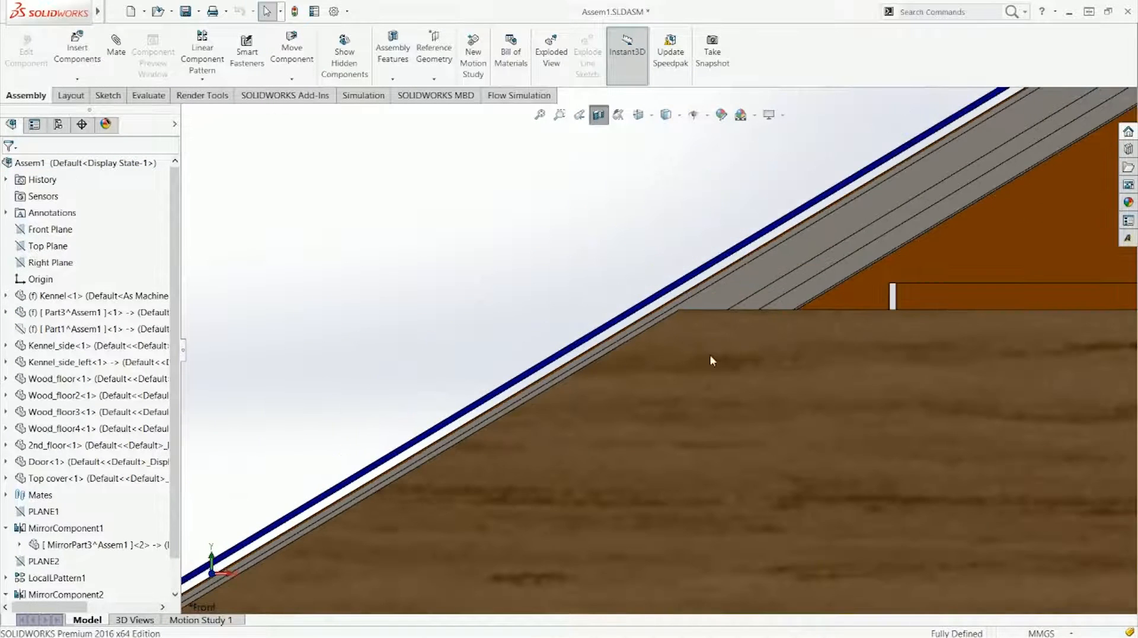
left_click(711, 356)
scroll(682, 366, "up", 3)
middle_click_drag(686, 376, 618, 418)
double_click(627, 408)
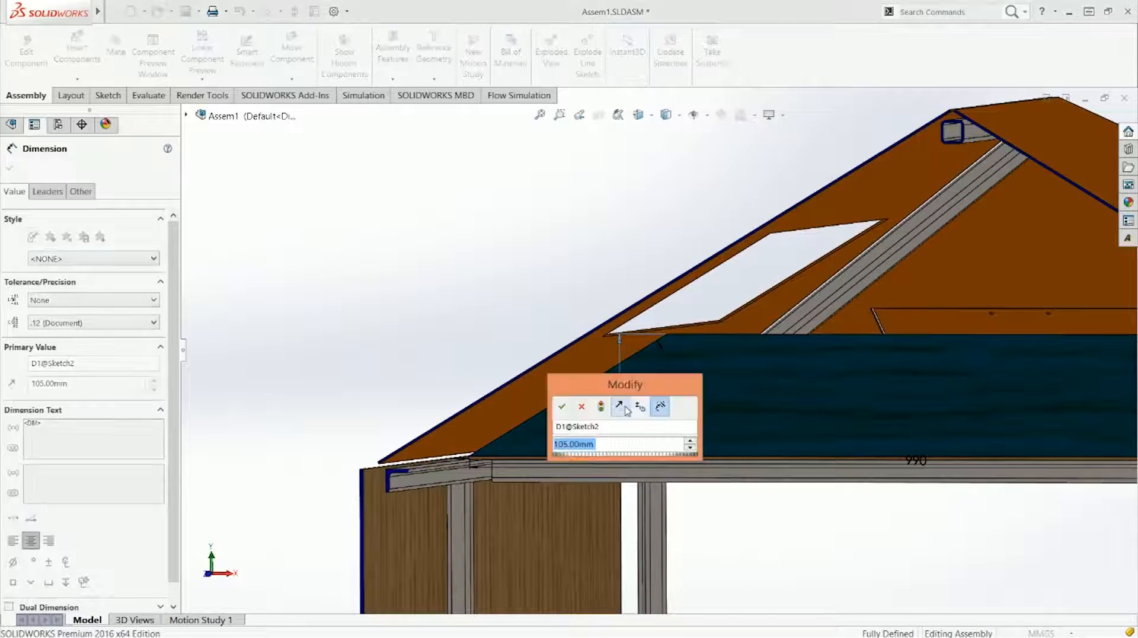
type("200")
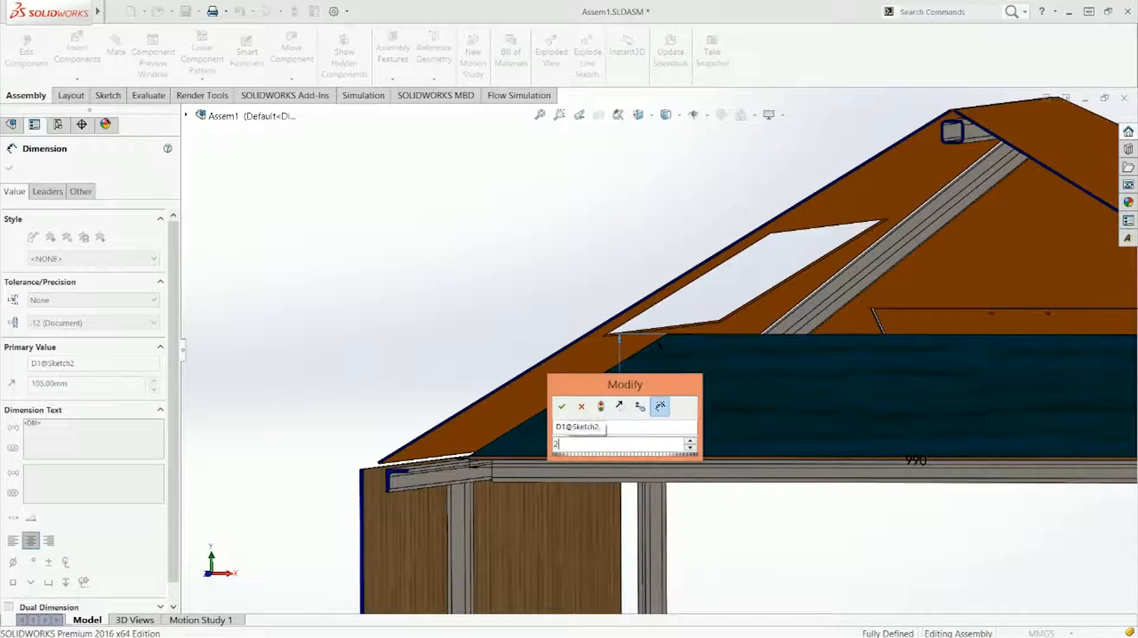
key("Return")
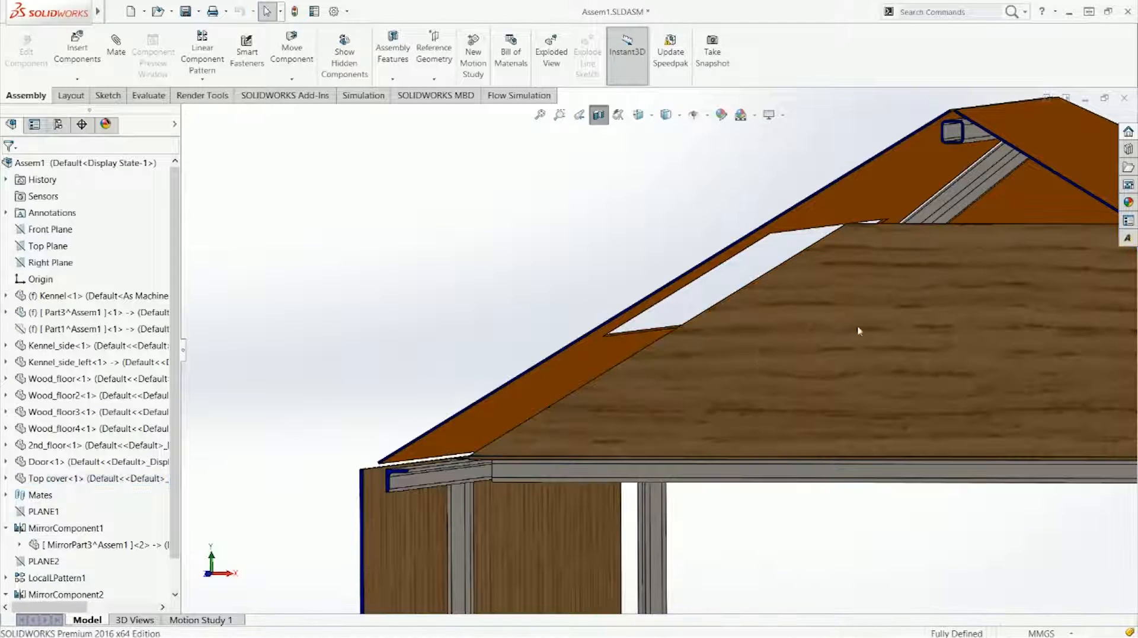
Examine the raised top cover from the front and right side, checking its slope against the roof and its height across the windows
scroll(860, 324, "up", 2)
key("ctrl+1")
scroll(602, 224, "down", 6)
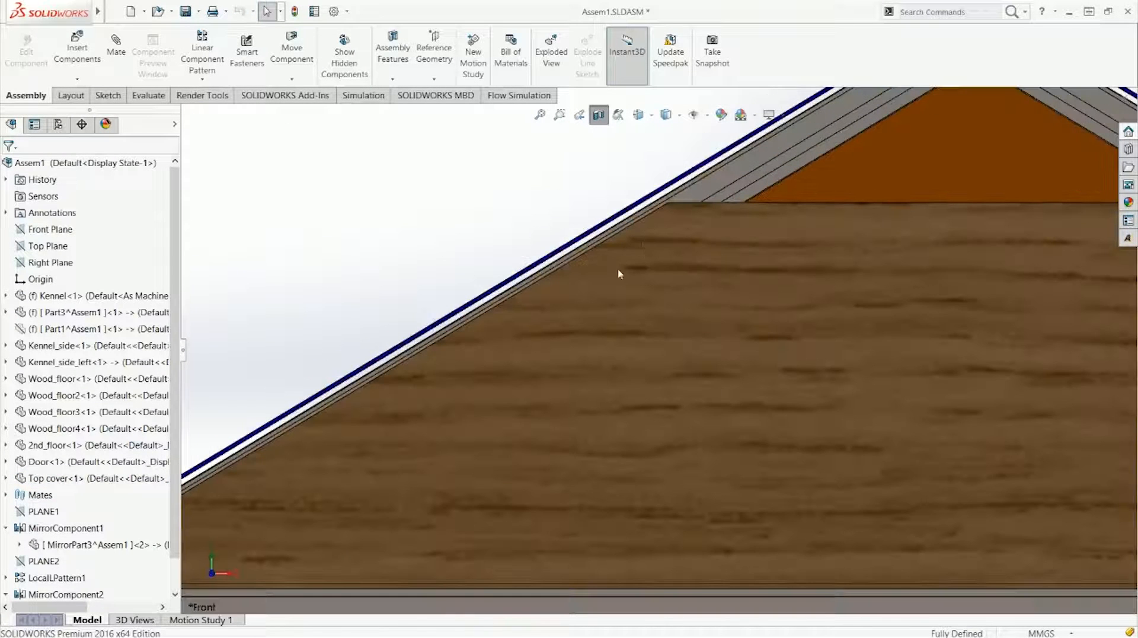
scroll(629, 274, "up", 2)
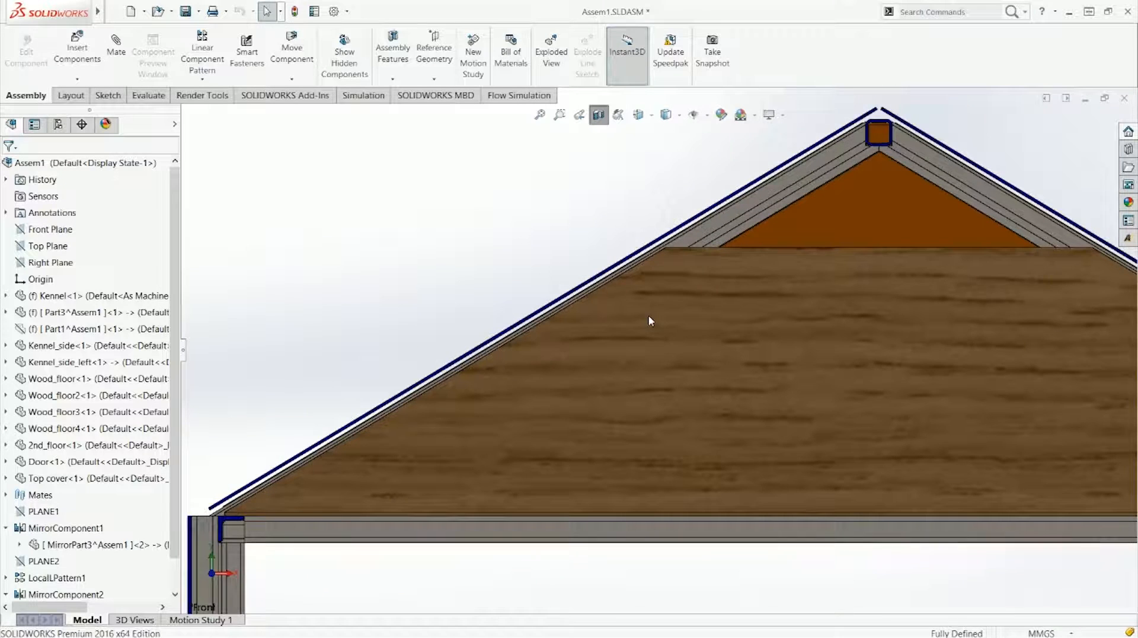
middle_click_drag(649, 315, 660, 248)
scroll(436, 205, "up", 2)
key("ctrl+4")
scroll(751, 267, "down", 6)
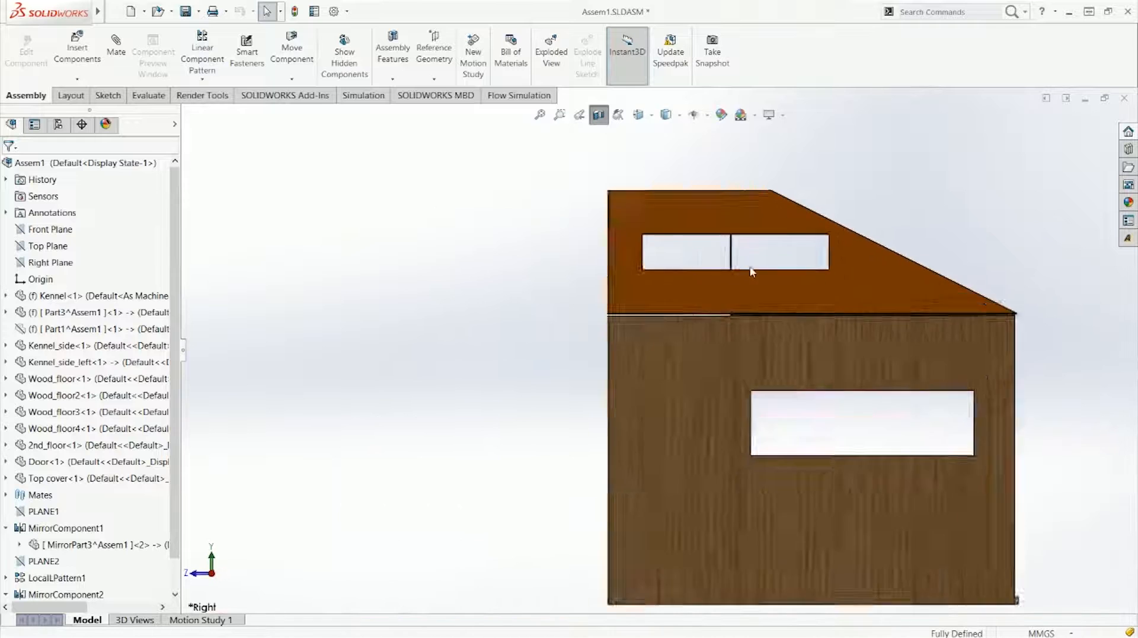
key("ctrl+1")
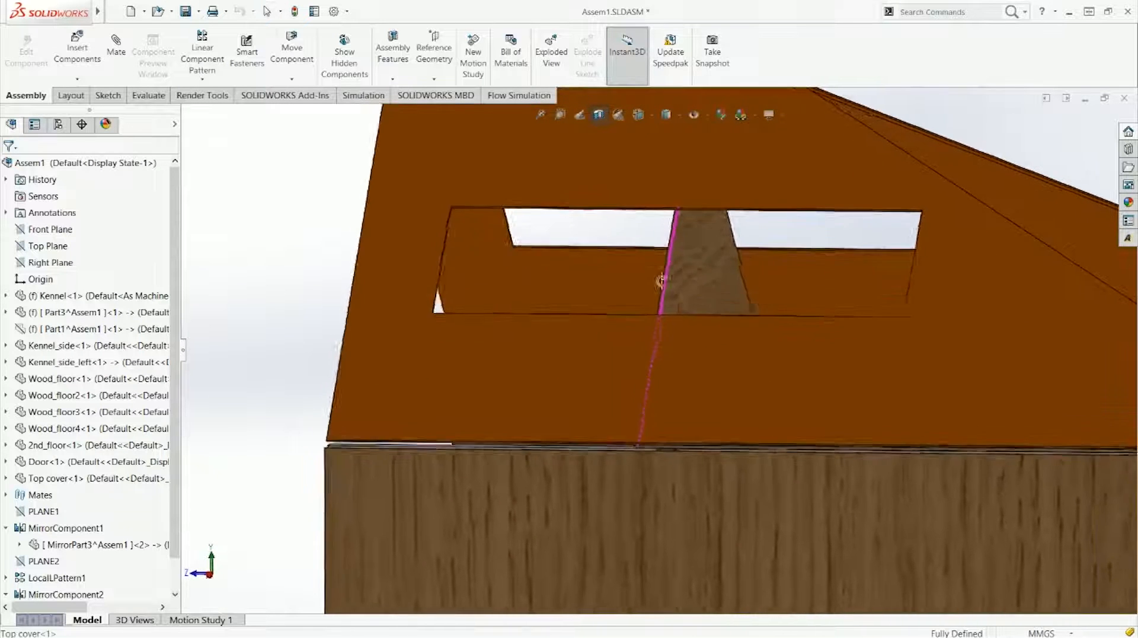
key("ctrl+4")
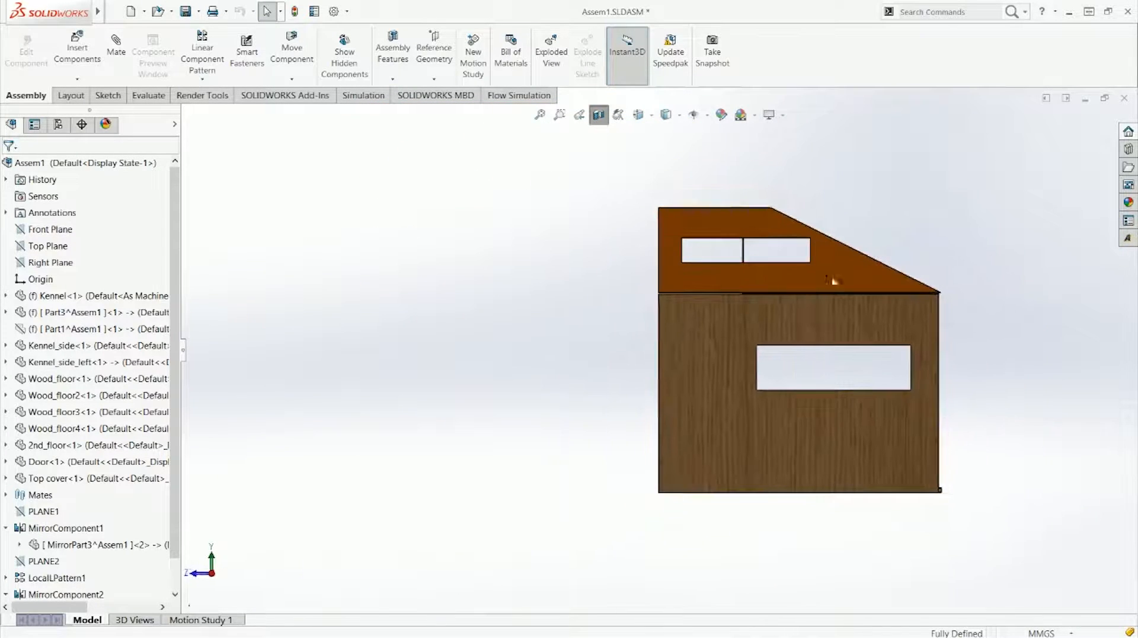
scroll(830, 279, "down", 5)
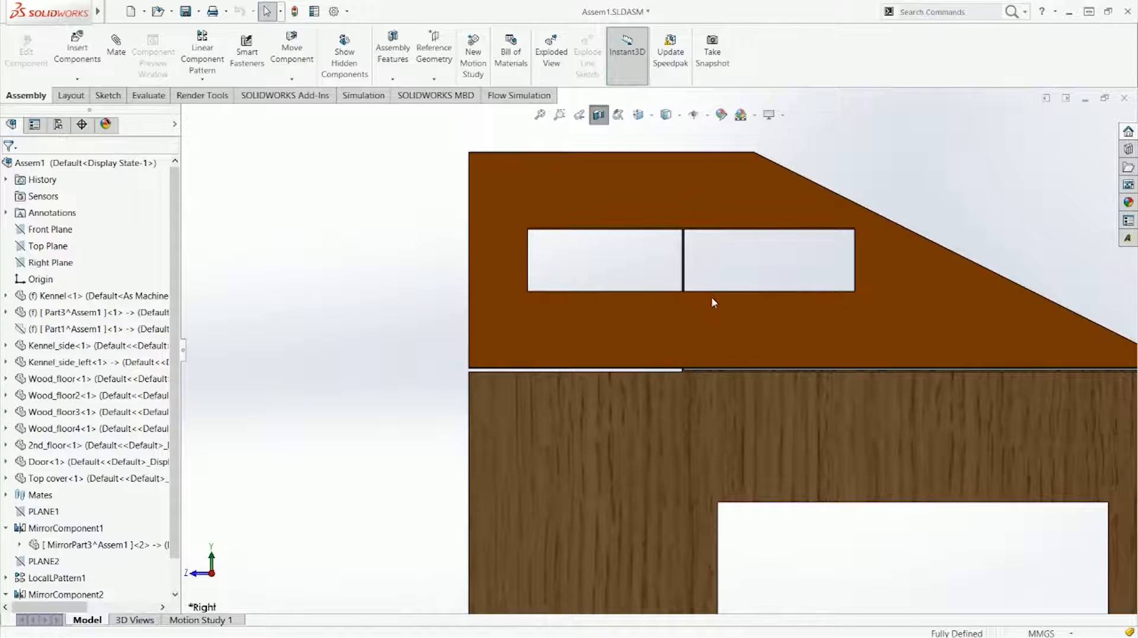
Reduce the top cover profile's height to bring its upper edge down near the roof window's lower edge
key("ctrl+1")
scroll(569, 247, "down", 3)
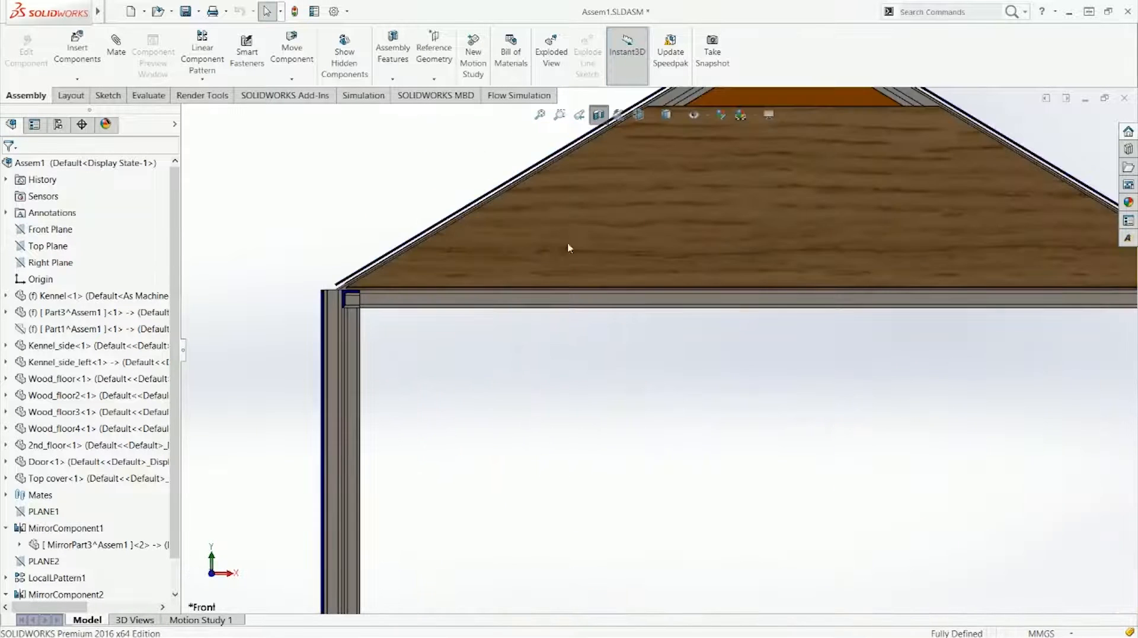
double_click(557, 236)
double_click(598, 205)
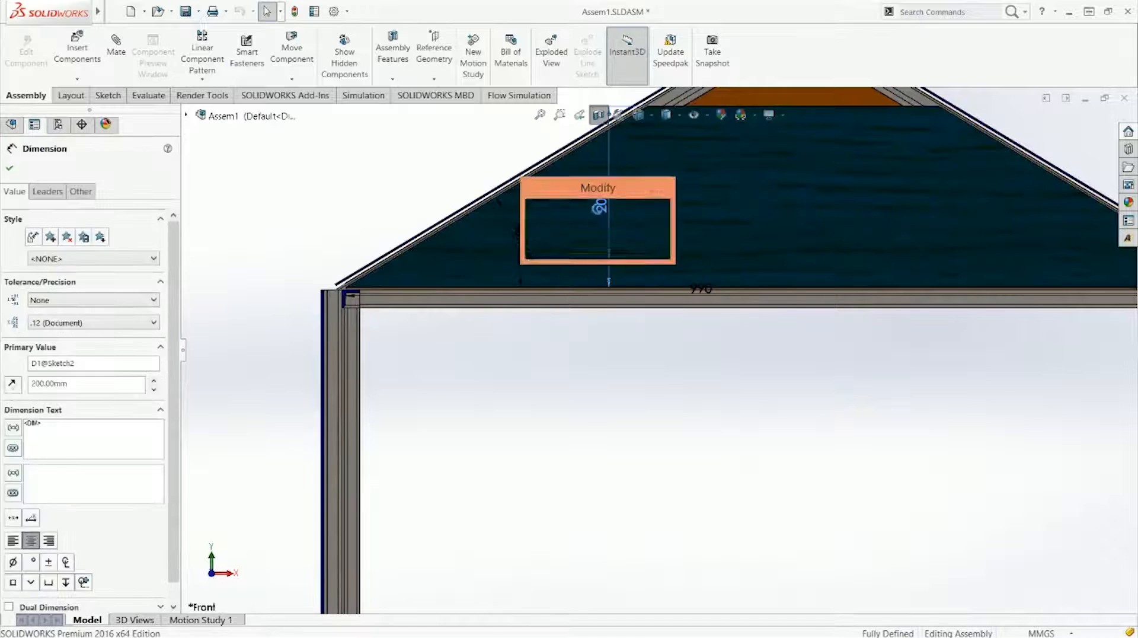
type("800")
key("Return")
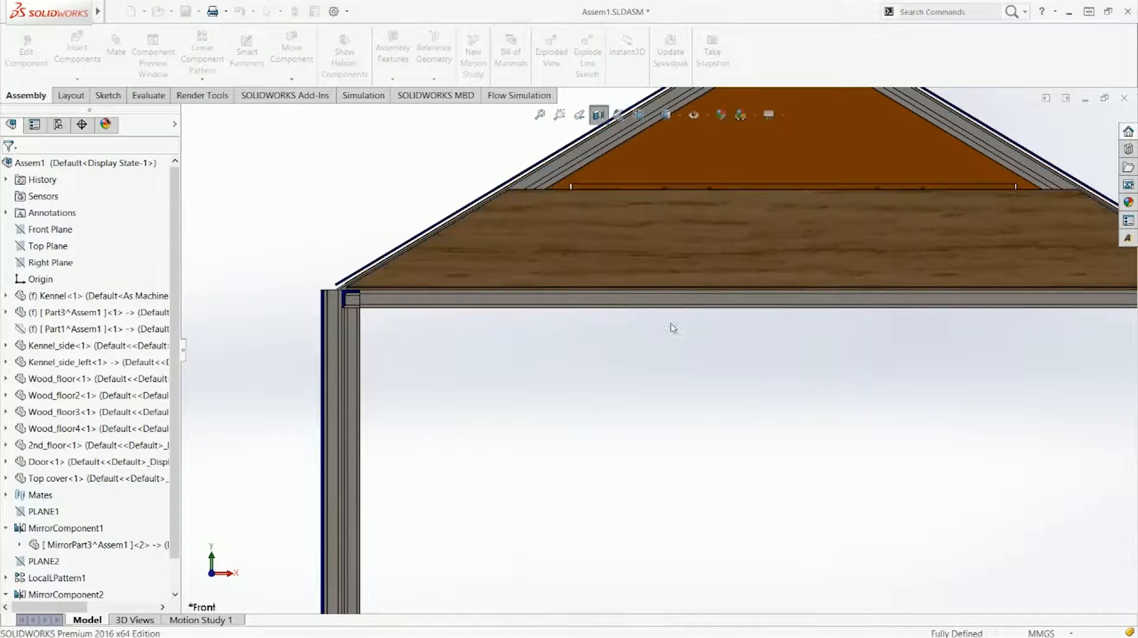
Examine the lowered top cover from several angles, checking how it fits under the roof and beside the windows
middle_click_drag(581, 212, 547, 248)
key("ctrl+4")
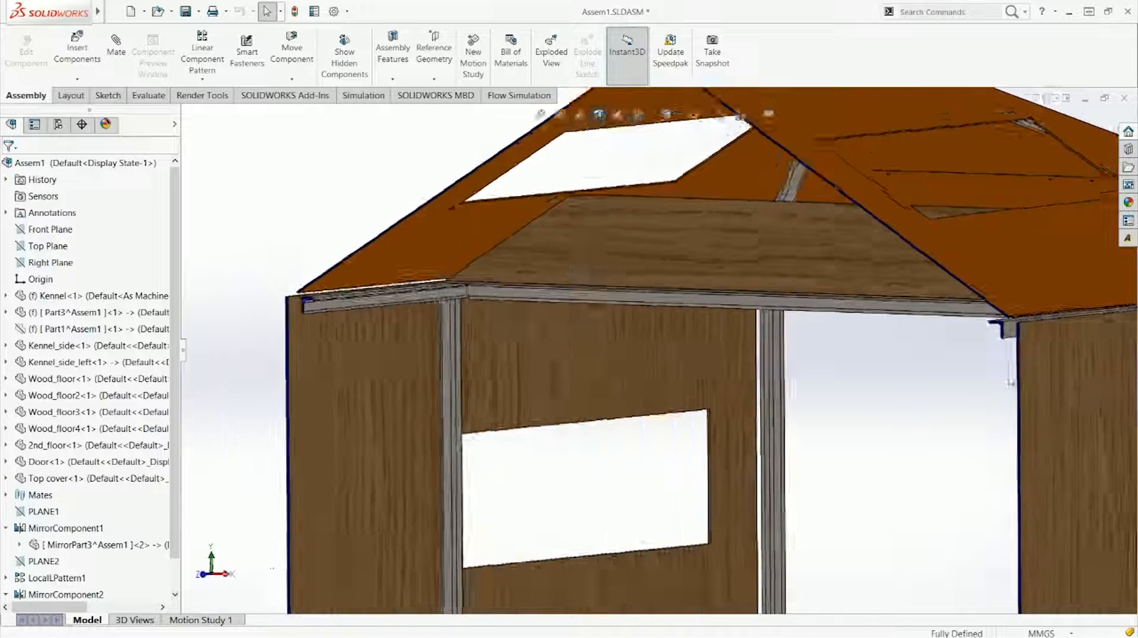
scroll(756, 272, "down", 3)
middle_click_drag(756, 272, 904, 300)
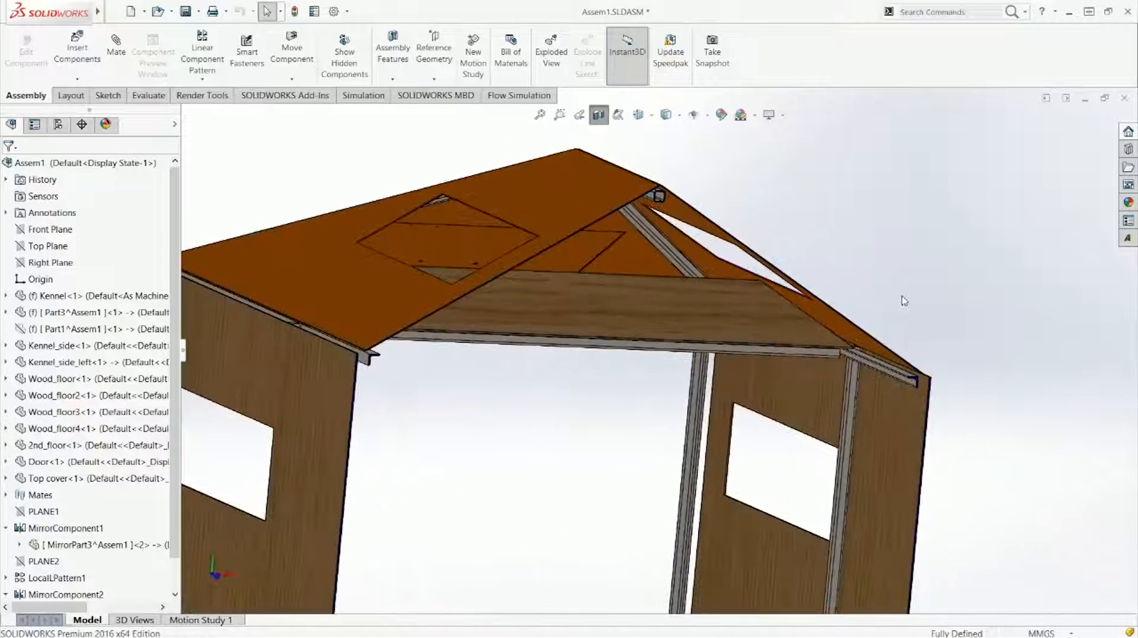
scroll(771, 348, "up", 5)
middle_click_drag(649, 391, 585, 371)
middle_click(558, 376)
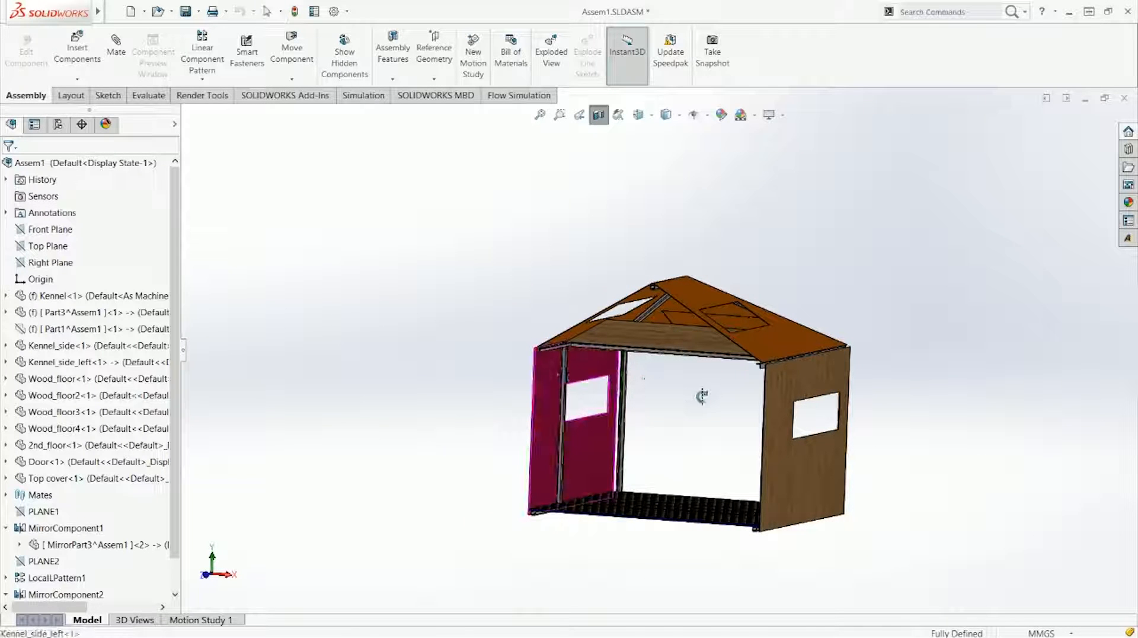
Examine the sectioned and full kennel from several angles, checking the top cover at the roof windows and the roof edge at the wall corner
middle_click_drag(702, 395, 569, 380)
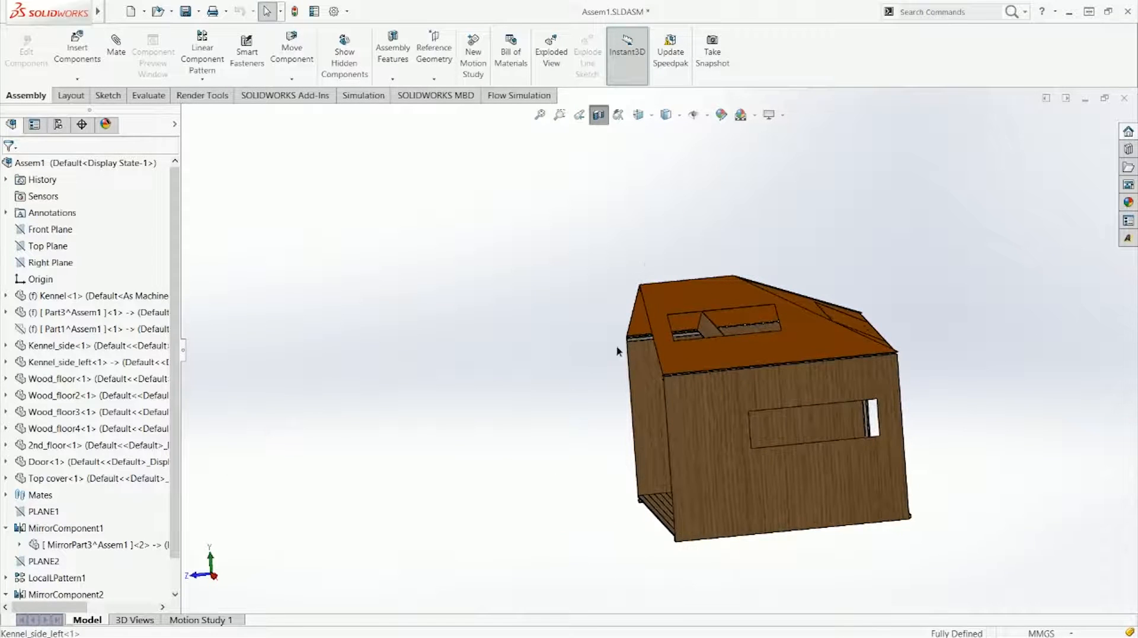
right_click_drag(617, 351, 727, 340)
scroll(729, 332, "down", 5)
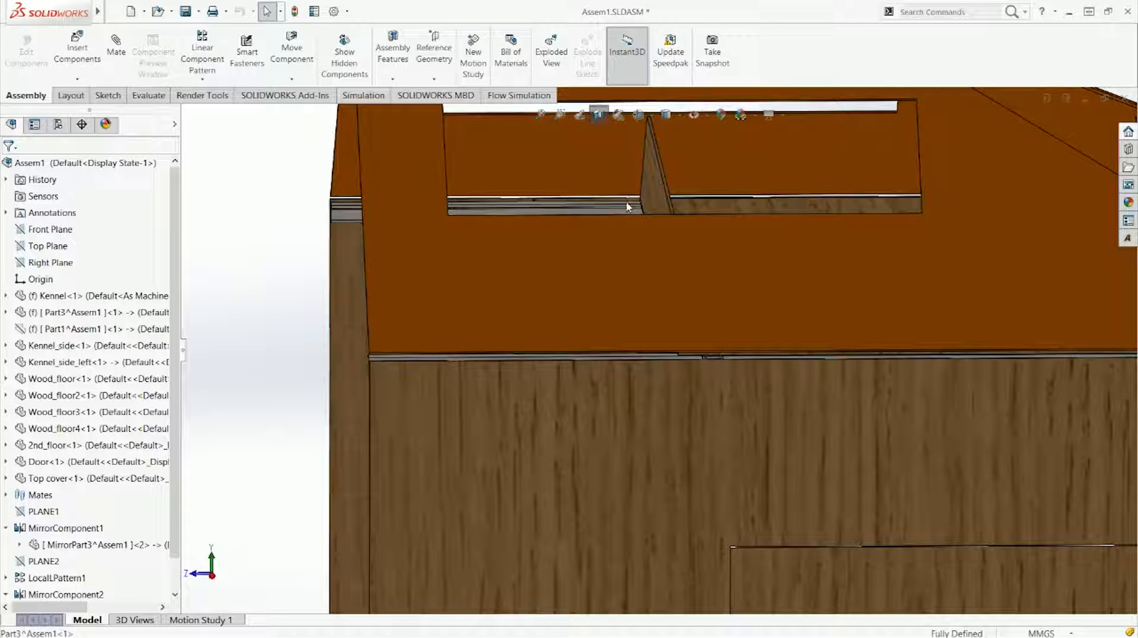
scroll(628, 207, "up", 3)
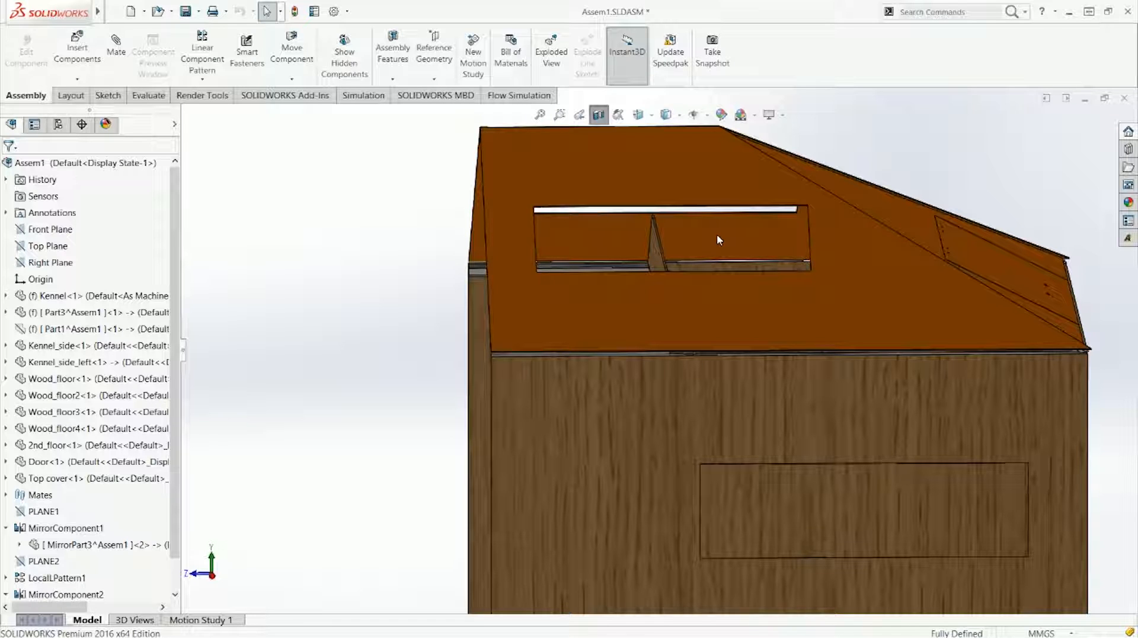
middle_click_drag(681, 250, 776, 225)
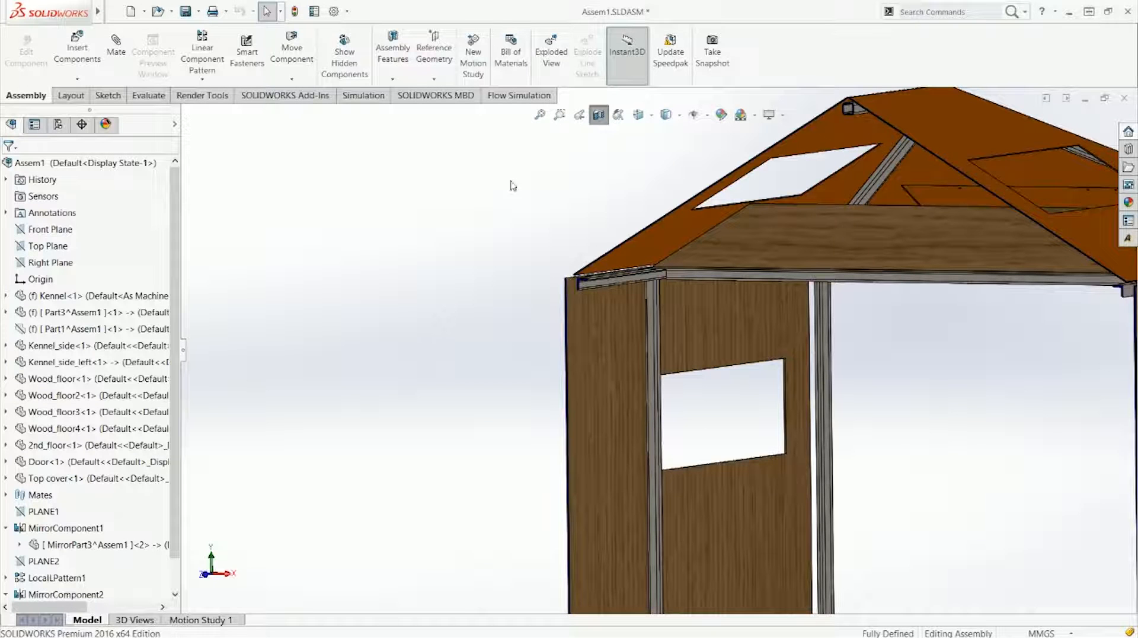
scroll(977, 383, "up", 5)
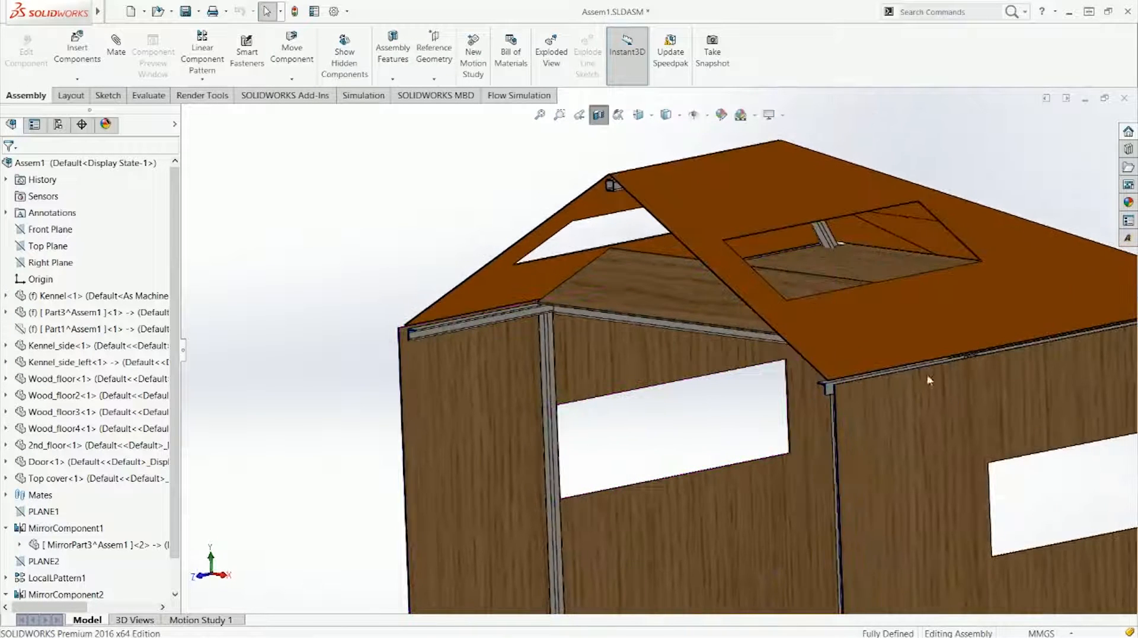
middle_click_drag(859, 332, 290, 420)
scroll(290, 420, "down", 7)
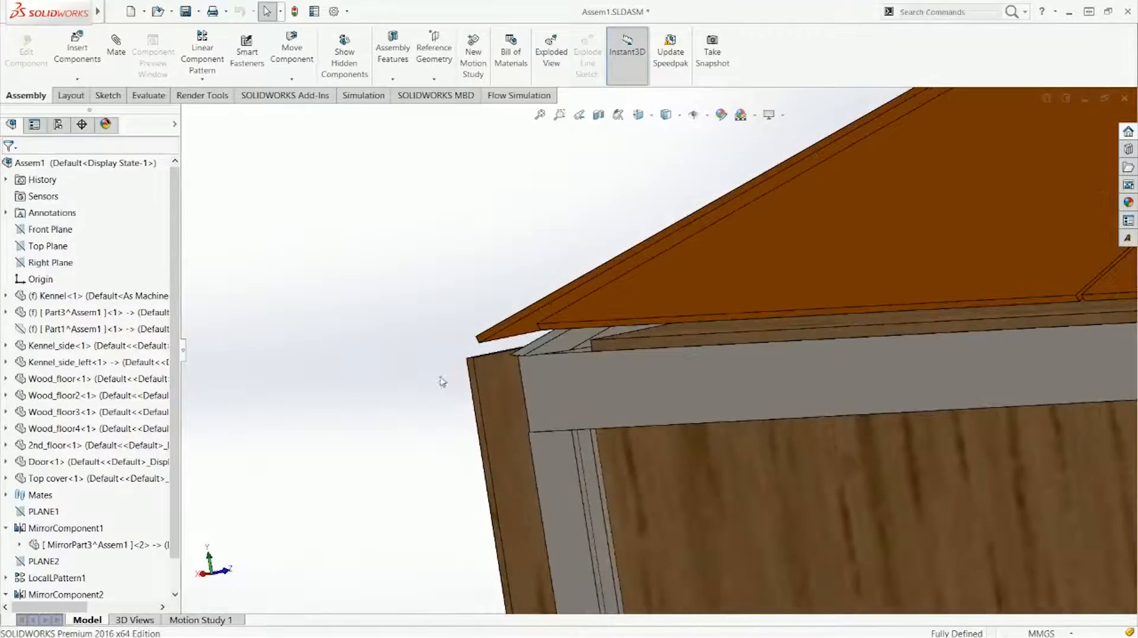
middle_click_drag(363, 409, 364, 335)
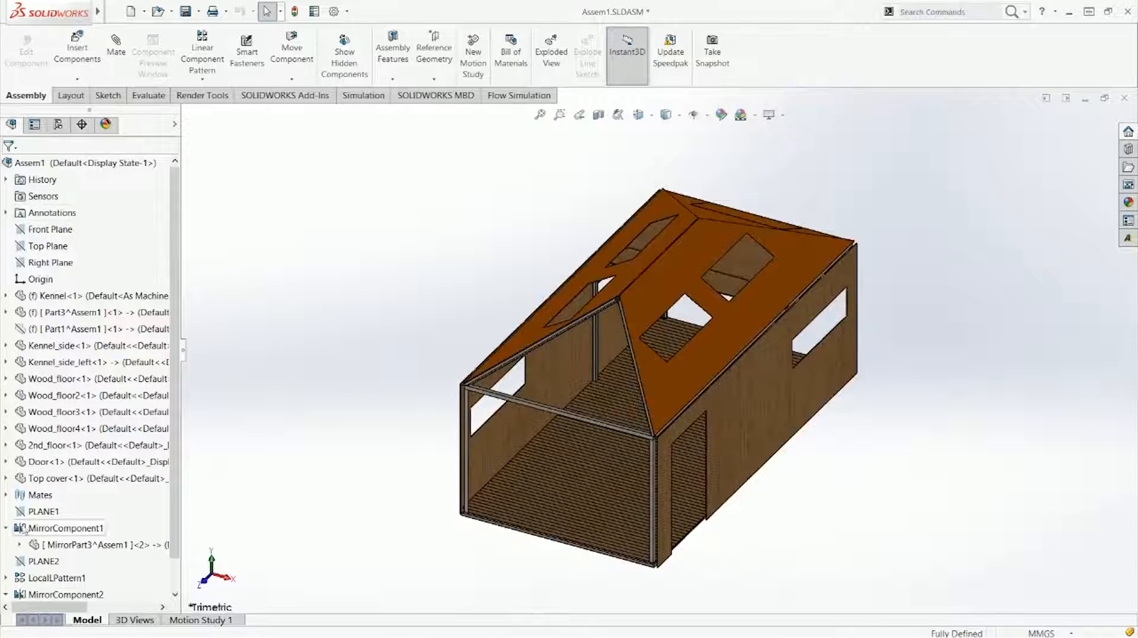
Show the hidden Part1^Assem1 front roof panel and save the assembly
left_click(6, 528)
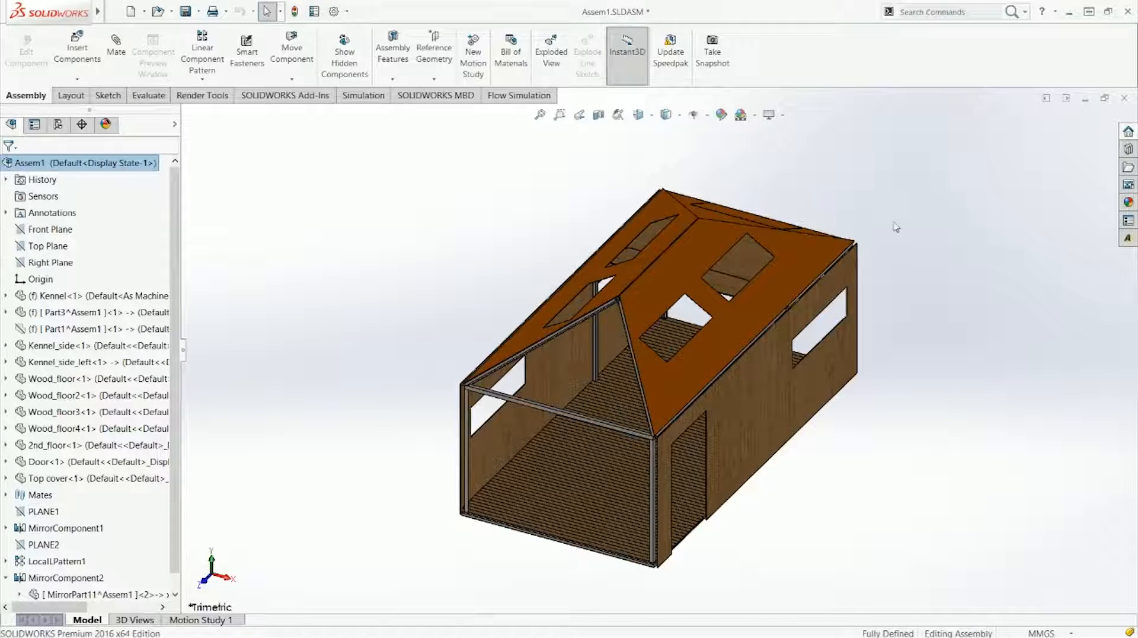
key("ctrl+1")
middle_click_drag(785, 338, 630, 369)
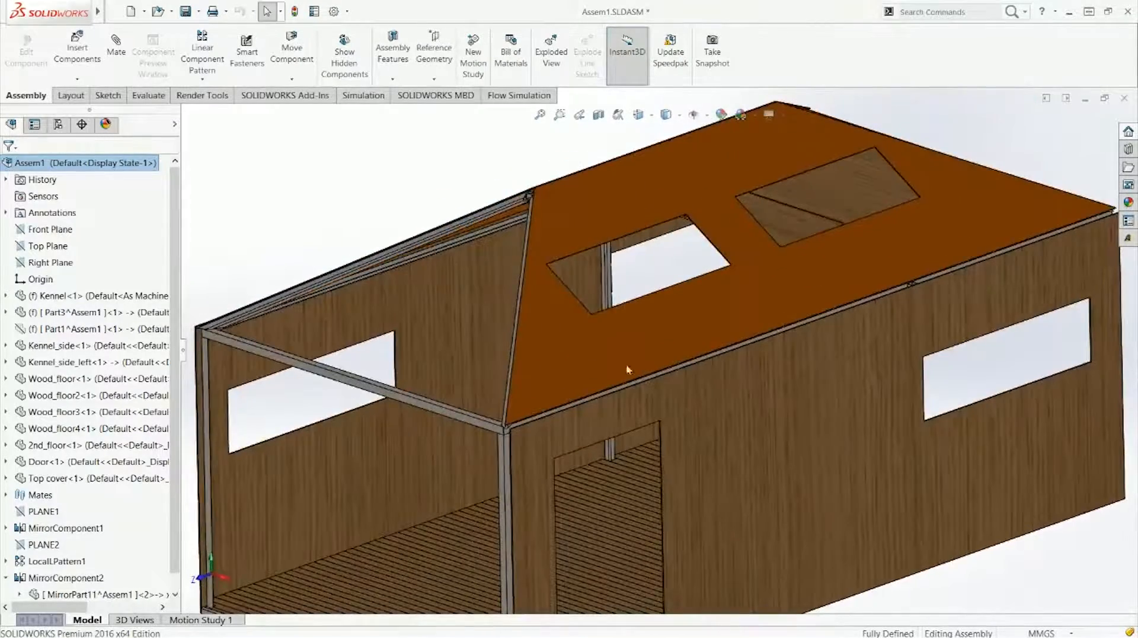
left_click(53, 329)
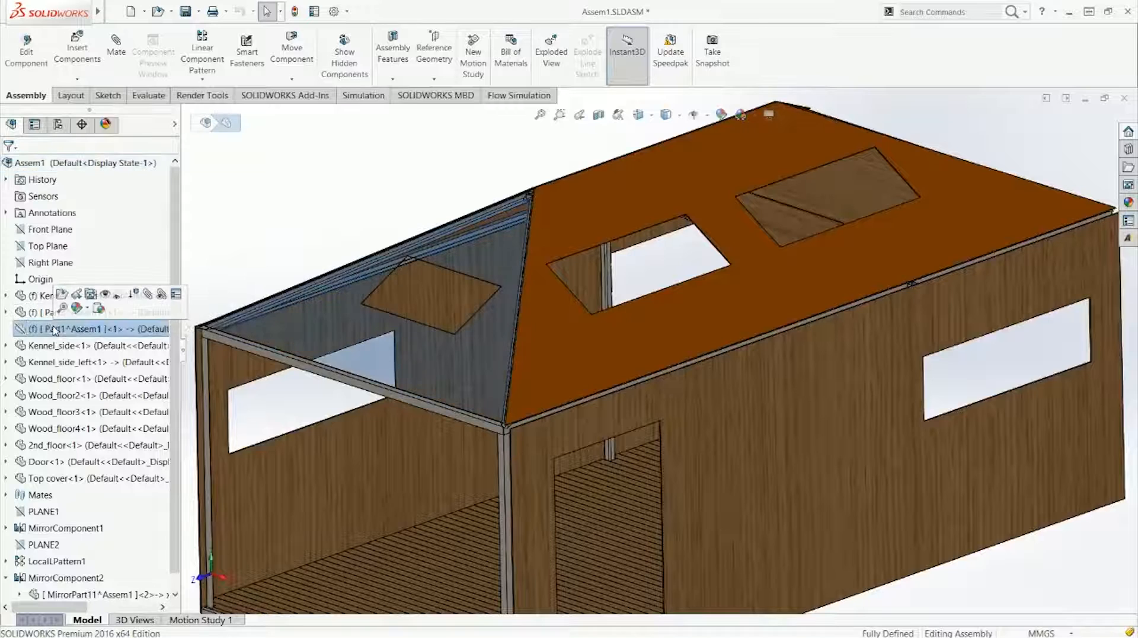
left_click(106, 295)
left_click(376, 210)
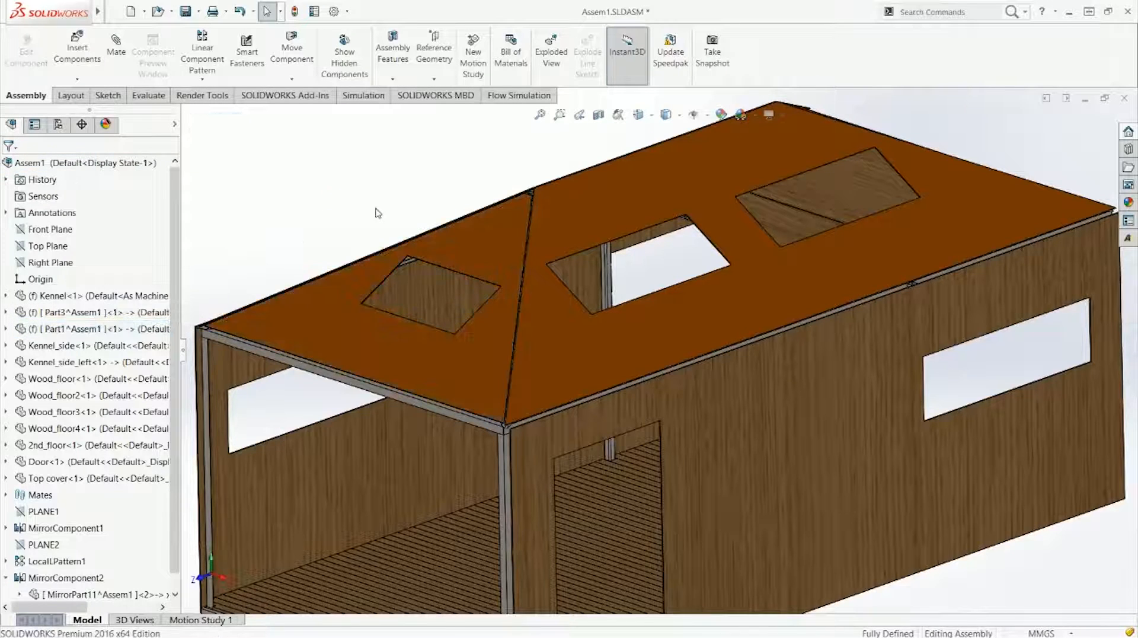
key("f")
key("ctrl+1")
key("ctrl+7")
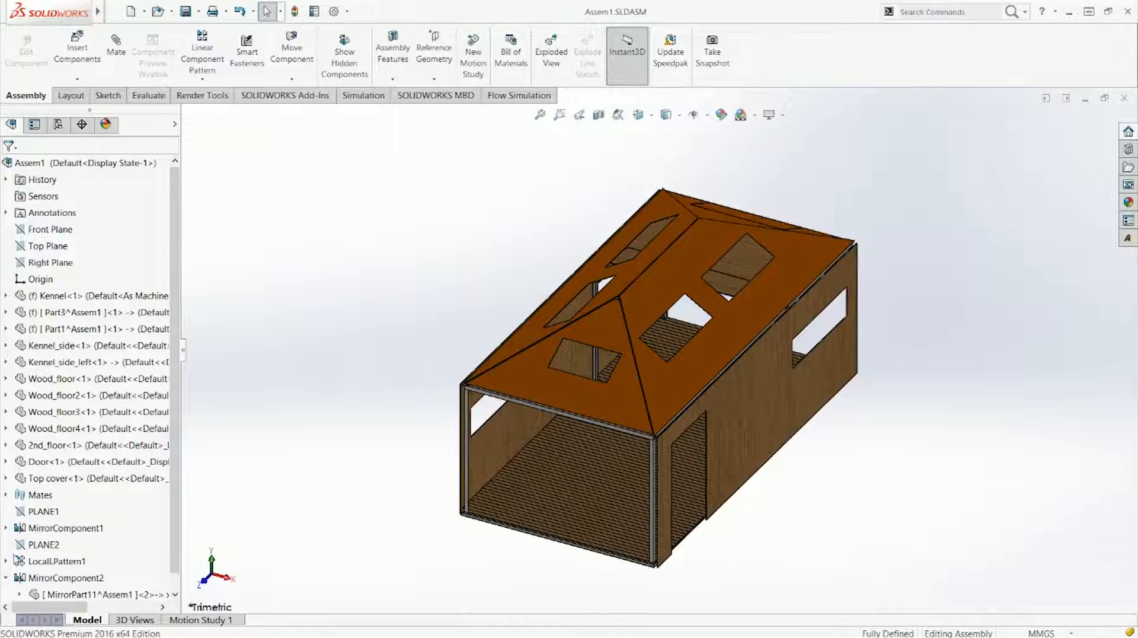
Review the assembly's appearances and decals, and open its scene, lights and cameras settings
left_click(6, 578)
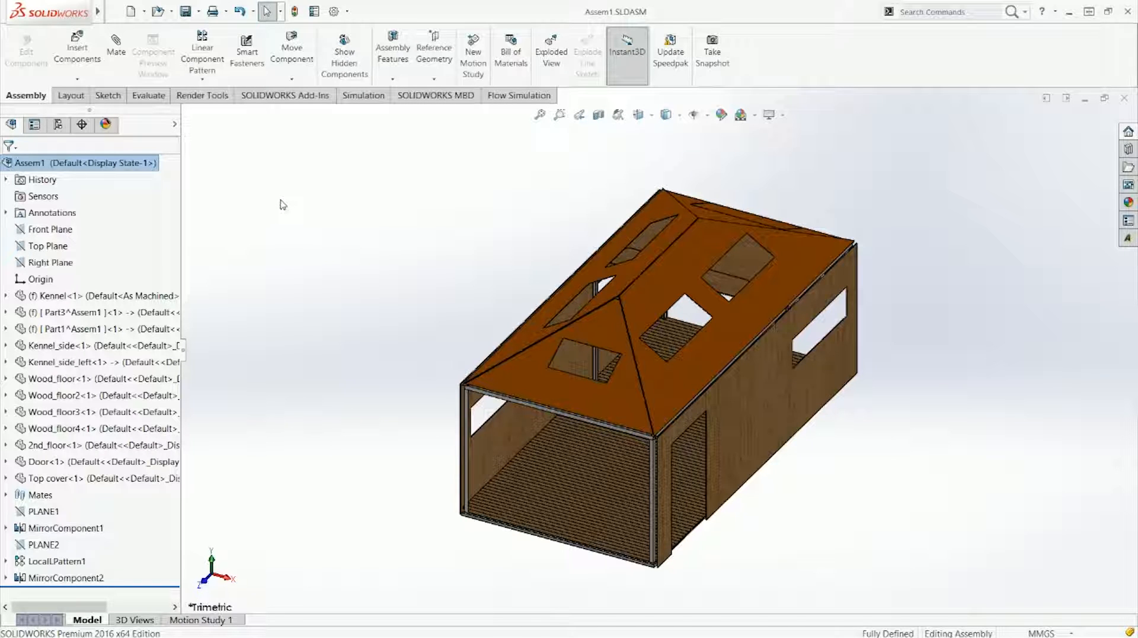
left_click(105, 124)
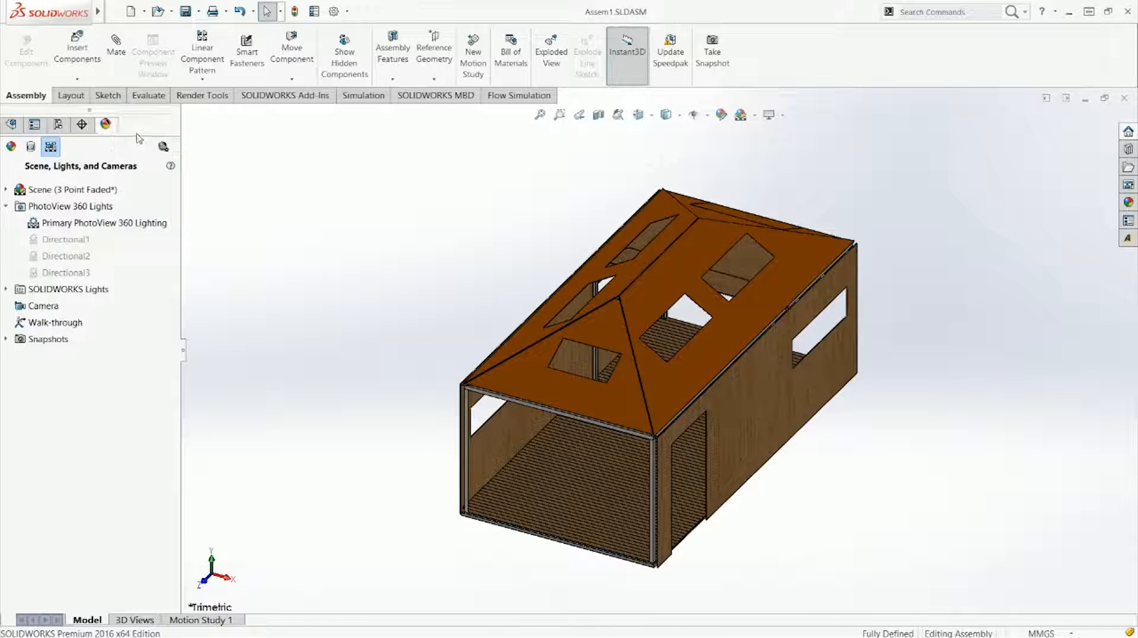
left_click(11, 149)
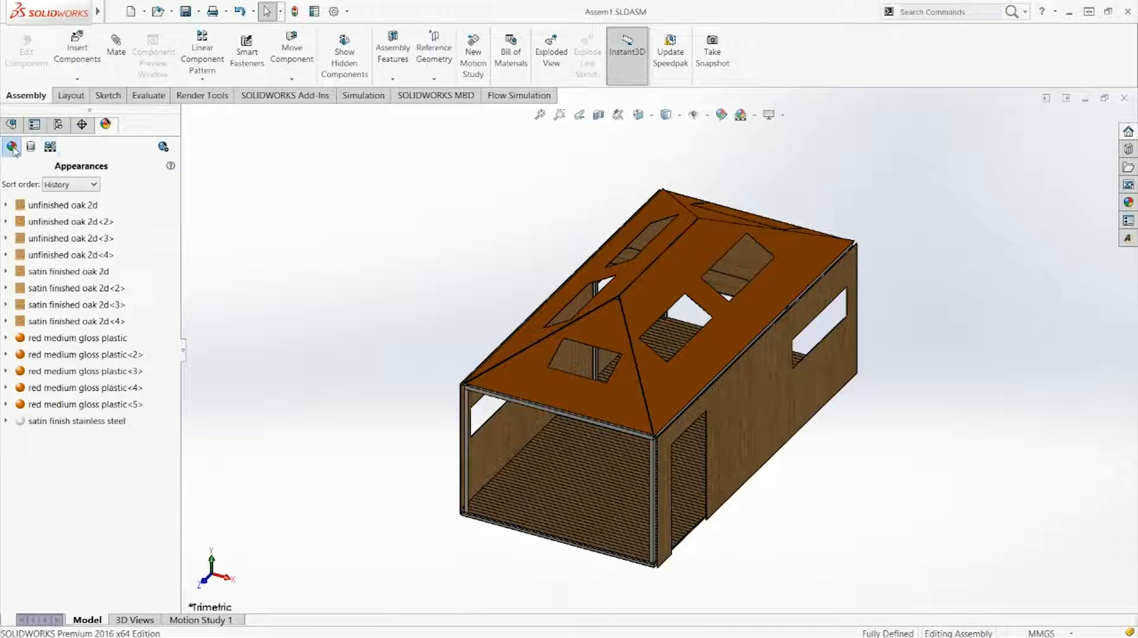
left_click(30, 149)
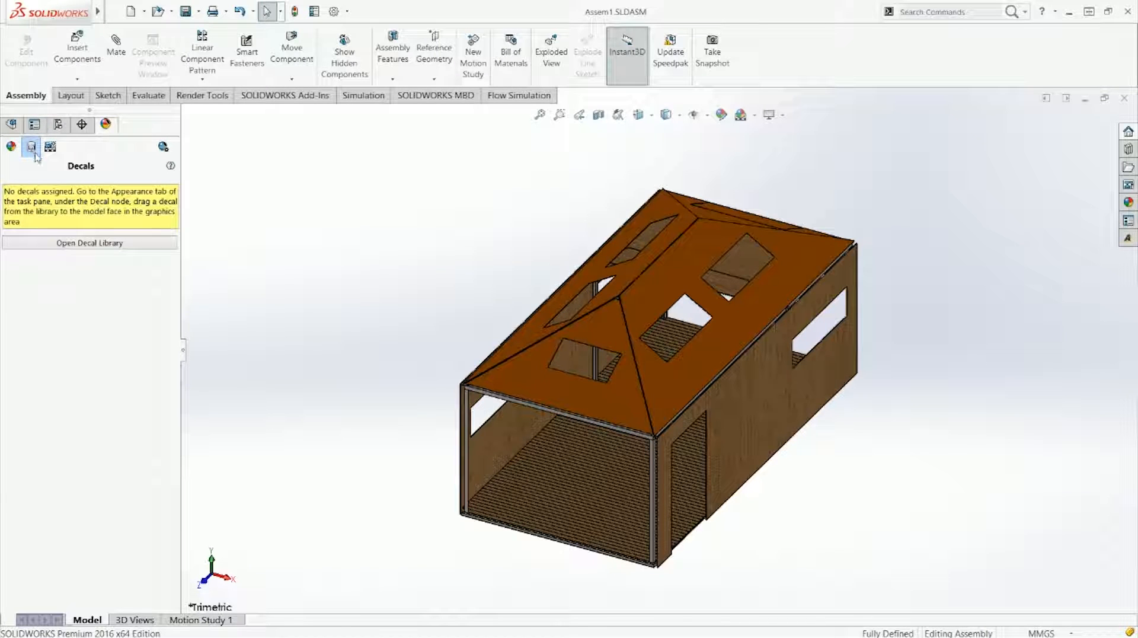
left_click(50, 150)
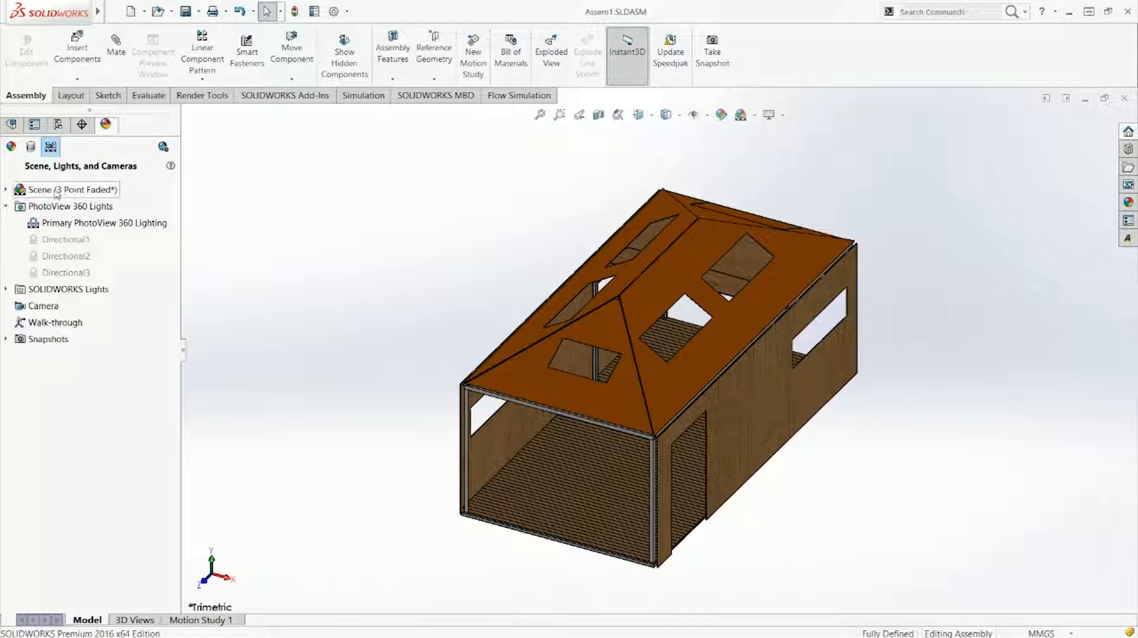
Add a walk-through based on the Top Plane and set its viewing height to 1700 mm
right_click(61, 329)
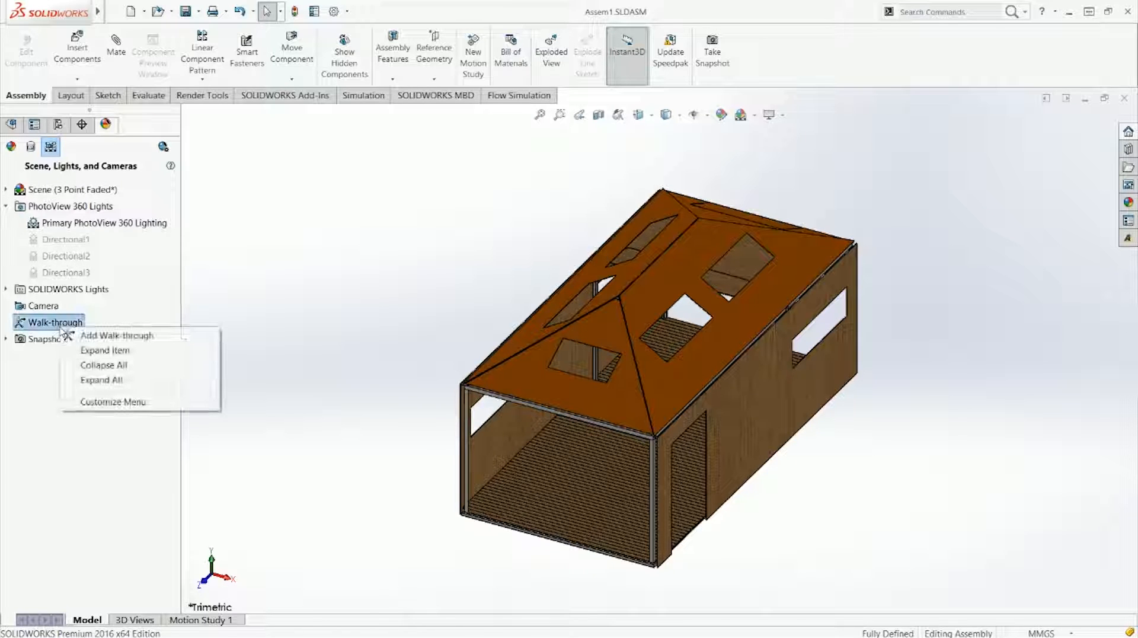
left_click(108, 337)
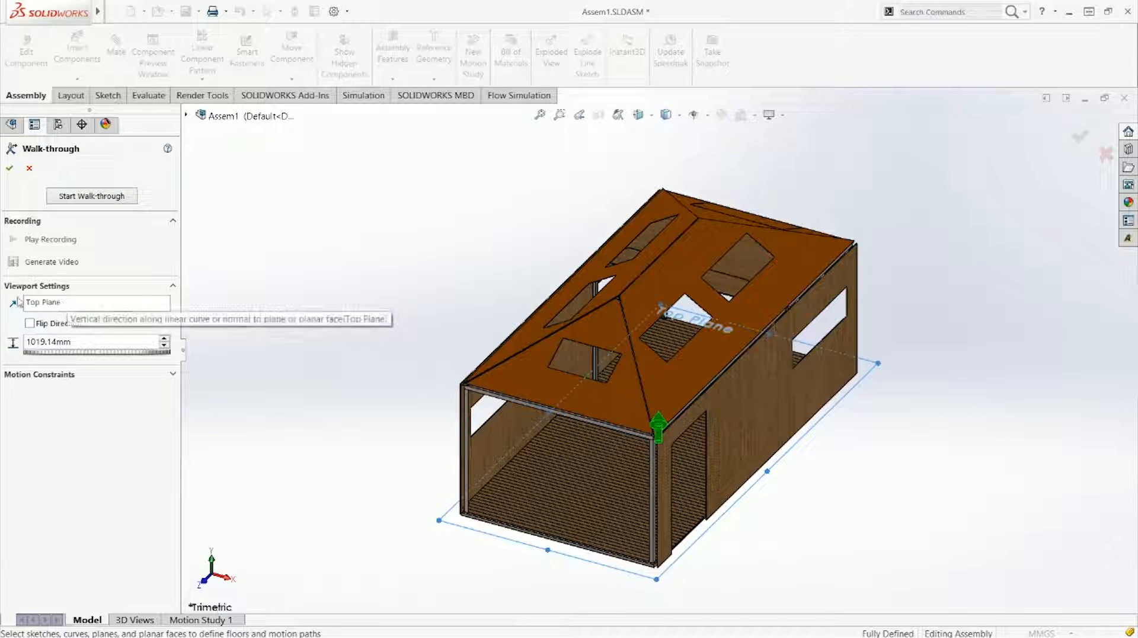
left_click(66, 305)
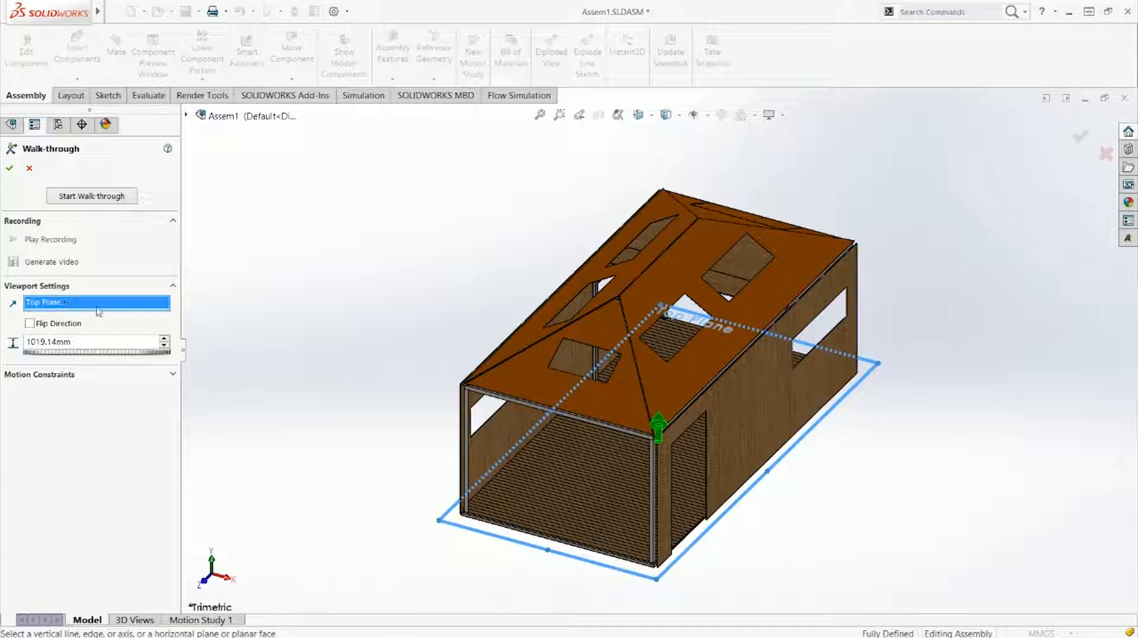
middle_click_drag(320, 333, 344, 290)
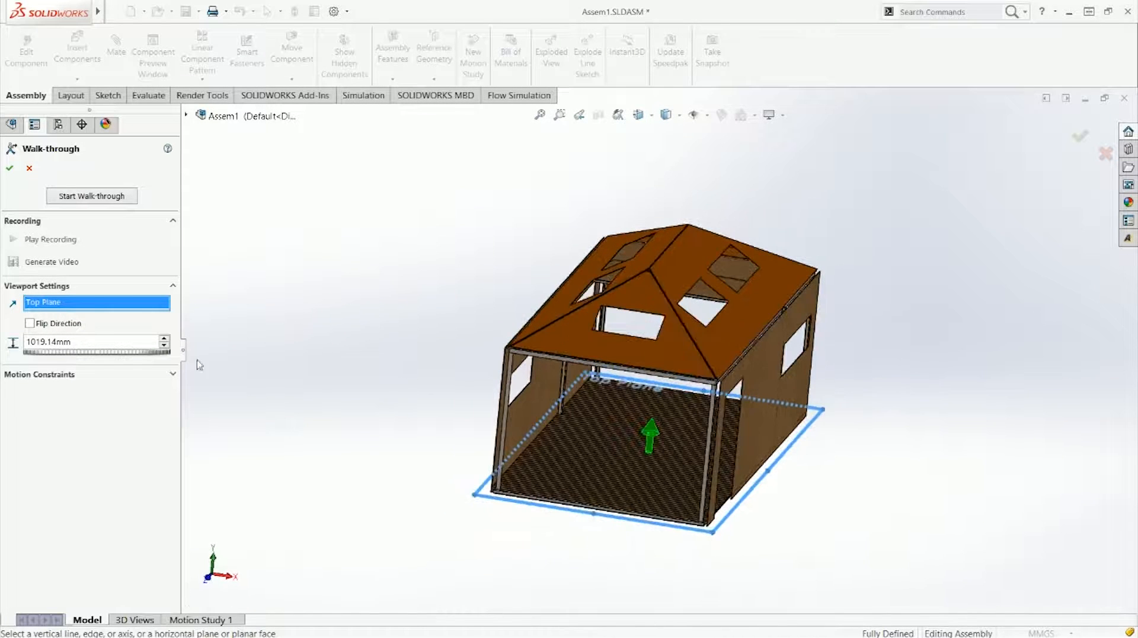
left_click_drag(81, 354, 66, 355)
left_click_drag(65, 353, 66, 354)
middle_click_drag(412, 361, 367, 360)
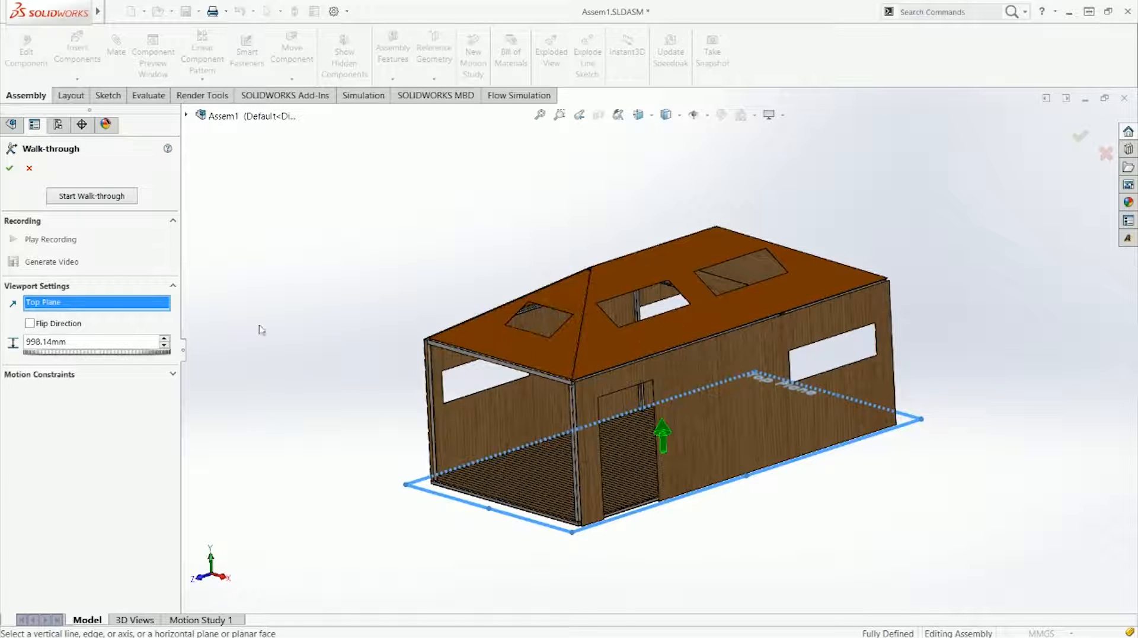
left_click_drag(117, 346, 29, 341)
type("1.7")
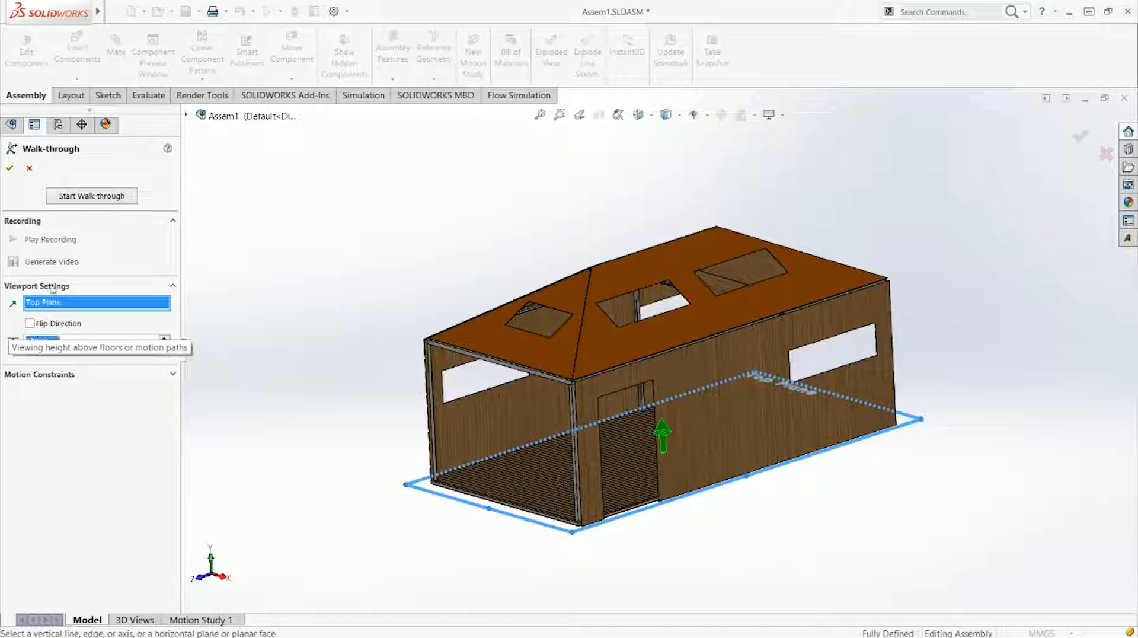
Try out the walk-through by moving back from the kennel, shifting sideways and tilting the view down, and exit without keeping it
left_click(66, 195)
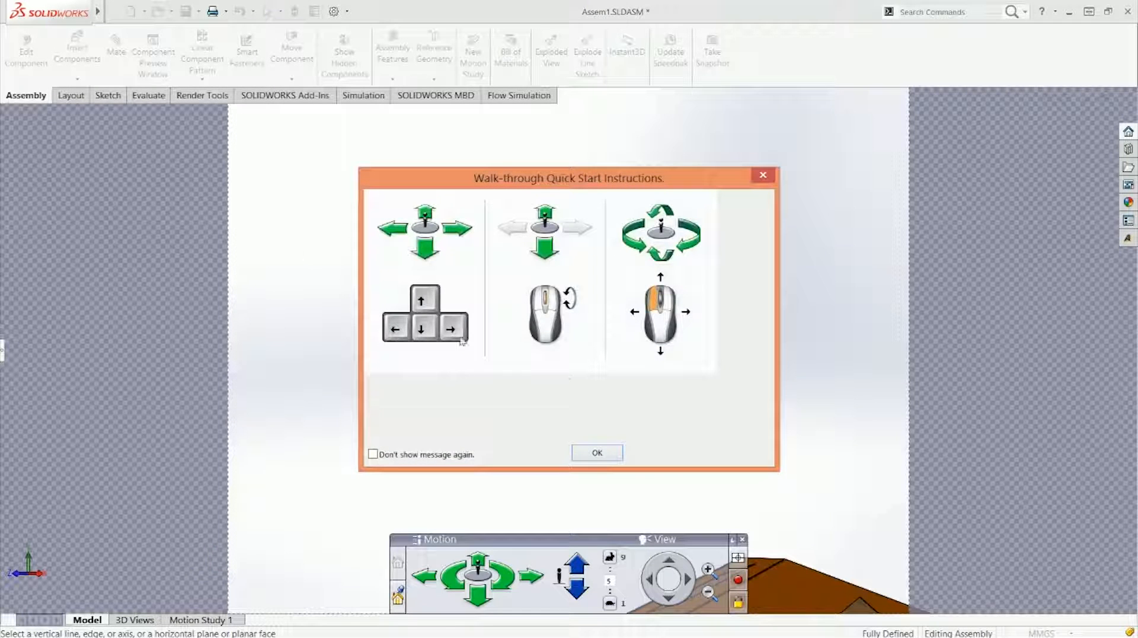
left_click(763, 176)
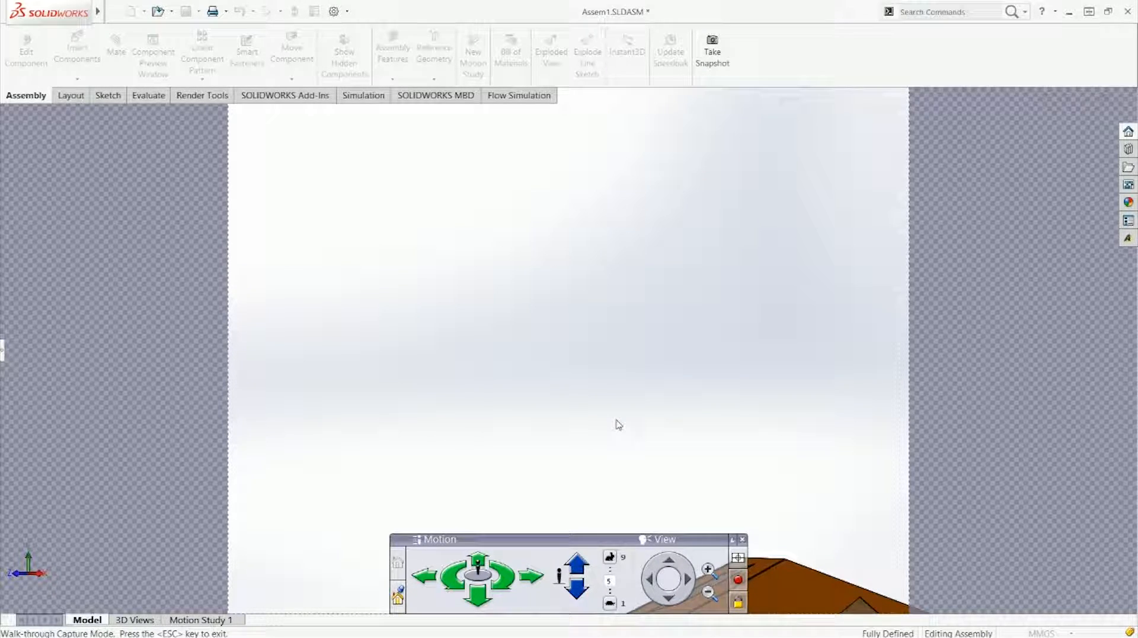
key("Down")
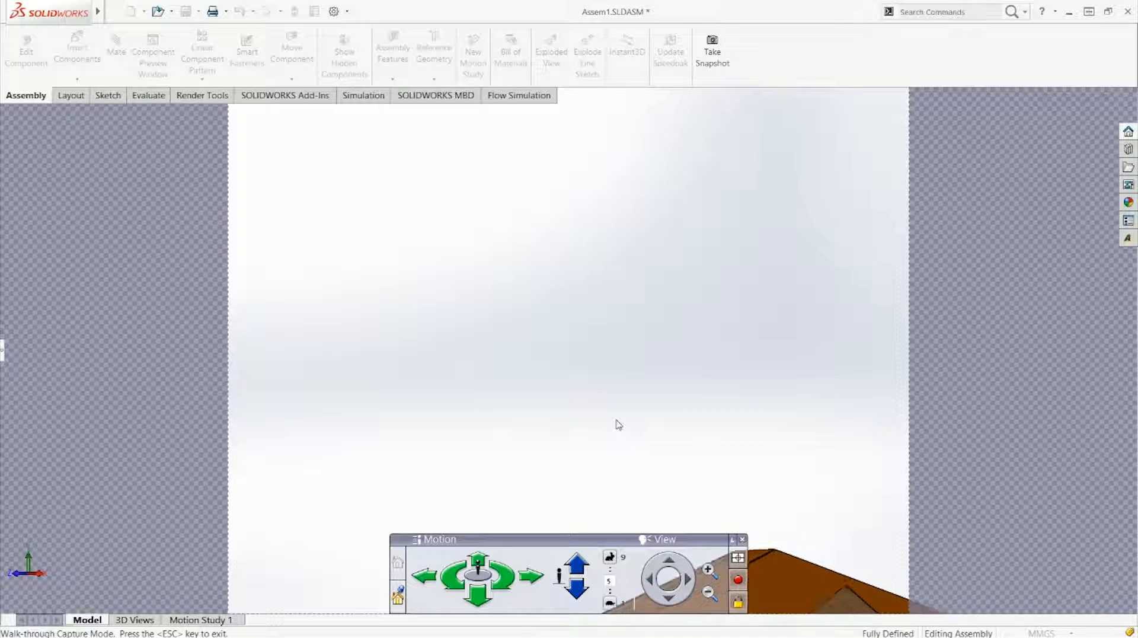
key("Down")
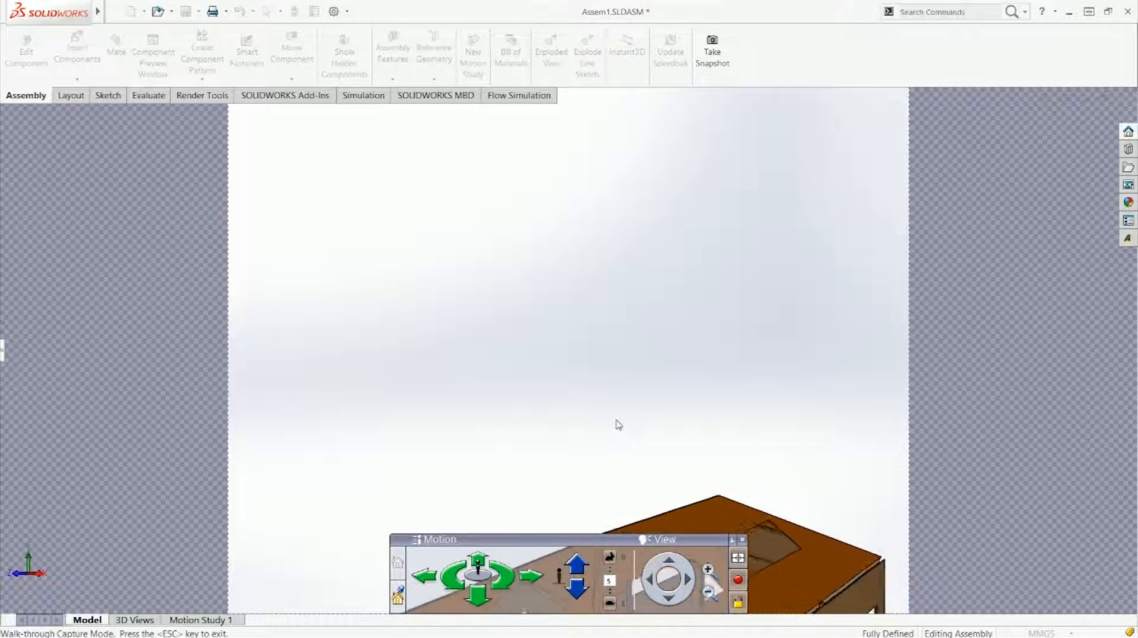
key("Down")
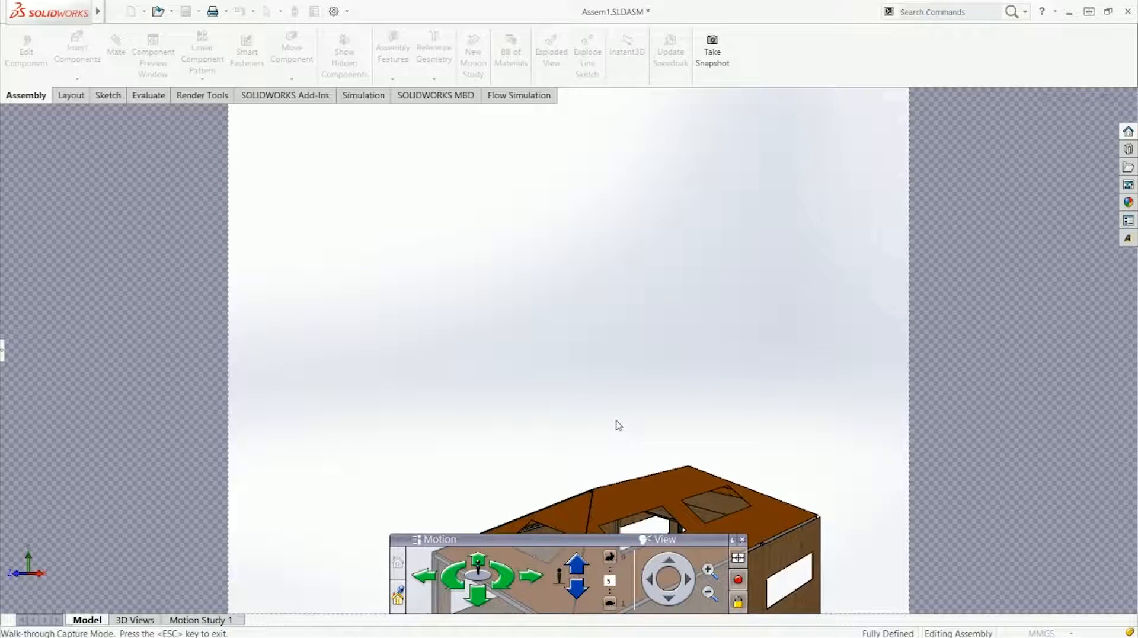
key("Down")
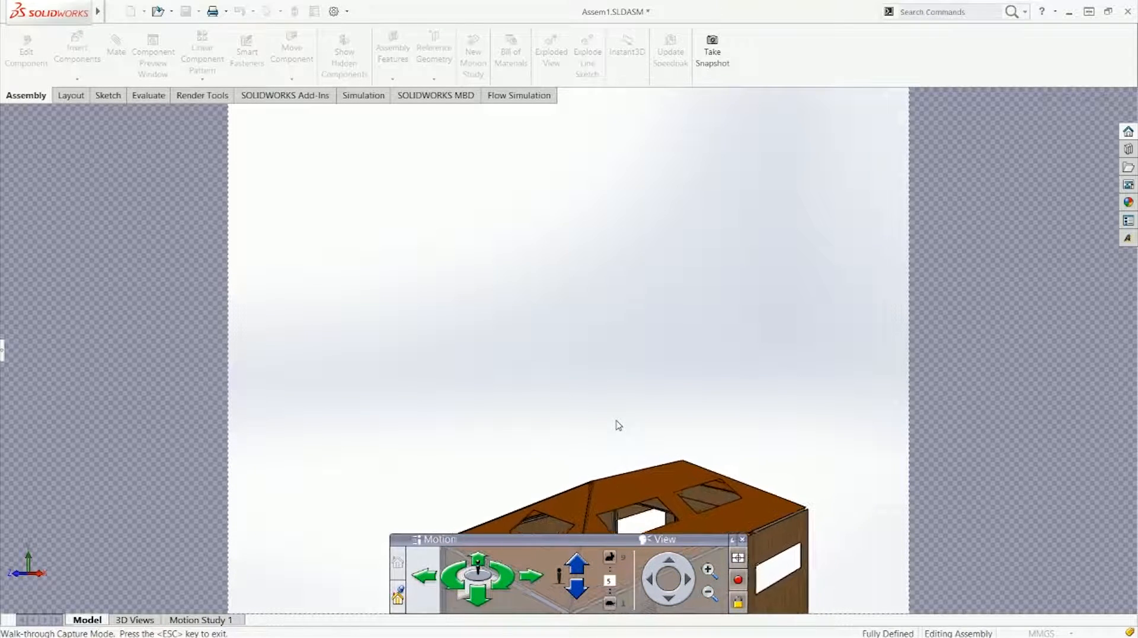
key("Left")
key("Right")
key("Left")
key("Right")
key("Left")
key("Right")
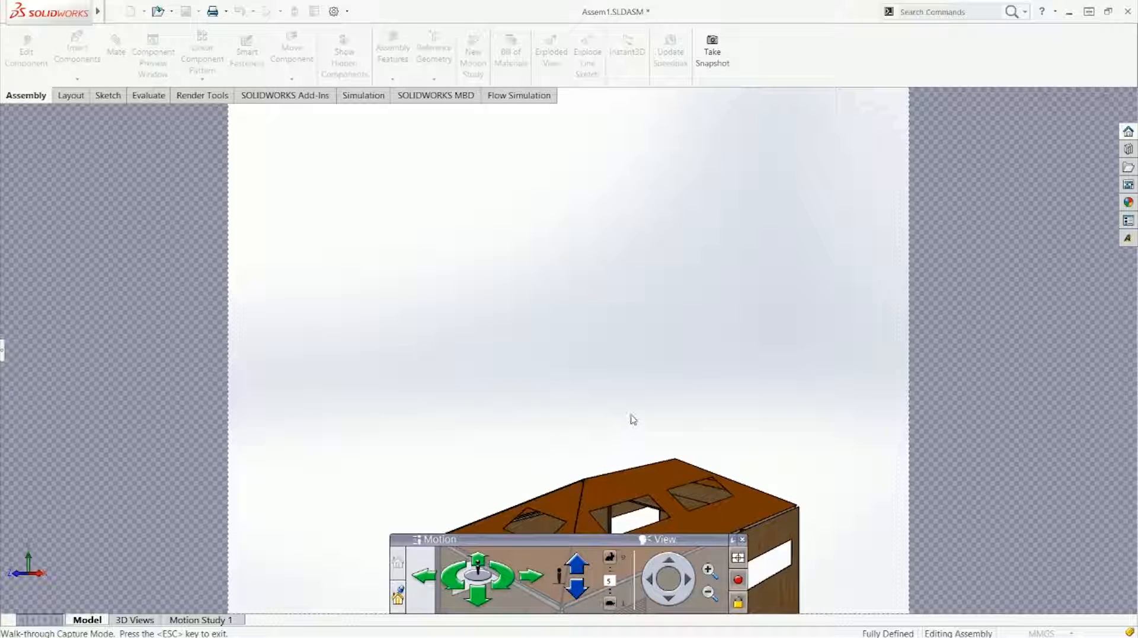
middle_click_drag(646, 400, 675, 448)
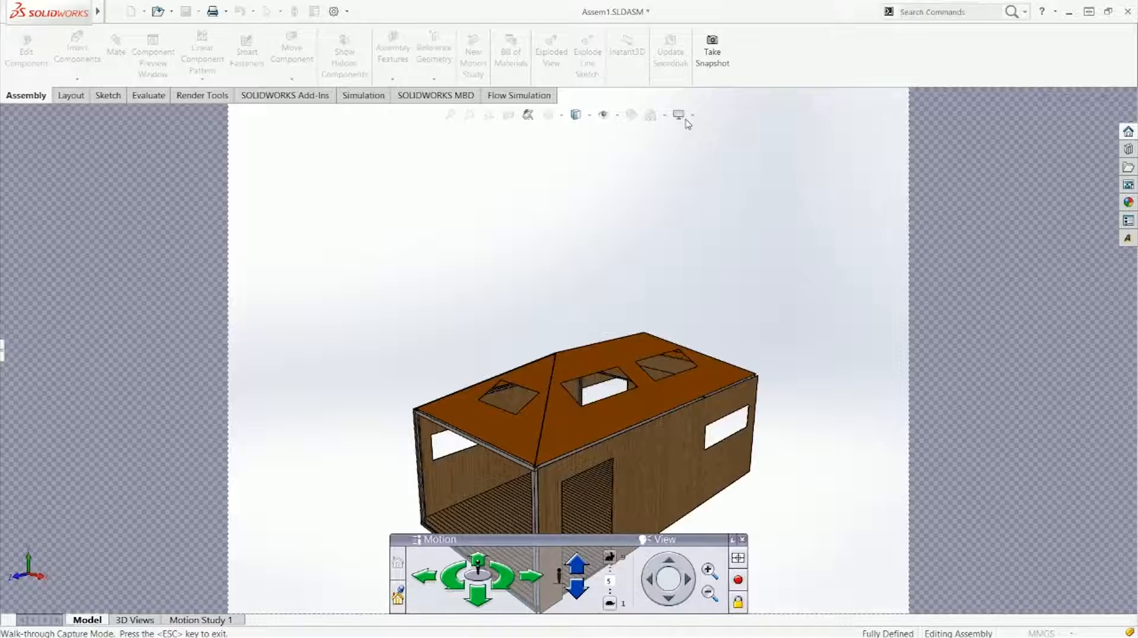
key("Escape")
left_click(770, 114)
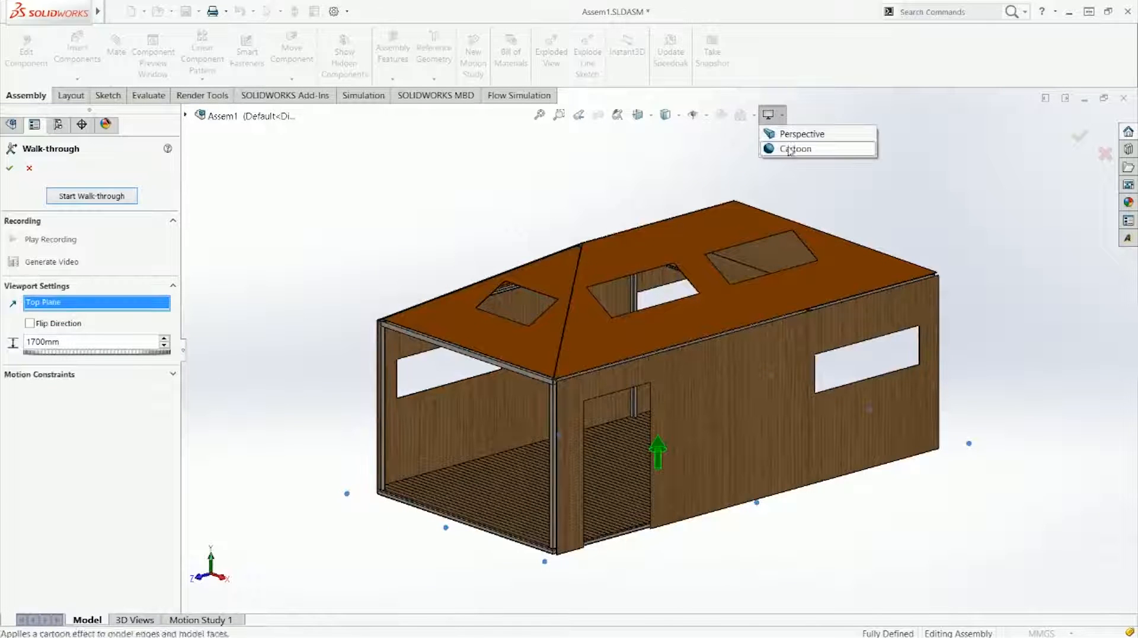
key("Escape")
Turn on RealView graphics, shadows and ambient occlusion, display the model shaded without edges, and save the assembly
left_click(769, 115)
left_click(789, 133)
left_click(770, 114)
left_click(797, 149)
left_click(769, 114)
left_click(796, 164)
left_click(692, 114)
left_click(665, 115)
left_click(665, 156)
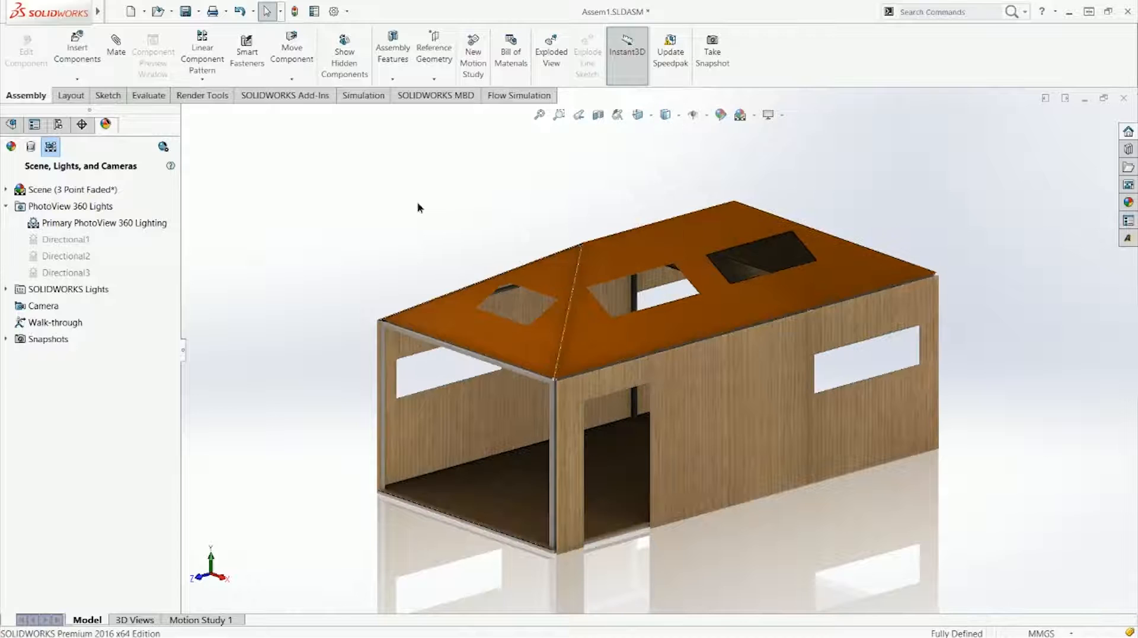
key("ctrl+s")
Add a new walk-through of the realistically shaded kennel with a viewing height of 1700 mm above the Top Plane
right_click(56, 322)
left_click(101, 323)
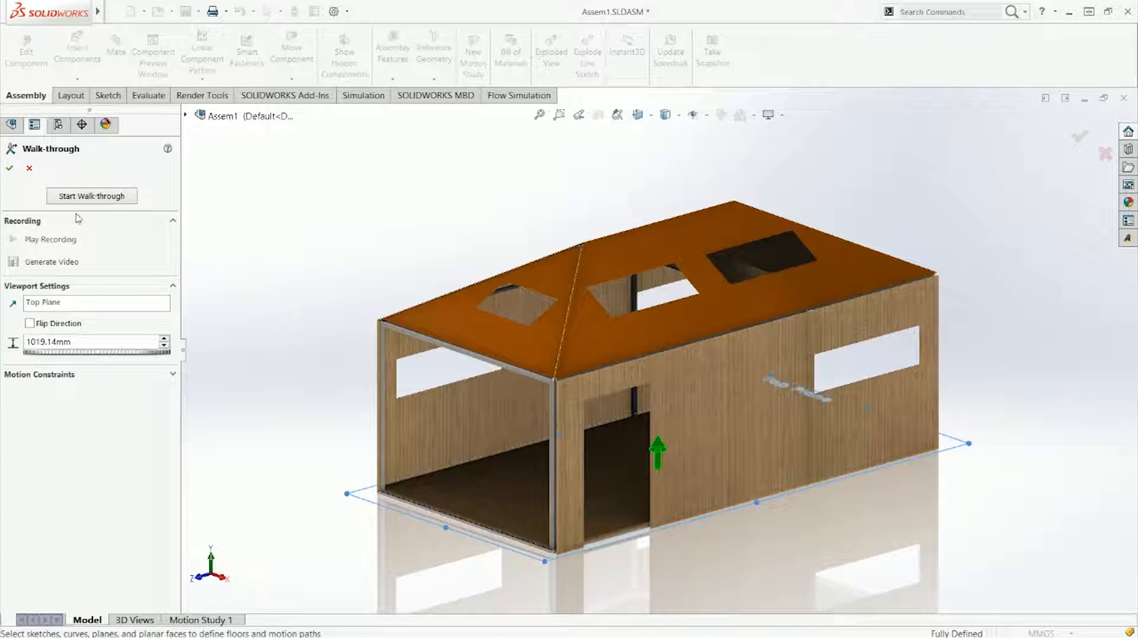
left_click_drag(96, 345, 2, 341)
type("1700")
key("Return")
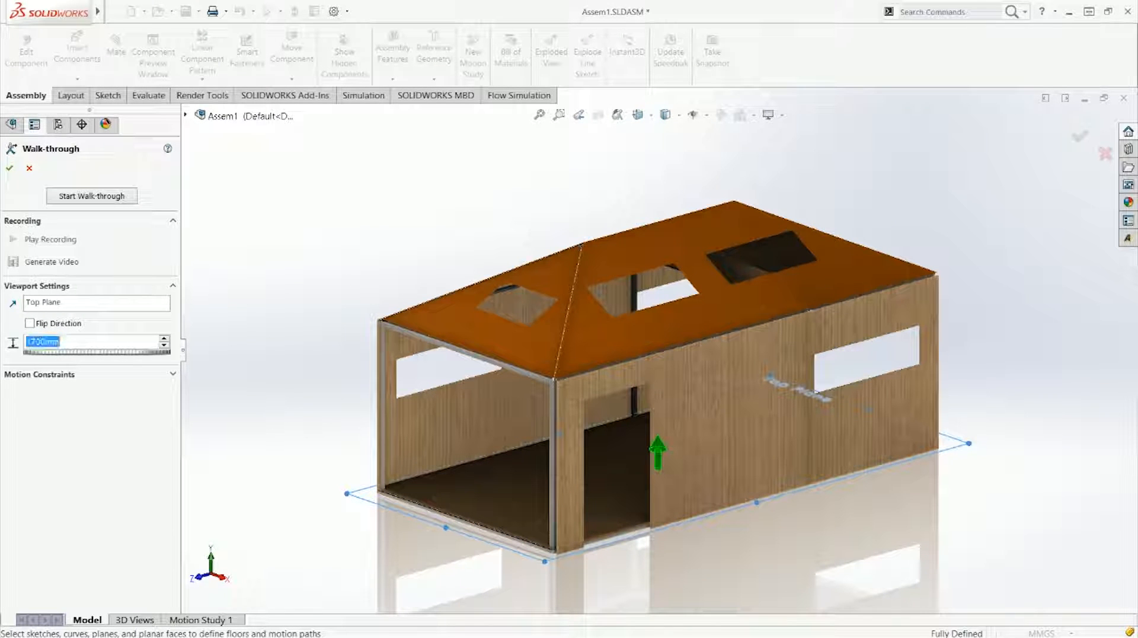
Start the walk-through with its quick-start instructions permanently dismissed, back away from the kennel and turn the view towards its side
left_click(92, 196)
left_click(455, 454)
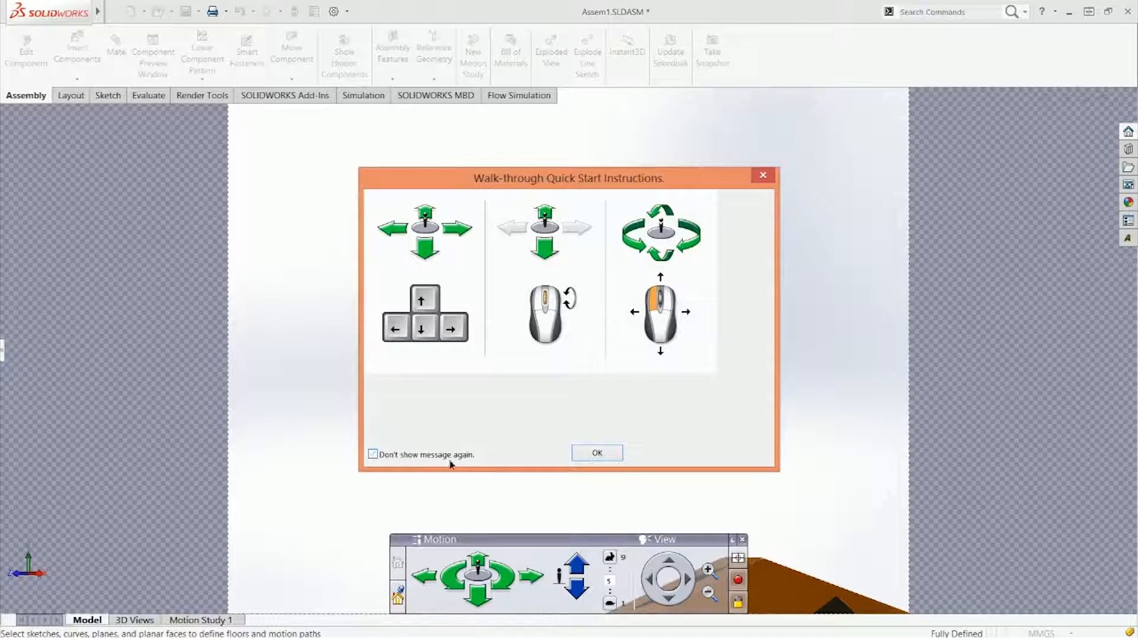
left_click(598, 453)
key("Down")
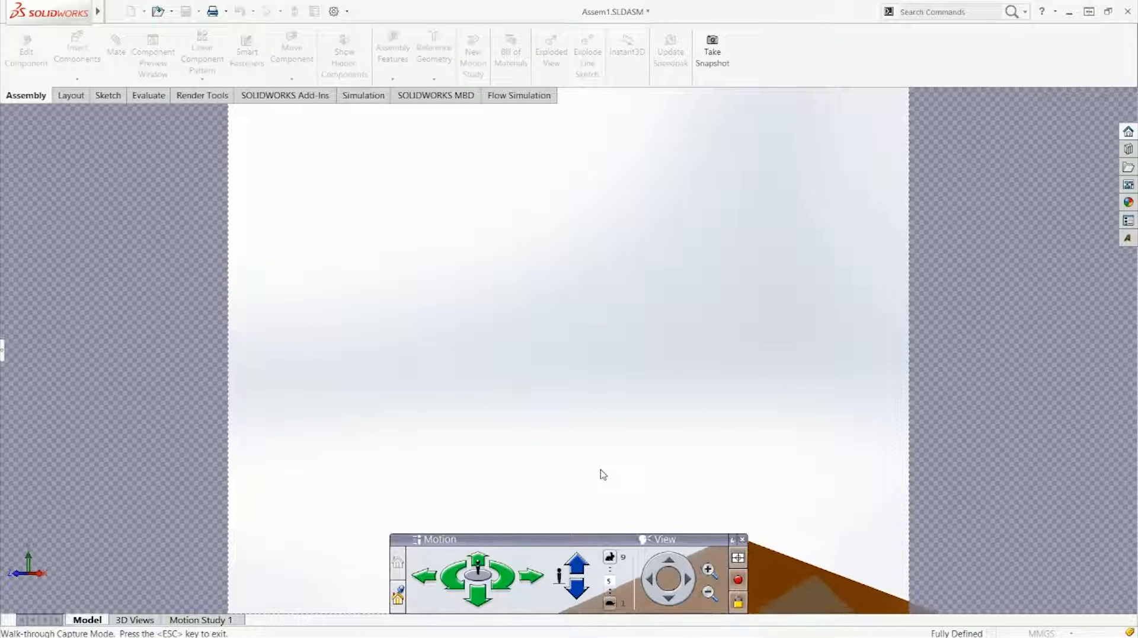
key("Down")
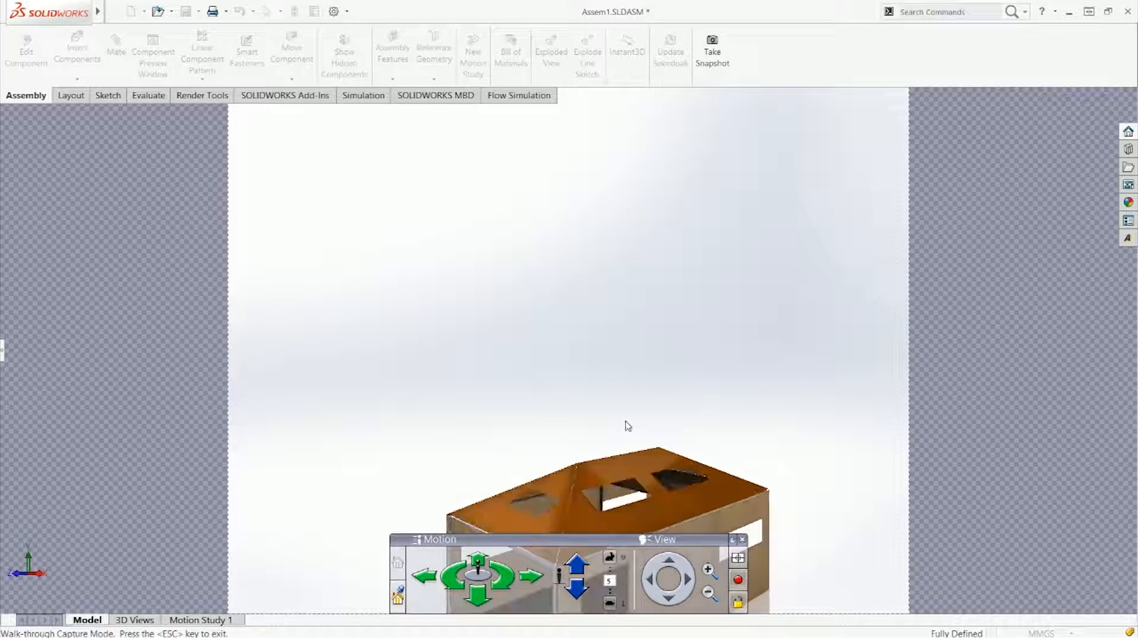
middle_click_drag(610, 408, 570, 474)
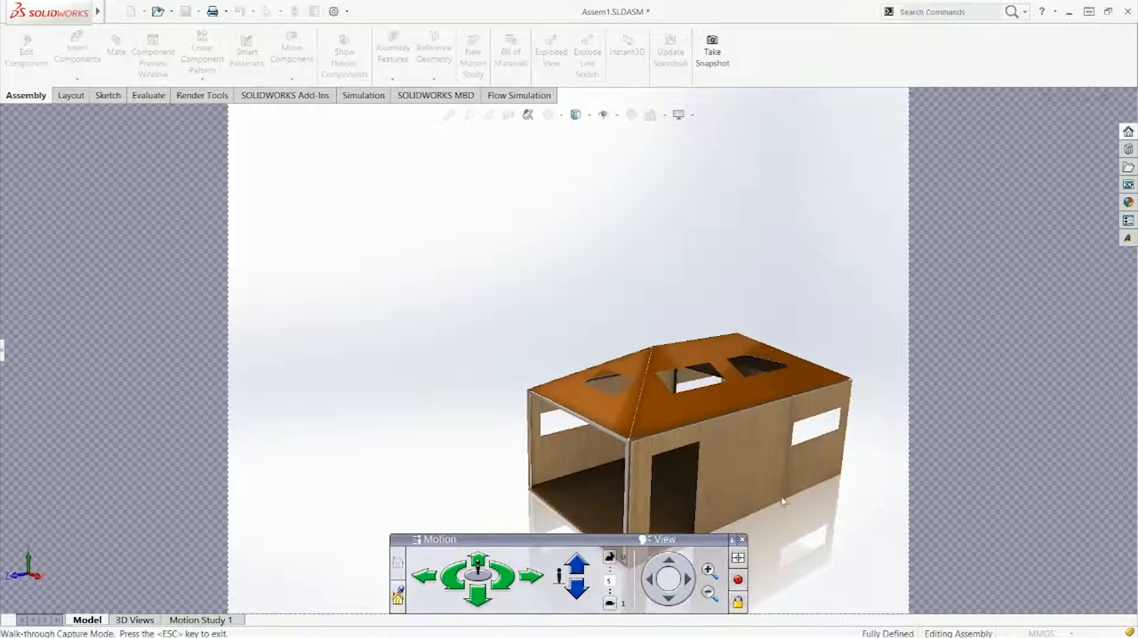
middle_click_drag(811, 502, 909, 495)
middle_click_drag(717, 481, 674, 473)
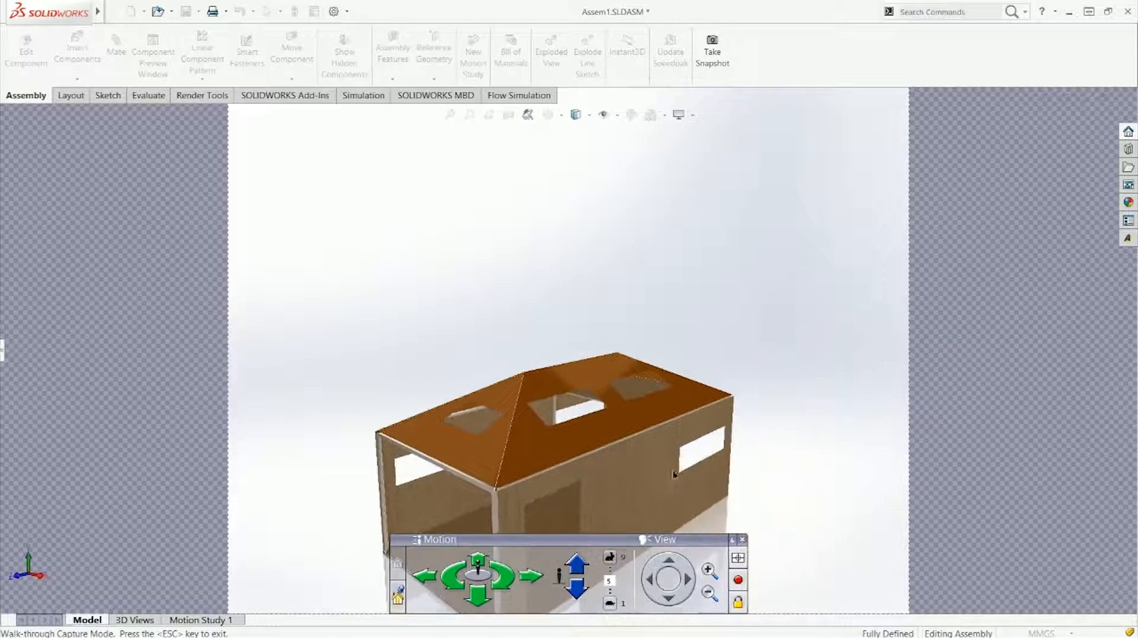
Swing round to the kennel's open end, lower the avatar until the ground floor is visible, and leave the walk-through
middle_click_drag(718, 380, 769, 428)
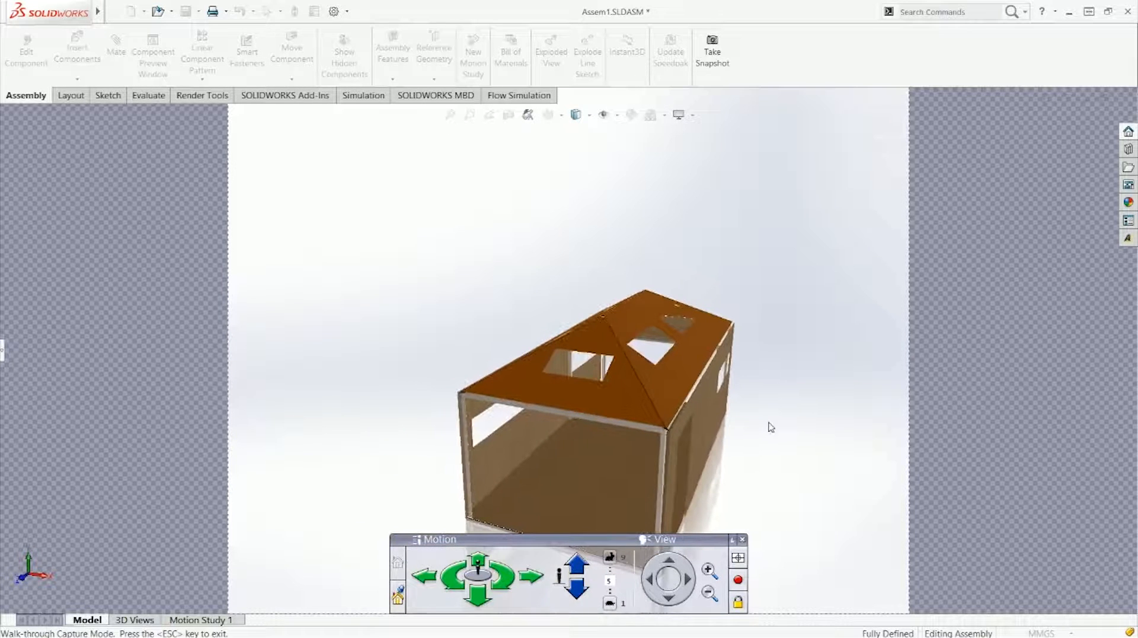
key("Left")
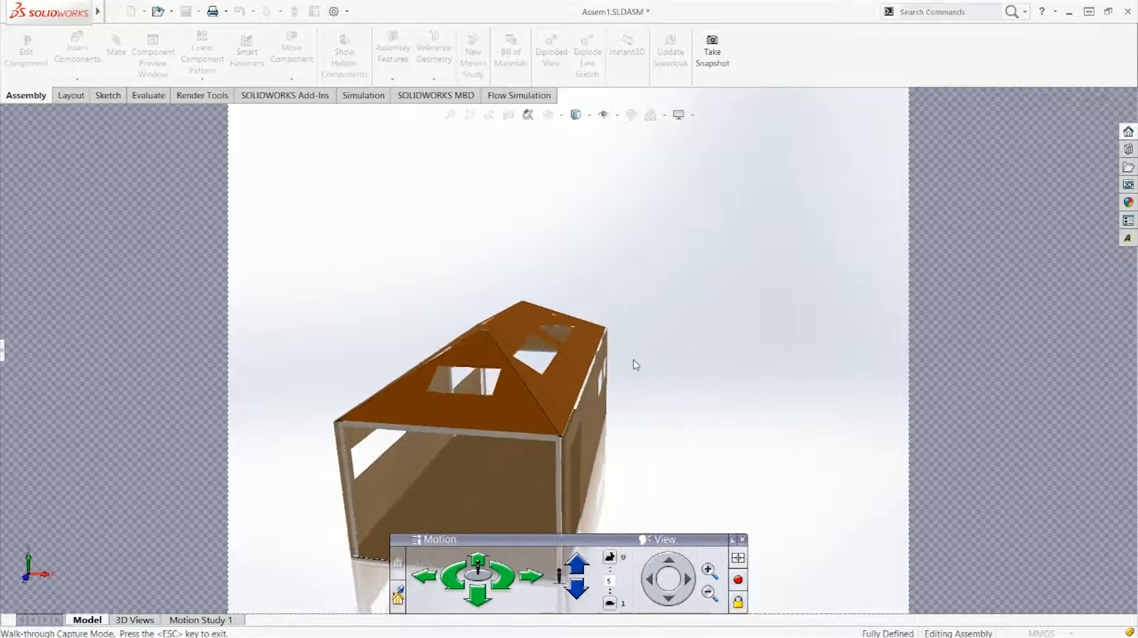
left_click(578, 589)
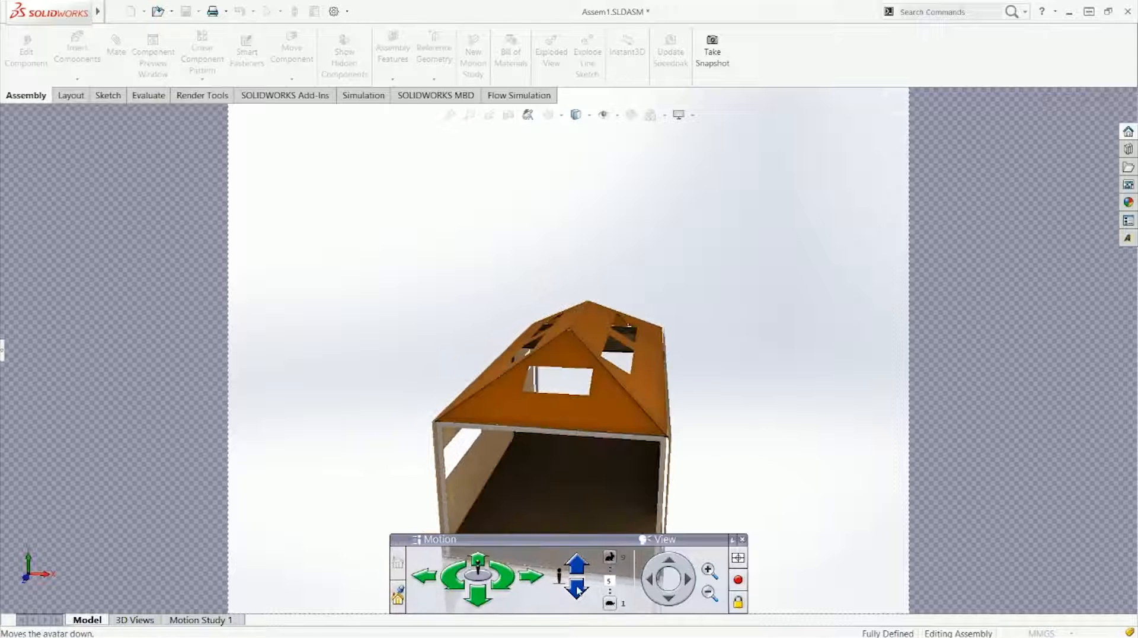
left_click(578, 588)
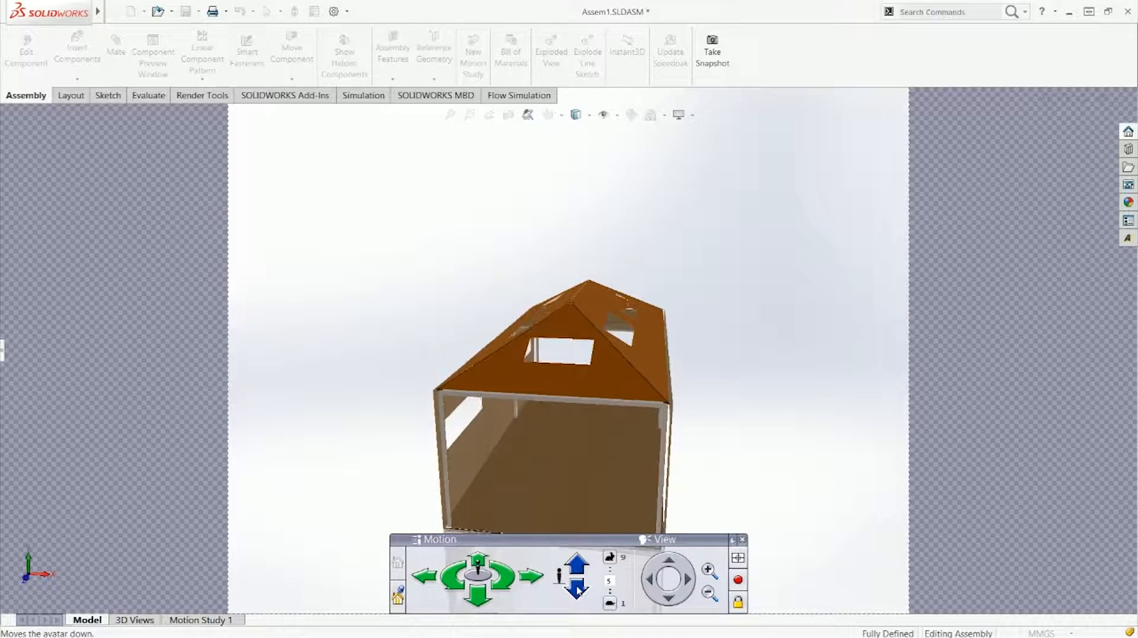
left_click(578, 588)
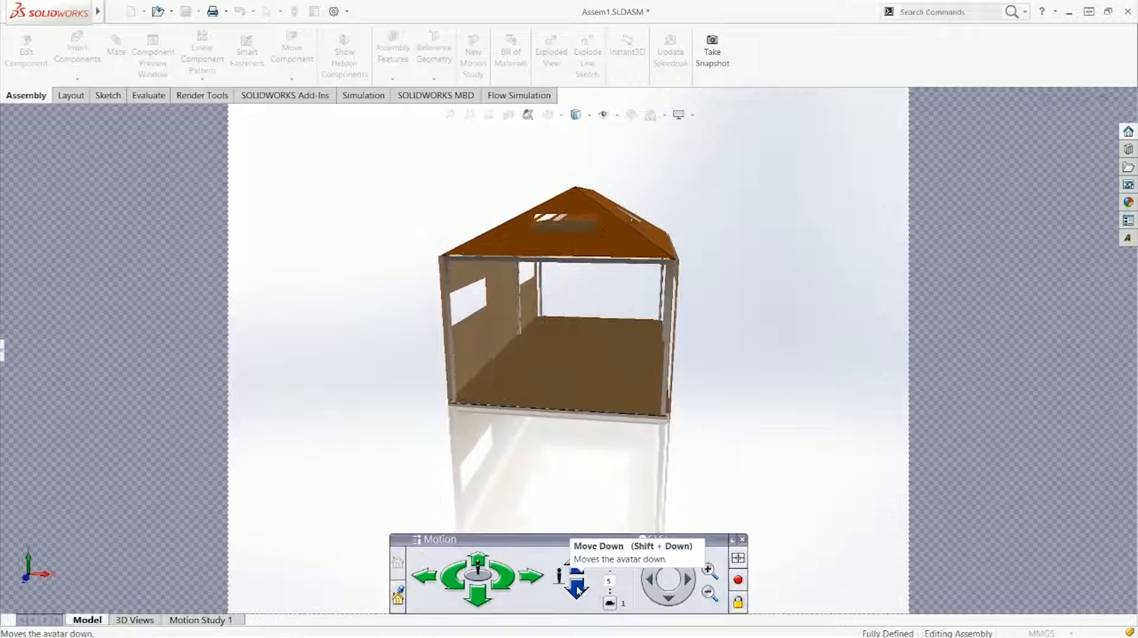
left_click(669, 578)
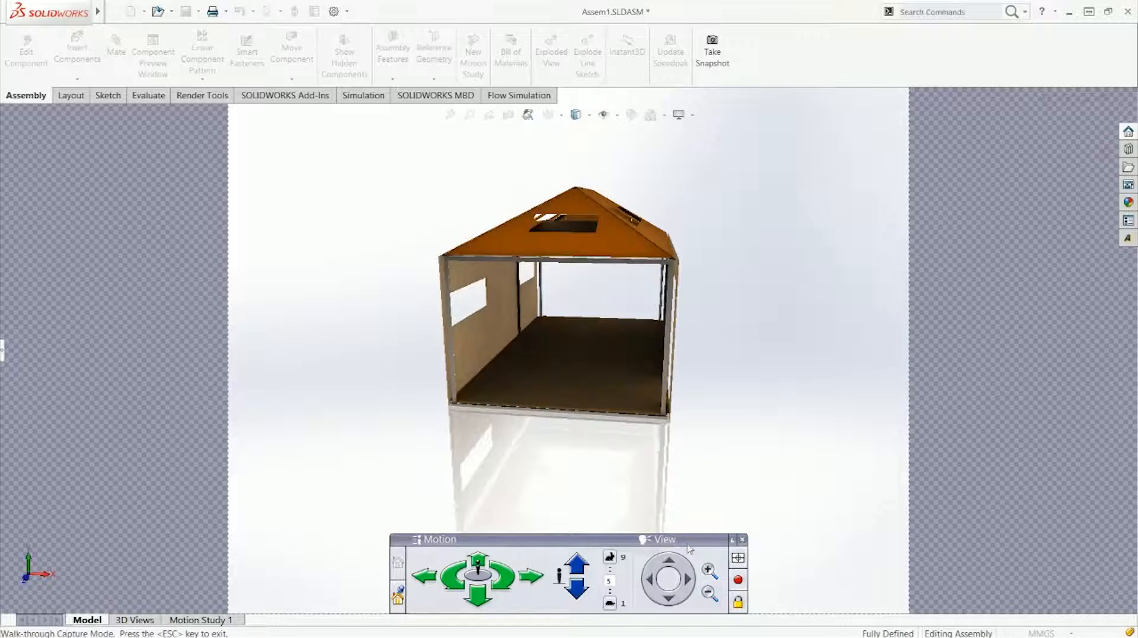
key("Escape")
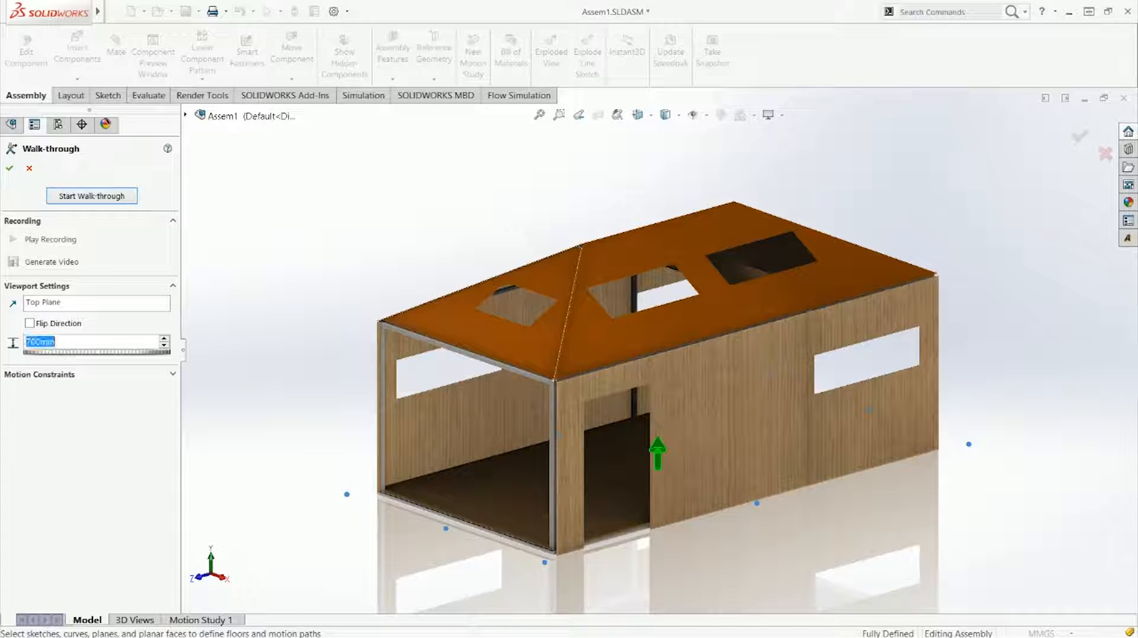
Restart the walk-through at a 700 mm viewing height, walk into the kennel and turn to look along the interior
left_click(91, 196)
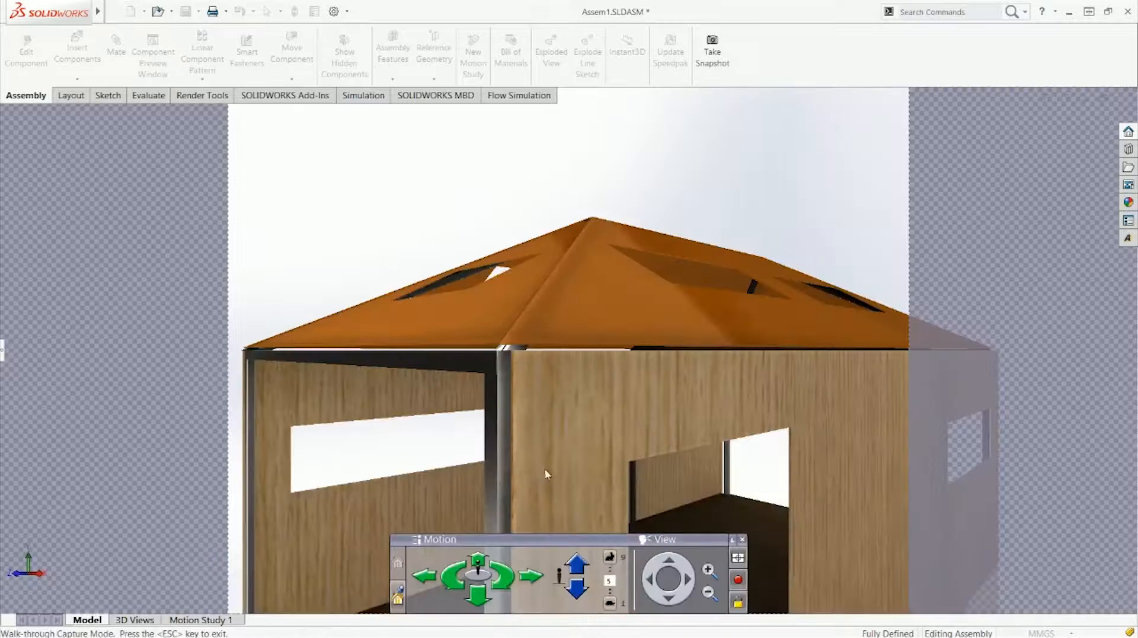
middle_click_drag(691, 496, 751, 530)
key("Up")
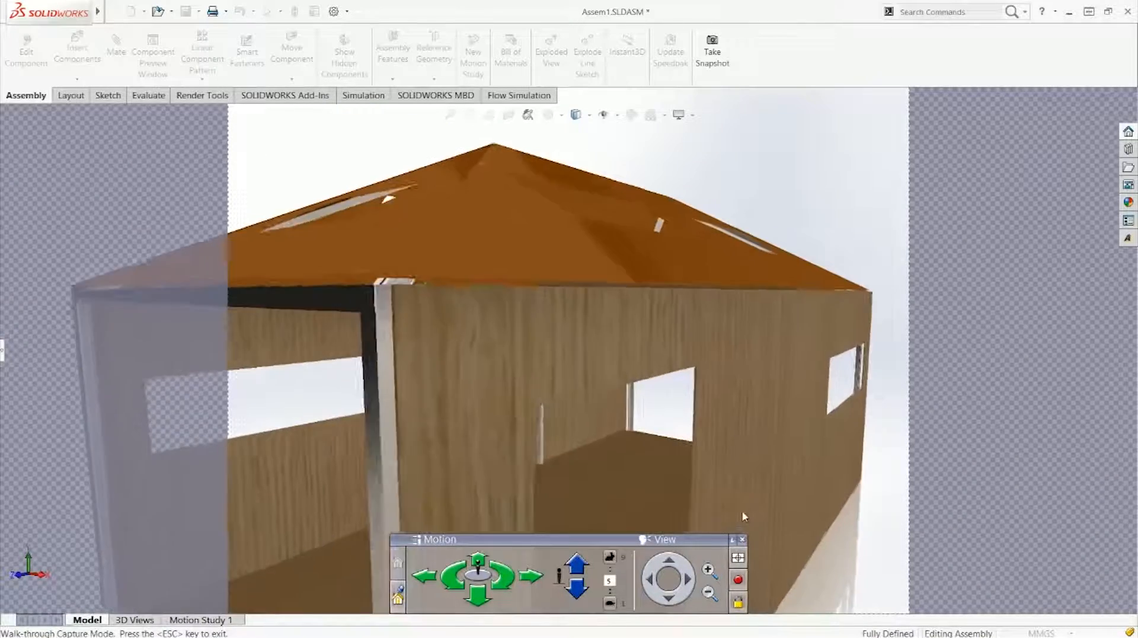
key("Up")
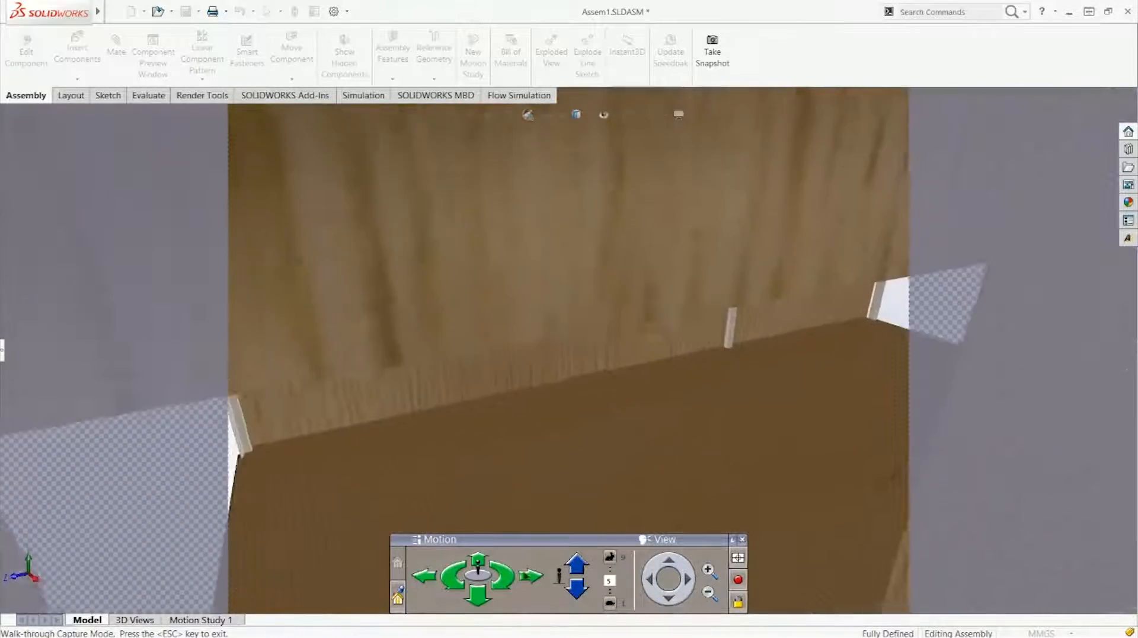
key("Up")
middle_click_drag(525, 574, 211, 420)
middle_click_drag(426, 411, 182, 481)
key("Up")
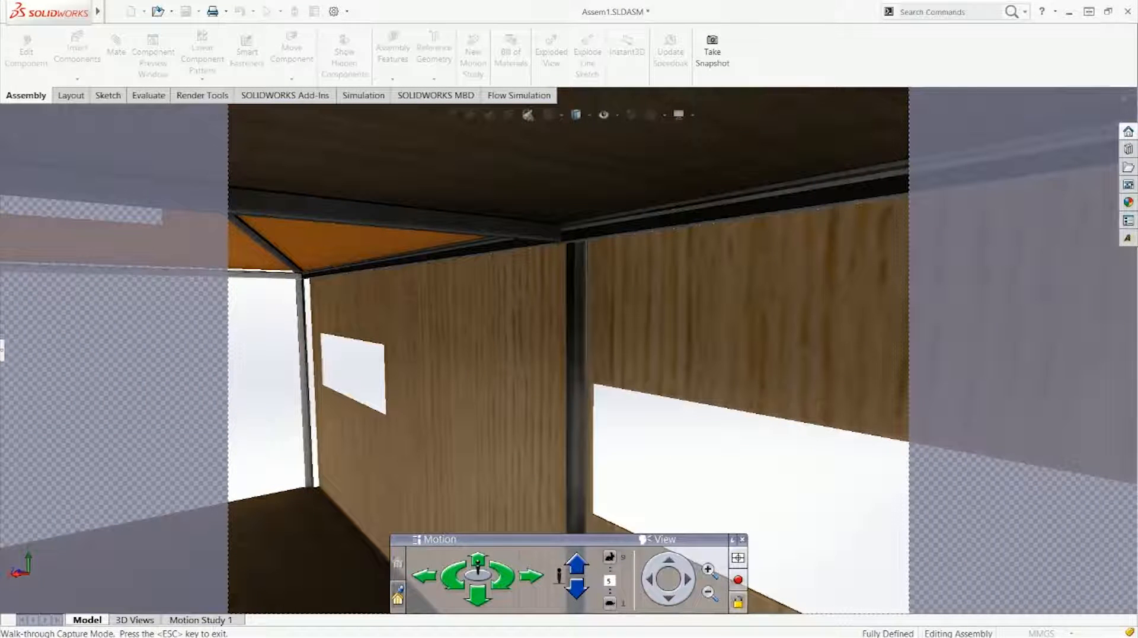
Walk on inside the kennel and look around at the roof openings, the ridge frame and the second floor
middle_click_drag(737, 439, 96, 300)
key("Up")
middle_click_drag(374, 353, 211, 354)
middle_click_drag(376, 369, 271, 387)
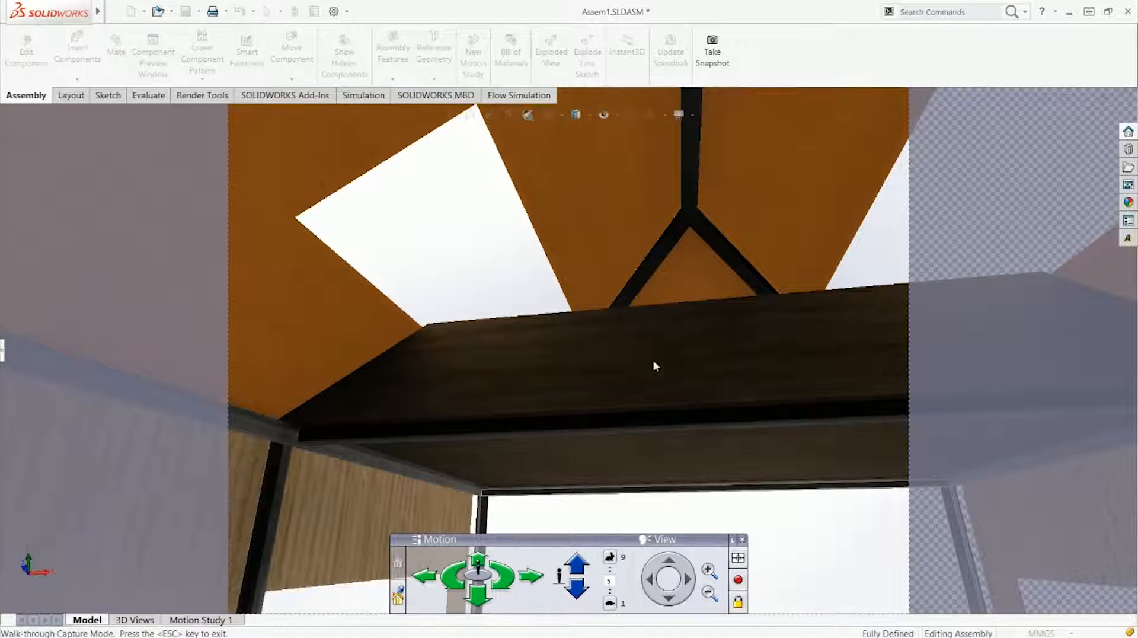
middle_click_drag(681, 366, 330, 340)
middle_click_drag(457, 358, 814, 374)
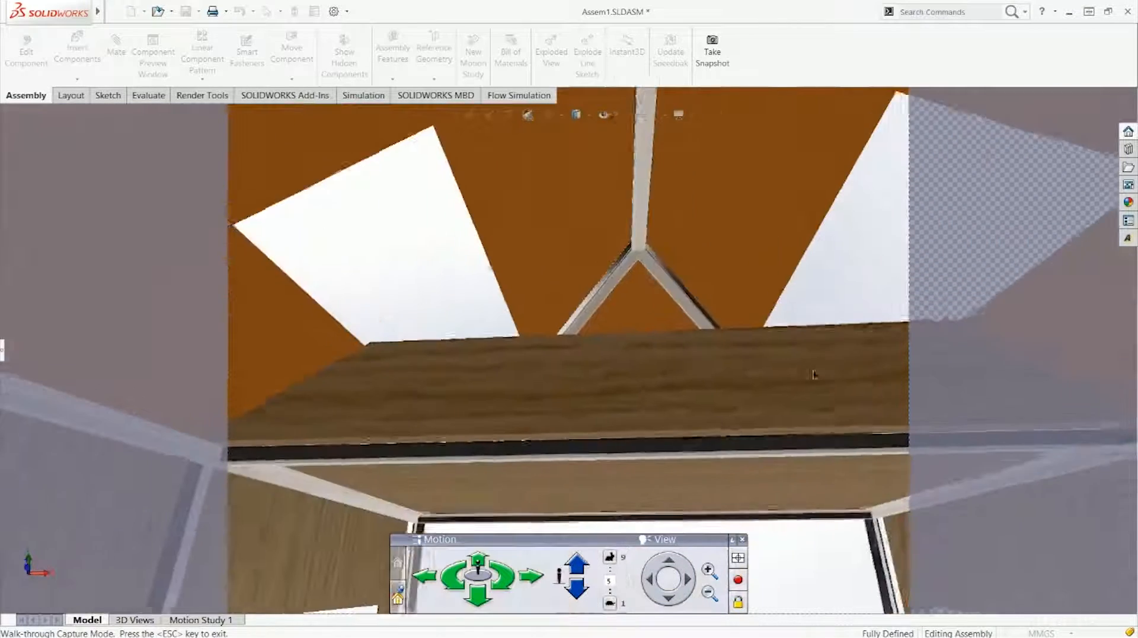
middle_click_drag(693, 374, 612, 511)
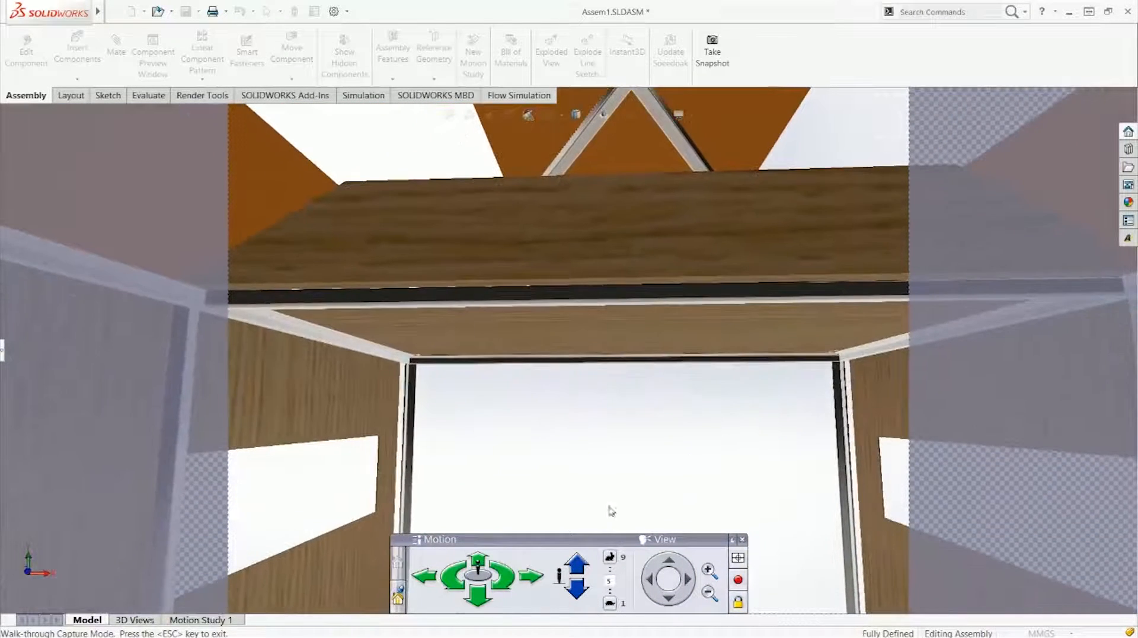
Raise the avatar above second-floor level and move forward to view the roof frame at the gable end
left_click(577, 566)
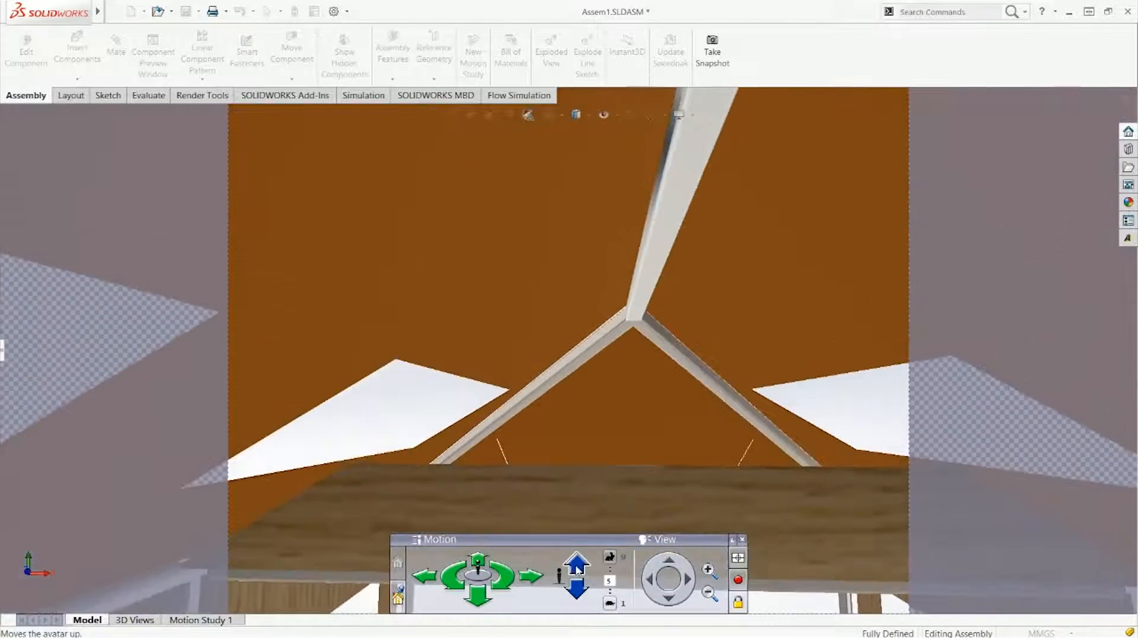
key("shift+Right")
middle_click_drag(620, 490, 645, 552)
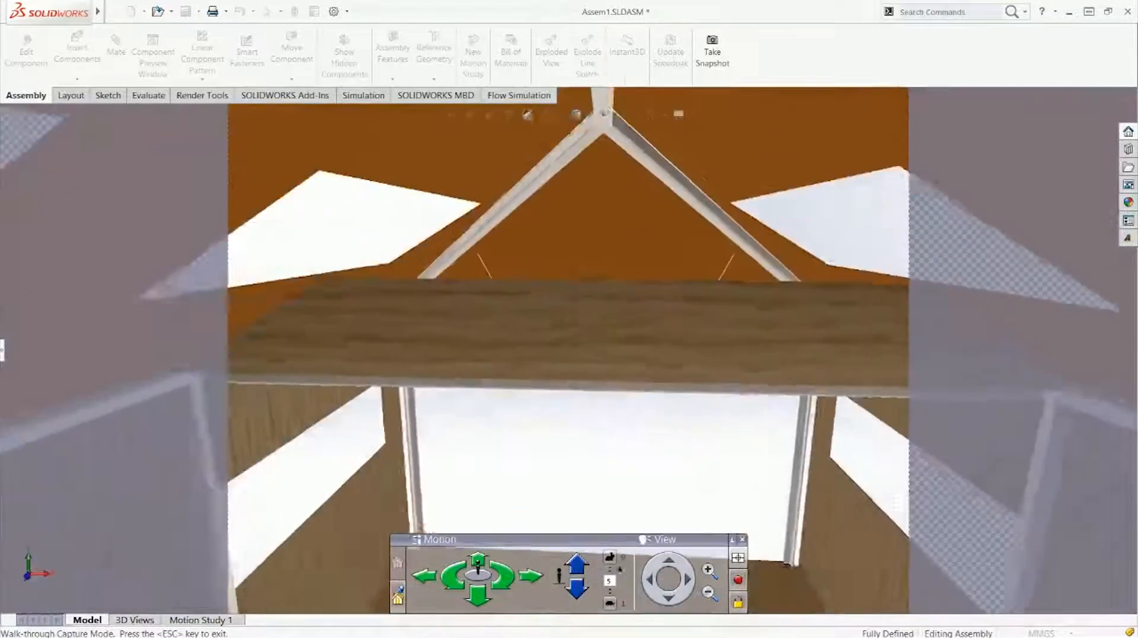
key("Up")
key("Up")
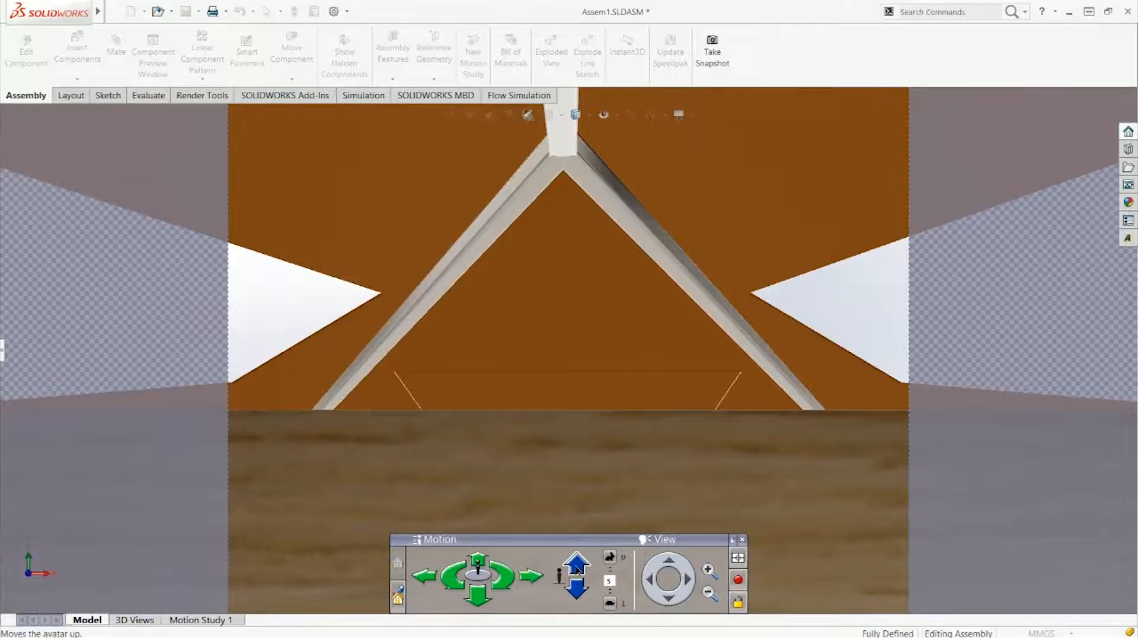
Rise through the roof ridge, return down to look across the second floor, and leave the walk-through
left_click(576, 569)
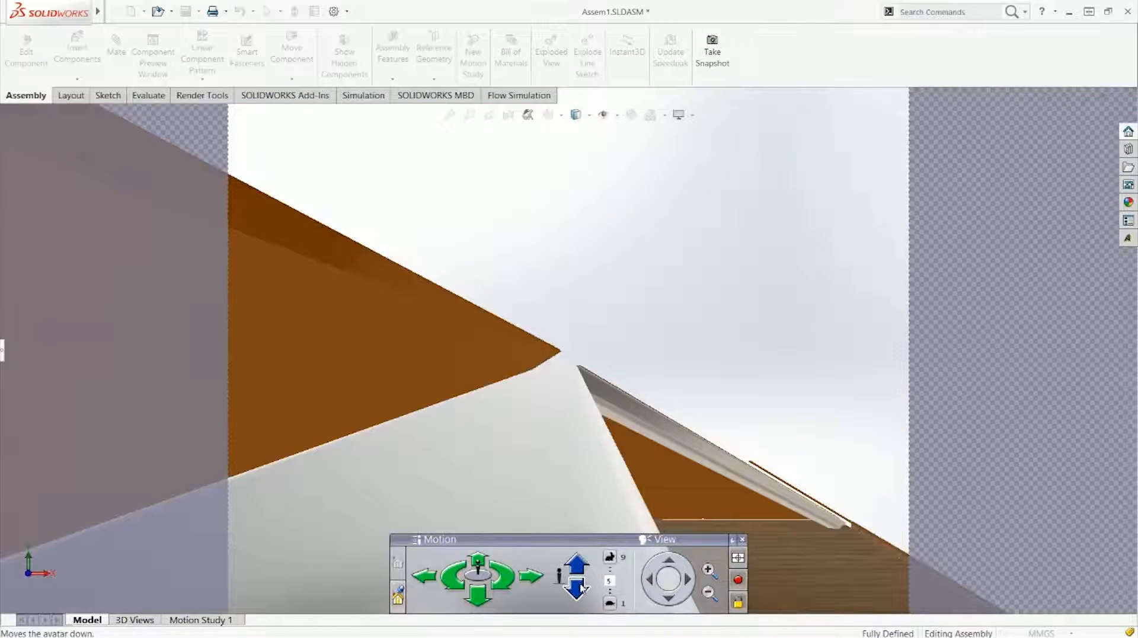
left_click(581, 587)
middle_click_drag(619, 489, 936, 373)
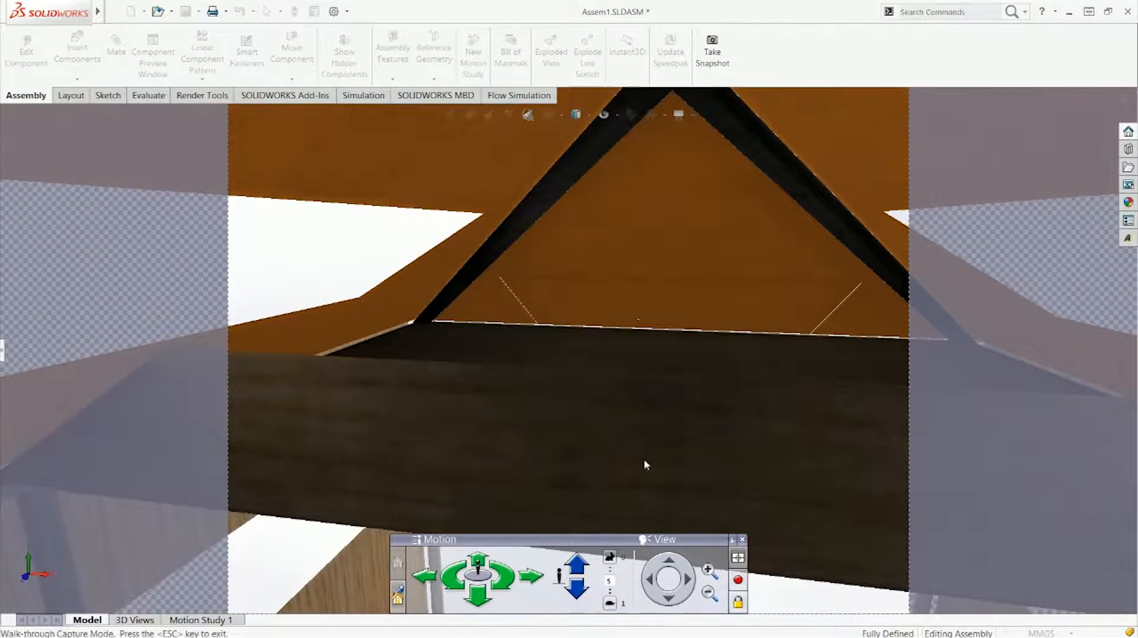
middle_click_drag(644, 461, 711, 457)
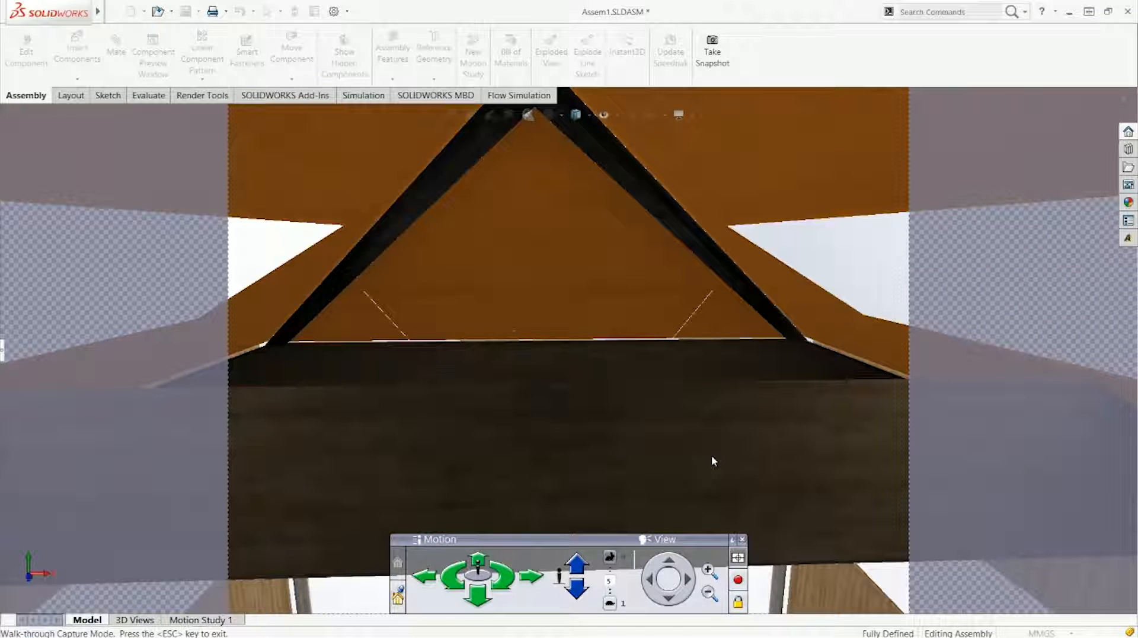
key("Escape")
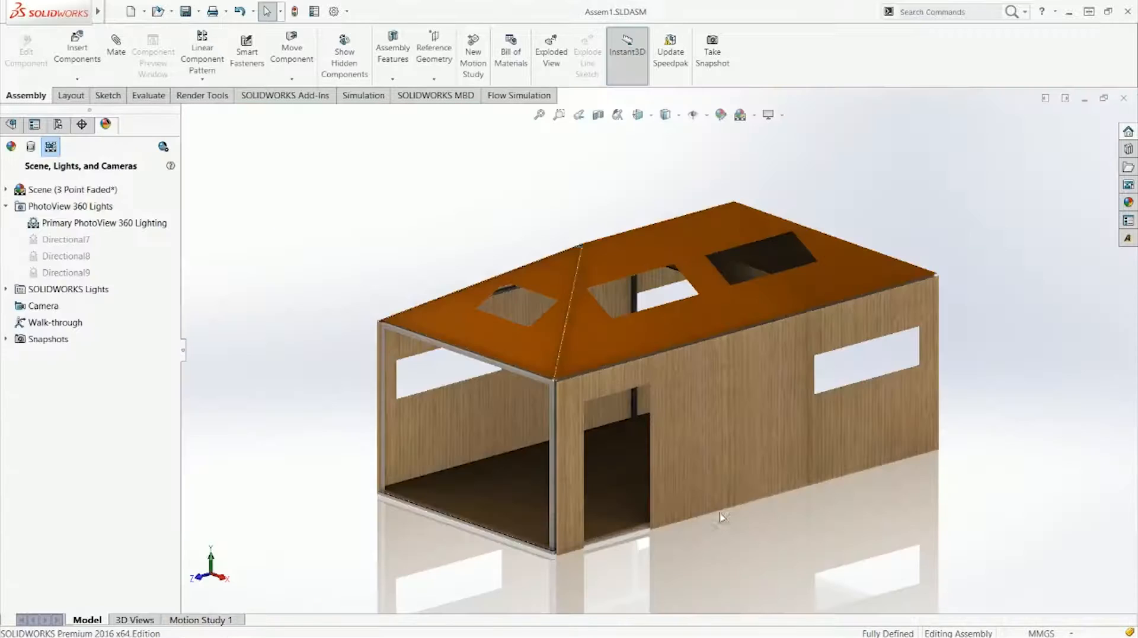
Return to the component tree, turn off RealView graphics and shadows, and display the model shaded with edges
left_click(11, 125)
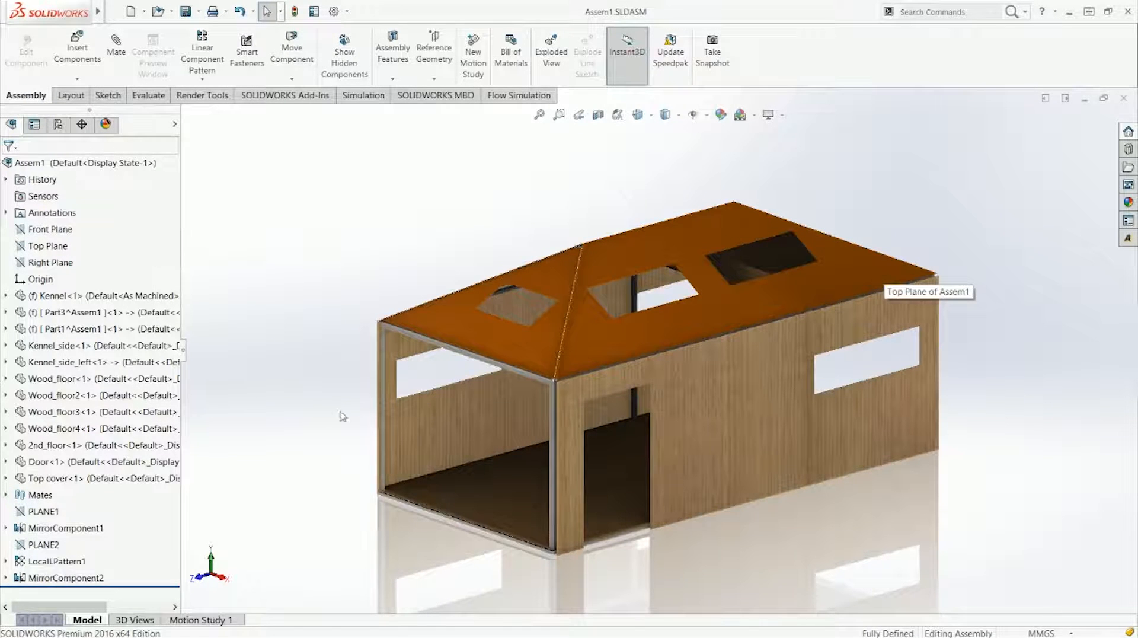
middle_click_drag(364, 330, 610, 173)
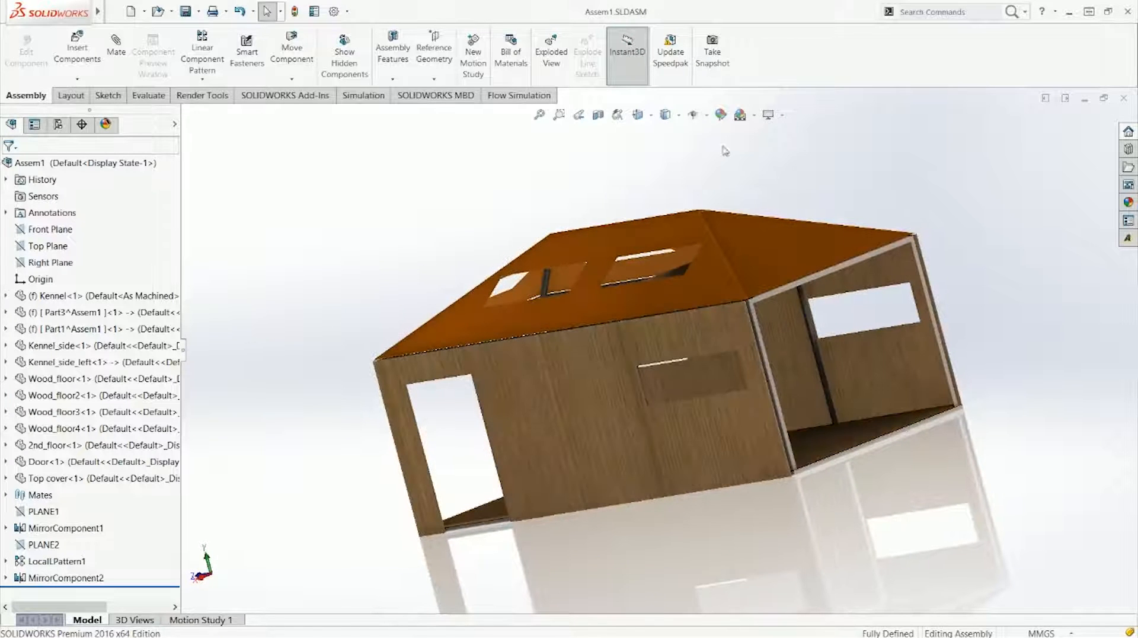
left_click(782, 115)
left_click(815, 133)
left_click(782, 115)
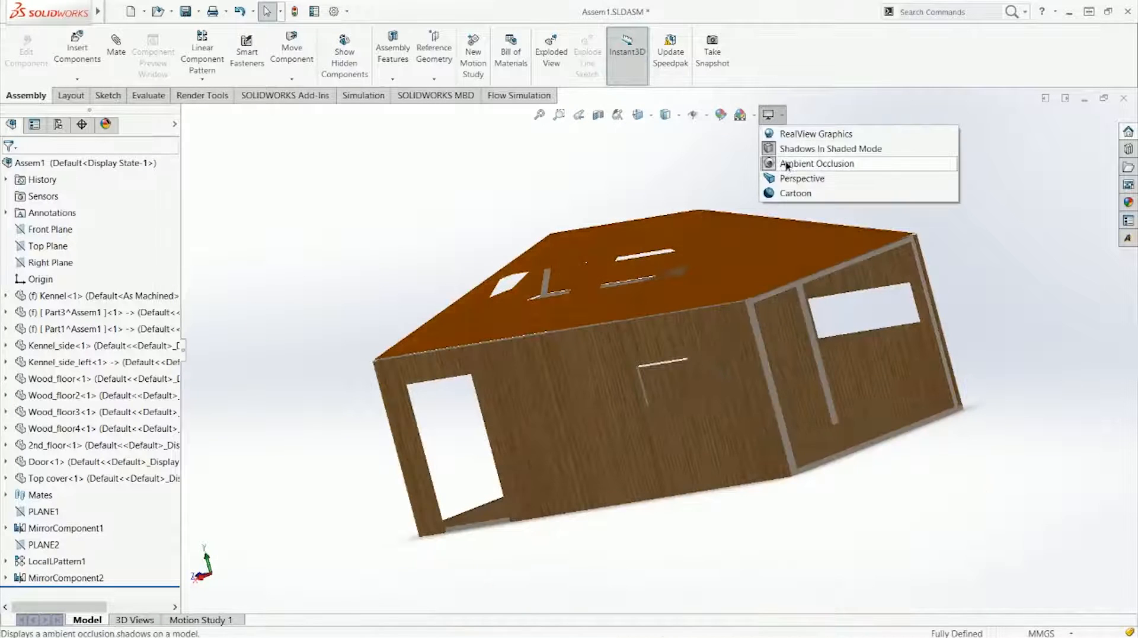
left_click(792, 145)
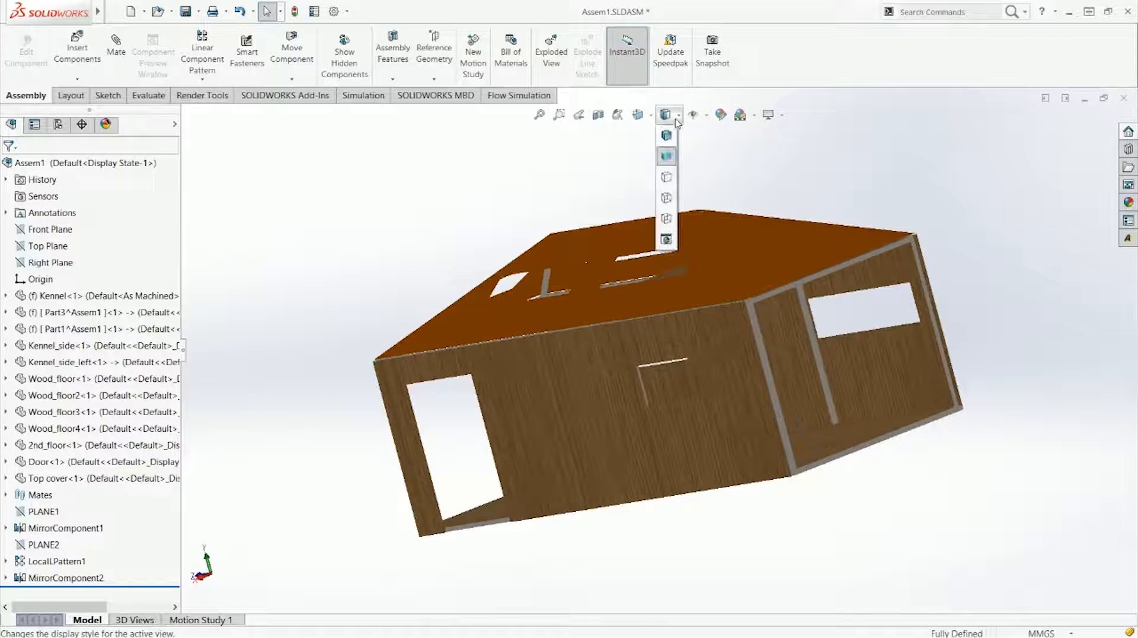
left_click(666, 135)
Examine how the roof panels meet the frame corners and hide the end roof panel above the open side
middle_click_drag(953, 97, 651, 356)
scroll(550, 336, "down", 6)
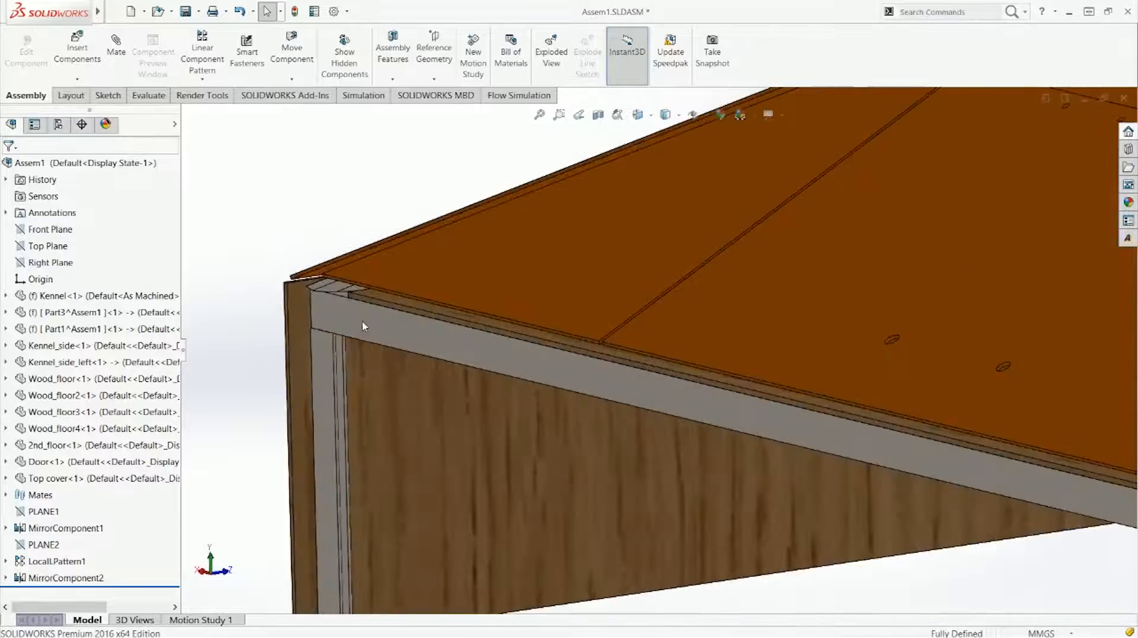
middle_click_drag(350, 316, 409, 319)
scroll(592, 337, "up", 6)
middle_click_drag(813, 368, 761, 320)
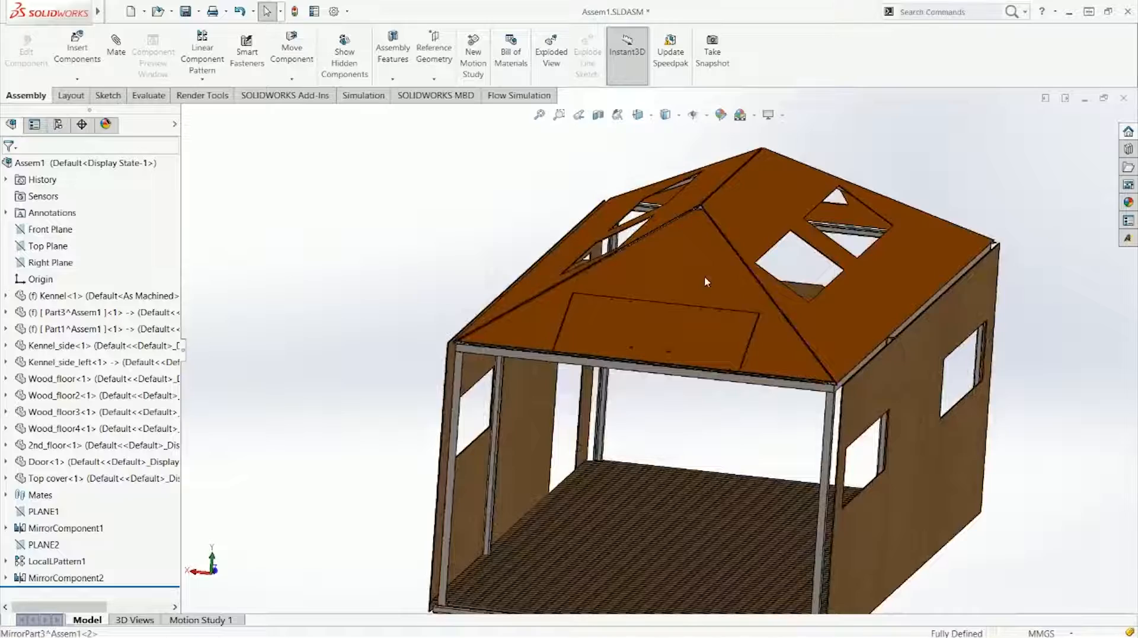
key("Tab")
Hide the Part3 roof panel blocking the second-floor corner and select the 2nd_floor face beside the sloping roof beam
middle_click_drag(808, 381, 909, 411)
scroll(1107, 402, "down", 5)
middle_click_drag(857, 322, 970, 407)
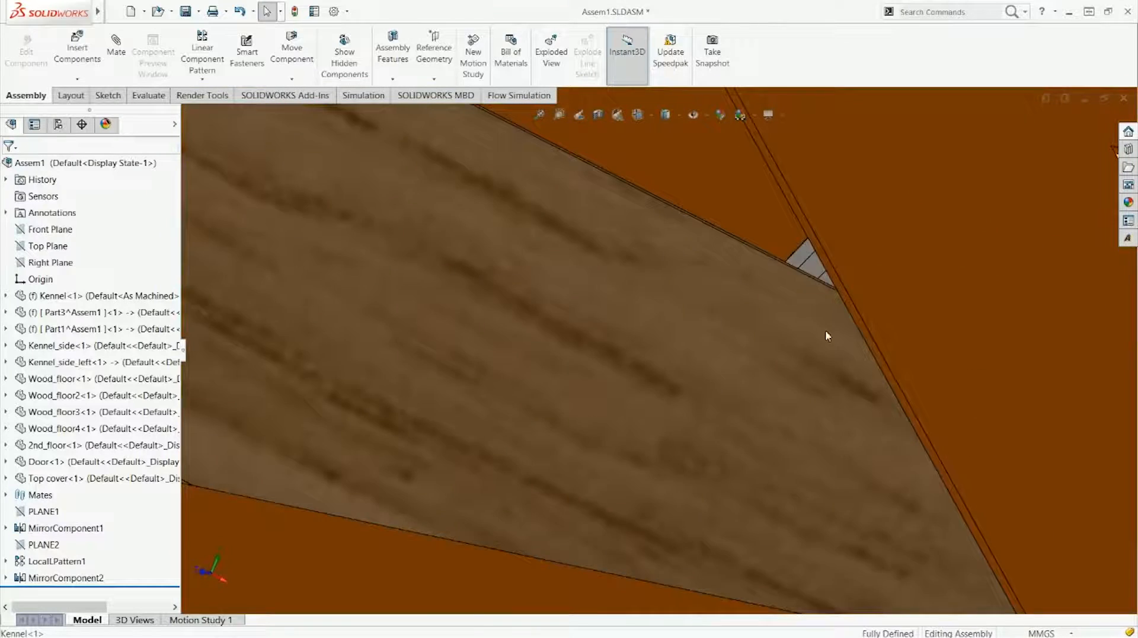
scroll(775, 291, "down", 3)
scroll(806, 279, "up", 6)
left_click(813, 252)
left_click(750, 295)
scroll(681, 311, "down", 4)
middle_click_drag(599, 326, 561, 378)
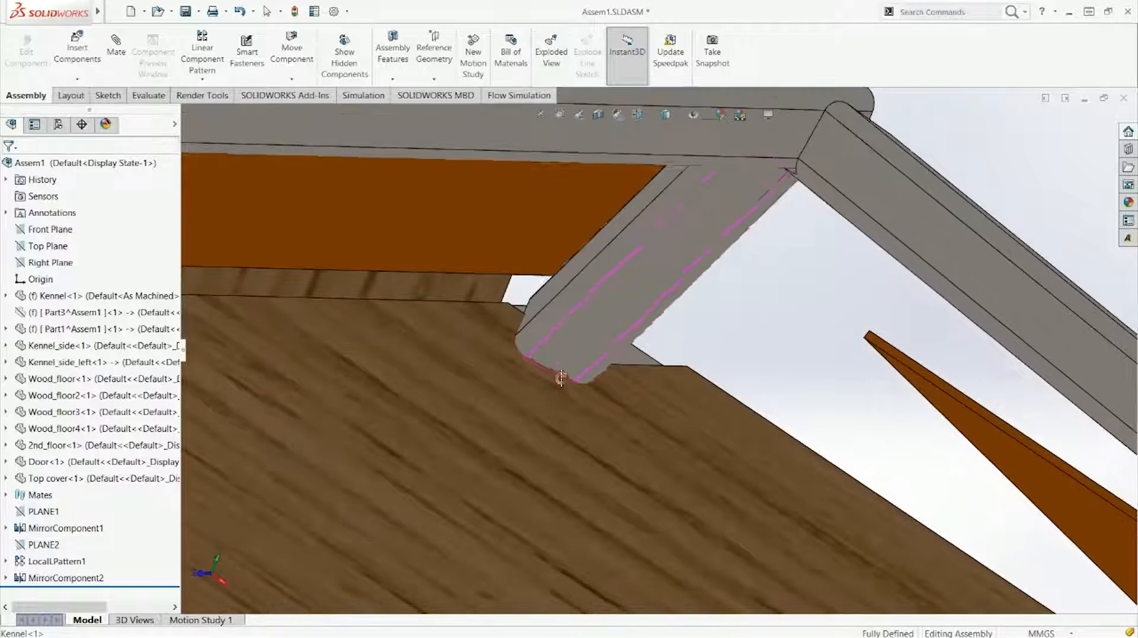
left_click(536, 394)
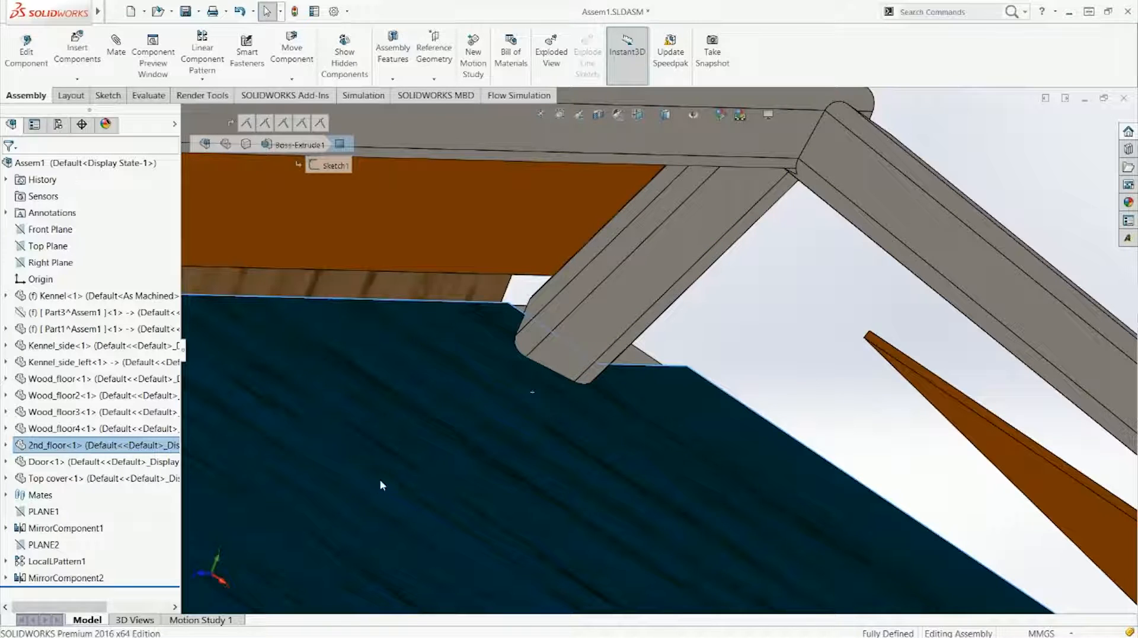
Create a planar section view through the selected 2nd_floor face, trying the reversed cut direction before restoring the original one
left_click(598, 117)
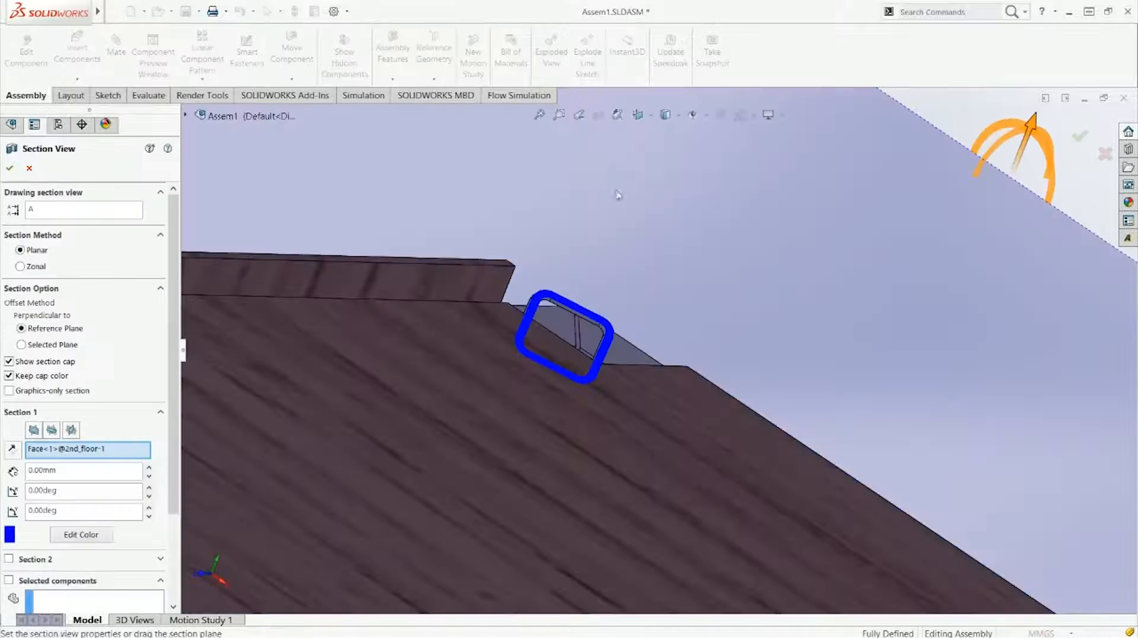
scroll(394, 347, "up", 5)
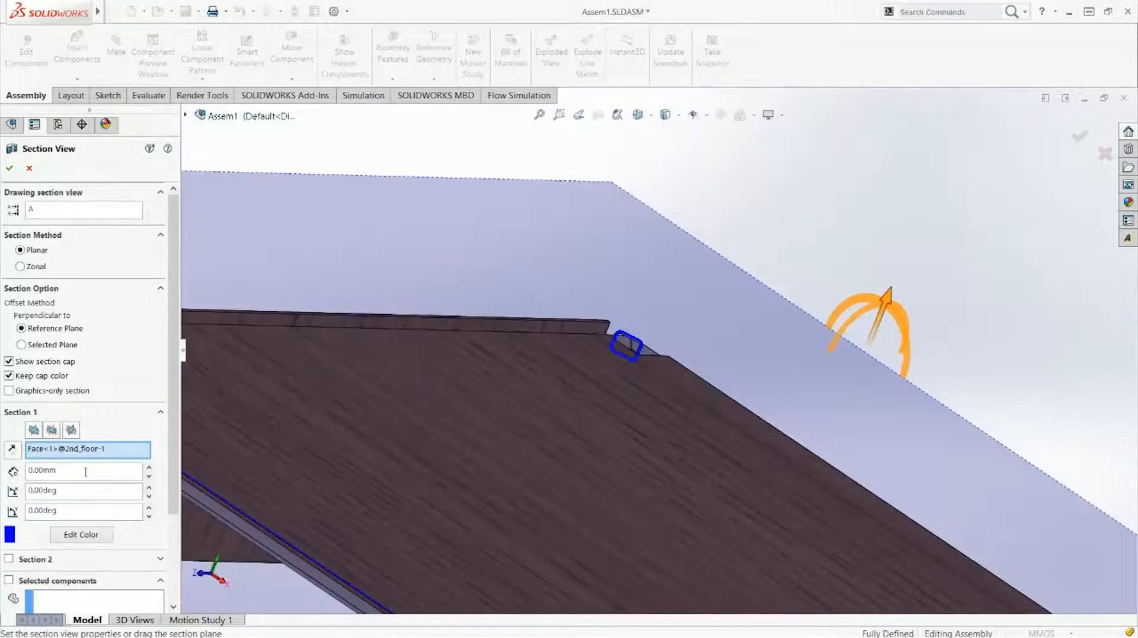
scroll(543, 328, "up", 3)
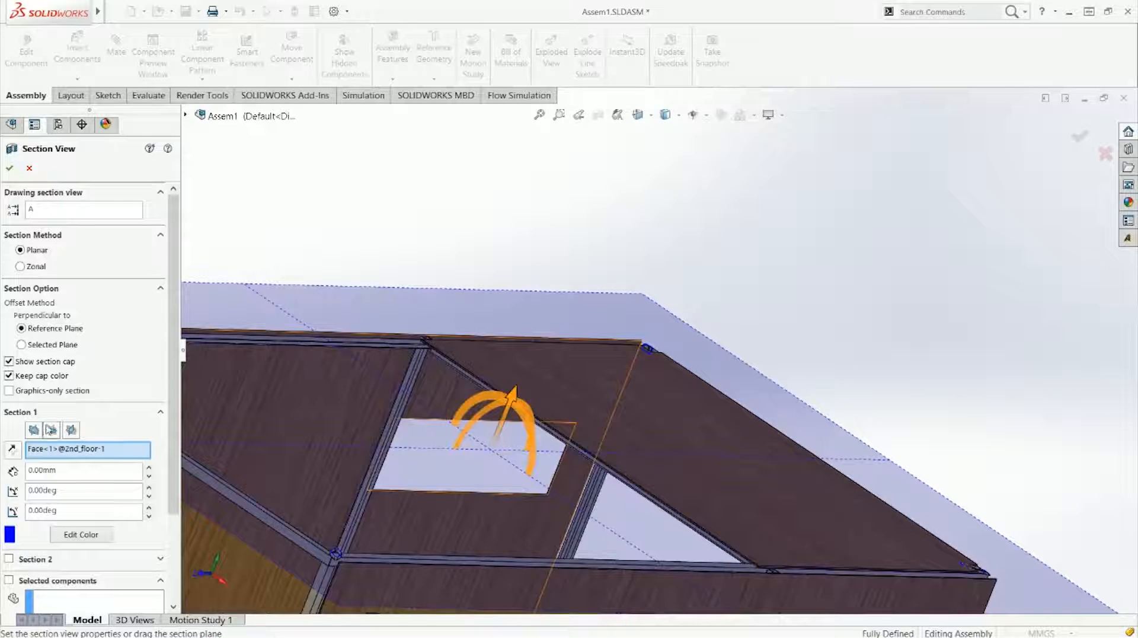
left_click(12, 450)
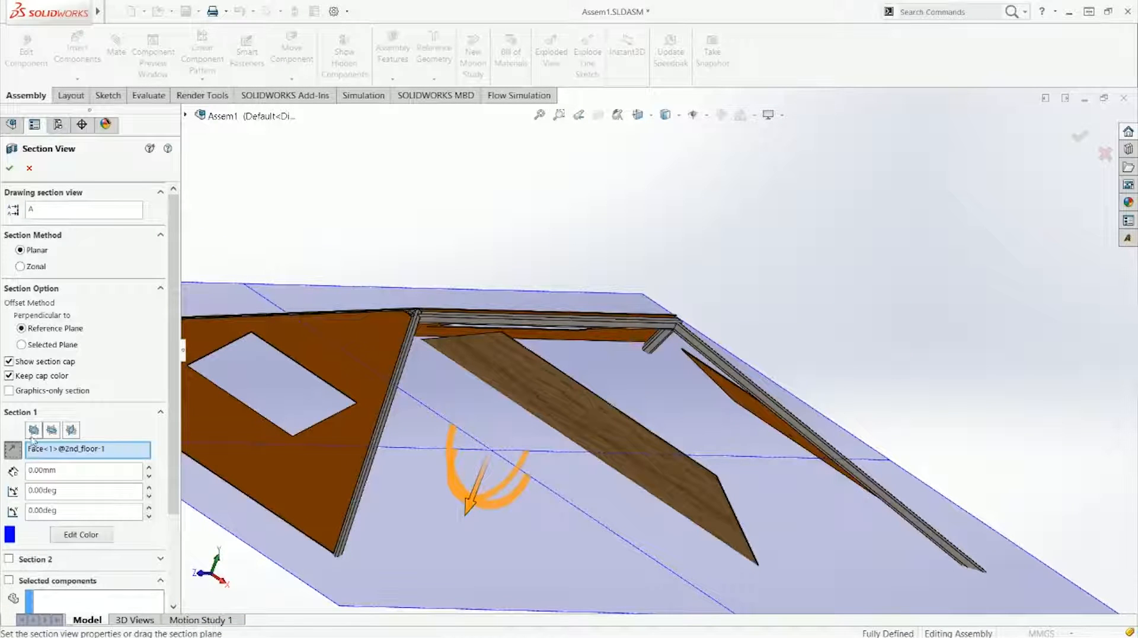
left_click(16, 455)
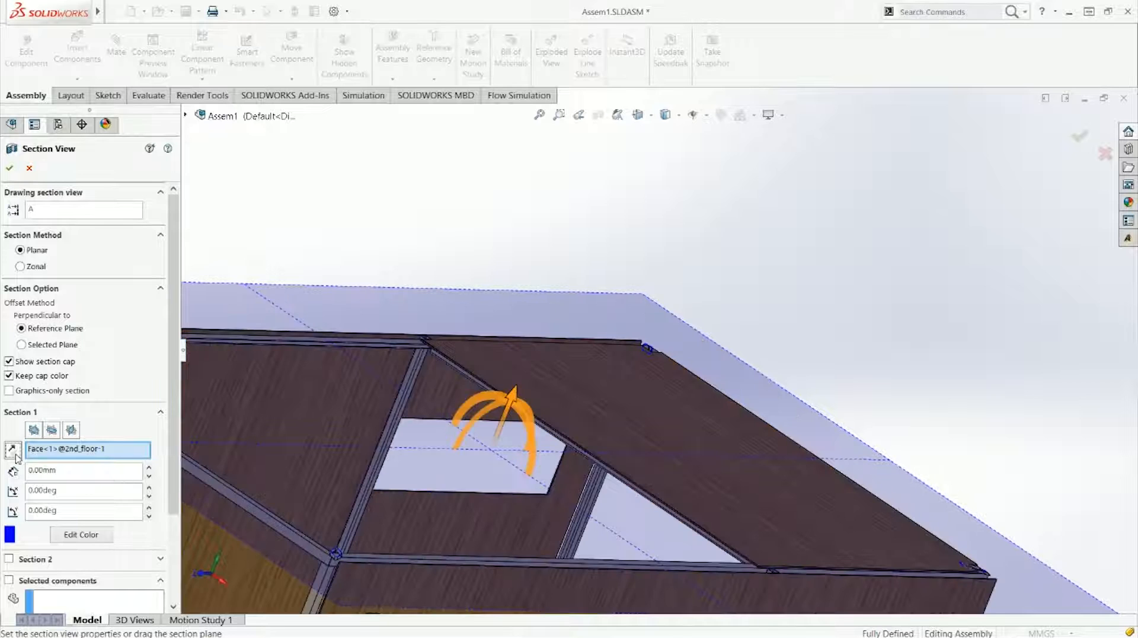
left_click(8, 171)
Examine from above how the sectioned roof beam passes through the notch at the 2nd_floor corner
scroll(741, 399, "down", 6)
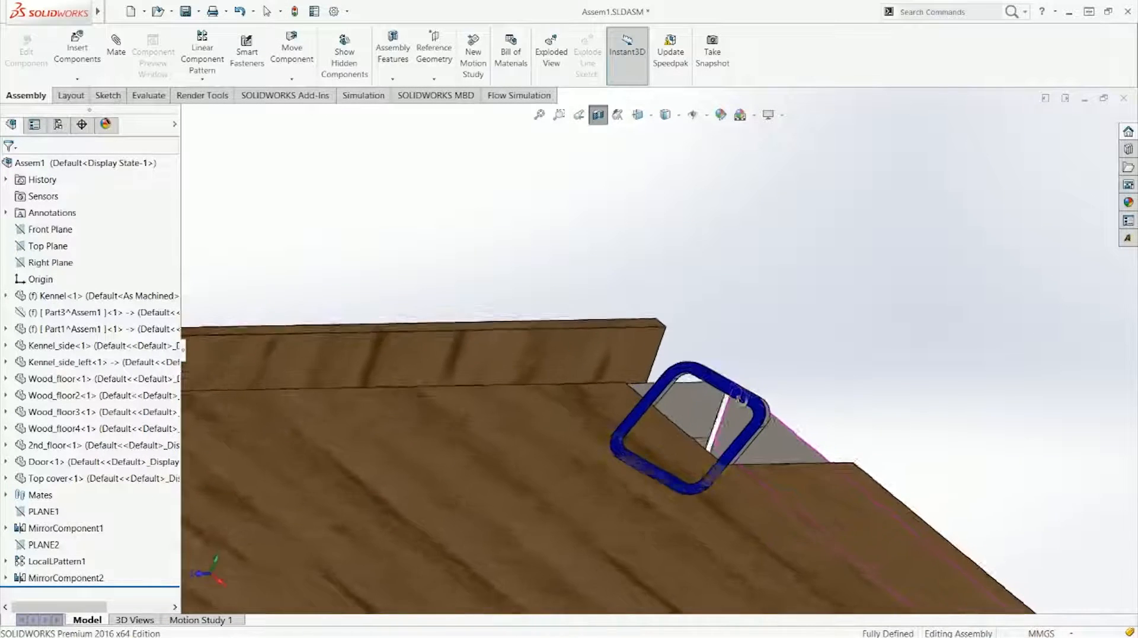
scroll(741, 398, "up", 3)
key("ctrl+5")
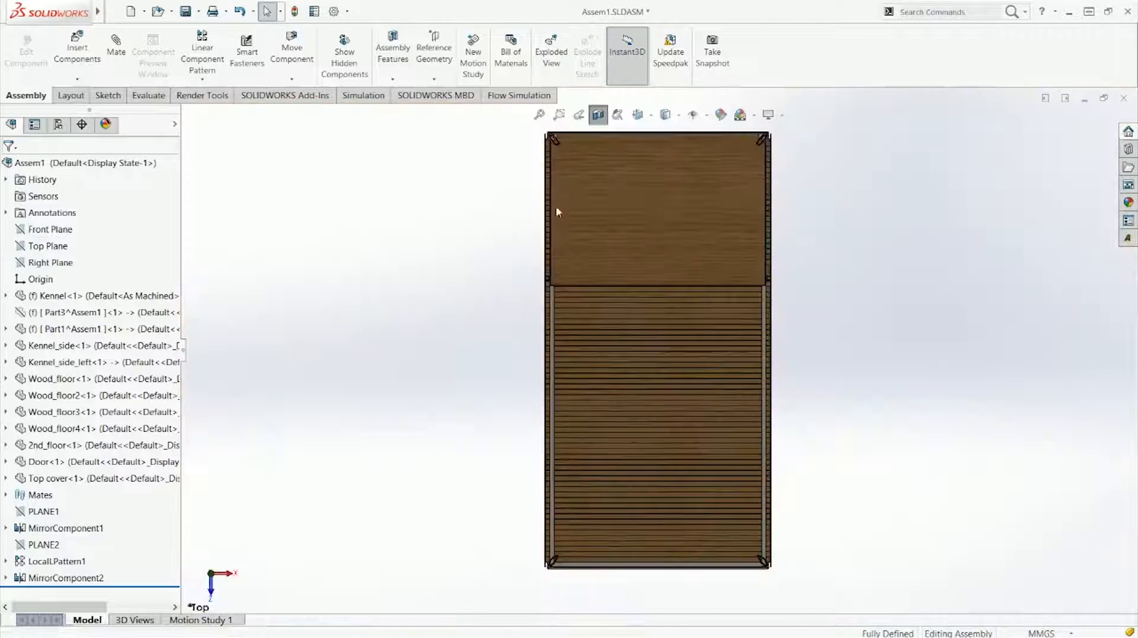
scroll(557, 212, "down", 6)
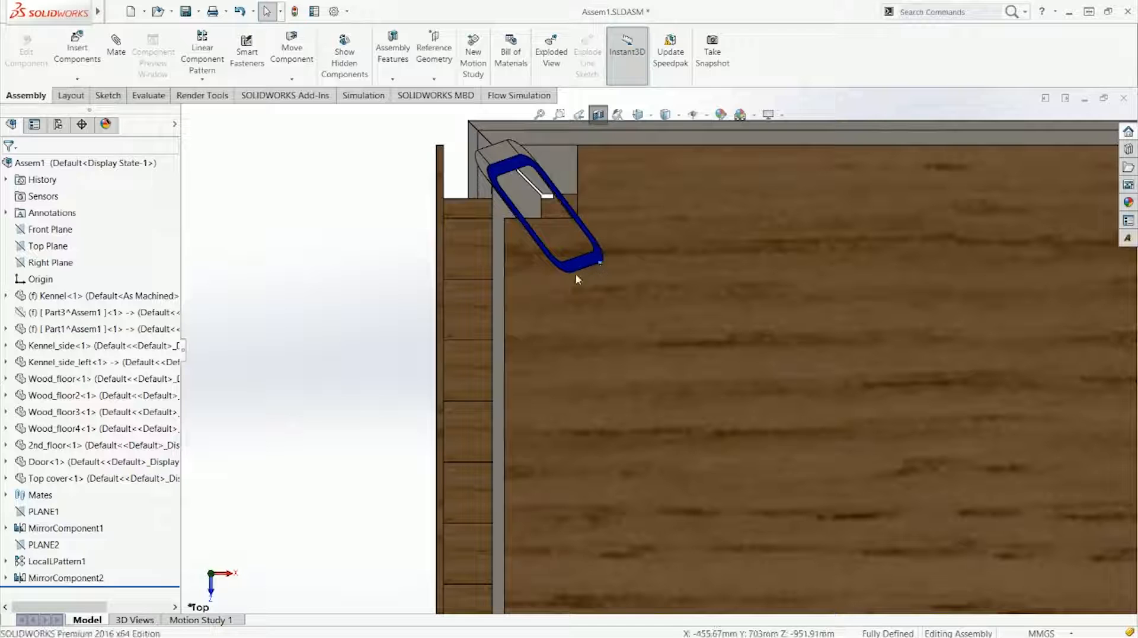
scroll(603, 217, "up", 2)
middle_click_drag(584, 245, 481, 286)
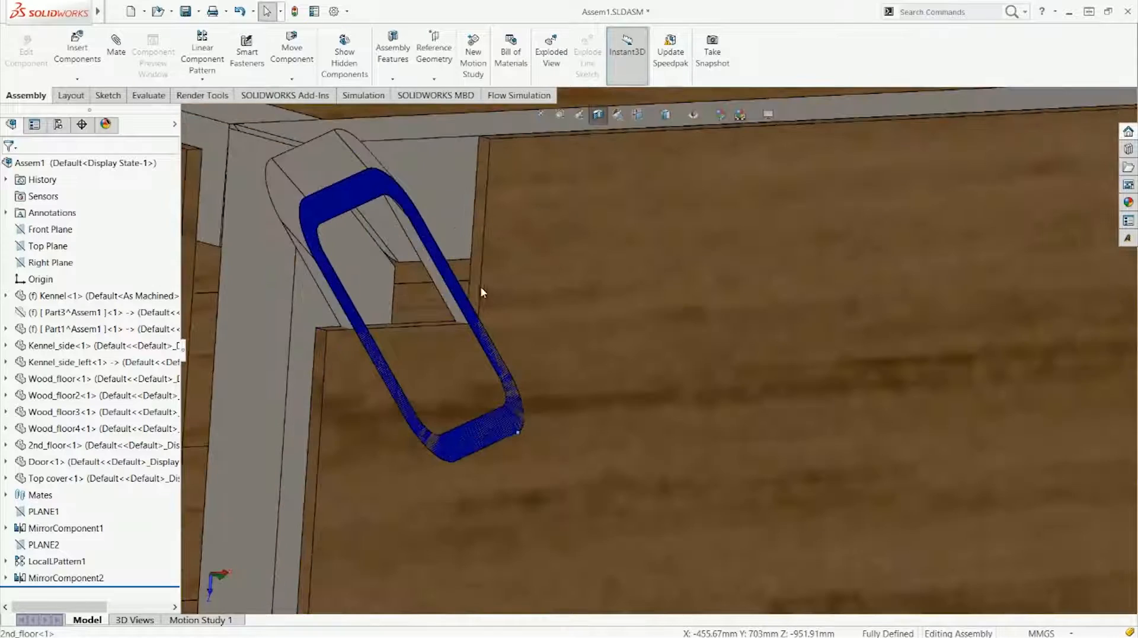
left_click(477, 294)
scroll(509, 316, "up", 3)
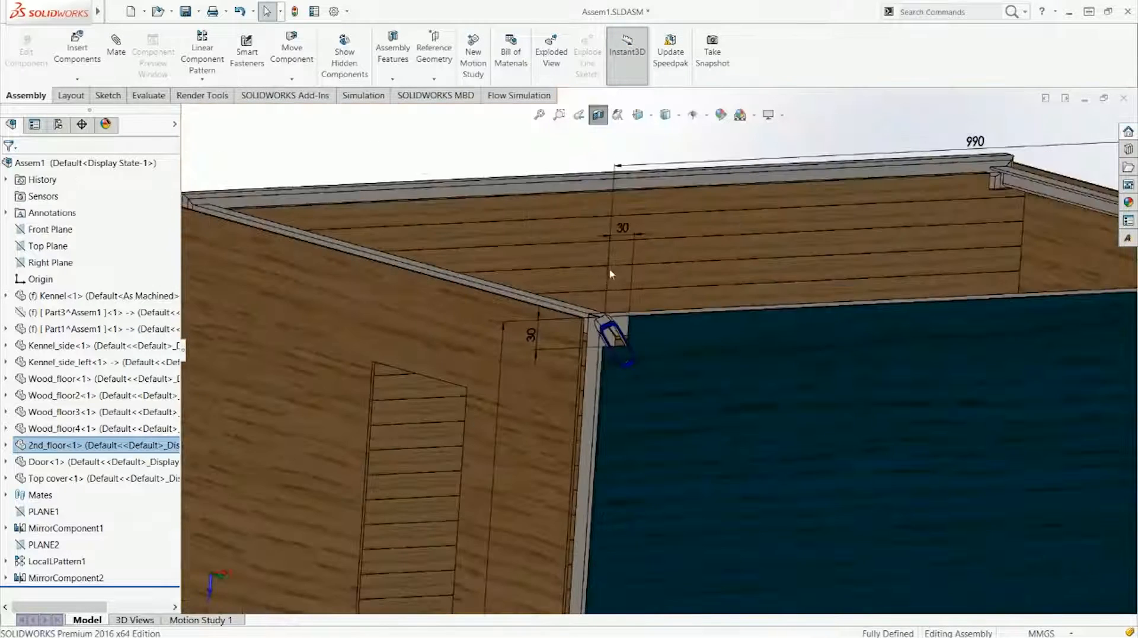
middle_click_drag(634, 343, 593, 324)
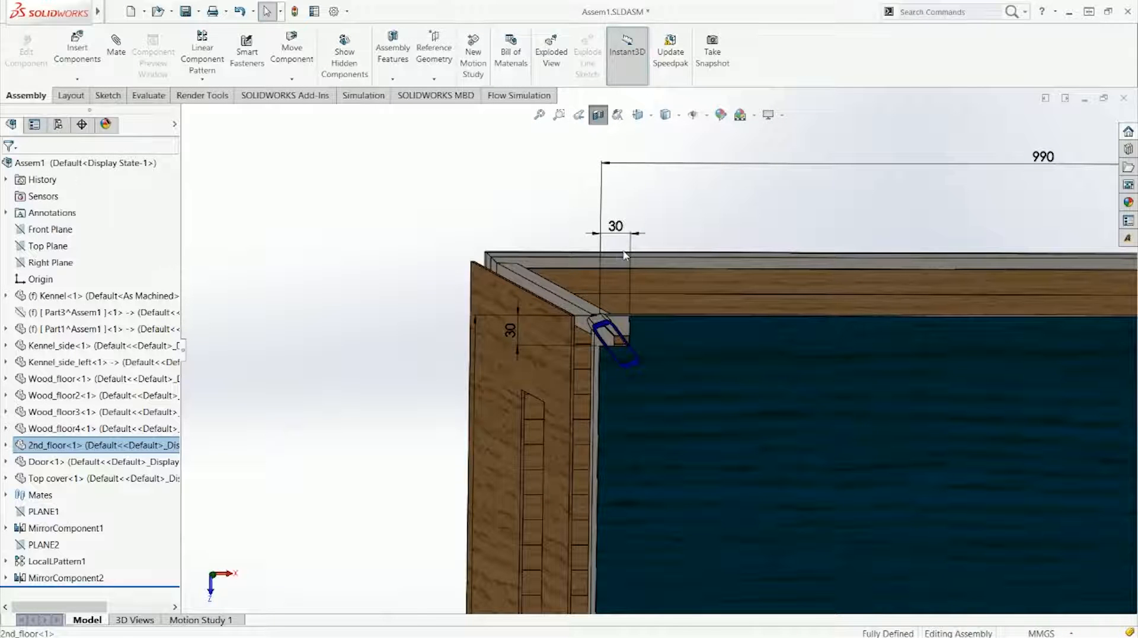
left_click(698, 219)
scroll(639, 329, "down", 6)
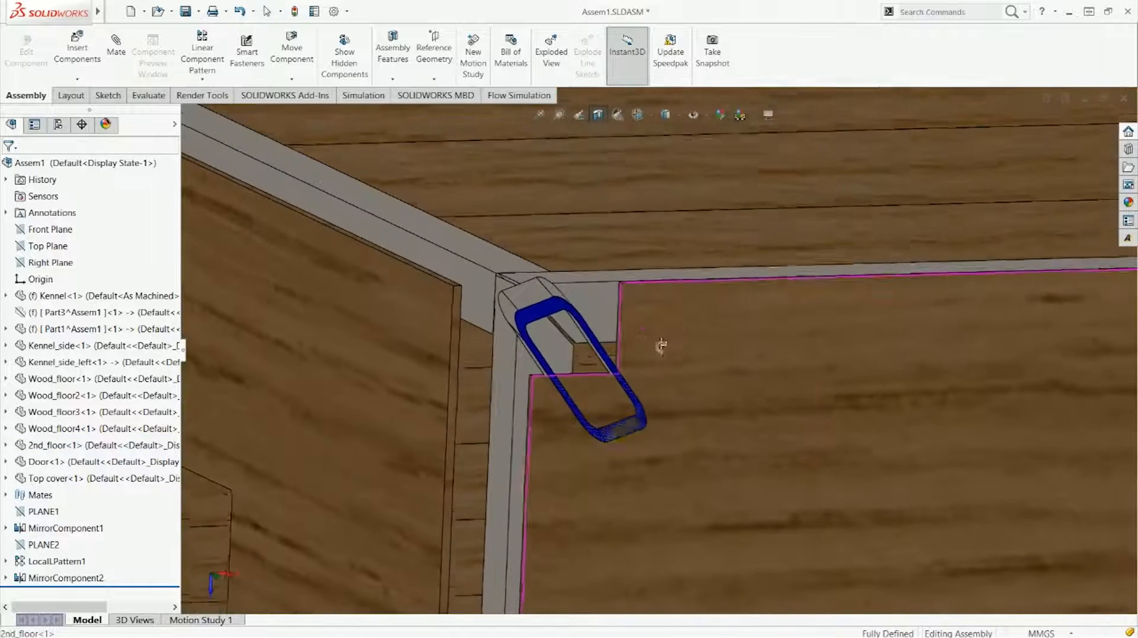
Set both corner notch dimensions of the 2nd_floor to 50 mm and rebuild the assembly
left_click(592, 293)
scroll(622, 267, "up", 6)
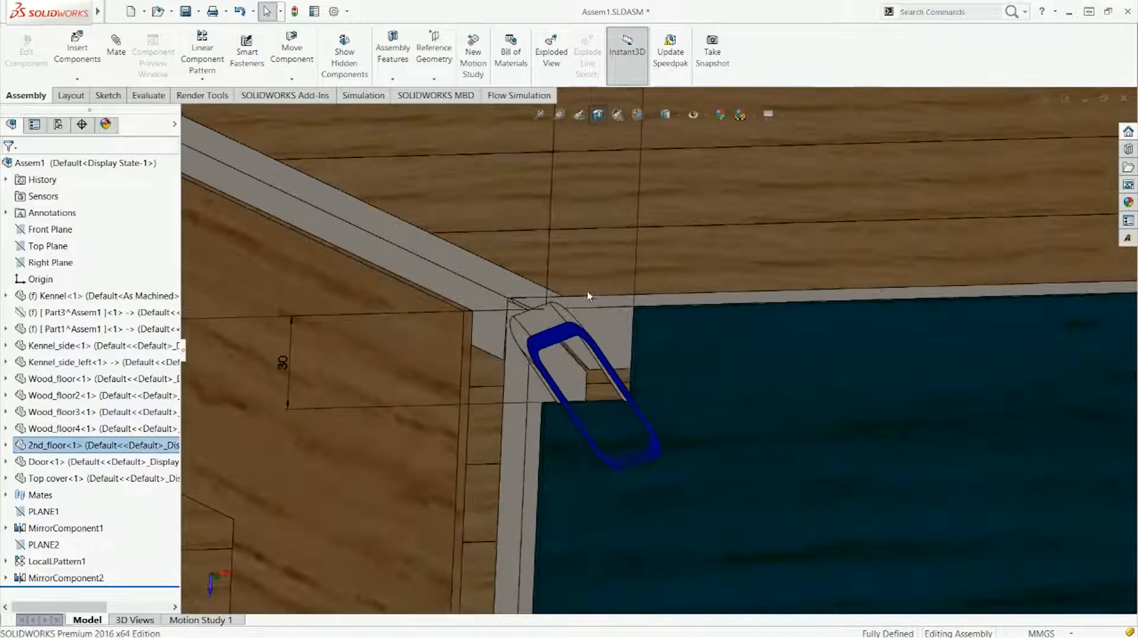
scroll(654, 336, "up", 4)
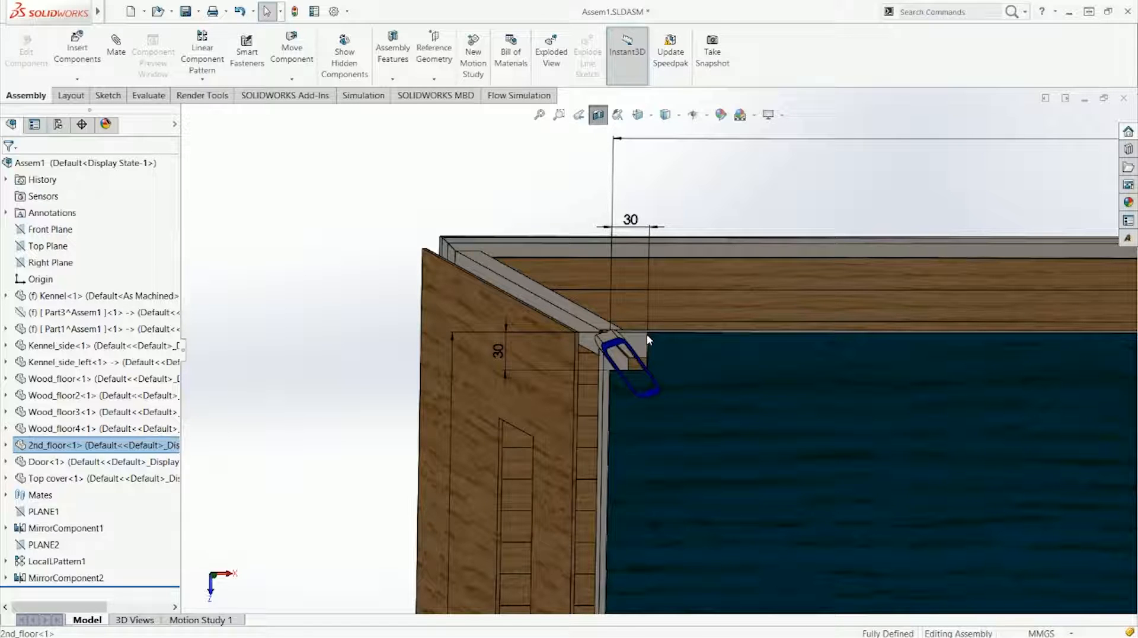
left_click(632, 220)
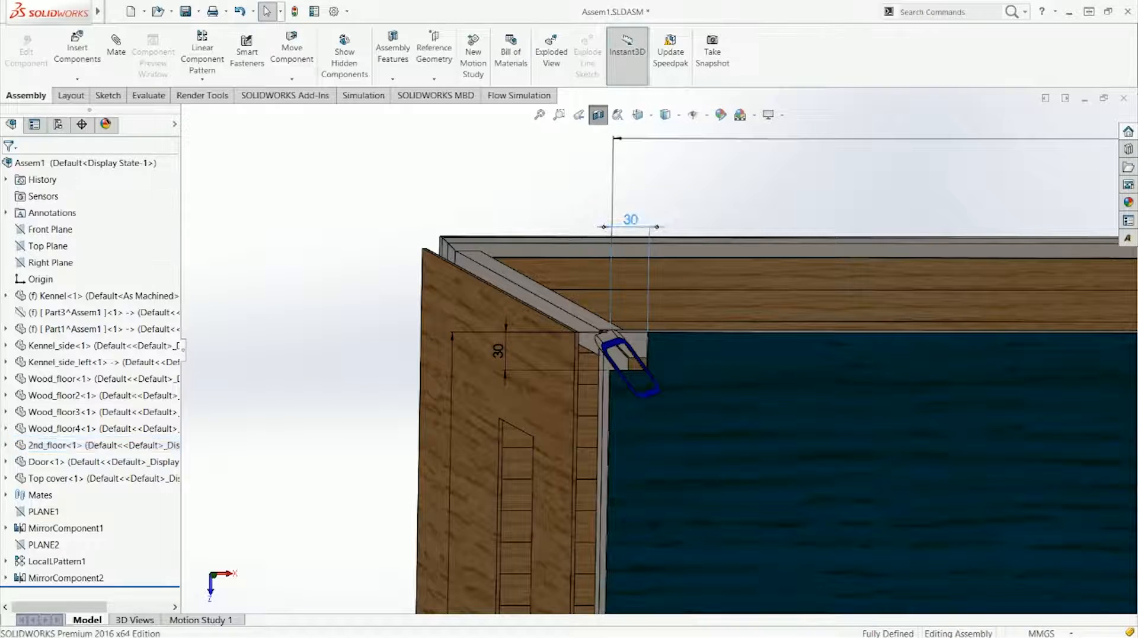
double_click(632, 220)
type("50")
key("Return")
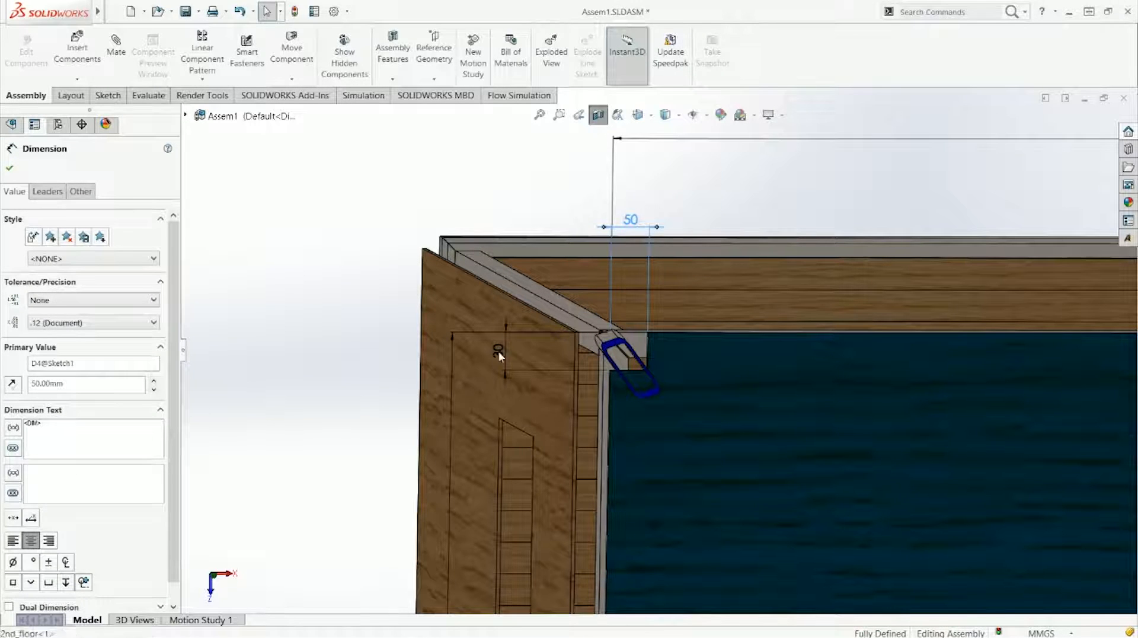
double_click(498, 352)
type("50")
key("Return")
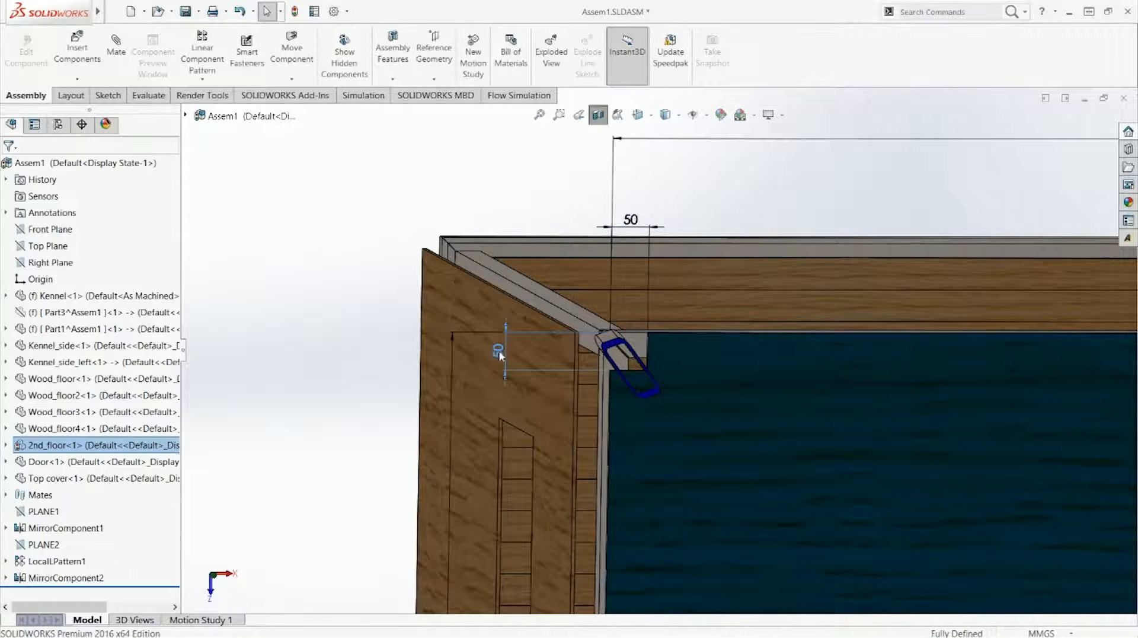
key("ctrl+b")
Check the beam's clearance in the enlarged notch and set the 2nd_floor notch dimension D3 to 55 mm
scroll(657, 402, "up", 5)
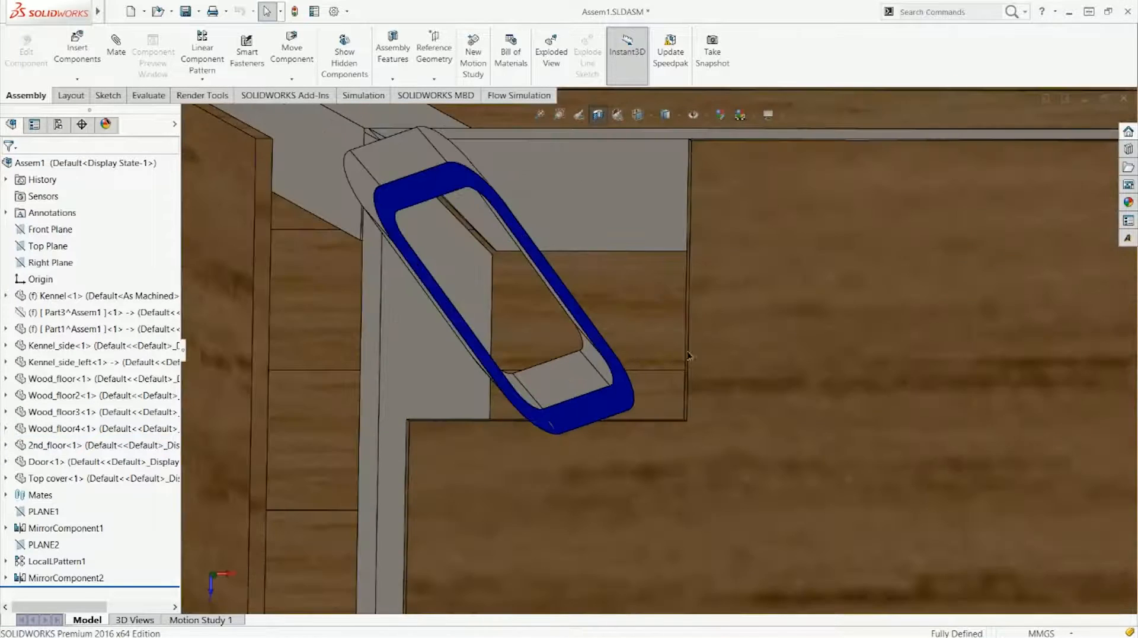
left_click(684, 398)
scroll(683, 394, "down", 4)
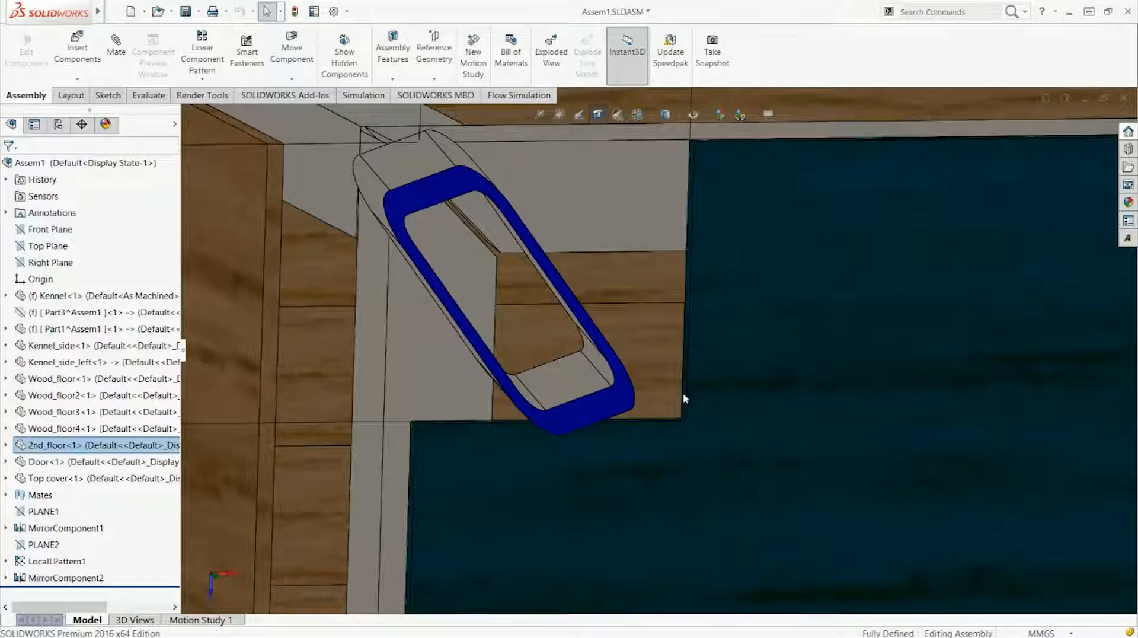
double_click(372, 326)
type("55")
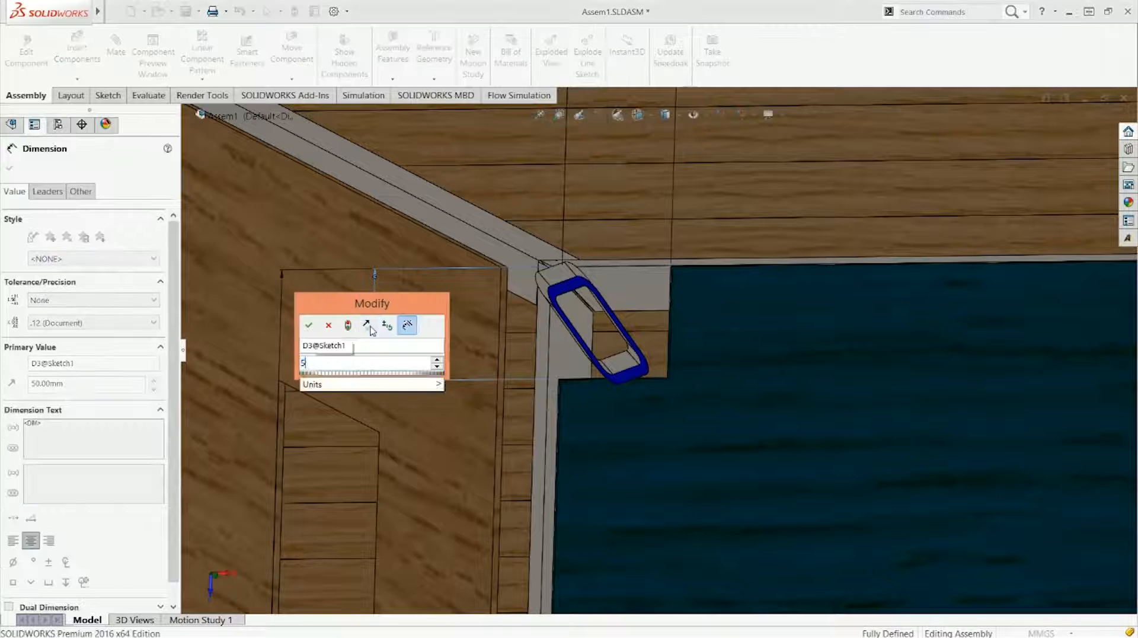
key("Return")
Examine the uncut kennel from outside around the second floor, the roof beams and the open end of the roof
middle_click_drag(632, 376, 615, 252)
key("ctrl+7")
scroll(699, 263, "down", 5)
scroll(862, 150, "down", 6)
middle_click_drag(670, 321, 520, 405)
scroll(587, 346, "up", 4)
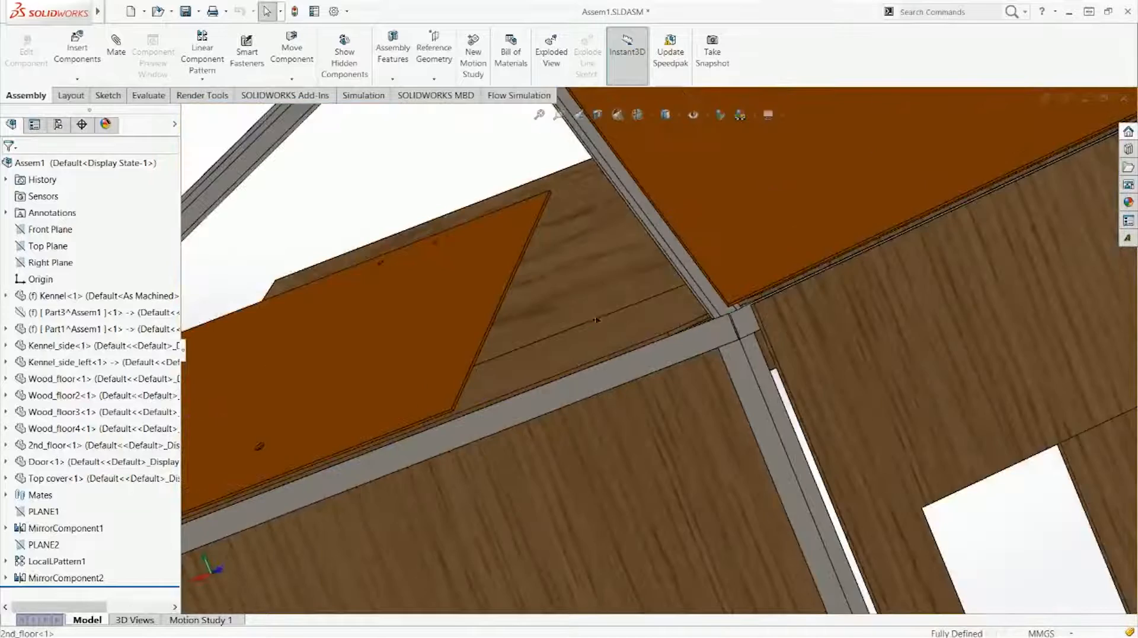
middle_click_drag(598, 319, 592, 333)
scroll(584, 344, "up", 3)
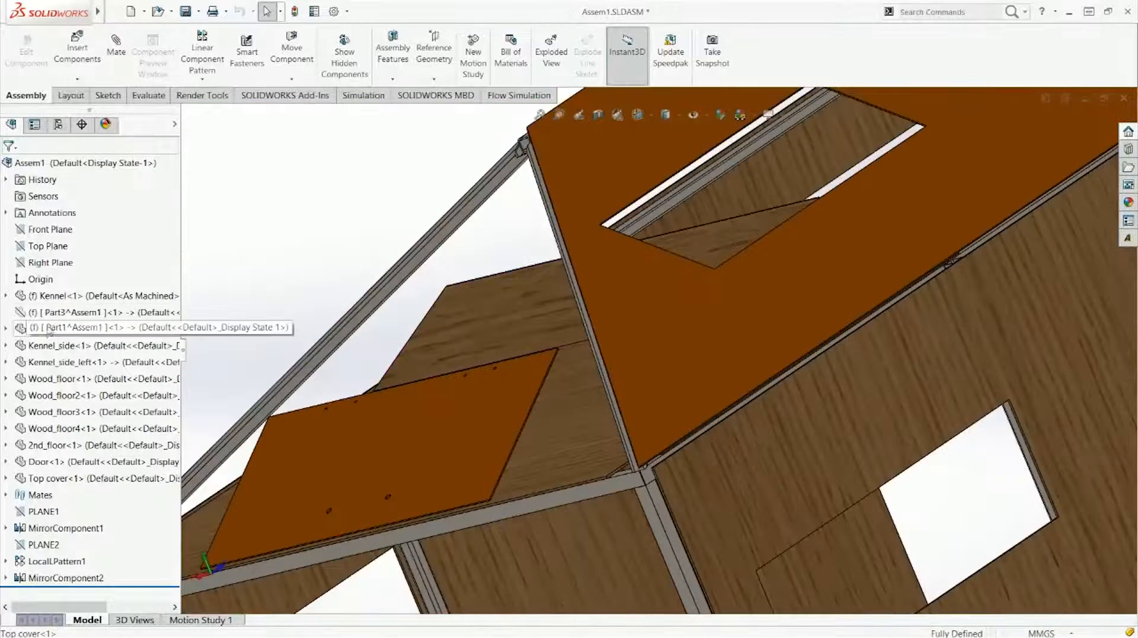
Show the hidden Part3 roof panel again
left_click(71, 312)
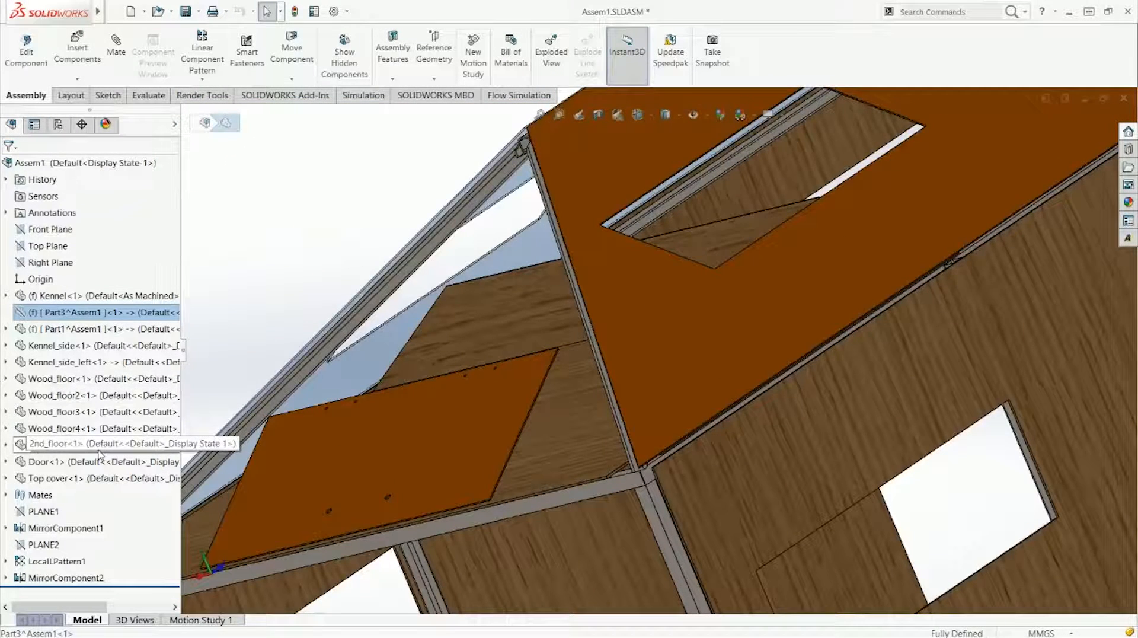
left_click(131, 312)
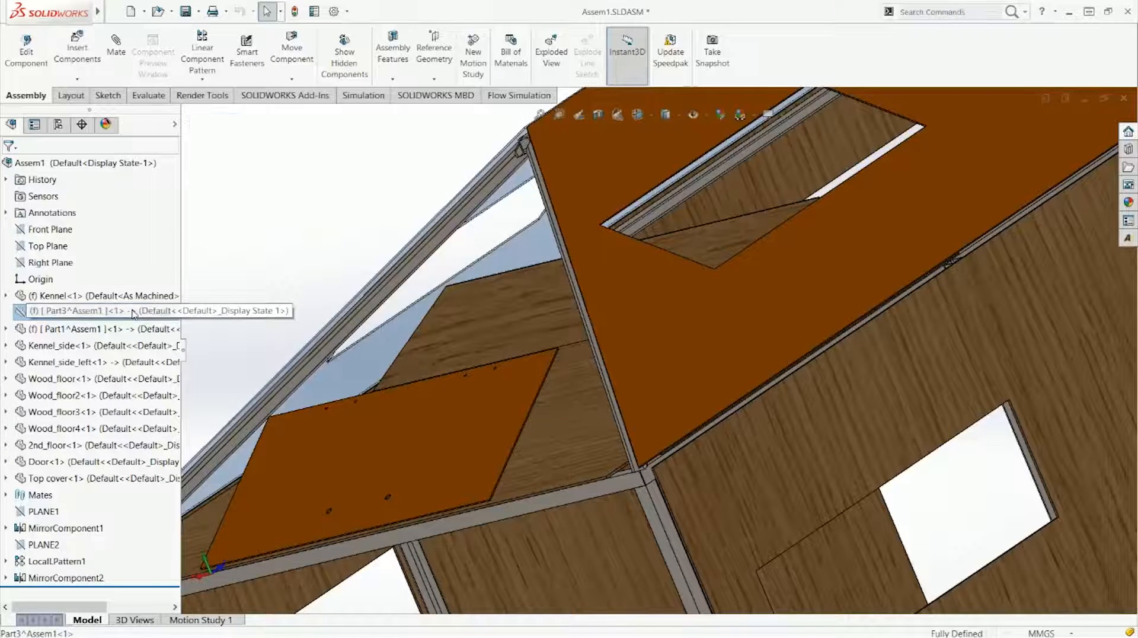
key("Escape")
left_click(89, 325)
left_click(77, 314)
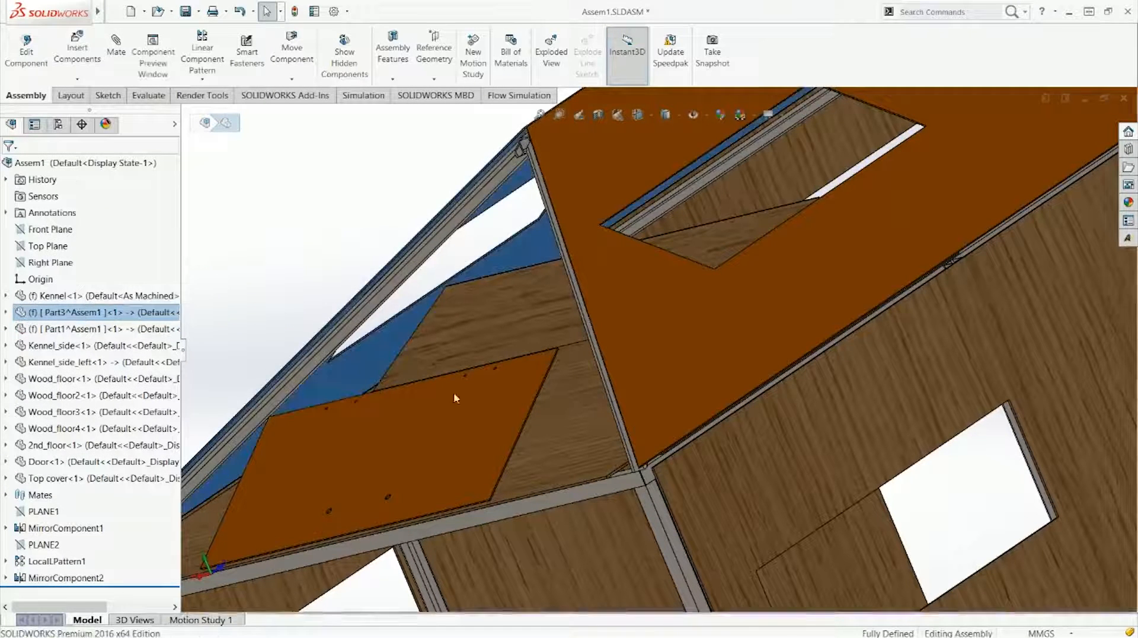
Find the hidden MirrorPart11 end roof panel under MirrorComponent2 and show it again
left_click(282, 461)
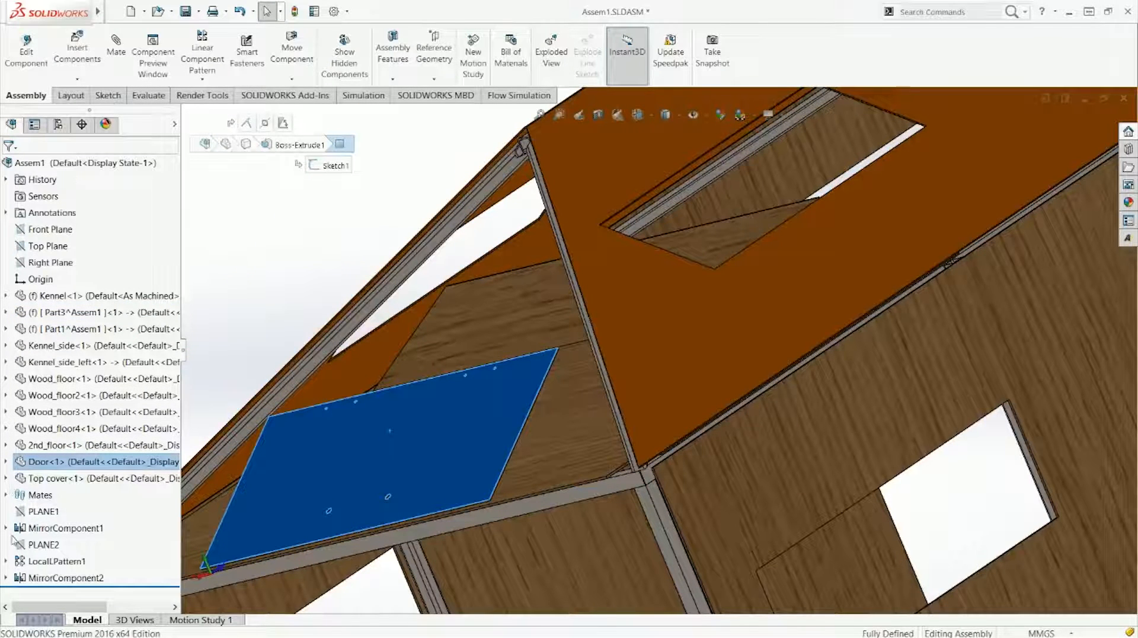
left_click(6, 561)
scroll(30, 330, "up", 2)
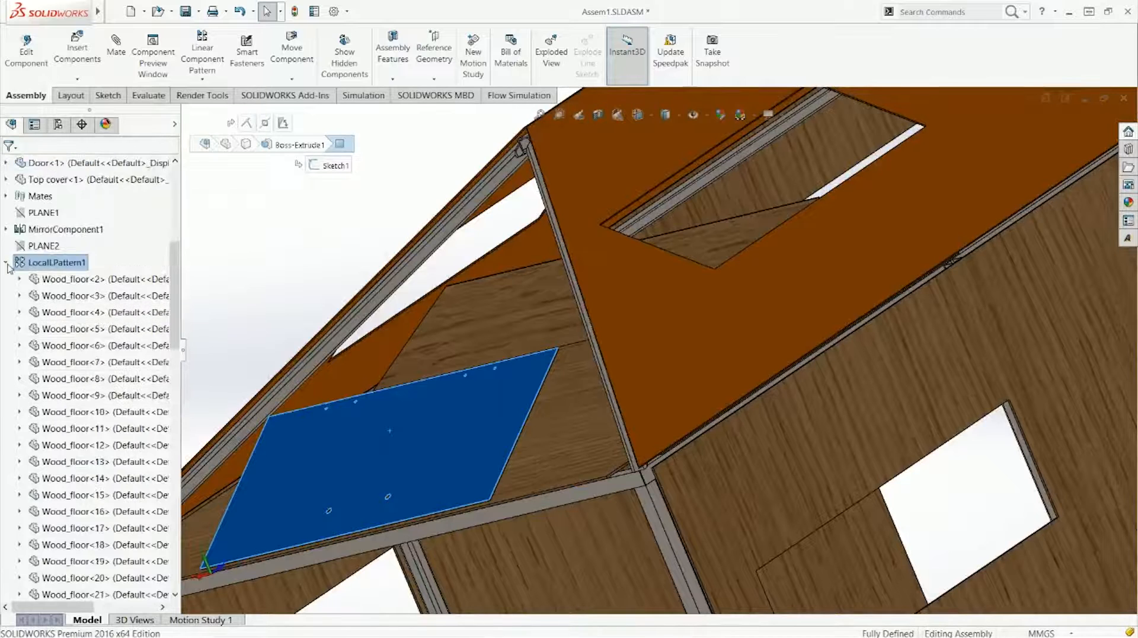
left_click(5, 263)
left_click(6, 578)
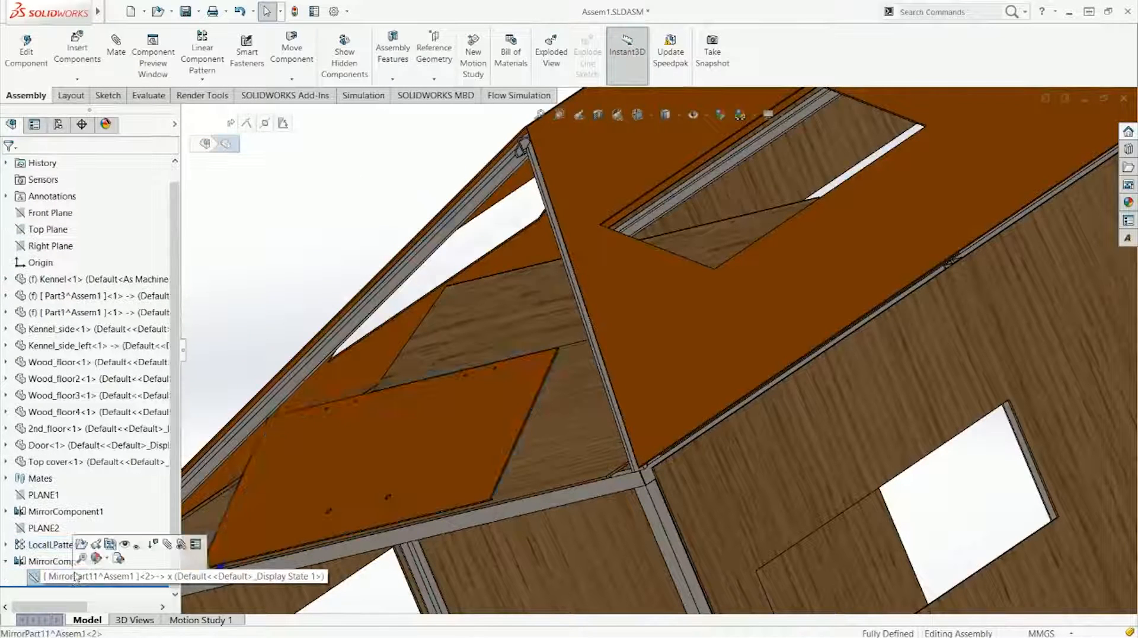
left_click(95, 577)
left_click(123, 545)
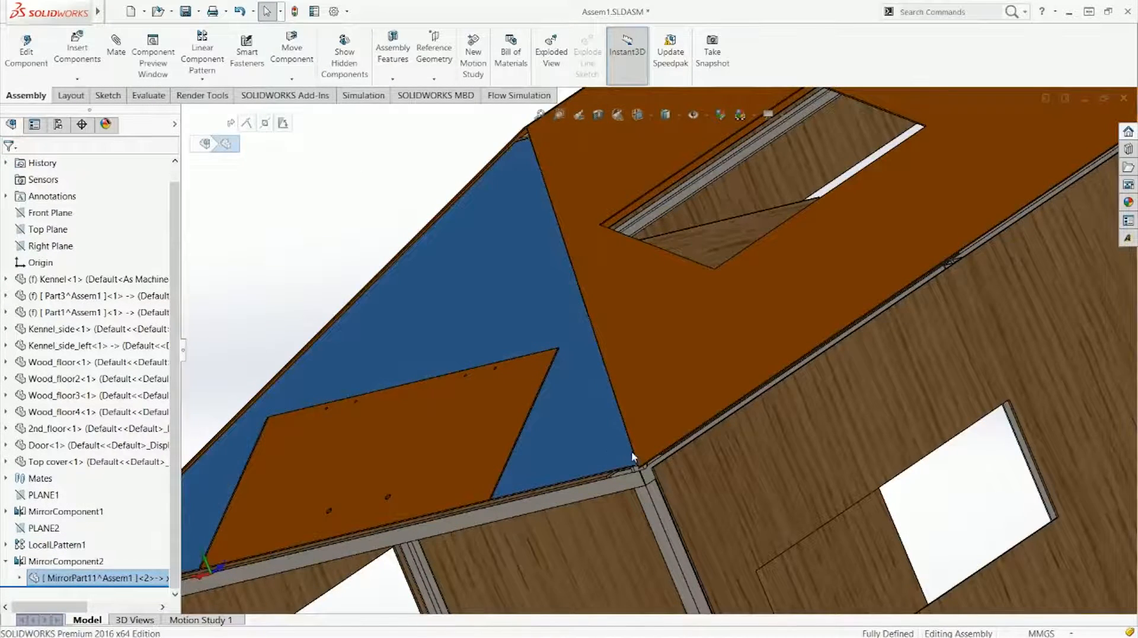
Examine the frame corner where the end and side roof panels meet, and review the closed roof as a whole
scroll(632, 458, "down", 5)
key("Escape")
middle_click_drag(673, 405, 676, 330)
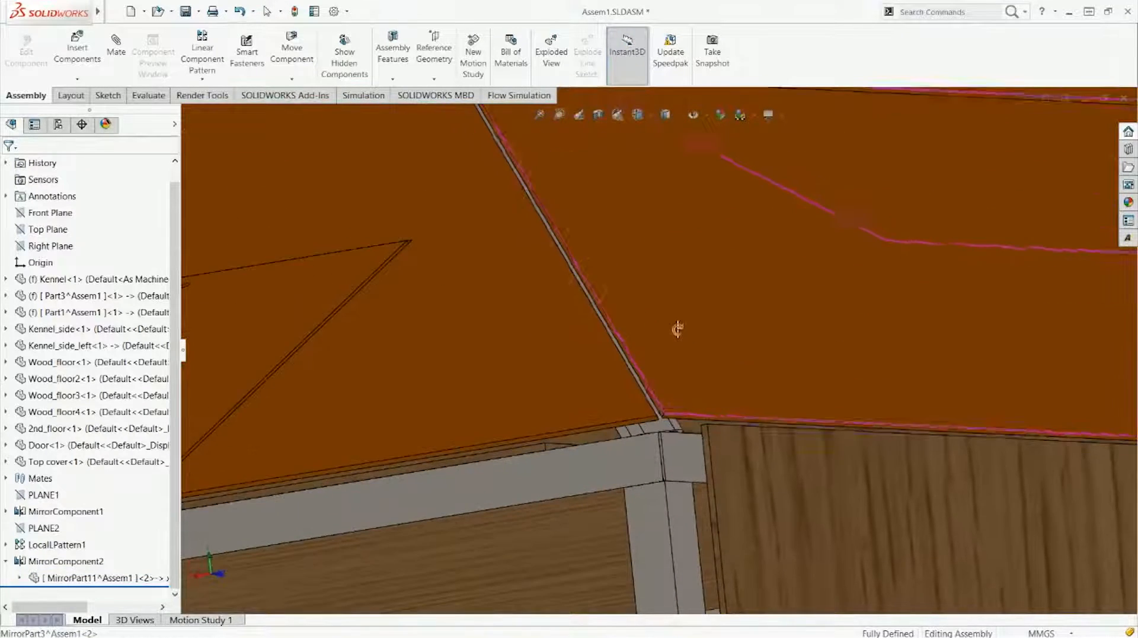
scroll(616, 433, "down", 5)
middle_click_drag(687, 403, 693, 416)
scroll(692, 415, "up", 10)
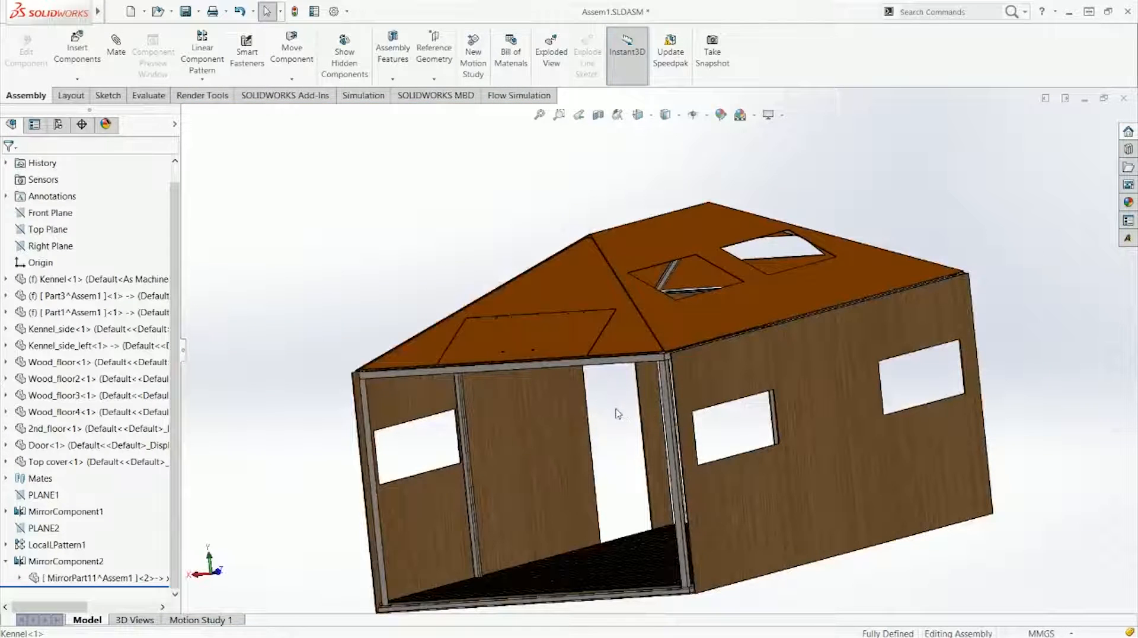
Swing the Door hatch open on the end roof panel and save the assembly
left_click_drag(578, 342, 576, 319)
middle_click_drag(581, 378, 509, 410)
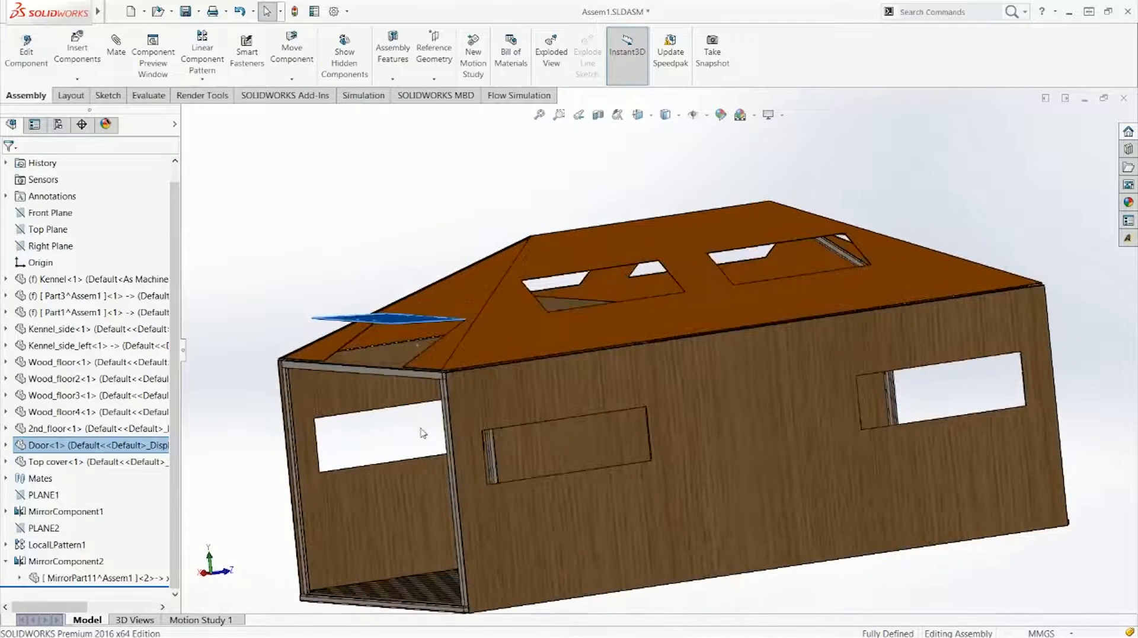
middle_click_drag(423, 433, 608, 374)
key("ctrl+7")
left_click(843, 493)
key("ctrl+s")
Cut the kennel assembly with a section view on the Front Plane and look at it from the front
middle_click_drag(807, 480, 818, 379)
scroll(669, 347, "down", 6)
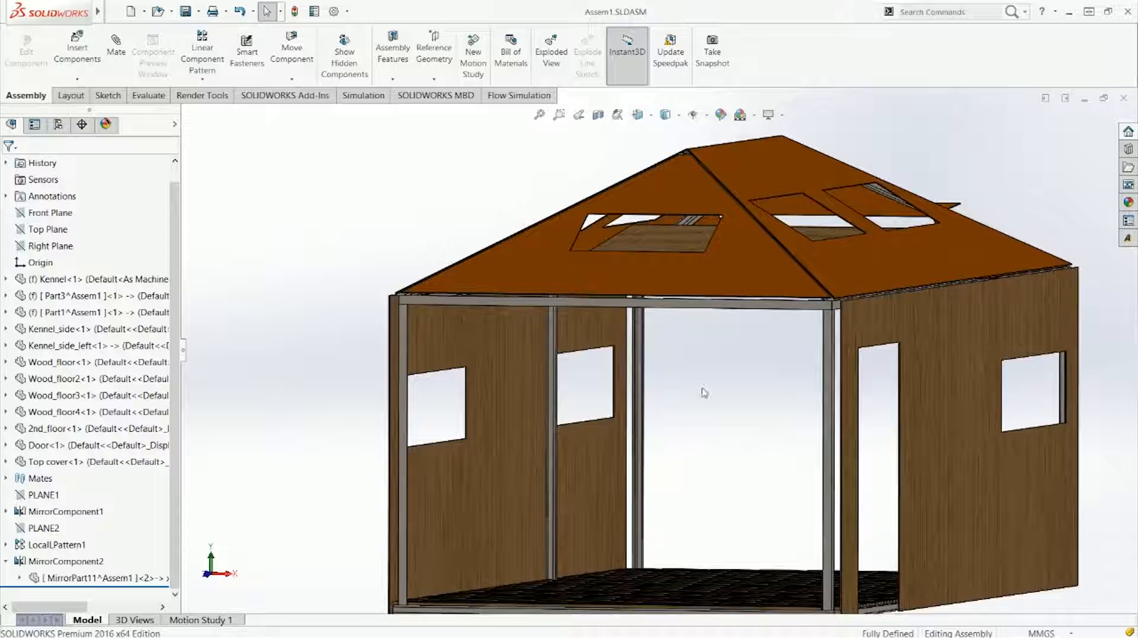
left_click(598, 114)
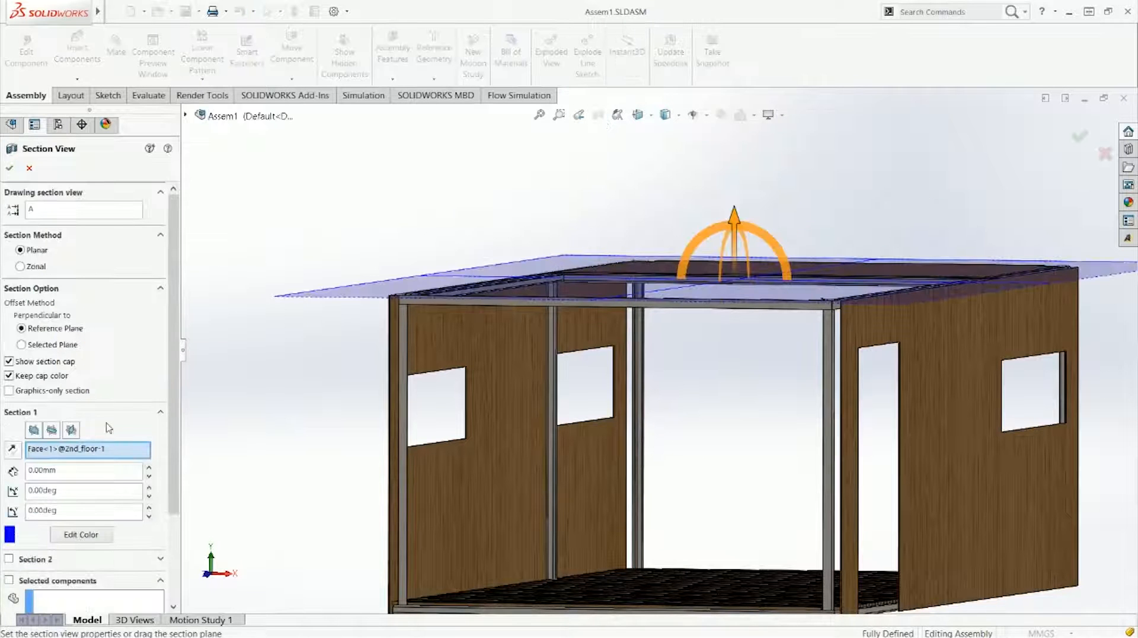
left_click(36, 431)
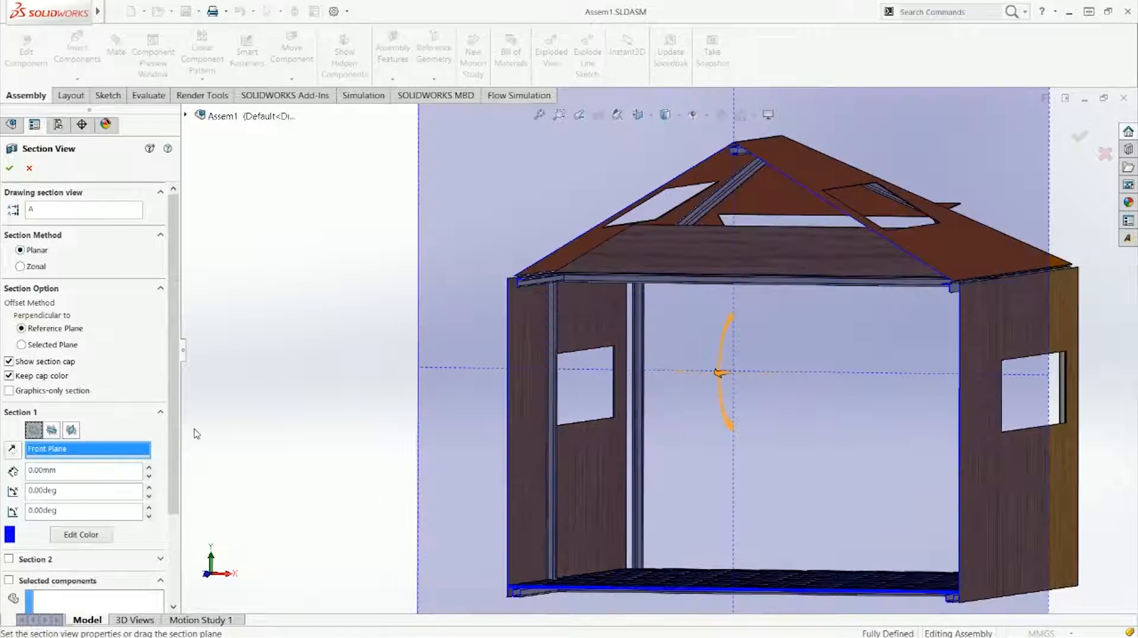
left_click(10, 169)
key("ctrl+1")
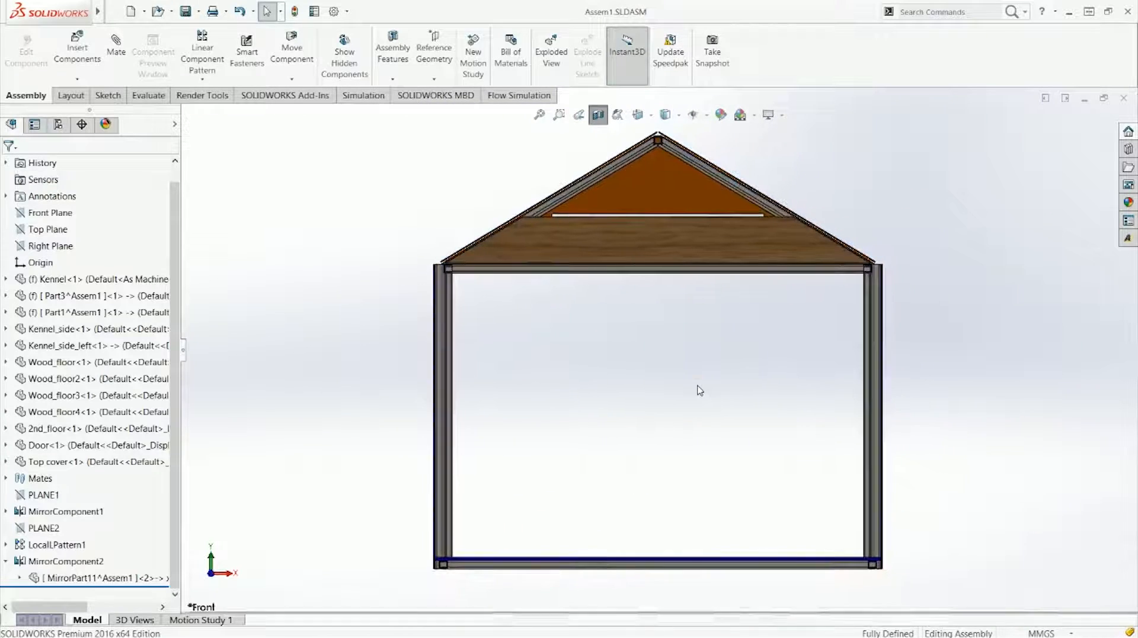
Measure the clear width between the inner faces of the opposite frame posts
middle_click_drag(611, 305, 541, 376)
scroll(581, 258, "down", 7)
scroll(569, 272, "down", 5)
left_click(527, 370)
scroll(673, 381, "up", 10)
middle_click_drag(763, 373, 960, 467)
scroll(939, 373, "down", 5)
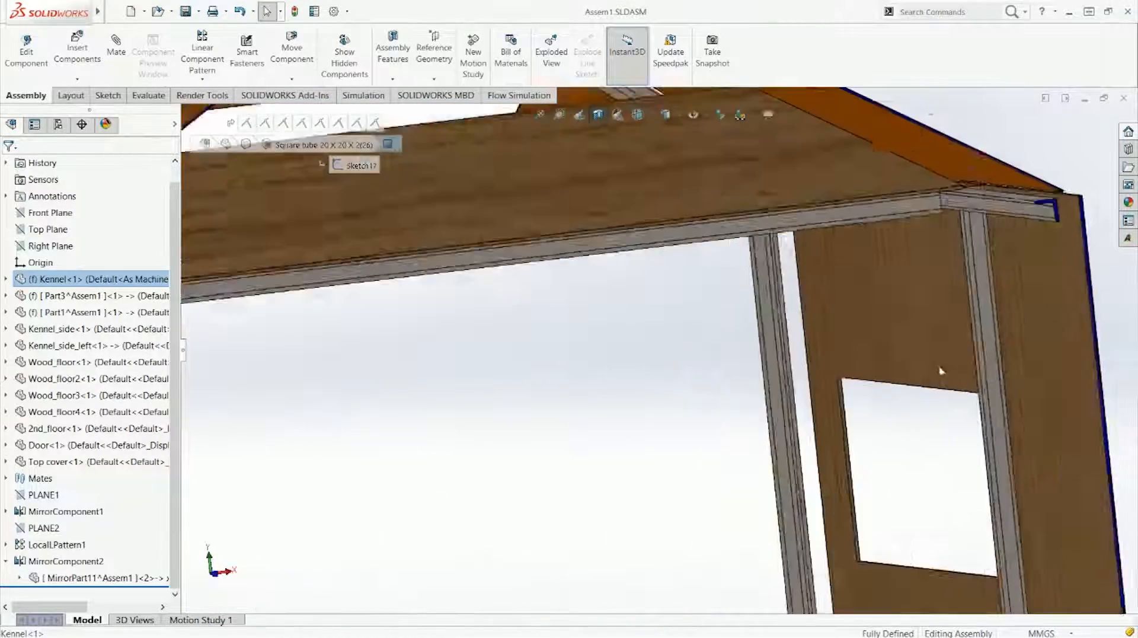
scroll(948, 246, "down", 3)
scroll(826, 217, "down", 3)
left_click(832, 199)
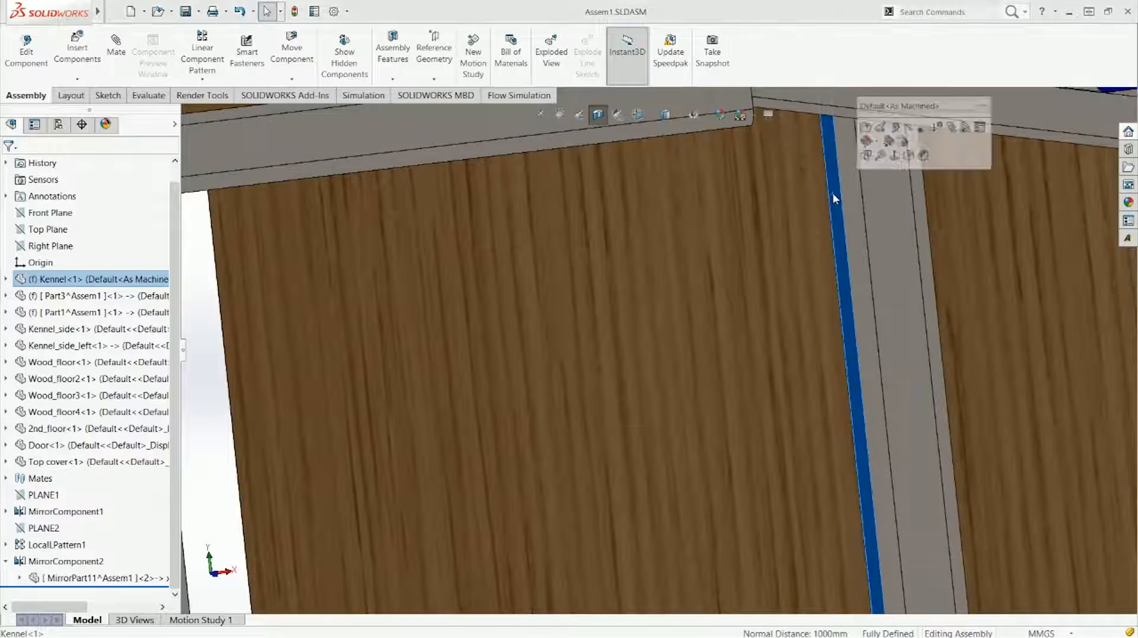
Measure the clear height between the underside of the second-floor cross beam and the wooden floor boards
scroll(630, 333, "up", 10)
scroll(630, 333, "down", 6)
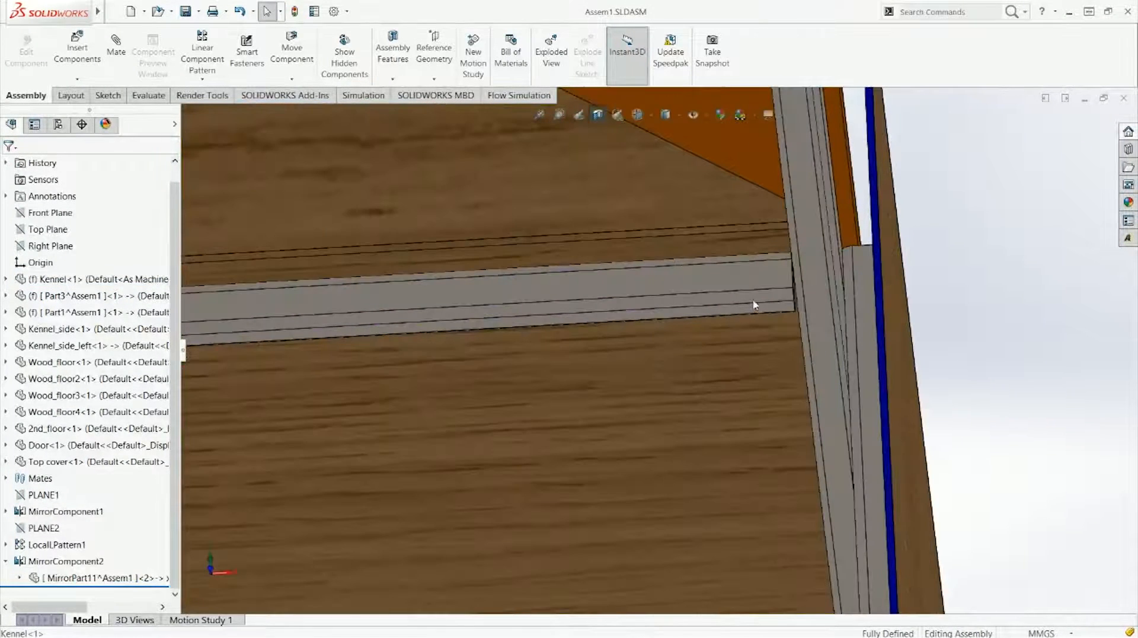
scroll(751, 308, "up", 3)
scroll(748, 313, "down", 3)
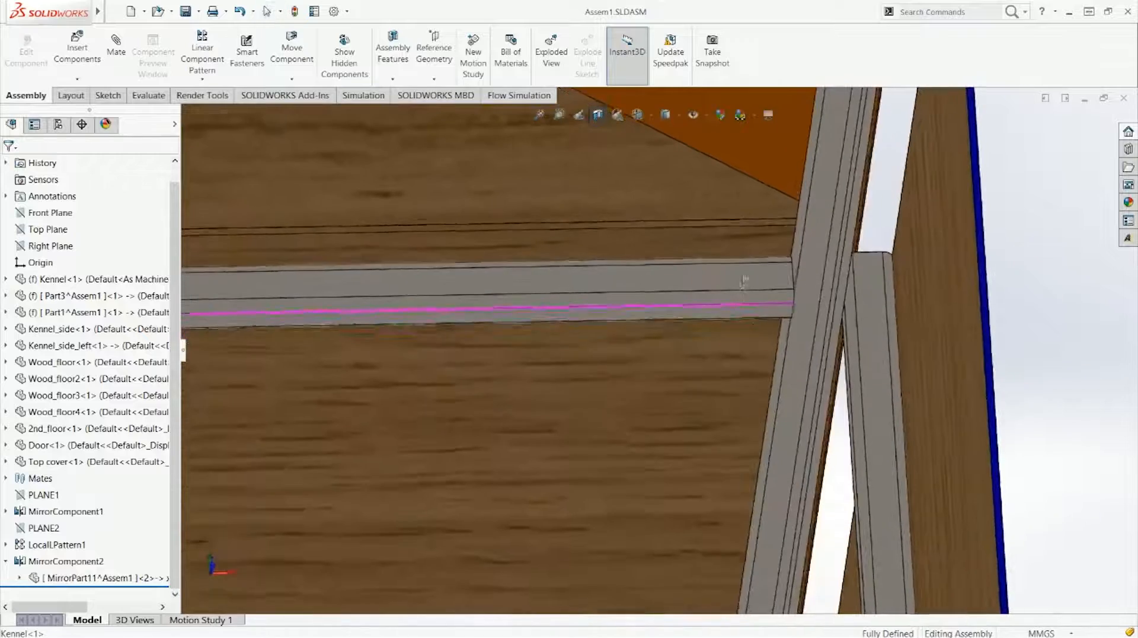
left_click(747, 316)
scroll(746, 316, "up", 8)
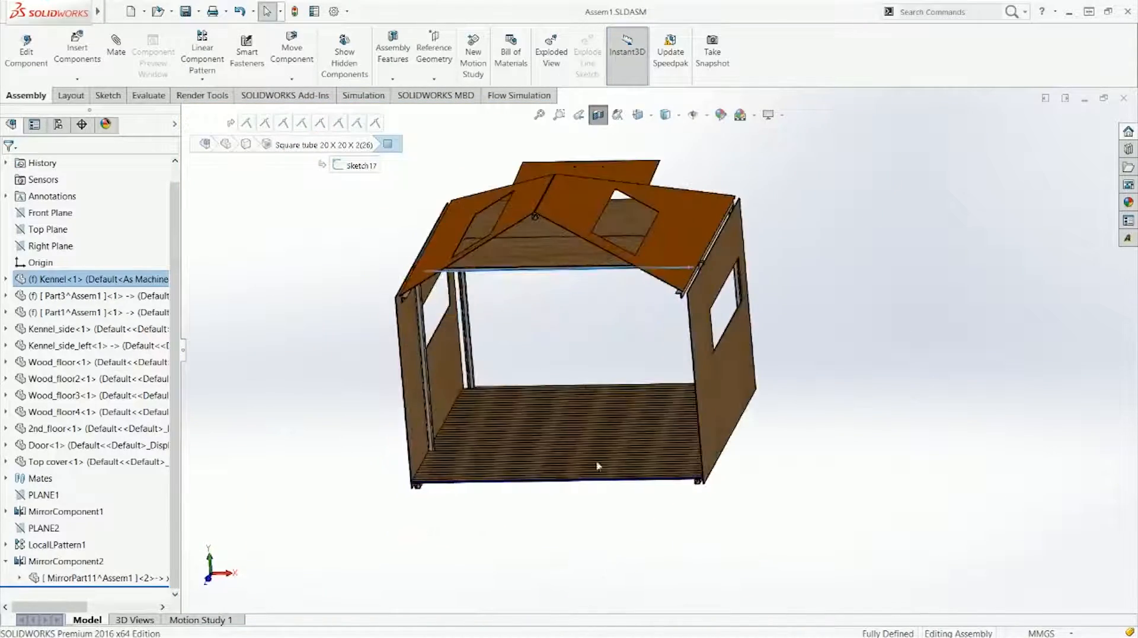
scroll(569, 445, "down", 10)
left_click(589, 402)
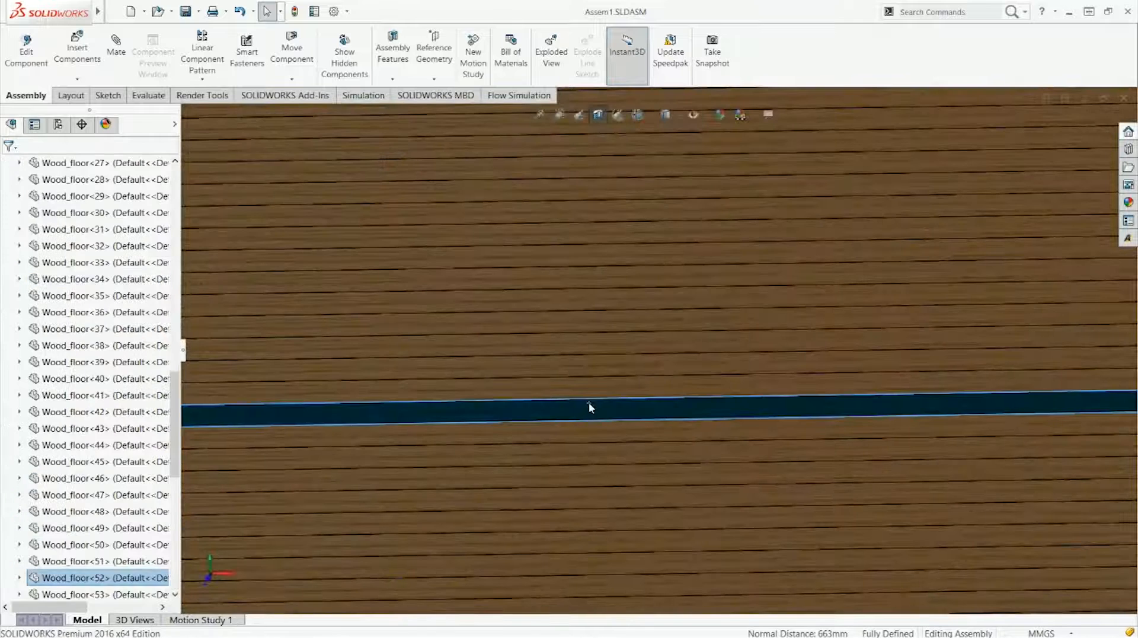
scroll(588, 402, "up", 8)
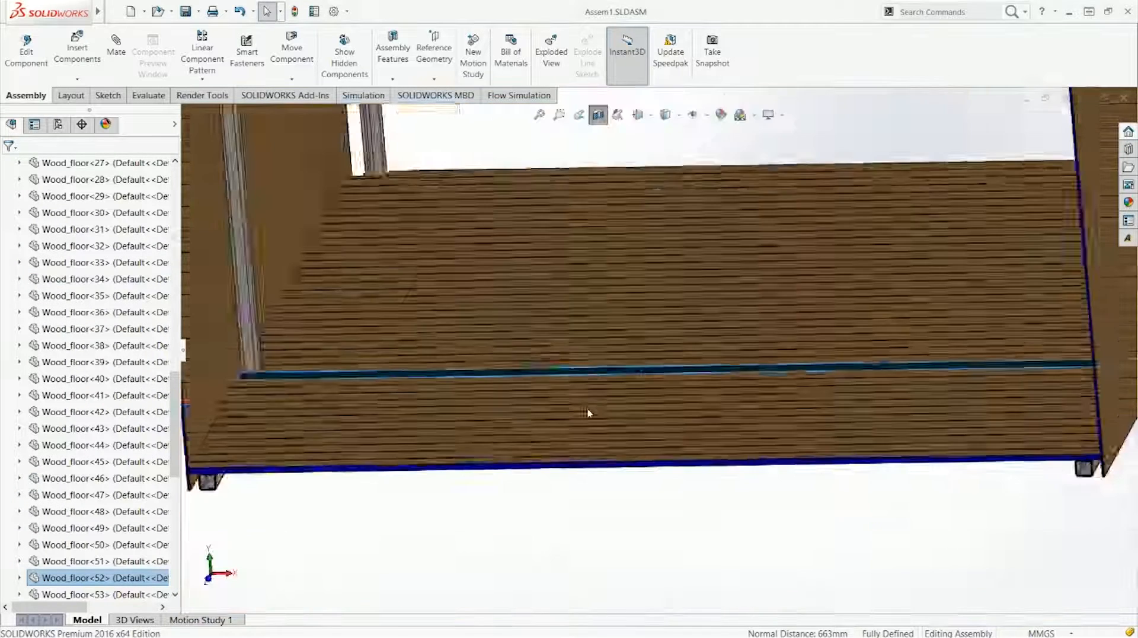
Create a new part document and start a sketch on its Front Plane
key("ctrl+n")
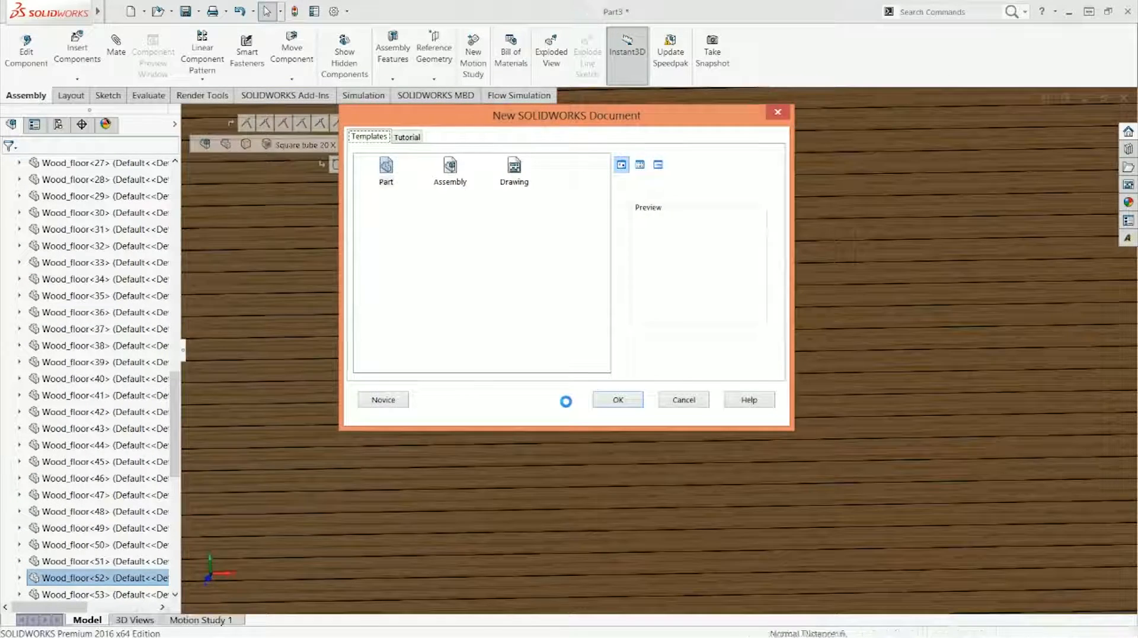
key("Return")
right_click_drag(649, 323, 622, 363)
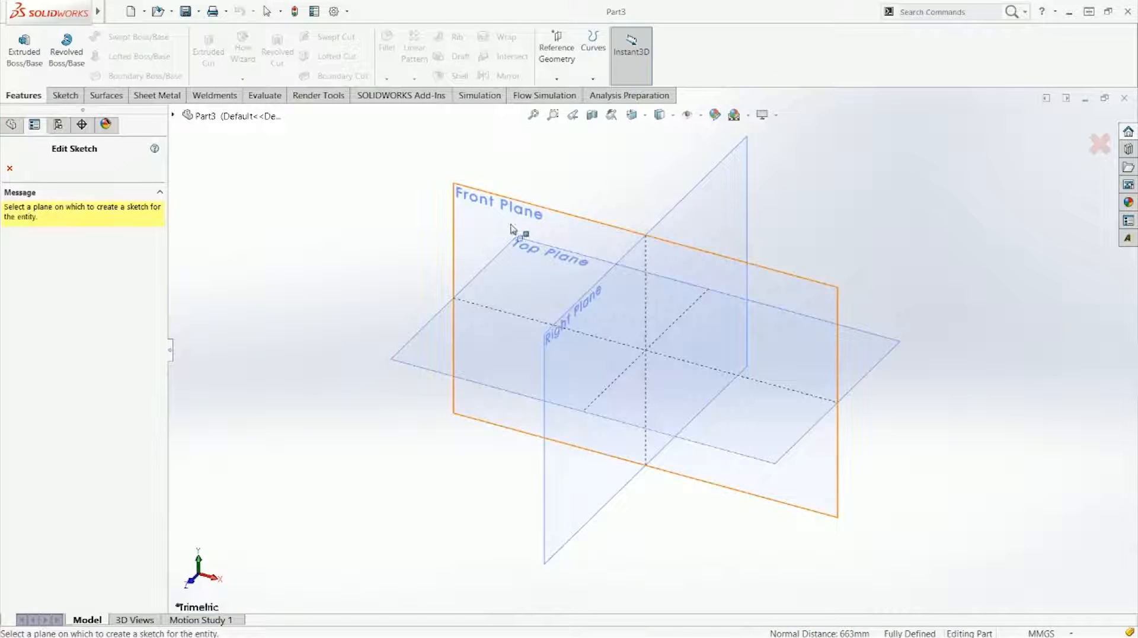
left_click(515, 230)
Sketch a corner rectangle around the origin, 1000 mm high and 663 mm wide
key("s")
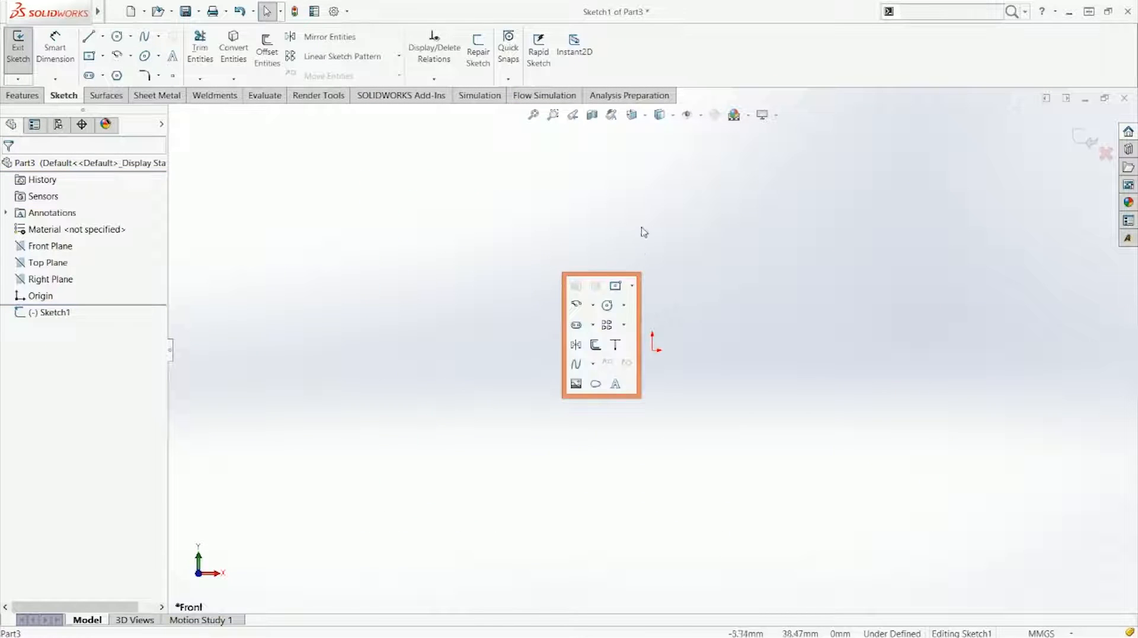
left_click(615, 285)
left_click(574, 243)
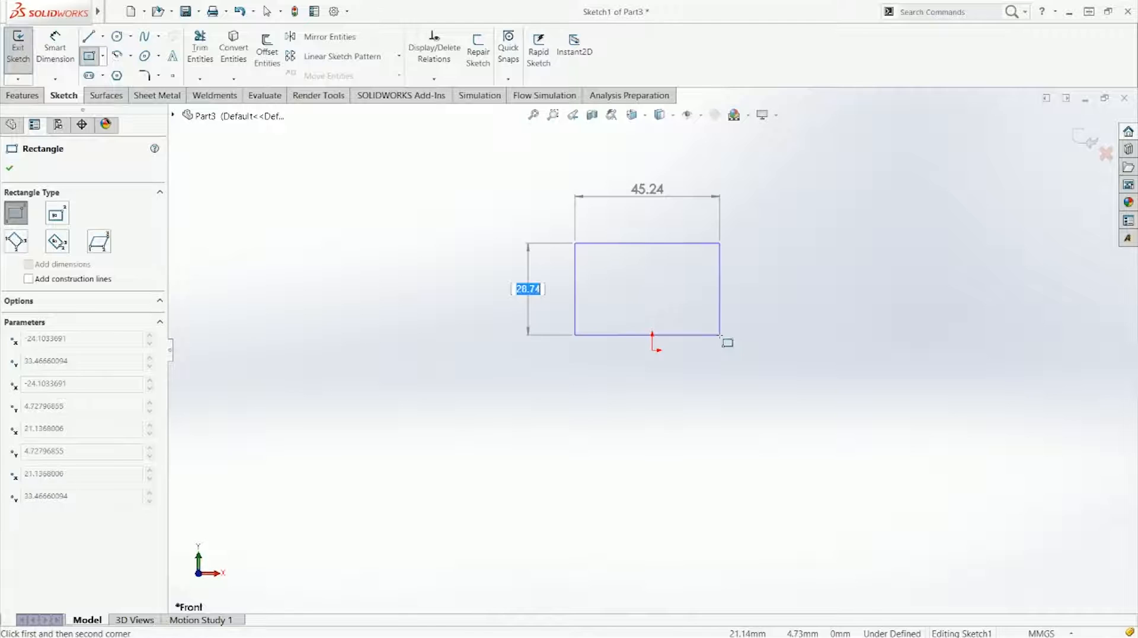
type("1000")
key("Tab")
type("6")
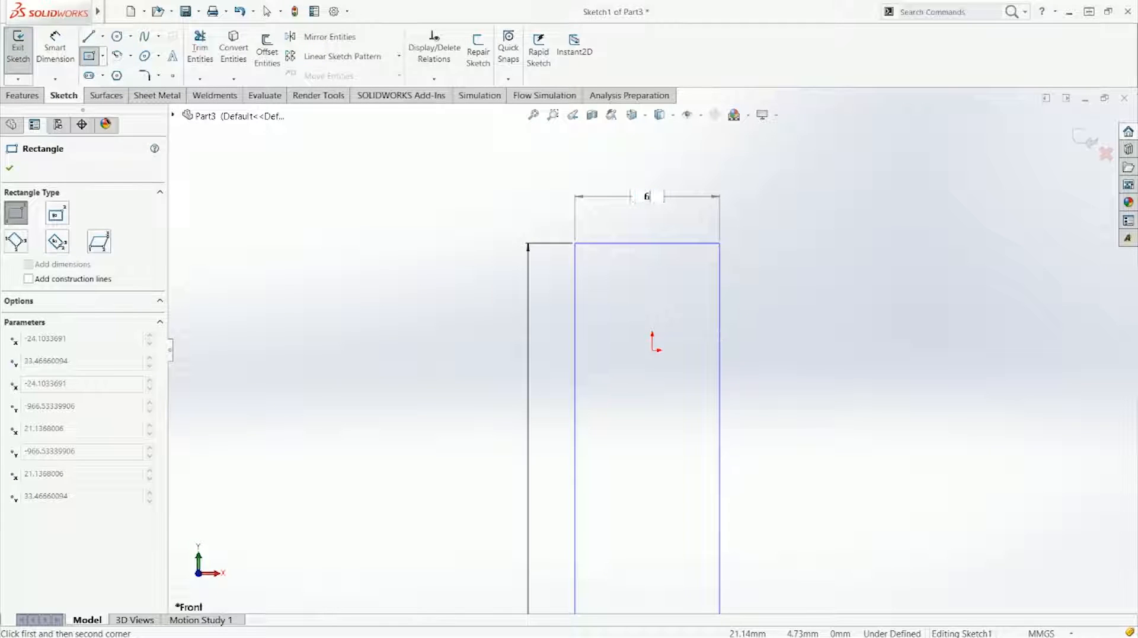
key("Return")
key("Escape")
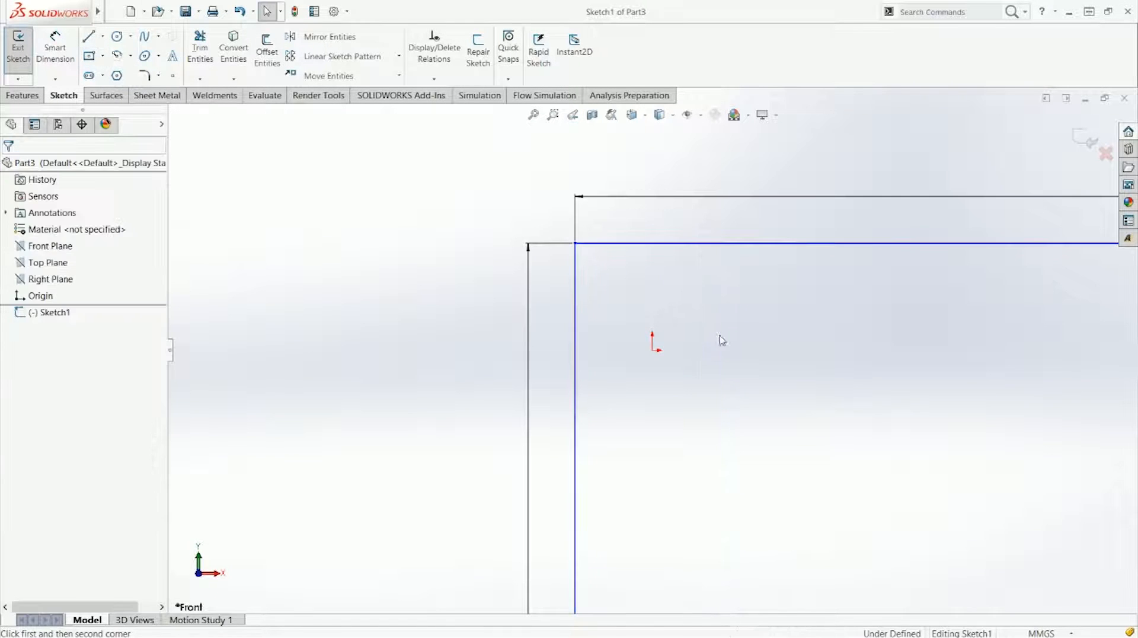
Add a Midpoint relation between the rectangle's bottom edge and the sketch origin
left_click(657, 352)
key("f")
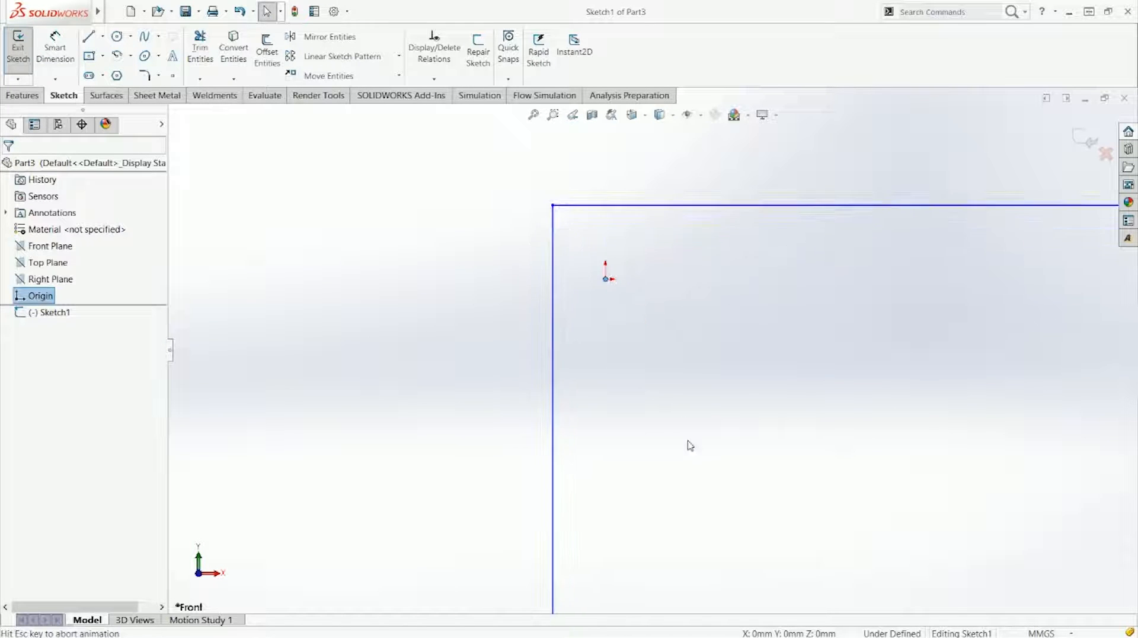
left_click(680, 571, "ctrl")
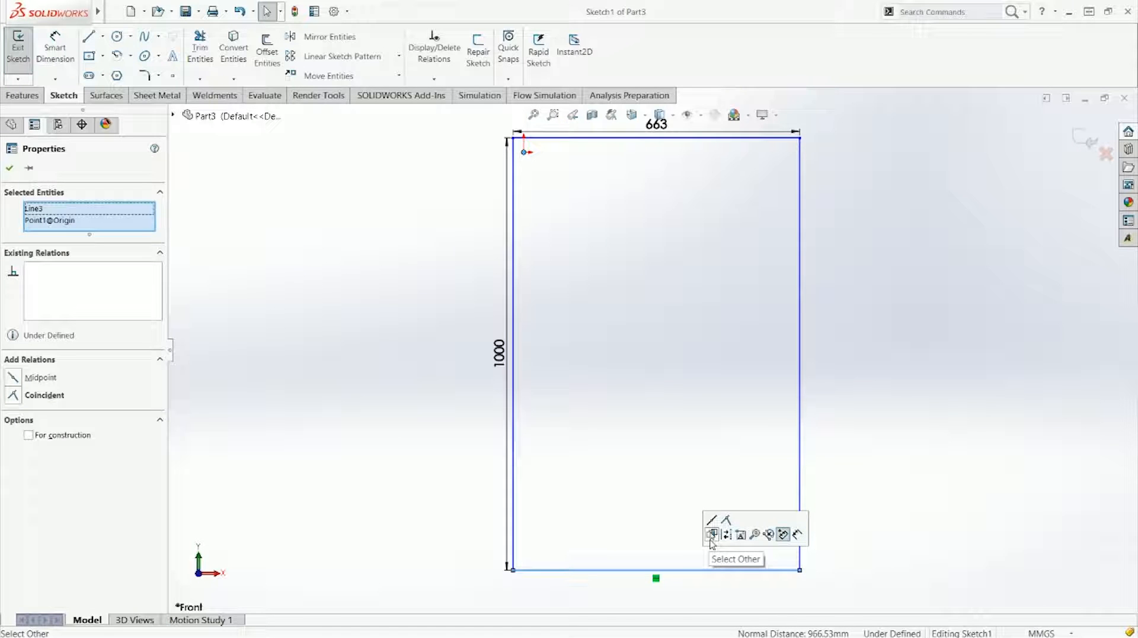
left_click(711, 521)
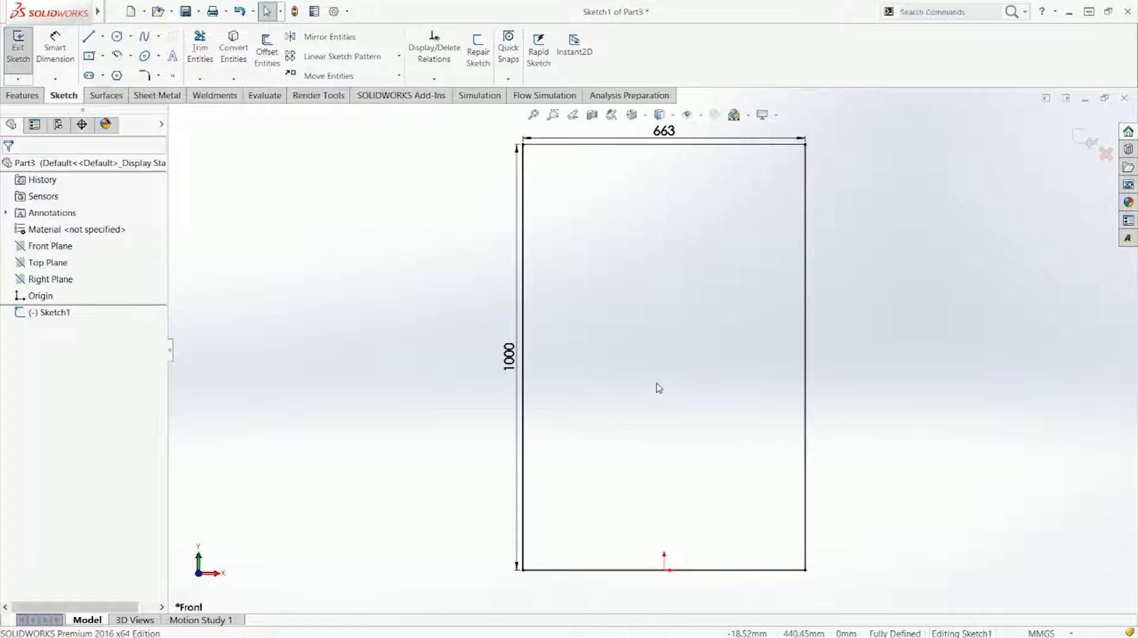
Set the rectangle's height to 663 mm and its width to 1000 mm
double_click(511, 357)
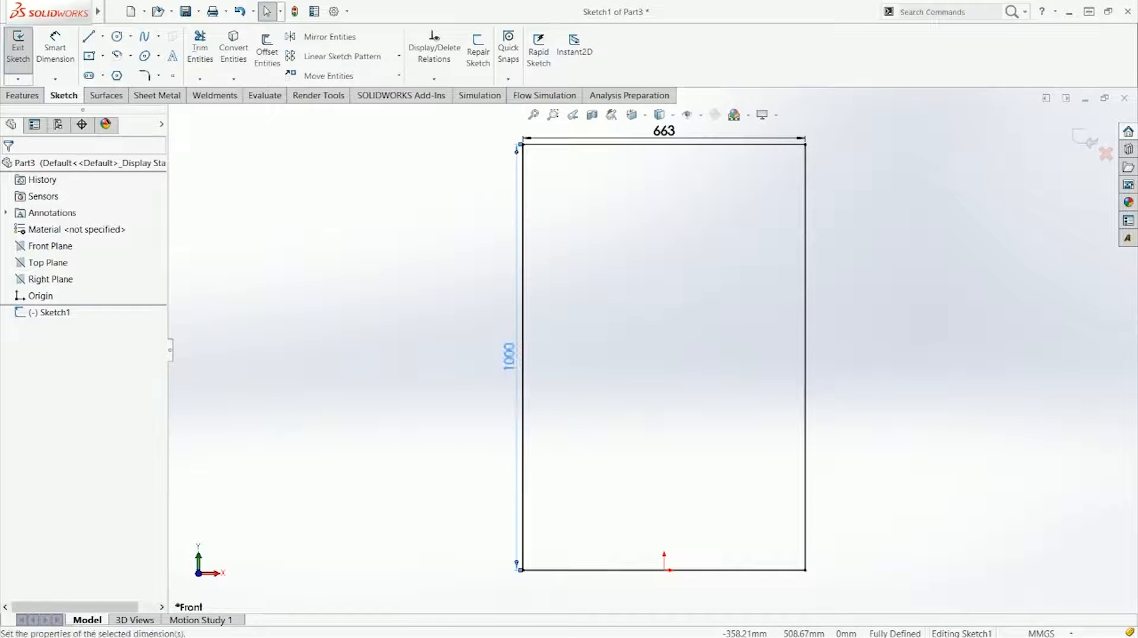
type("663")
key("Return")
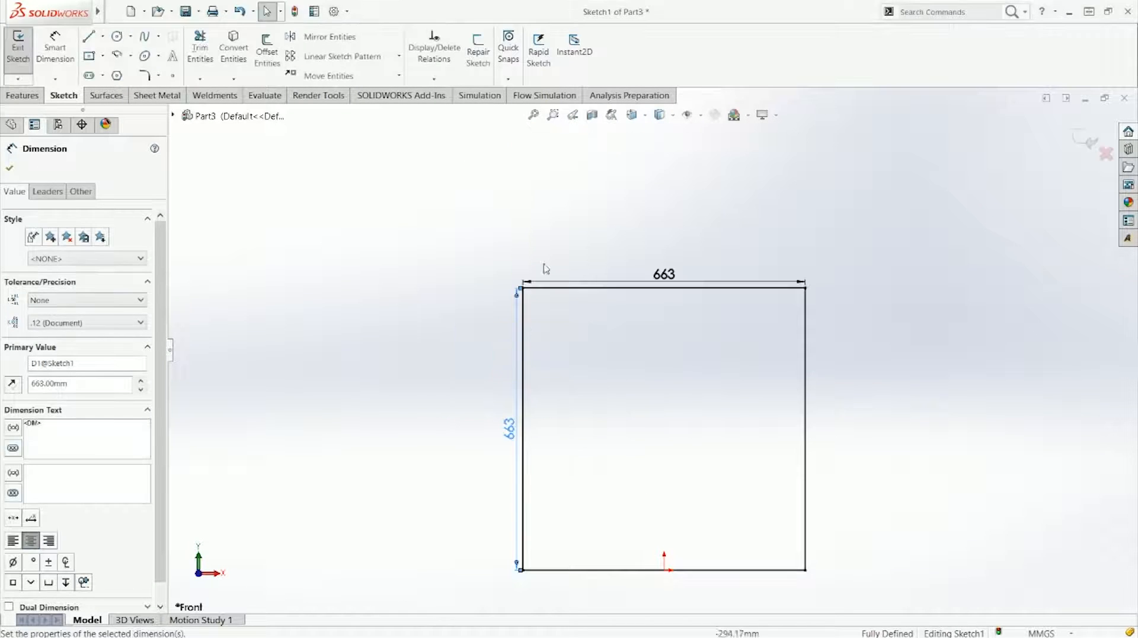
double_click(670, 276)
type("663")
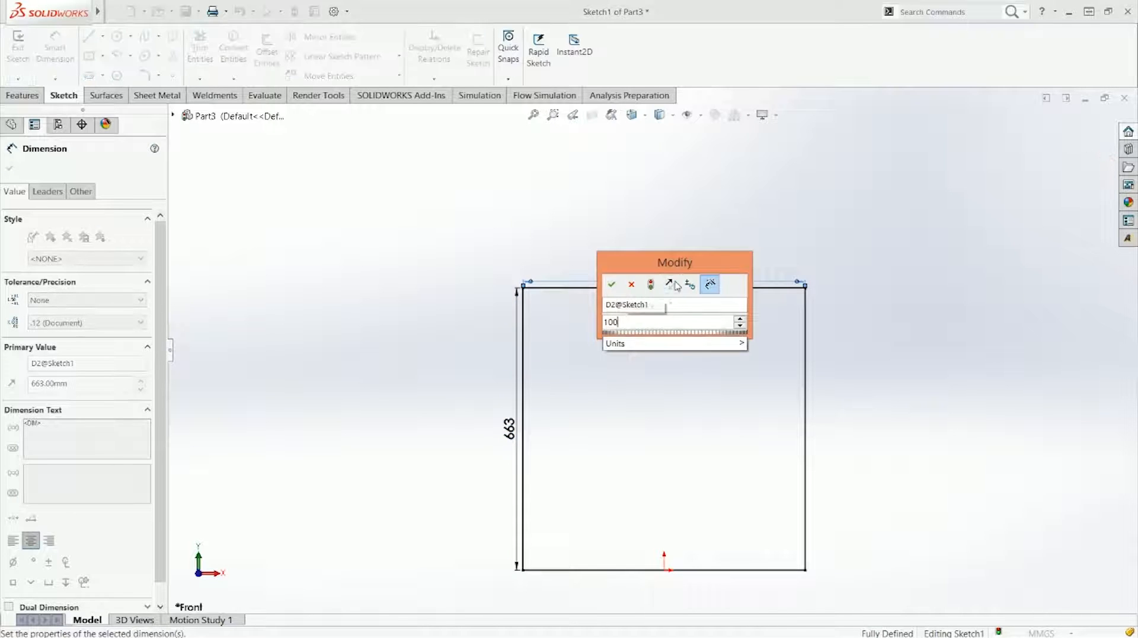
key("Return")
left_click(674, 201)
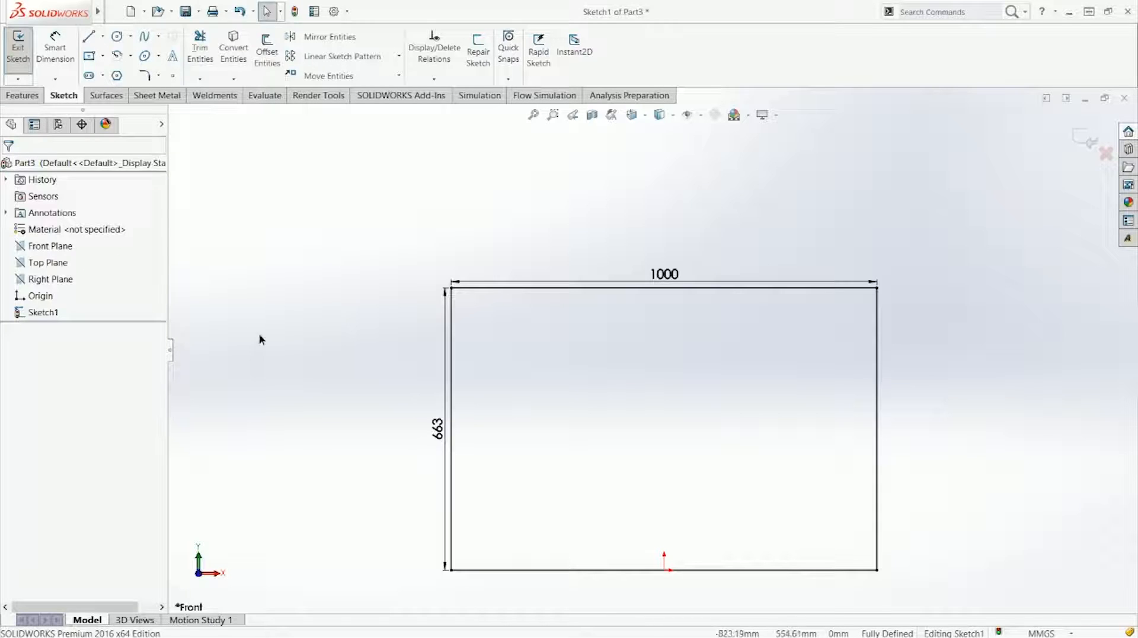
Sketch two vertical doorway sides, each about 342 mm tall, up from the bottom edge in the rectangle's right half
key("l")
left_click(736, 570)
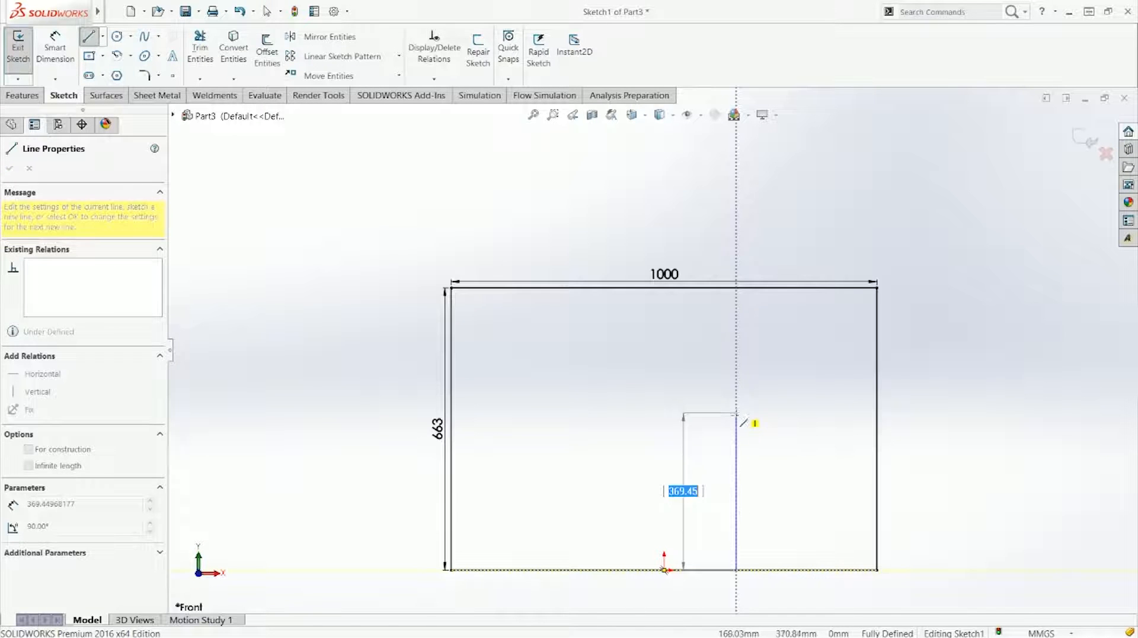
double_click(739, 424)
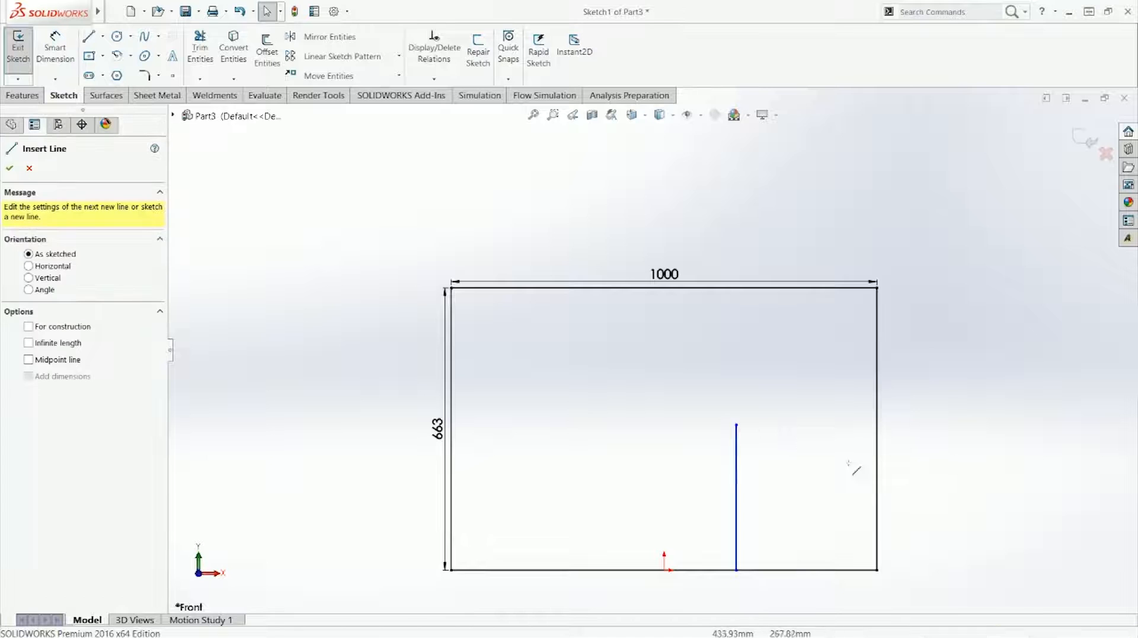
left_click(840, 570)
key("Escape")
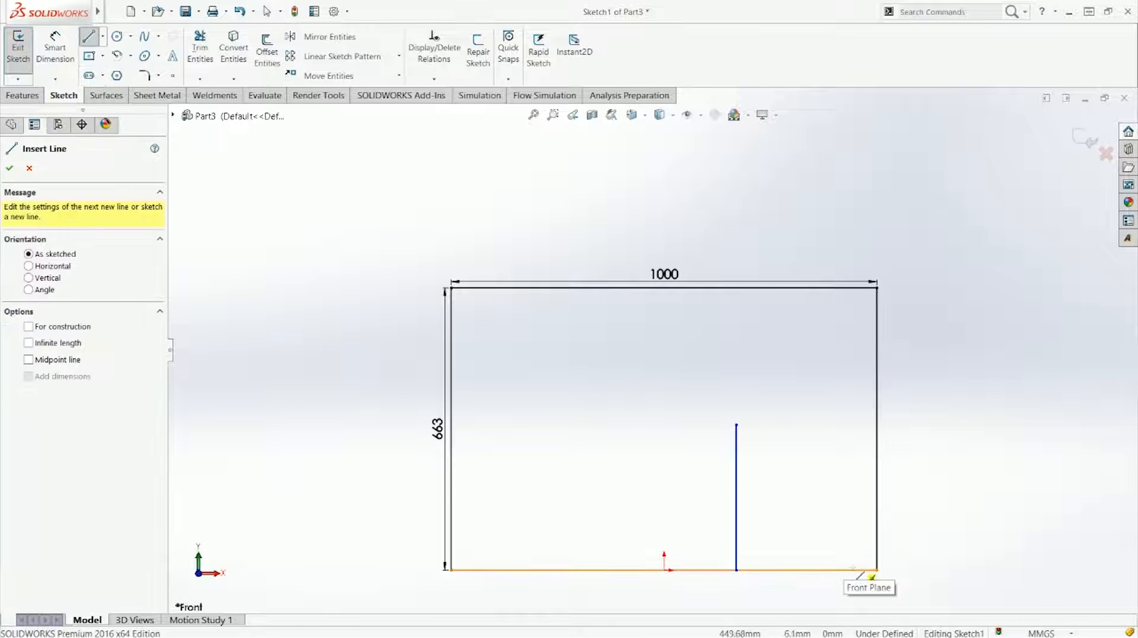
left_click(846, 569)
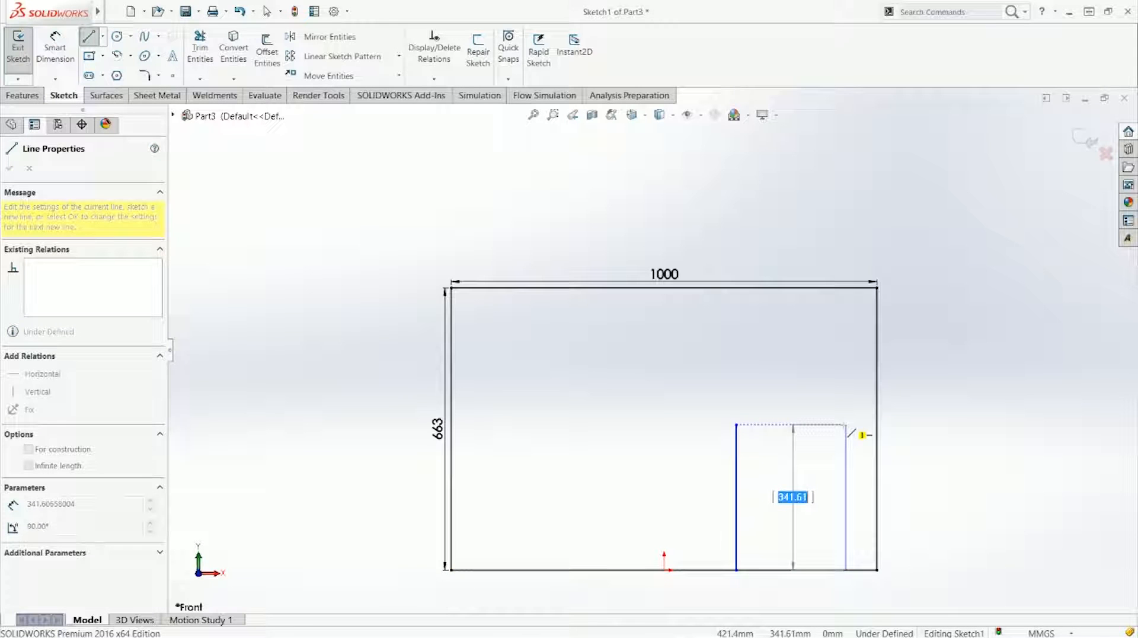
left_click(847, 428)
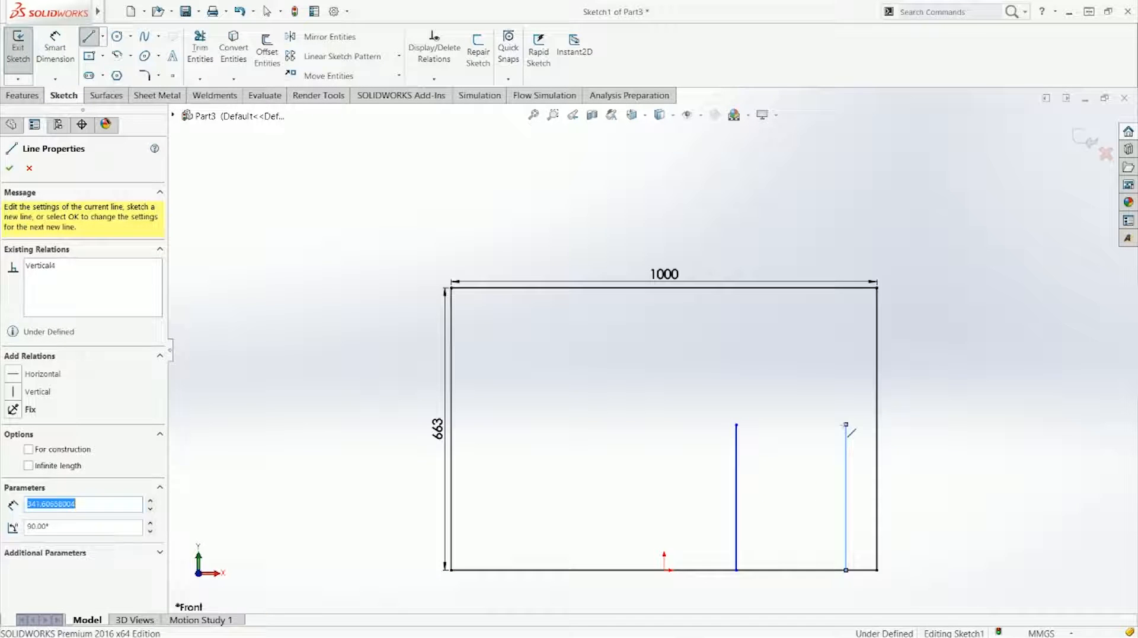
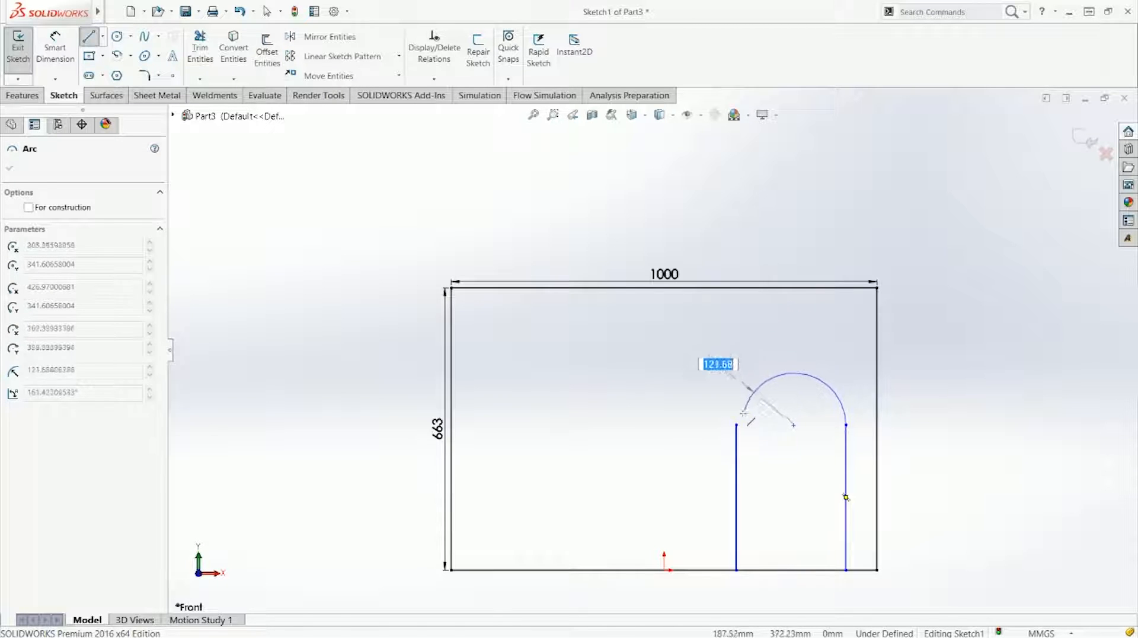
Join the tops of the doorway sides with a tangent arc of about 129 mm radius and trim the bottom edge between them
left_click(737, 426)
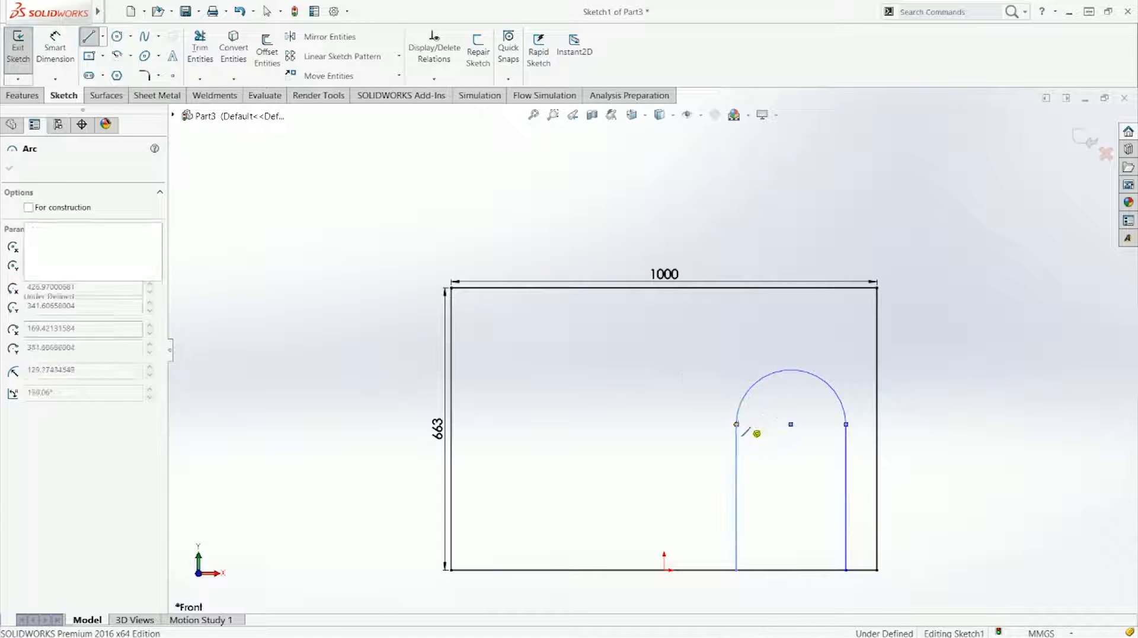
key("Escape")
left_click(738, 450)
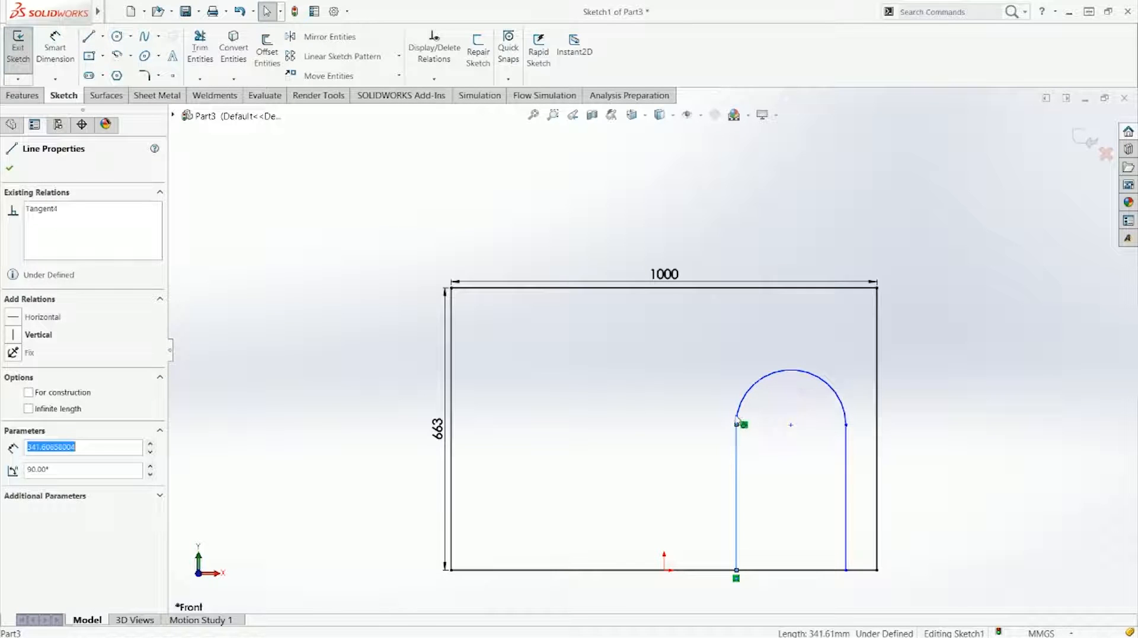
left_click(775, 443)
left_click(845, 414)
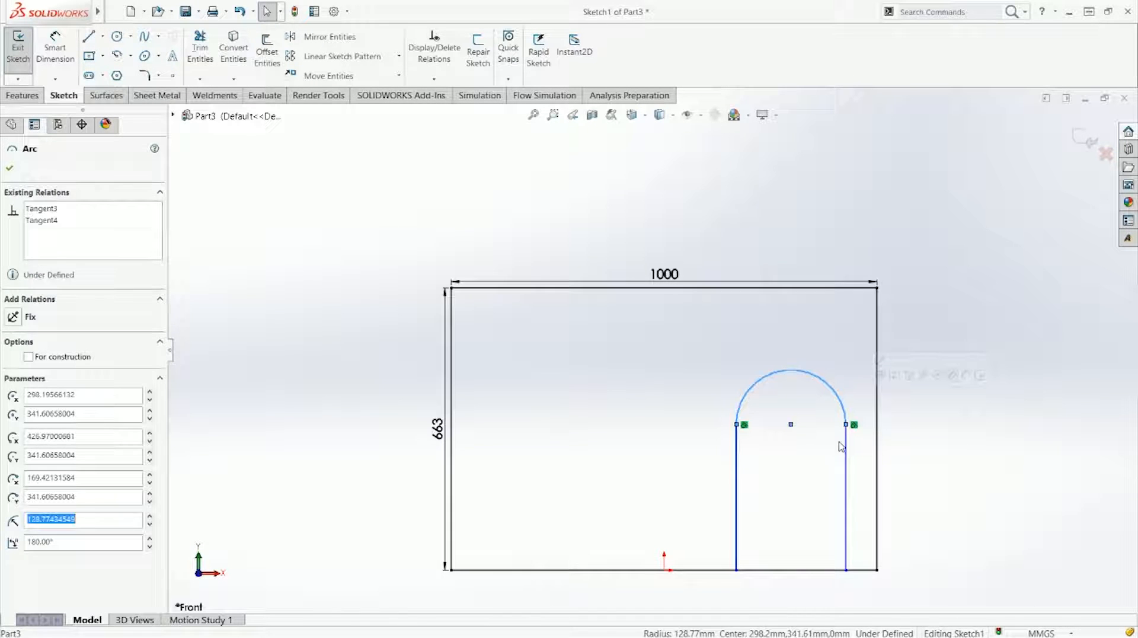
left_click(806, 470)
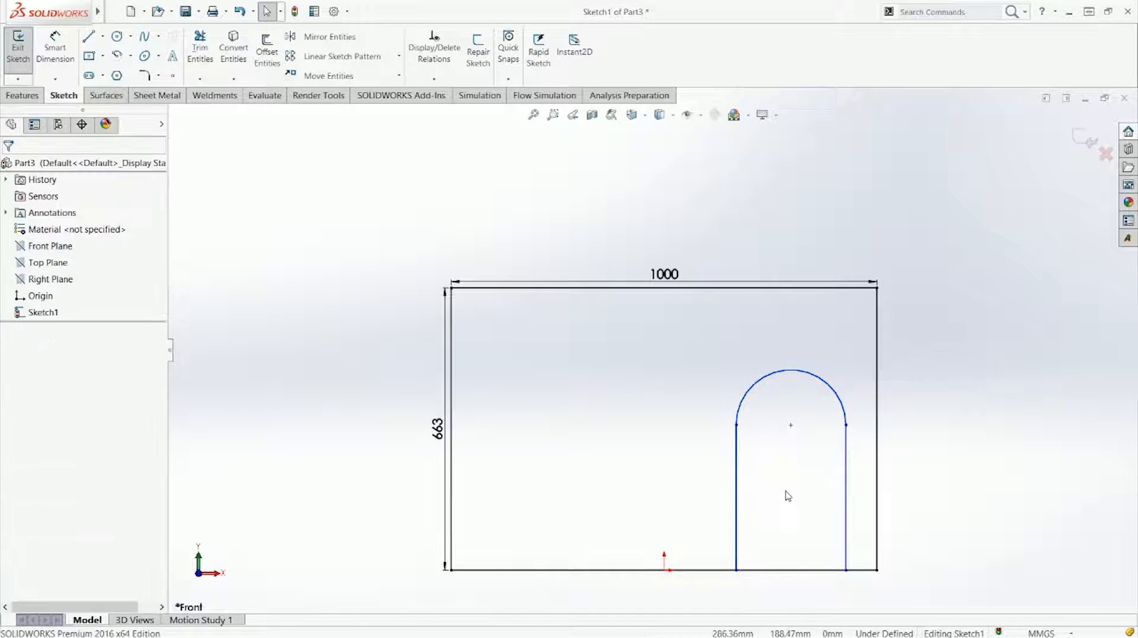
left_click(201, 52)
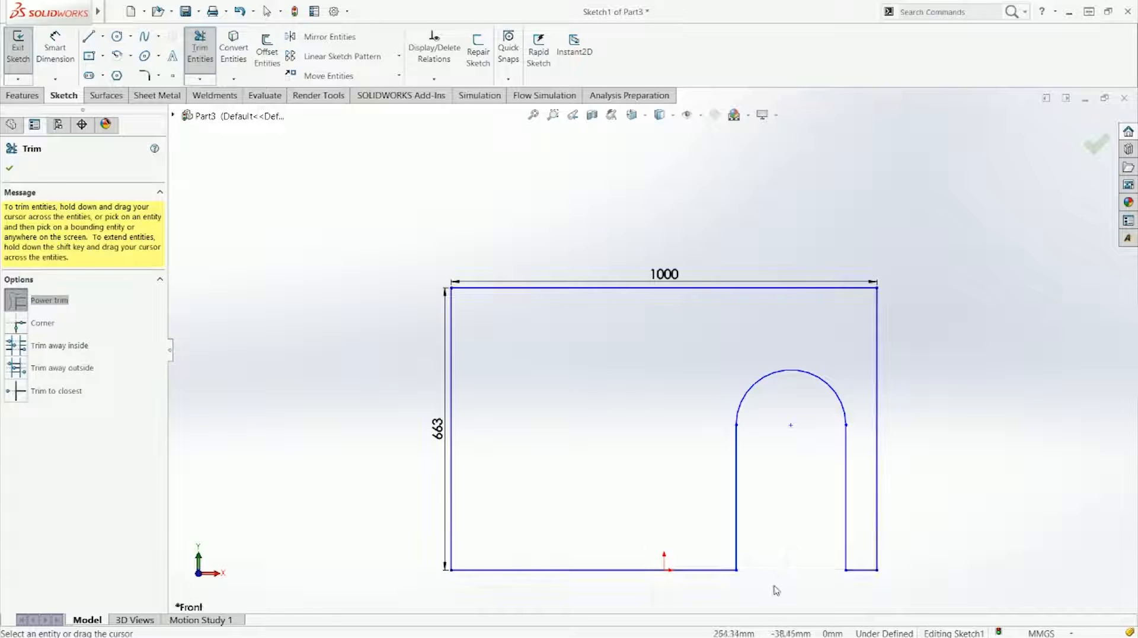
key("Escape")
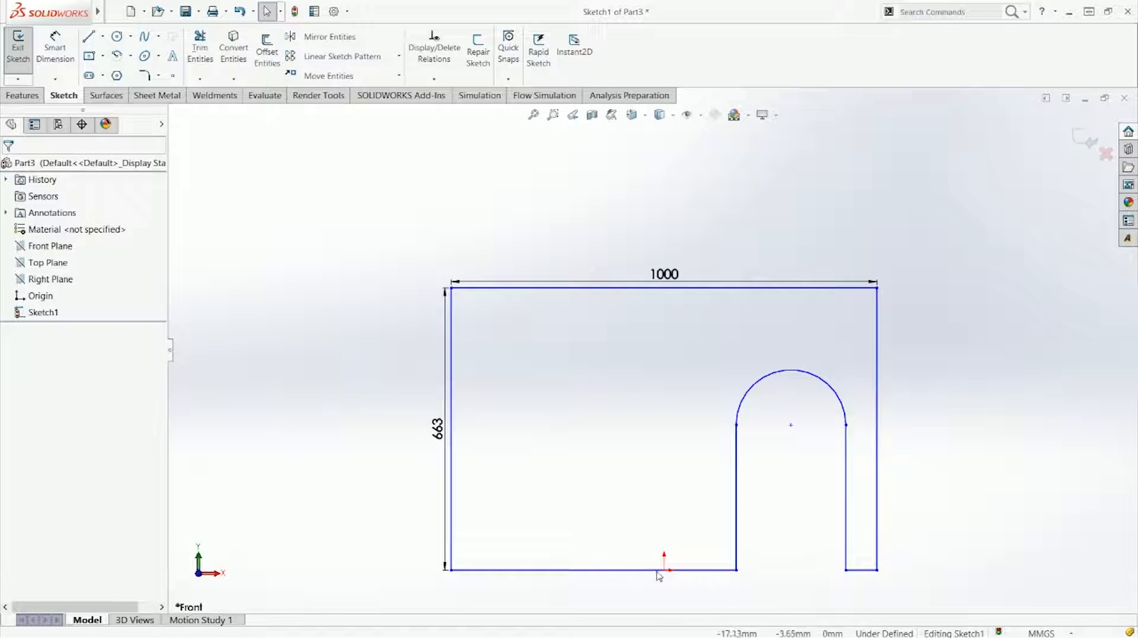
left_click_drag(877, 571, 939, 520)
key("ctrl+z")
left_click(713, 599)
left_click(666, 573)
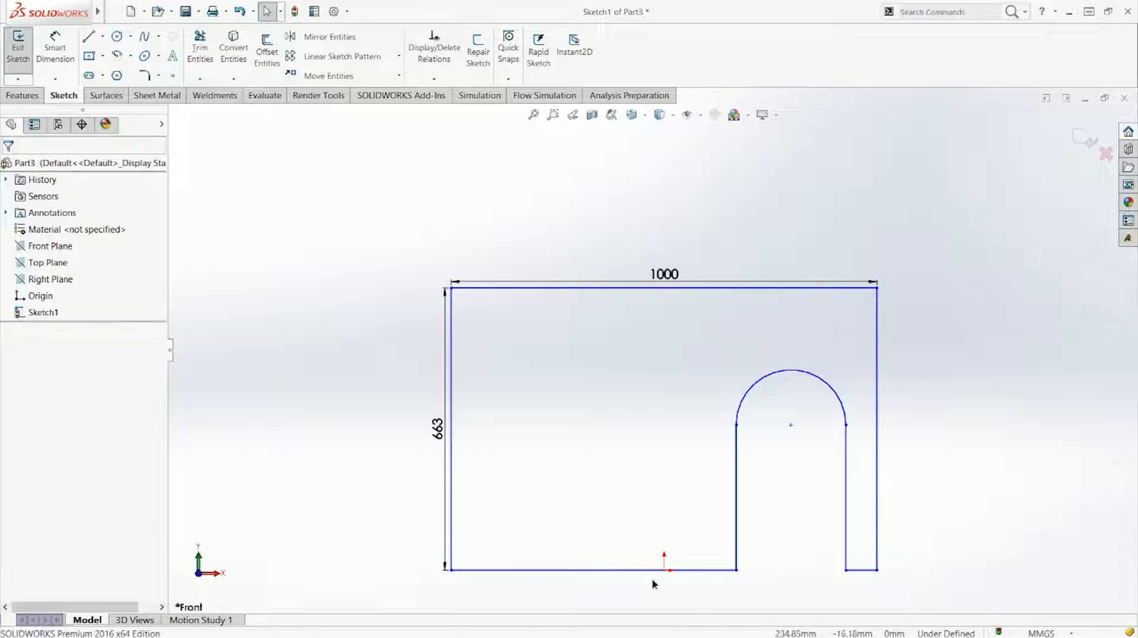
key("l")
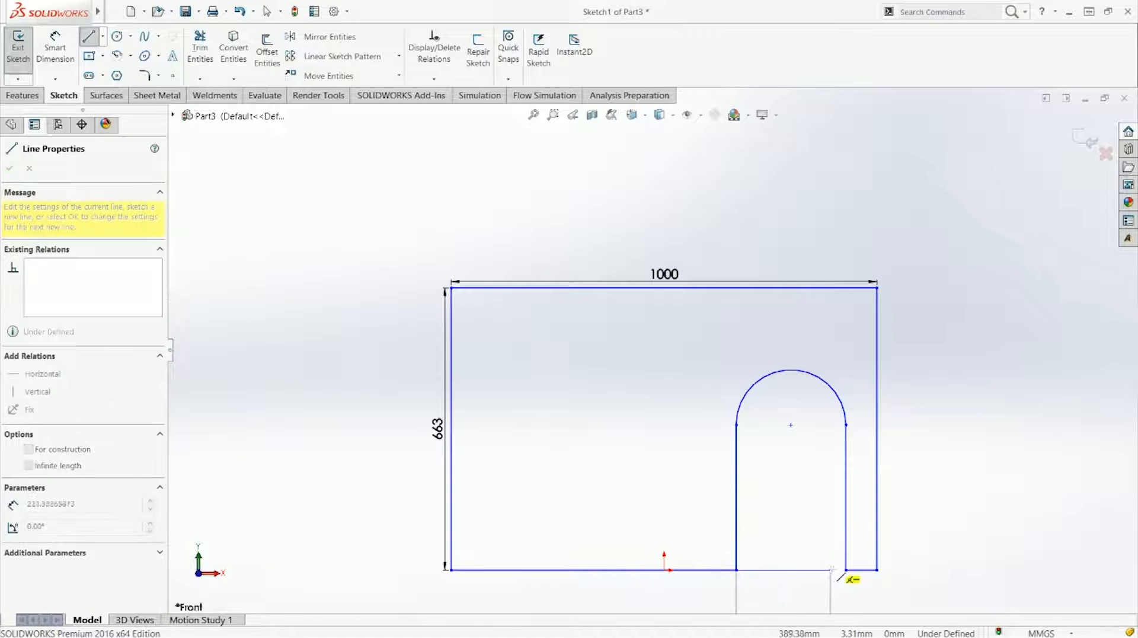
key("Escape")
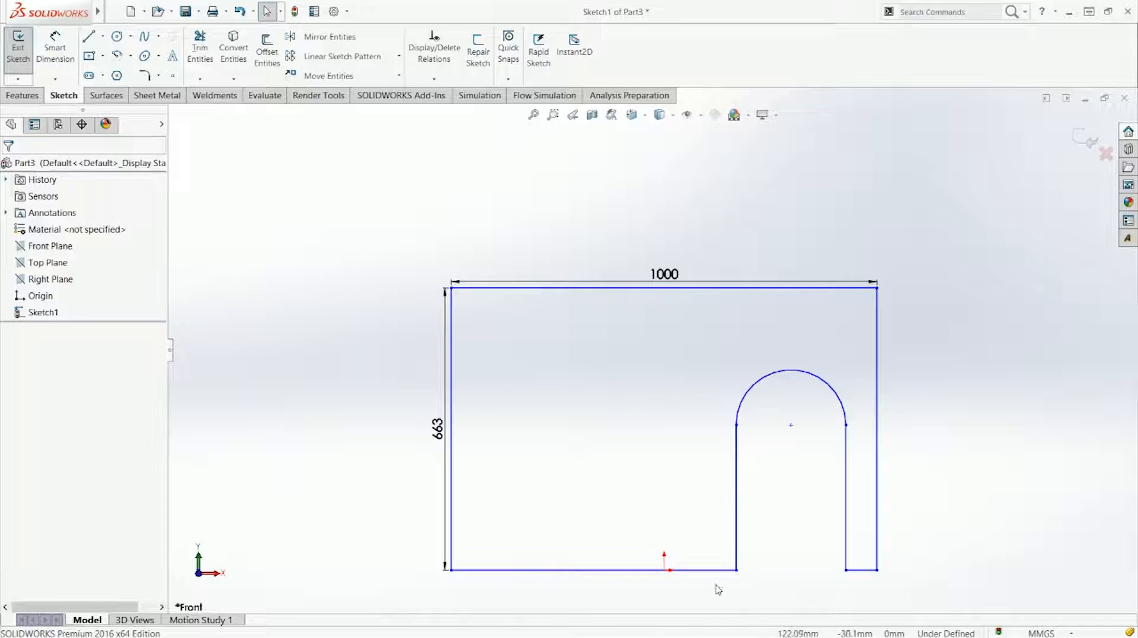
Sketch a vertical line from the origin up to the rectangle's top edge and convert it to construction geometry
key("l")
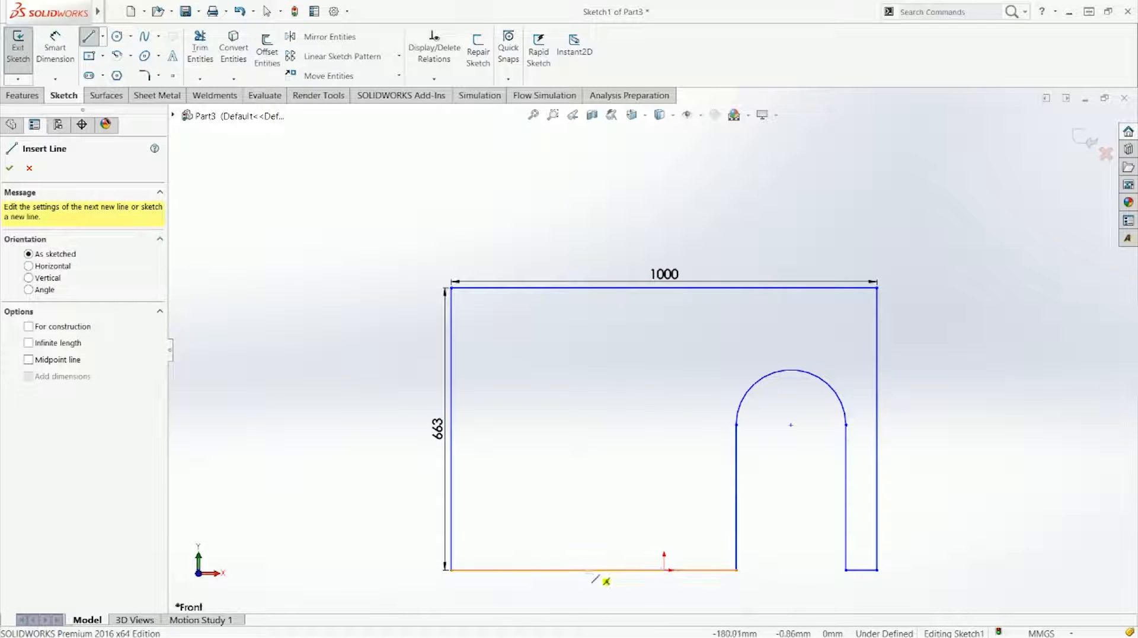
left_click(663, 569)
left_click(664, 288)
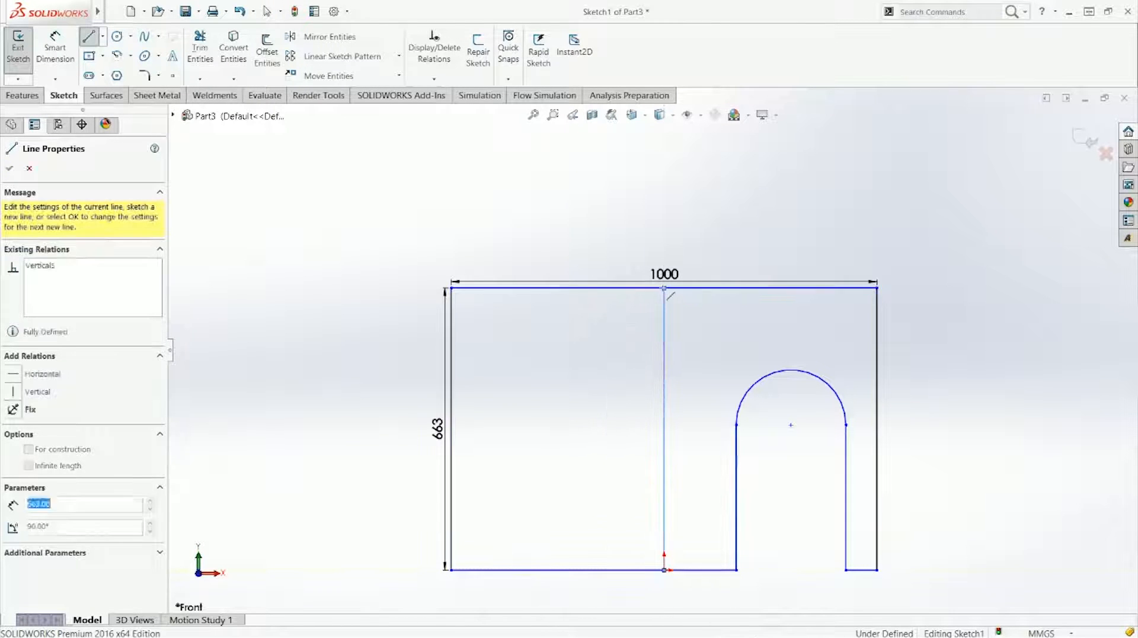
key("Escape")
left_click(665, 366)
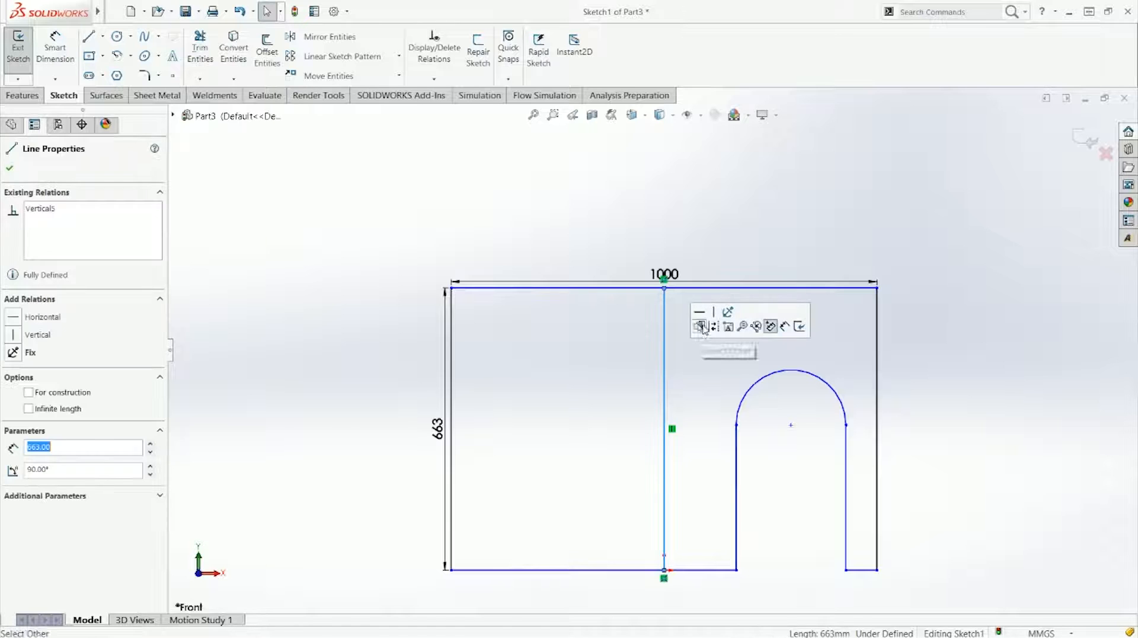
left_click(696, 358)
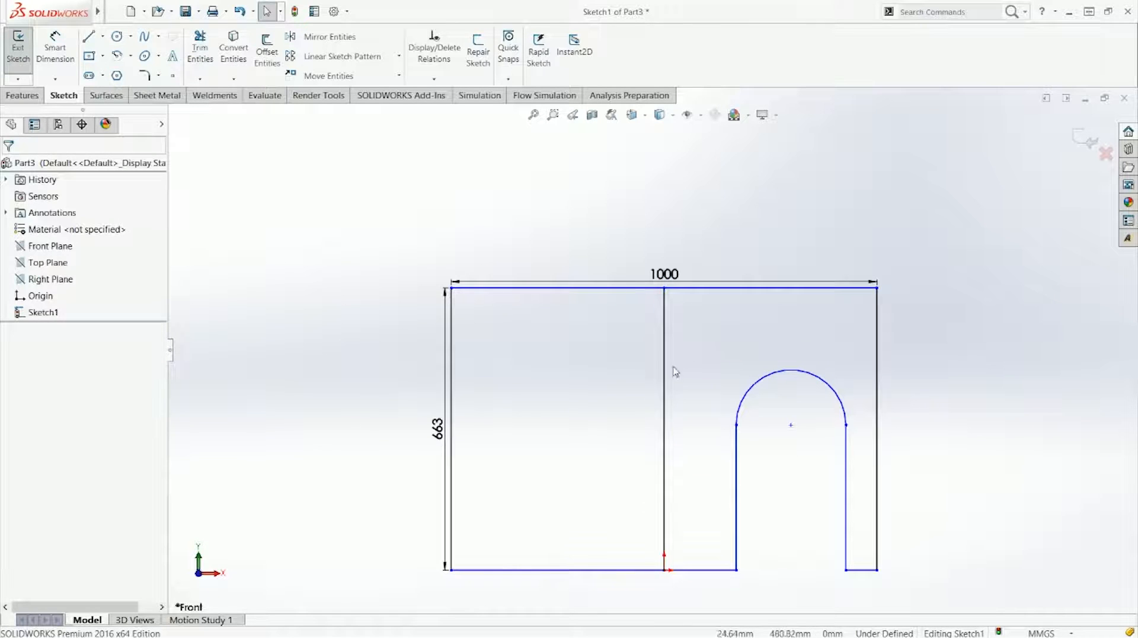
left_click(664, 376)
left_click(711, 335)
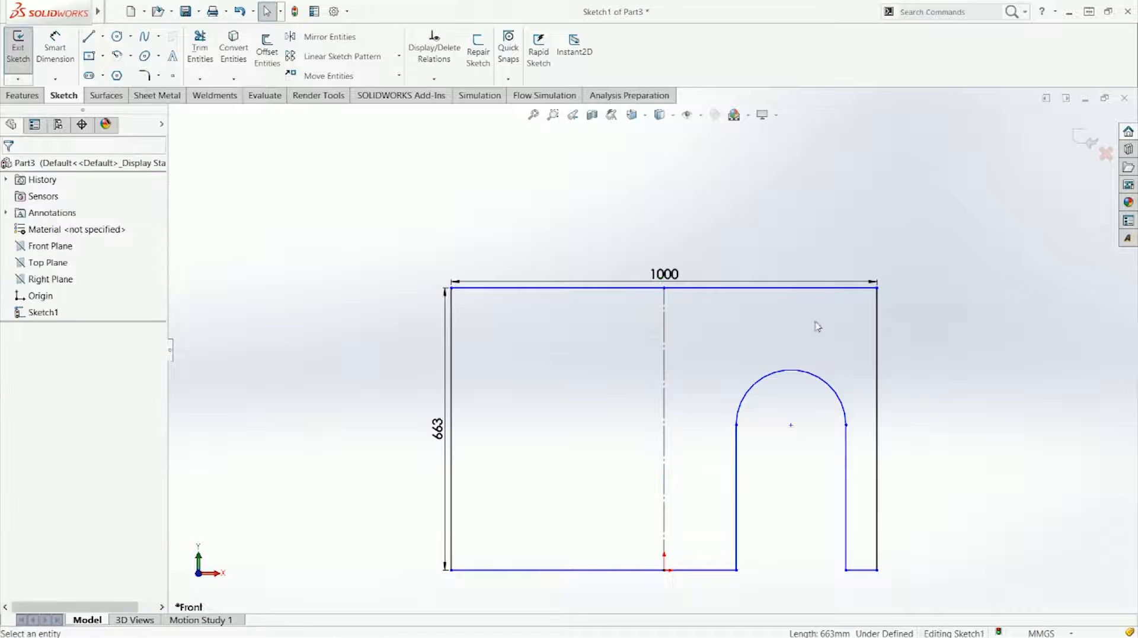
Add a Coincident relation between the rectangle's bottom edge and the origin point
left_click_drag(877, 289, 877, 228)
left_click(701, 498)
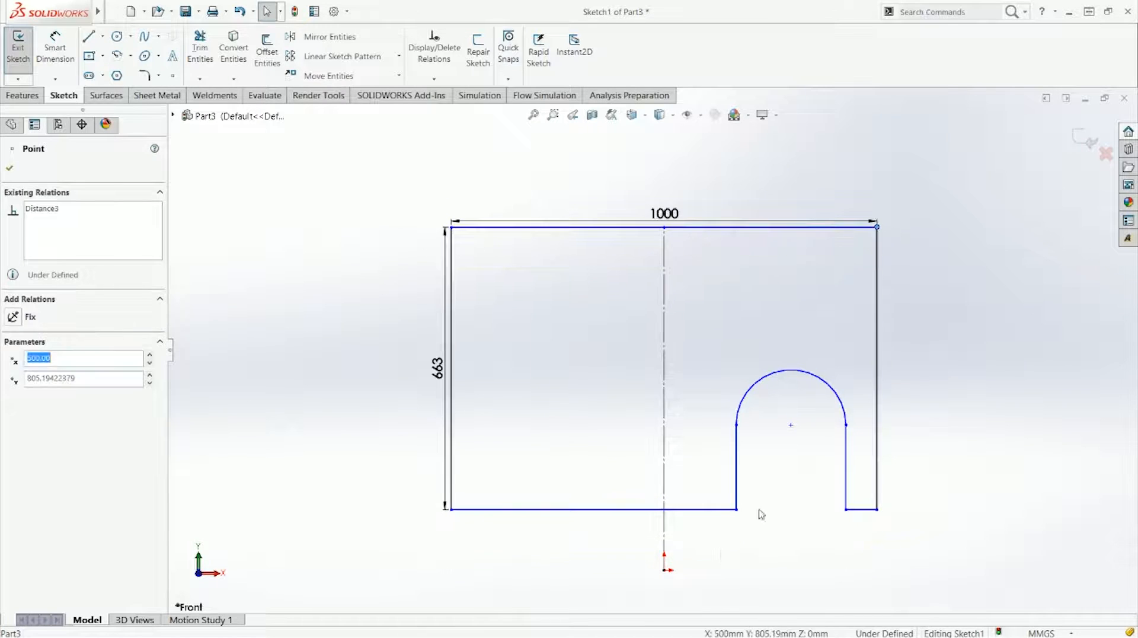
left_click(685, 527)
left_click(681, 510)
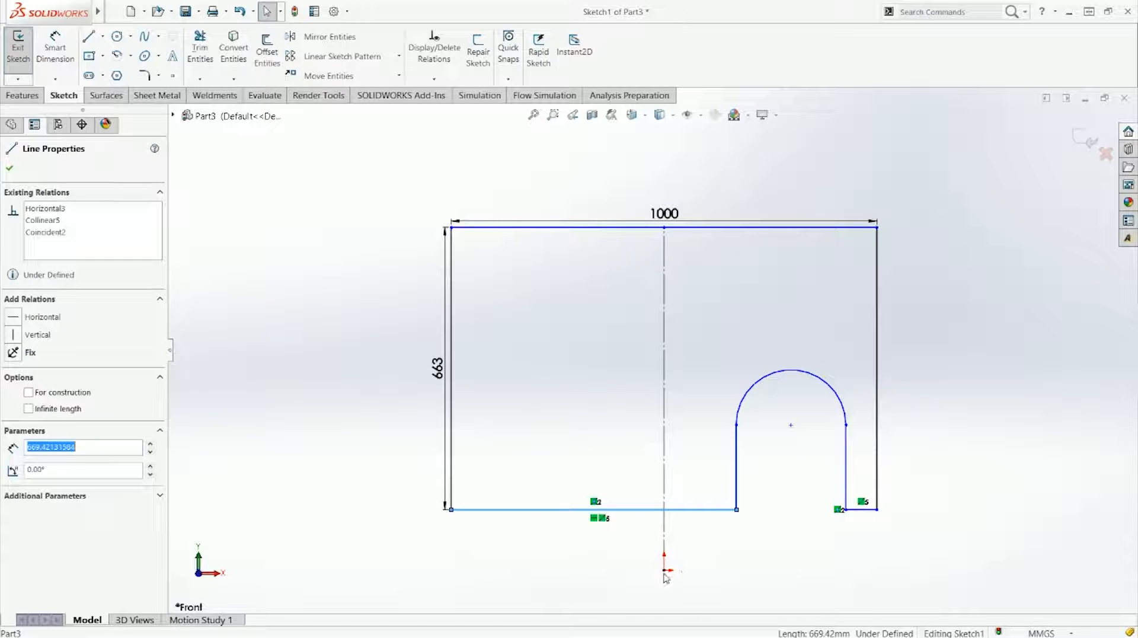
left_click(664, 573, "ctrl")
left_click(710, 522)
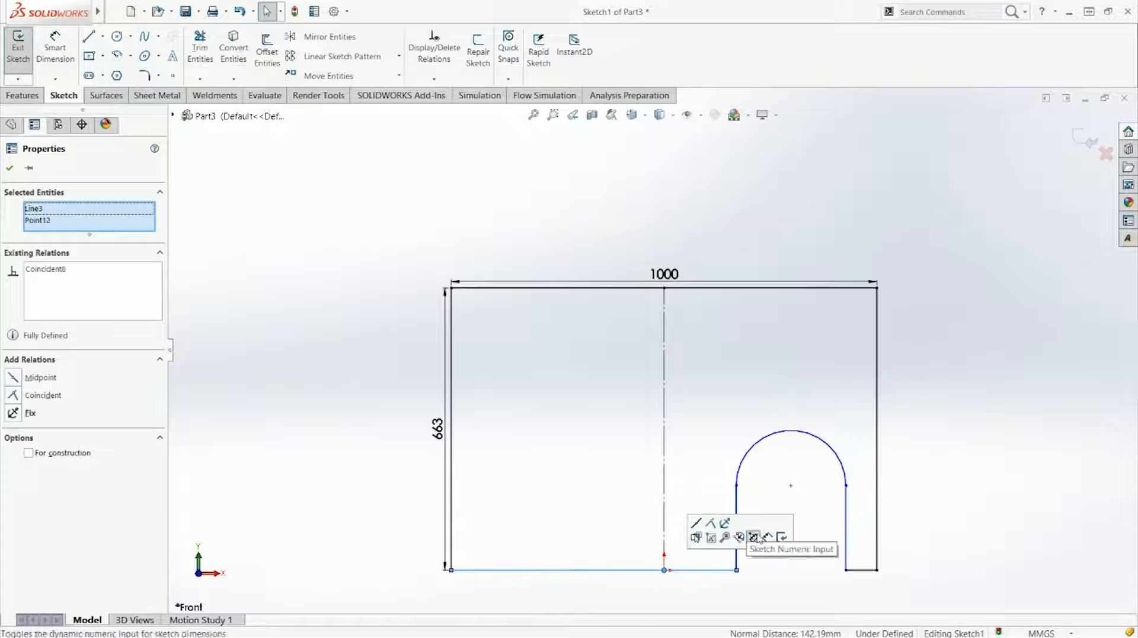
left_click(797, 568)
Dimension the doorway's overall height from the bottom edge to the top of the arc as 600 mm
right_click_drag(795, 564, 785, 435)
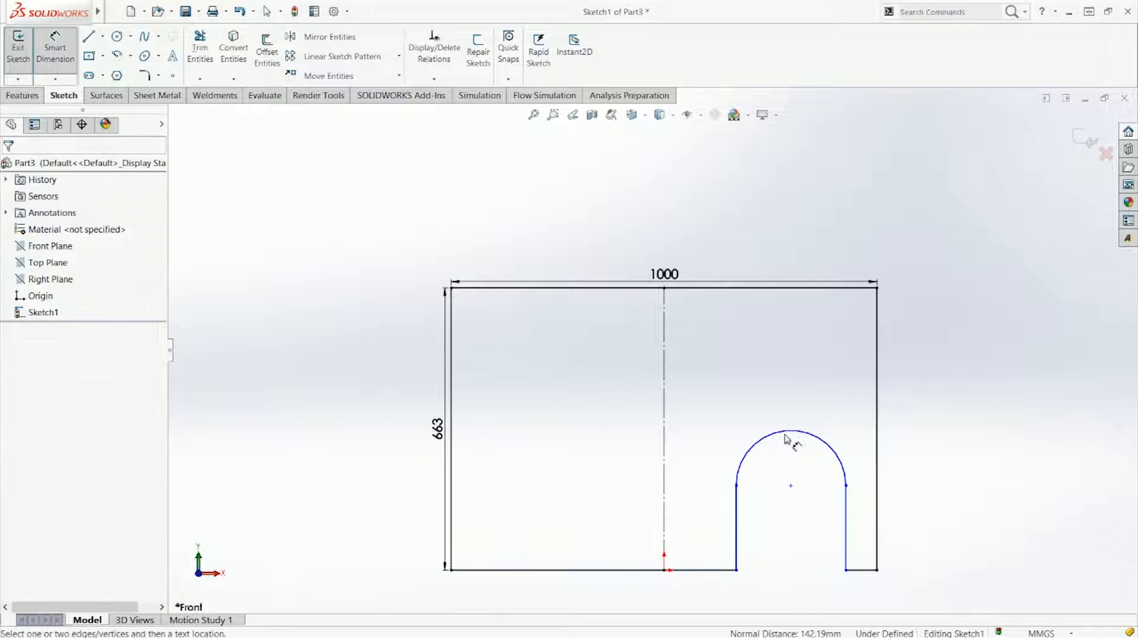
left_click(714, 570)
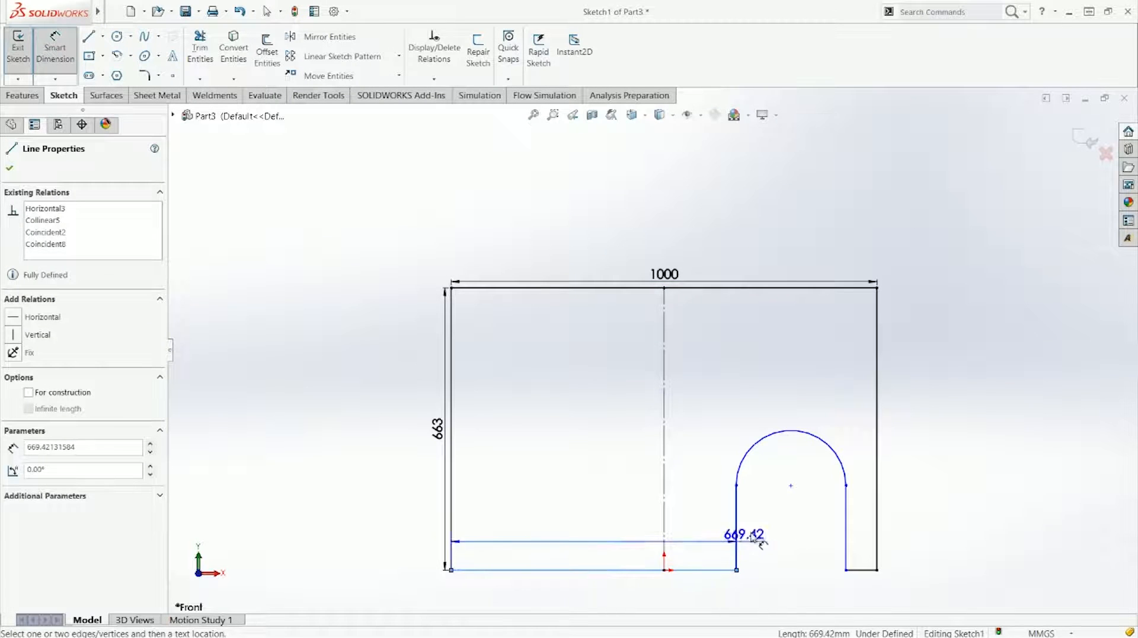
left_click(796, 431)
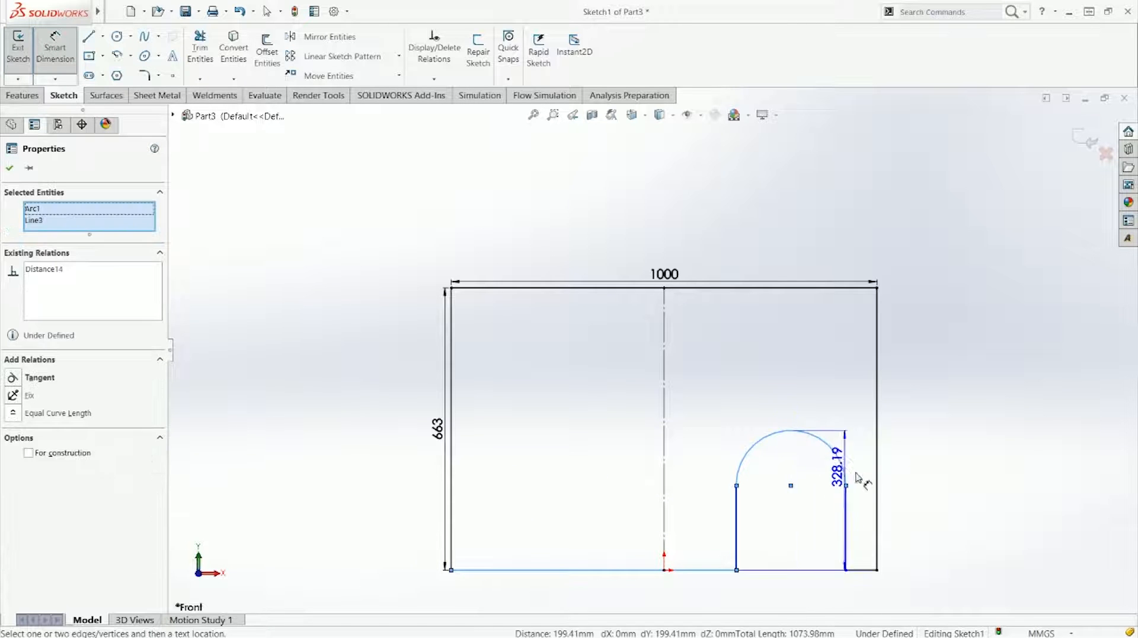
left_click(937, 475)
type("600")
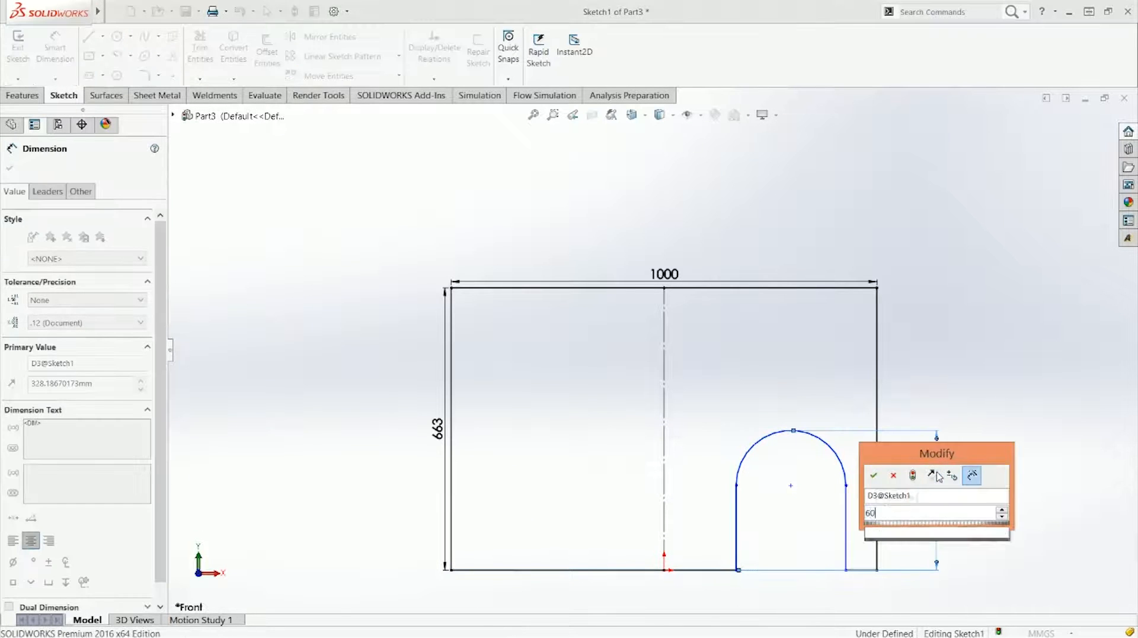
key("Return")
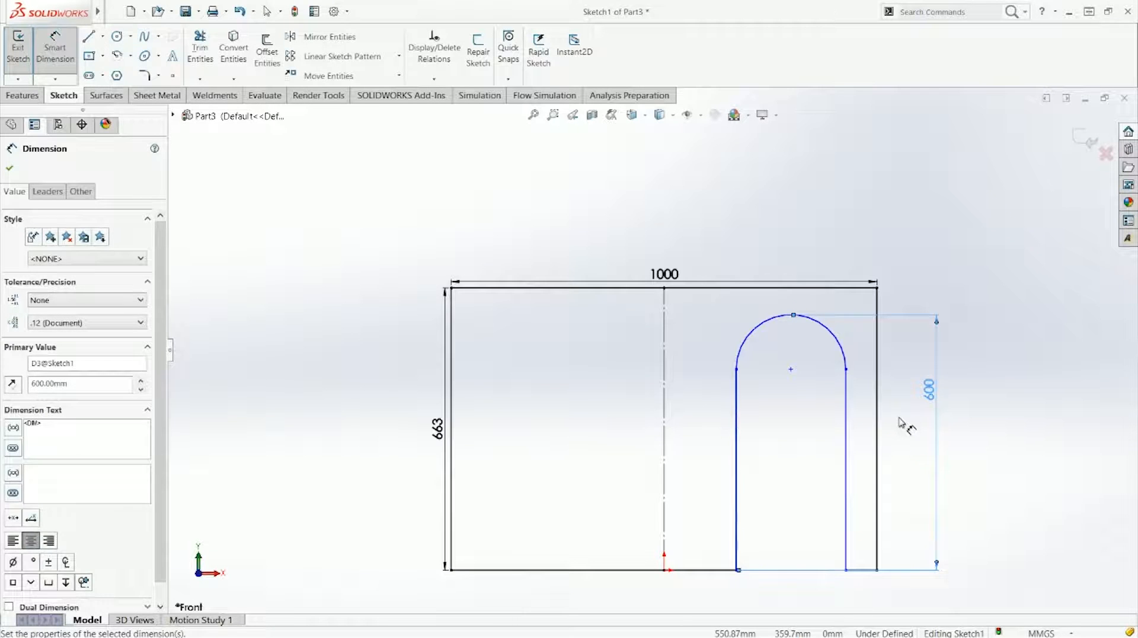
key("Escape")
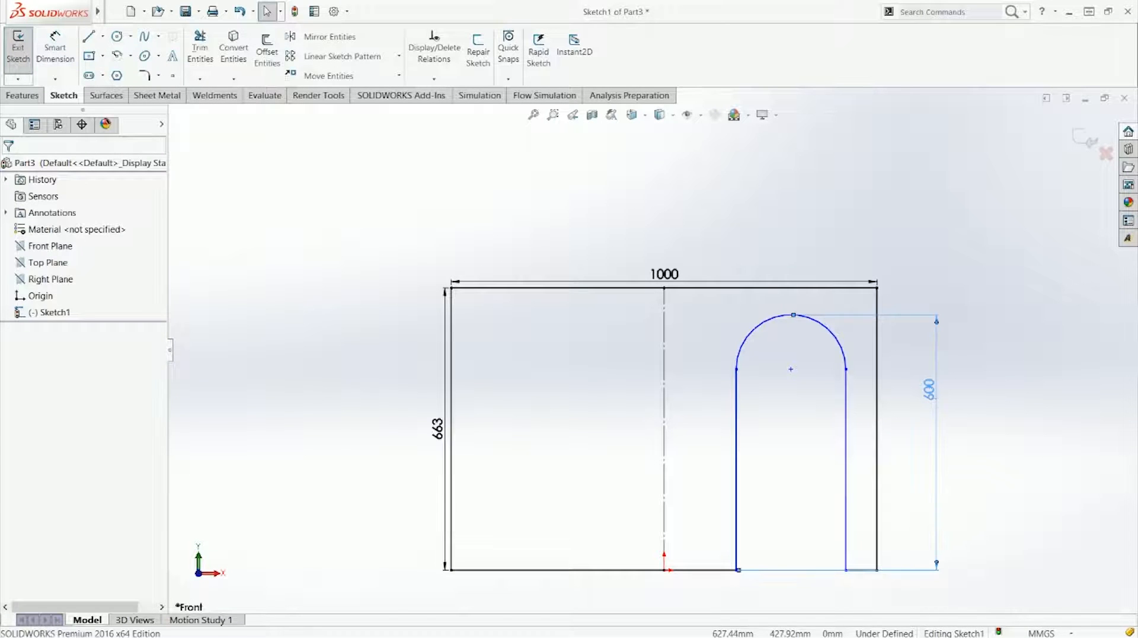
Set the doorway's height dimension to 500 mm
double_click(929, 389)
type("500")
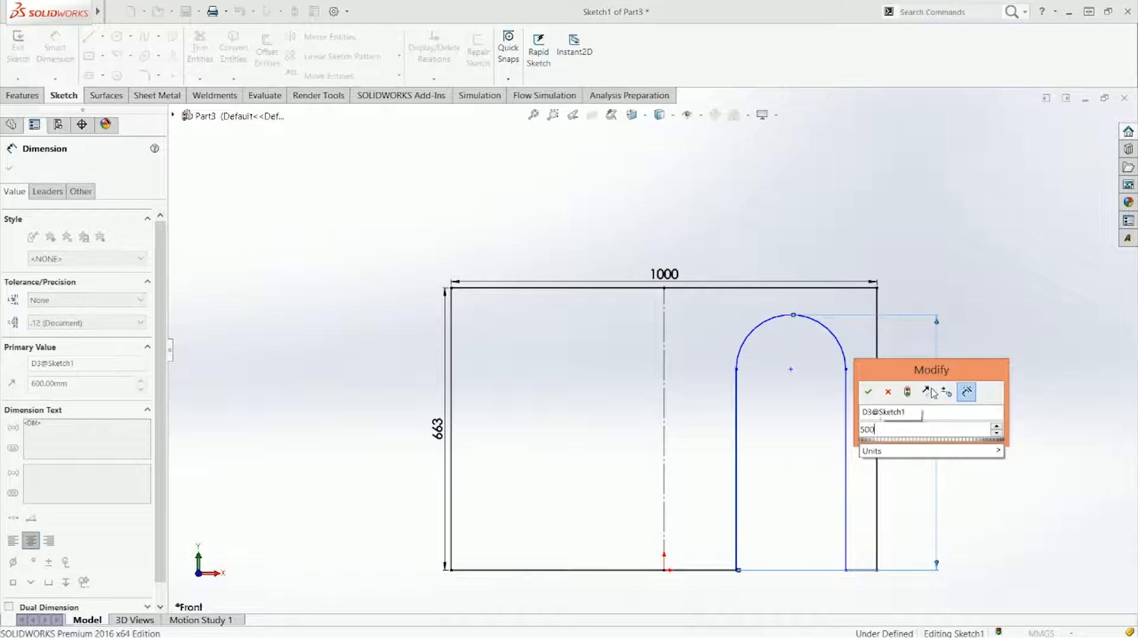
key("Return")
left_click(997, 445)
Dimension the doorway's width between its two vertical sides as 300 mm
right_click_drag(997, 444, 1012, 323)
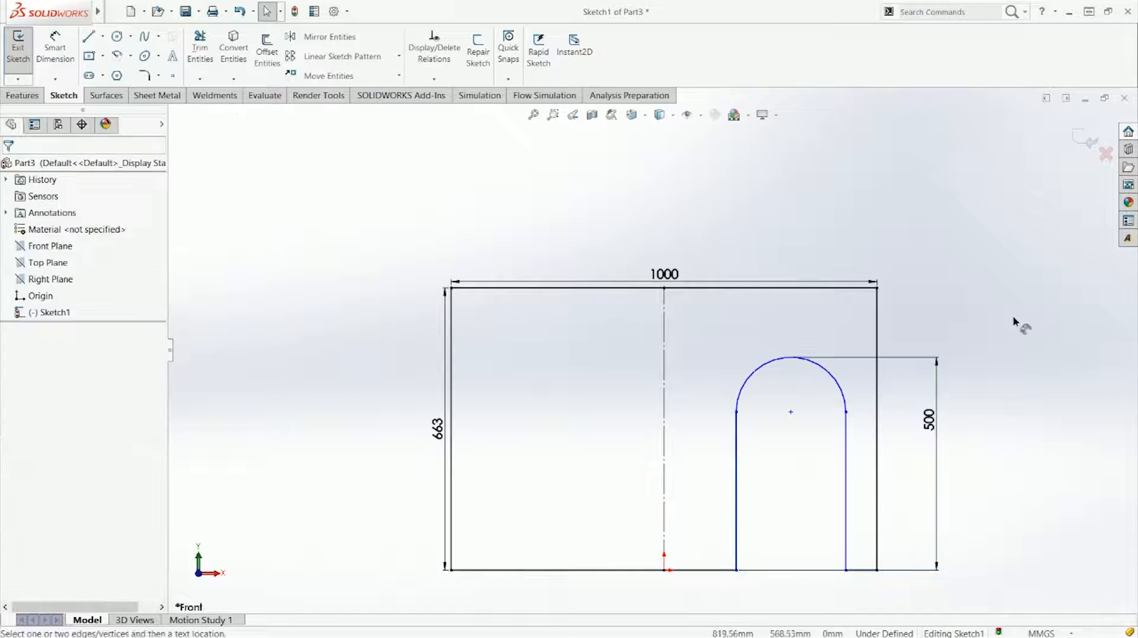
left_click(846, 457)
left_click(734, 472)
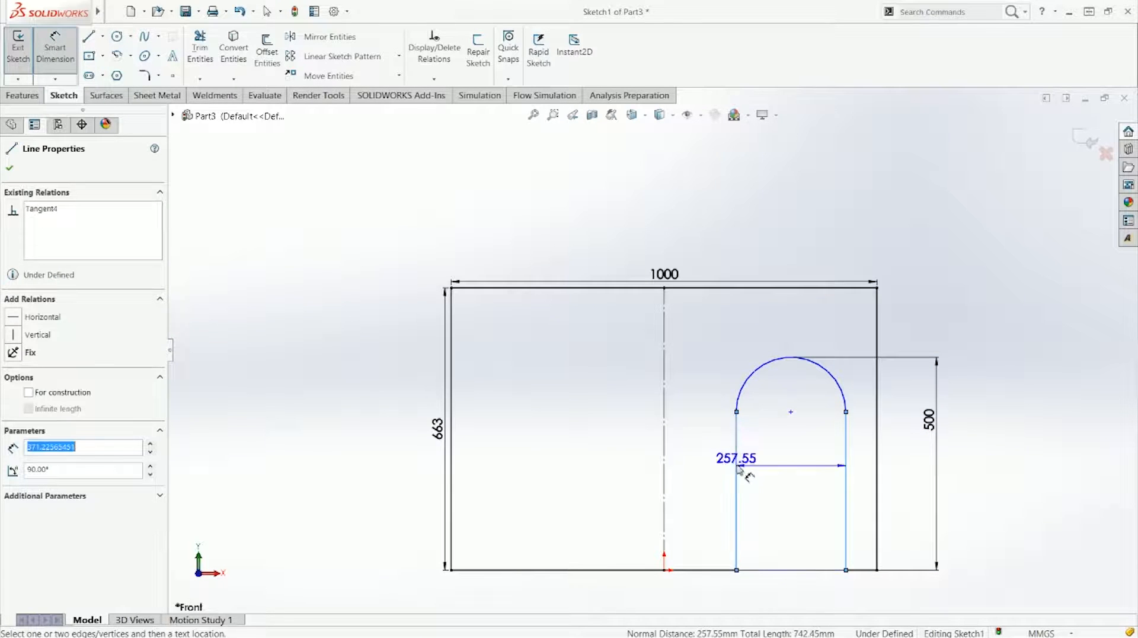
left_click(799, 326)
type("300")
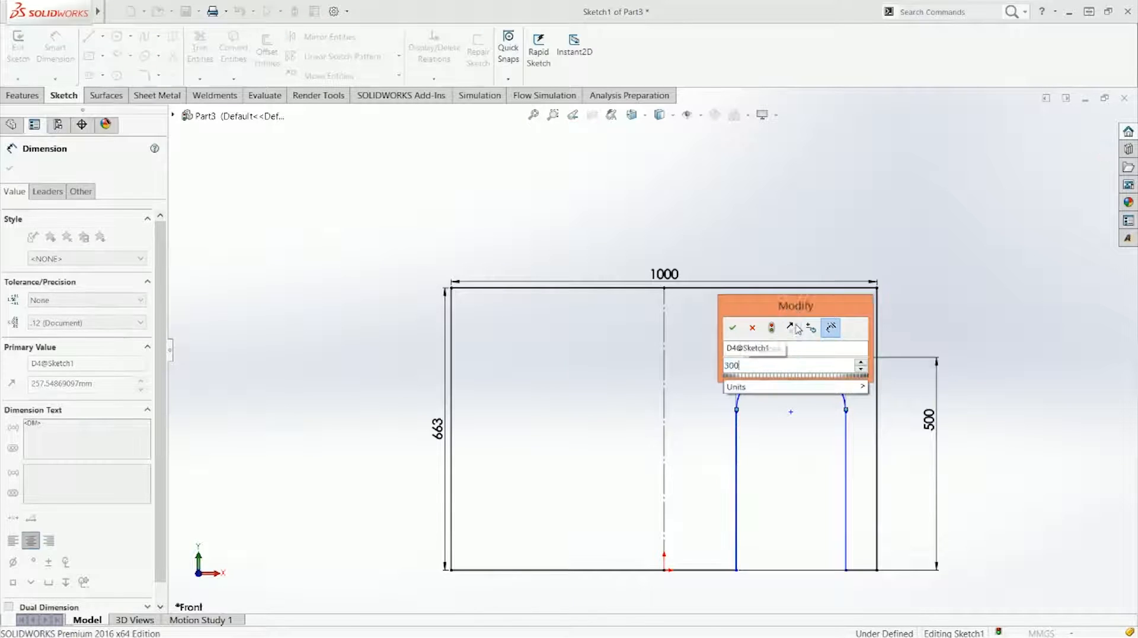
key("Return")
key("Escape")
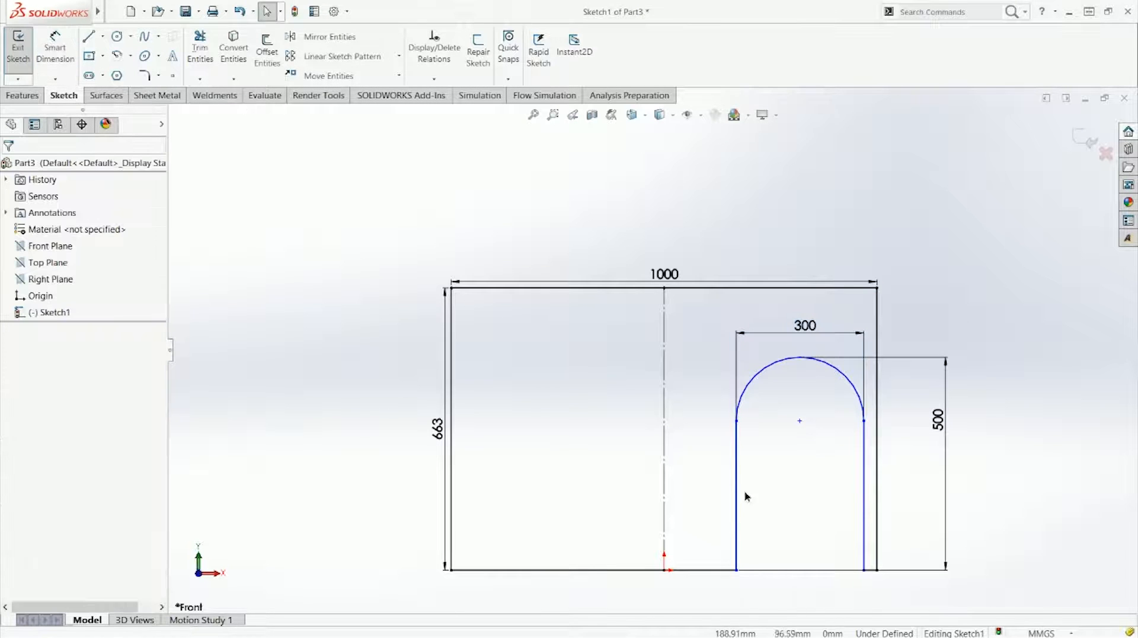
Dimension the distance between the vertical centreline and the nearer doorway side as 50 mm
key("Return")
left_click(735, 547)
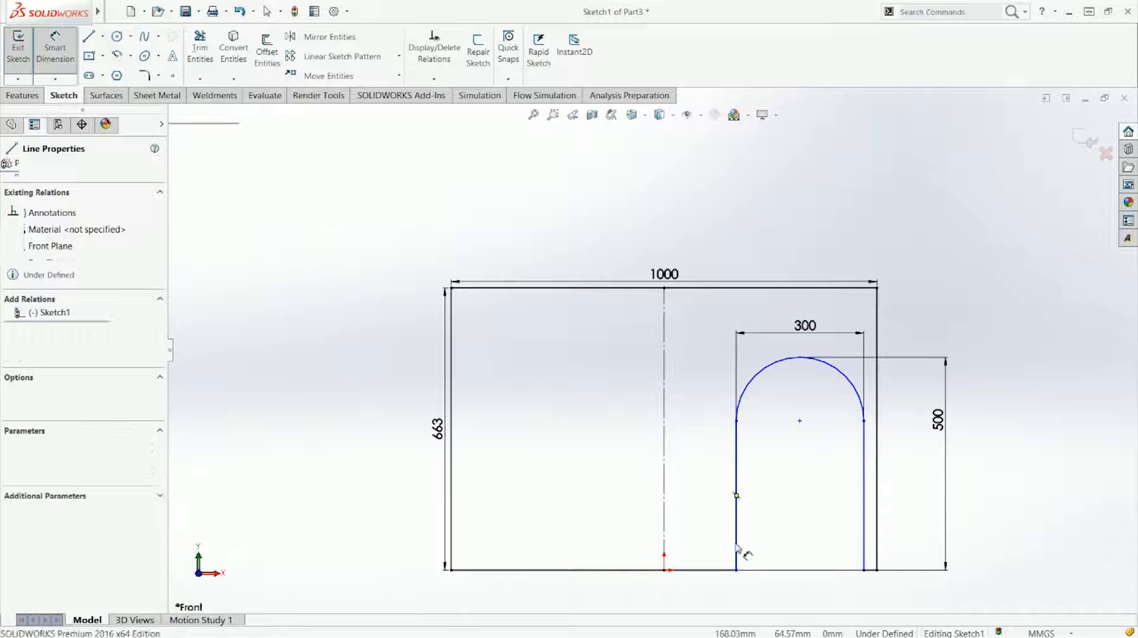
left_click(664, 528)
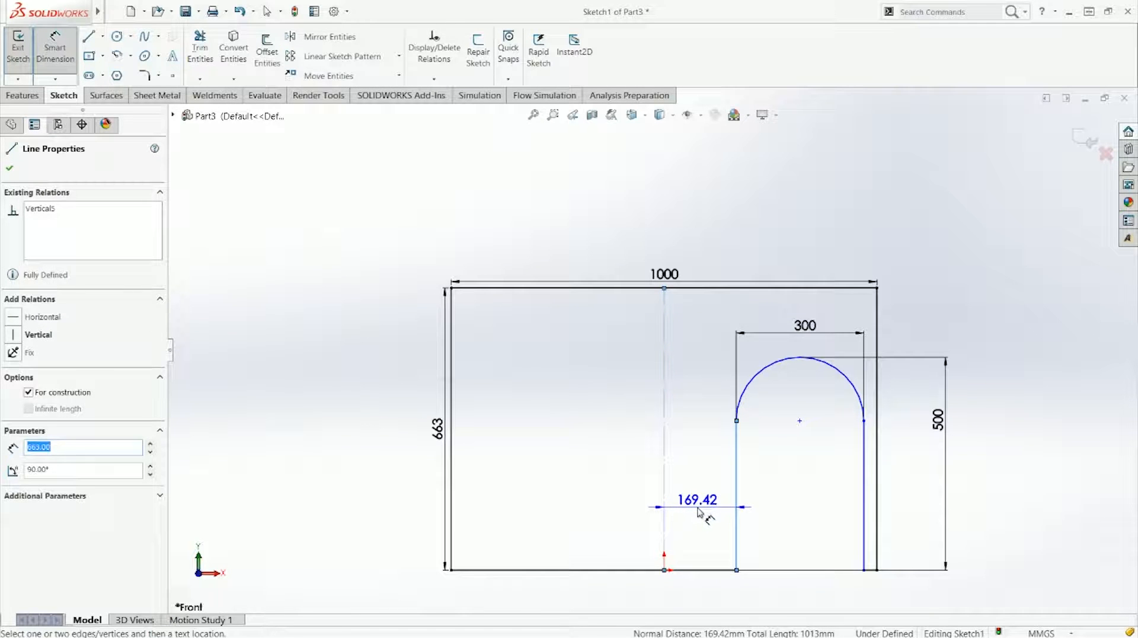
left_click(699, 512)
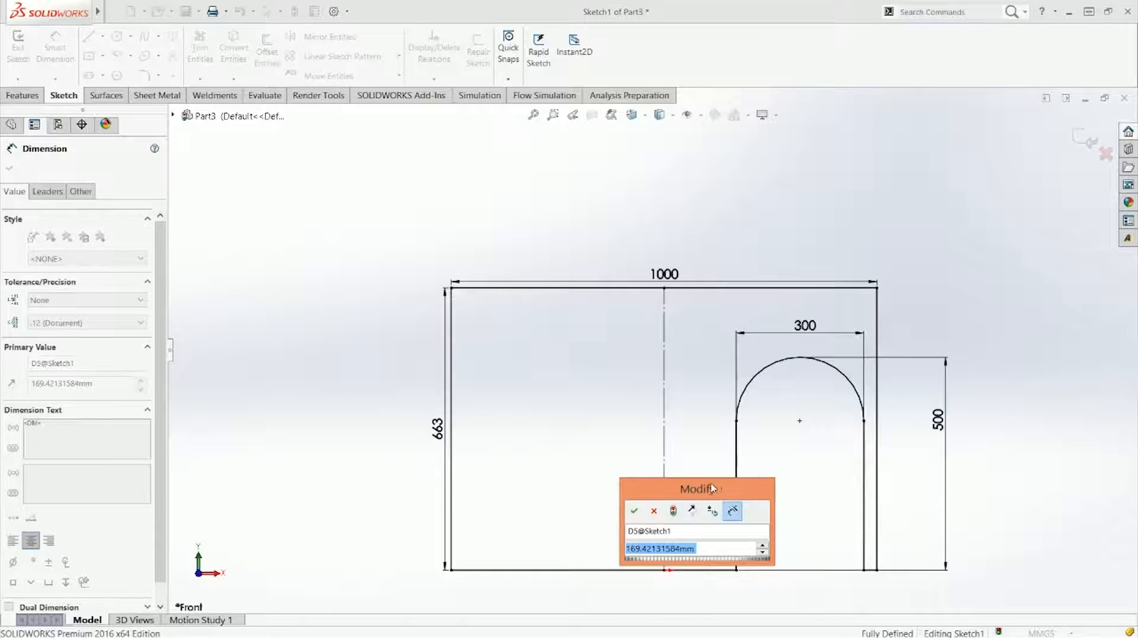
left_click_drag(713, 488, 537, 426)
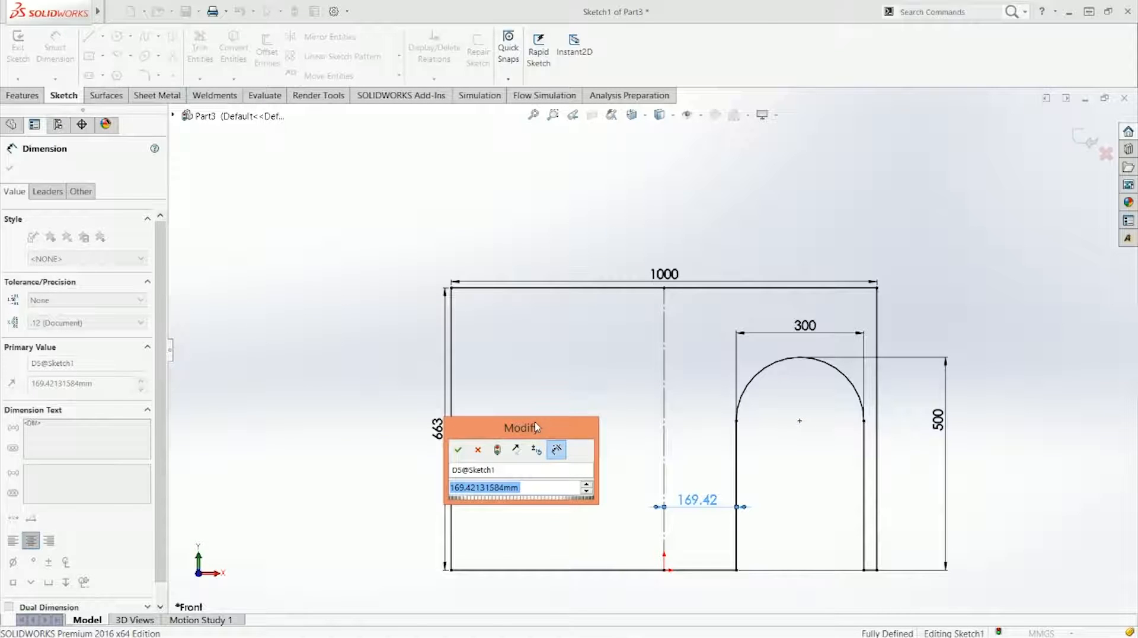
type("50")
key("Return")
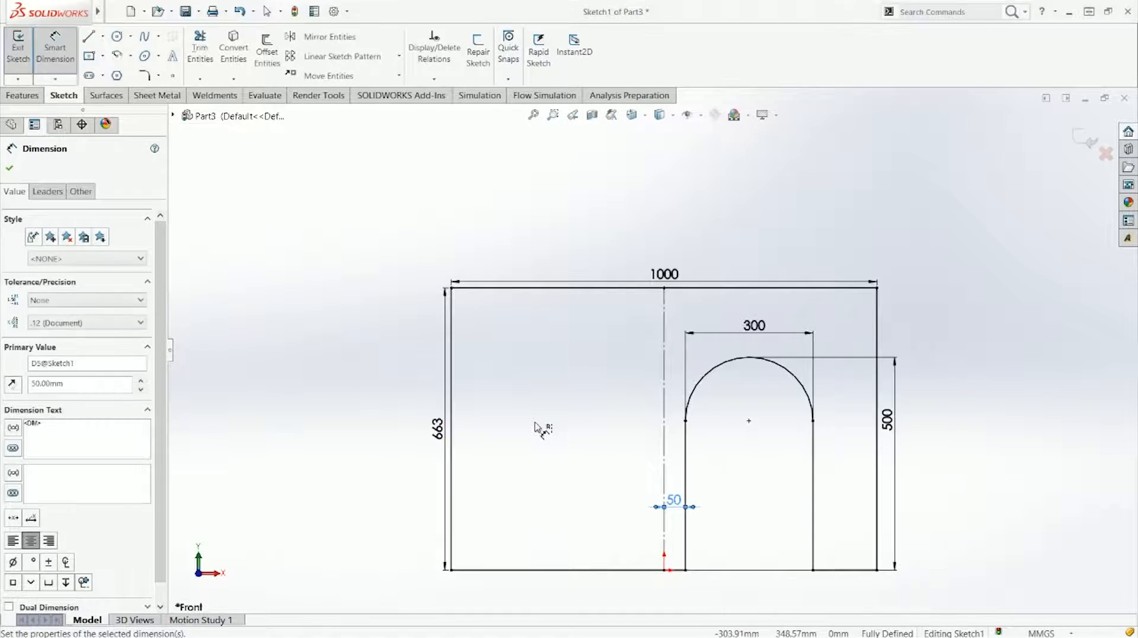
Set the distance from the centreline to the doorway side to 100 mm
double_click(670, 504)
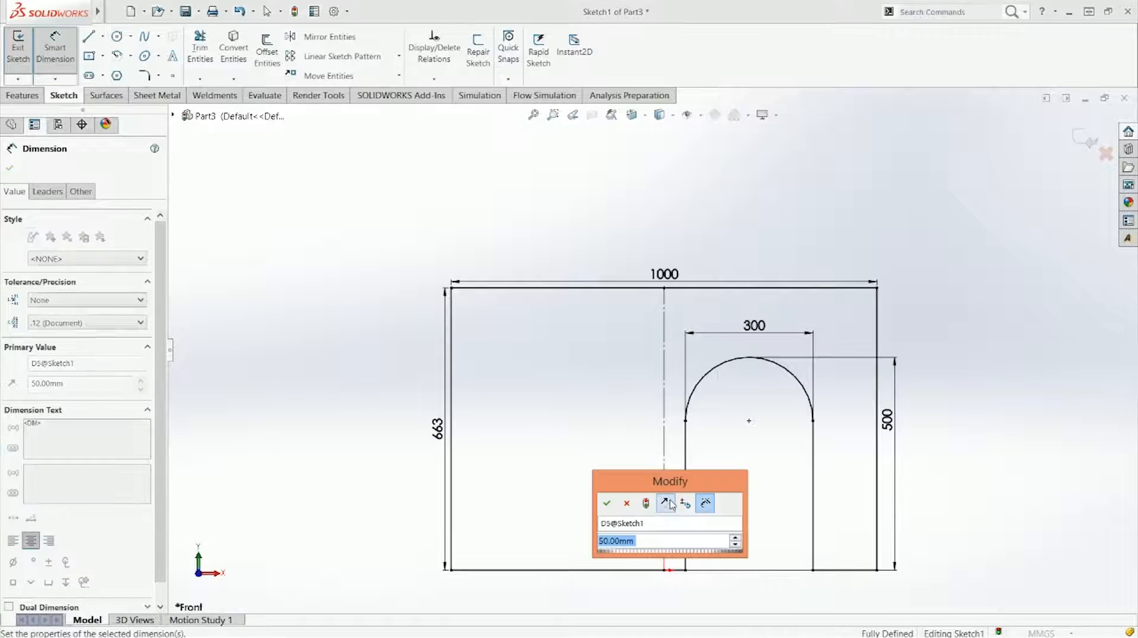
type("100")
key("Return")
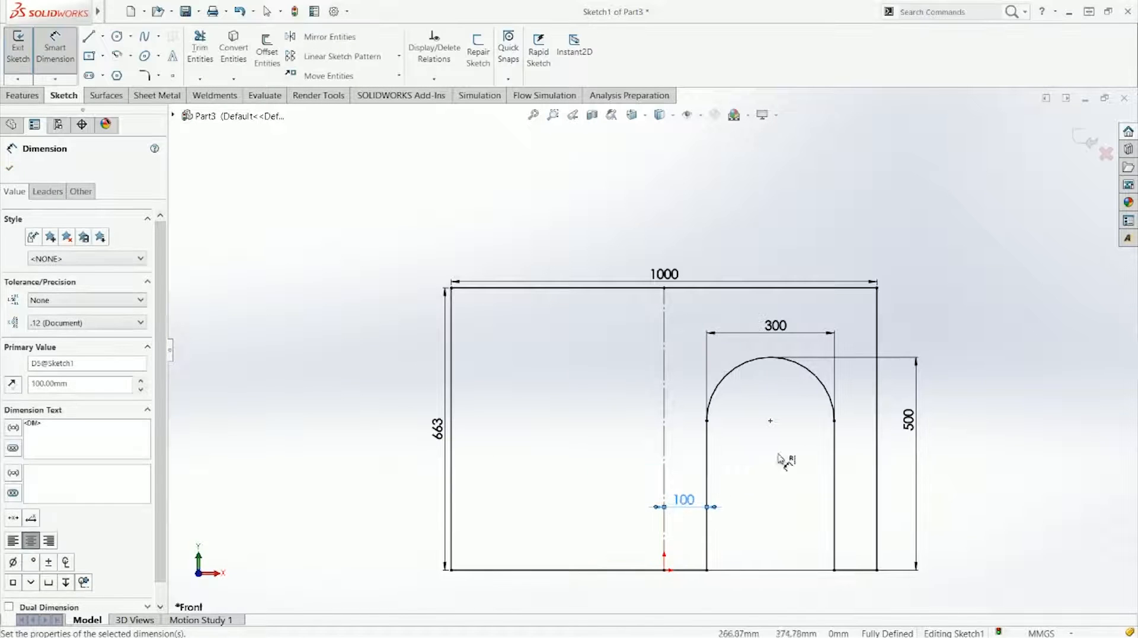
key("Escape")
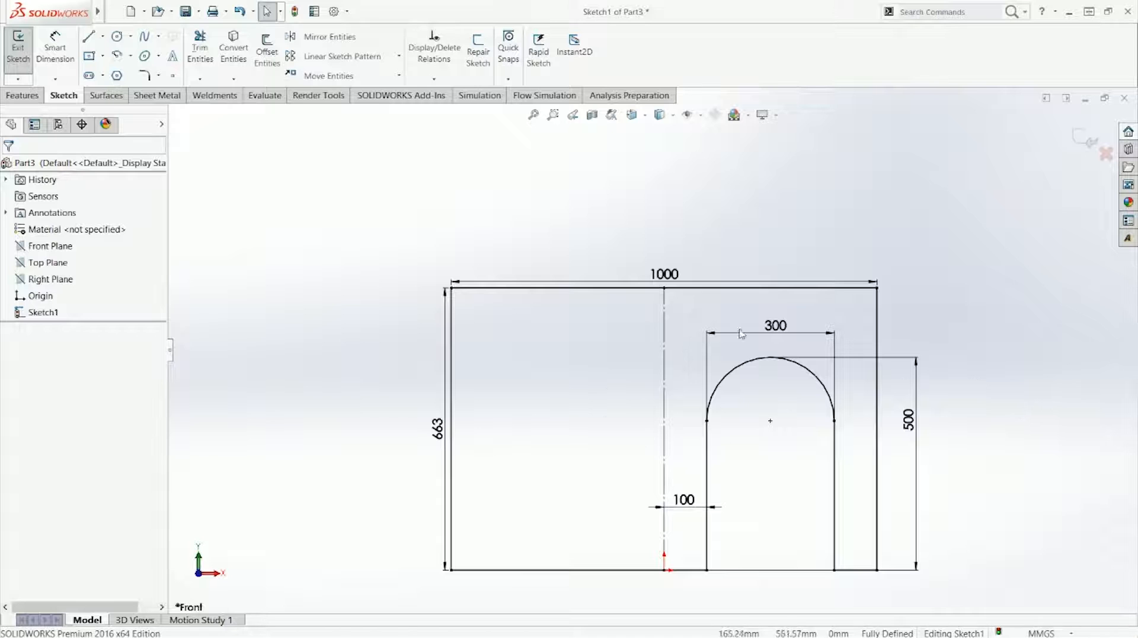
Extrude the partition wall profile as a Blind boss 1 mm deep
key("s")
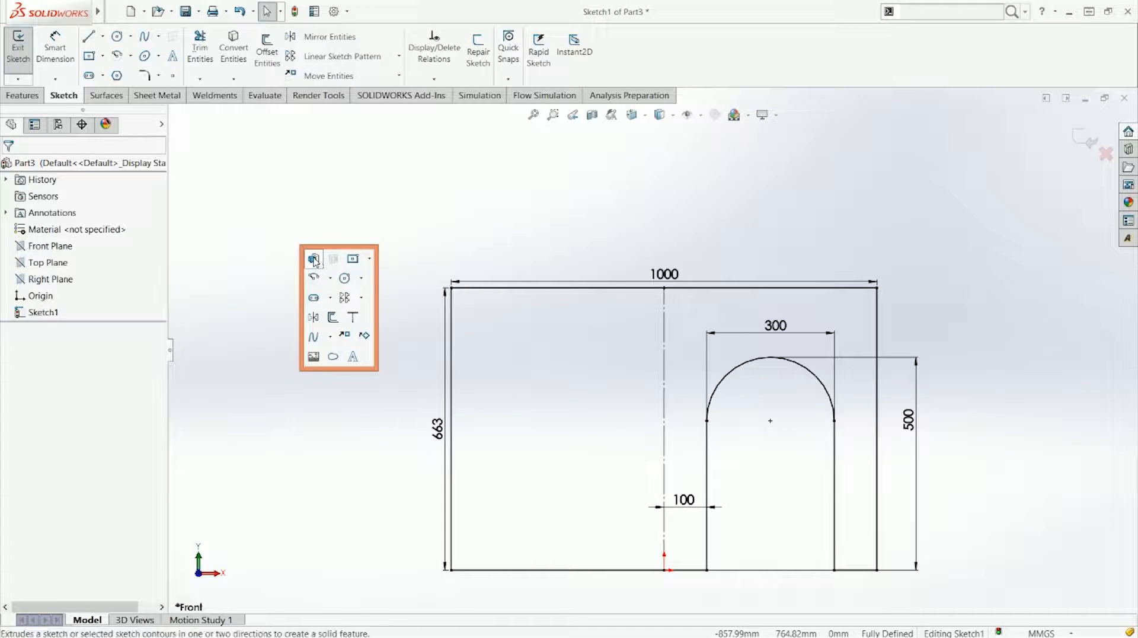
left_click(314, 261)
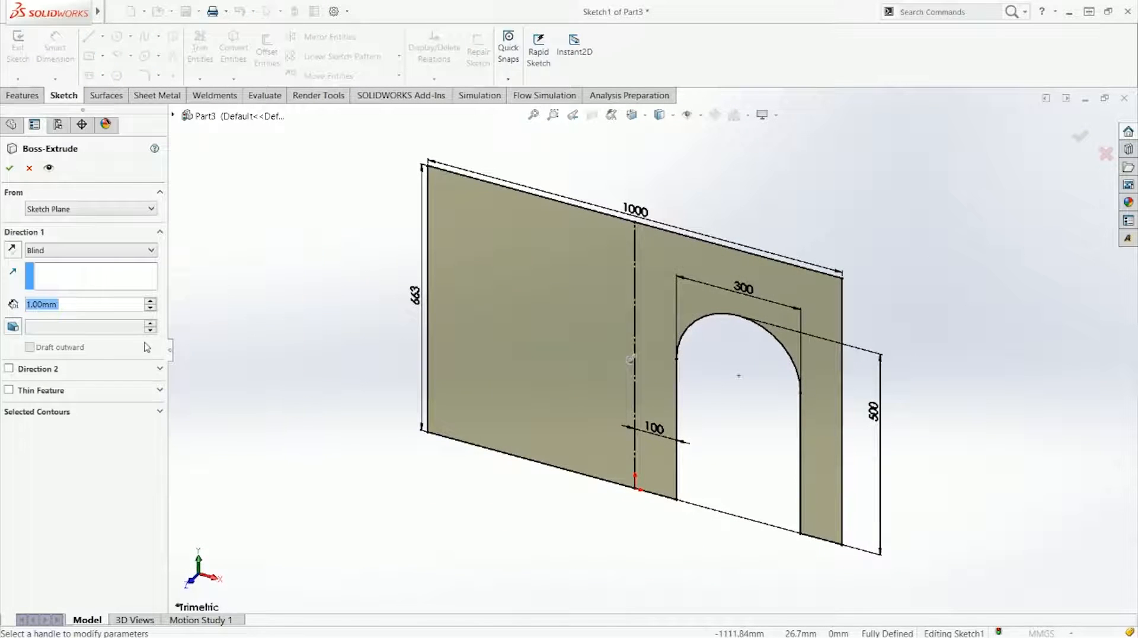
key("Return")
Finish the partition wall extrusion and copy the wood appearance of the horizontal panel under the roof in the kennel assembly
left_click(286, 358)
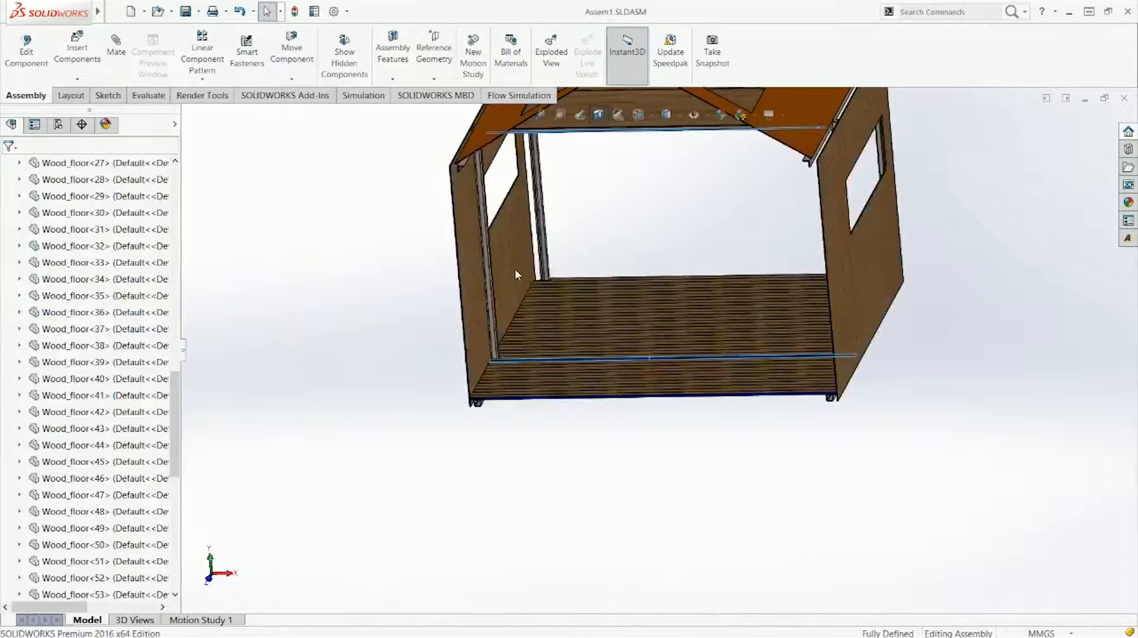
scroll(516, 269, "down", 5)
scroll(603, 243, "up", 7)
scroll(716, 258, "down", 7)
left_click(756, 331)
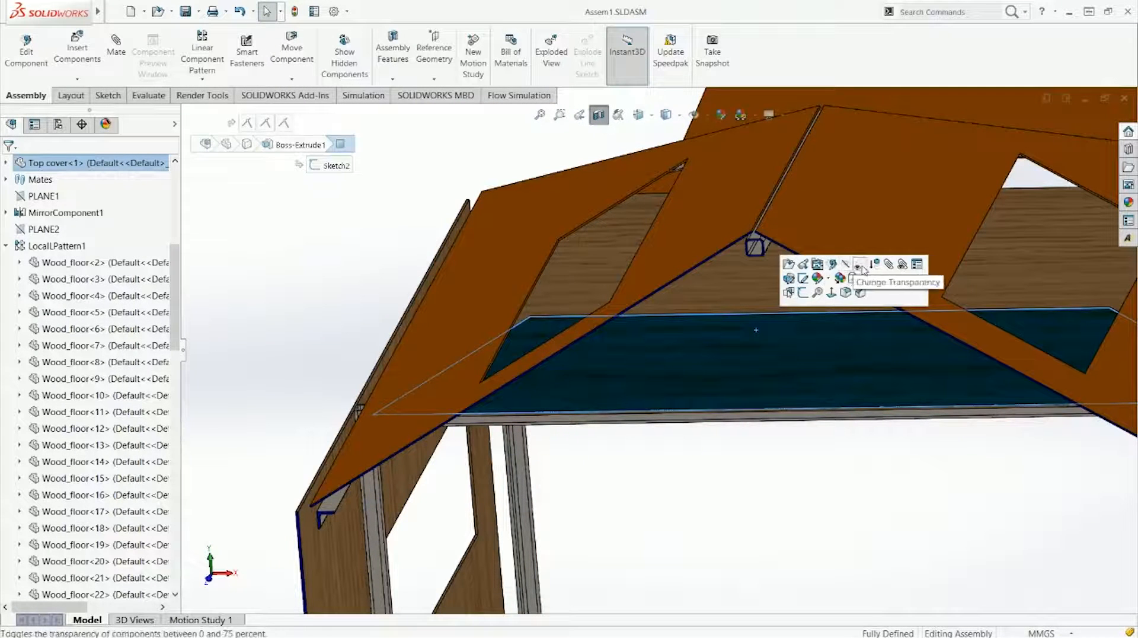
left_click(841, 278)
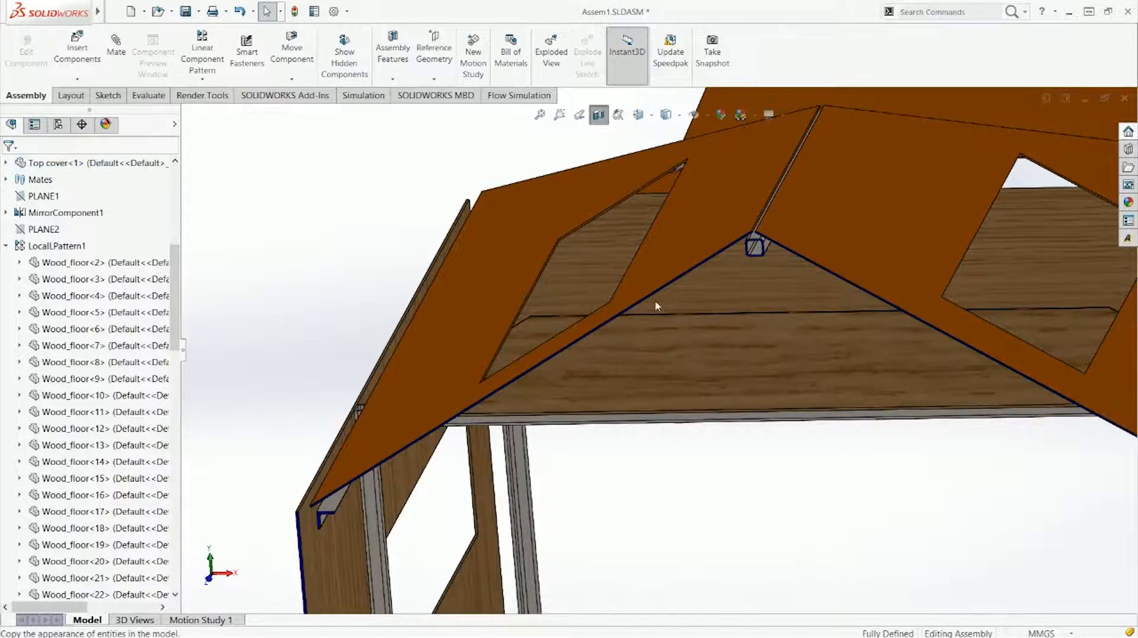
Paste the copied wood appearance onto the partition wall part
key("ctrl+Tab")
left_click(560, 387)
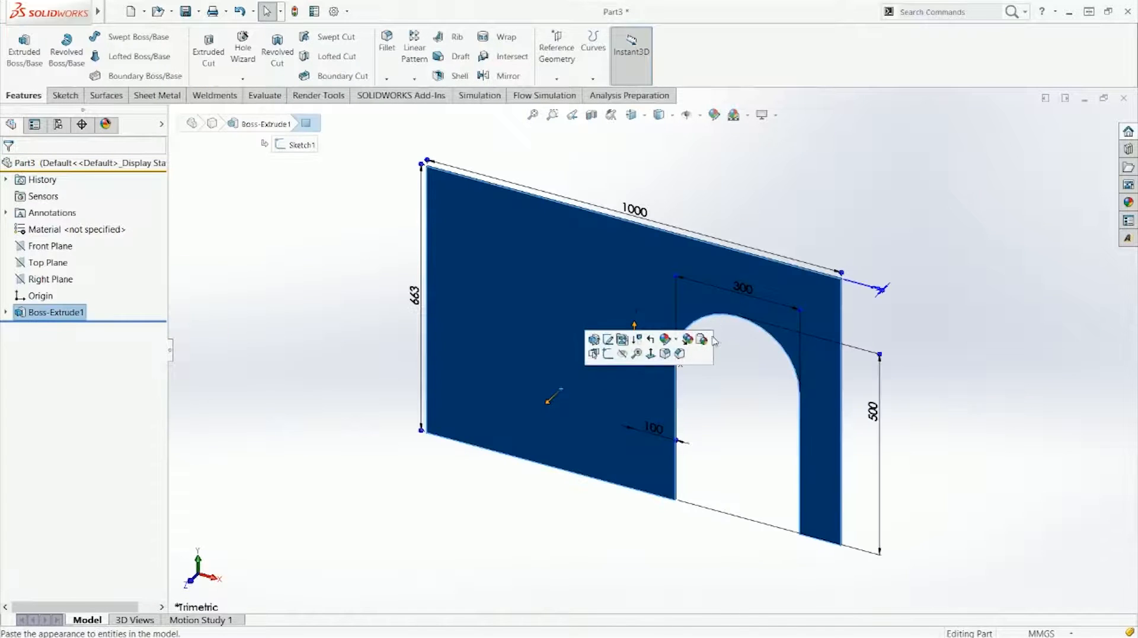
left_click(713, 339)
left_click(646, 269)
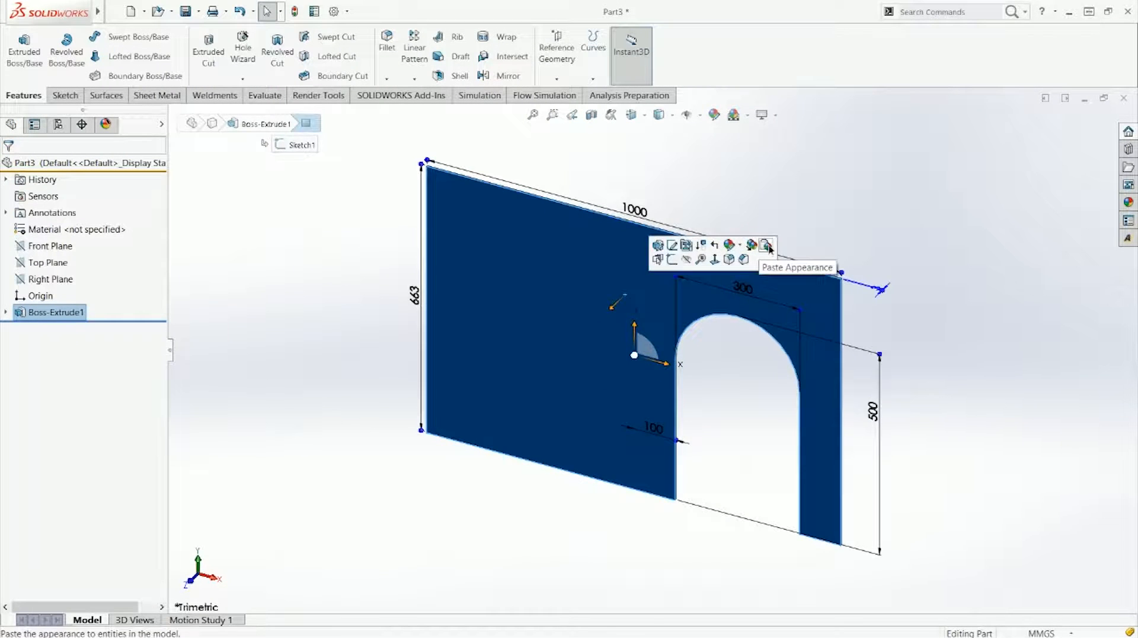
left_click(770, 249)
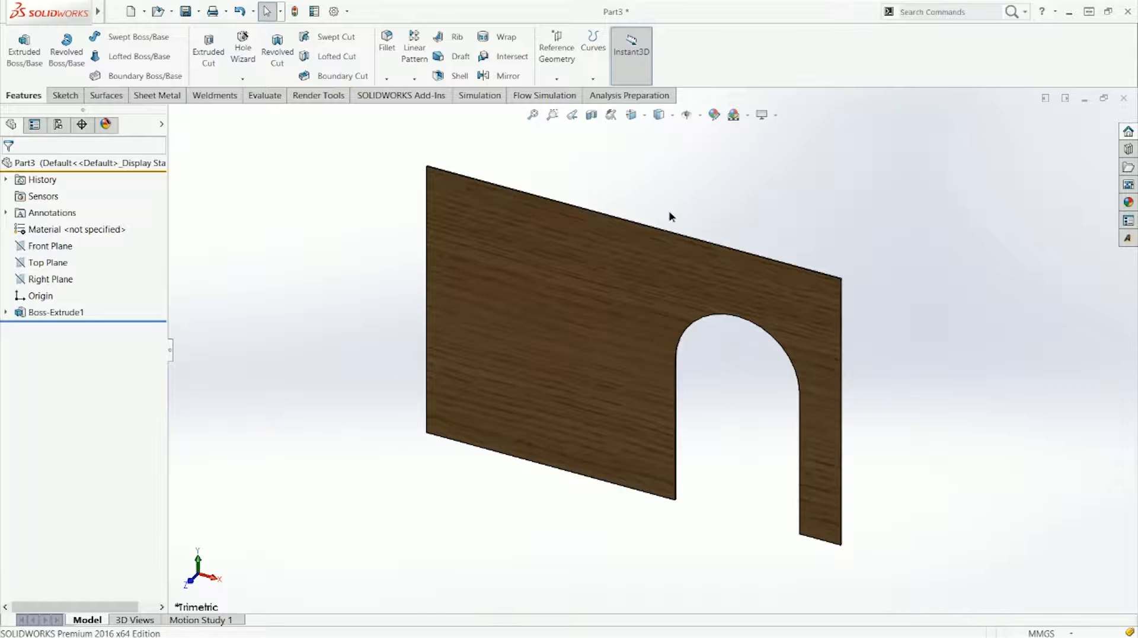
Save the partition wall part as Room_separator
key("ctrl+s")
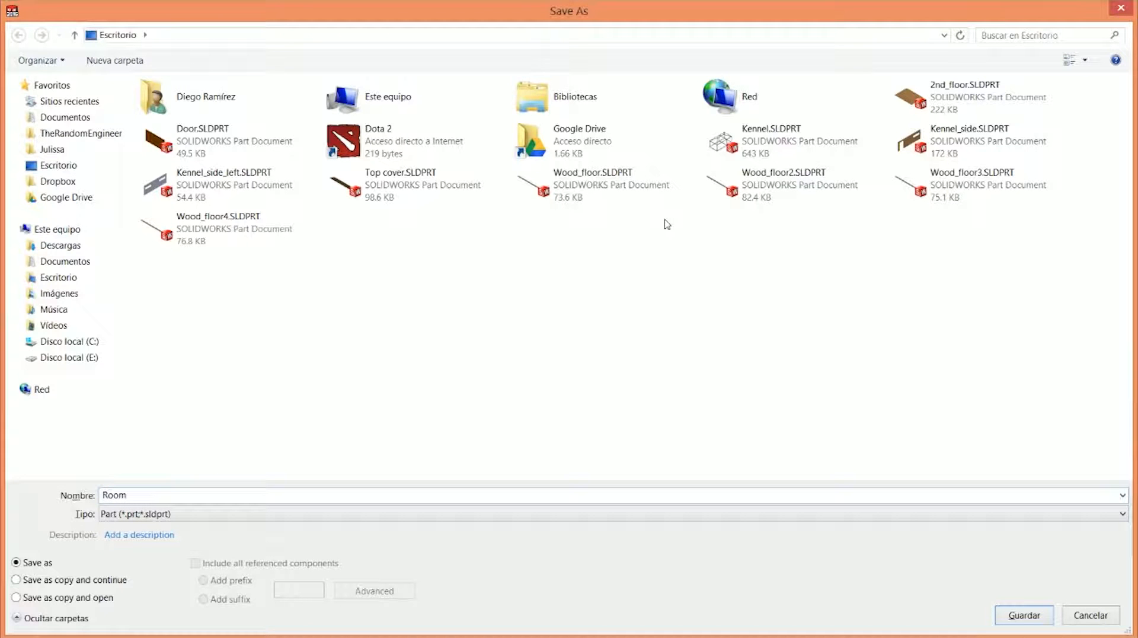
type("Room_separator")
key("Return")
Insert the Room_separator part into the assembly beside the kennel and turn off the section view
left_click(631, 114)
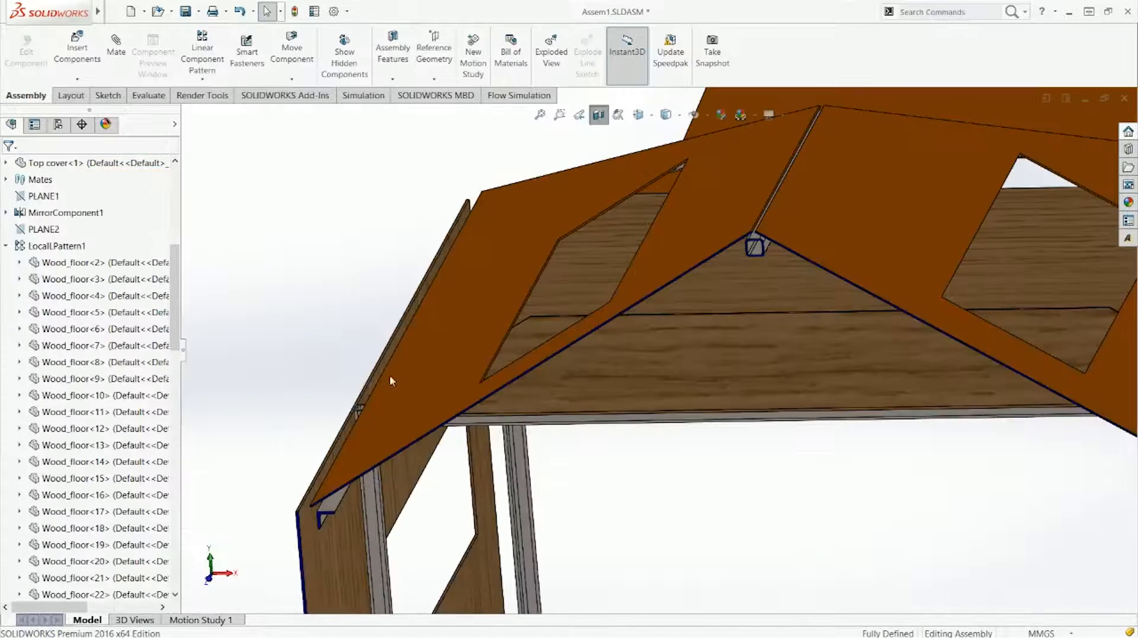
left_click(77, 53)
left_click(37, 334)
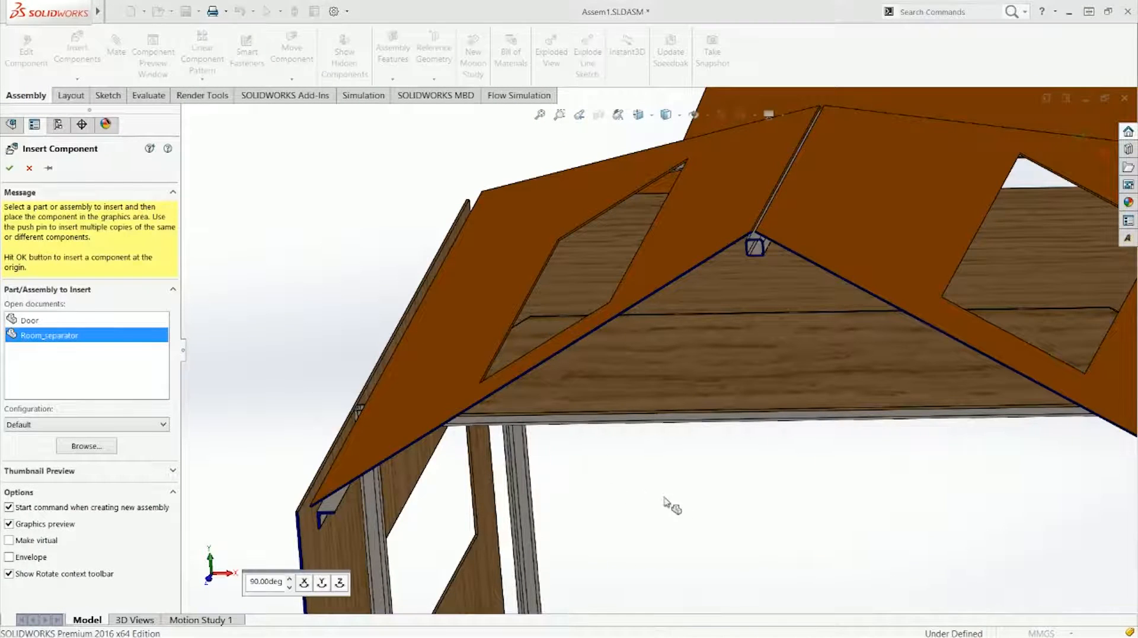
scroll(701, 499, "up", 6)
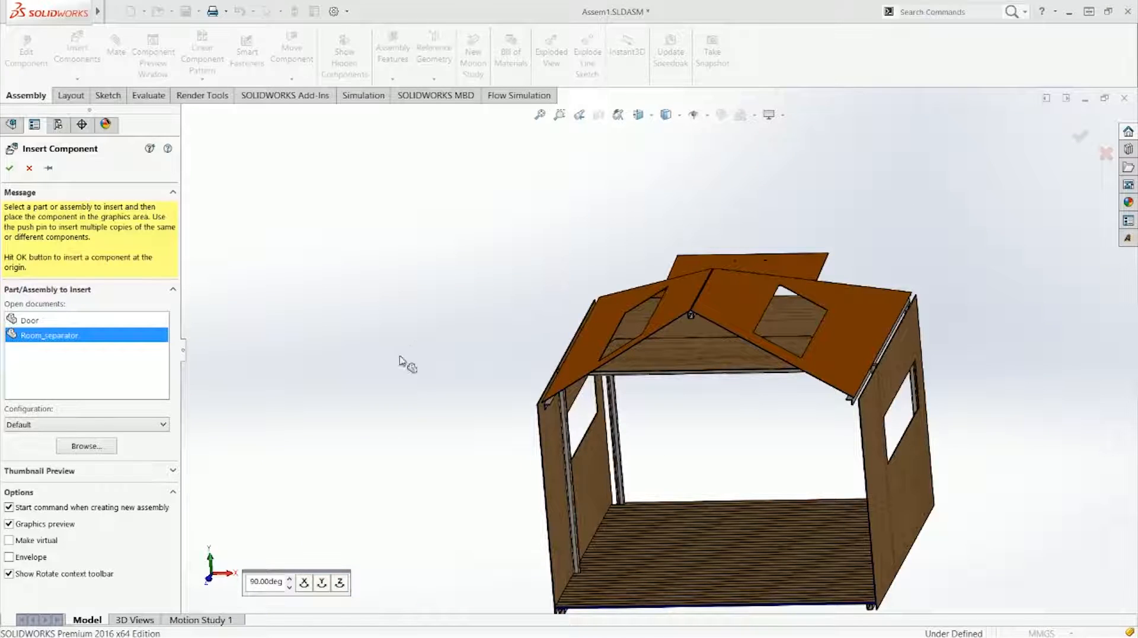
left_click(396, 364)
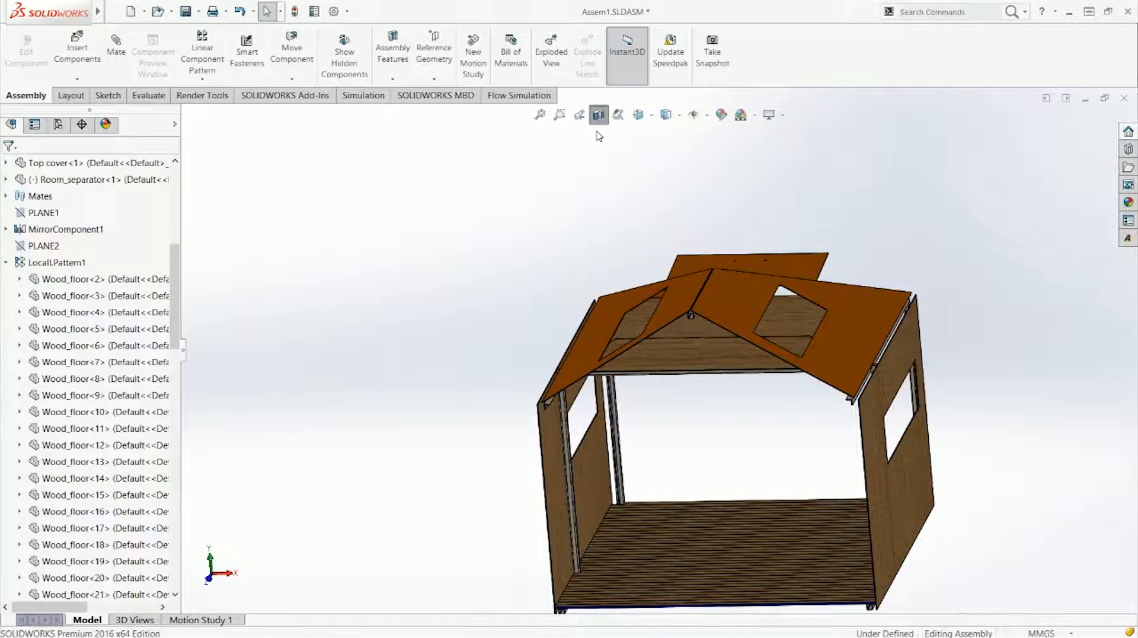
left_click(603, 118)
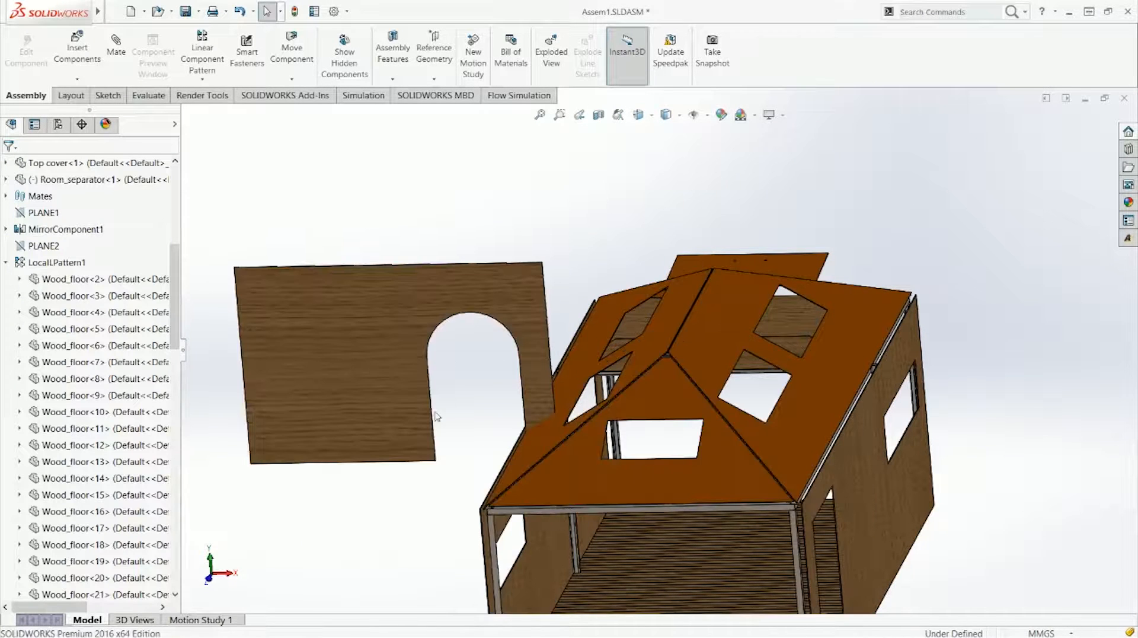
scroll(430, 396, "up", 2)
scroll(478, 369, "down", 2)
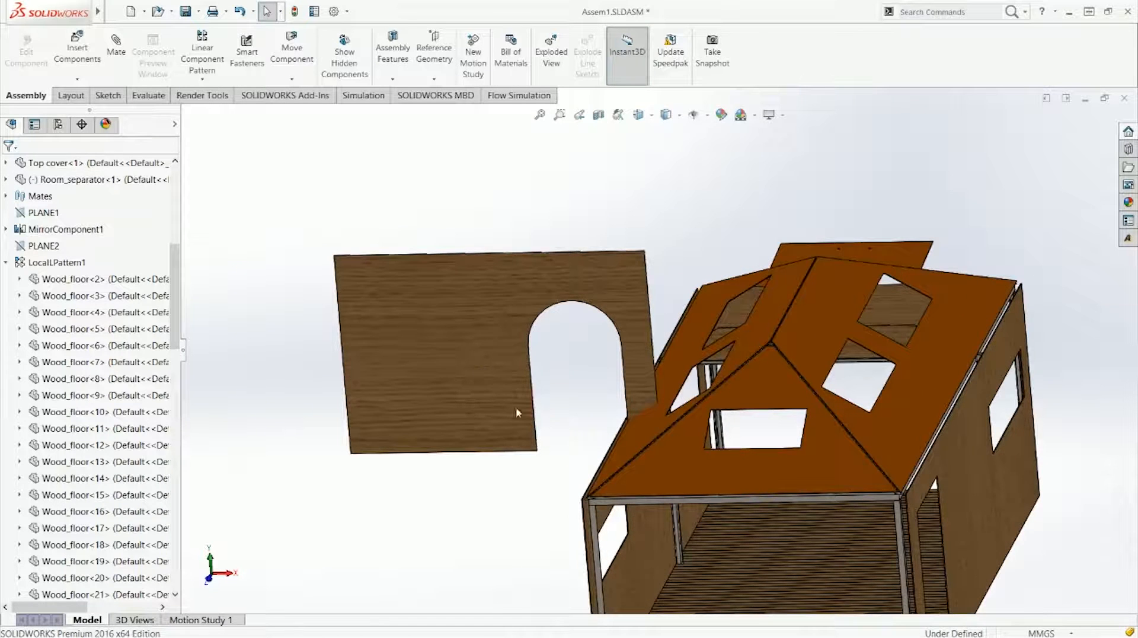
Mate the Room_separator's Right Plane coincident with the assembly's Right Plane
left_click(350, 356)
scroll(32, 345, "up", 5)
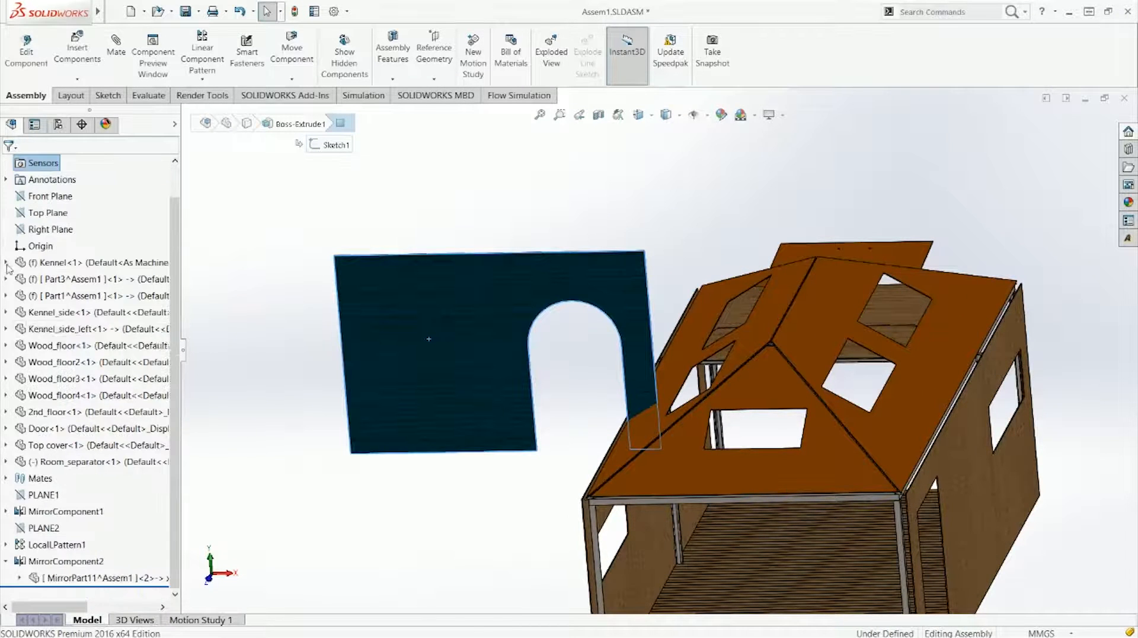
left_click(10, 463)
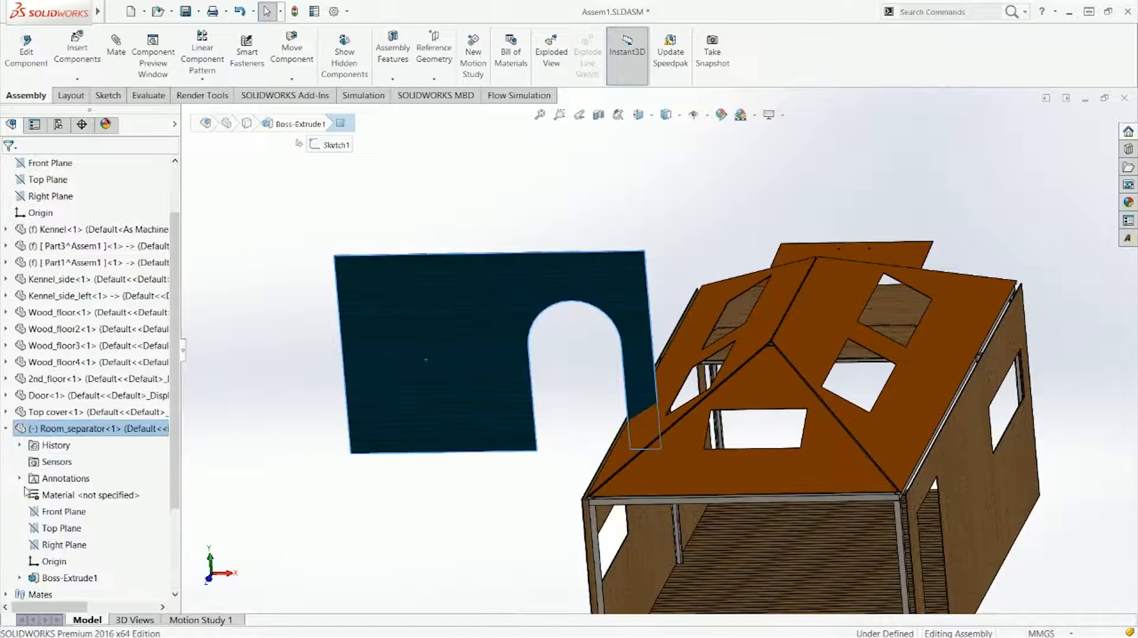
left_click(63, 544)
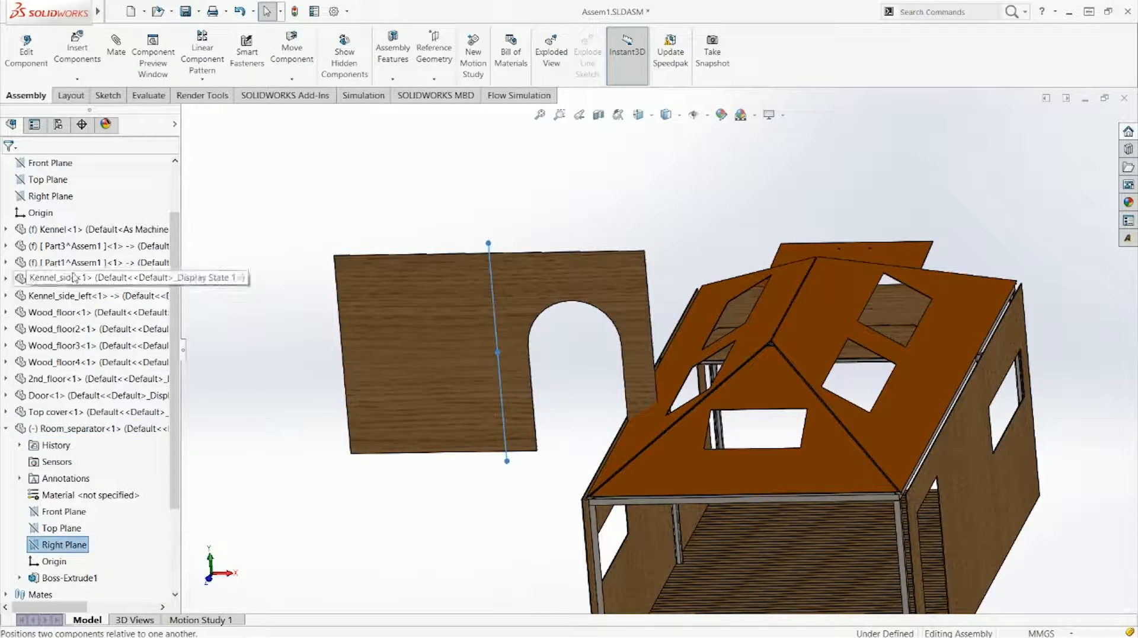
left_click(52, 196, "ctrl")
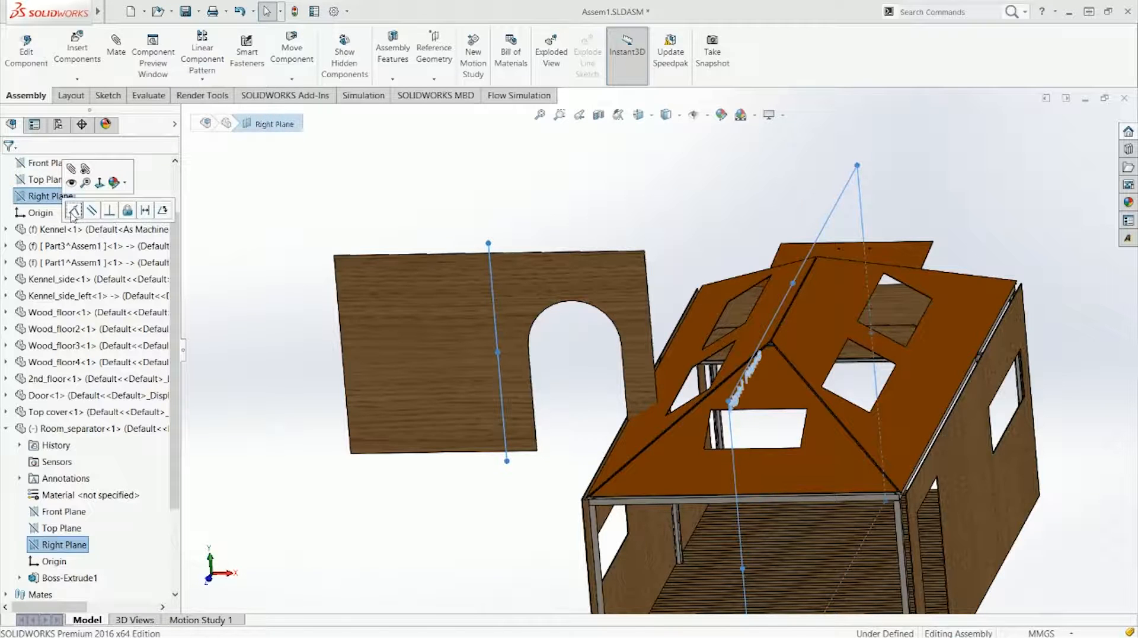
left_click(74, 209)
Mate the Room_separator's thin bottom face coincident with the top face of the front floor plank
middle_click_drag(681, 317, 648, 208)
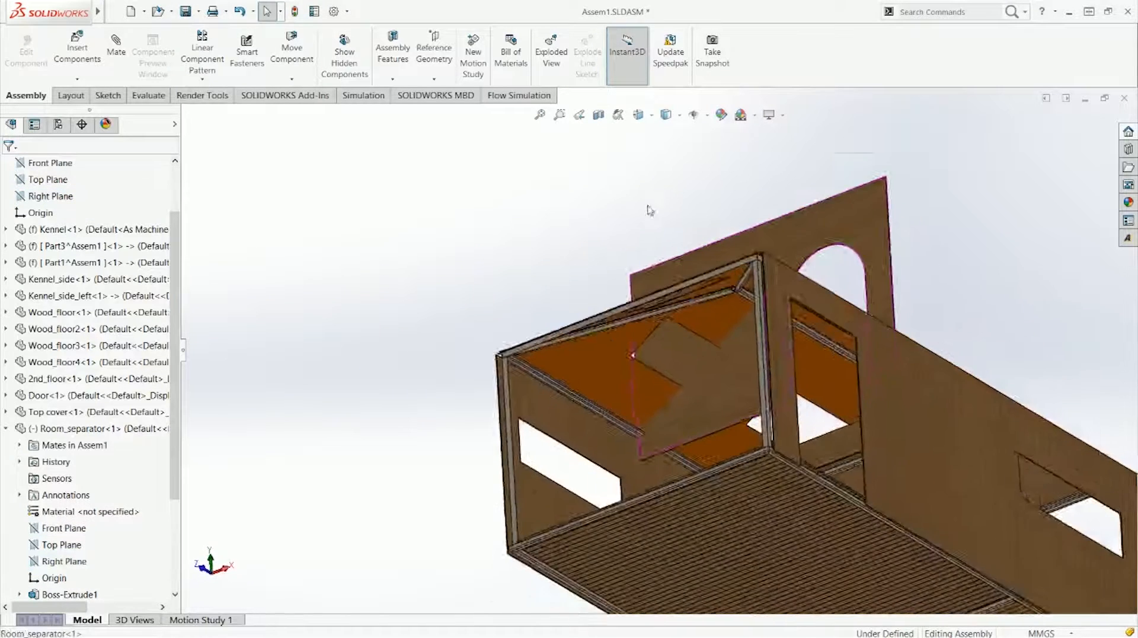
scroll(639, 474, "down", 9)
left_click(483, 530)
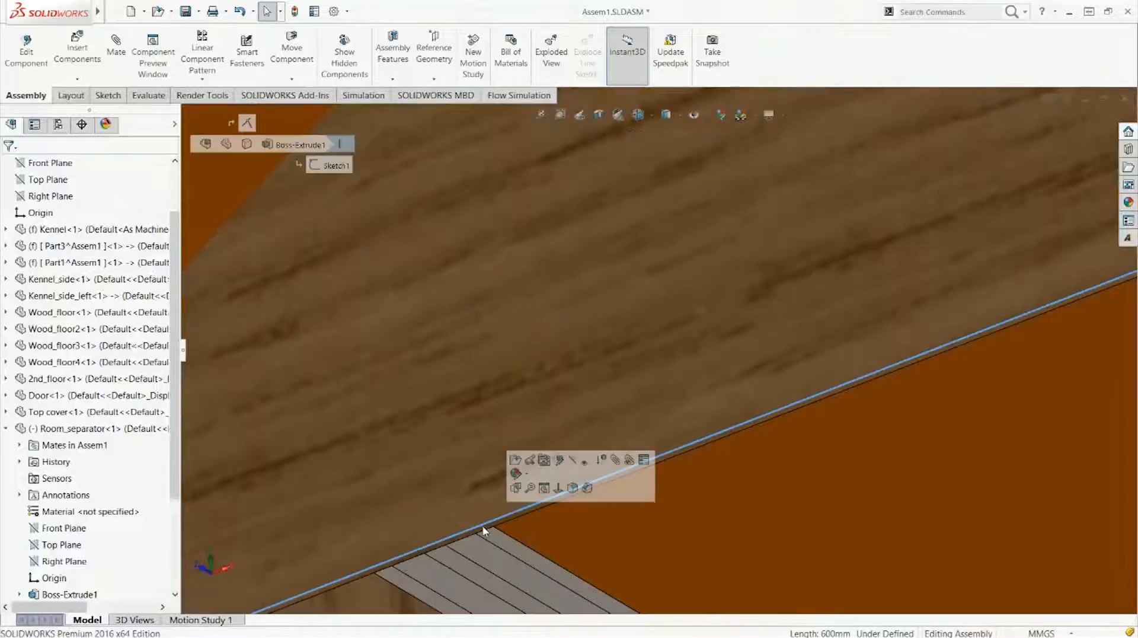
scroll(491, 534, "up", 10)
middle_click_drag(614, 503, 609, 596)
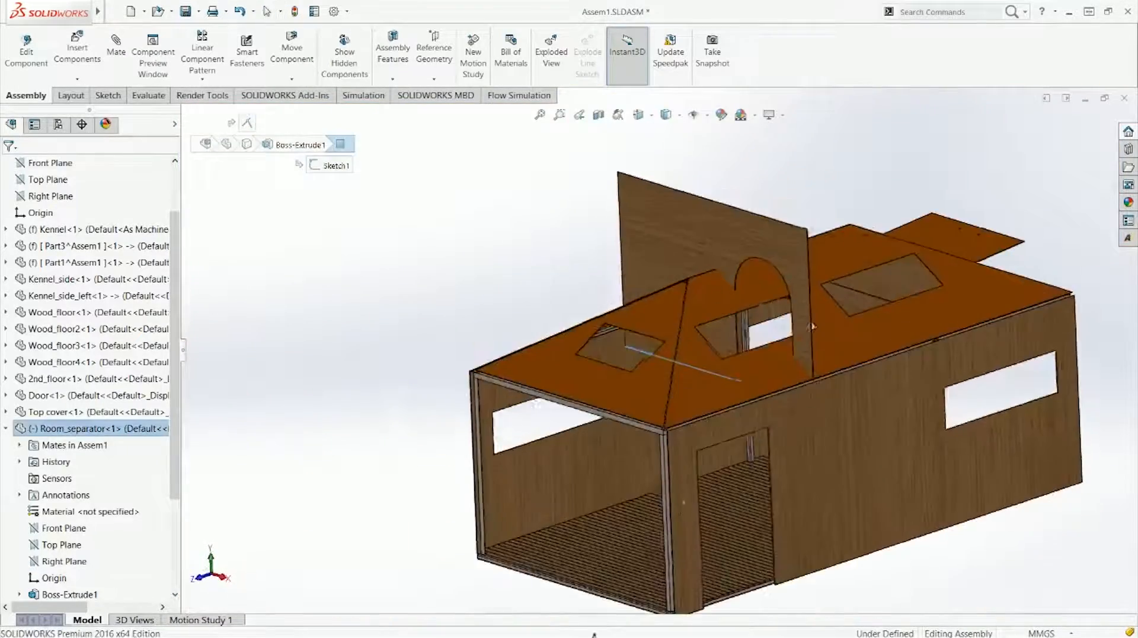
scroll(721, 472, "down", 7)
scroll(705, 487, "up", 3)
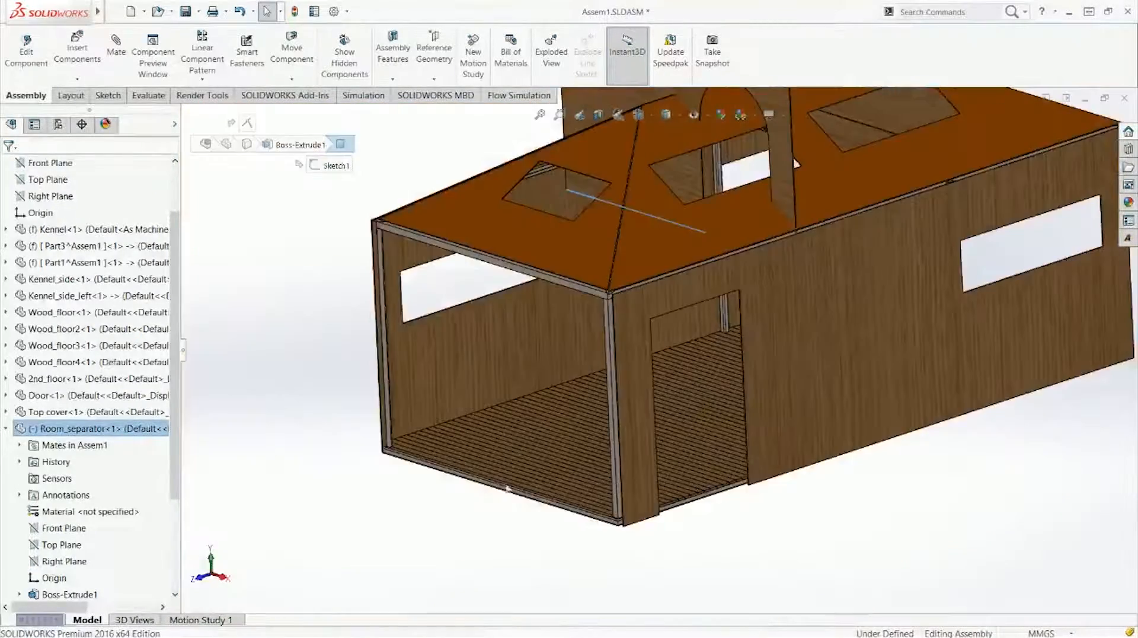
scroll(507, 487, "down", 10)
left_click(509, 333)
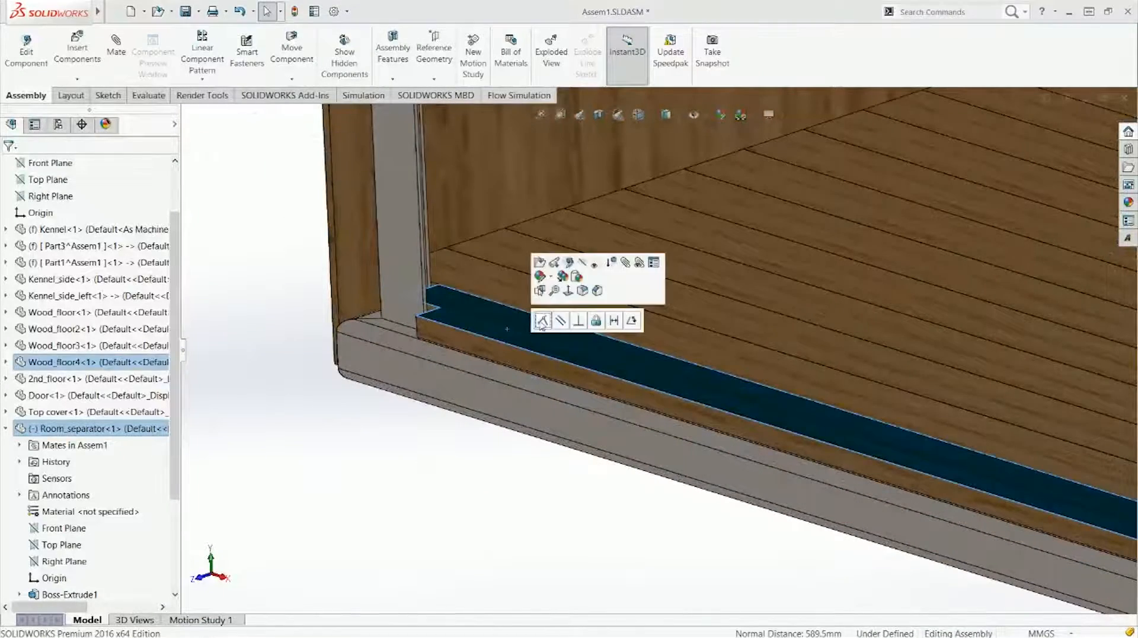
key("Escape")
scroll(795, 330, "up", 4)
scroll(799, 330, "up", 5)
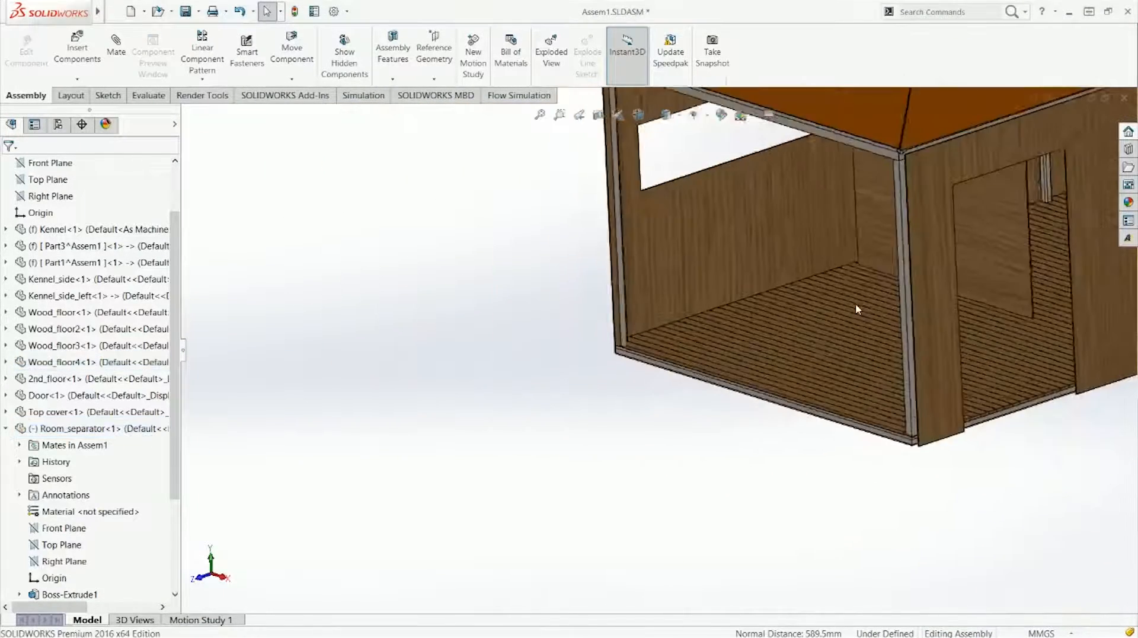
Move the Room_separator along the kennel's interior to the crossbeam below the upper floor
key("ctrl+1")
scroll(549, 318, "down", 4)
middle_click_drag(565, 297, 525, 291)
left_click_drag(519, 326, 717, 396)
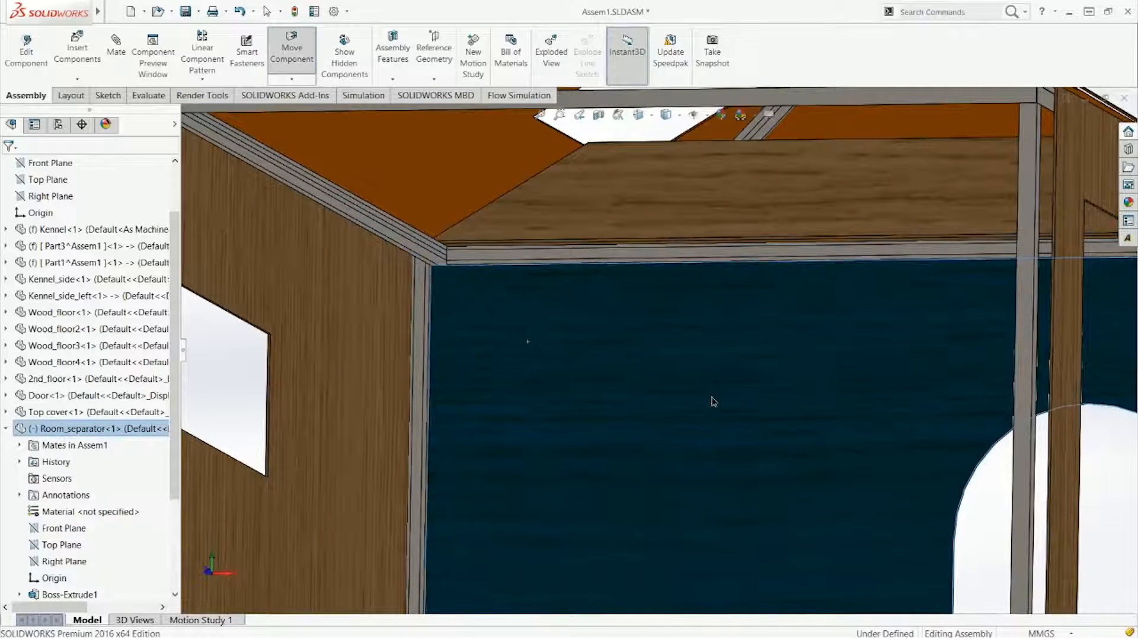
key("Escape")
Add a Width mate centring the Room_separator's two large faces between the opposite side faces of the square tube crossbeam
scroll(569, 267, "down", 5)
left_click(539, 208)
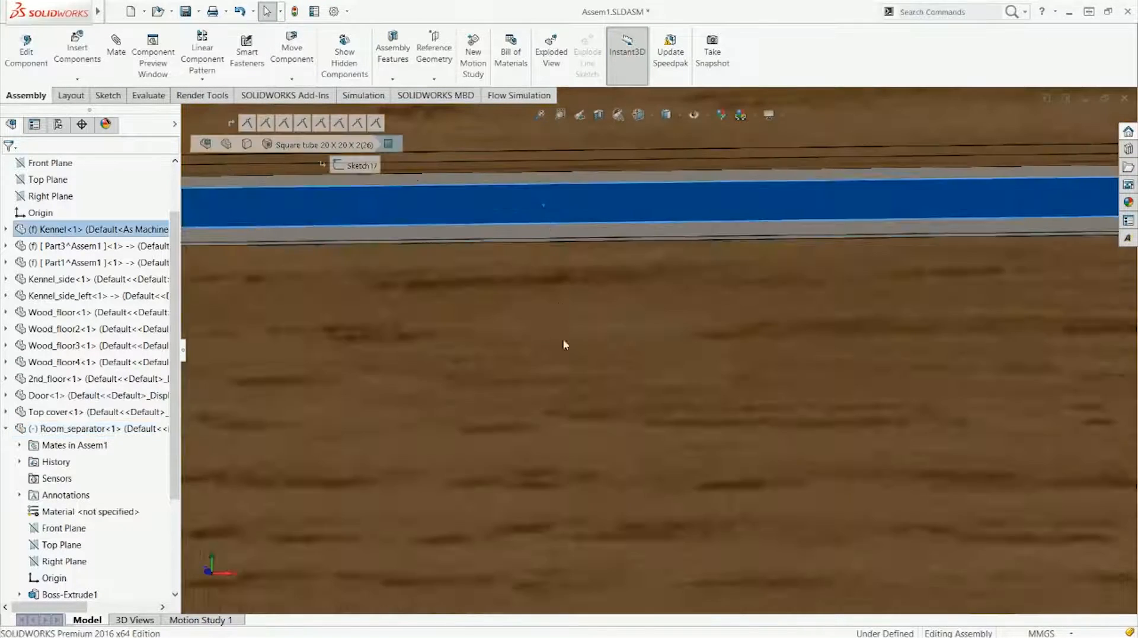
scroll(604, 385, "up", 4)
left_click(617, 406, "ctrl")
middle_click_drag(625, 426, 444, 376)
left_click(609, 311)
left_click(616, 293)
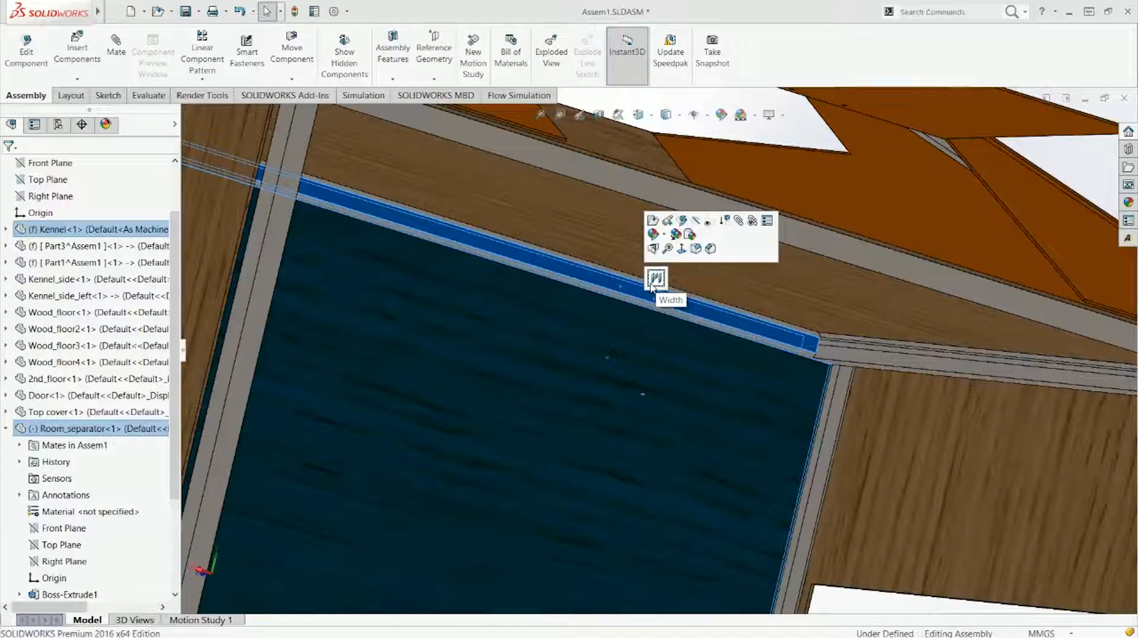
left_click(655, 277)
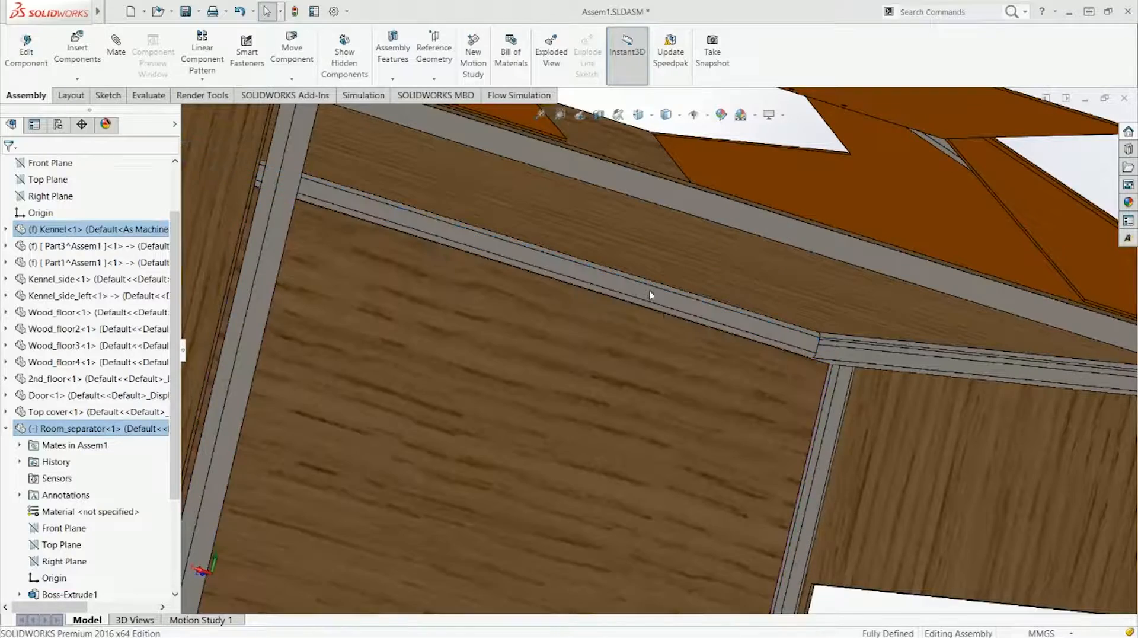
Inspect the separator's fit at the crossbeam corner and examine the whole kennel from several viewpoints
middle_click_drag(738, 353, 733, 360)
scroll(733, 359, "down", 10)
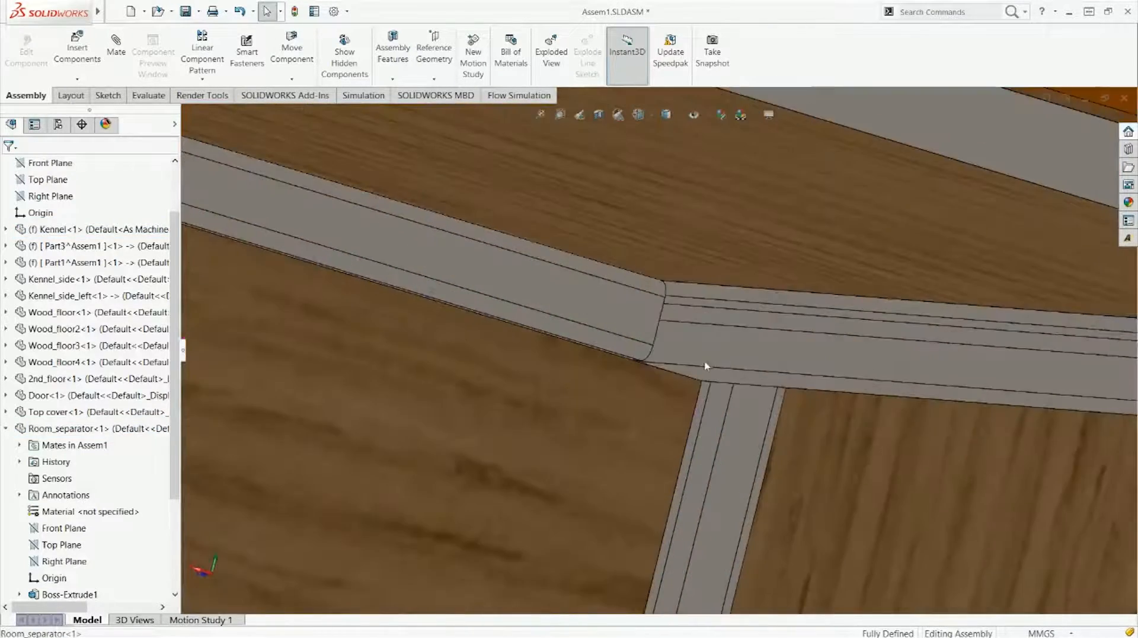
middle_click_drag(638, 406, 808, 403)
key("ctrl+1")
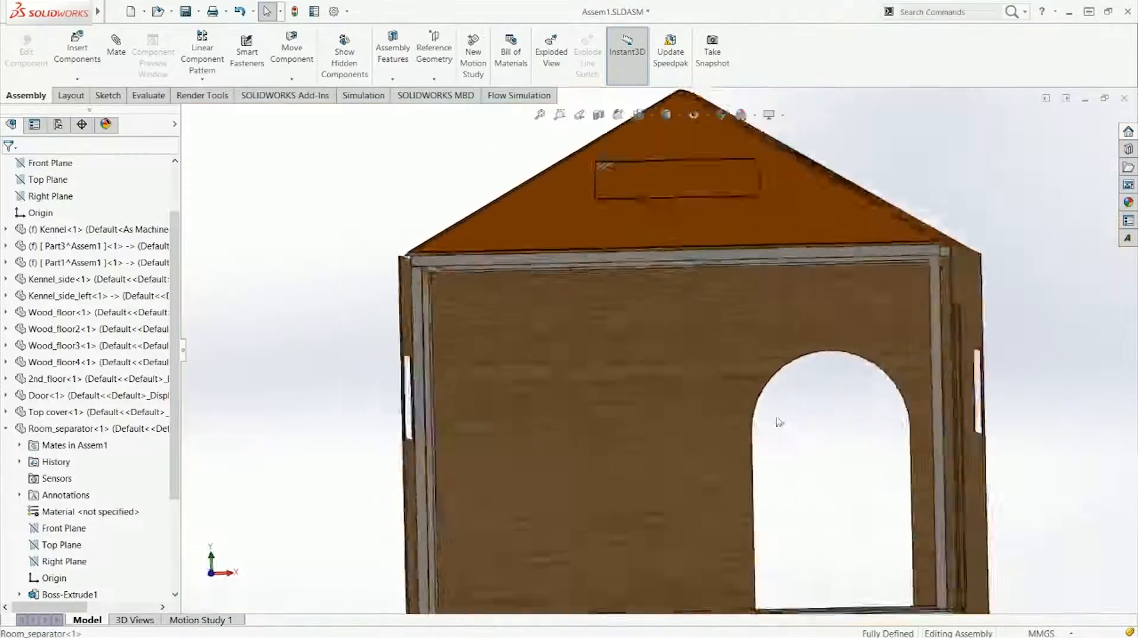
middle_click_drag(737, 415, 413, 444)
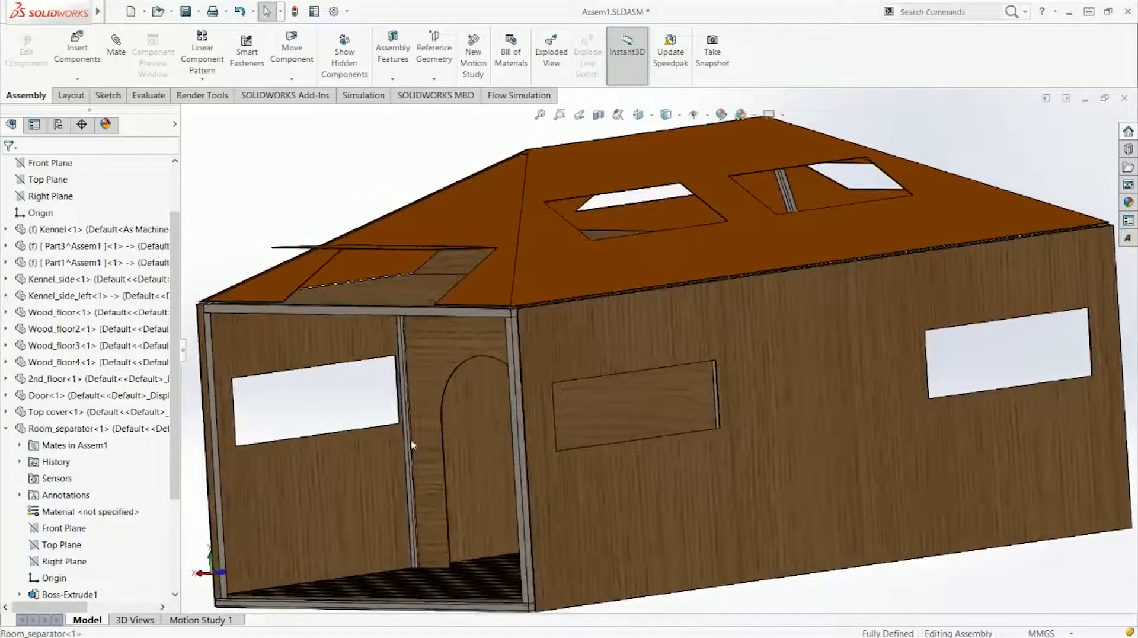
left_click(7, 427)
key("f")
key("ctrl+7")
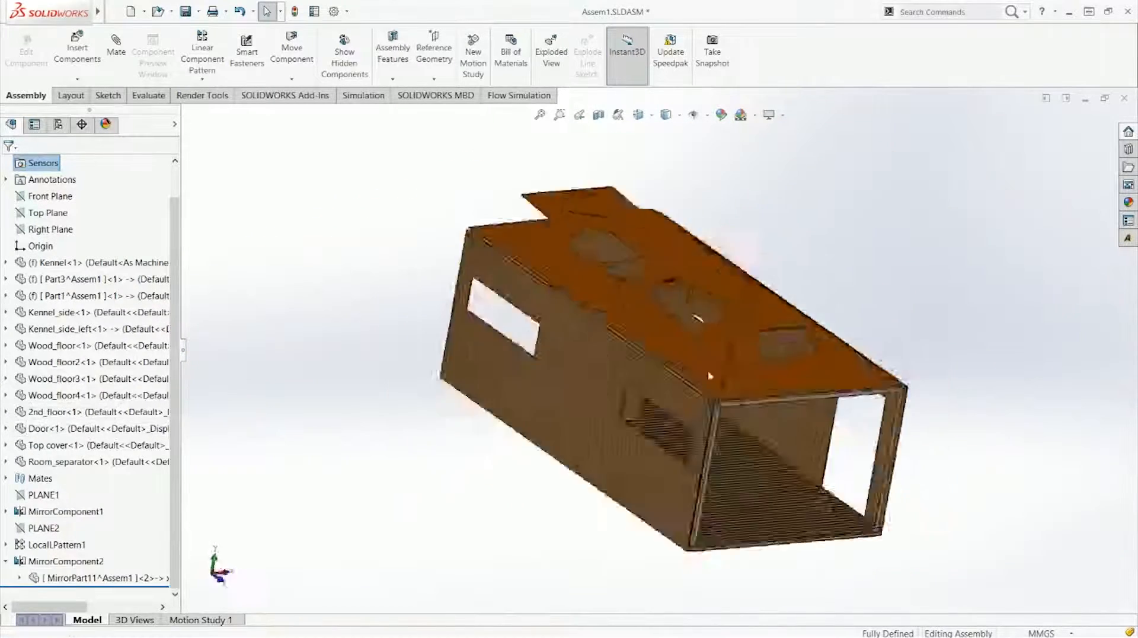
middle_click_drag(713, 405, 751, 514)
key("ctrl+1")
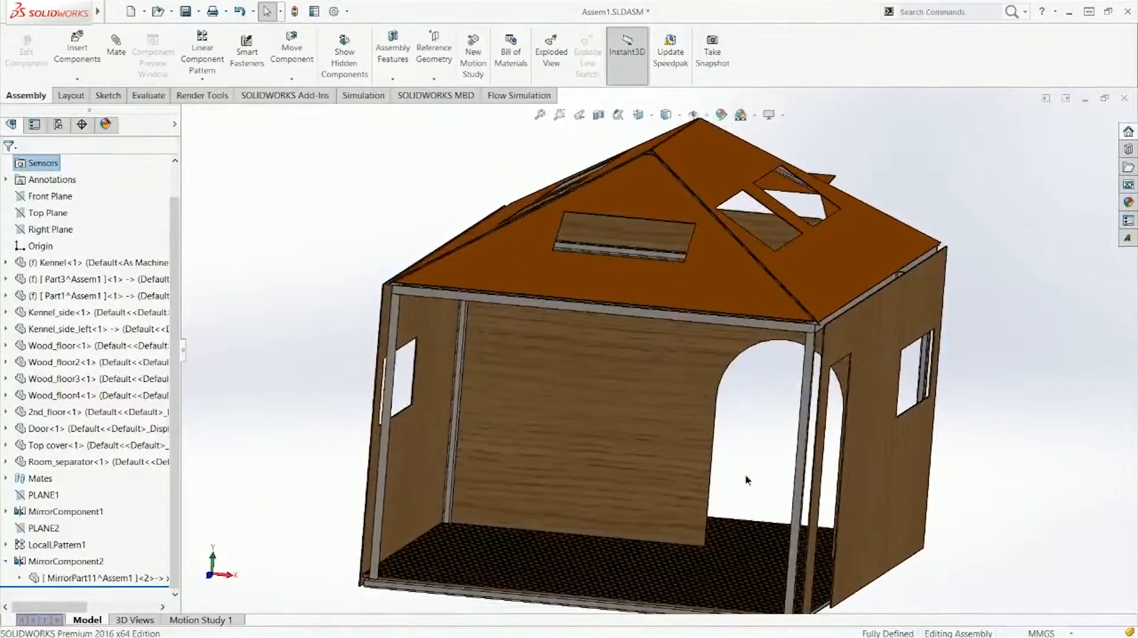
right_click_drag(771, 455, 813, 427)
middle_click_drag(803, 434, 828, 382)
middle_click_drag(708, 399, 603, 384)
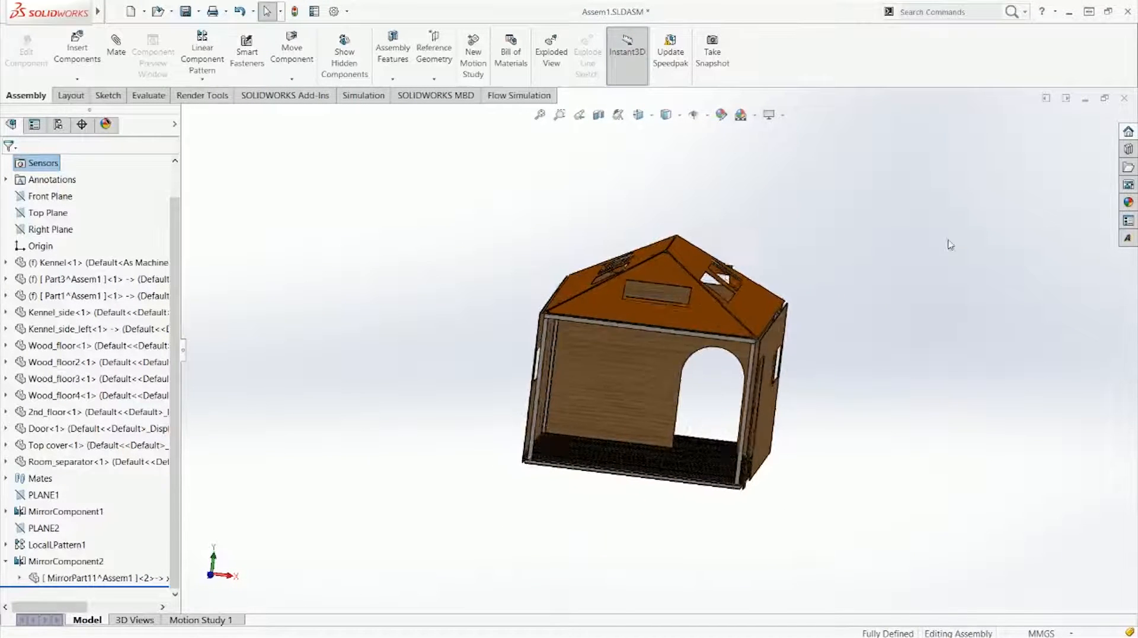
right_click_drag(950, 244, 913, 373)
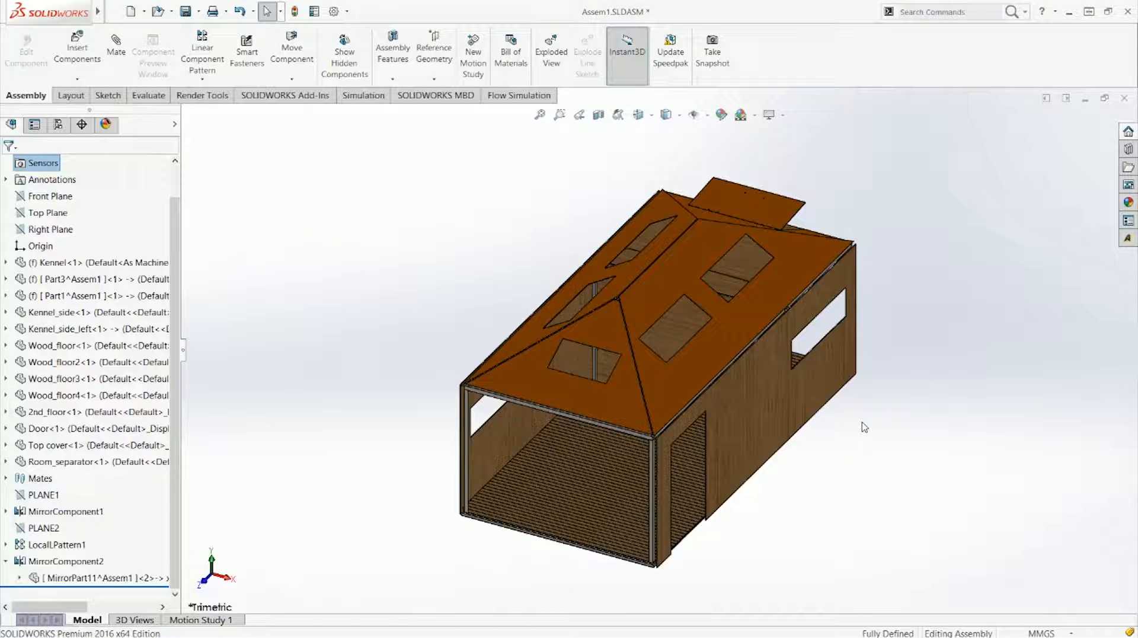
middle_click_drag(864, 427, 892, 354)
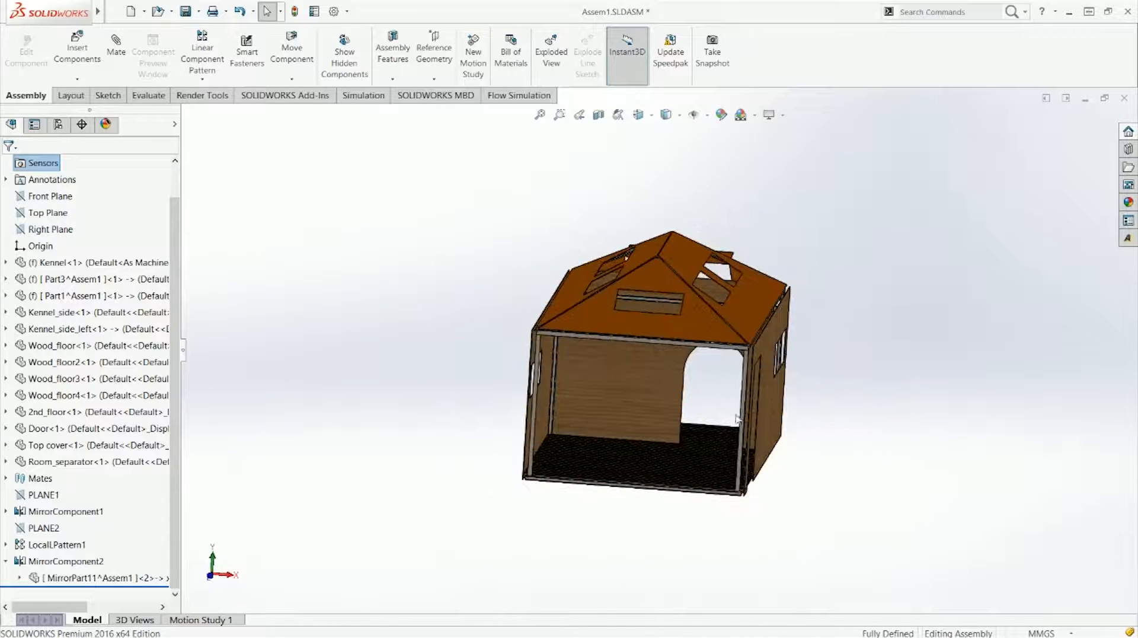
Examine the whole kennel from several viewpoints and inspect the roof flap and the corner joining the roof, side wall and frame
middle_click_drag(718, 388, 691, 390)
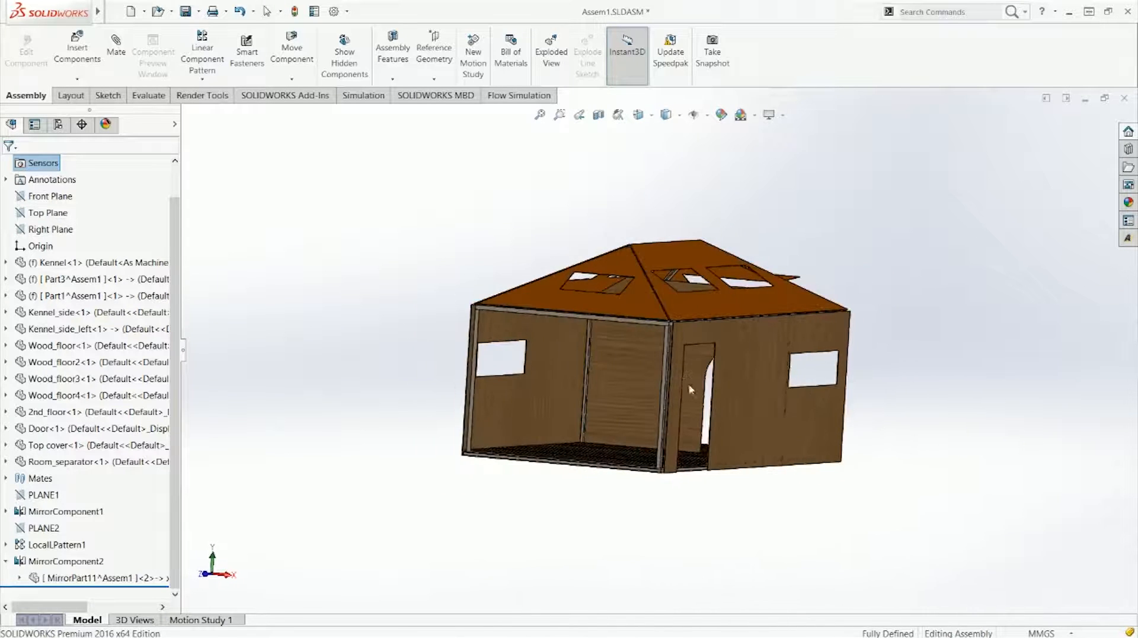
middle_click_drag(799, 472, 537, 392)
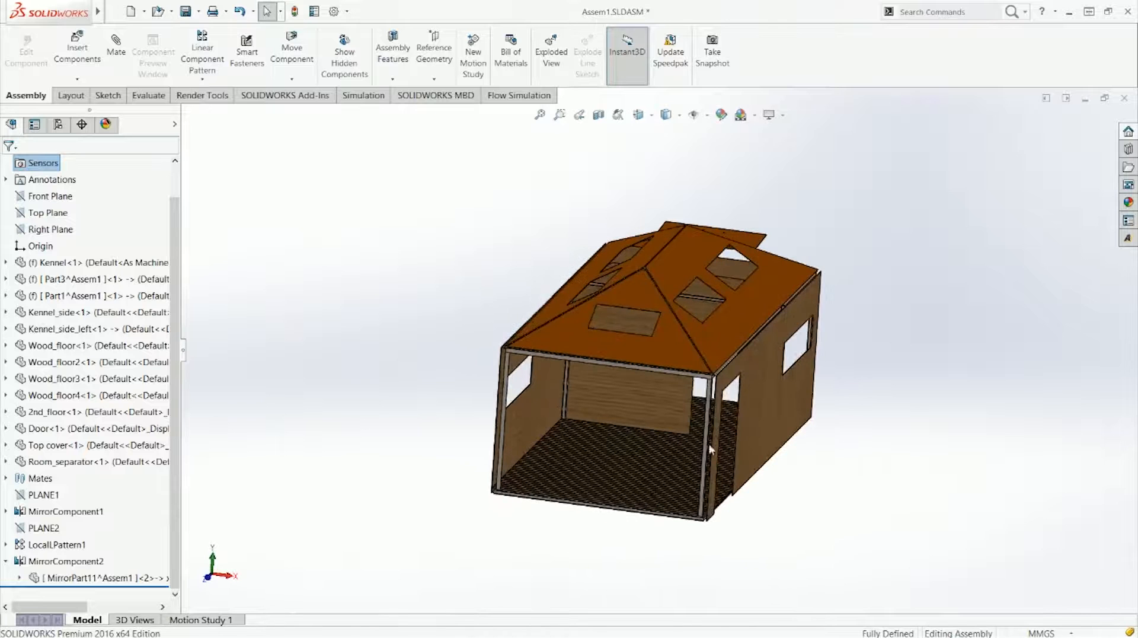
middle_click_drag(648, 491, 807, 437)
middle_click_drag(619, 544, 812, 450)
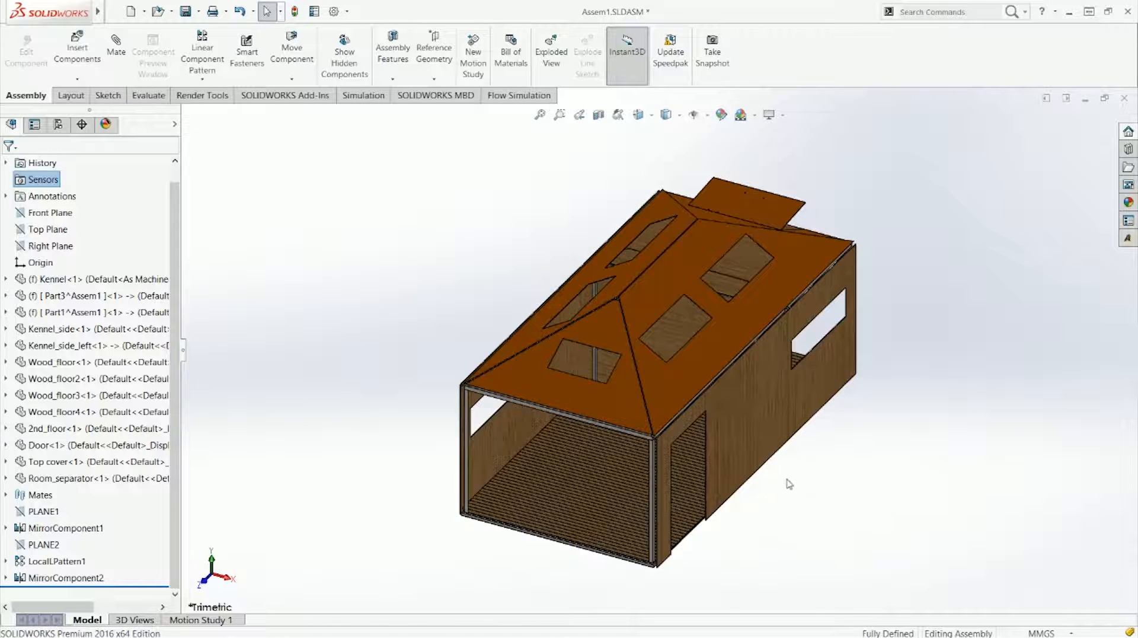
scroll(795, 256, "down", 5)
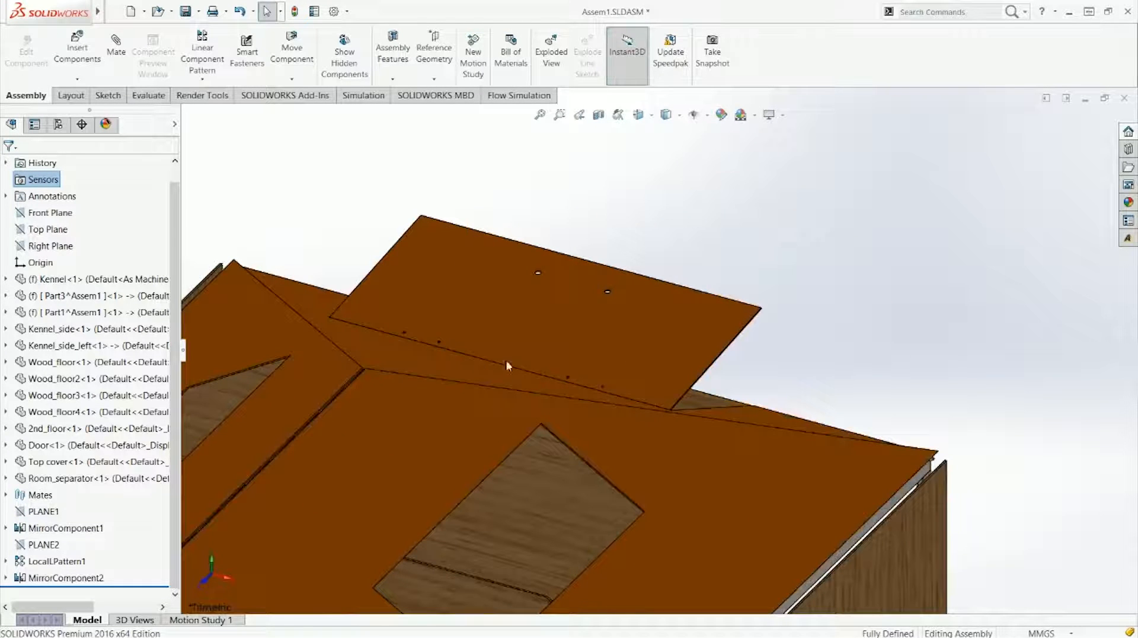
scroll(797, 396, "up", 3)
scroll(759, 359, "down", 3)
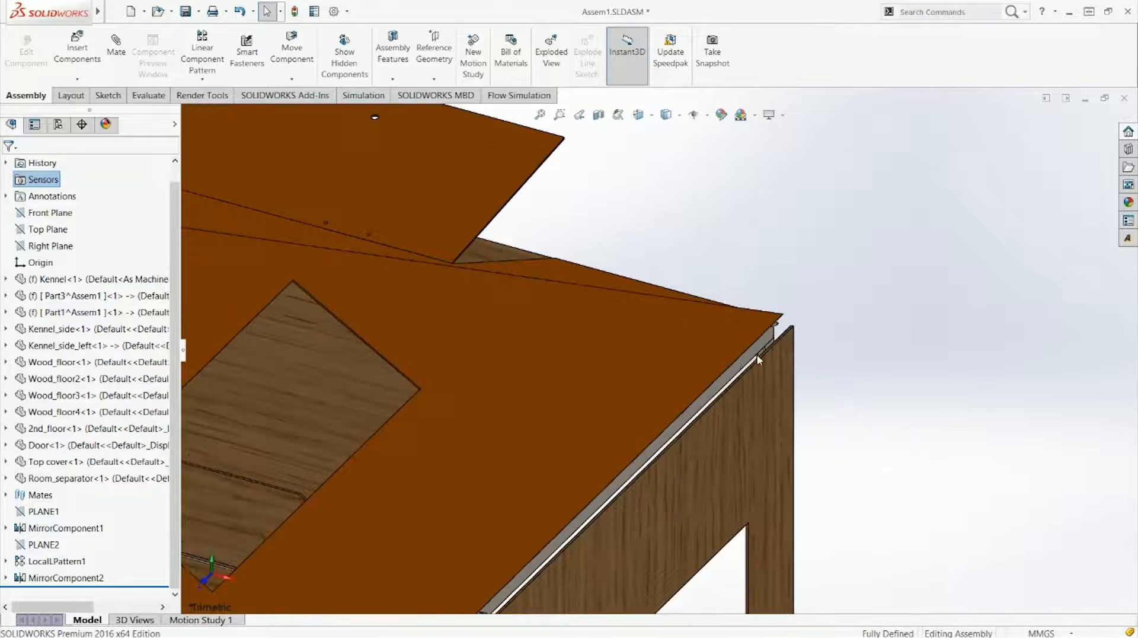
scroll(775, 351, "down", 5)
middle_click_drag(709, 309, 520, 344)
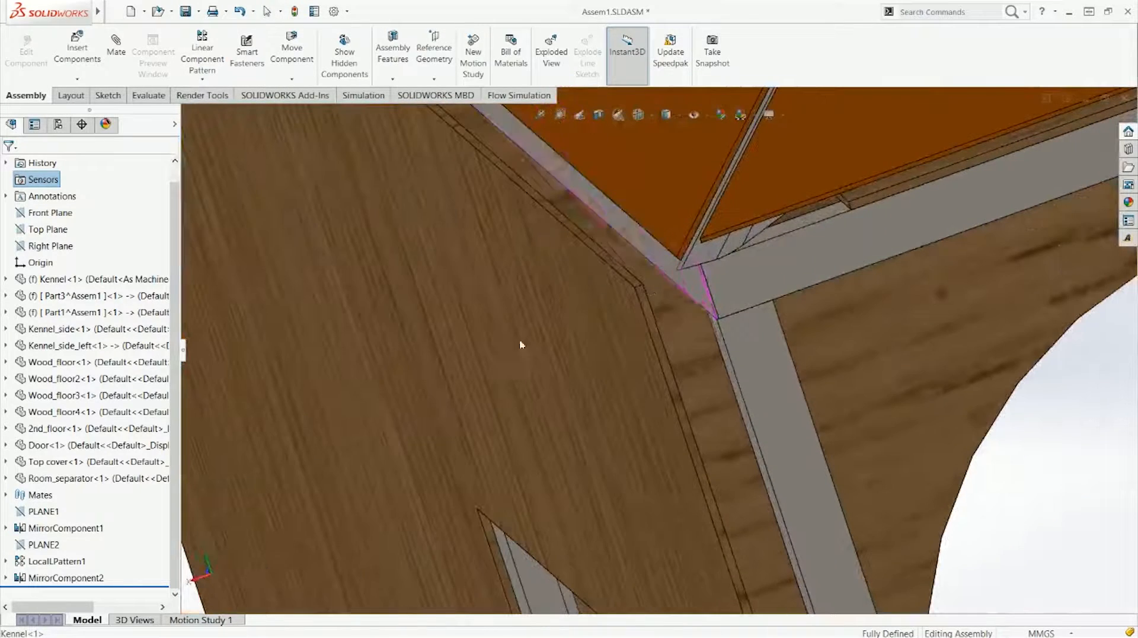
scroll(682, 299, "up", 3)
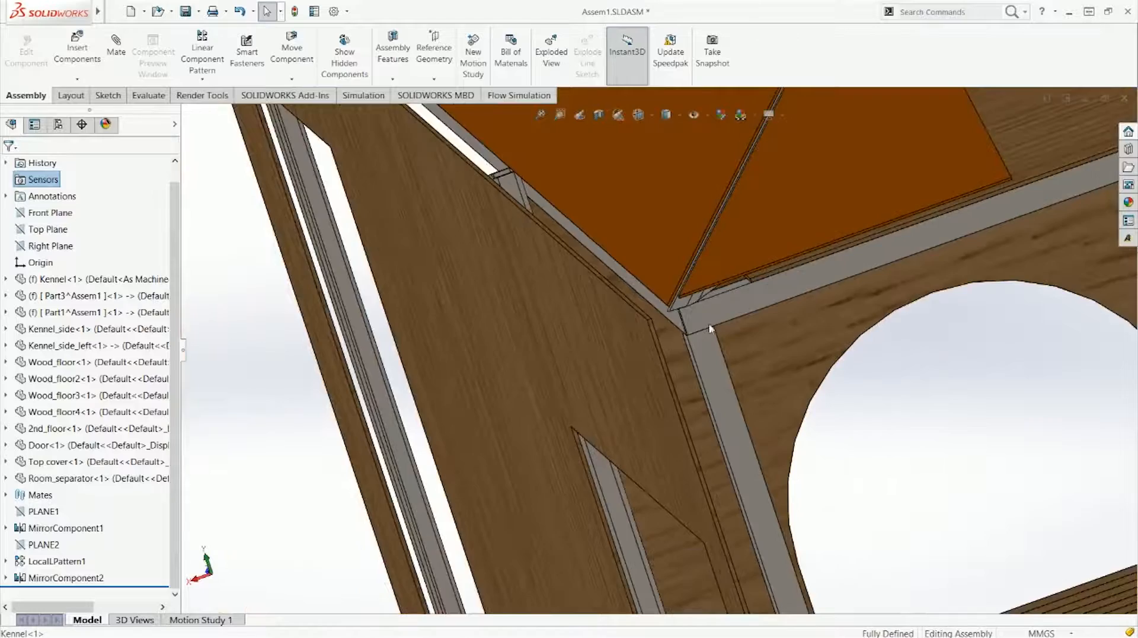
scroll(710, 328, "up", 5)
scroll(673, 358, "down", 6)
scroll(688, 366, "up", 1)
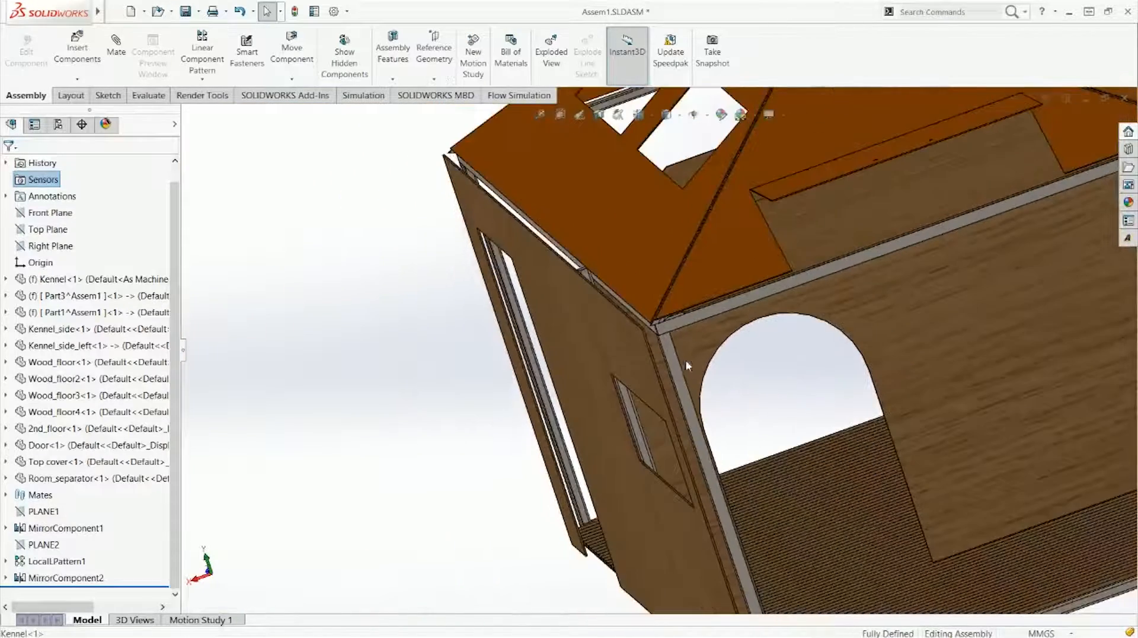
middle_click_drag(672, 326, 701, 353)
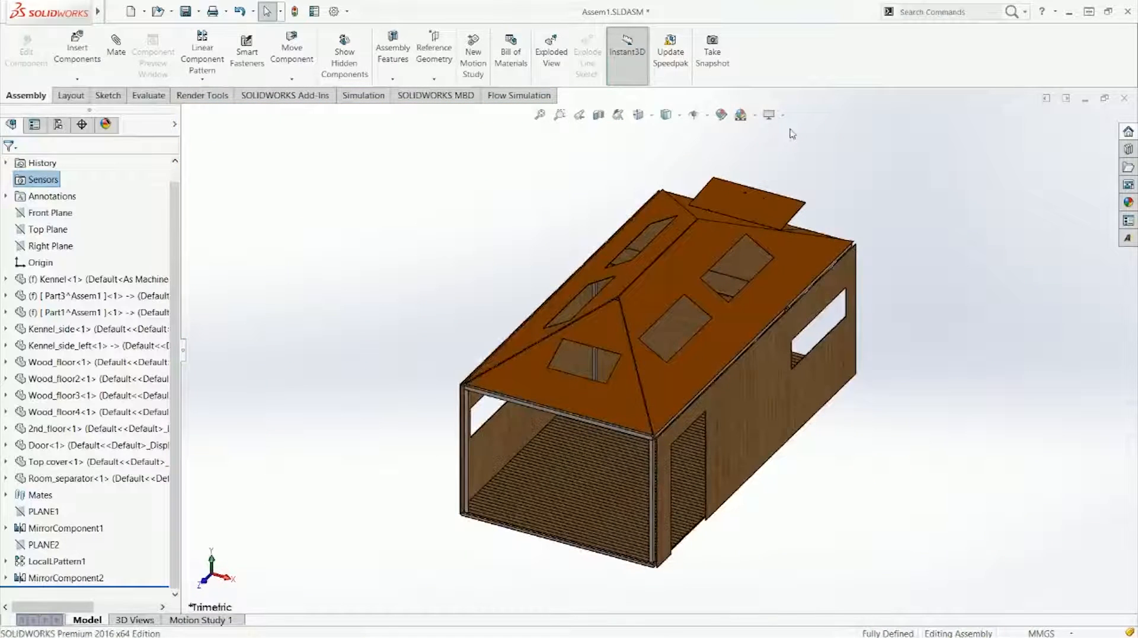
Turn on RealView Graphics and set the assembly's display style to Shaded without edges
left_click(778, 117)
left_click(816, 134)
left_click(778, 115)
left_click(666, 114)
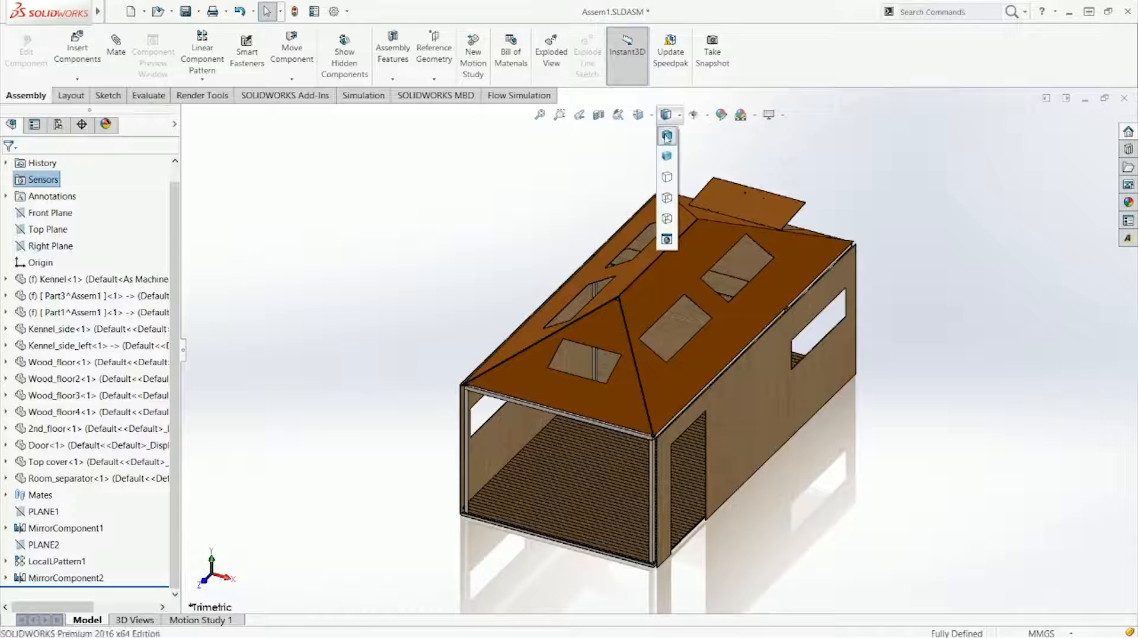
left_click(666, 156)
Turn on Ambient Occlusion and collapse the feature tree to enlarge the model view
left_click(768, 114)
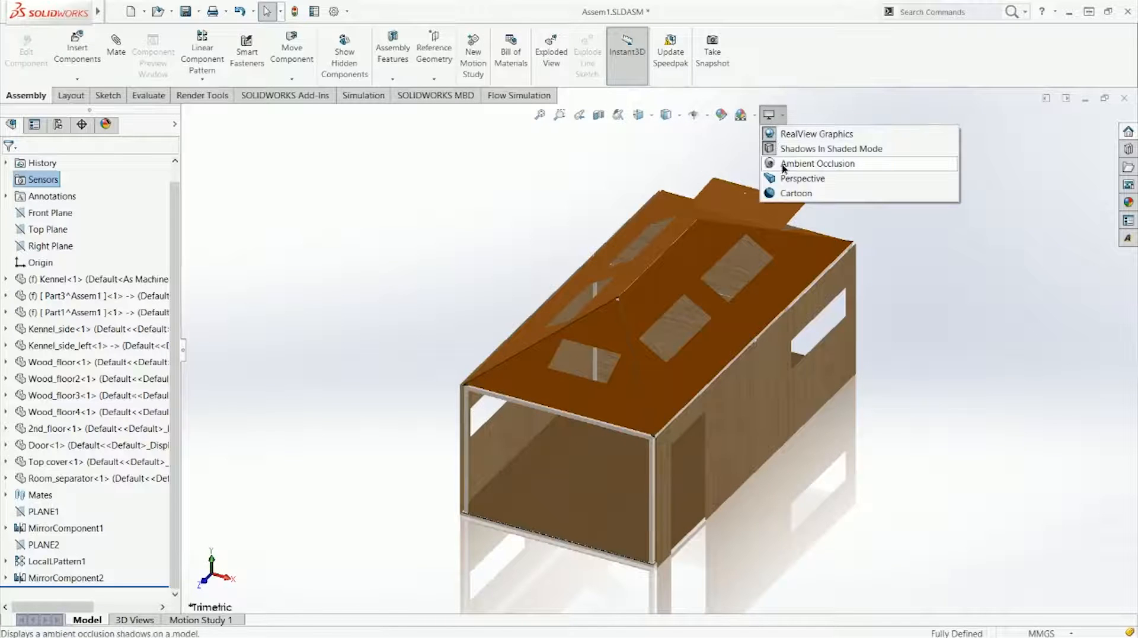
left_click(785, 165)
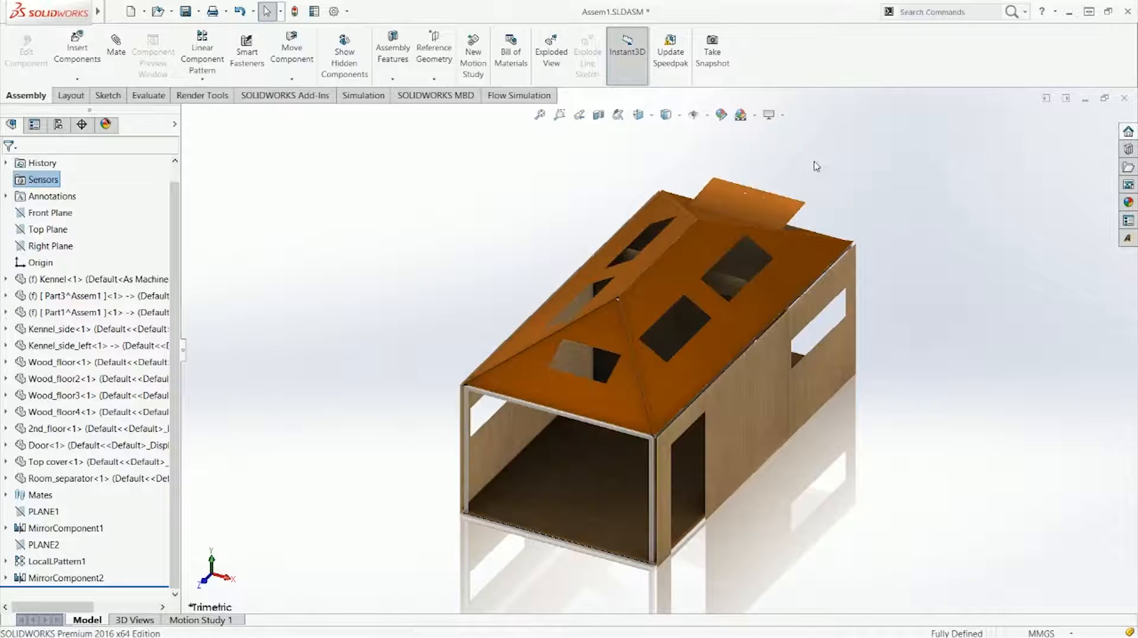
left_click(182, 350)
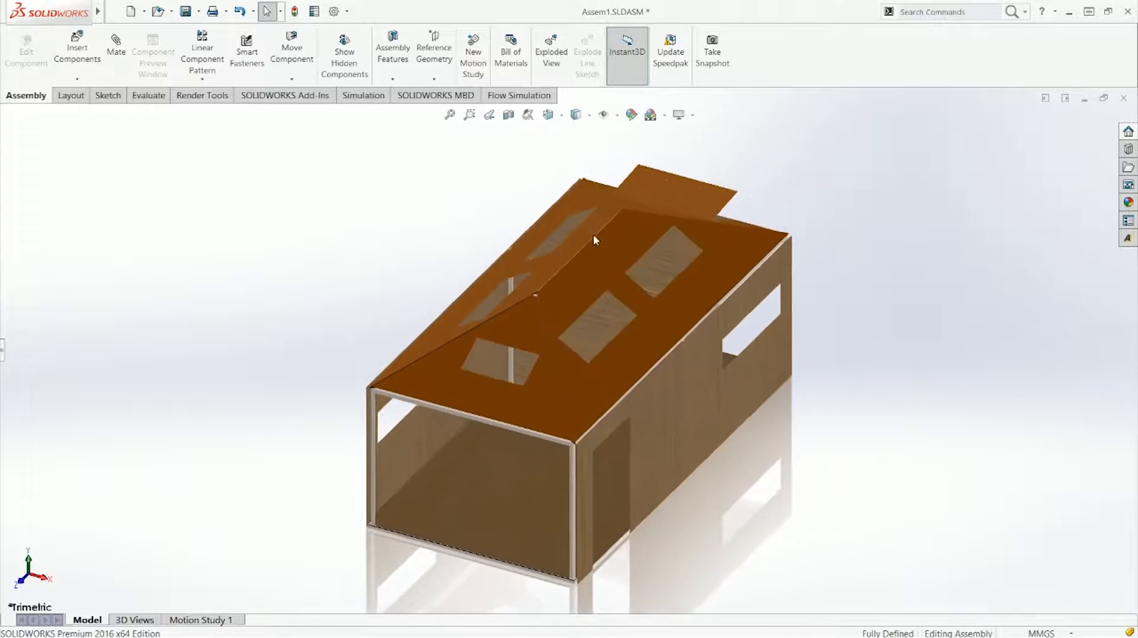
Orient the kennel to show its open front and doorway side fitted to the view, and save the assembly
middle_click_drag(684, 258, 683, 258)
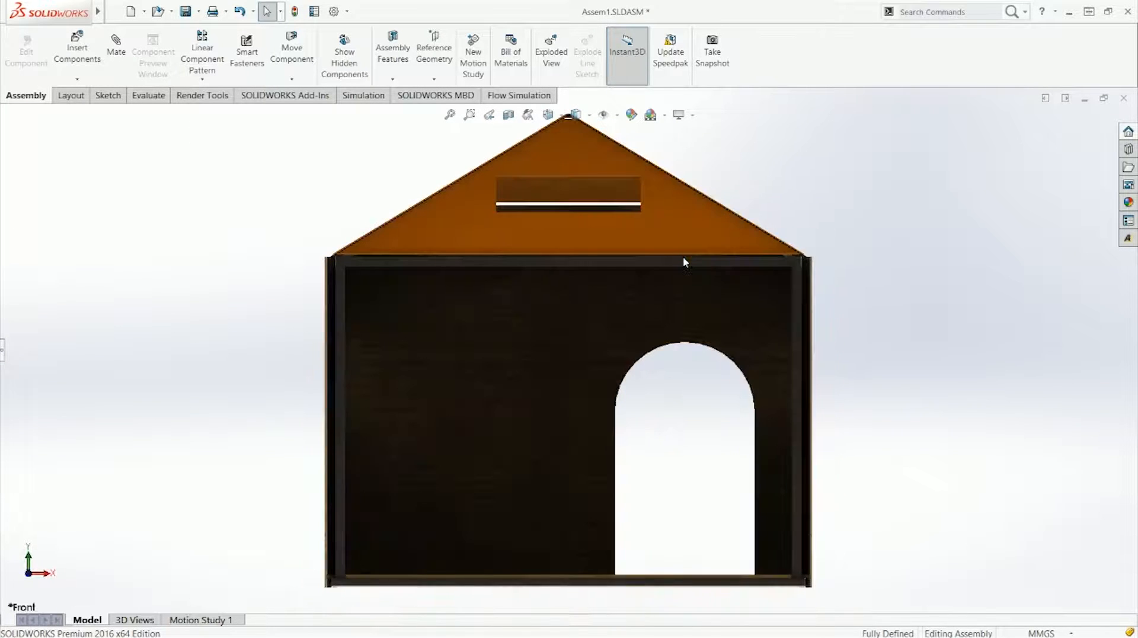
key("Left")
key("Left")
key("Down")
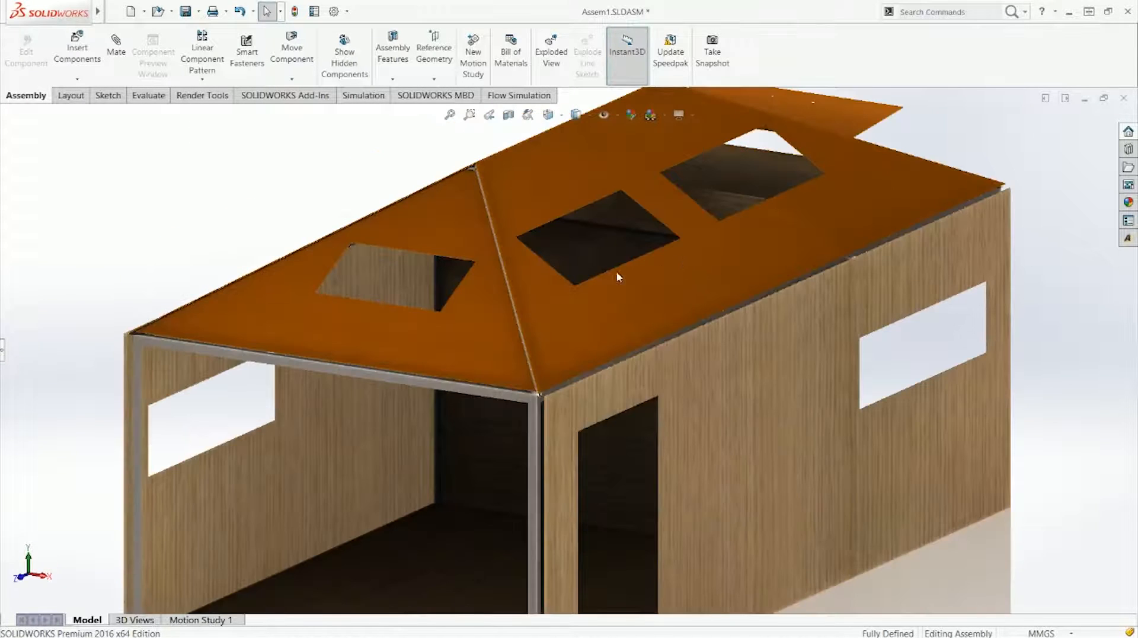
key("f")
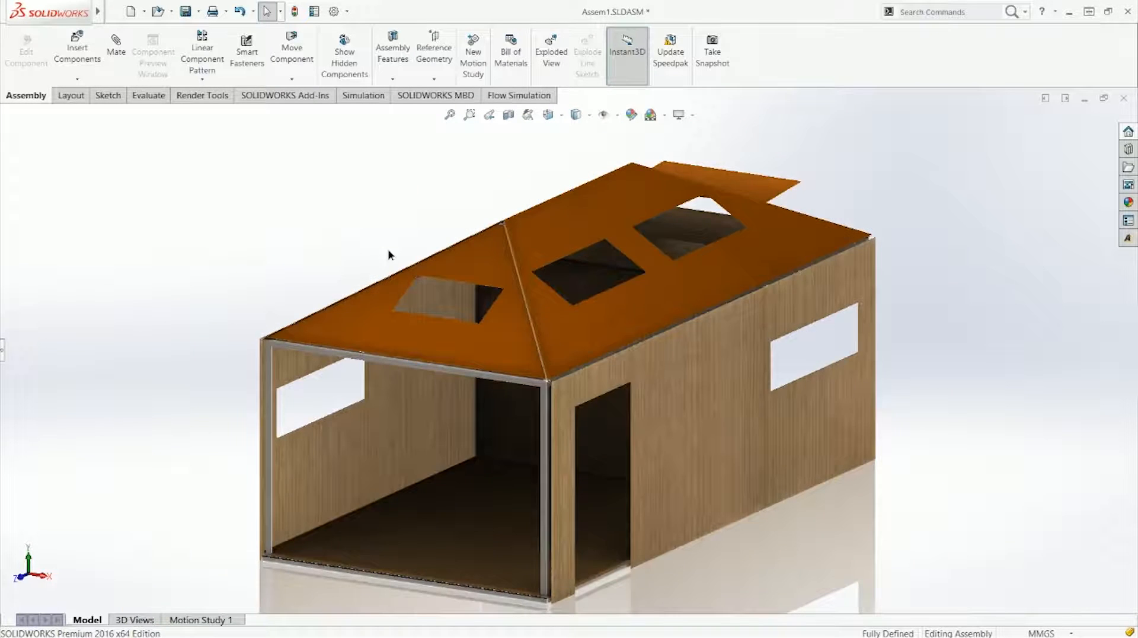
key("ctrl+s")
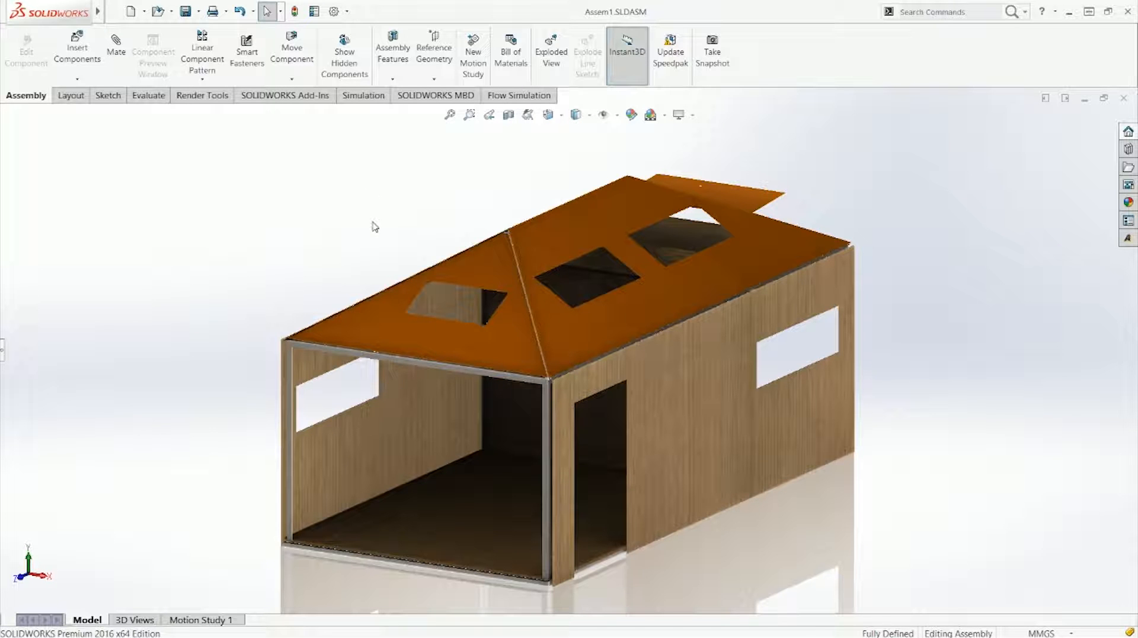
View the whole kennel from its opposite front corner, showing the two-window side and the open front
key("ctrl+1")
key("ctrl+7")
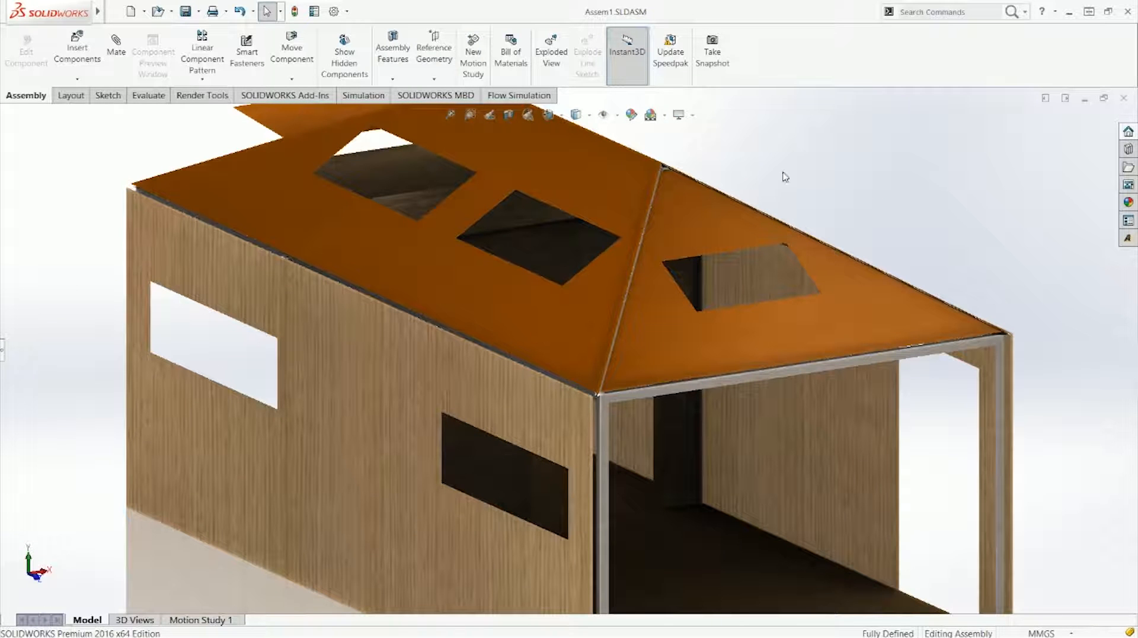
key("f")
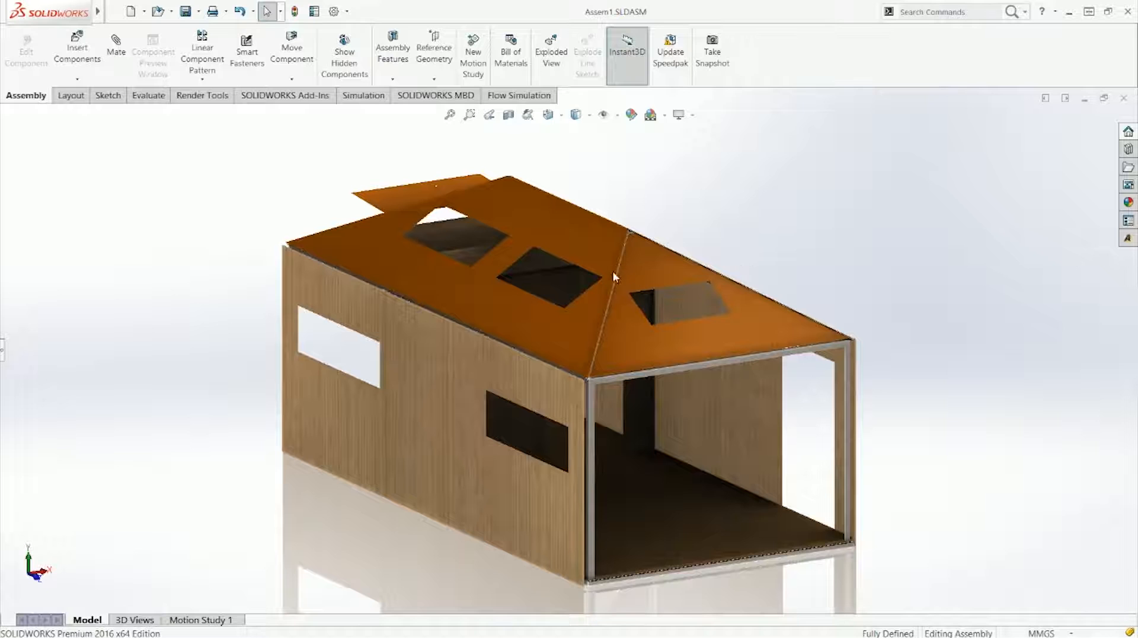
left_click(397, 159)
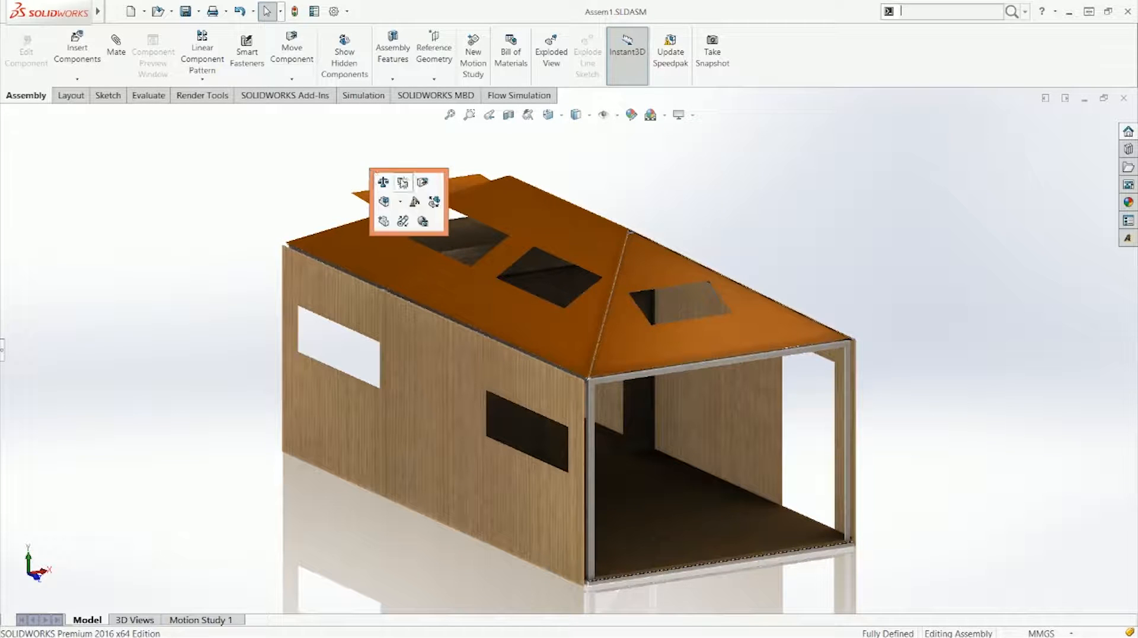